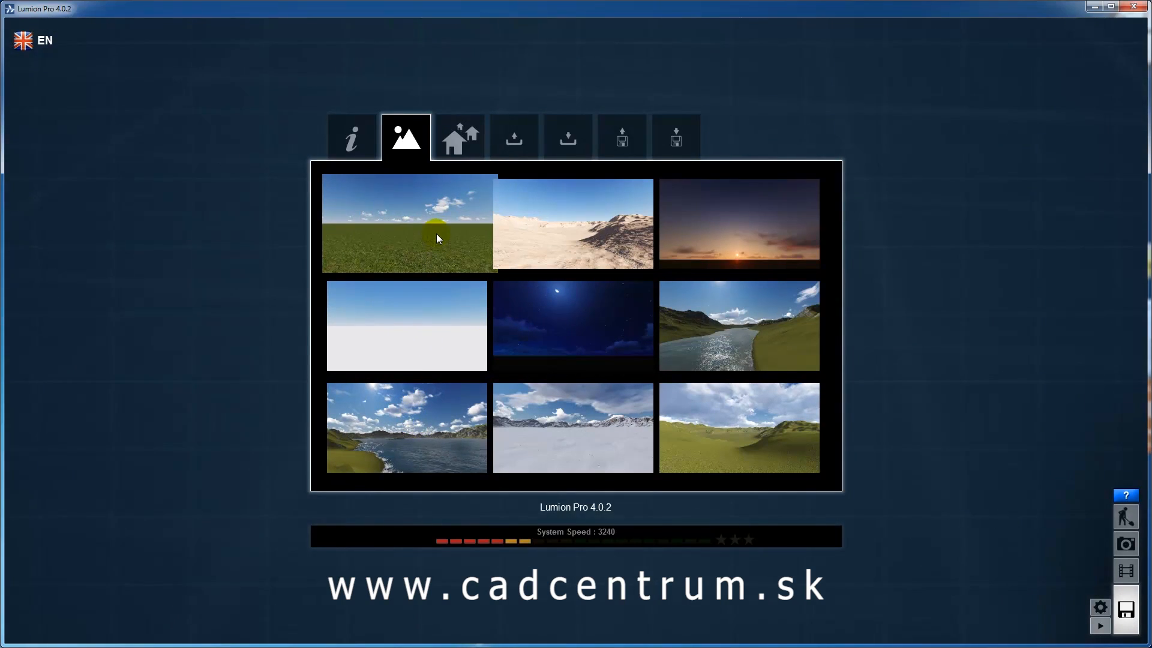
# - Browse the bundled example scenes and load the one with the modern house and swimming pool
pyautogui.click(462, 142)
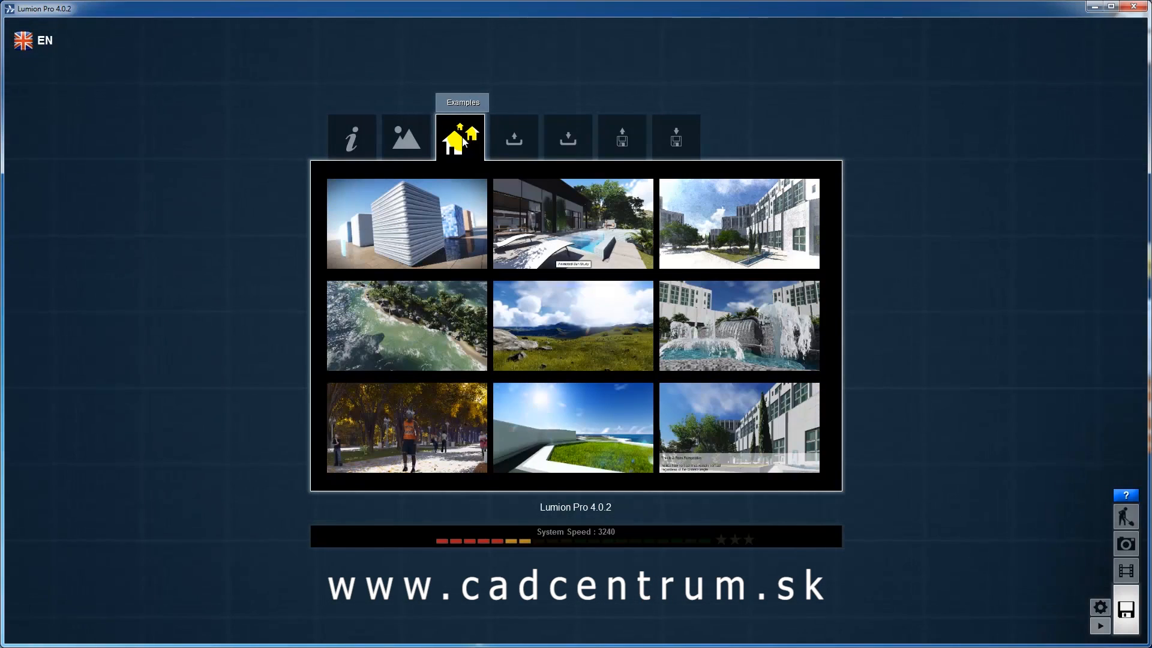
pyautogui.moveTo(444, 192)
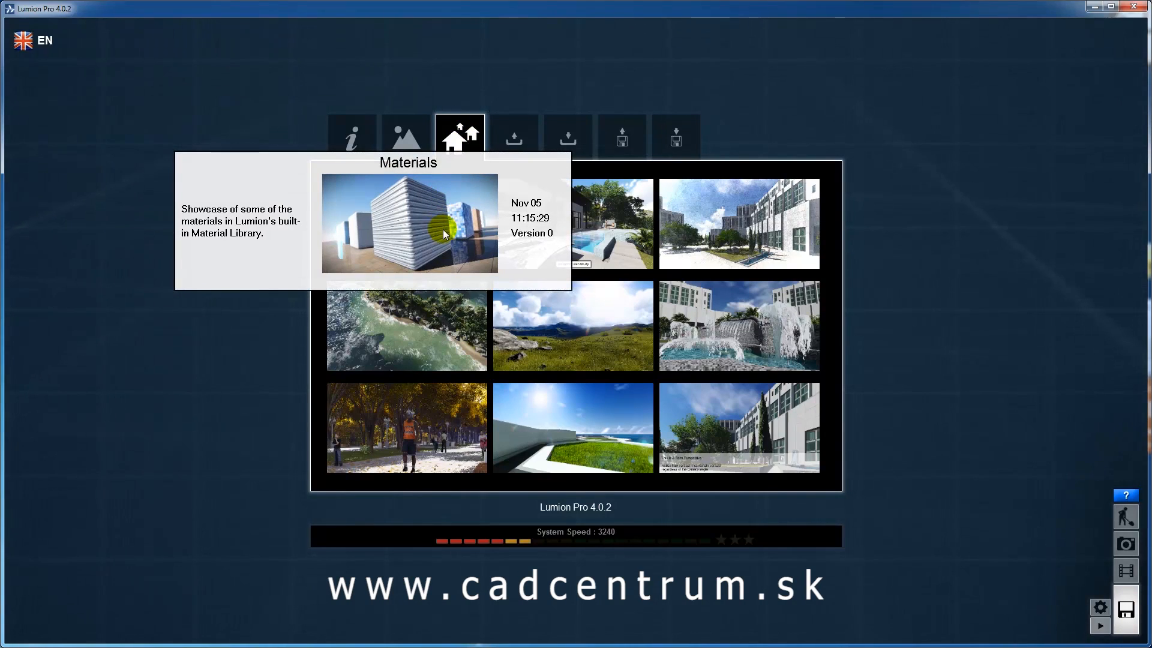
pyautogui.moveTo(674, 242)
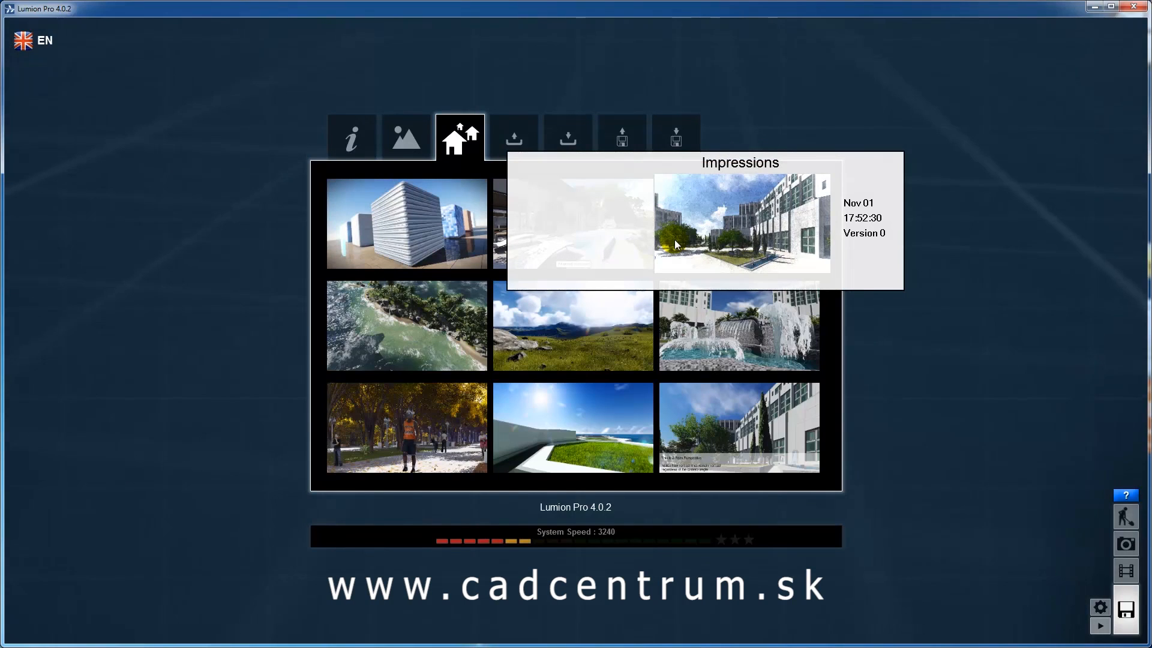
pyautogui.moveTo(577, 325)
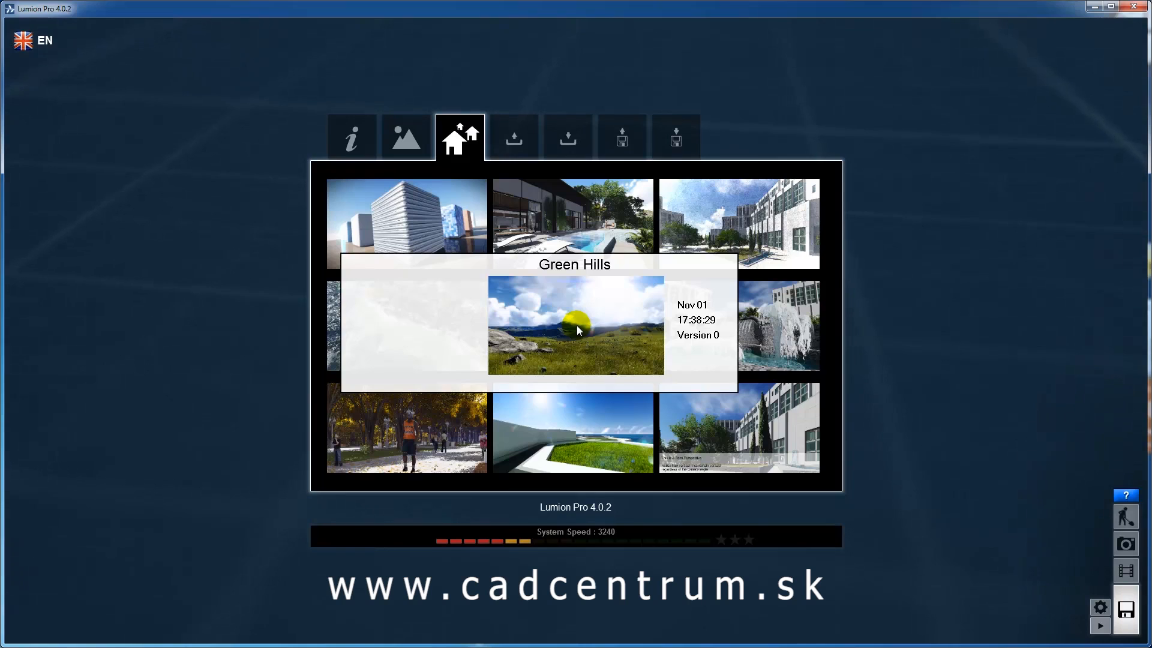
pyautogui.click(510, 130)
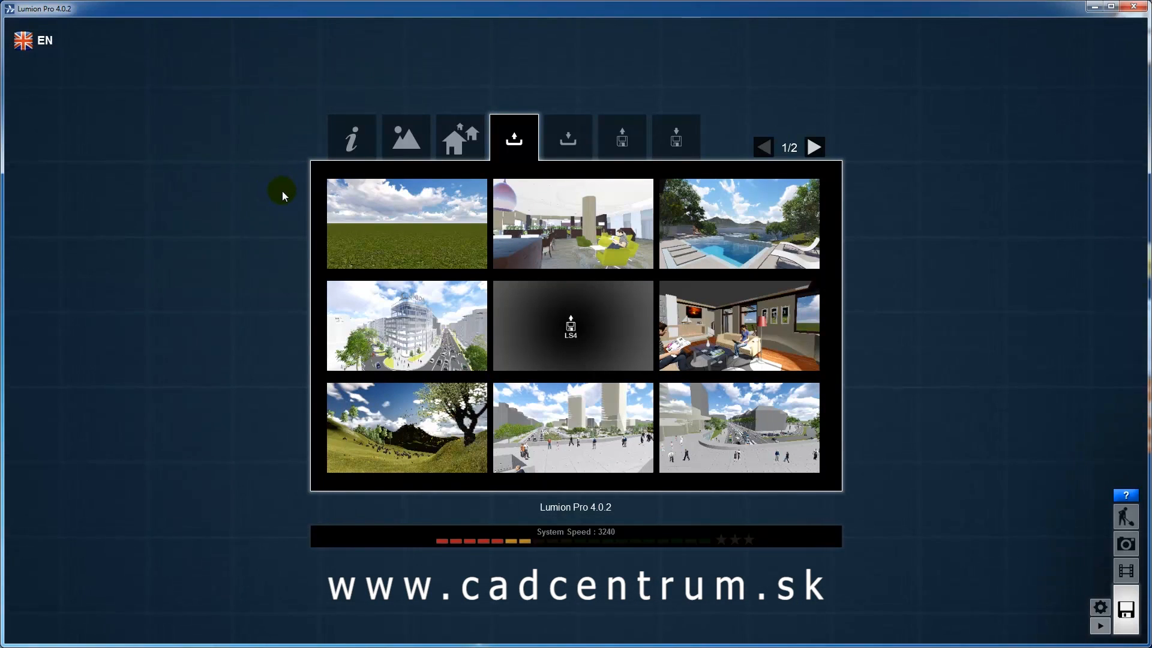
pyautogui.moveTo(405, 223)
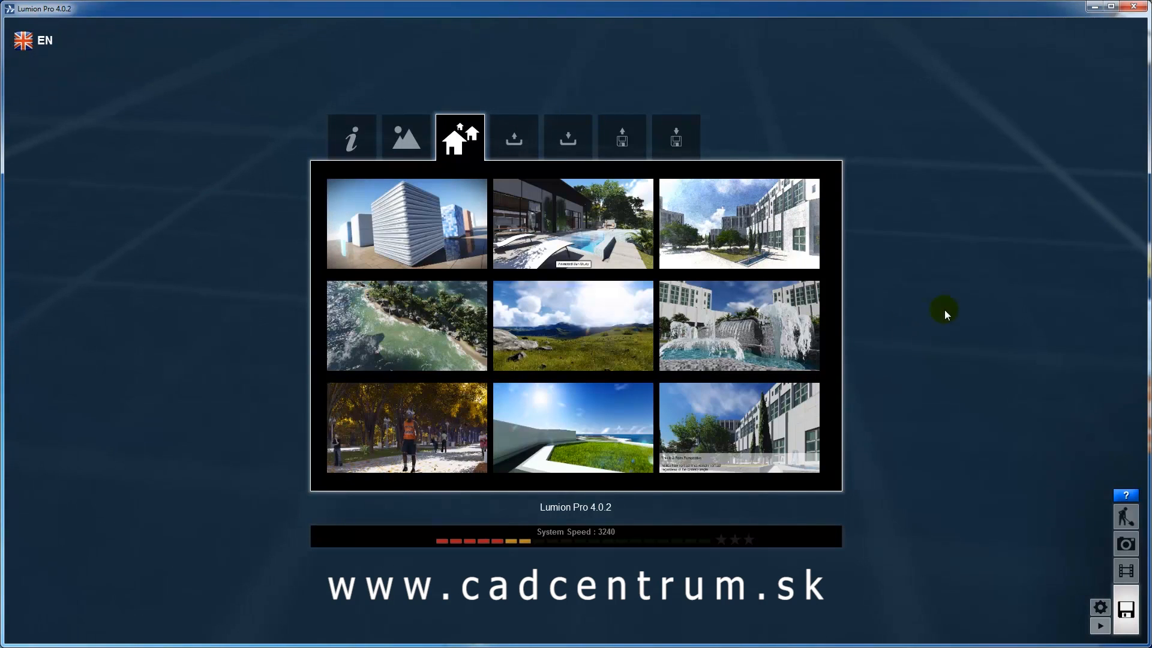
pyautogui.click(599, 234)
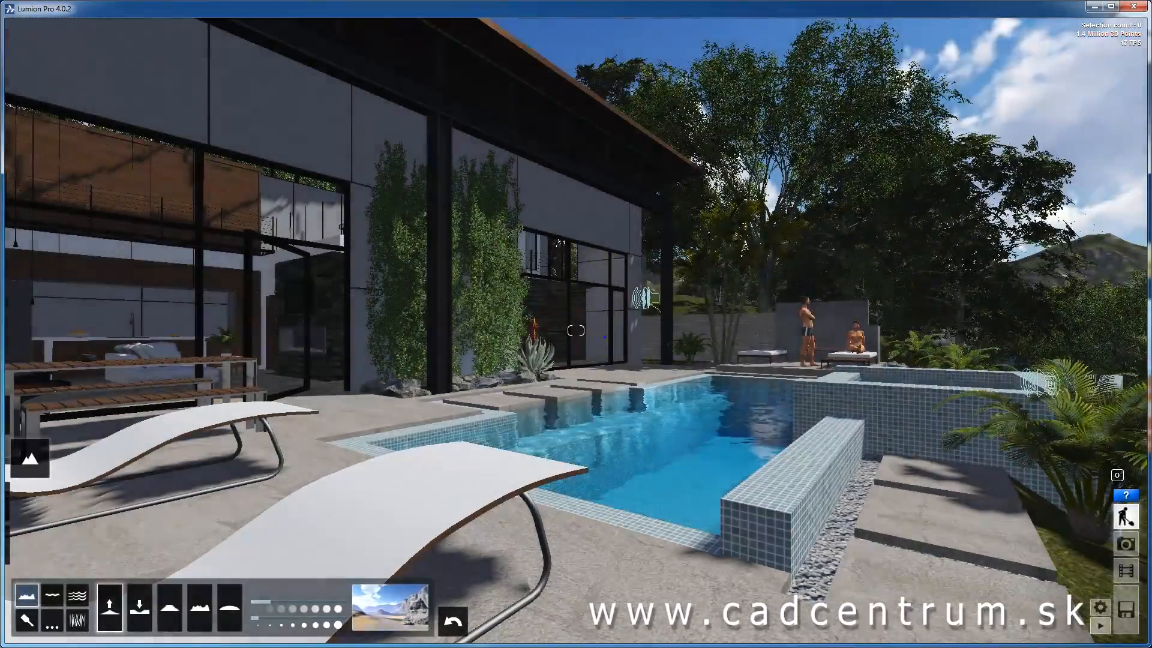
# - Open the weather settings and slightly reduce the cloud amount over the lake
pyautogui.moveTo(603, 307); pyautogui.dragTo(870, 334, button='right')
pyautogui.moveTo(474, 341); pyautogui.dragTo(516, 339, button='right')
pyautogui.press('s')
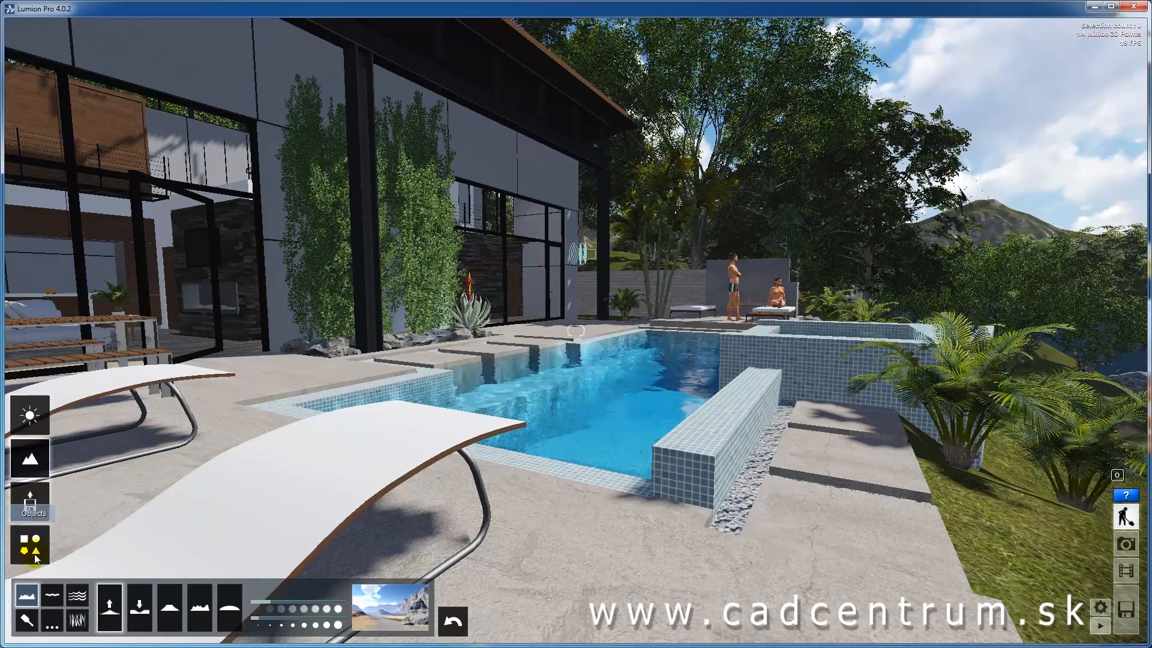
pyautogui.click(33, 423)
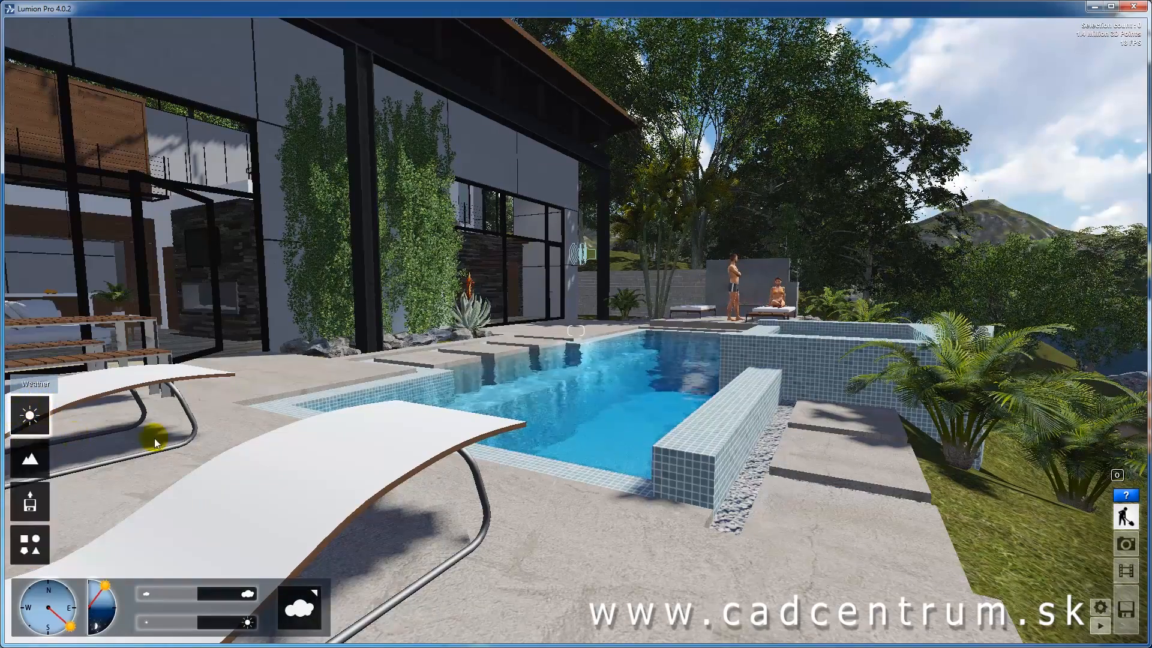
pyautogui.moveTo(329, 393); pyautogui.dragTo(684, 355, button='right')
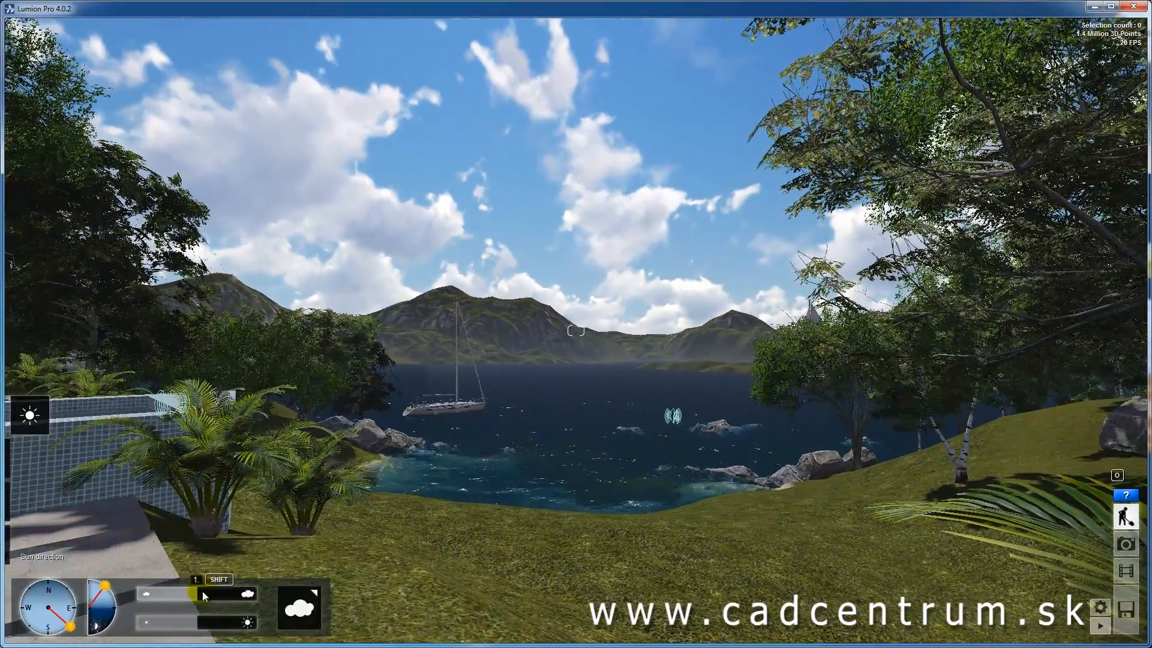
pyautogui.moveTo(193, 622)
pyautogui.mouseDown()
pyautogui.moveTo(211, 592)
pyautogui.moveTo(183, 595)
pyautogui.moveTo(208, 593)
pyautogui.moveTo(194, 593)
pyautogui.mouseUp()
pyautogui.moveTo(306, 516)
pyautogui.mouseDown(button='right')
pyautogui.moveTo(396, 465)
pyautogui.moveTo(360, 471)
pyautogui.mouseUp(button='right')
pyautogui.press('s')
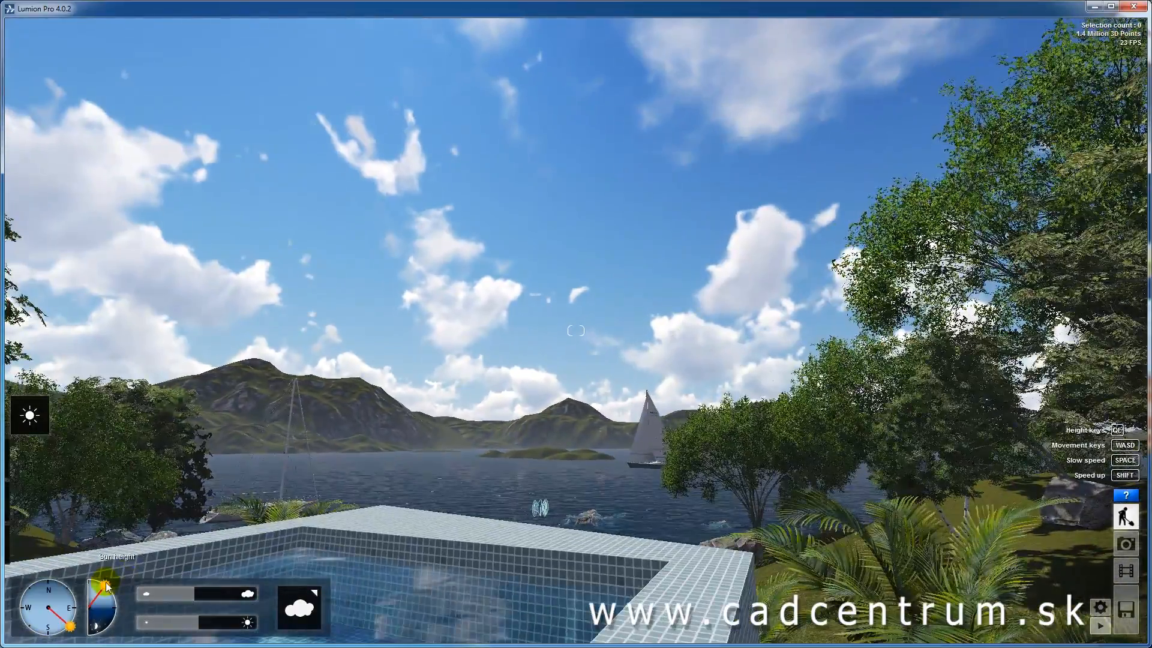
# - Lower the sun height through sunset to below the horizon to turn the scene to night
pyautogui.moveTo(106, 585); pyautogui.dragTo(117, 602)
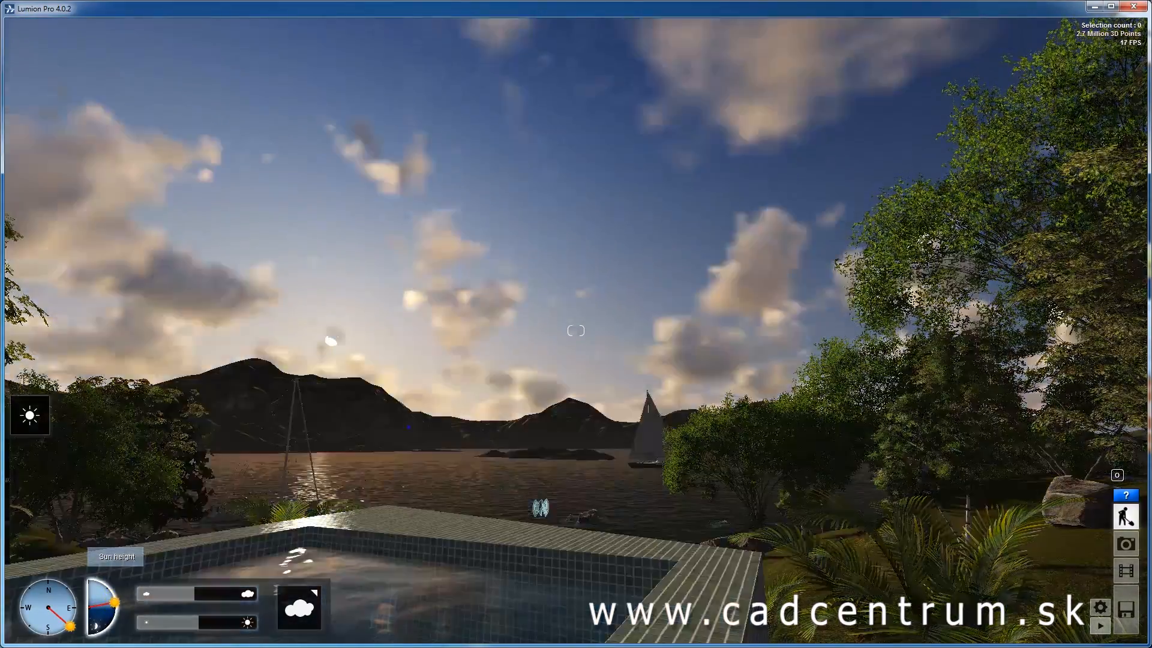
pyautogui.moveTo(409, 427); pyautogui.dragTo(386, 430, button='right')
pyautogui.moveTo(115, 602)
pyautogui.mouseDown()
pyautogui.moveTo(114, 626)
pyautogui.moveTo(119, 608)
pyautogui.mouseUp()
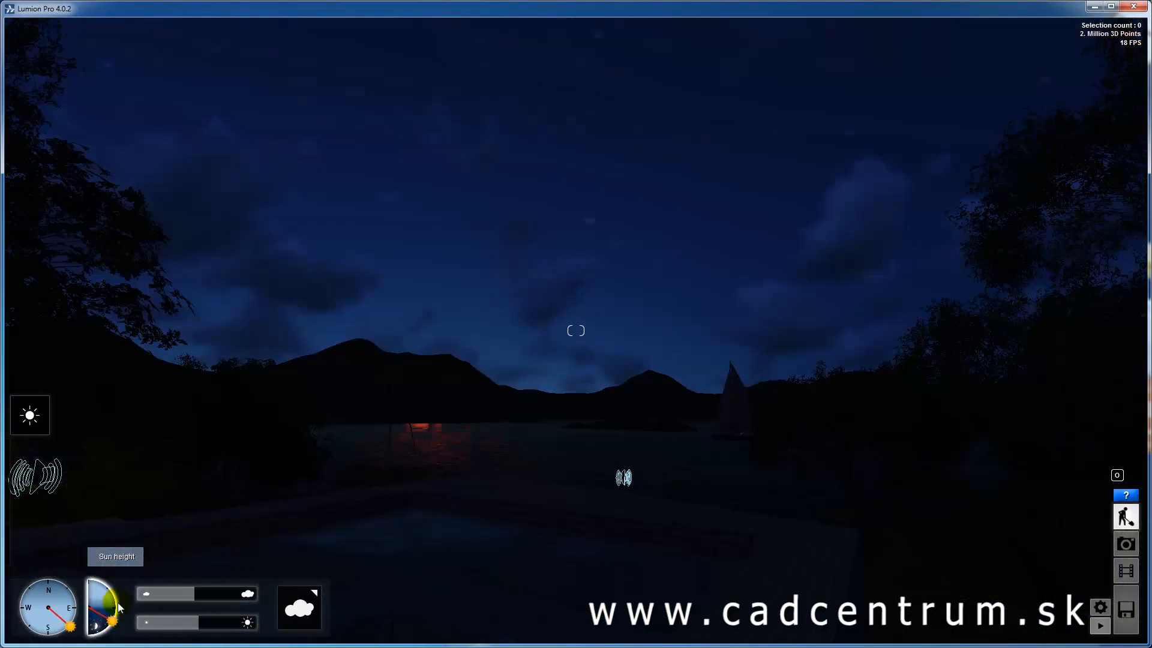
pyautogui.moveTo(551, 500); pyautogui.dragTo(543, 536, button='right')
# - Raise the sun height back to daylight and turn the sun direction towards the south
pyautogui.moveTo(113, 621); pyautogui.dragTo(117, 593)
pyautogui.moveTo(703, 296)
pyautogui.mouseDown(button='right')
pyautogui.moveTo(761, 272)
pyautogui.moveTo(714, 288)
pyautogui.mouseUp(button='right')
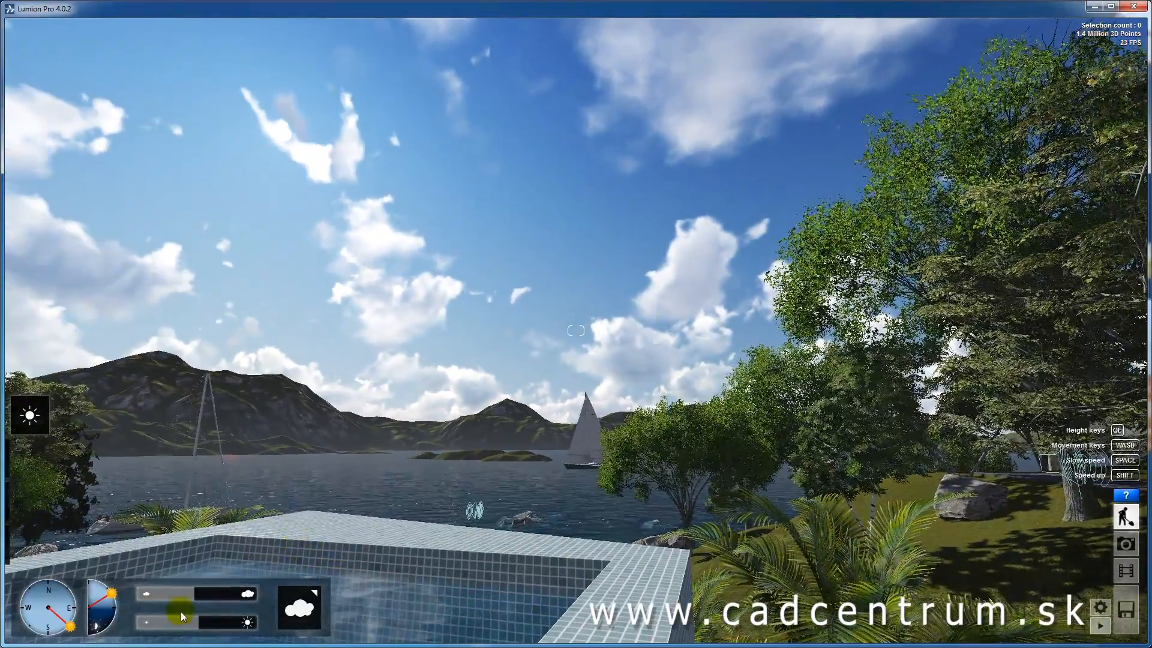
pyautogui.moveTo(70, 627)
pyautogui.mouseDown()
pyautogui.moveTo(55, 625)
pyautogui.moveTo(107, 591)
pyautogui.moveTo(113, 601)
pyautogui.mouseUp()
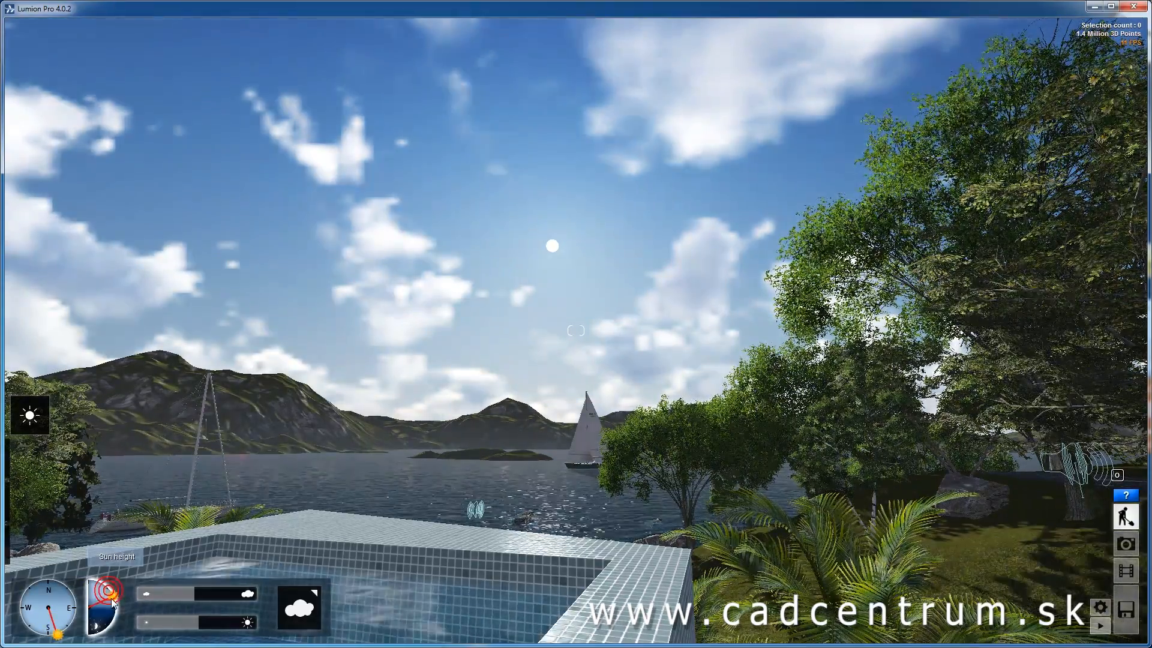
pyautogui.moveTo(524, 326); pyautogui.dragTo(520, 325, button='right')
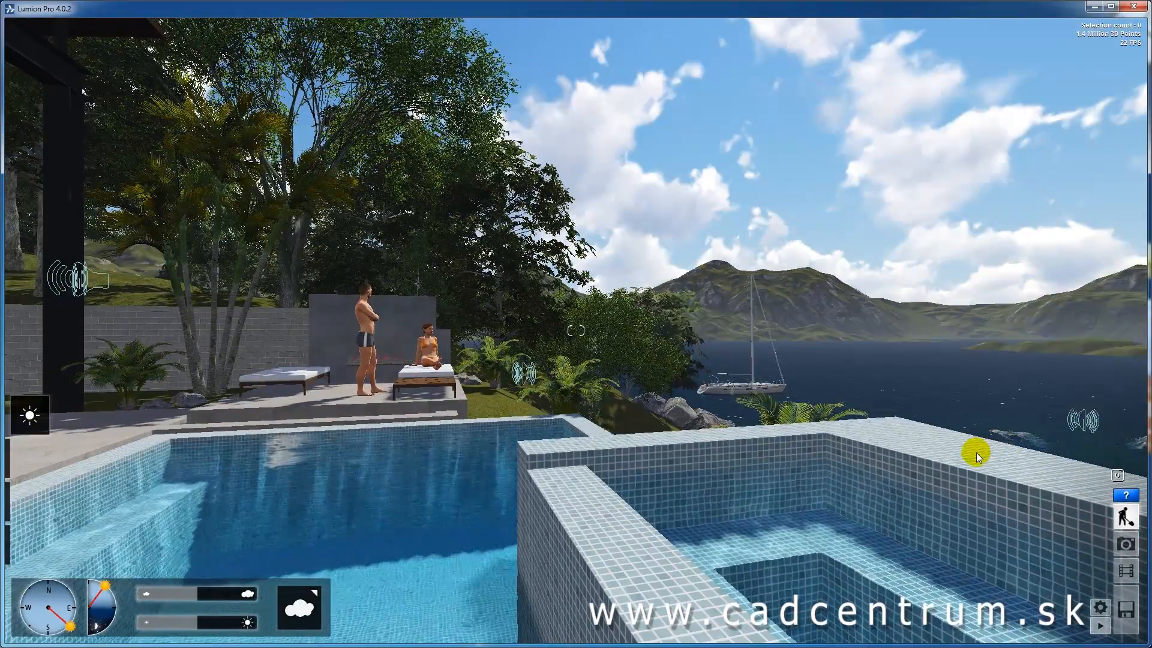
# - Raise the shallow seabed beside the sandy beach with the Raise terrain brush, adjusting its speed and size
pyautogui.click(30, 459)
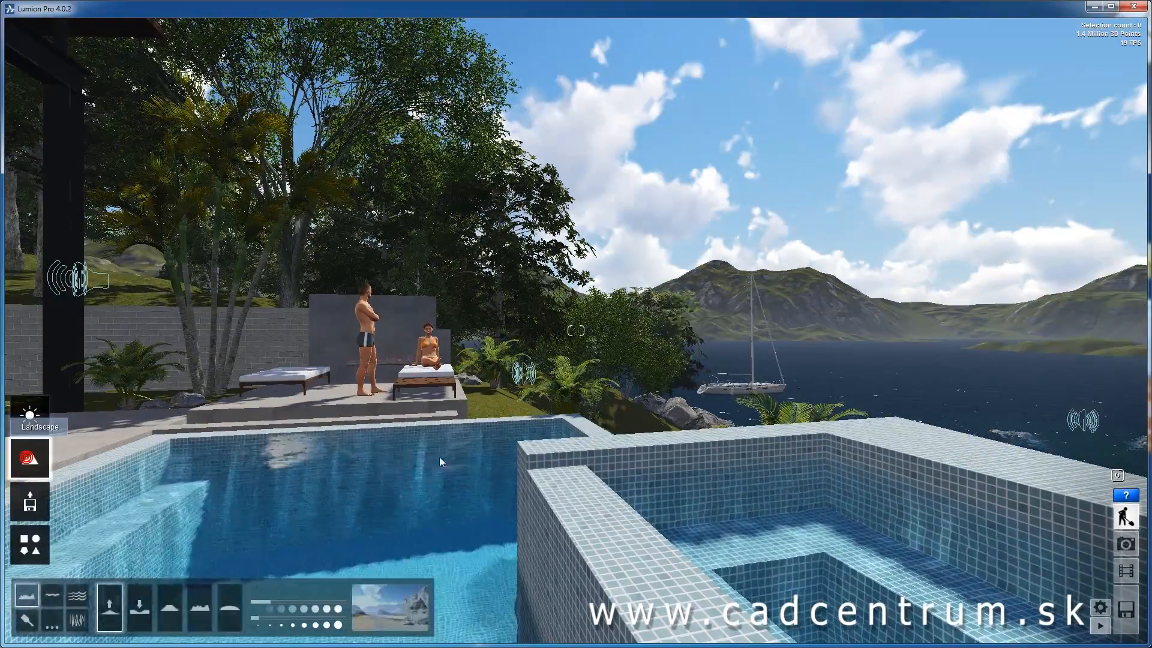
pyautogui.press('w')
pyautogui.moveTo(519, 439); pyautogui.dragTo(520, 439, button='right')
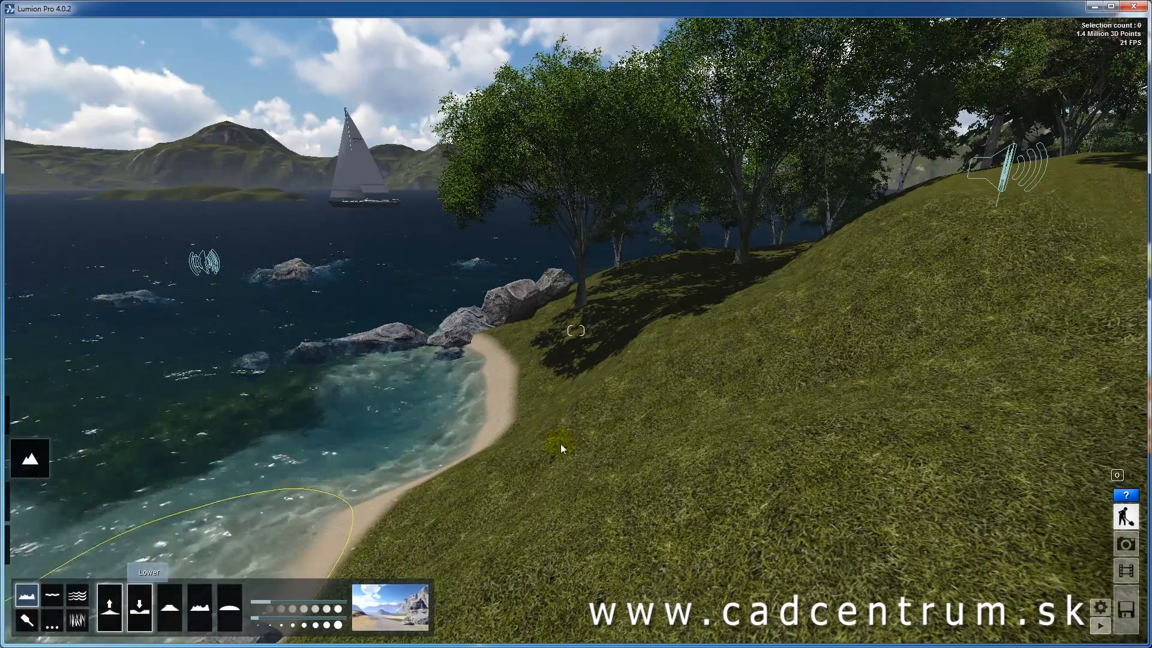
pyautogui.press('a')
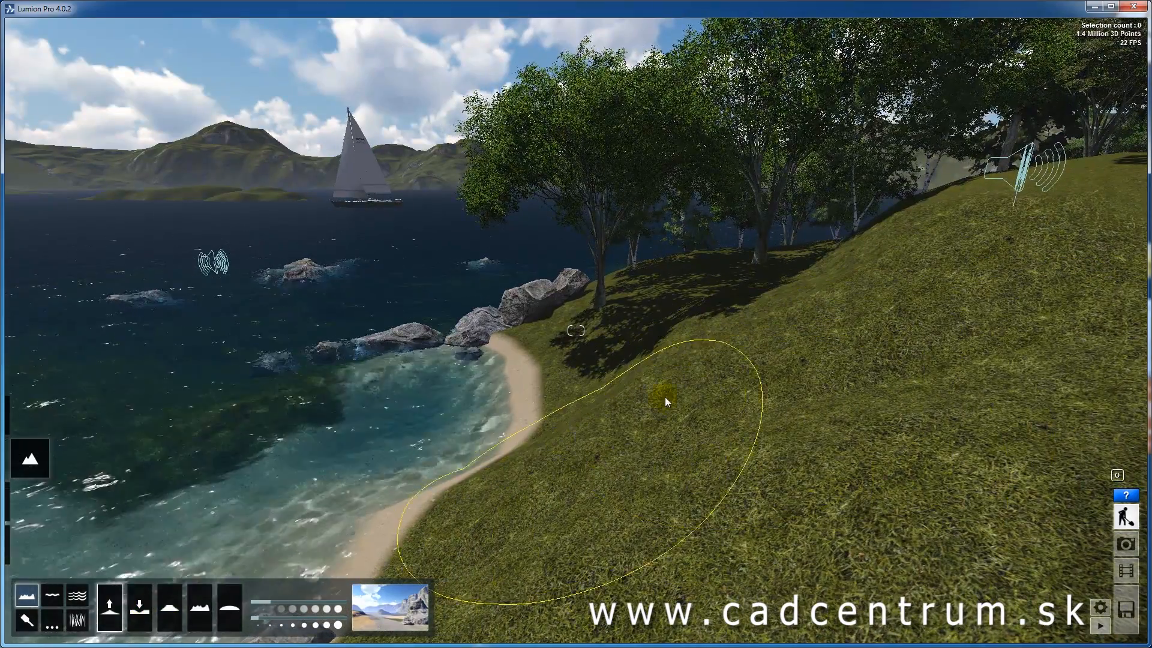
pyautogui.moveTo(273, 601)
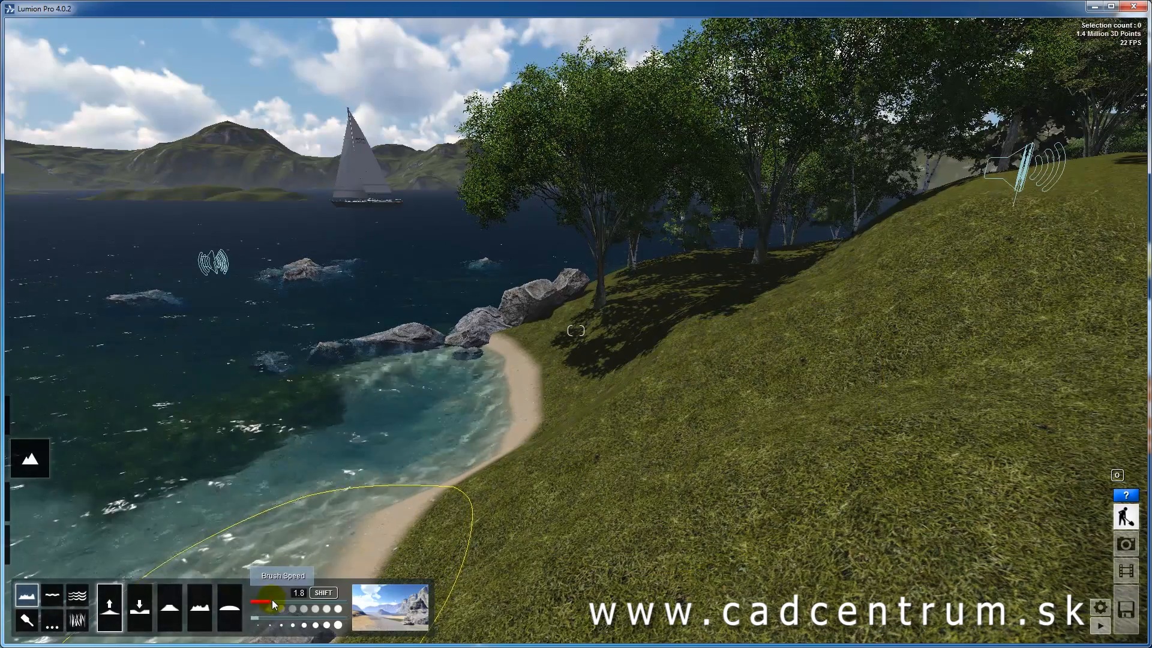
pyautogui.moveTo(277, 600)
pyautogui.mouseDown()
pyautogui.moveTo(334, 602)
pyautogui.moveTo(267, 602)
pyautogui.moveTo(264, 617)
pyautogui.mouseUp()
pyautogui.moveTo(263, 606)
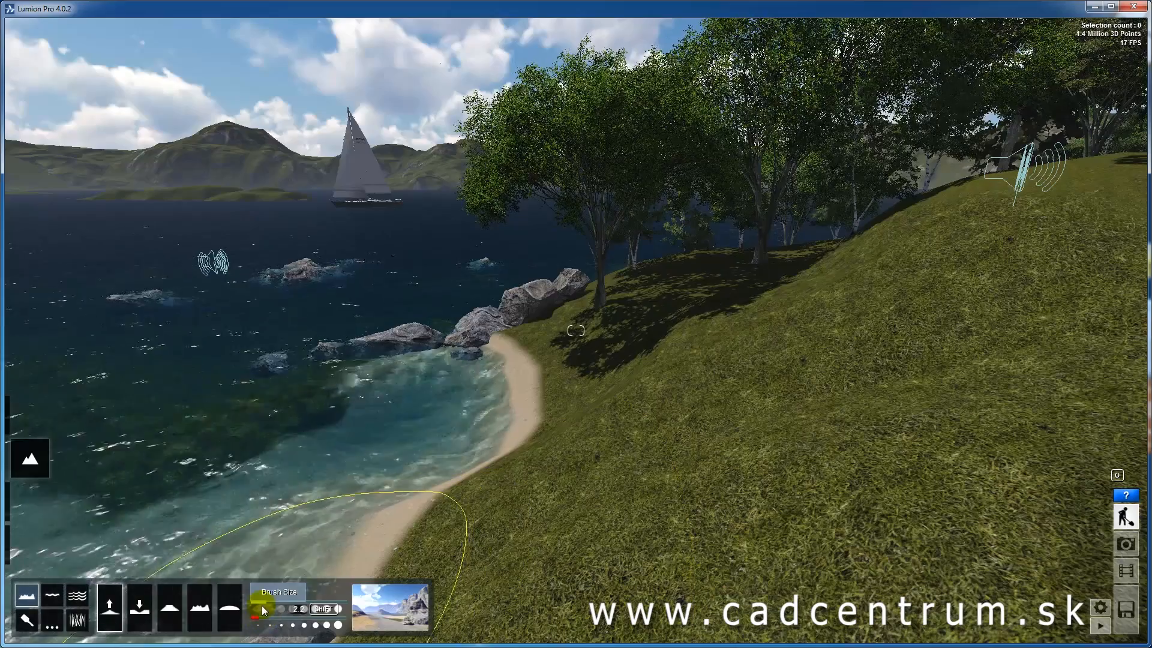
pyautogui.moveTo(264, 602); pyautogui.dragTo(260, 603)
pyautogui.click(524, 407)
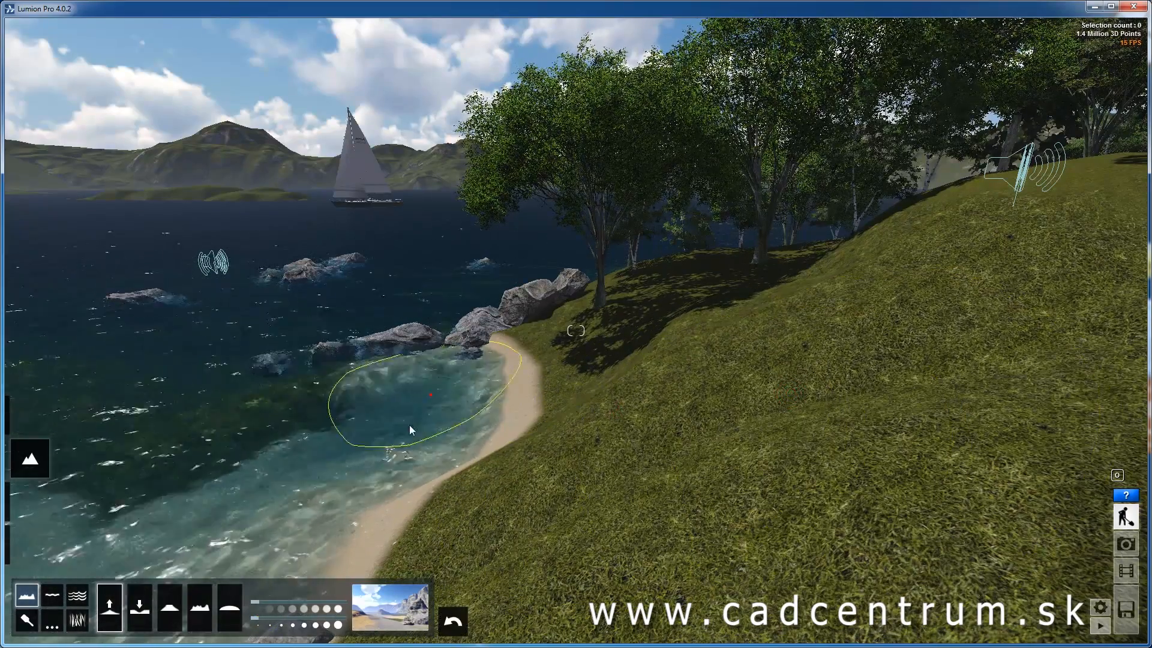
pyautogui.moveTo(398, 438)
pyautogui.mouseDown()
pyautogui.moveTo(351, 430)
pyautogui.moveTo(344, 448)
pyautogui.moveTo(399, 453)
pyautogui.mouseUp()
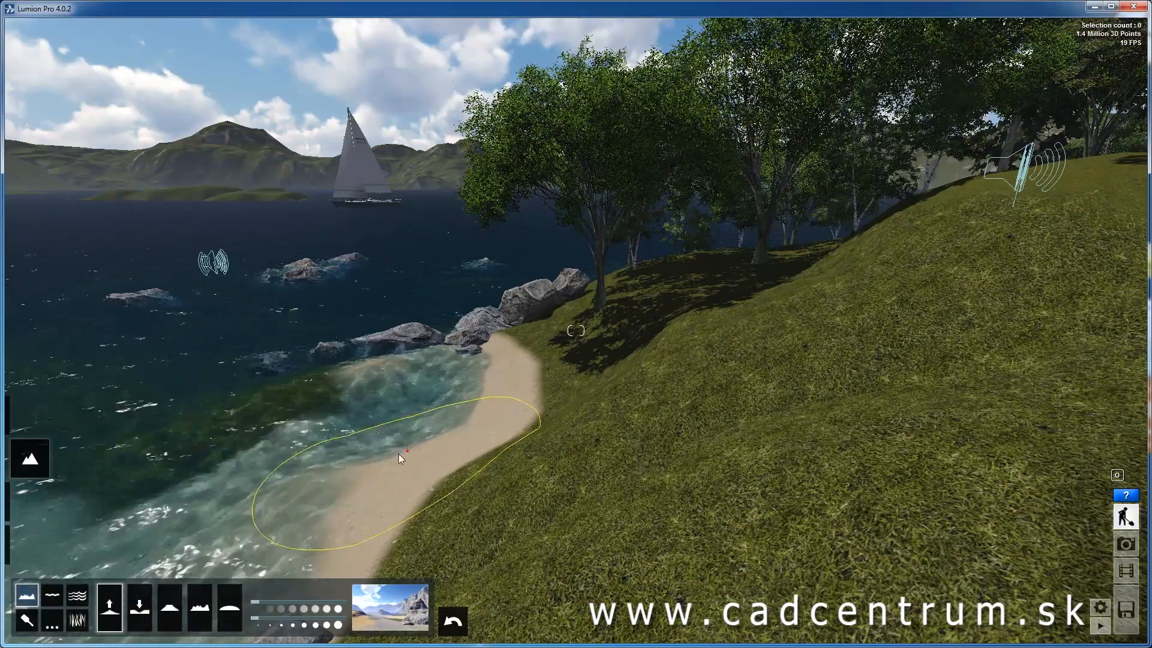
# - Roughen the grassy slope down to the beach with the Jitter terrain brush
pyautogui.click(139, 608)
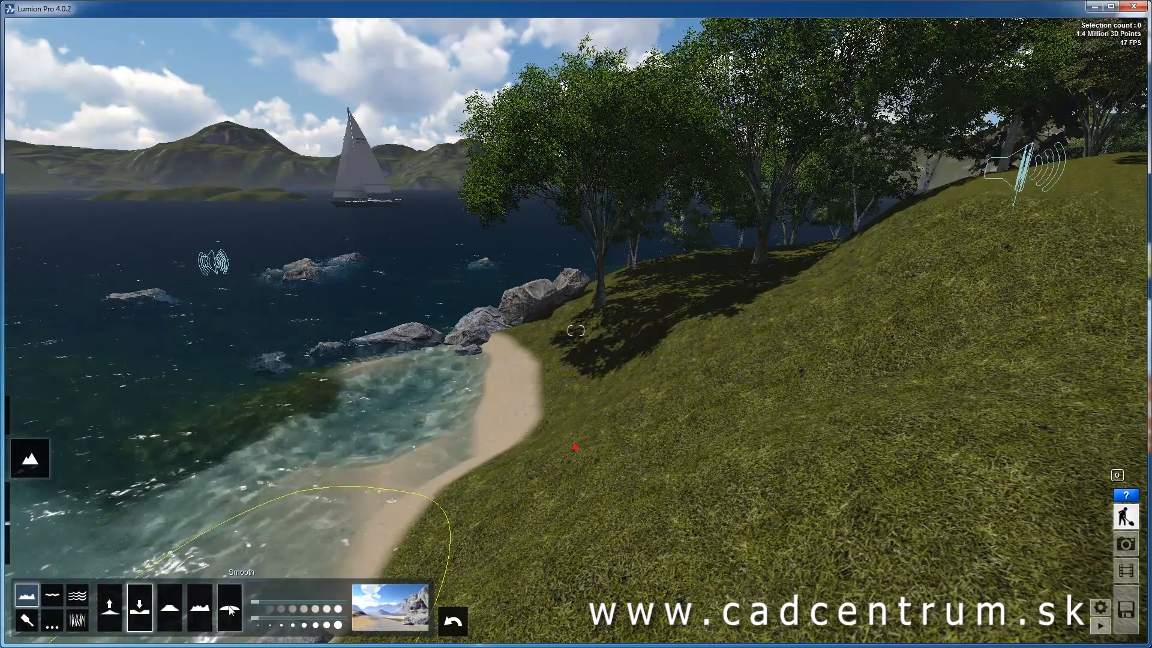
pyautogui.click(169, 608)
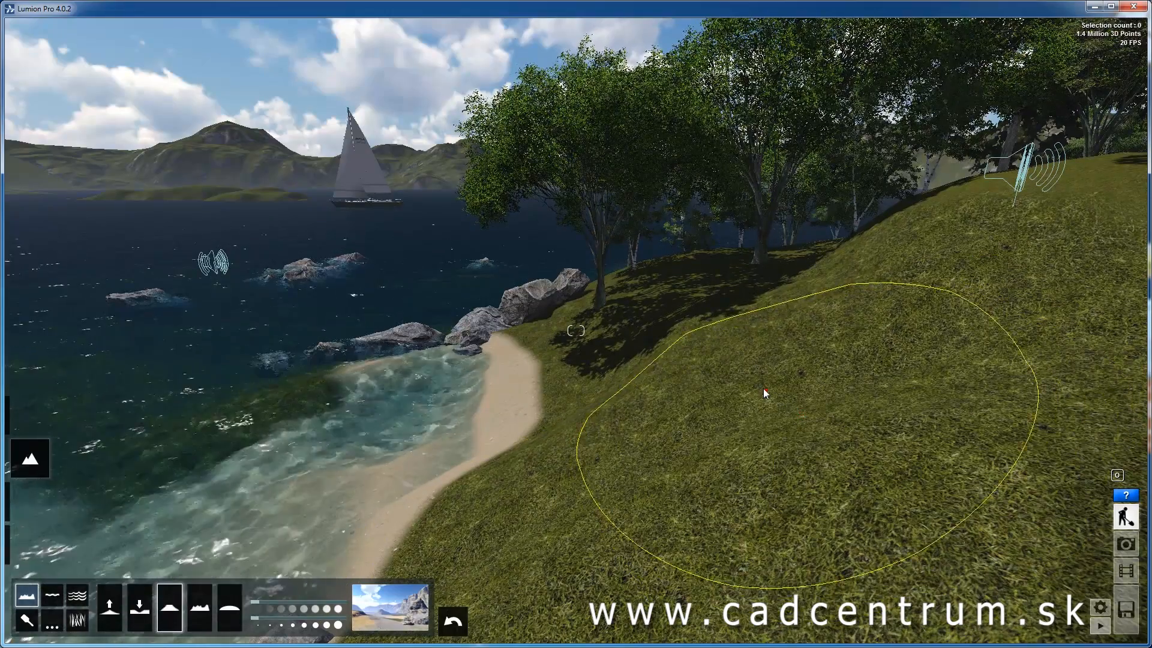
pyautogui.click(200, 608)
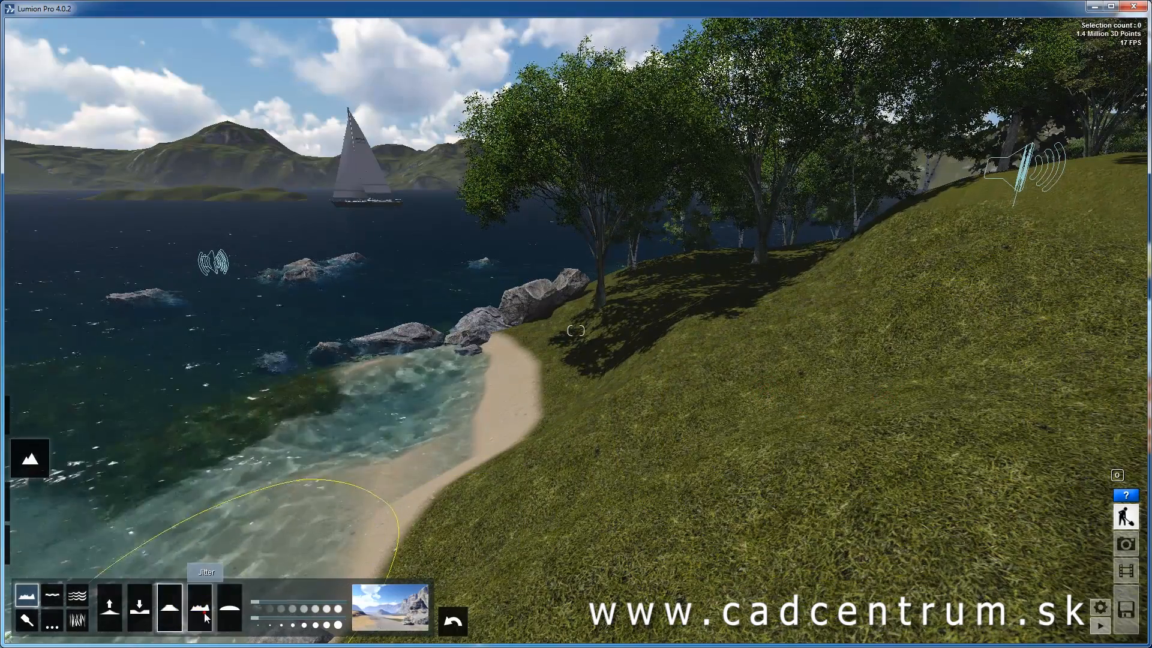
pyautogui.moveTo(665, 464)
pyautogui.mouseDown()
pyautogui.moveTo(657, 419)
pyautogui.moveTo(765, 434)
pyautogui.moveTo(714, 407)
pyautogui.moveTo(312, 559)
pyautogui.moveTo(265, 588)
pyautogui.moveTo(469, 466)
pyautogui.moveTo(477, 448)
pyautogui.mouseUp()
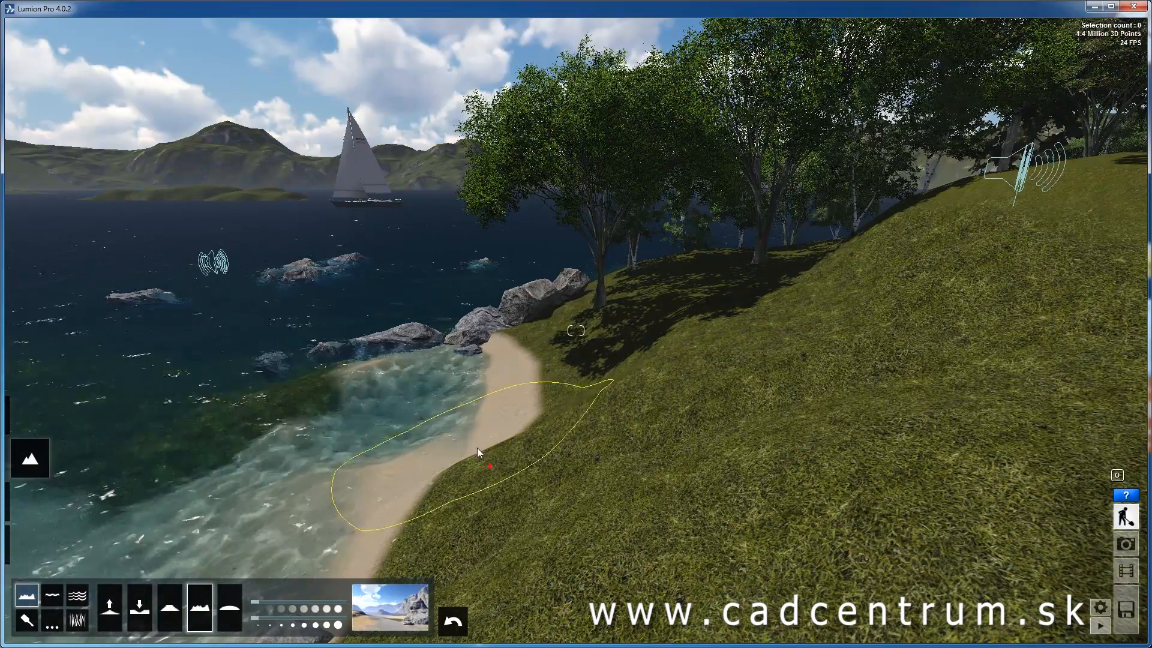
# - Even out the grassy hillside above the beach with the Smooth terrain brush
pyautogui.moveTo(256, 616); pyautogui.dragTo(307, 616)
pyautogui.click(231, 612)
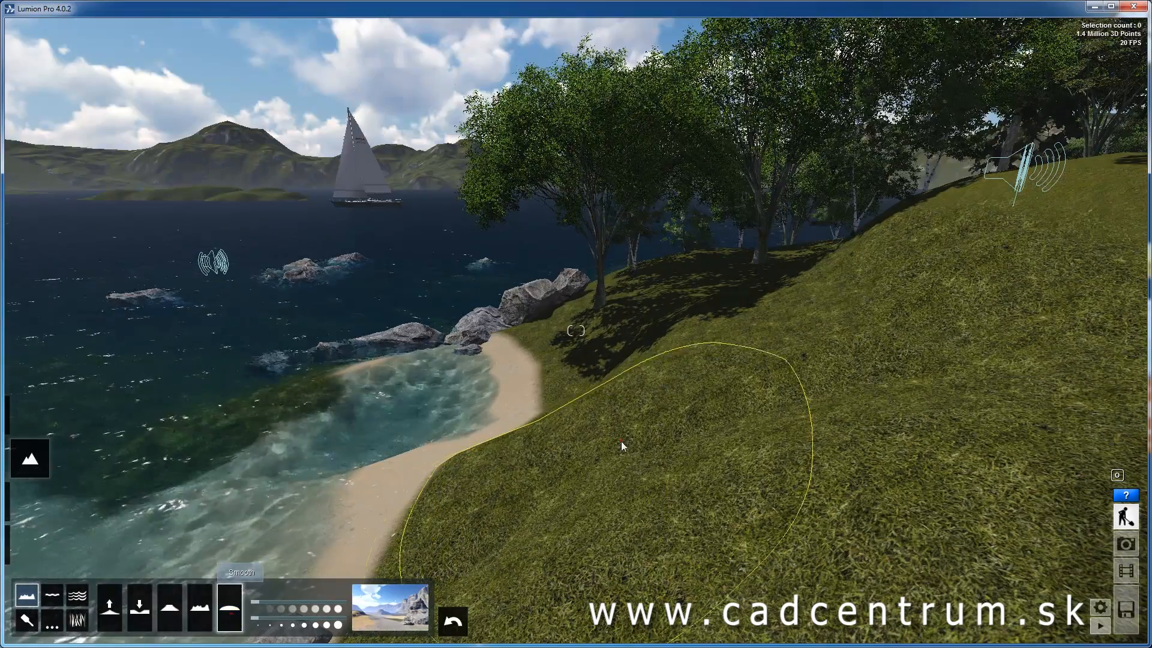
pyautogui.moveTo(621, 441); pyautogui.dragTo(704, 410)
pyautogui.click(798, 393)
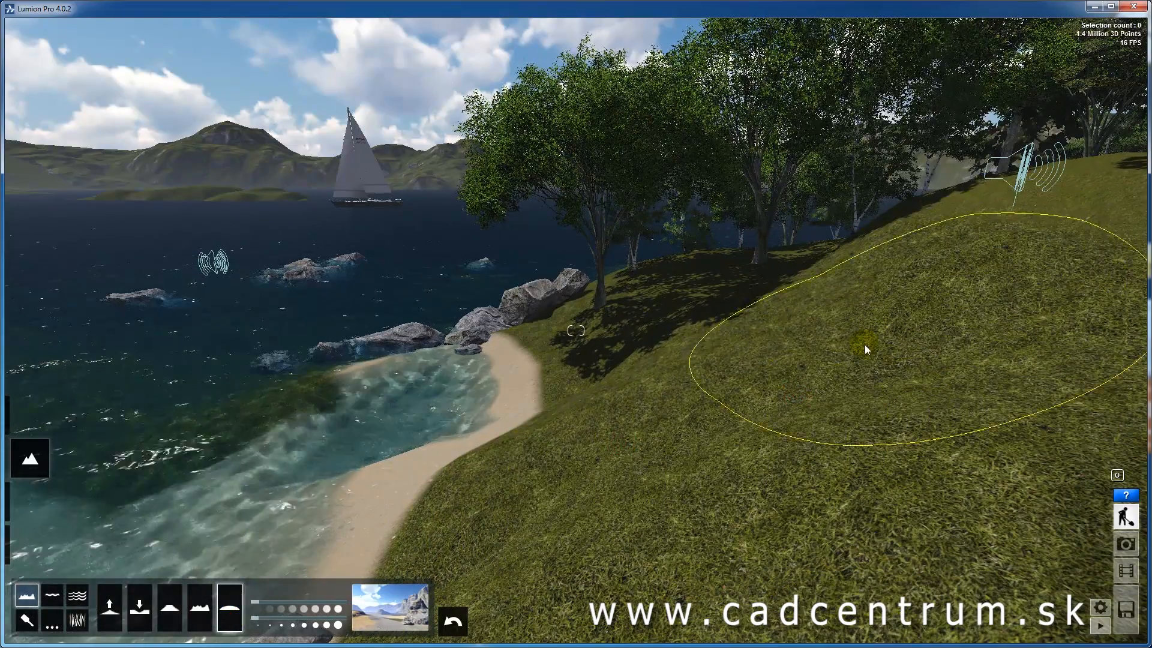
# - Paint a large gravel patch onto the grass behind the beach, using the second landscape texture and a faster brush
pyautogui.click(53, 596)
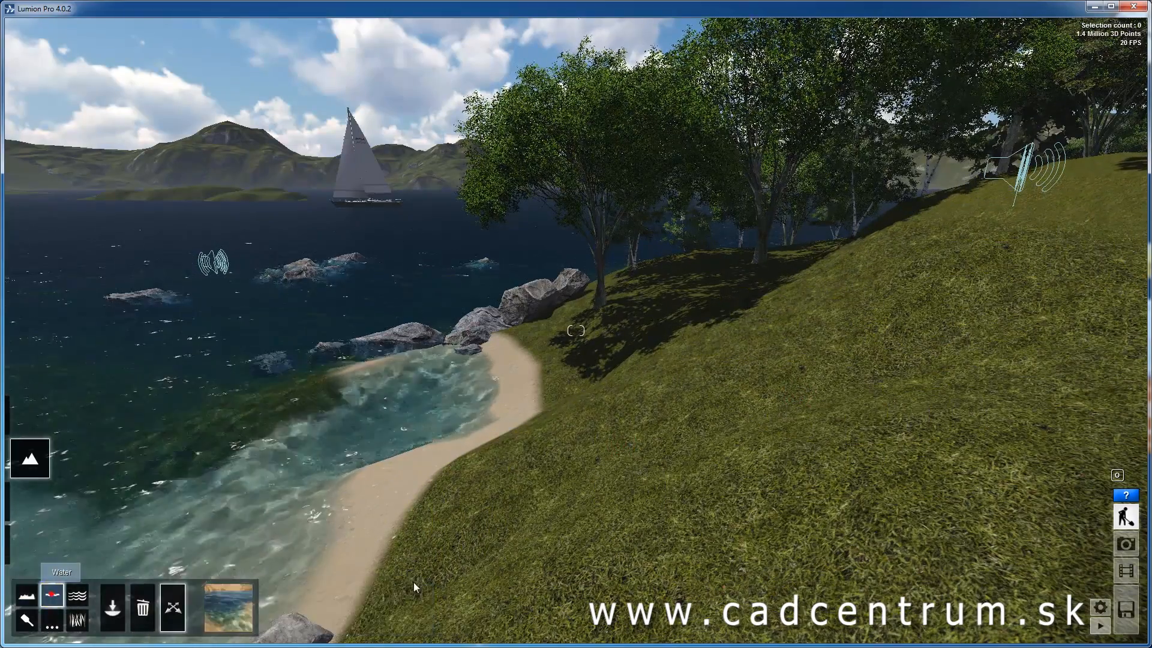
pyautogui.moveTo(582, 555); pyautogui.dragTo(542, 289, button='right')
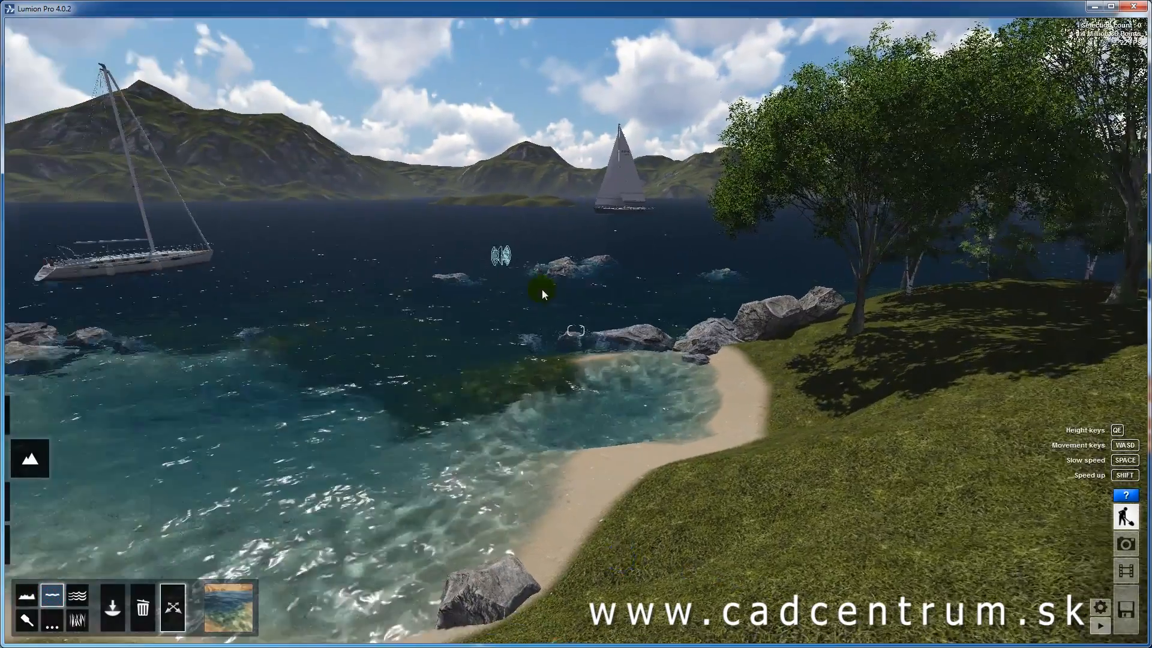
pyautogui.click(27, 620)
pyautogui.moveTo(633, 493); pyautogui.dragTo(616, 490, button='right')
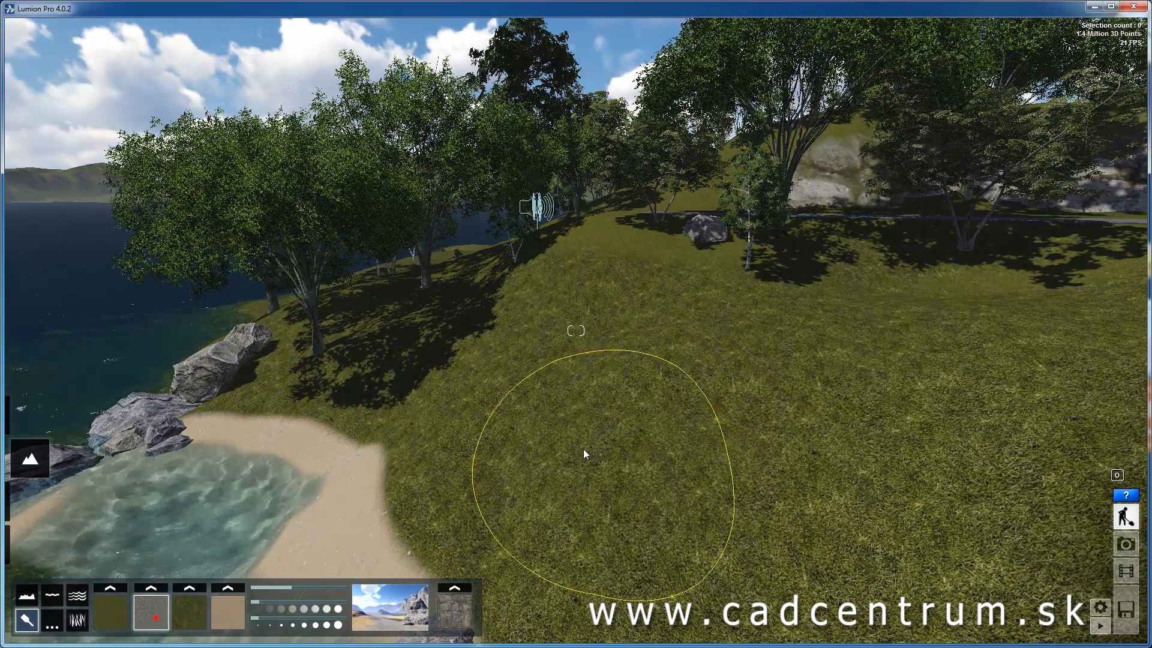
pyautogui.click(621, 451)
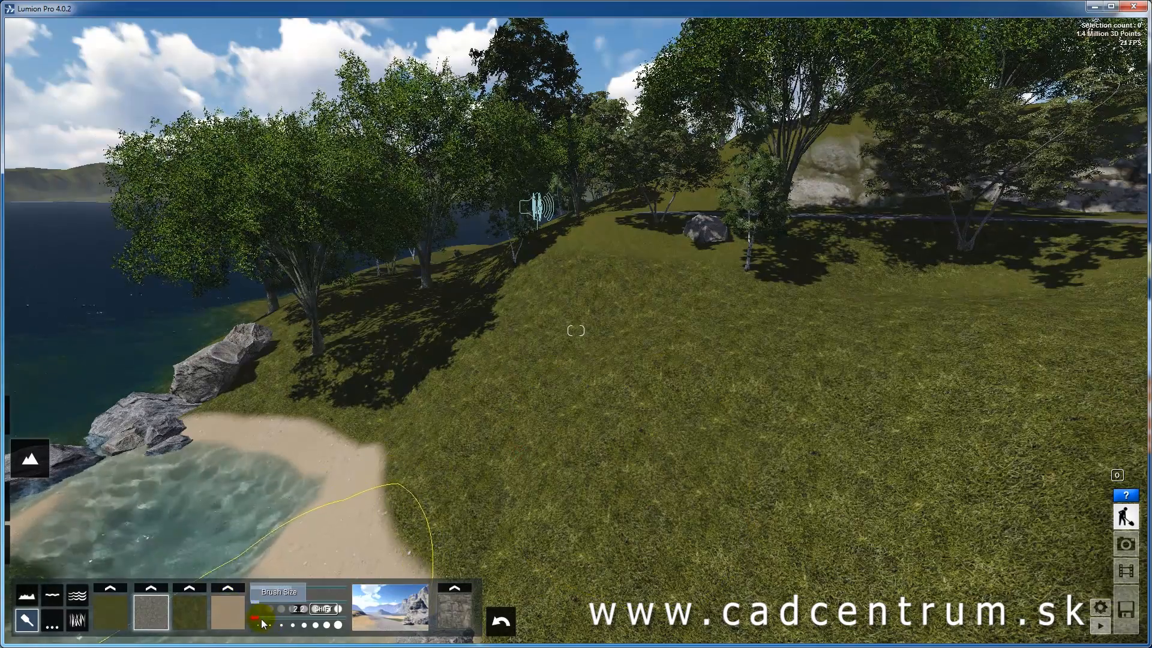
pyautogui.moveTo(261, 601); pyautogui.dragTo(310, 603)
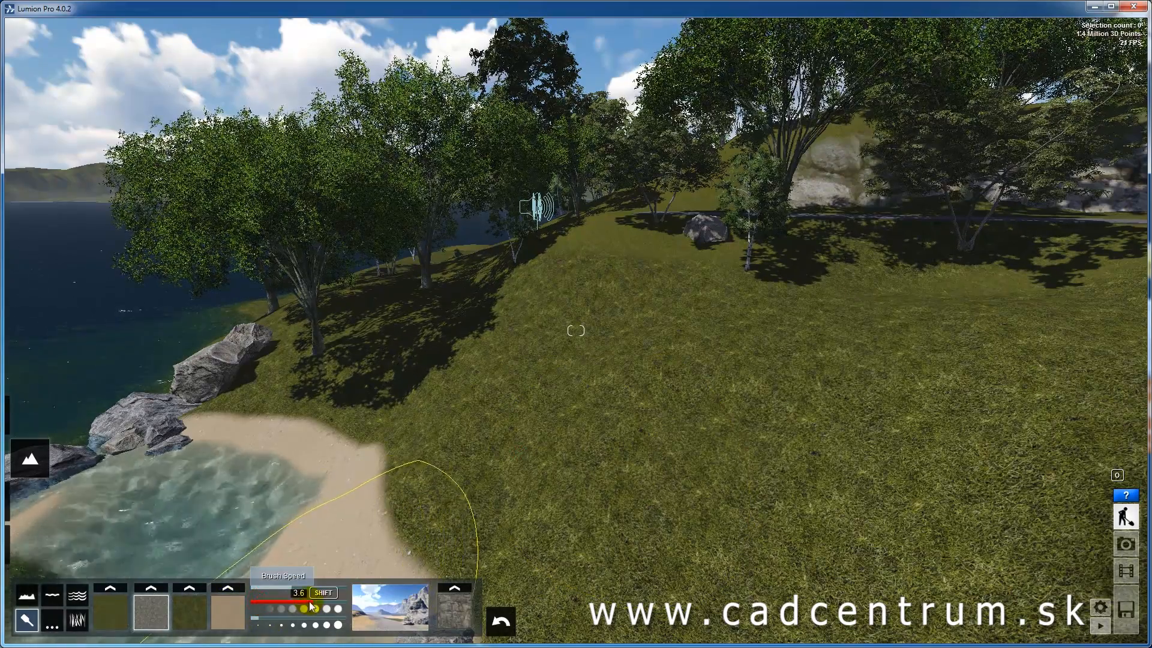
pyautogui.moveTo(586, 456)
pyautogui.mouseDown()
pyautogui.moveTo(568, 524)
pyautogui.moveTo(578, 600)
pyautogui.moveTo(564, 493)
pyautogui.mouseUp()
pyautogui.moveTo(564, 492)
pyautogui.mouseDown(button='right')
pyautogui.moveTo(598, 475)
pyautogui.moveTo(735, 466)
pyautogui.mouseUp(button='right')
pyautogui.moveTo(735, 466)
pyautogui.mouseDown()
pyautogui.moveTo(860, 494)
pyautogui.moveTo(733, 526)
pyautogui.mouseUp()
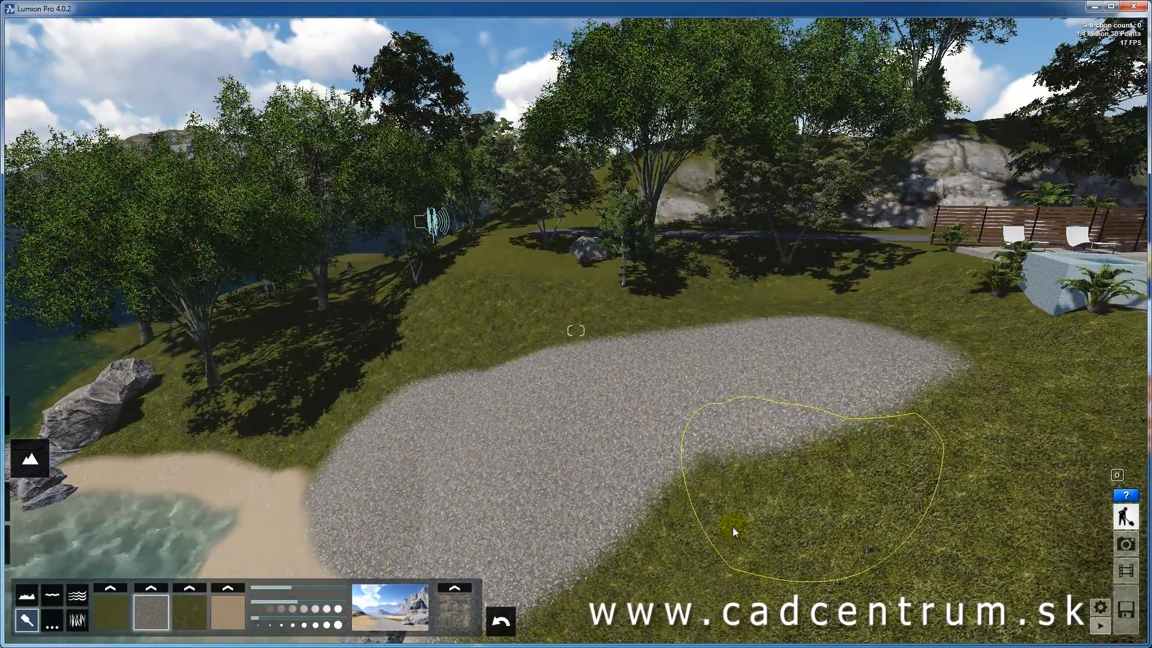
# - Paint the third grass texture over the middle of the gravel patch behind the beach to cut a green gap into it
pyautogui.click(186, 611)
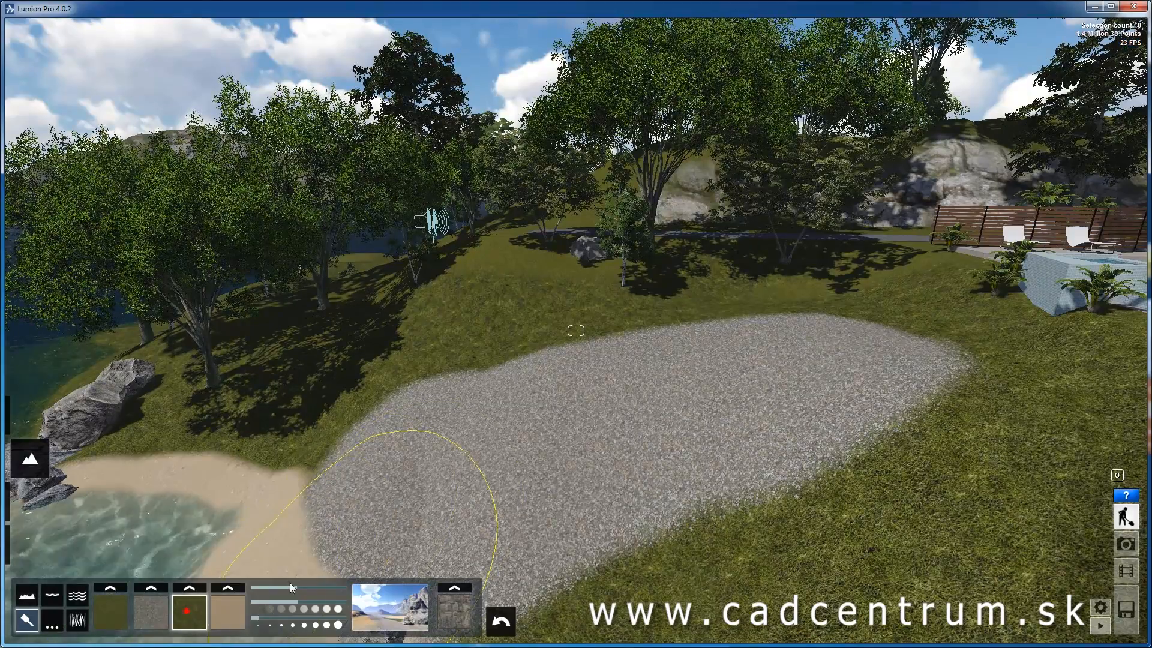
pyautogui.click(270, 608)
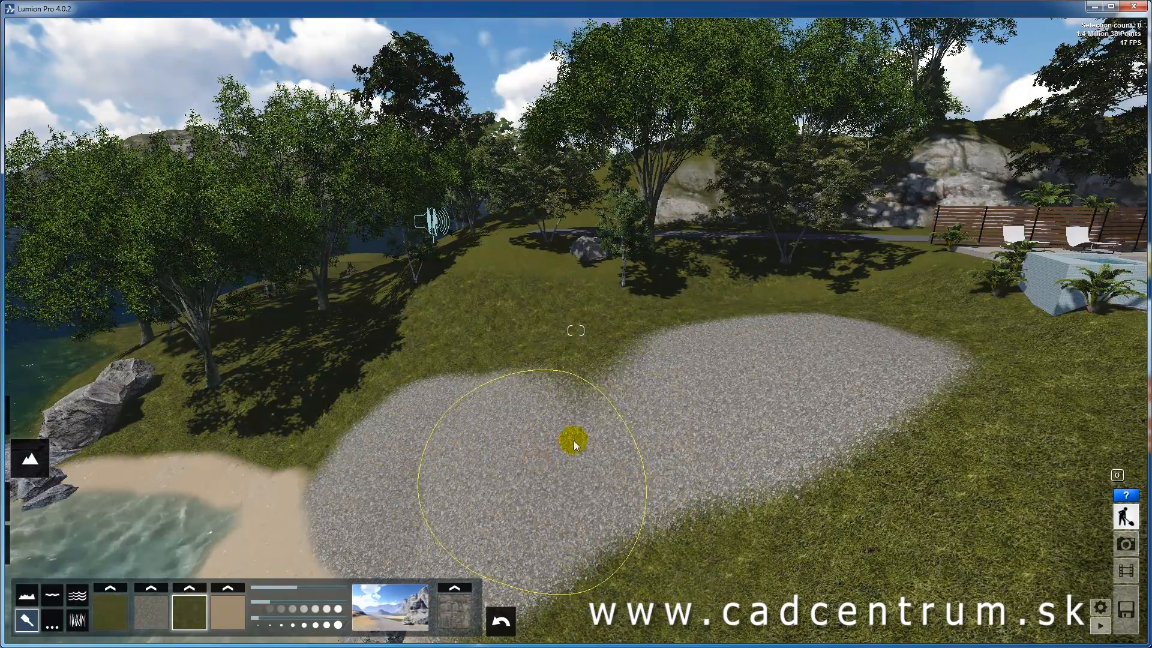
pyautogui.moveTo(573, 441); pyautogui.dragTo(749, 418)
pyautogui.moveTo(567, 468)
pyautogui.mouseDown()
pyautogui.moveTo(488, 501)
pyautogui.moveTo(707, 510)
pyautogui.moveTo(849, 459)
pyautogui.mouseUp()
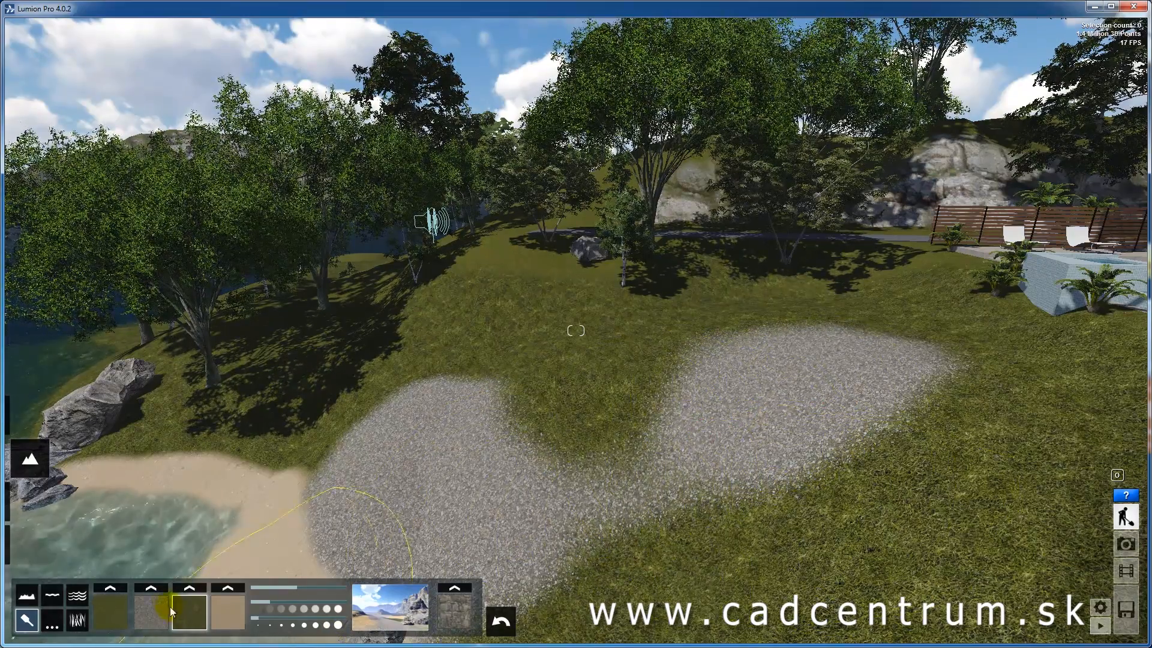
# - Try Clovers and GrassRock as the third landscape texture, and settle on FarmlandEastGrass1
pyautogui.click(193, 591)
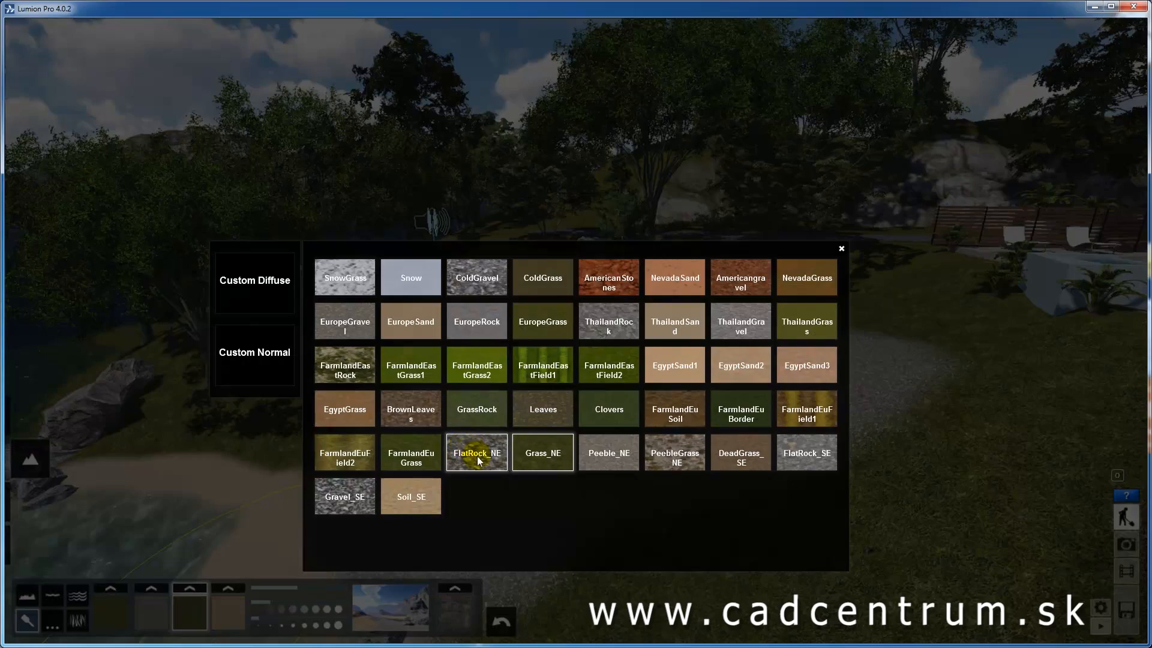
pyautogui.click(605, 408)
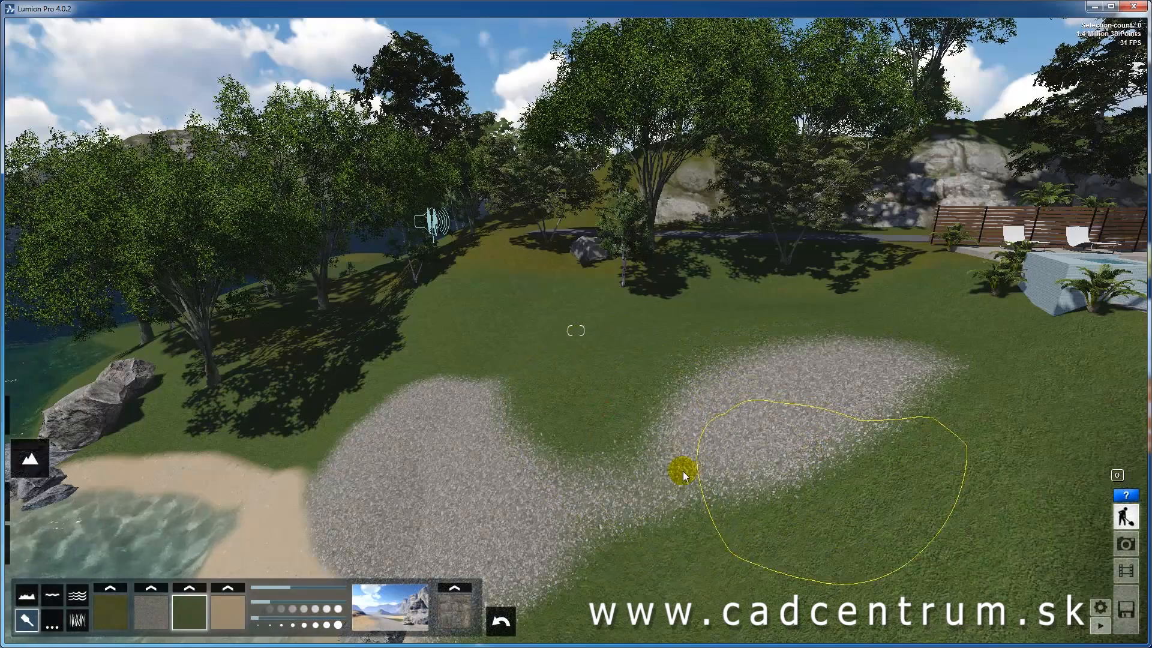
pyautogui.click(196, 587)
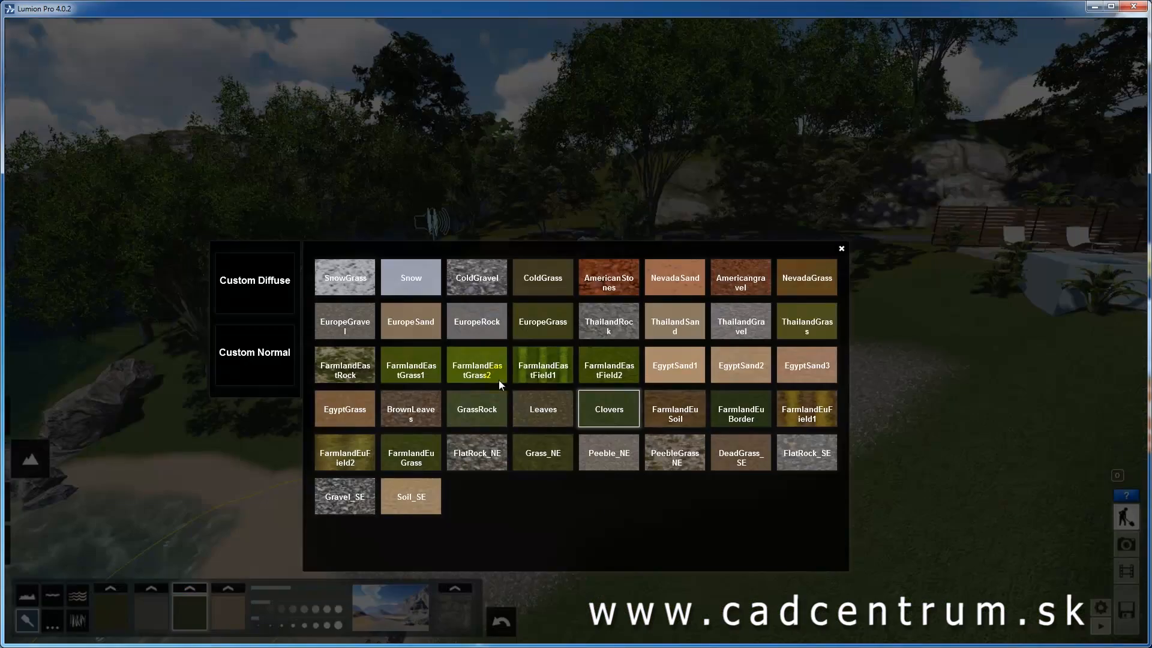
pyautogui.click(477, 412)
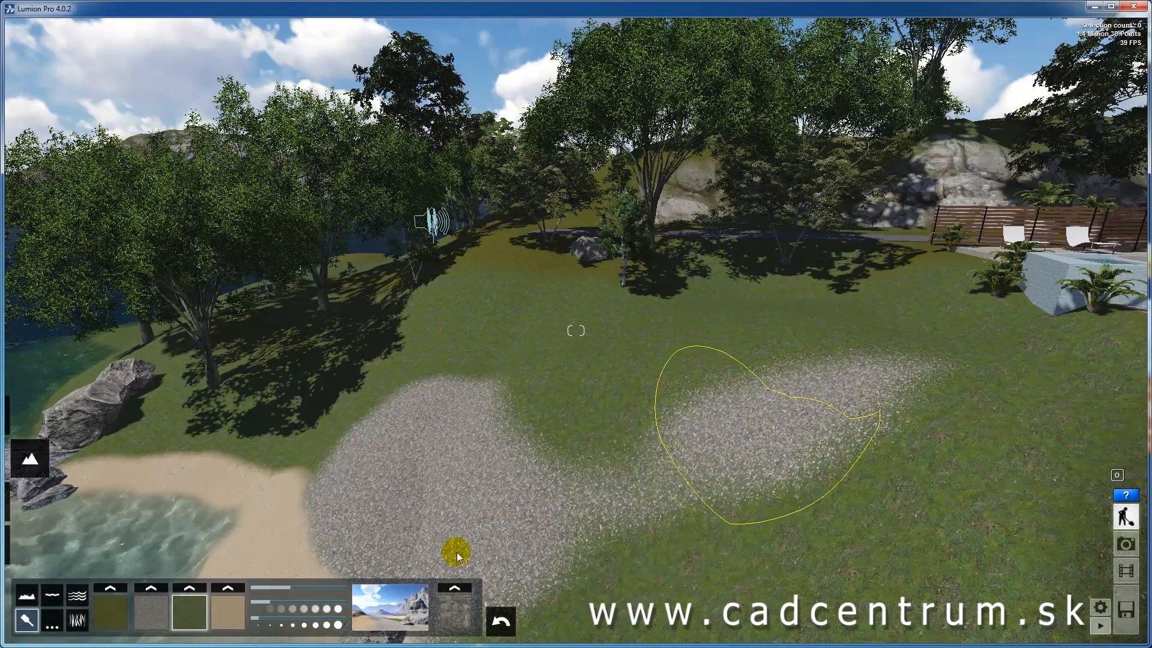
pyautogui.click(190, 588)
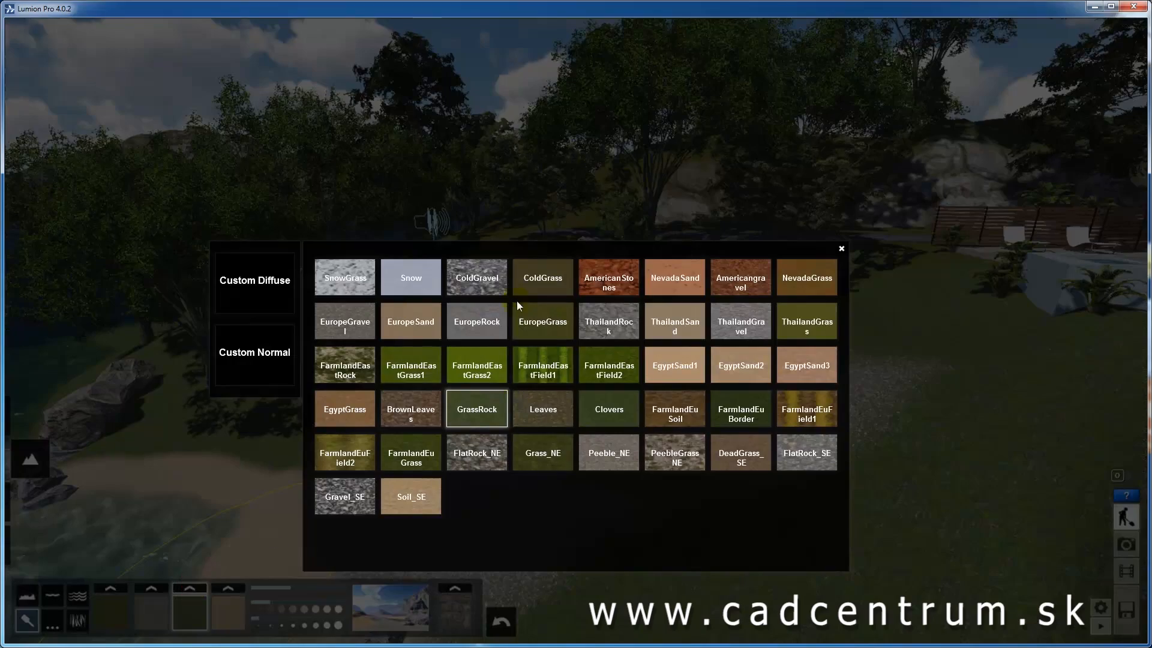
pyautogui.click(413, 371)
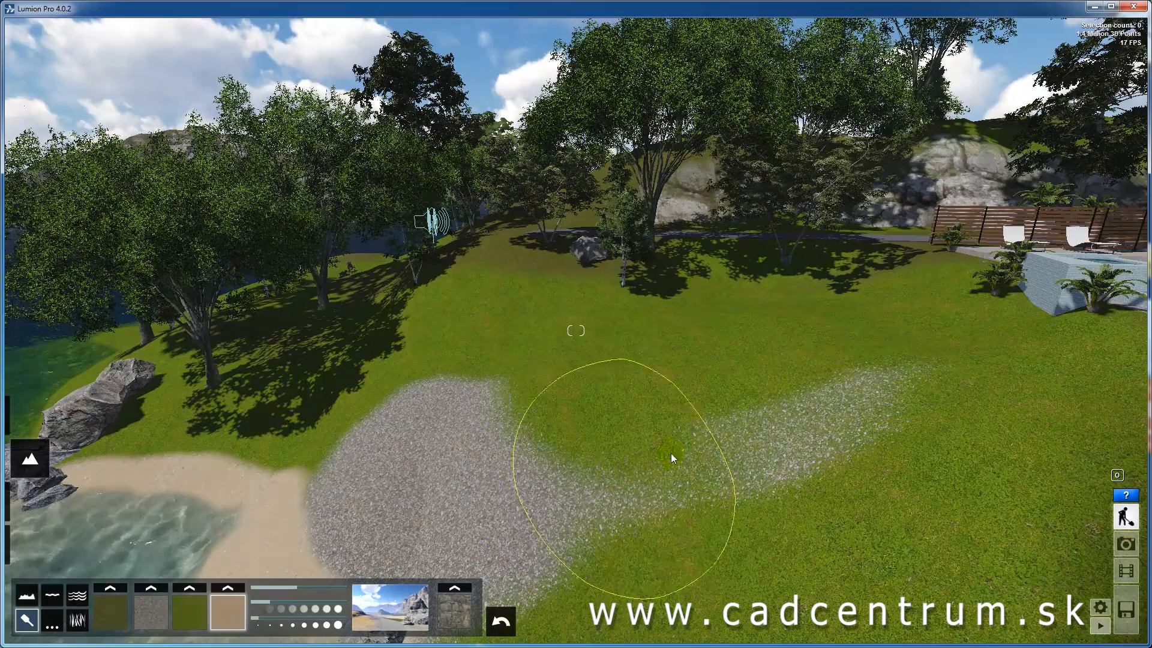
# - Paint the fourth sand texture over the gravel nearest the water and up the lawn to extend the beach
pyautogui.moveTo(663, 449); pyautogui.dragTo(645, 457)
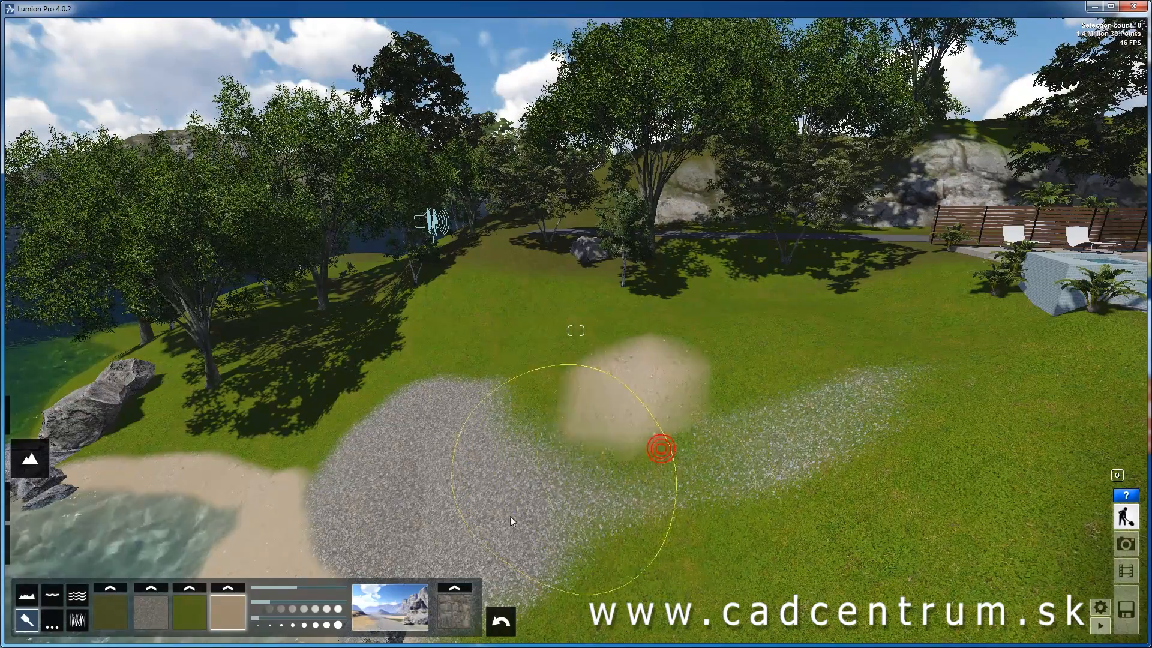
pyautogui.moveTo(470, 493); pyautogui.dragTo(384, 460)
pyautogui.moveTo(519, 542); pyautogui.dragTo(530, 542)
pyautogui.press('s')
pyautogui.moveTo(602, 524); pyautogui.dragTo(605, 526, button='right')
pyautogui.press('w')
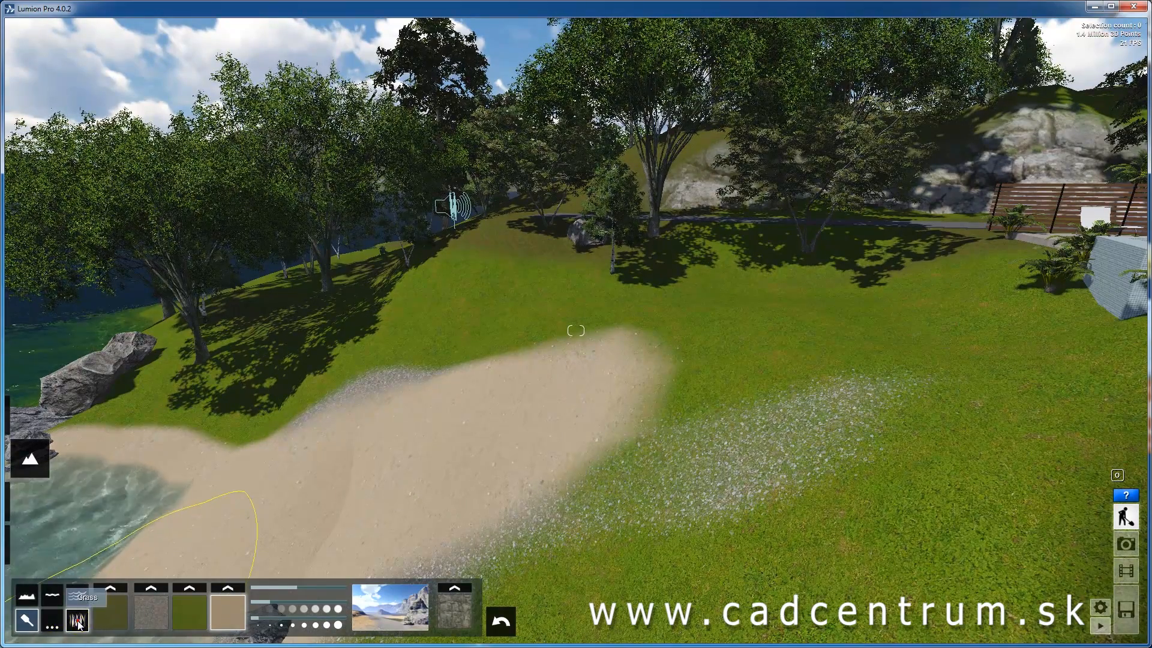
# - Turn on landscape grass and view its blades up close on the hillside
pyautogui.click(78, 622)
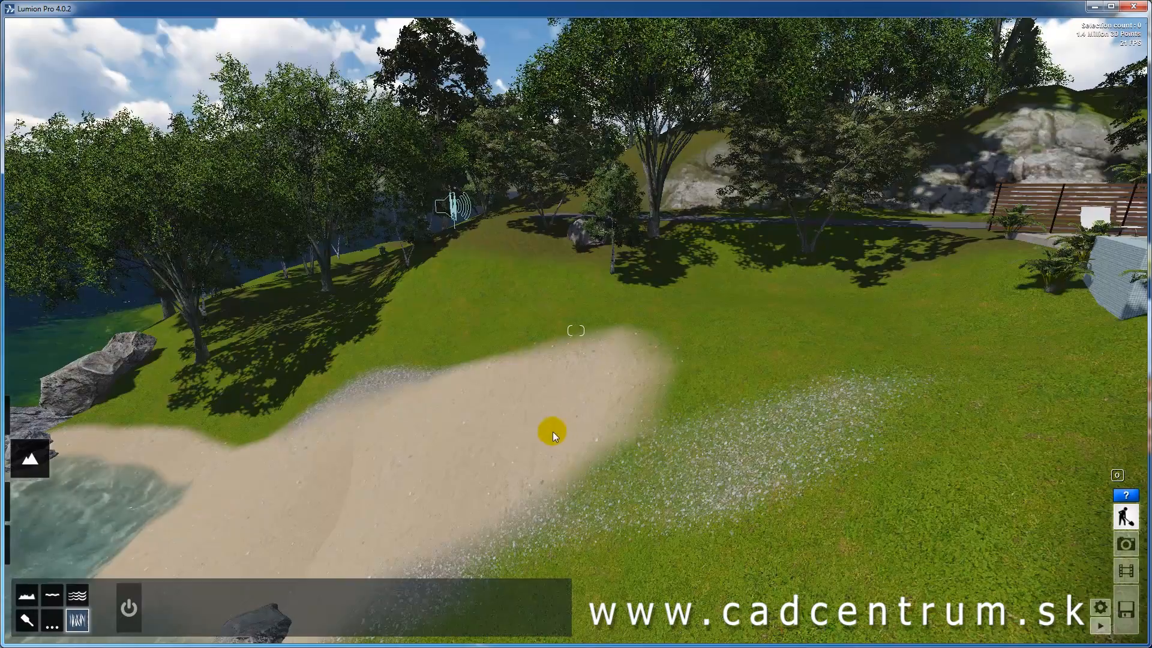
pyautogui.press('w')
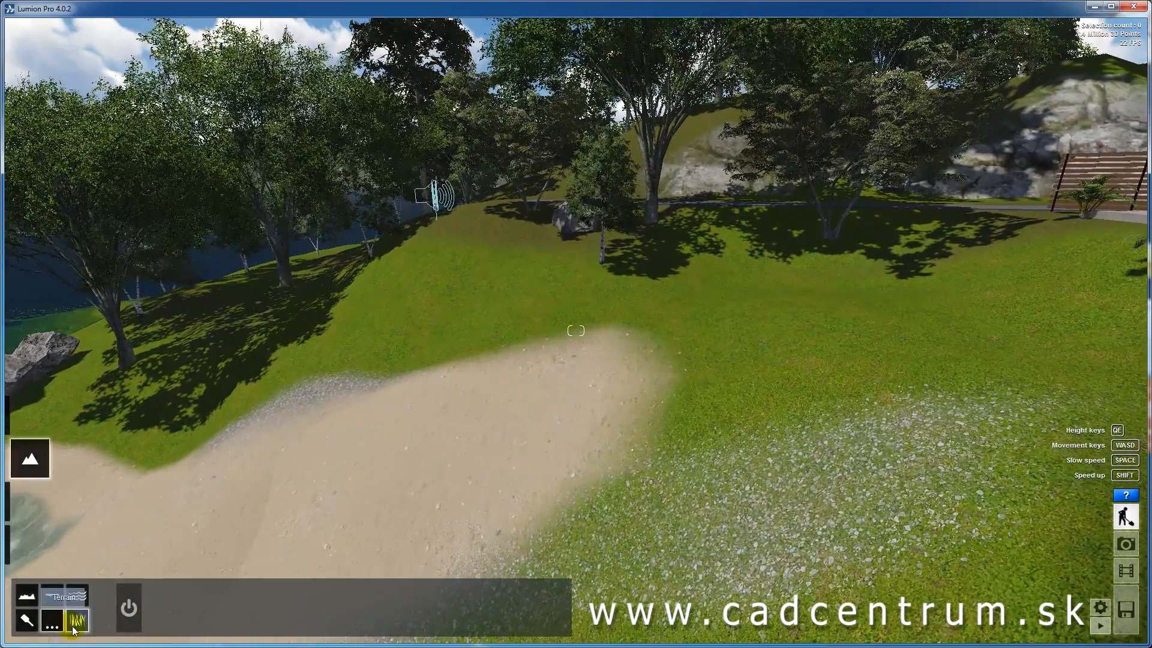
pyautogui.click(130, 608)
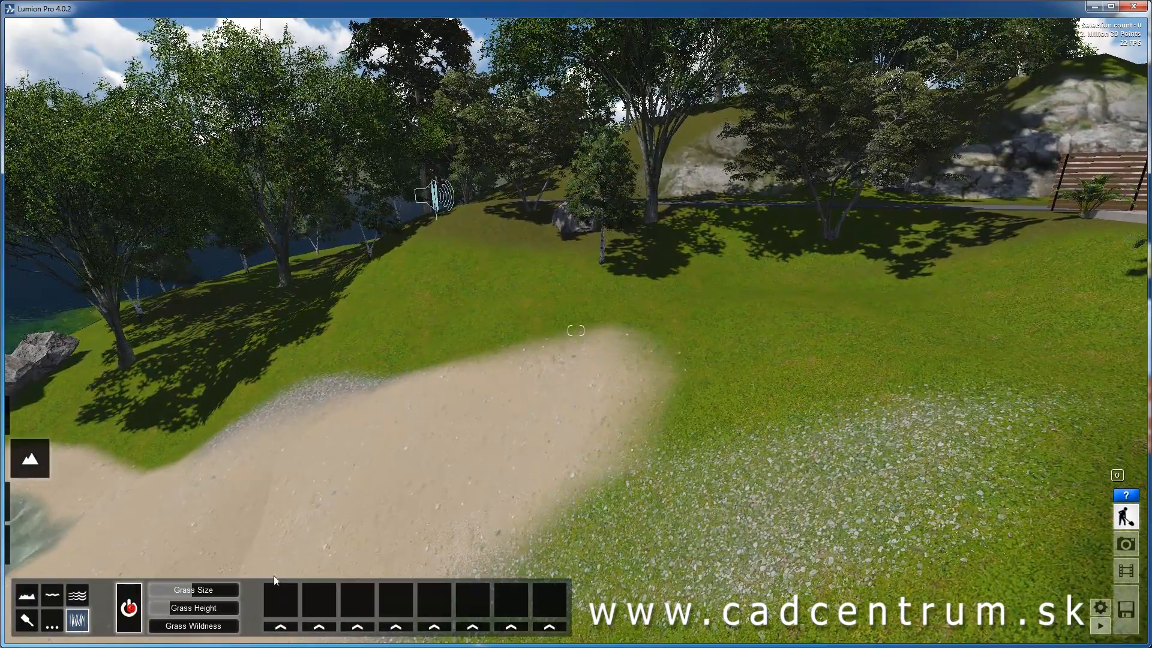
pyautogui.moveTo(768, 388); pyautogui.dragTo(726, 336, button='right')
pyautogui.press('w')
pyautogui.press('w')
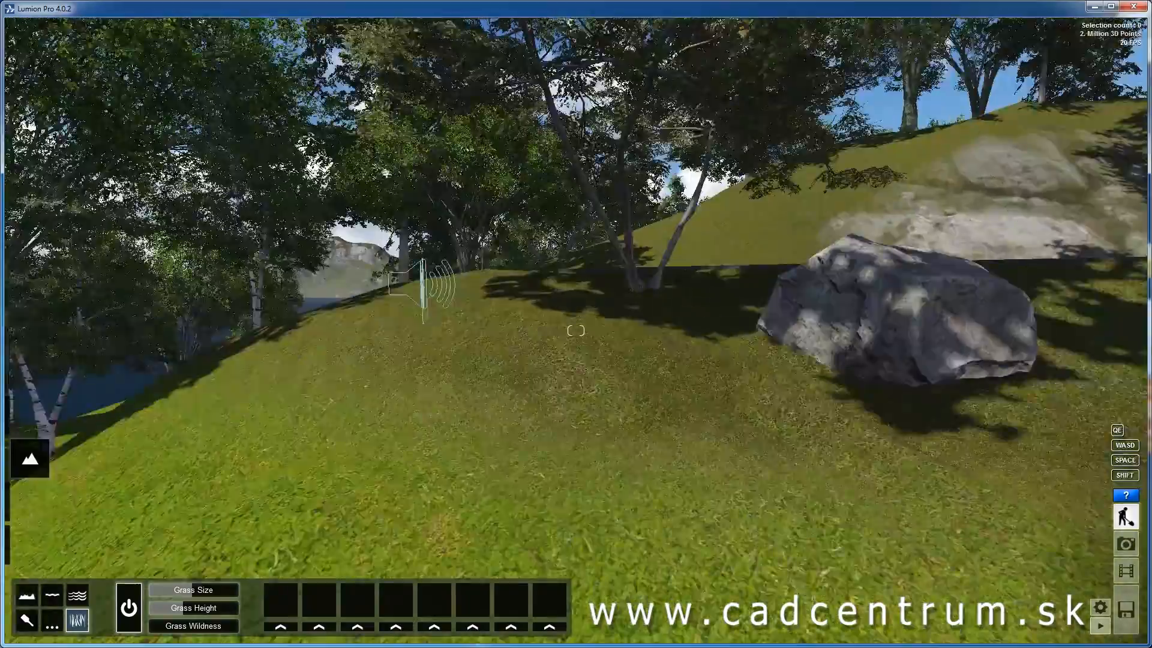
pyautogui.press('w')
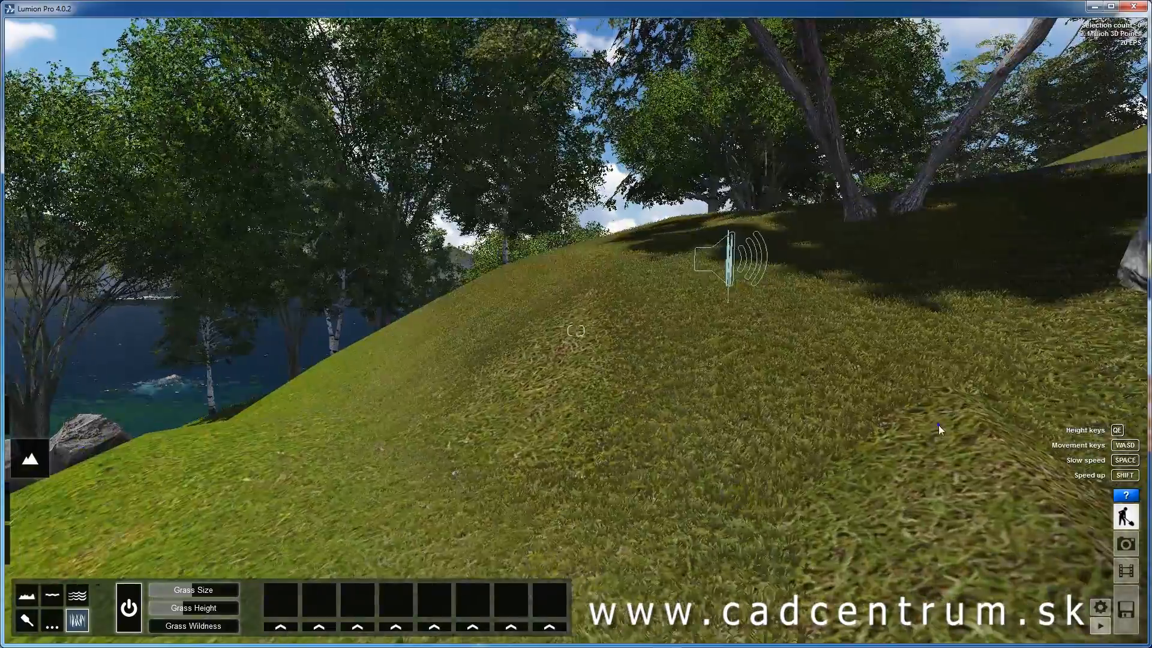
# - Adjust the height of the landscape grass and look over the slope above the beach
pyautogui.moveTo(939, 425)
pyautogui.mouseDown(button='right')
pyautogui.moveTo(894, 420)
pyautogui.moveTo(915, 420)
pyautogui.moveTo(839, 458)
pyautogui.moveTo(849, 459)
pyautogui.mouseUp(button='right')
pyautogui.press('d')
pyautogui.press('s')
pyautogui.moveTo(189, 611); pyautogui.dragTo(212, 612)
pyautogui.press('a')
pyautogui.moveTo(540, 447); pyautogui.dragTo(502, 465, button='right')
pyautogui.press('s')
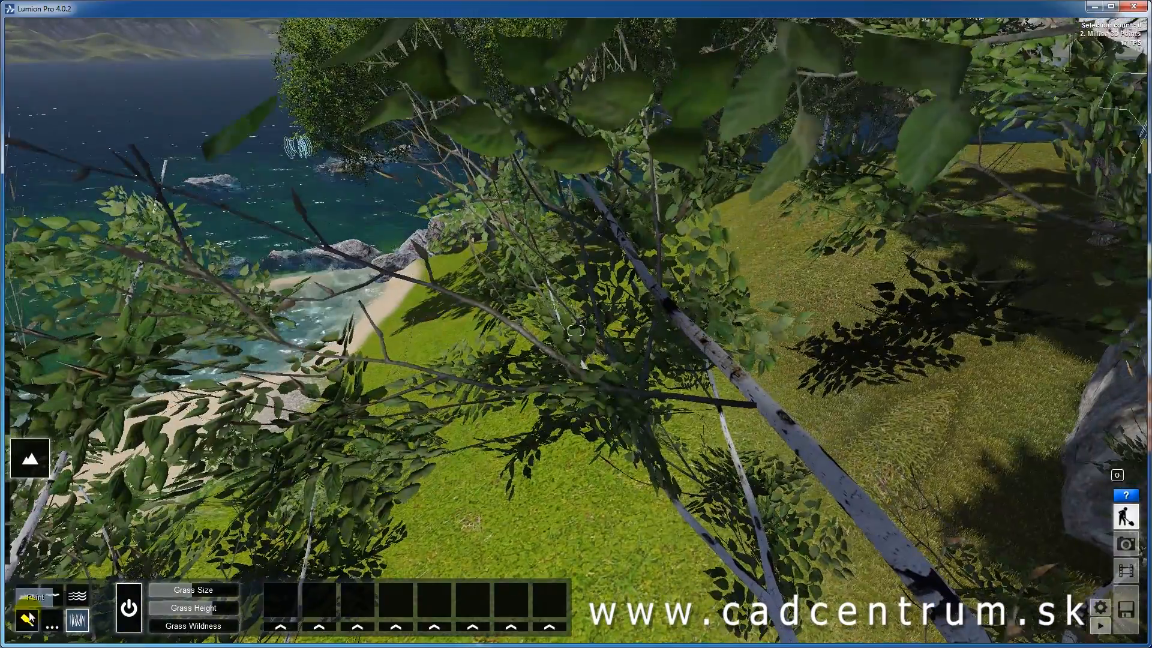
# - Paint the first landscape texture over the bright green slope and the adjoining sand so that it carries grass blades
pyautogui.click(26, 620)
pyautogui.press('w')
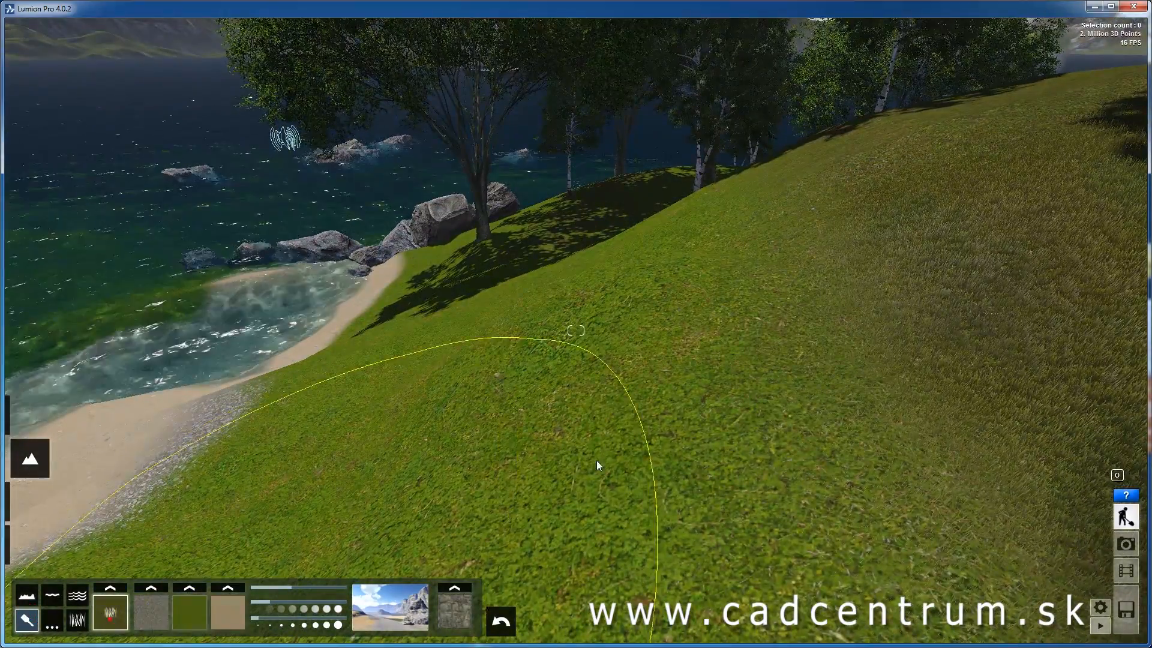
pyautogui.moveTo(653, 455)
pyautogui.mouseDown()
pyautogui.moveTo(316, 451)
pyautogui.moveTo(235, 466)
pyautogui.moveTo(248, 514)
pyautogui.moveTo(182, 498)
pyautogui.moveTo(171, 509)
pyautogui.moveTo(382, 474)
pyautogui.moveTo(455, 431)
pyautogui.moveTo(524, 437)
pyautogui.moveTo(524, 455)
pyautogui.moveTo(416, 482)
pyautogui.mouseUp()
pyautogui.press('a')
pyautogui.press('d')
pyautogui.press('d')
pyautogui.moveTo(404, 475); pyautogui.dragTo(415, 445, button='right')
pyautogui.press('d')
pyautogui.press('a')
pyautogui.press('s')
pyautogui.press('w')
pyautogui.press('w')
pyautogui.press('s')
pyautogui.press('s')
pyautogui.press('w')
pyautogui.press('s')
pyautogui.moveTo(416, 445); pyautogui.dragTo(414, 446)
# - Replace the first landscape texture with a bright green grass
pyautogui.moveTo(414, 446)
pyautogui.mouseDown(button='right')
pyautogui.moveTo(370, 446)
pyautogui.moveTo(386, 445)
pyautogui.mouseUp(button='right')
pyautogui.press('d')
pyautogui.press('a')
pyautogui.press('w')
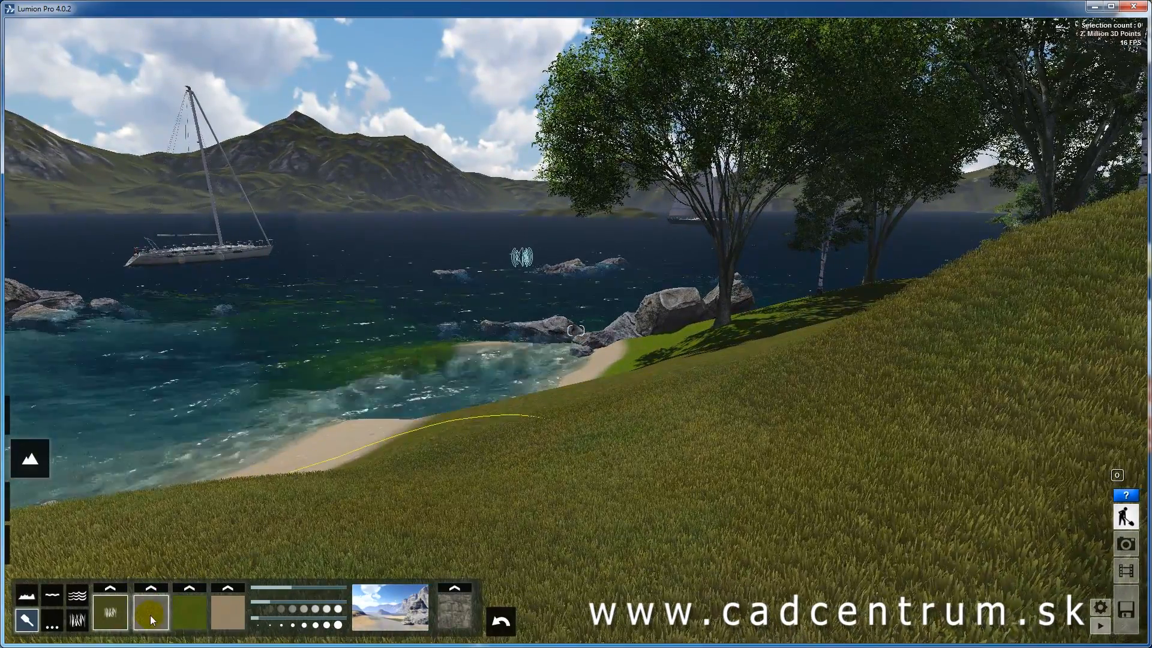
pyautogui.click(116, 612)
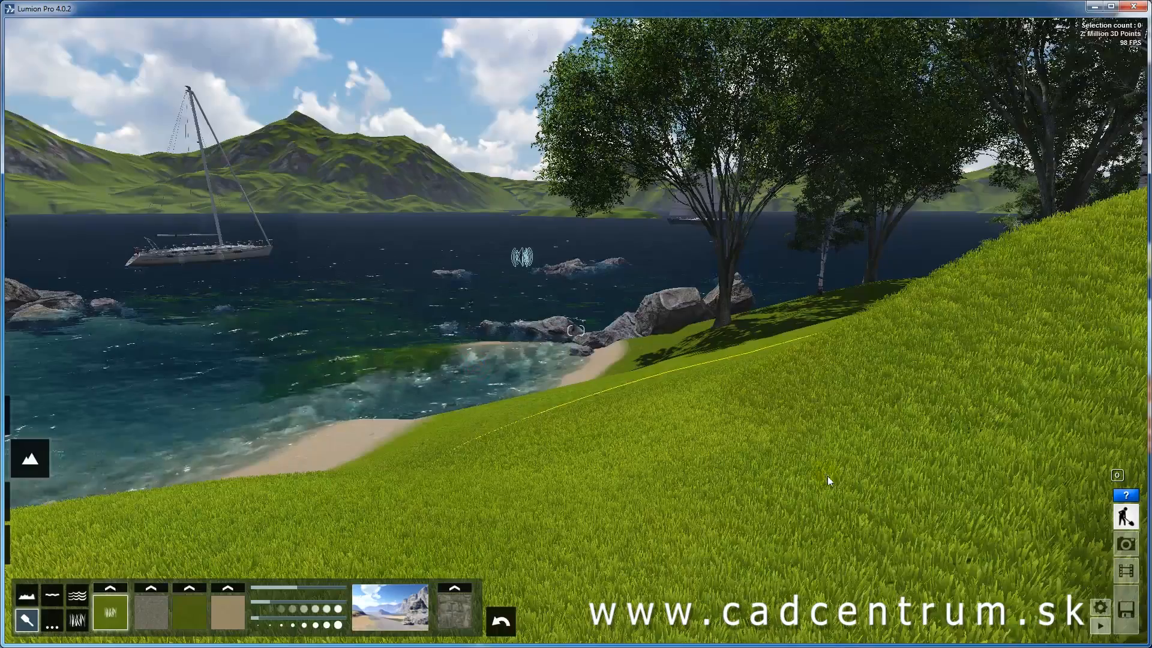
pyautogui.moveTo(827, 476); pyautogui.dragTo(820, 489, button='right')
# - Adjust the height and wildness of the landscape grass, finishing with a moderate grass height
pyautogui.click(79, 620)
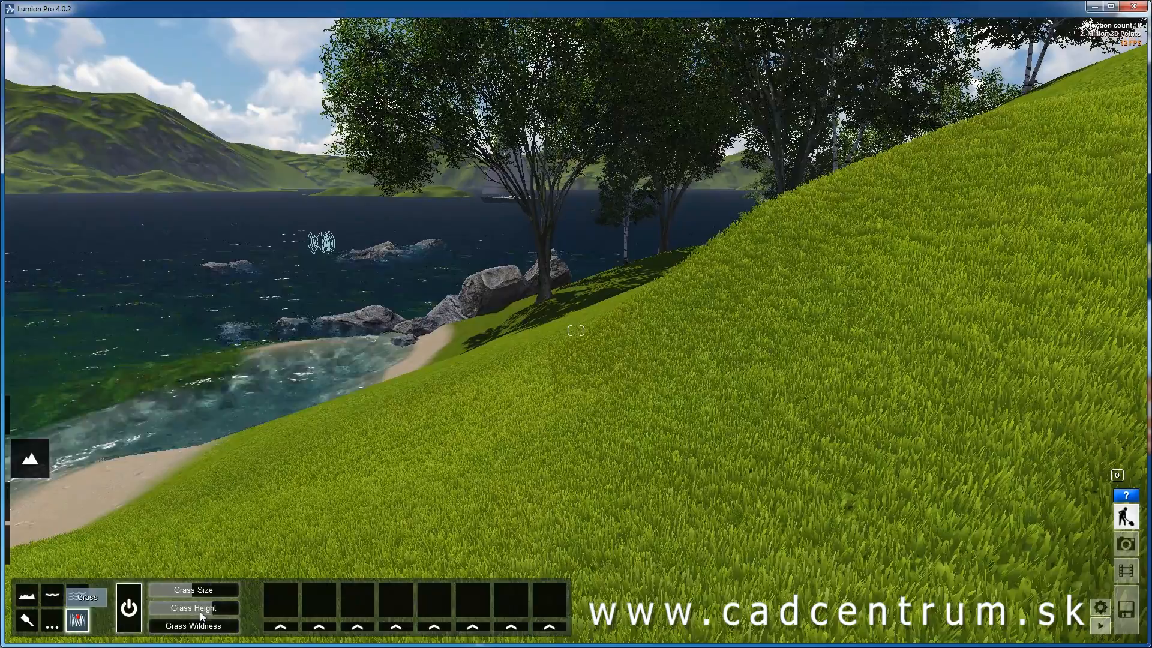
pyautogui.moveTo(217, 606); pyautogui.dragTo(195, 589)
pyautogui.moveTo(657, 508); pyautogui.dragTo(358, 579, button='right')
pyautogui.moveTo(159, 628)
pyautogui.mouseDown()
pyautogui.moveTo(212, 628)
pyautogui.moveTo(152, 632)
pyautogui.mouseUp()
pyautogui.moveTo(531, 388); pyautogui.dragTo(531, 389, button='right')
pyautogui.press('s')
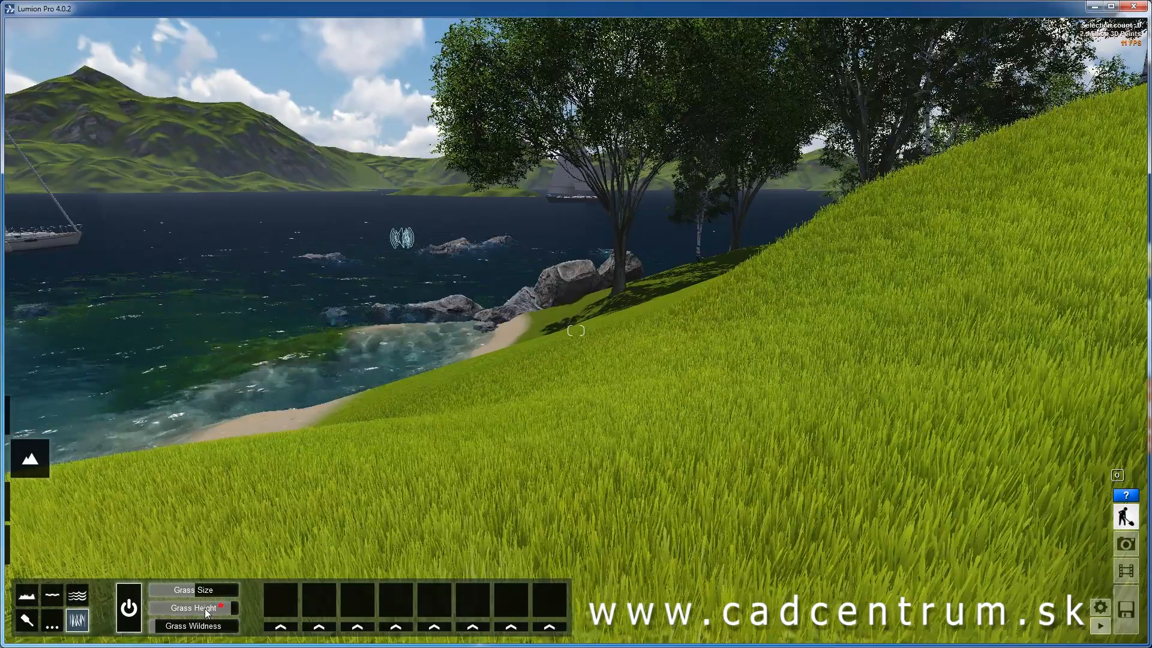
pyautogui.moveTo(231, 609); pyautogui.dragTo(205, 608)
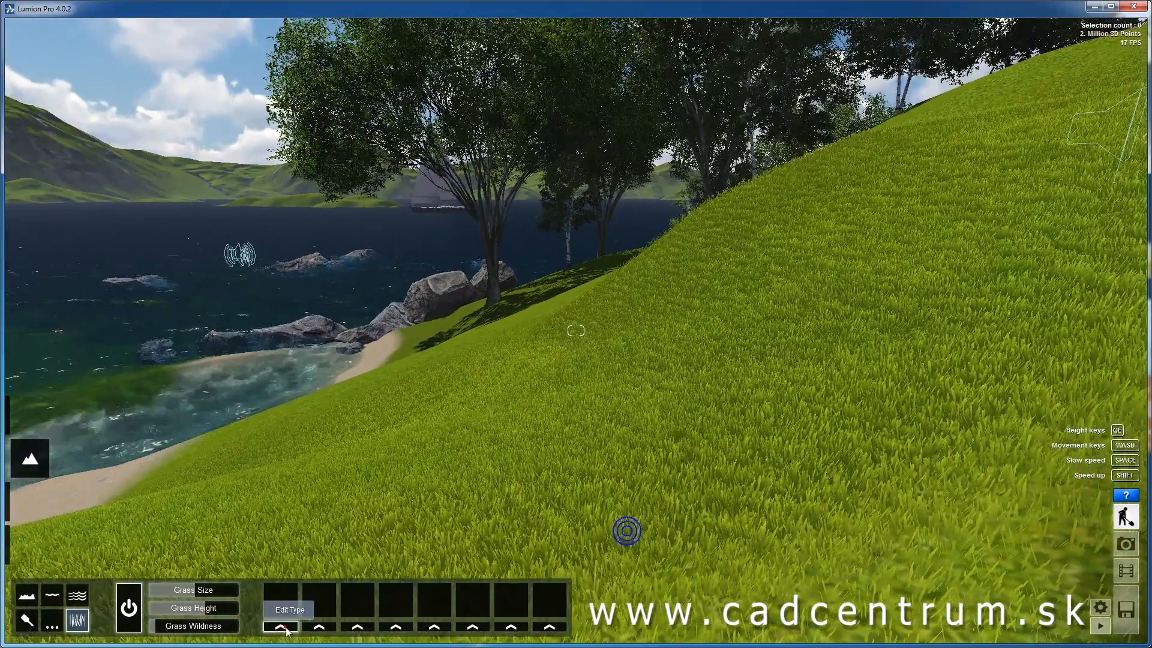
# - Add yellow flowers as the first grass decoration and set their spread to 1.1
pyautogui.click(280, 603)
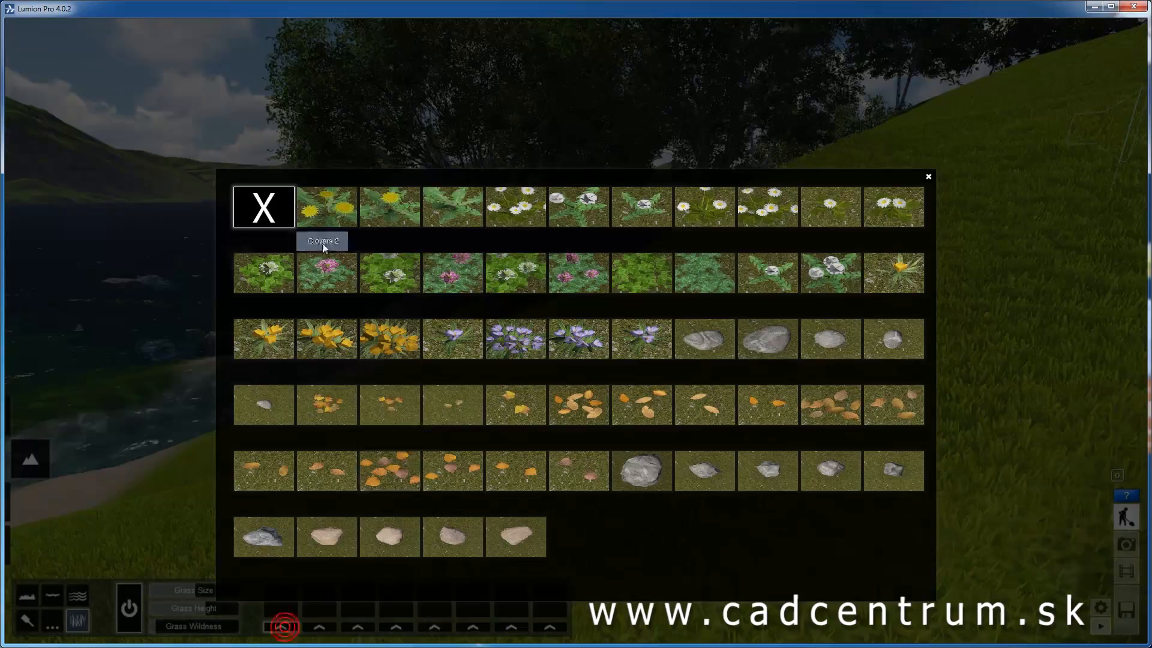
pyautogui.click(327, 210)
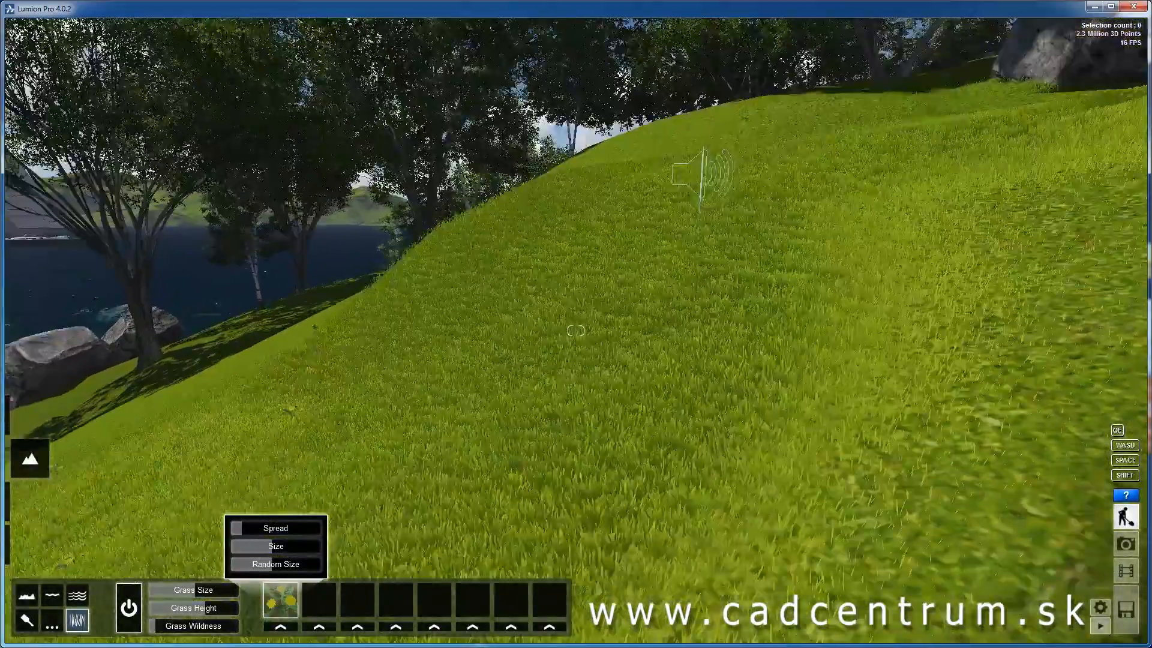
pyautogui.press('s')
pyautogui.moveTo(384, 624); pyautogui.dragTo(454, 625, button='right')
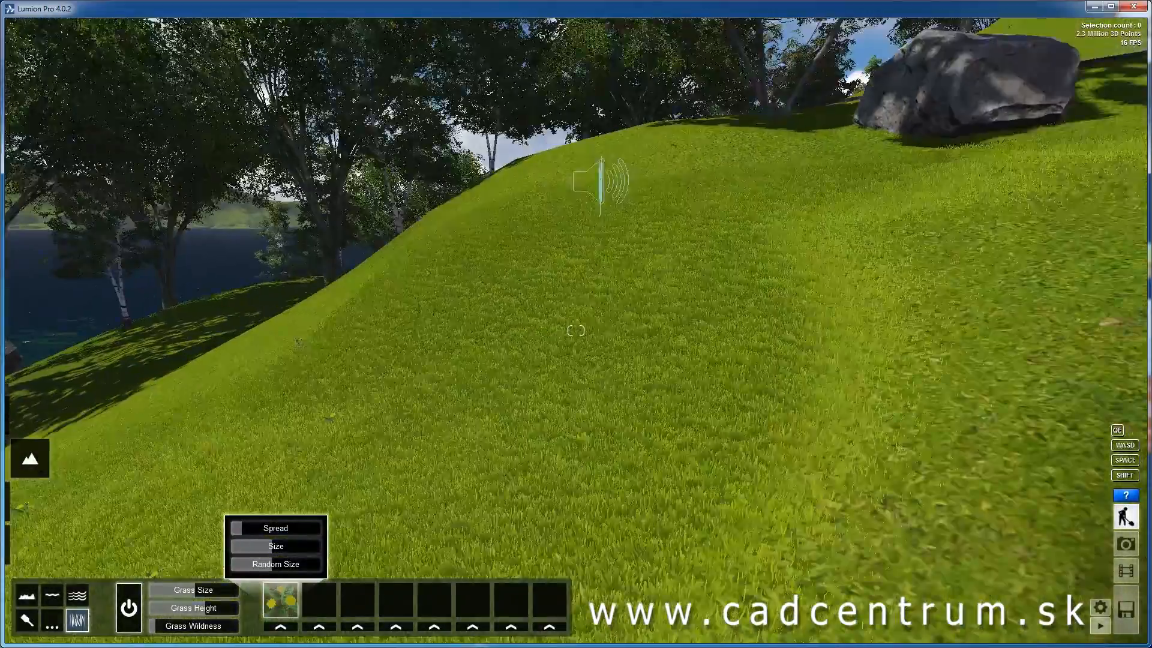
pyautogui.press('w')
pyautogui.click(272, 532)
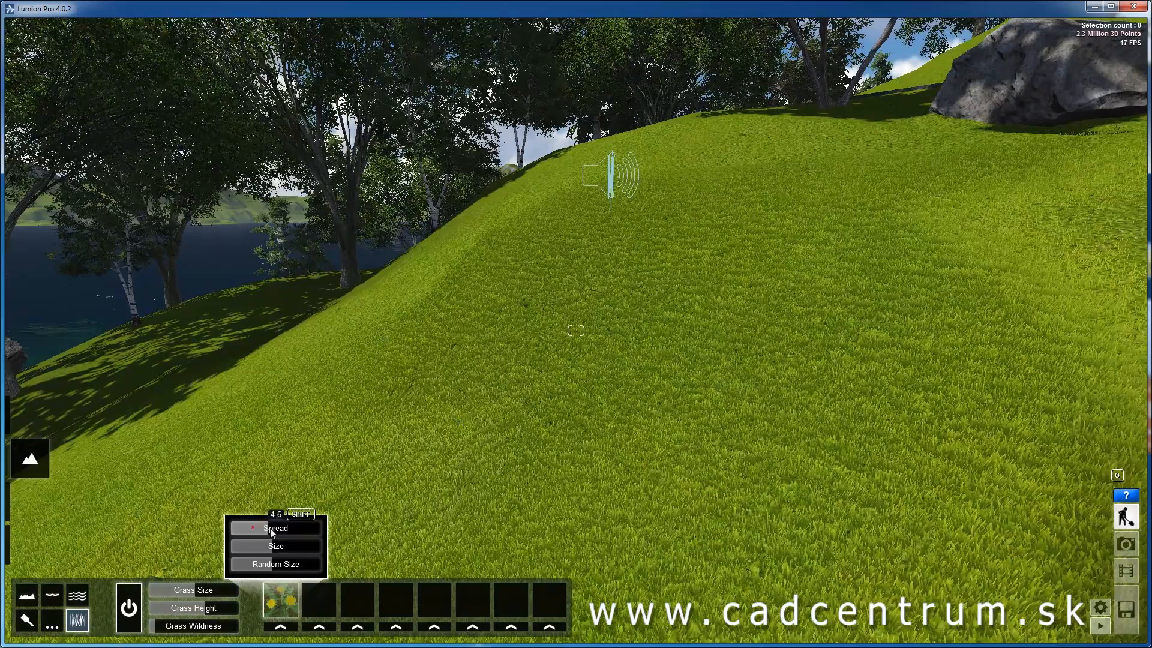
pyautogui.moveTo(246, 528); pyautogui.dragTo(228, 528)
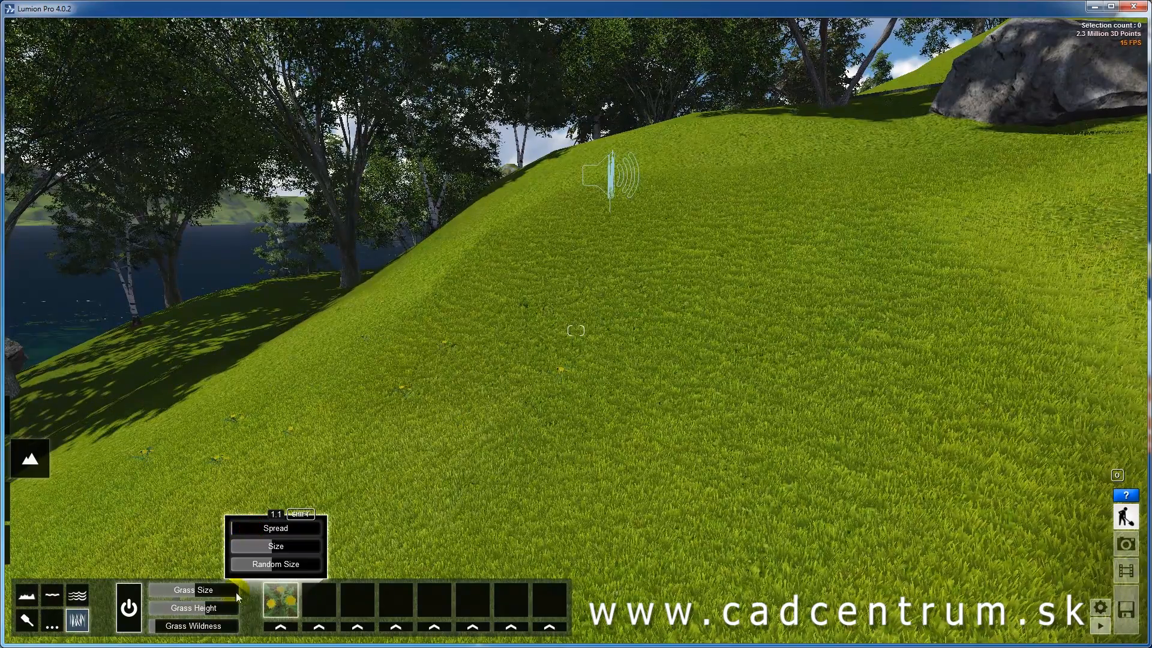
# - Add a small beige stone and a large grey rock as the second and third grass decorations
pyautogui.click(319, 628)
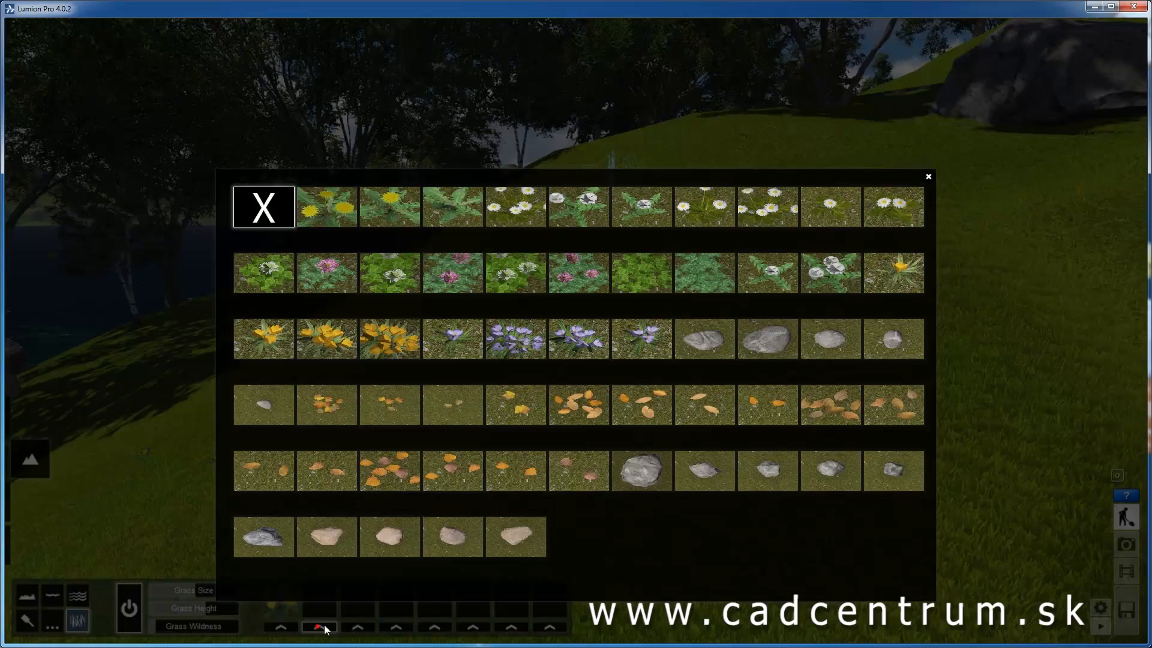
pyautogui.click(387, 539)
pyautogui.click(355, 627)
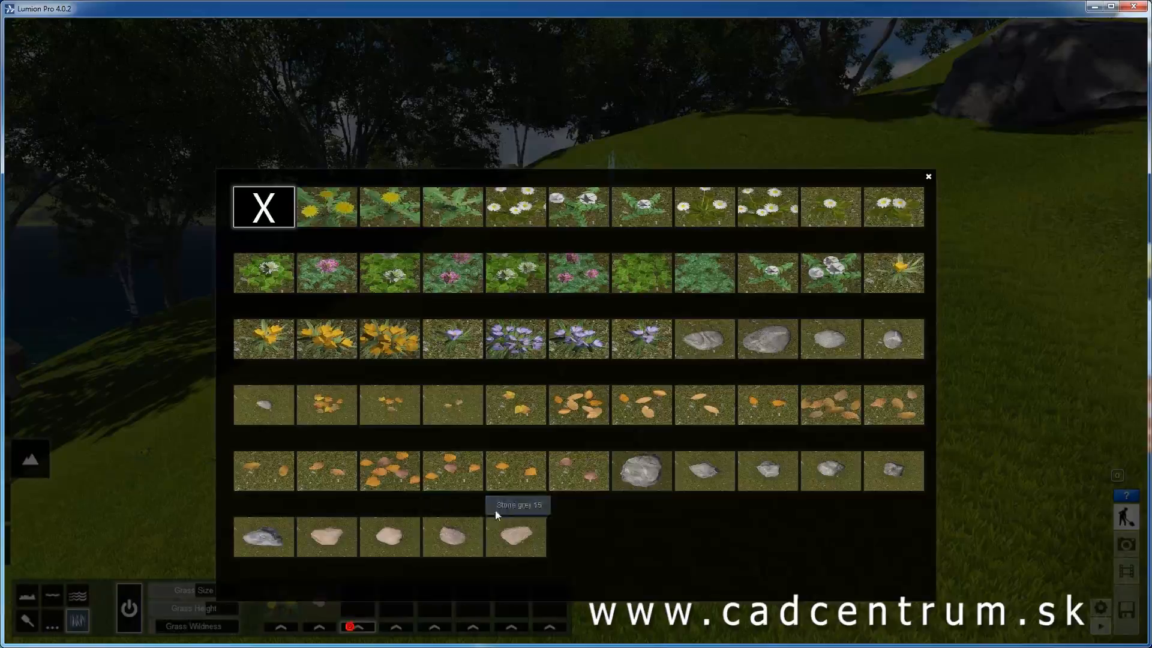
pyautogui.click(648, 474)
pyautogui.moveTo(648, 474); pyautogui.dragTo(549, 489, button='right')
pyautogui.press('w')
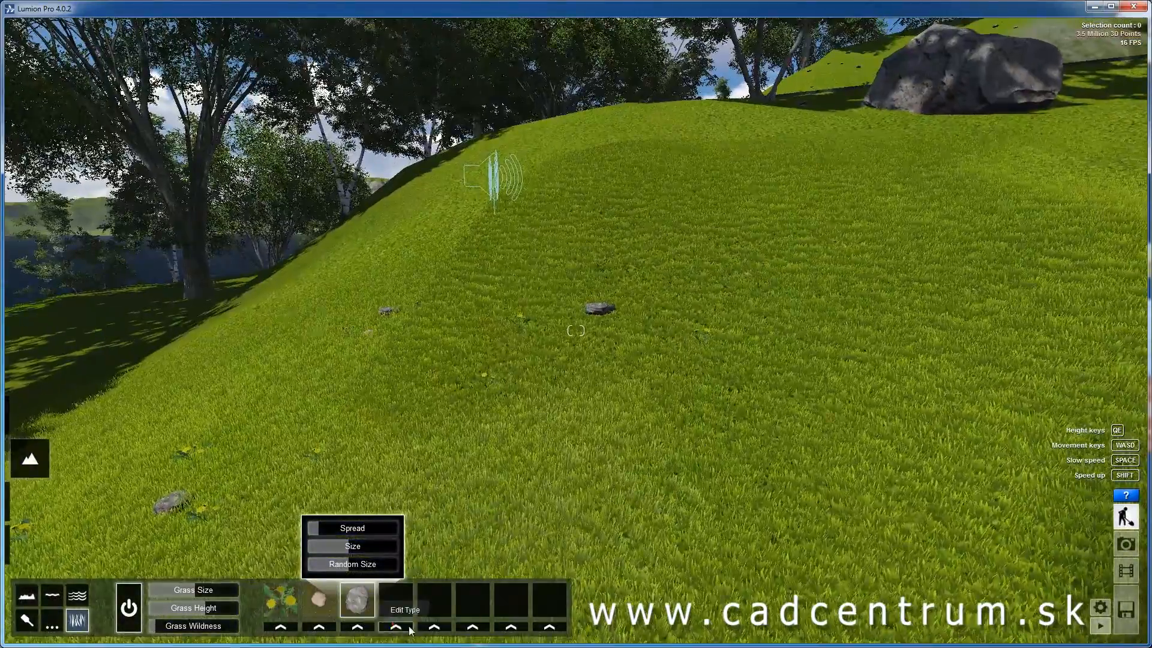
# - Add orange fallen leaves as the fourth grass decoration and Leaves dead 3 as the fifth
pyautogui.click(396, 627)
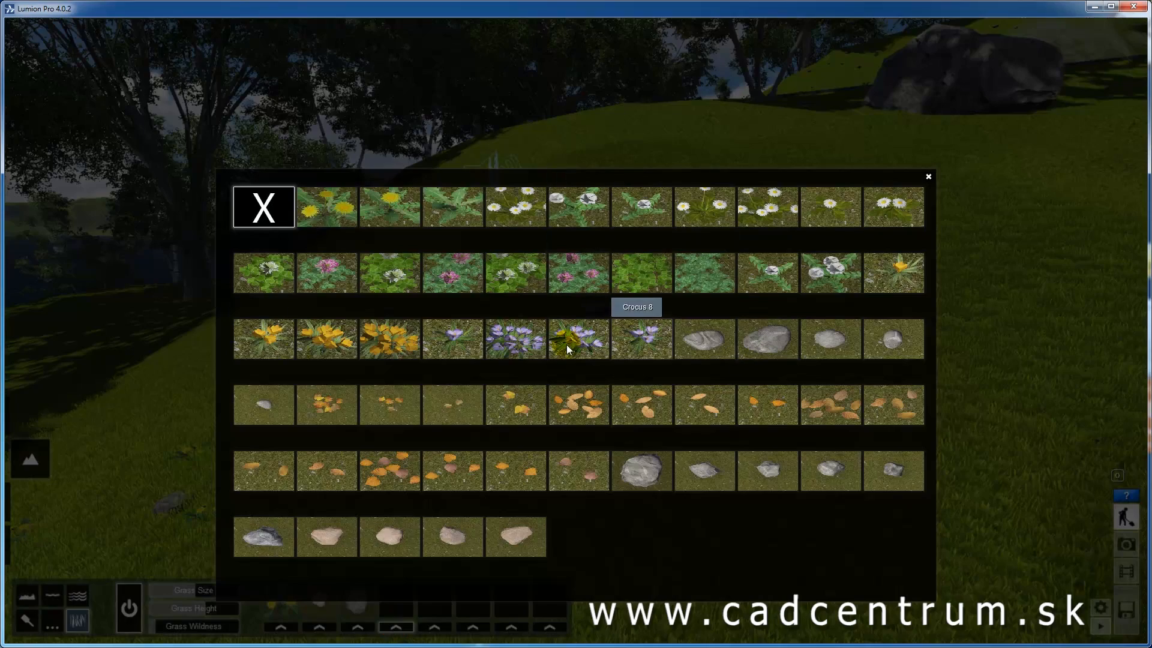
pyautogui.click(586, 399)
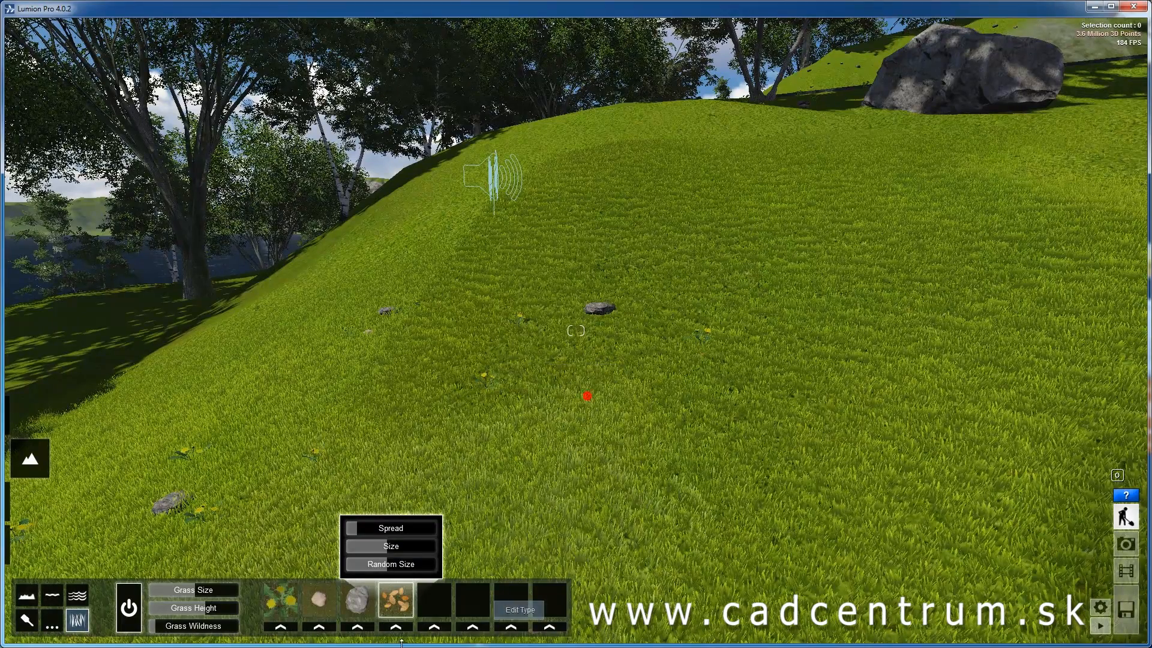
pyautogui.click(434, 627)
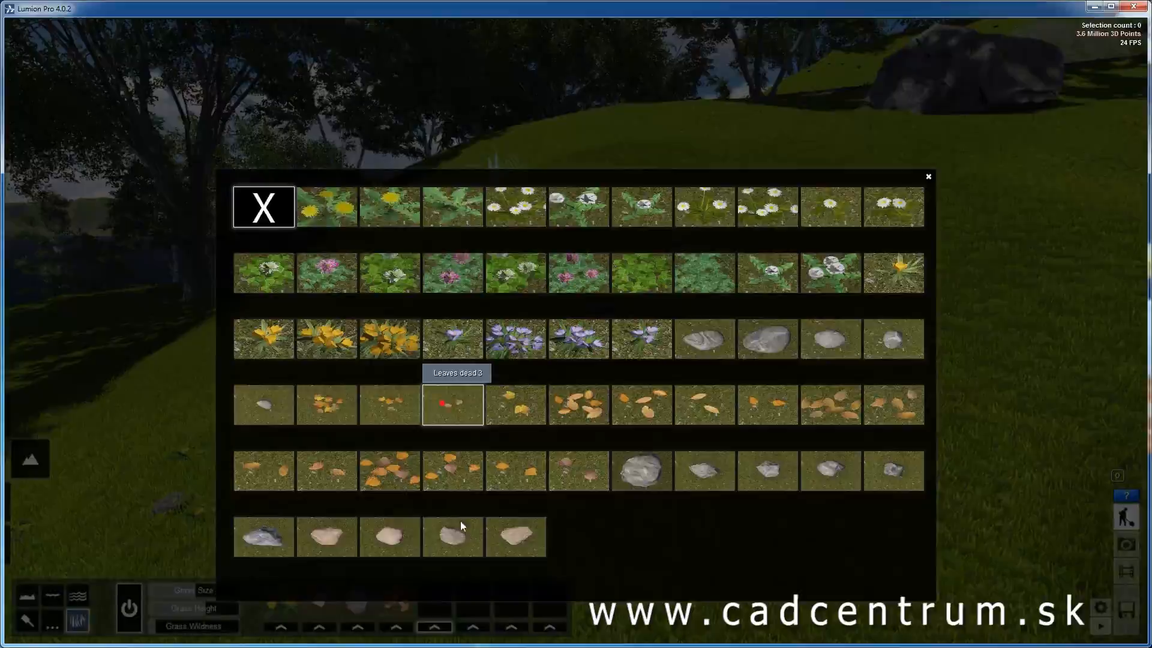
pyautogui.click(443, 403)
pyautogui.moveTo(636, 426); pyautogui.dragTo(789, 400, button='right')
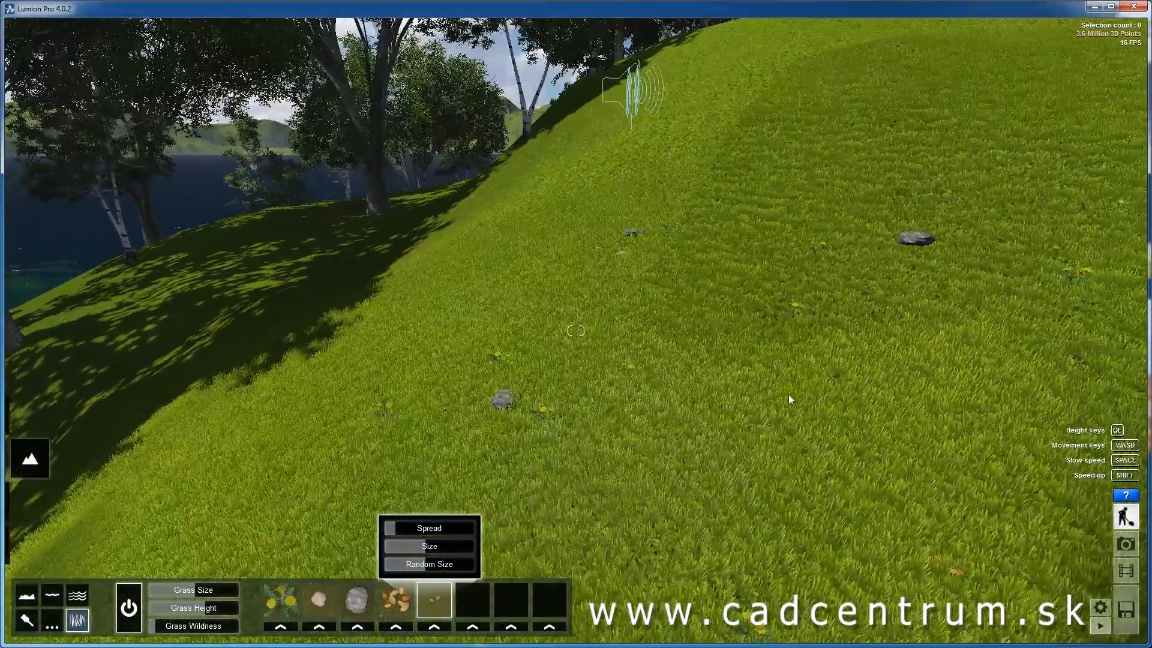
# - Try a landscape grass height of 3.7 and one of 0.8 on the sunlit slope
pyautogui.press('w')
pyautogui.press('d')
pyautogui.press('w')
pyautogui.press('a')
pyautogui.moveTo(628, 408); pyautogui.dragTo(679, 408, button='right')
pyautogui.click(207, 608)
pyautogui.moveTo(207, 610); pyautogui.dragTo(235, 604)
pyautogui.moveTo(595, 335); pyautogui.dragTo(333, 432, button='right')
pyautogui.press('q')
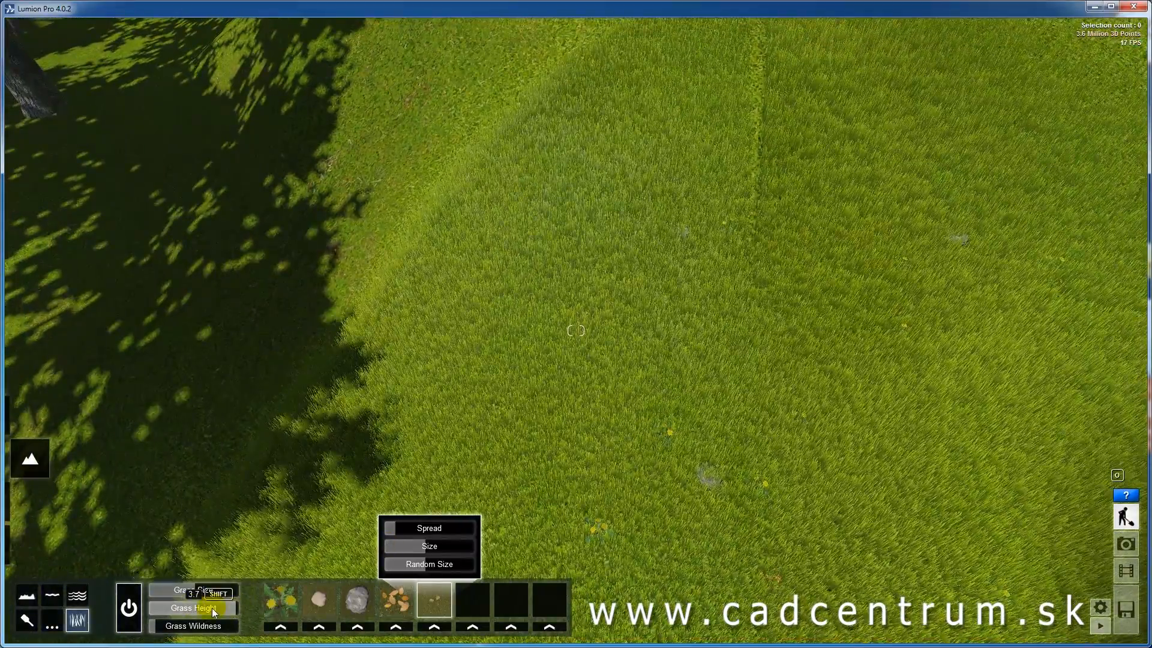
pyautogui.moveTo(211, 607); pyautogui.dragTo(189, 611)
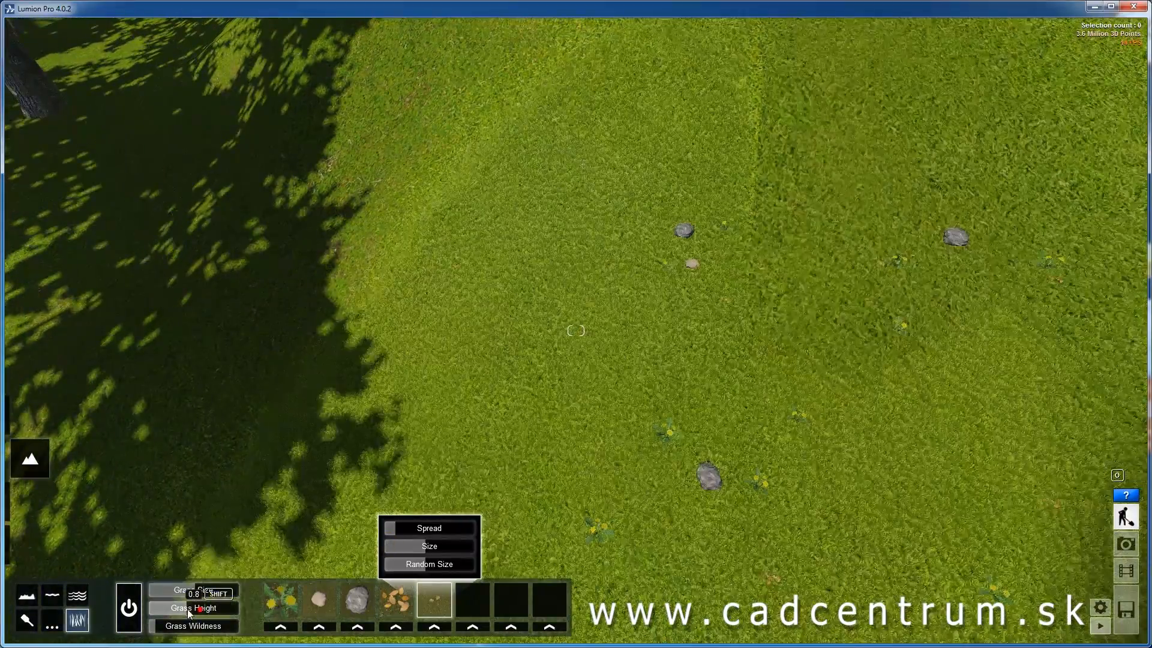
# - Set the landscape grass height to 1.6 and view the grass on the slope above the shore
pyautogui.moveTo(889, 478); pyautogui.dragTo(897, 478, button='right')
pyautogui.press('s')
pyautogui.press('w')
pyautogui.moveTo(898, 477); pyautogui.dragTo(905, 360, button='right')
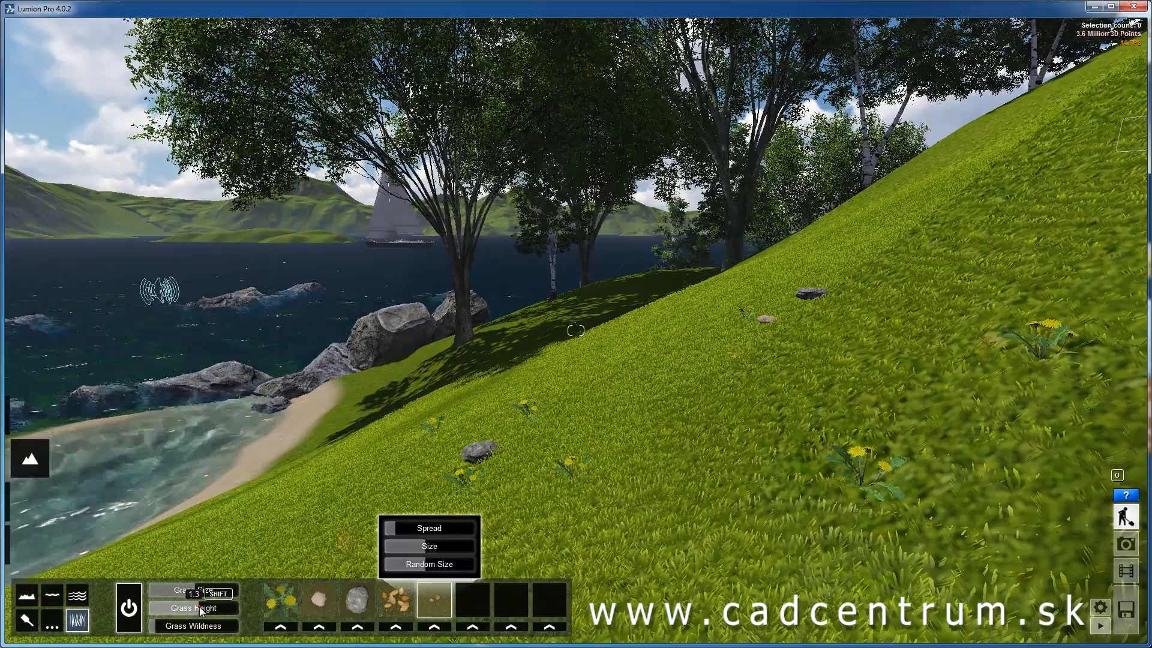
pyautogui.moveTo(200, 611); pyautogui.dragTo(207, 611)
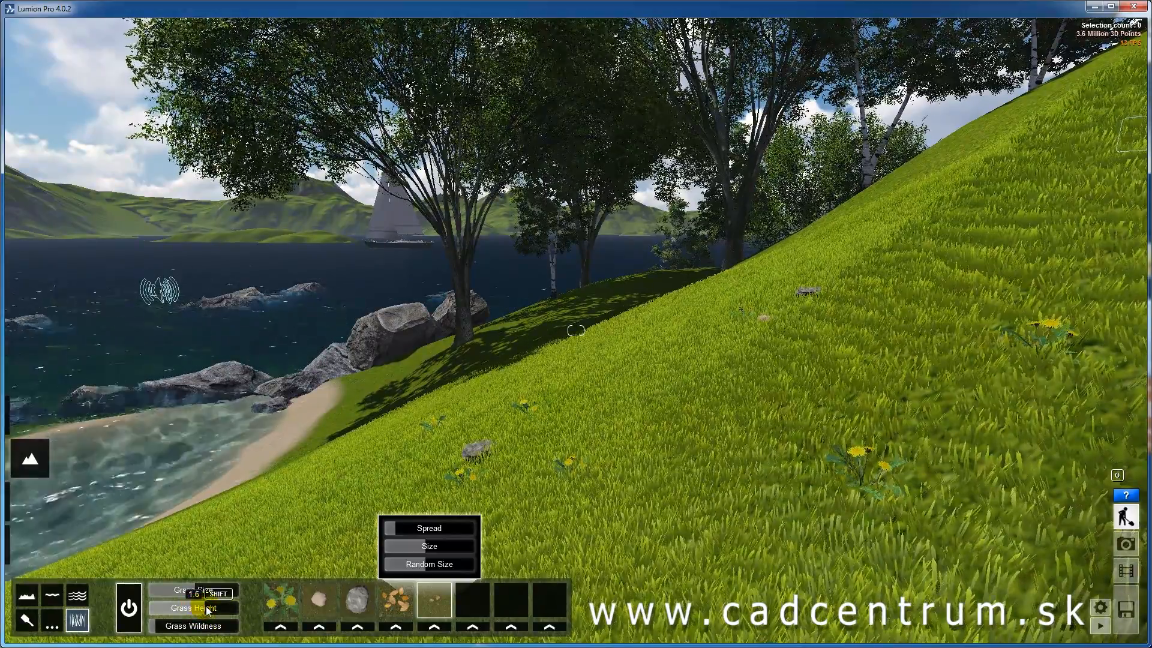
pyautogui.moveTo(888, 319); pyautogui.dragTo(860, 318, button='right')
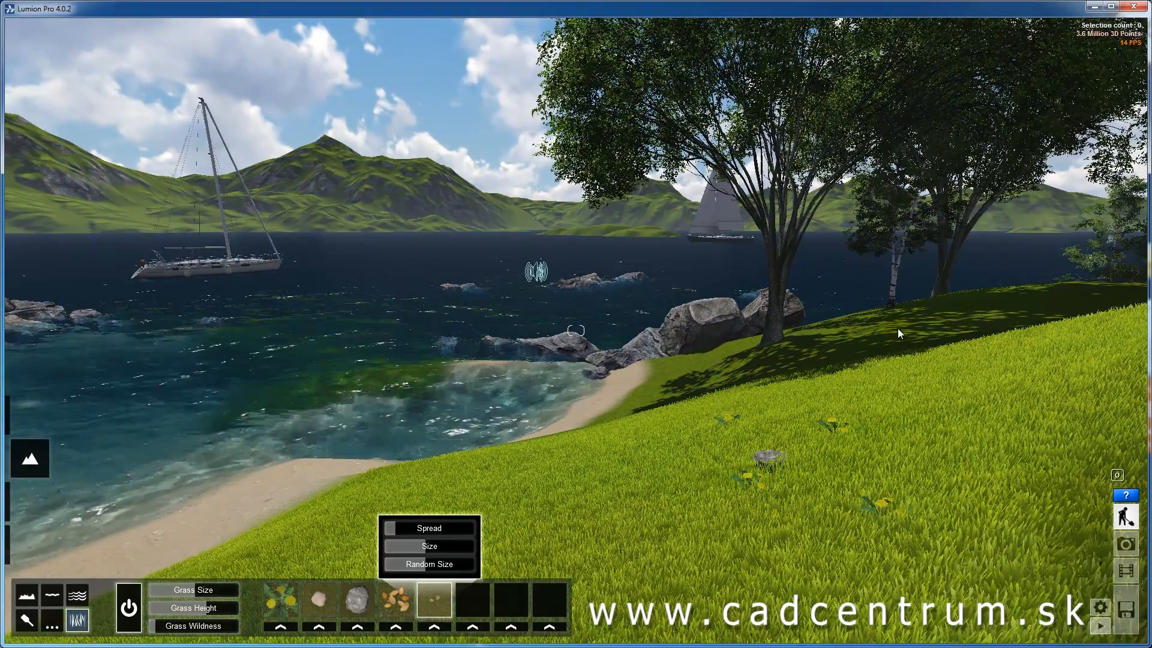
pyautogui.moveTo(855, 335); pyautogui.dragTo(894, 360, button='right')
pyautogui.moveTo(849, 535); pyautogui.dragTo(848, 514, button='right')
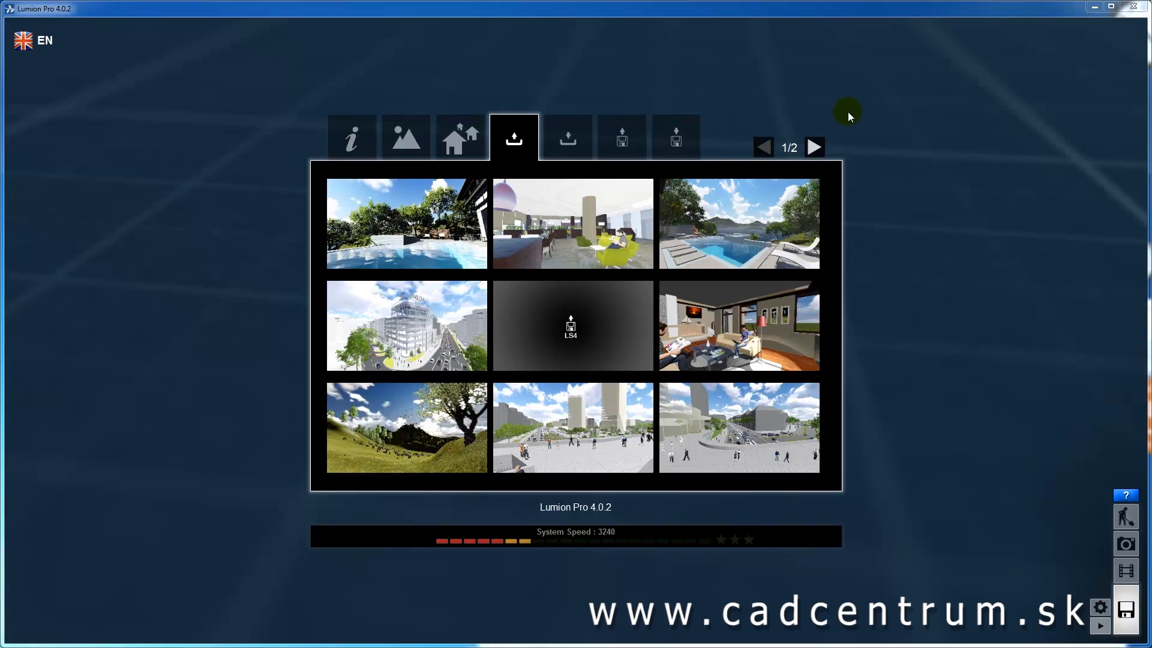
# - Load the hillside scene with the large gnarled tree and look around its sheep meadow and tall grass
pyautogui.click(421, 437)
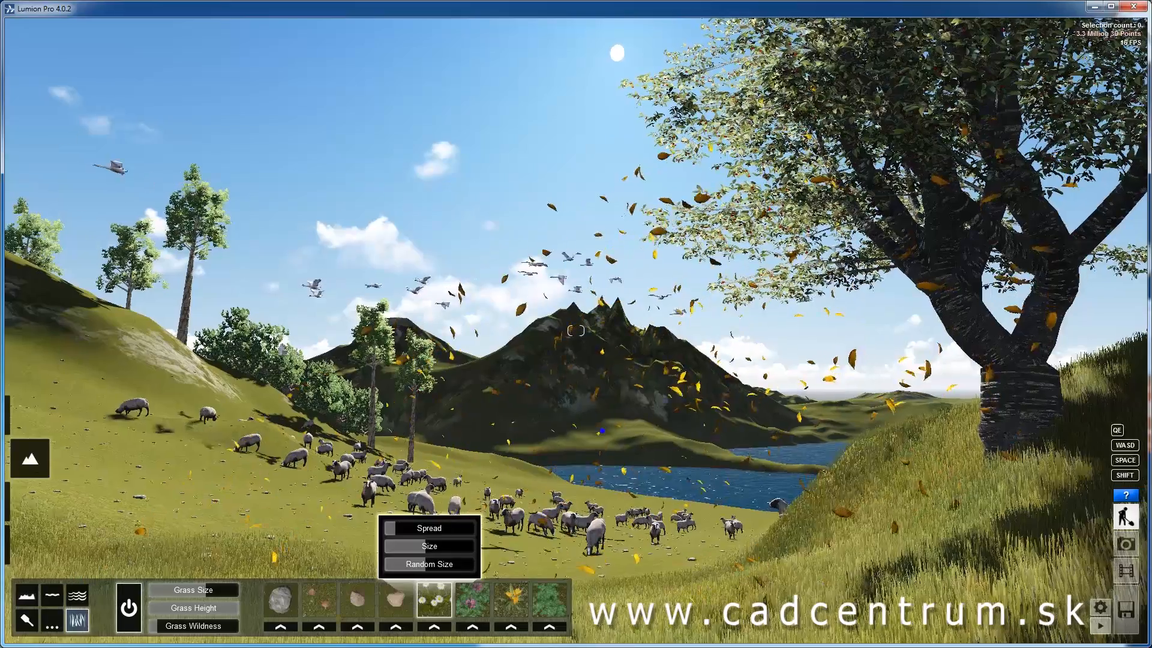
pyautogui.press('a')
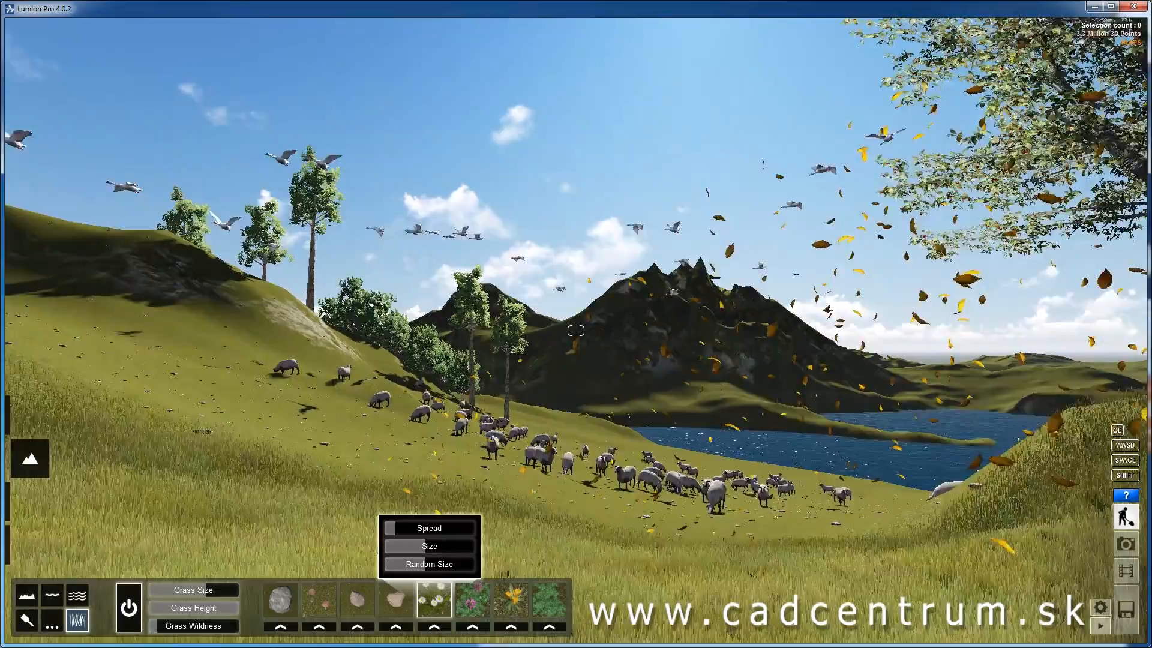
pyautogui.moveTo(576, 331); pyautogui.dragTo(447, 403, button='right')
pyautogui.press('w')
pyautogui.press('s')
pyautogui.press('a')
pyautogui.moveTo(603, 540); pyautogui.dragTo(678, 522, button='right')
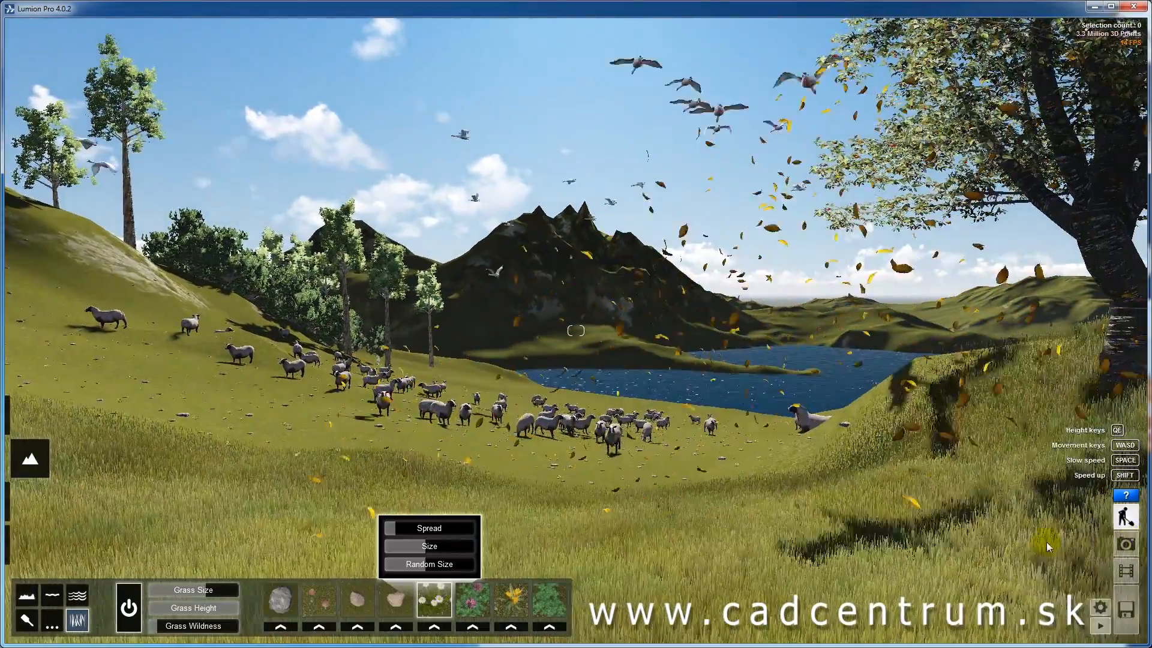
# - Preview the scene's flythrough movie up to 3.75 s and review both pages of its applied effects
pyautogui.click(1128, 572)
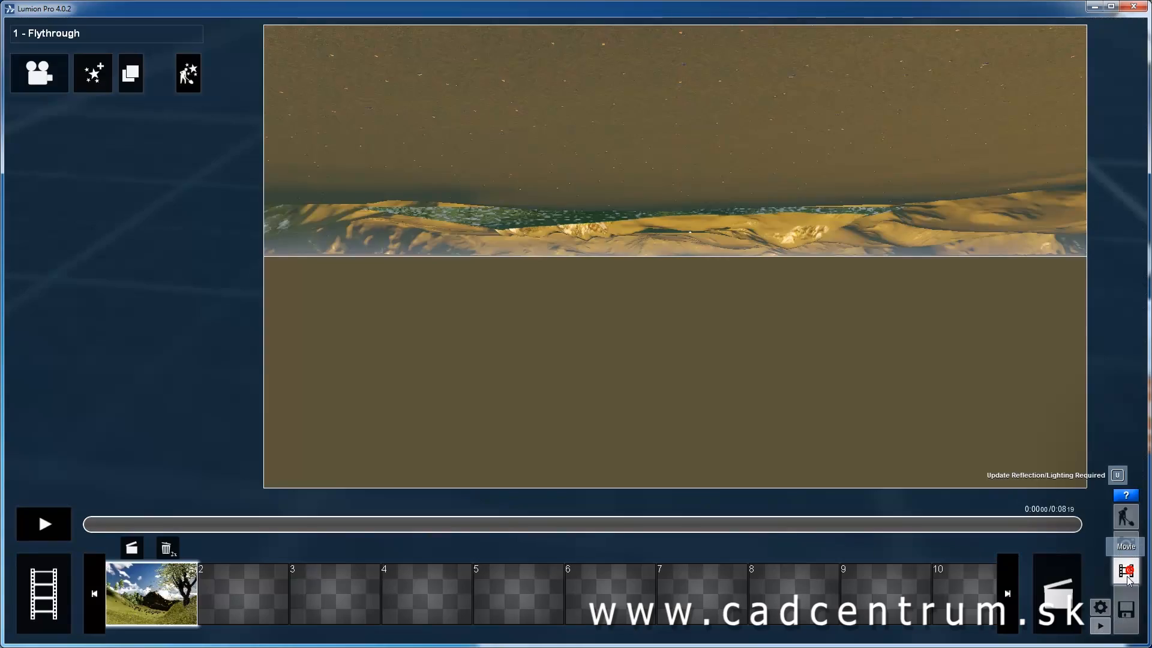
pyautogui.moveTo(100, 524); pyautogui.dragTo(490, 525)
pyautogui.moveTo(262, 531); pyautogui.dragTo(577, 527)
pyautogui.click(157, 104)
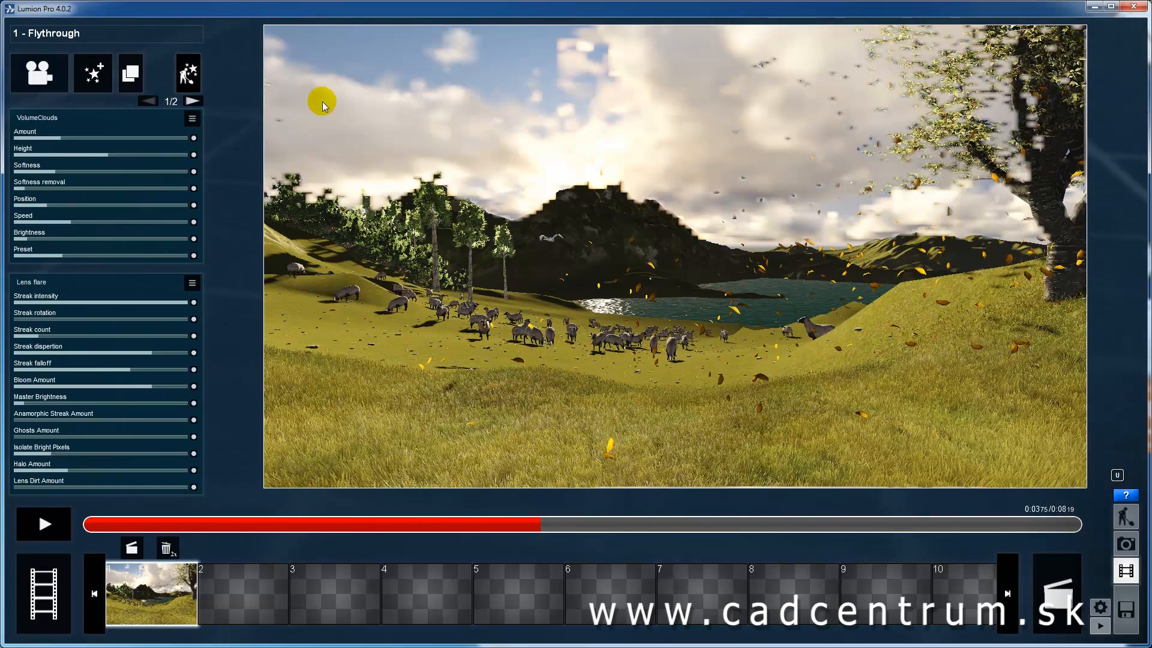
pyautogui.click(191, 102)
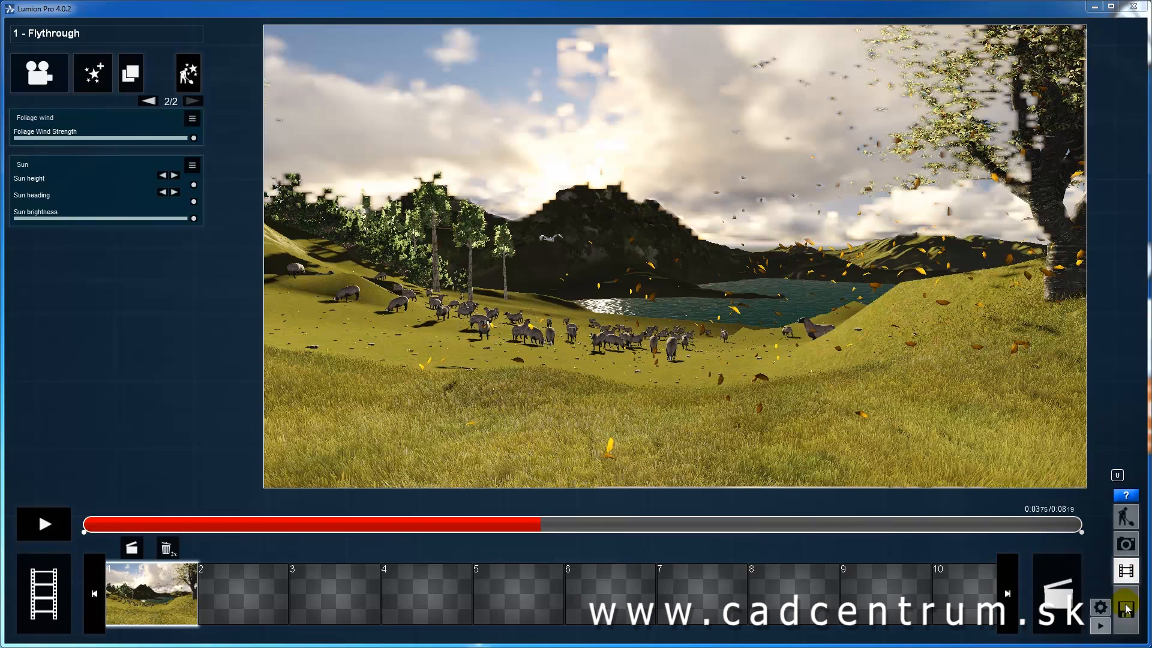
# - Start a new scene from the flat grass plain preset
pyautogui.click(1126, 609)
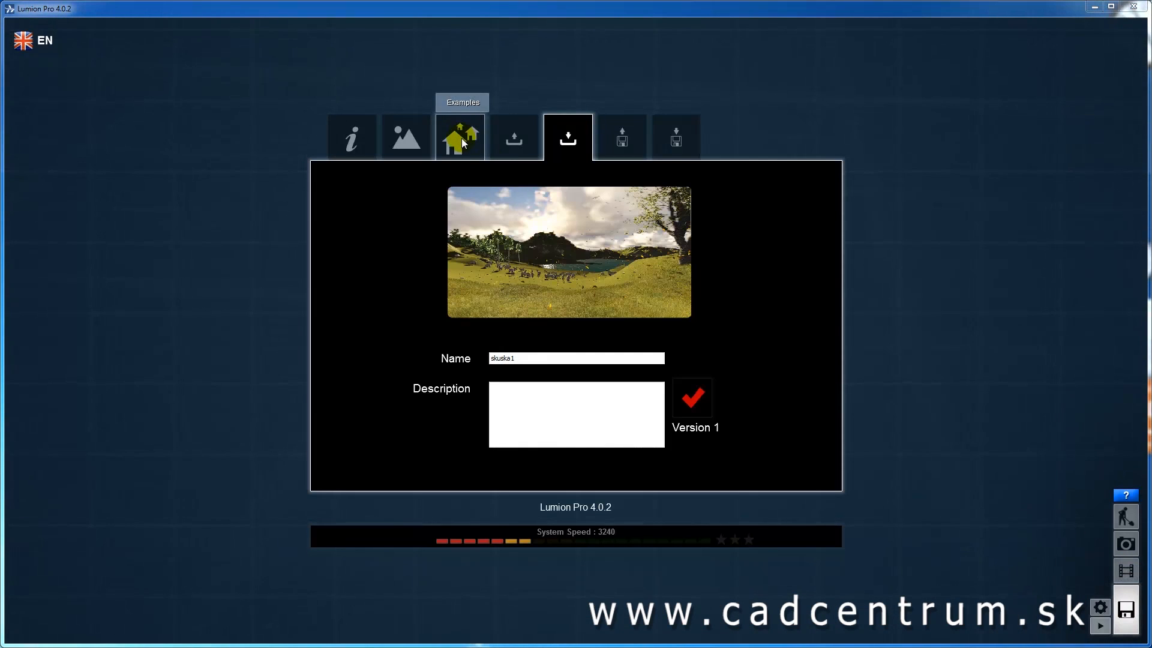
pyautogui.click(404, 138)
pyautogui.click(409, 222)
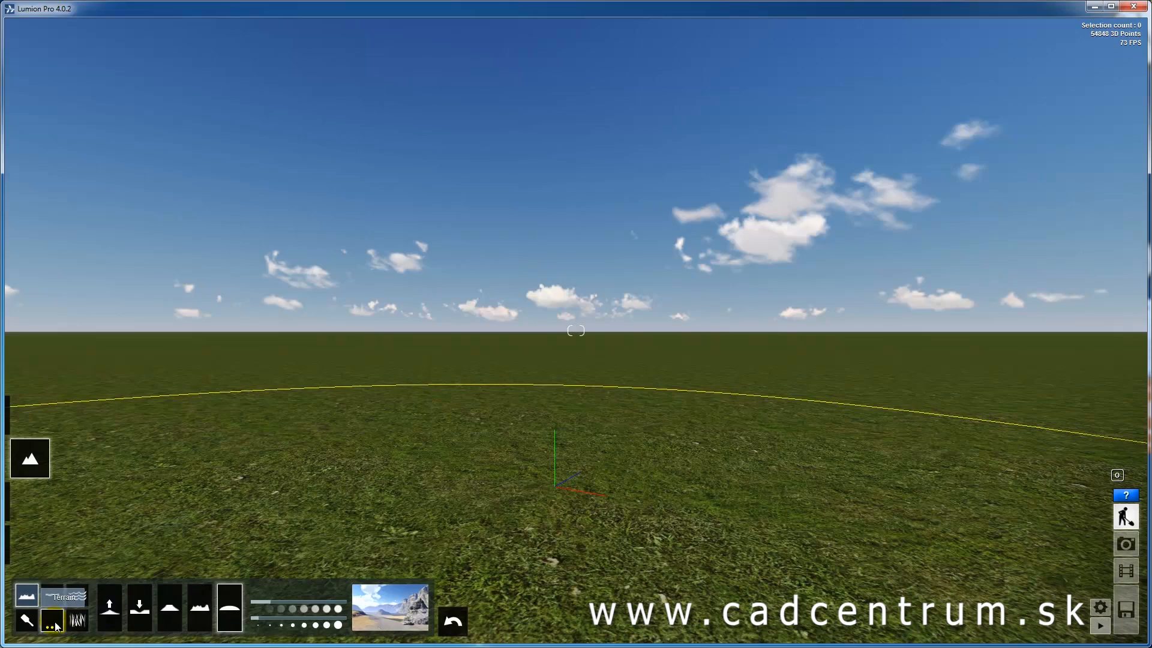
# - Turn the flat terrain into a rocky mountain landscape and view the valley from above
pyautogui.click(143, 618)
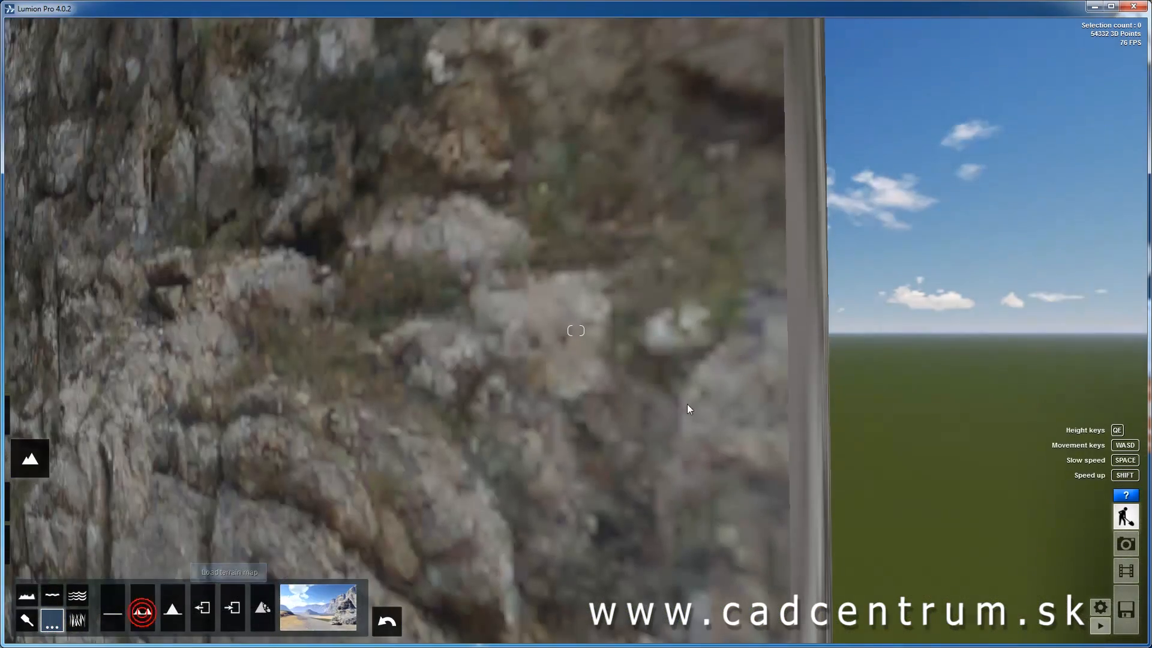
pyautogui.moveTo(753, 404); pyautogui.dragTo(699, 425, button='right')
pyautogui.press('s')
pyautogui.press('w')
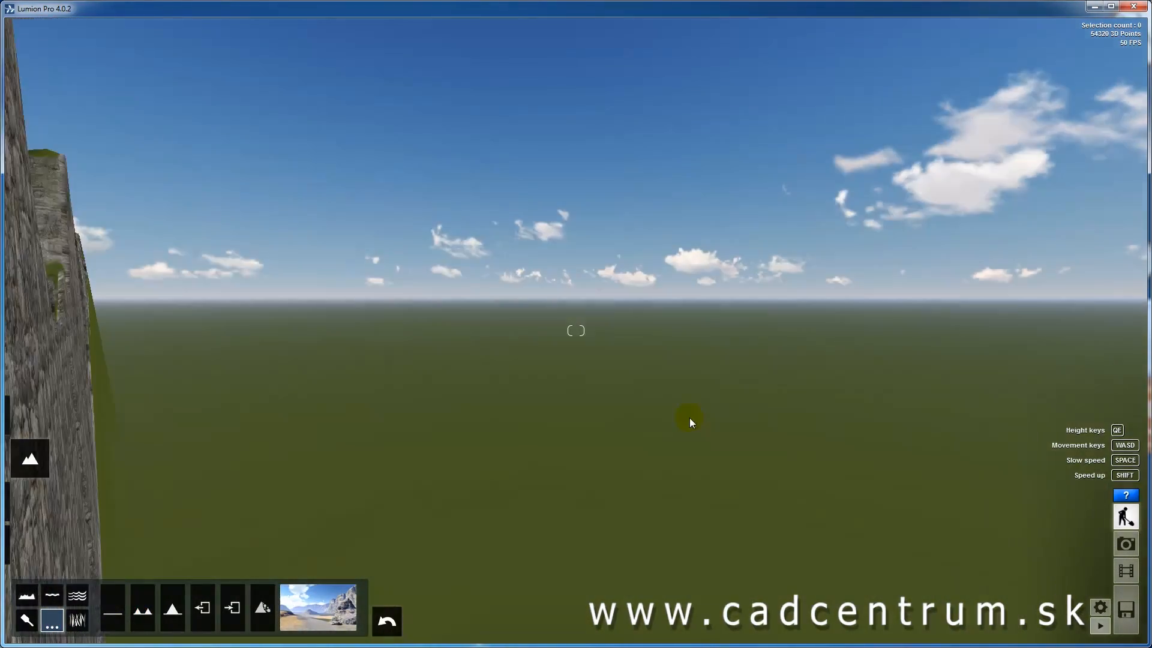
pyautogui.moveTo(645, 418); pyautogui.dragTo(606, 382, button='right')
pyautogui.press('s')
pyautogui.press('w')
pyautogui.press('w')
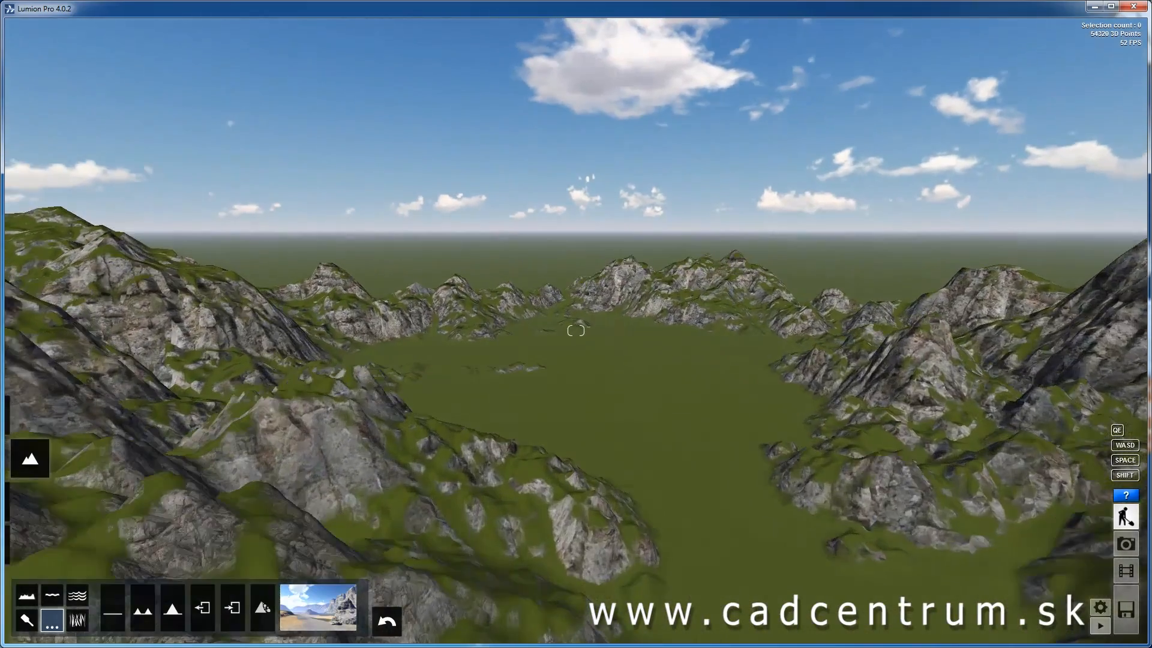
pyautogui.moveTo(576, 331)
pyautogui.mouseDown(button='right')
pyautogui.moveTo(678, 344)
pyautogui.moveTo(582, 339)
pyautogui.mouseUp(button='right')
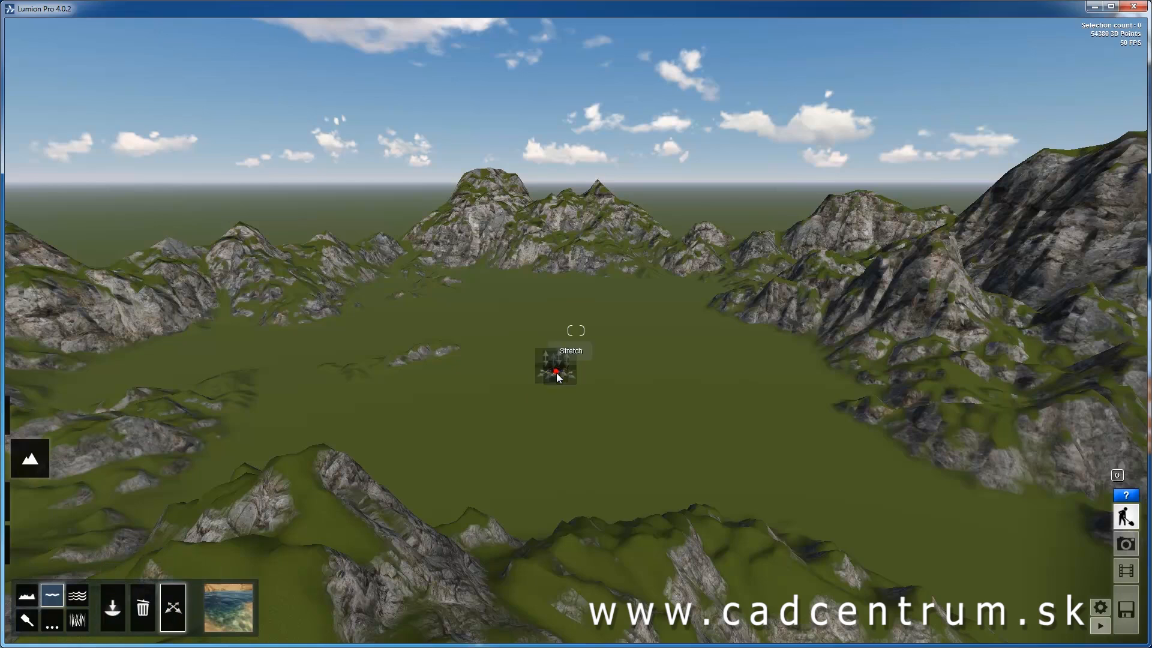
# - Stretch the water surface's corners outward until it spans the whole valley between the mountains
pyautogui.moveTo(586, 393); pyautogui.dragTo(1011, 643)
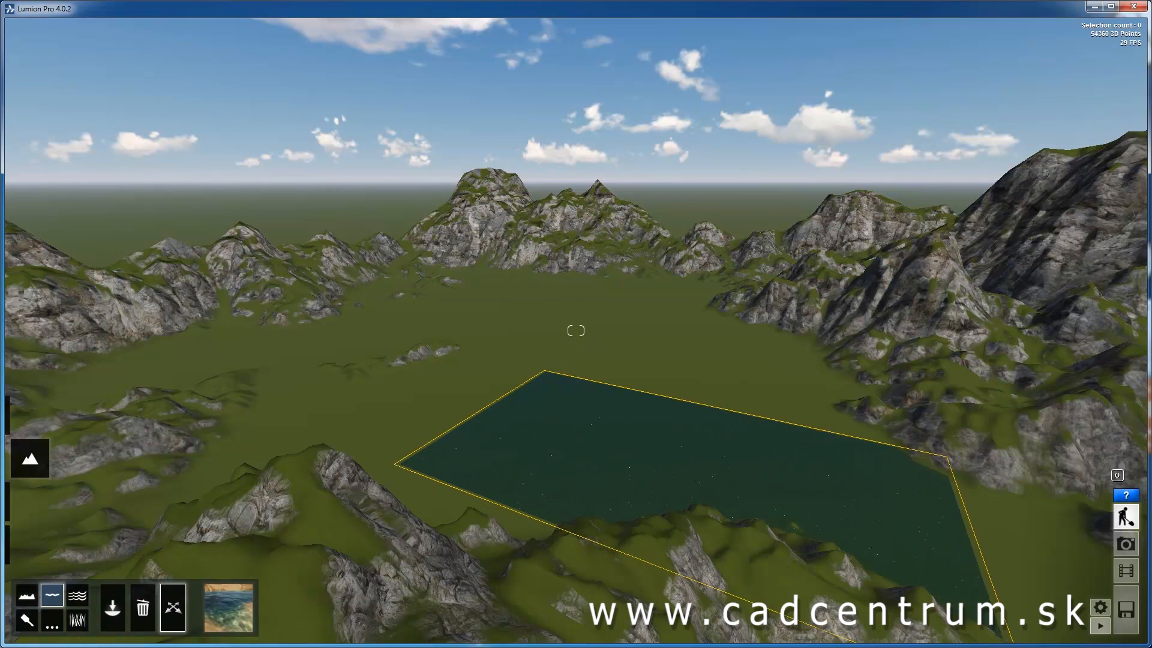
pyautogui.moveTo(543, 248); pyautogui.dragTo(525, 252)
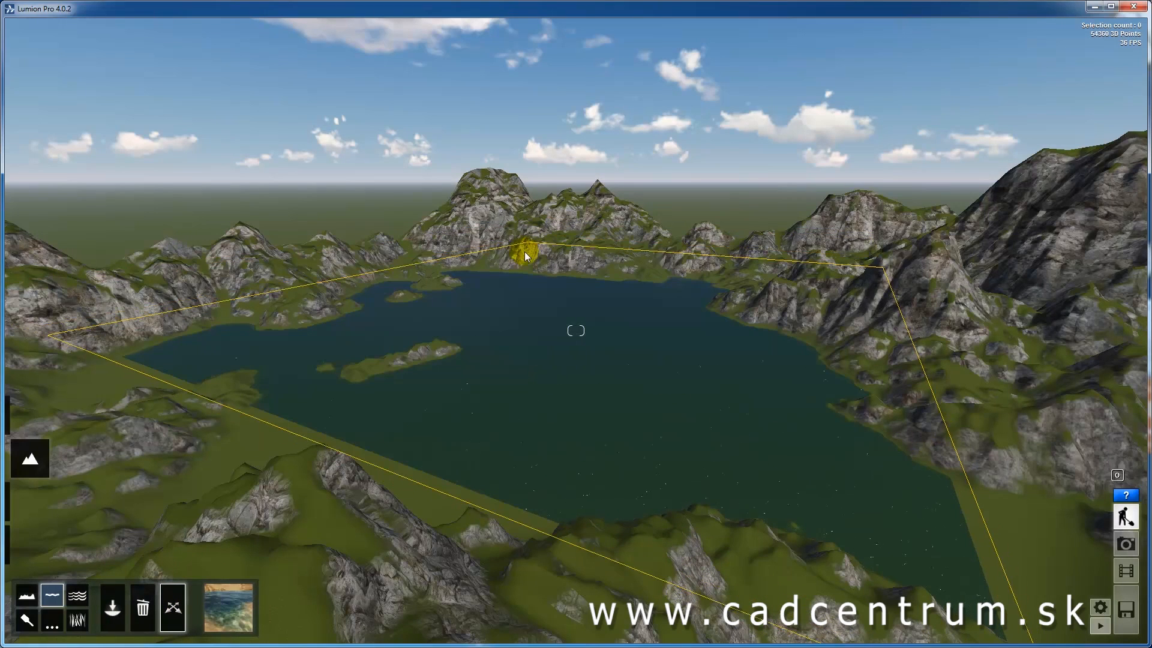
pyautogui.moveTo(64, 366); pyautogui.dragTo(26, 375)
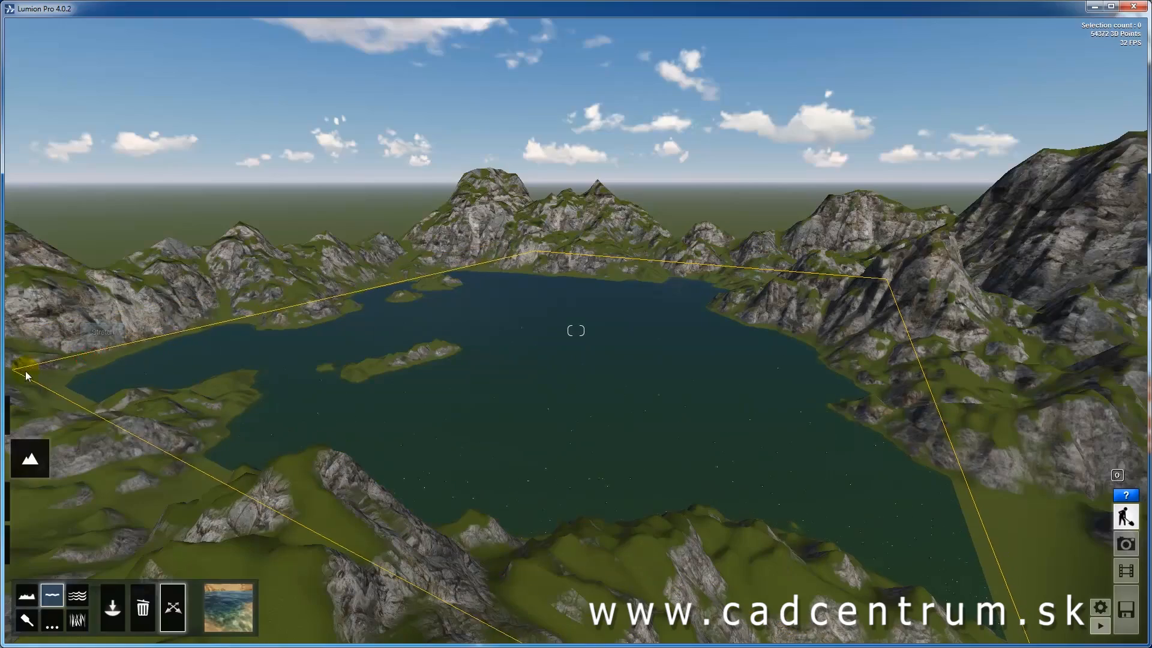
pyautogui.moveTo(550, 390); pyautogui.dragTo(556, 389, button='right')
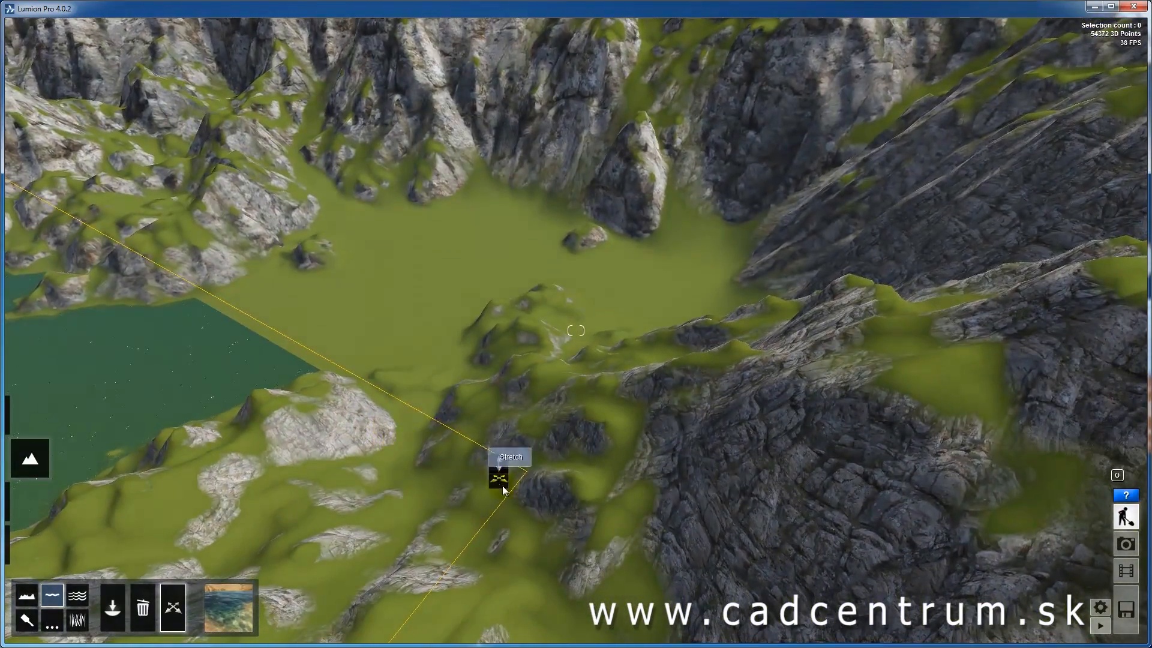
pyautogui.moveTo(503, 489); pyautogui.dragTo(934, 238)
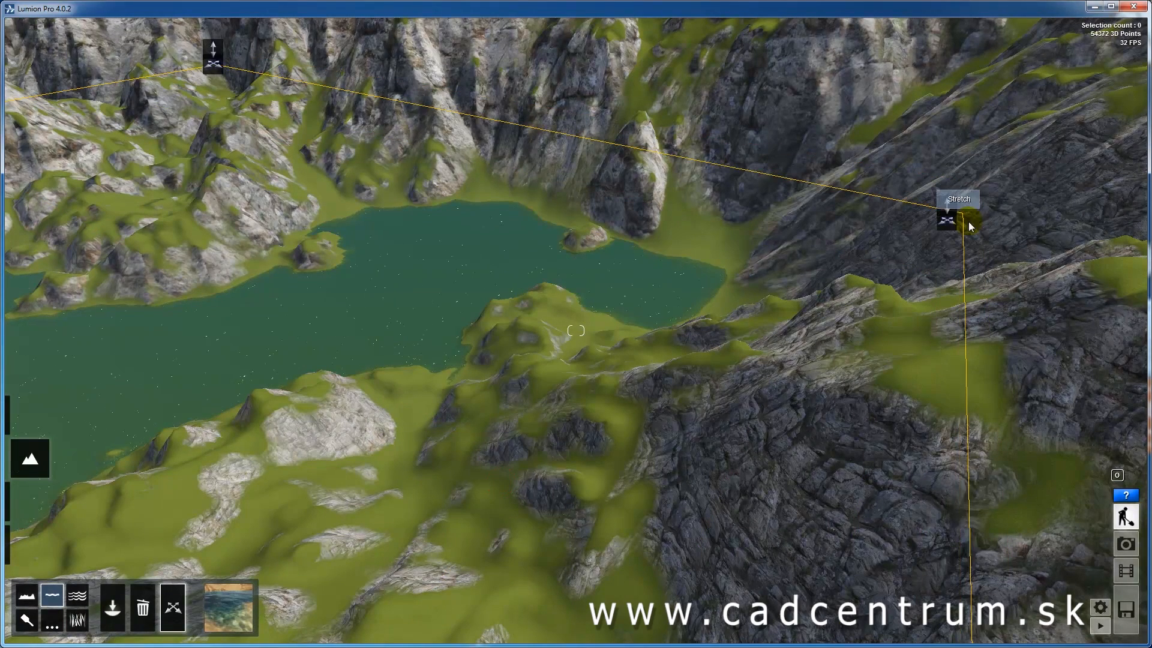
# - Raise the water surface to flood more of the valley and move in close to the lake shore
pyautogui.moveTo(952, 188); pyautogui.dragTo(942, 94)
pyautogui.moveTo(906, 21); pyautogui.dragTo(880, 207)
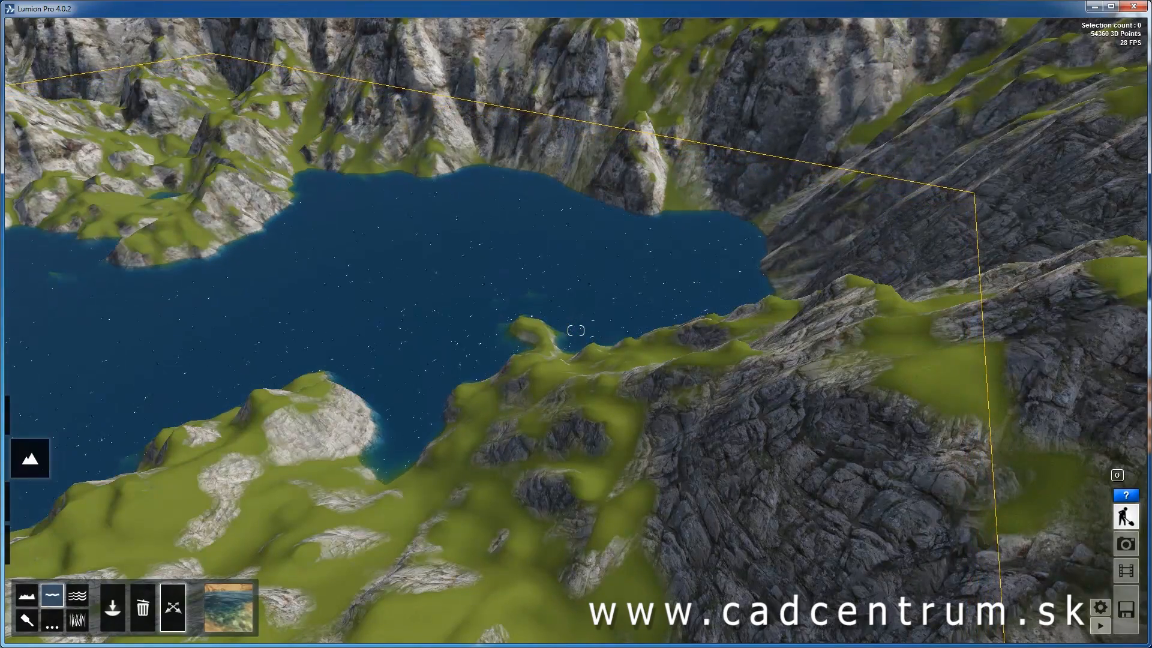
pyautogui.moveTo(774, 113); pyautogui.dragTo(718, 12, button='right')
pyautogui.press('w')
pyautogui.press('w')
pyautogui.press('d')
pyautogui.press('e')
pyautogui.press('e')
pyautogui.press('w')
# - Try the deep blue ocean and murky green water types on the lake
pyautogui.click(230, 603)
pyautogui.click(268, 448)
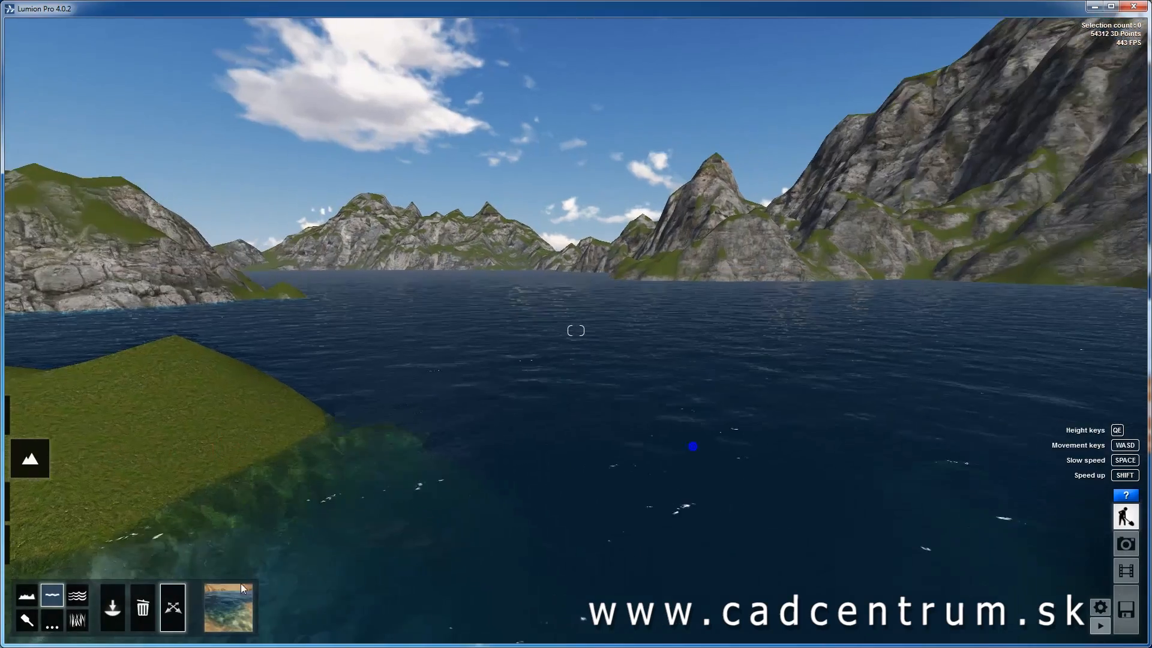
pyautogui.click(230, 603)
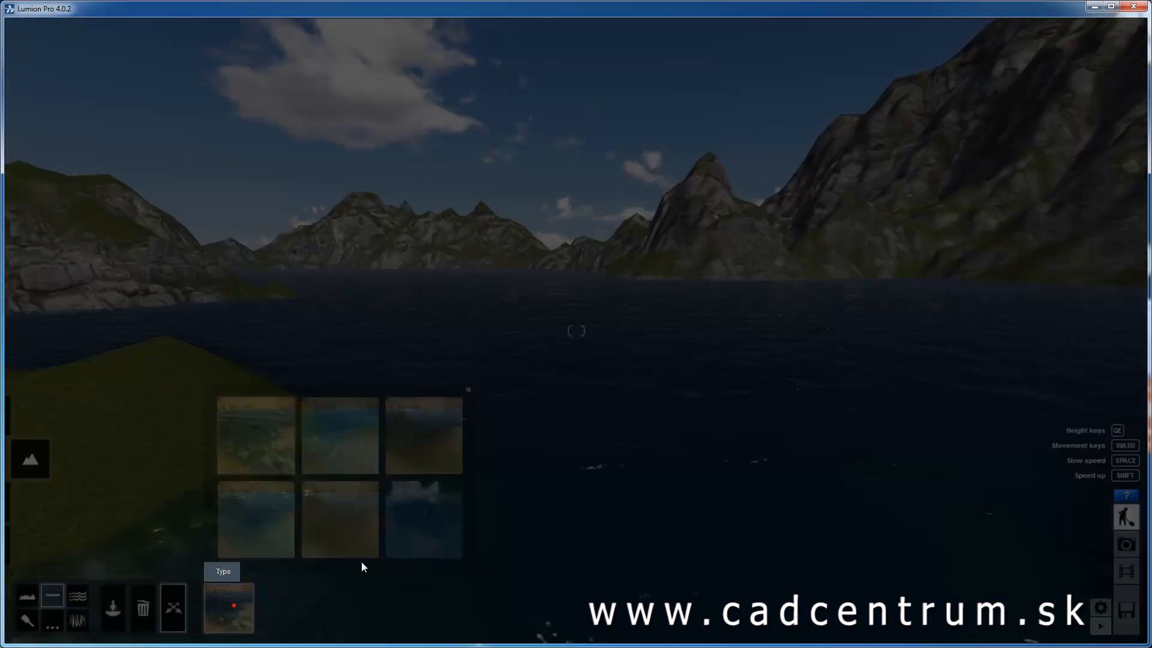
pyautogui.click(406, 427)
pyautogui.moveTo(616, 447); pyautogui.dragTo(616, 447, button='right')
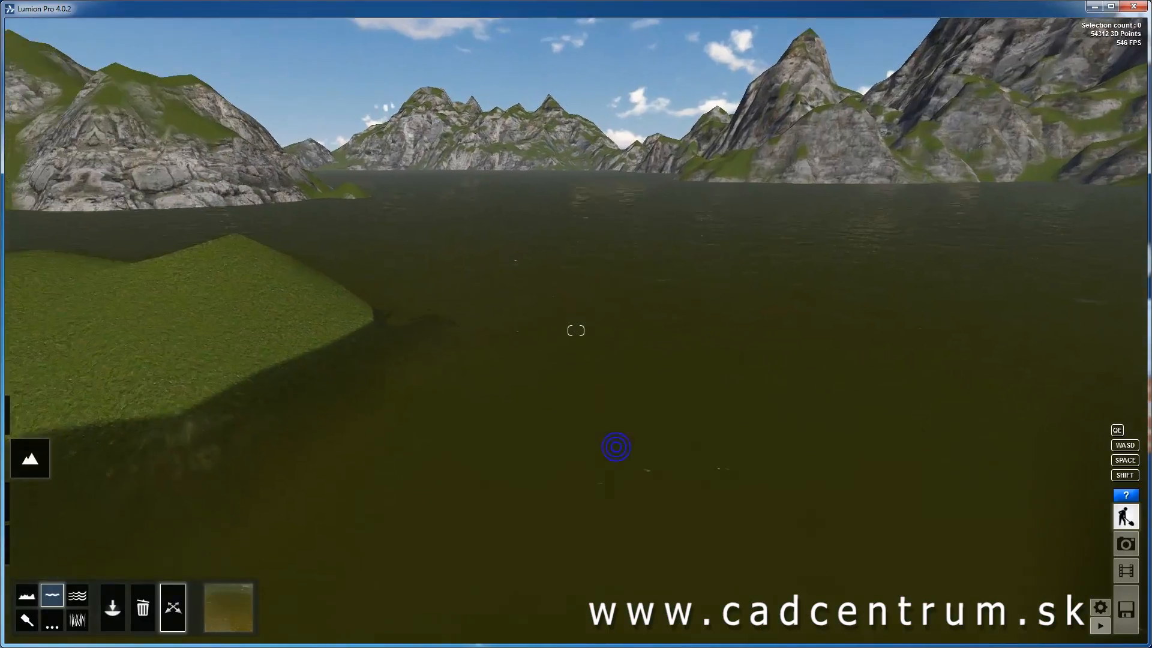
# - Try the ice-textured, muddy brown and dark blue-green water types on the lake
pyautogui.click(232, 603)
pyautogui.click(457, 536)
pyautogui.moveTo(698, 442); pyautogui.dragTo(698, 443, button='right')
pyautogui.click(233, 606)
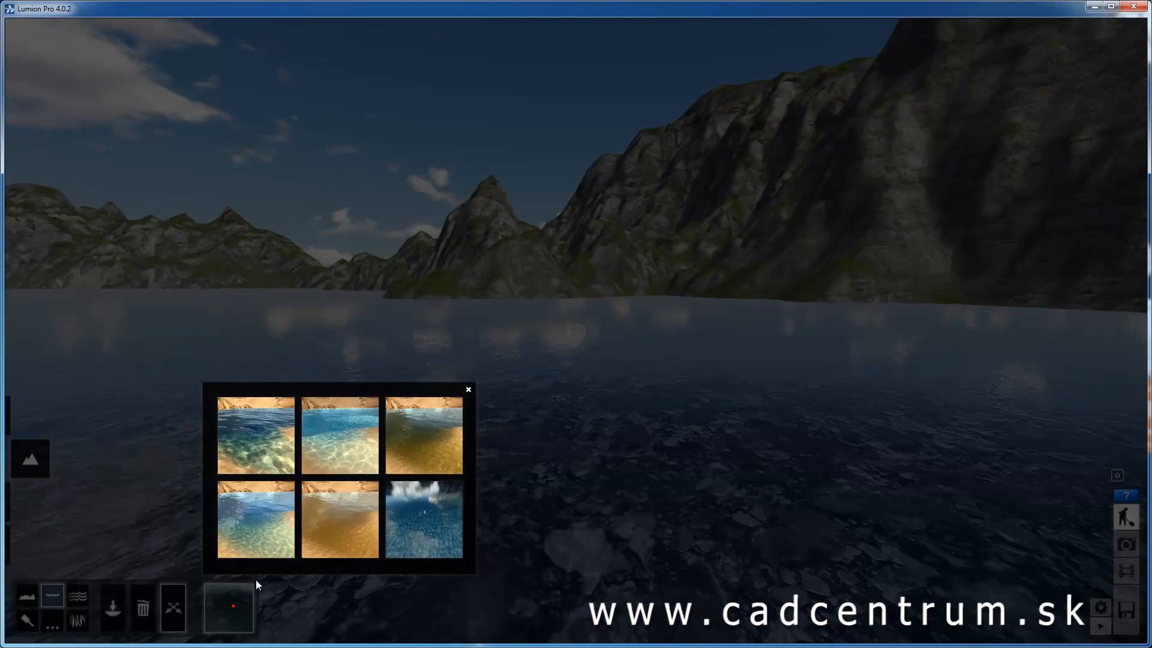
pyautogui.click(326, 530)
pyautogui.moveTo(458, 486); pyautogui.dragTo(458, 486, button='right')
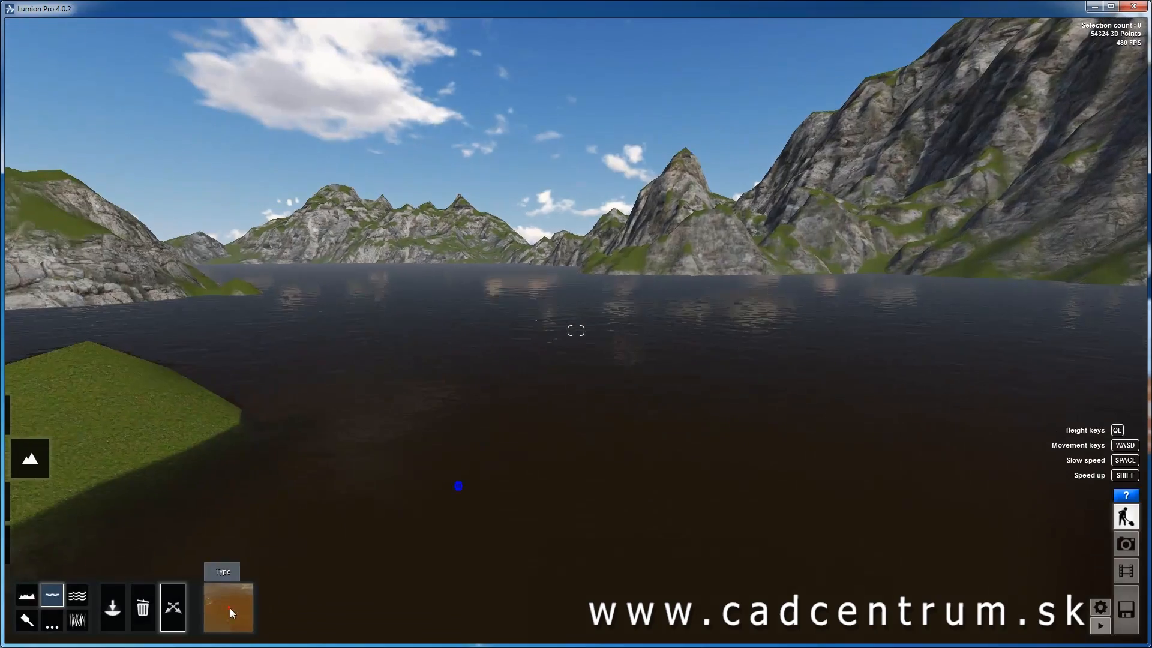
pyautogui.click(230, 609)
pyautogui.click(248, 539)
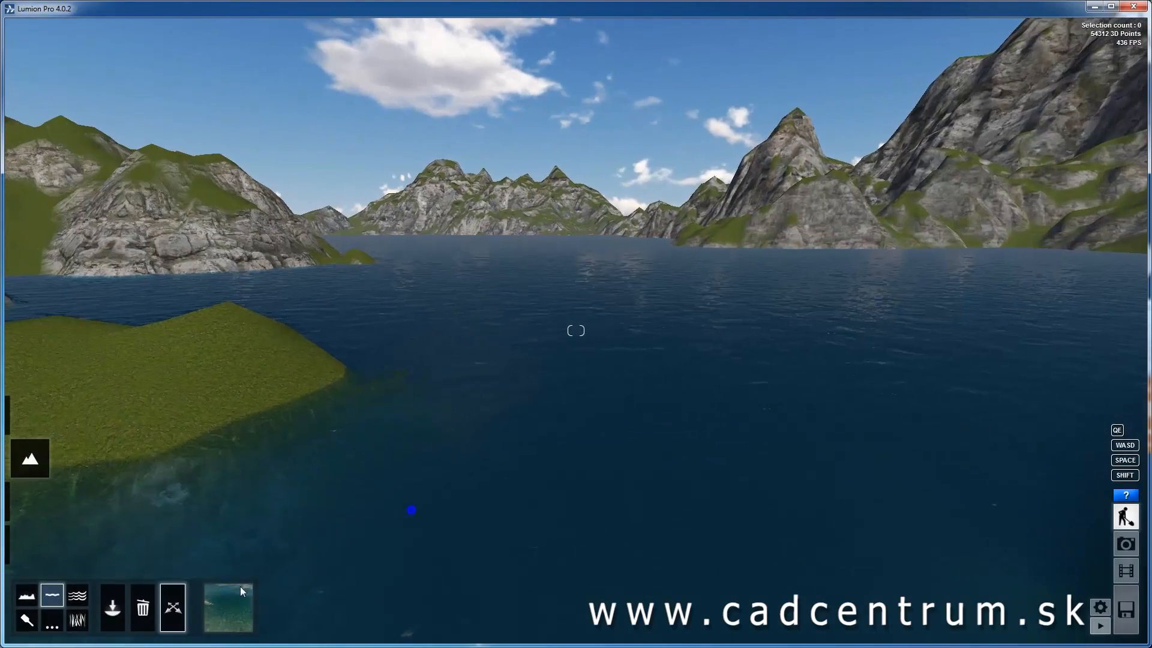
# - Set the lake's water type to the clear, bright turquoise water
pyautogui.click(222, 600)
pyautogui.click(340, 442)
pyautogui.moveTo(692, 367); pyautogui.dragTo(692, 366, button='right')
# - Place the sailing yacht on the open water near the submerged green banks
pyautogui.press('w')
pyautogui.press('w')
pyautogui.press('w')
pyautogui.press('w')
pyautogui.press('q')
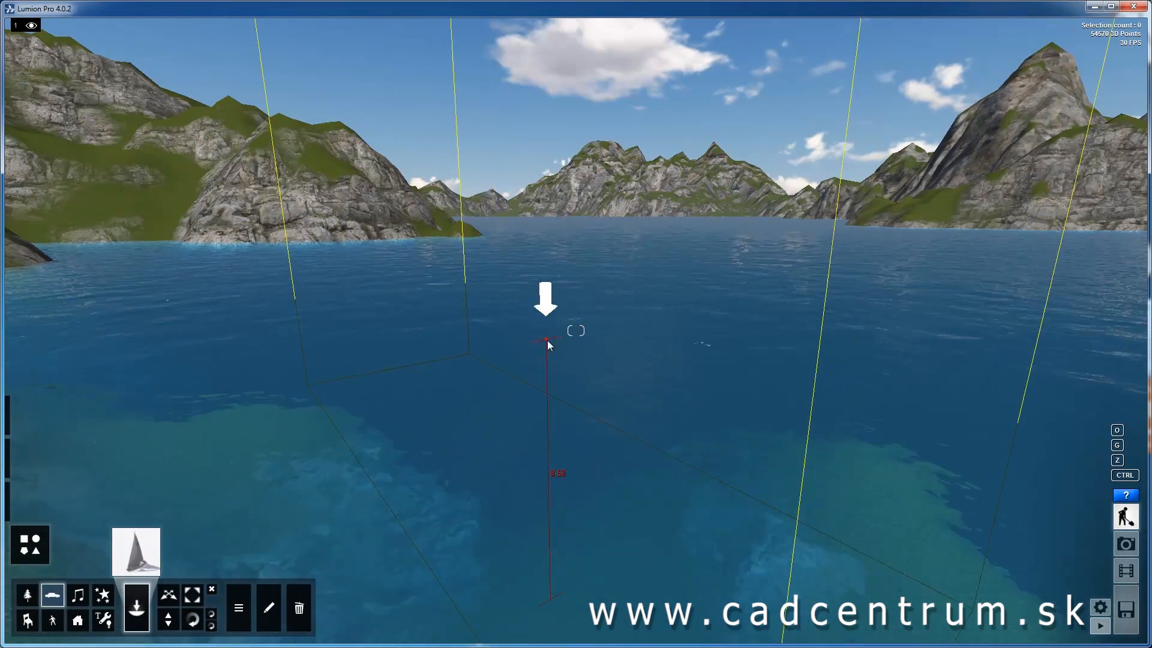
pyautogui.click(547, 340)
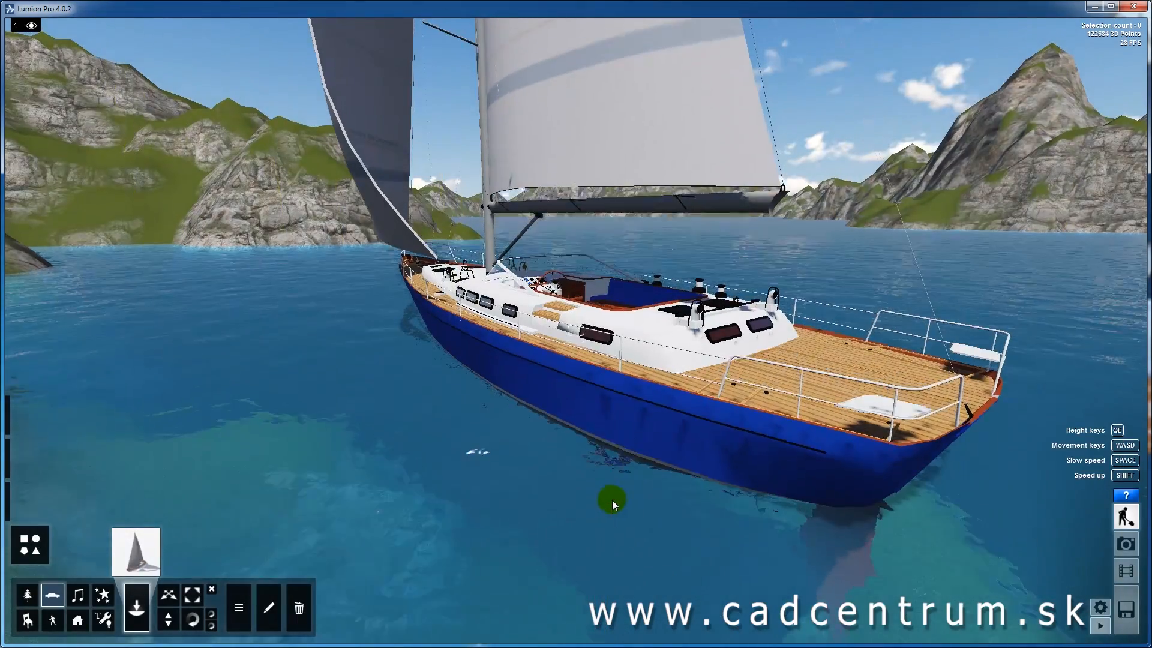
# - Examine the sailing yacht from water level and up close around its hull, deck and sails
pyautogui.press('e')
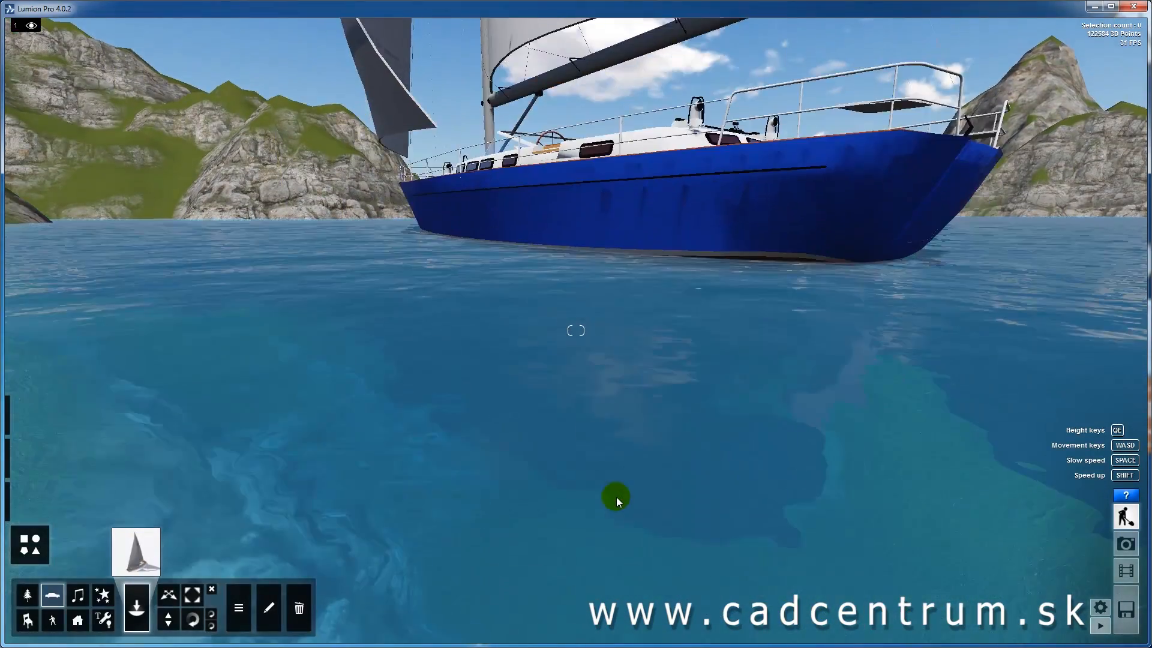
pyautogui.moveTo(621, 495)
pyautogui.mouseDown(button='right')
pyautogui.moveTo(609, 459)
pyautogui.moveTo(570, 426)
pyautogui.moveTo(578, 459)
pyautogui.mouseUp(button='right')
pyautogui.press('w')
pyautogui.moveTo(576, 330); pyautogui.dragTo(654, 321, button='right')
pyautogui.press('q')
pyautogui.press('w')
pyautogui.press('w')
pyautogui.press('q')
pyautogui.press('q')
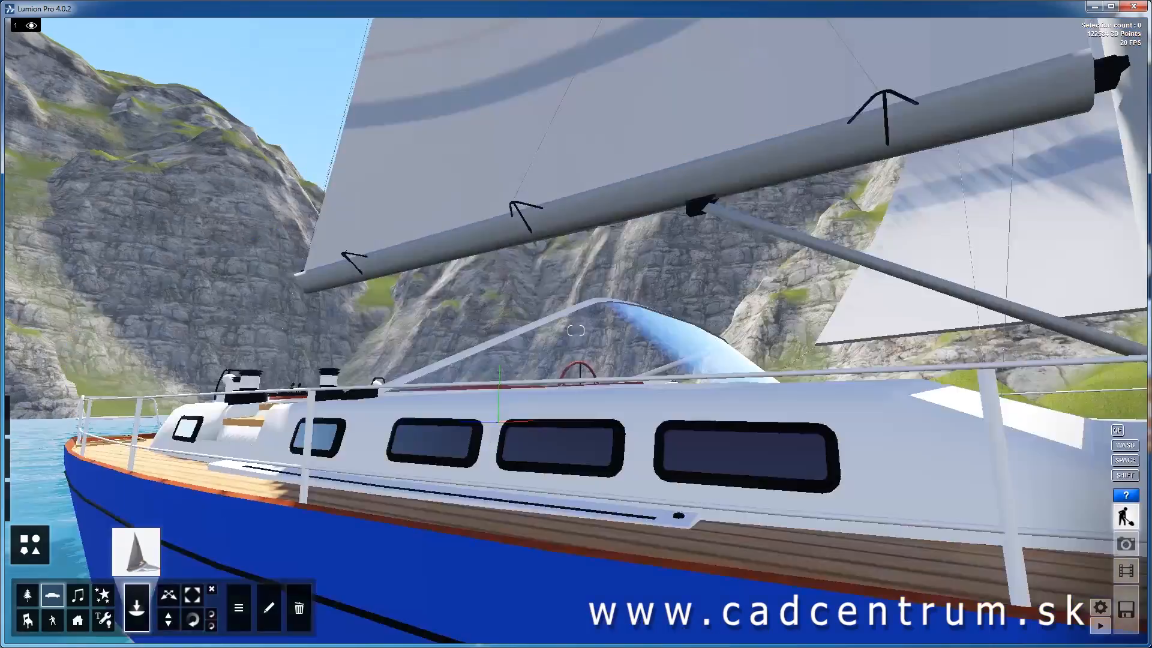
pyautogui.press('s')
pyautogui.moveTo(576, 330); pyautogui.dragTo(581, 363, button='right')
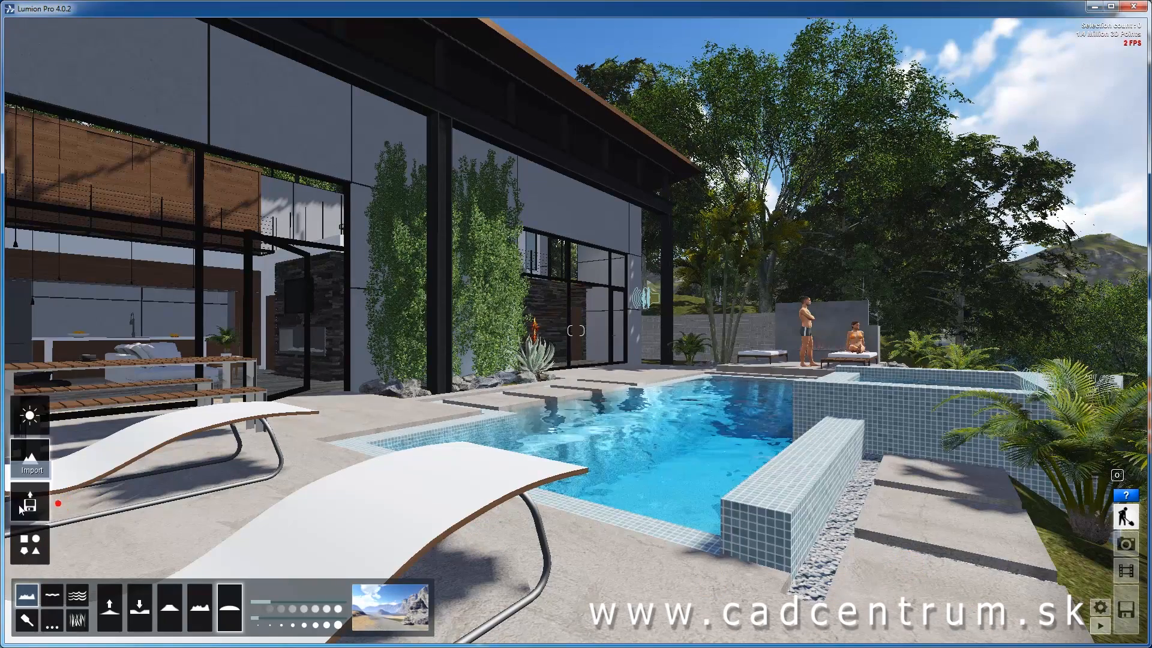
# - Check which file formats can be imported as a new model, then close the file selection without importing anything
pyautogui.click(30, 506)
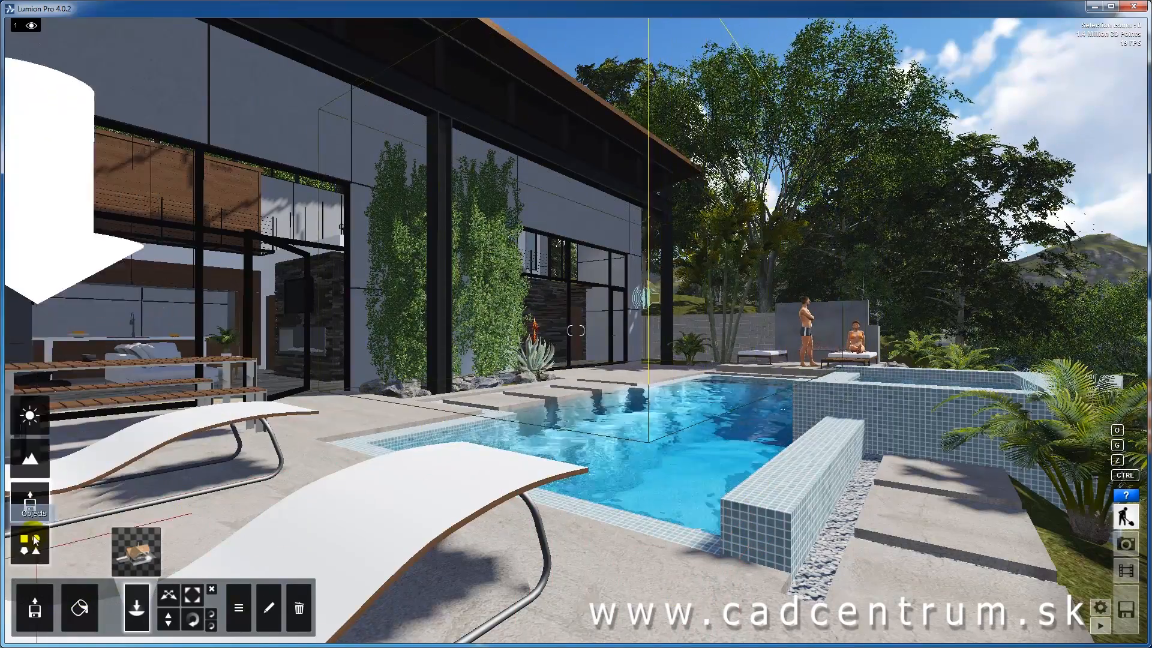
pyautogui.click(42, 617)
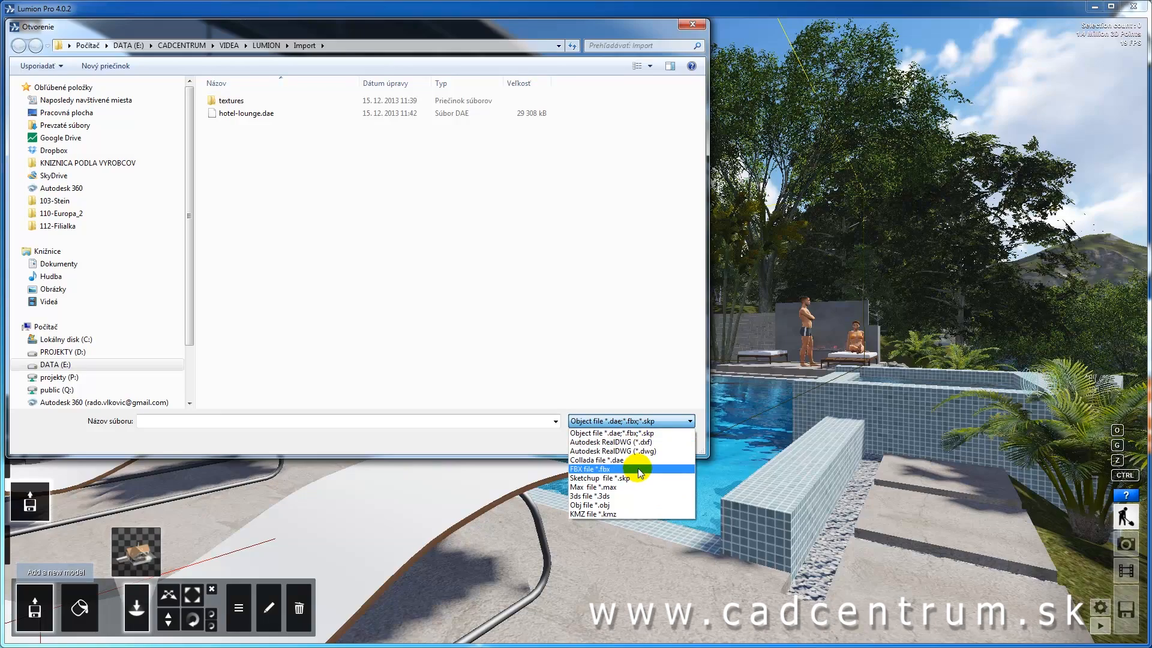
pyautogui.click(653, 368)
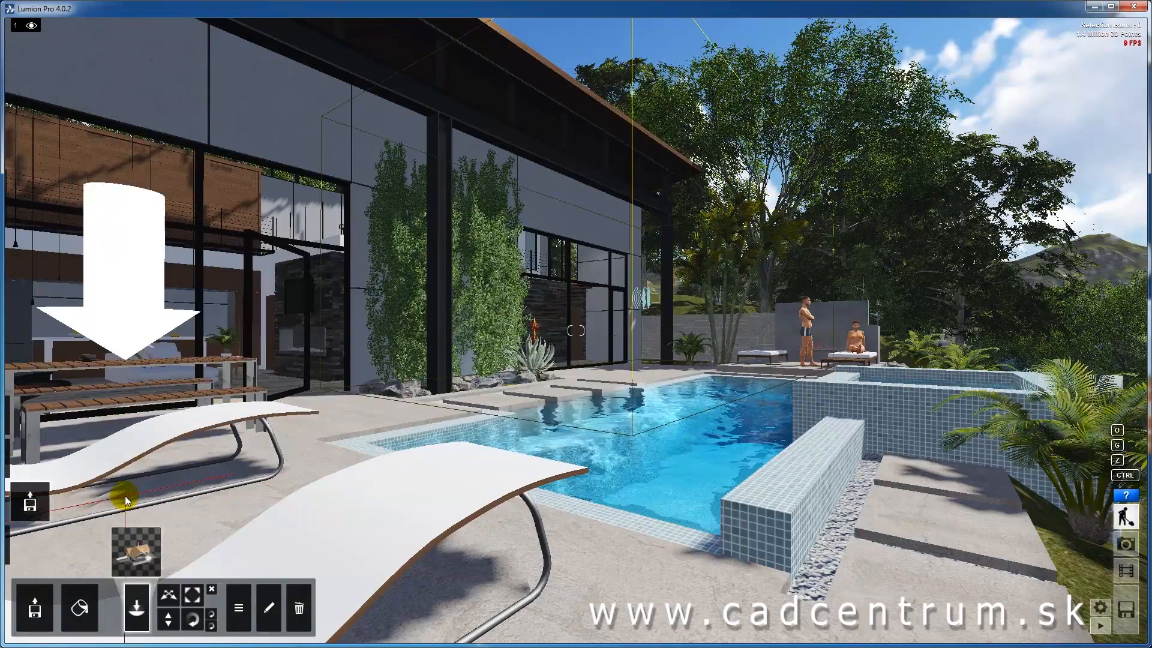
pyautogui.moveTo(31, 528)
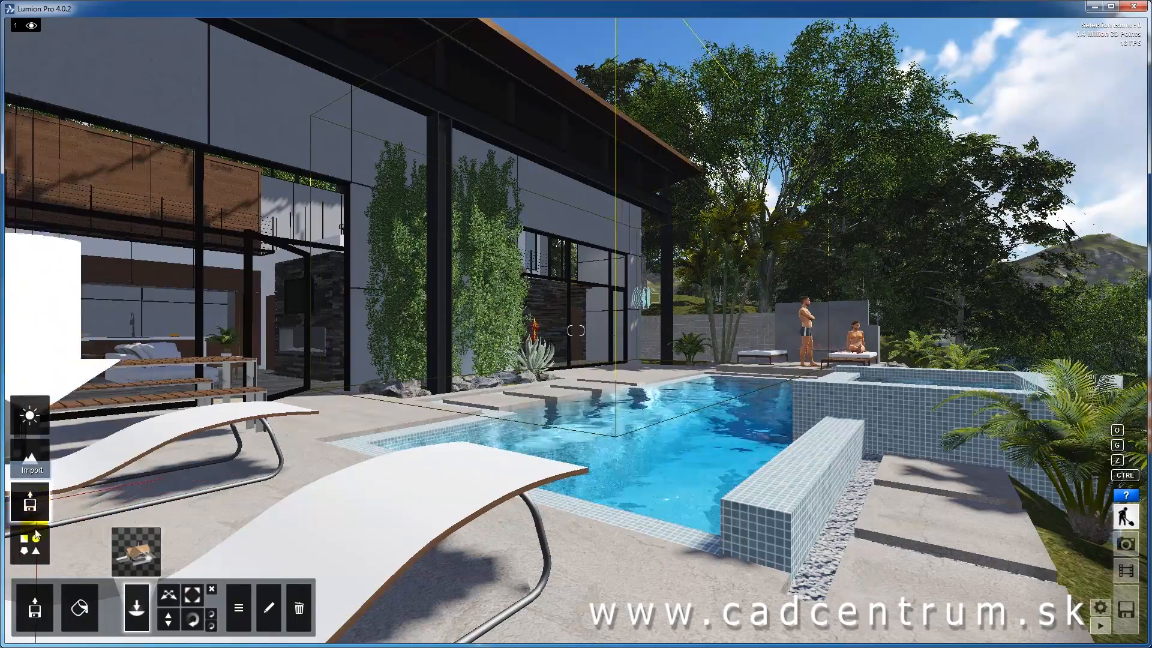
# - Open the water material of the swimming pool for editing
pyautogui.click(84, 607)
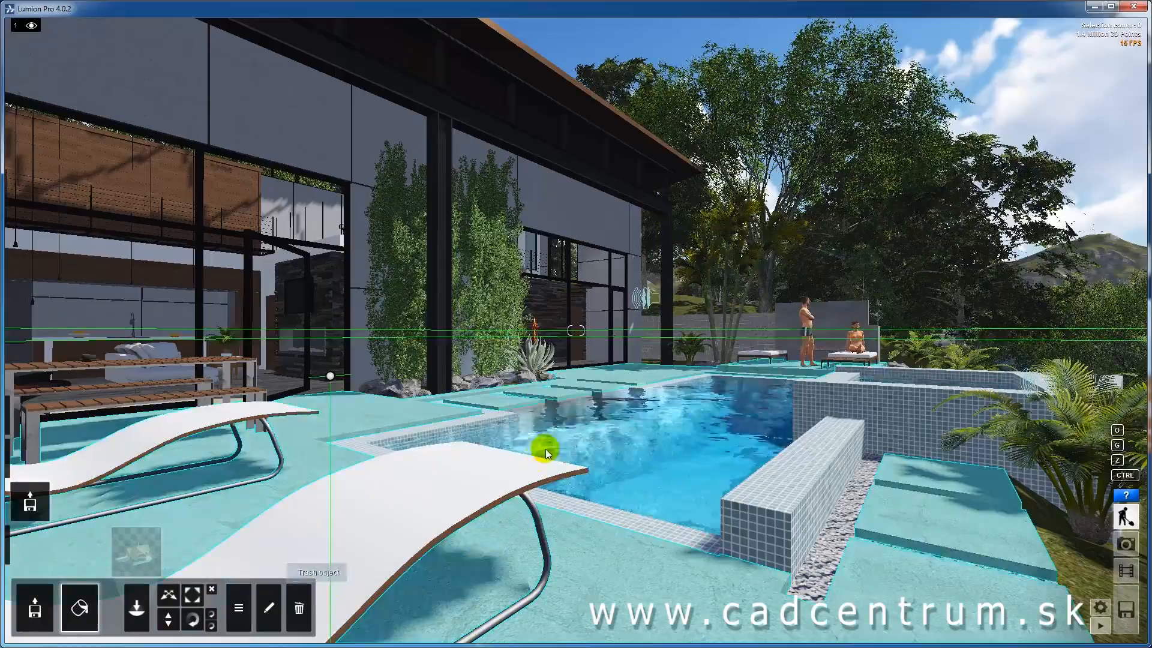
pyautogui.press('q')
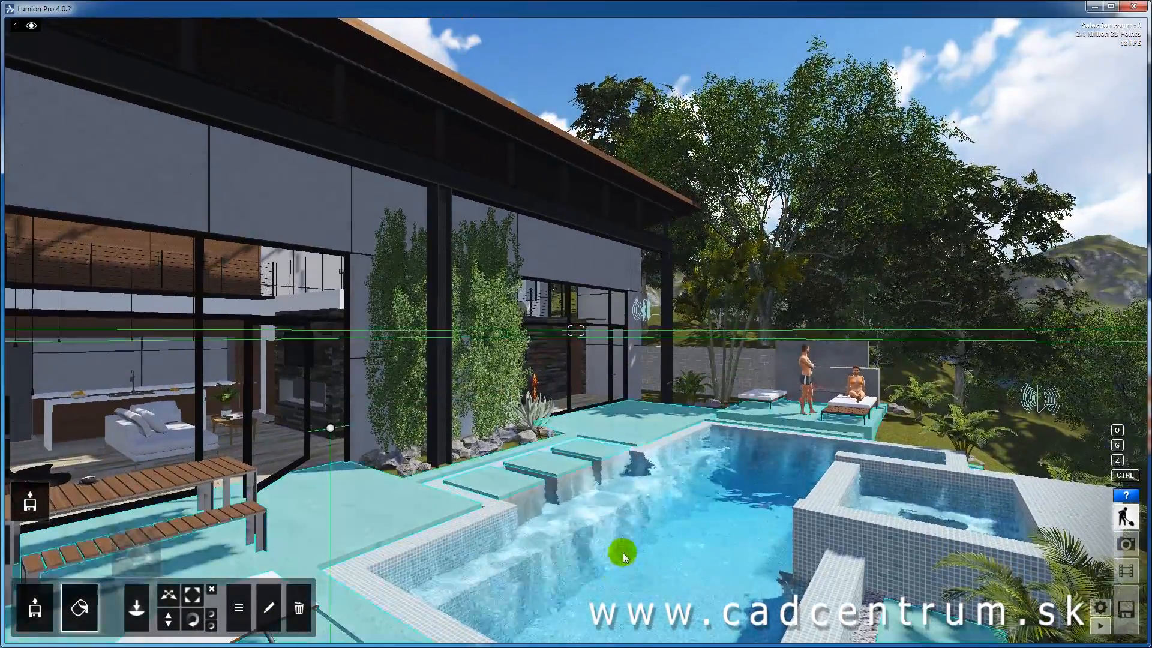
pyautogui.press('w')
pyautogui.moveTo(623, 553); pyautogui.dragTo(623, 553, button='right')
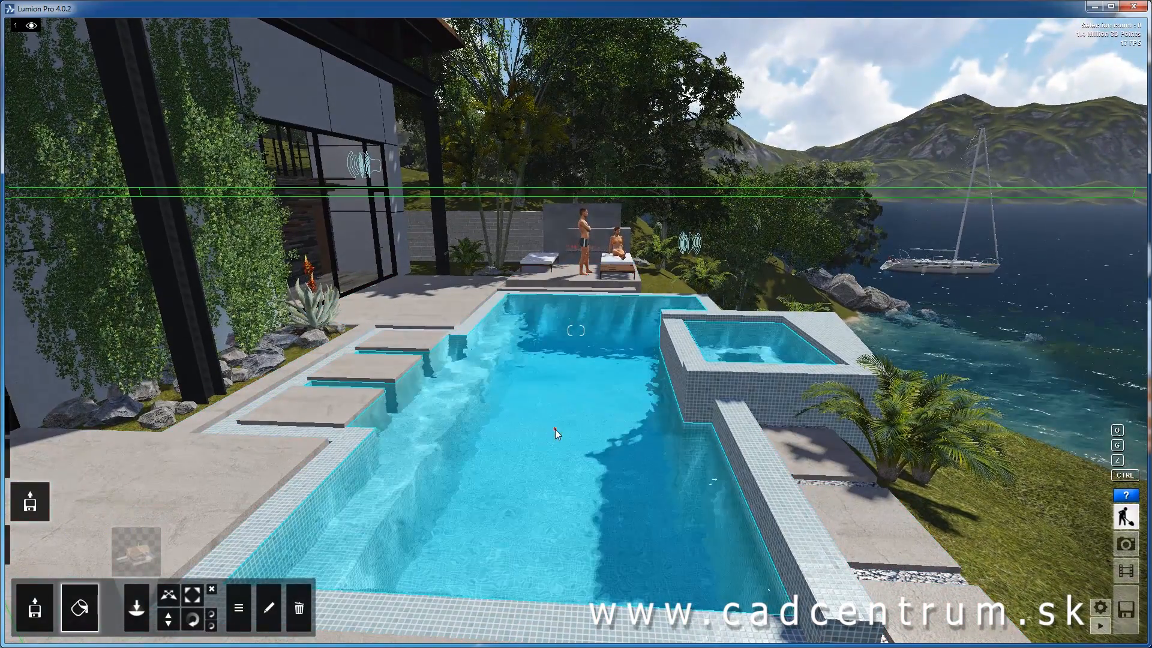
pyautogui.click(555, 430)
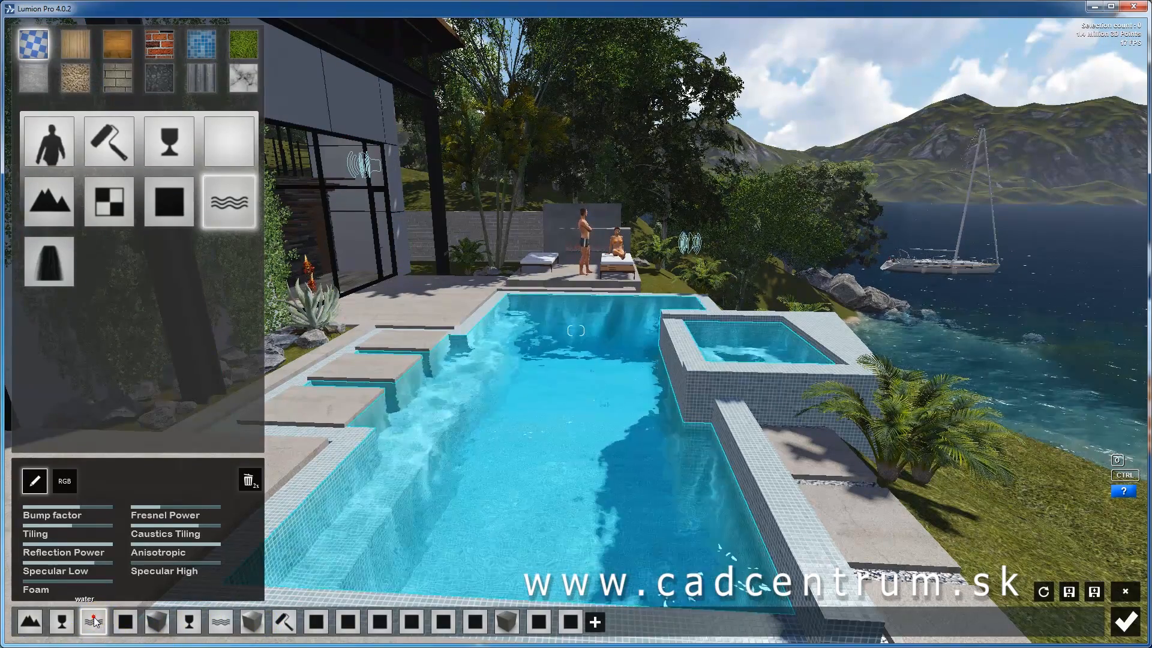
# - Change the pool water's colour to a deeper blue
pyautogui.press('w')
pyautogui.press('d')
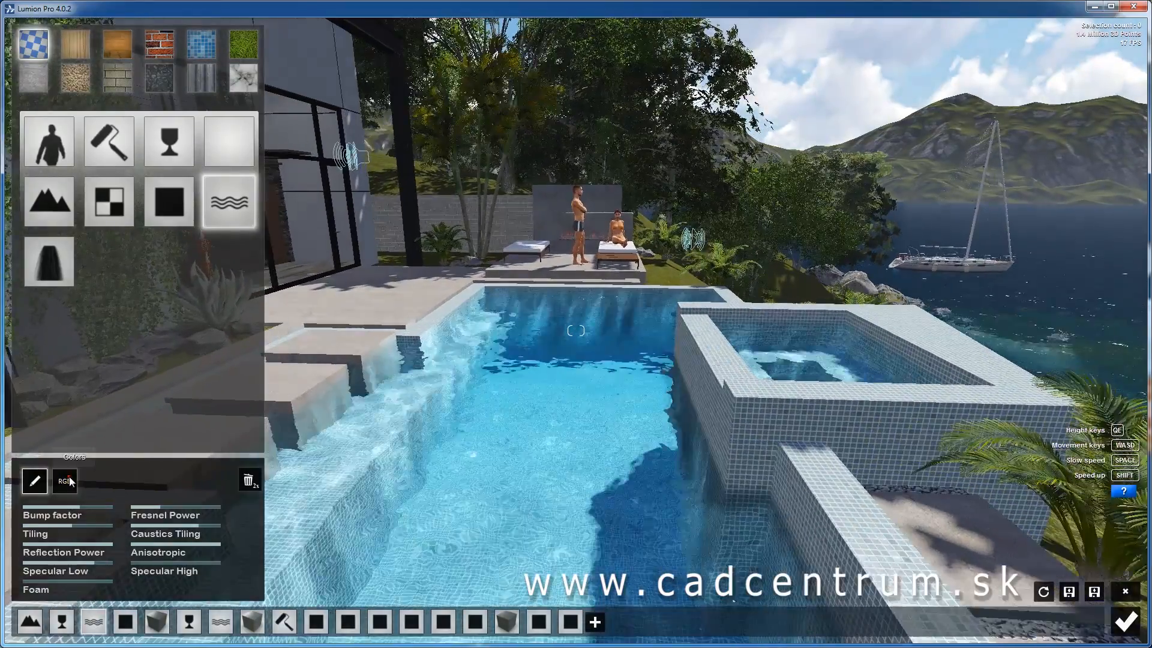
pyautogui.click(65, 481)
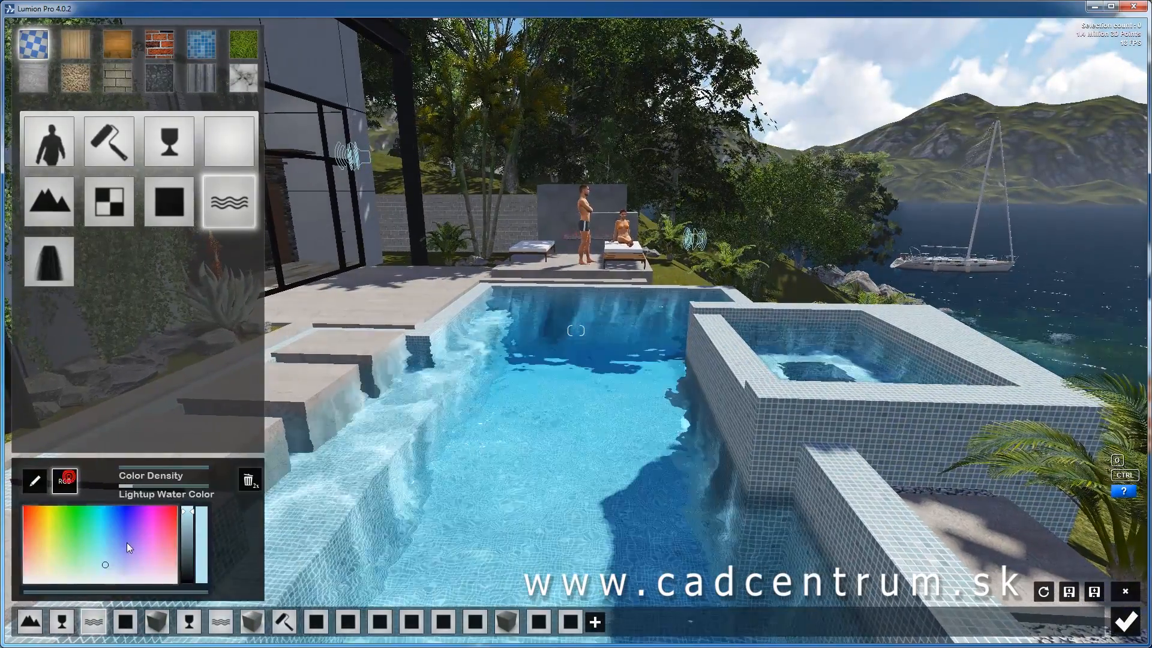
pyautogui.click(106, 558)
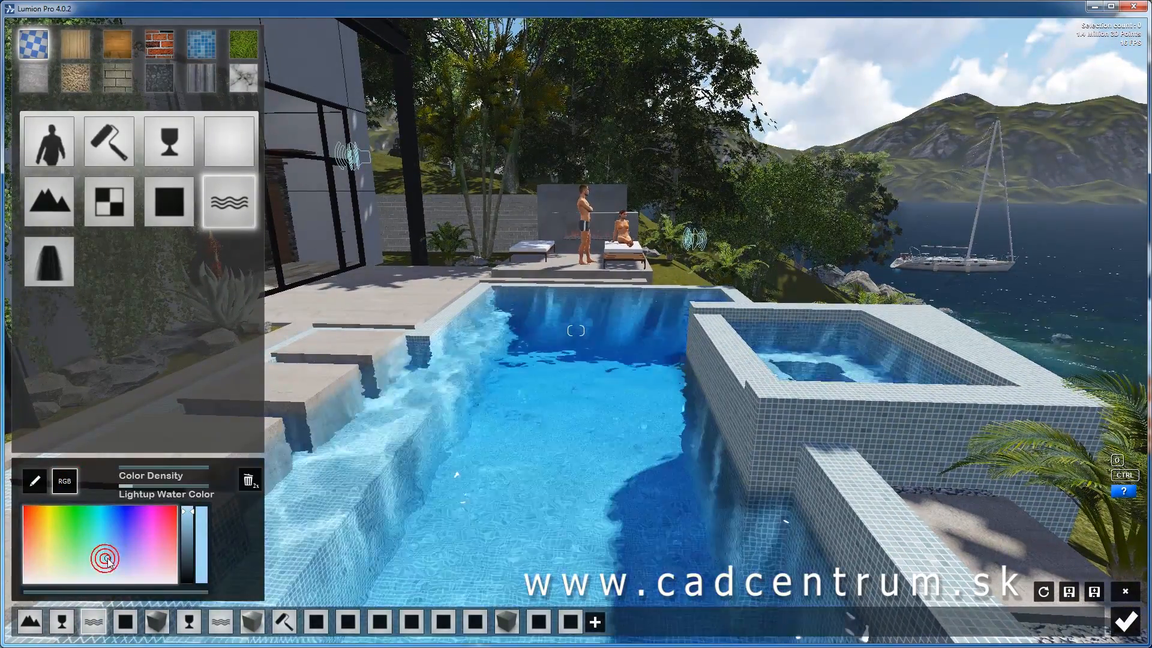
# - Set the pool water's Caustics Tiling to about 0.8 and raise its Bump factor to the maximum
pyautogui.click(35, 481)
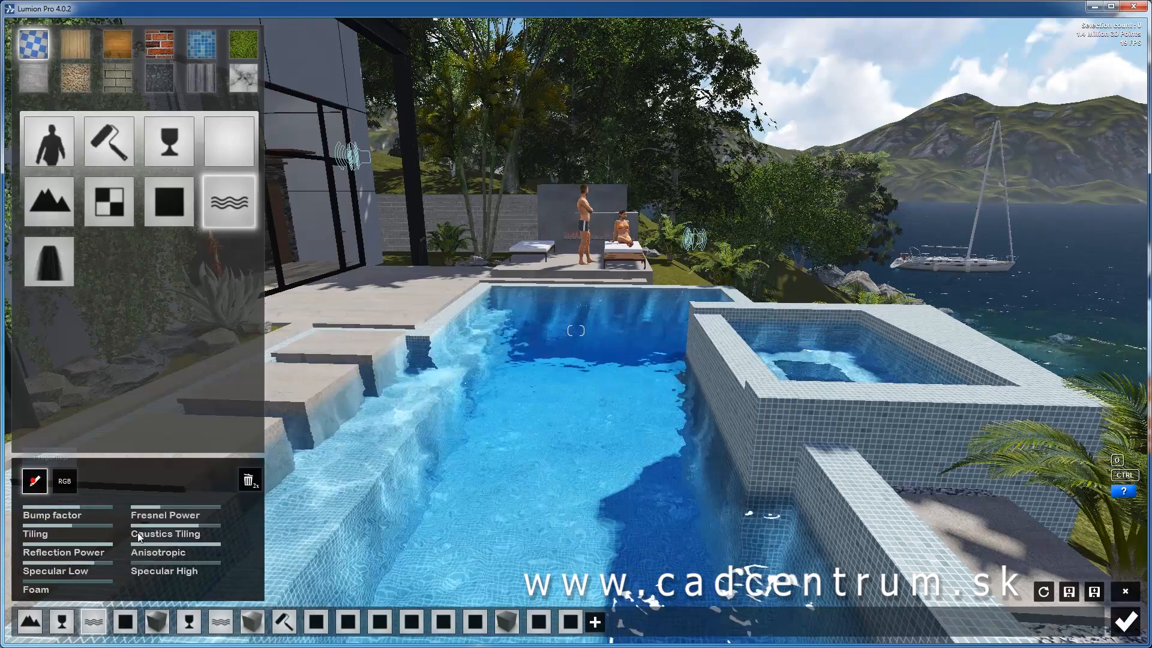
pyautogui.moveTo(202, 527)
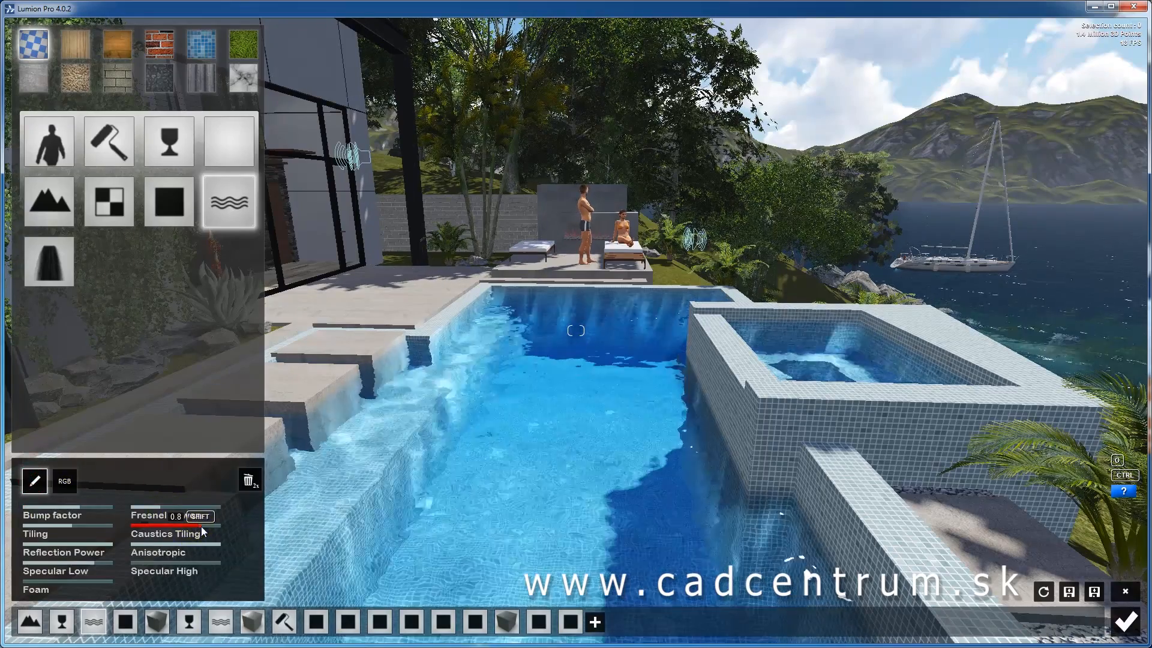
pyautogui.moveTo(211, 527); pyautogui.dragTo(200, 527)
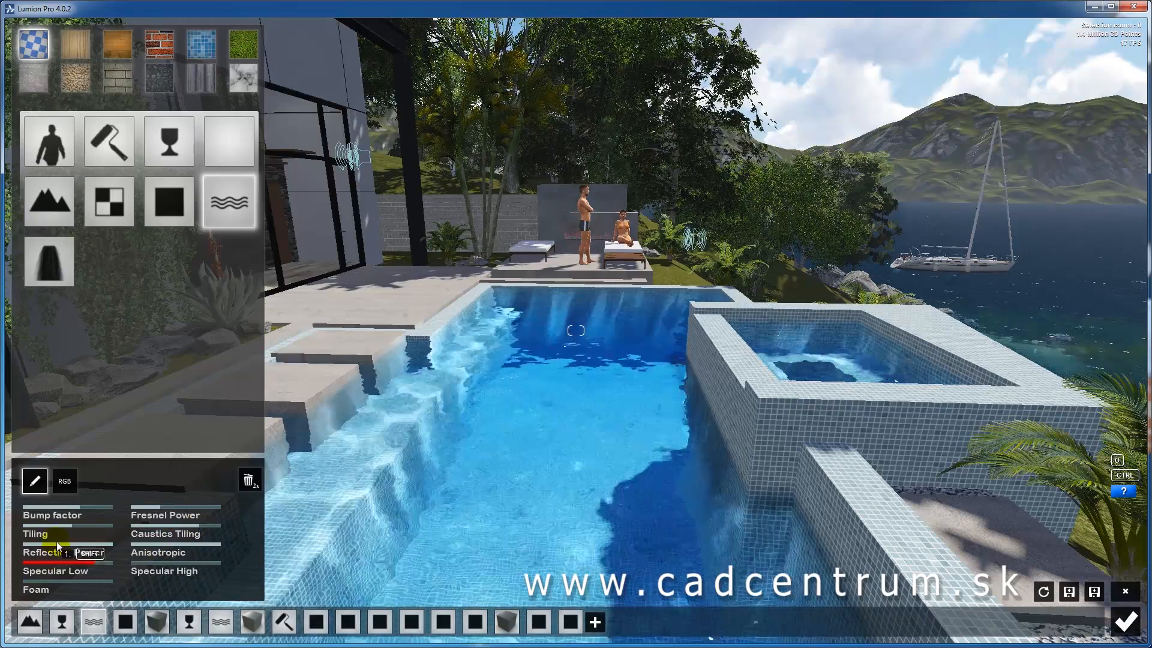
pyautogui.moveTo(85, 507); pyautogui.dragTo(51, 514)
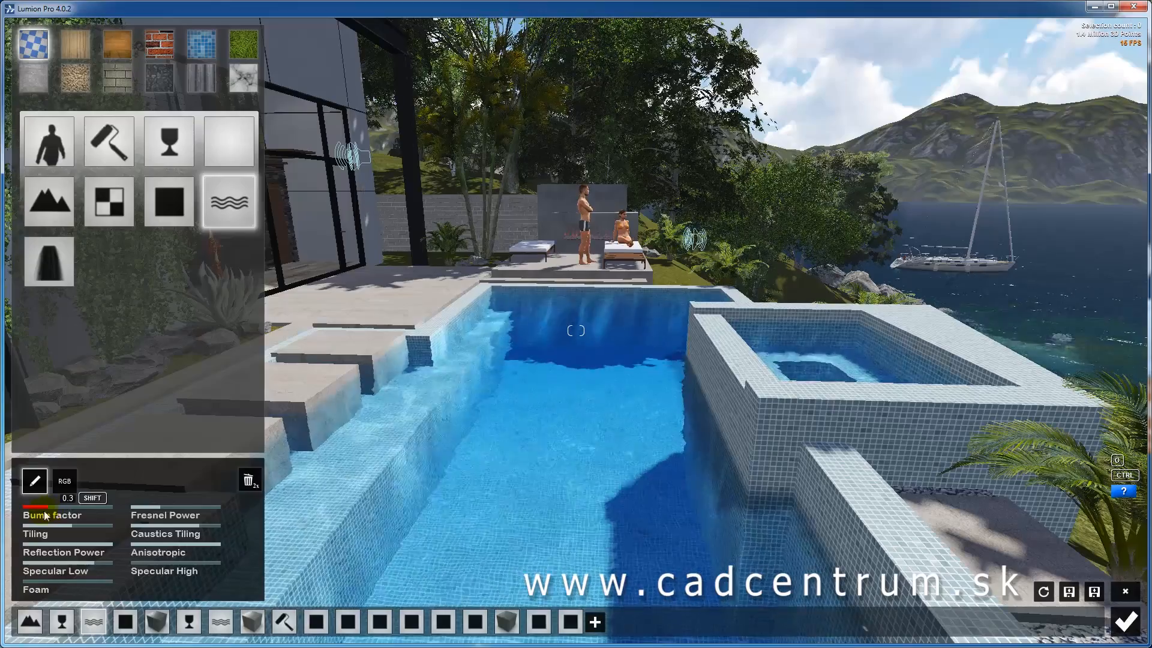
pyautogui.moveTo(111, 514); pyautogui.dragTo(128, 513)
# - Adjust the Foam amount of the pool water while checking the surface from both sides of the pool
pyautogui.press('a')
pyautogui.moveTo(630, 451); pyautogui.dragTo(9, 468, button='right')
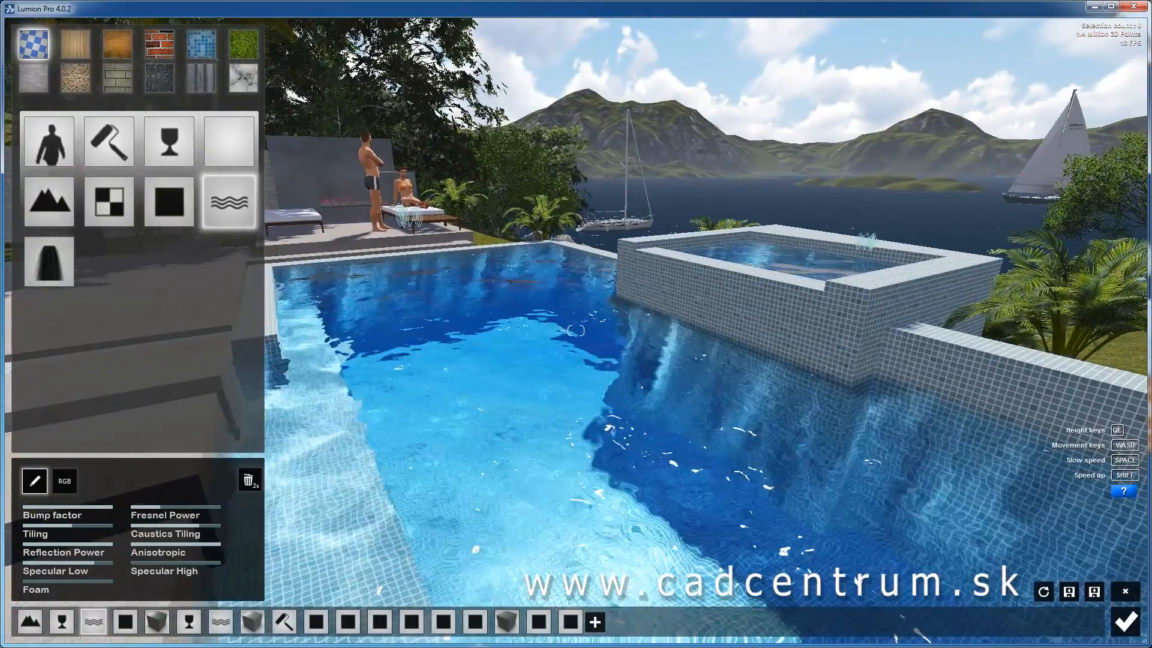
pyautogui.moveTo(31, 581); pyautogui.dragTo(54, 581)
pyautogui.moveTo(905, 532); pyautogui.dragTo(1104, 348, button='right')
pyautogui.press('d')
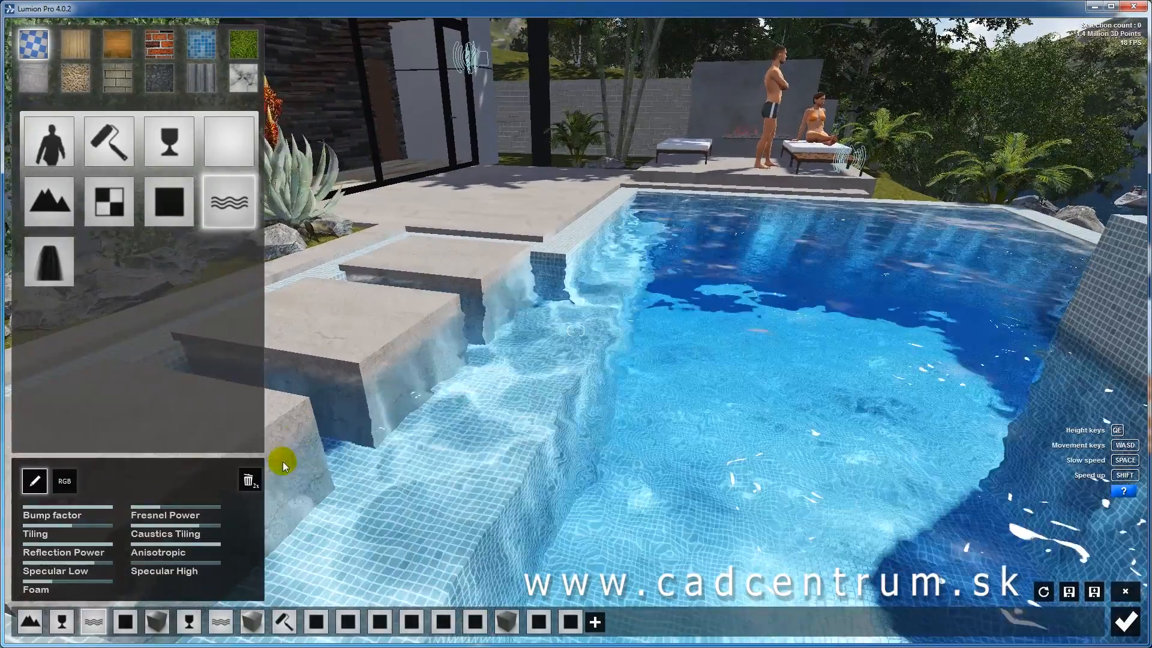
pyautogui.moveTo(76, 582); pyautogui.dragTo(152, 564)
# - Pick the house's Concrete_Wall facade surface and open its material for editing
pyautogui.press('s')
pyautogui.moveTo(719, 424); pyautogui.dragTo(666, 399, button='right')
pyautogui.press('e')
pyautogui.press('w')
pyautogui.press('a')
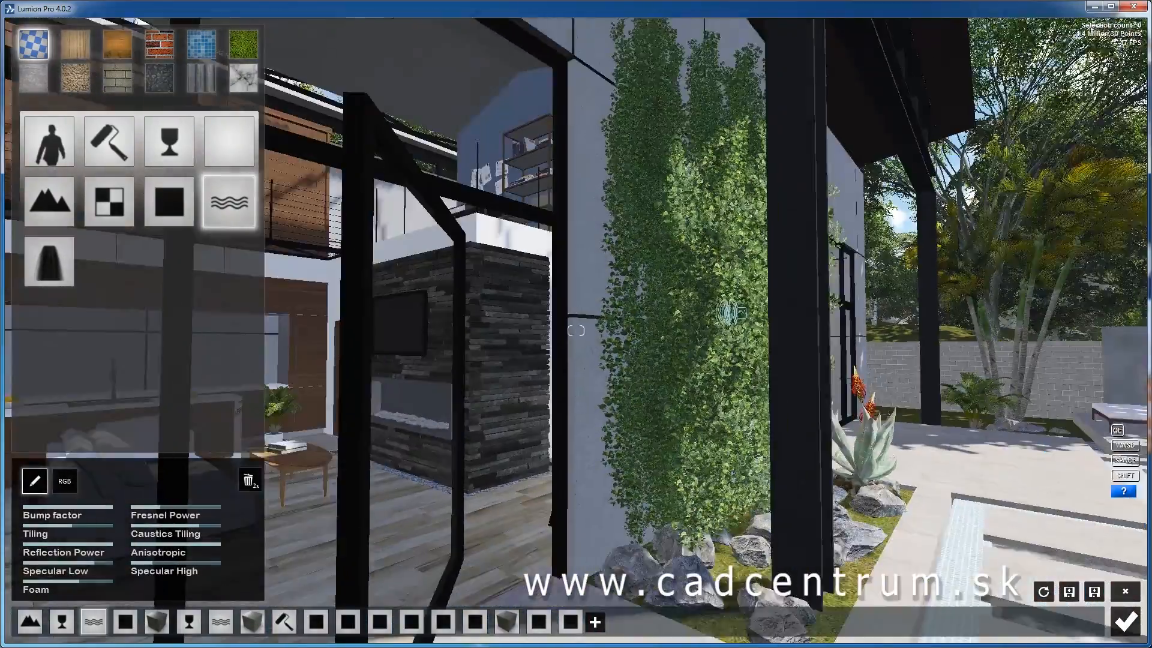
pyautogui.press('q')
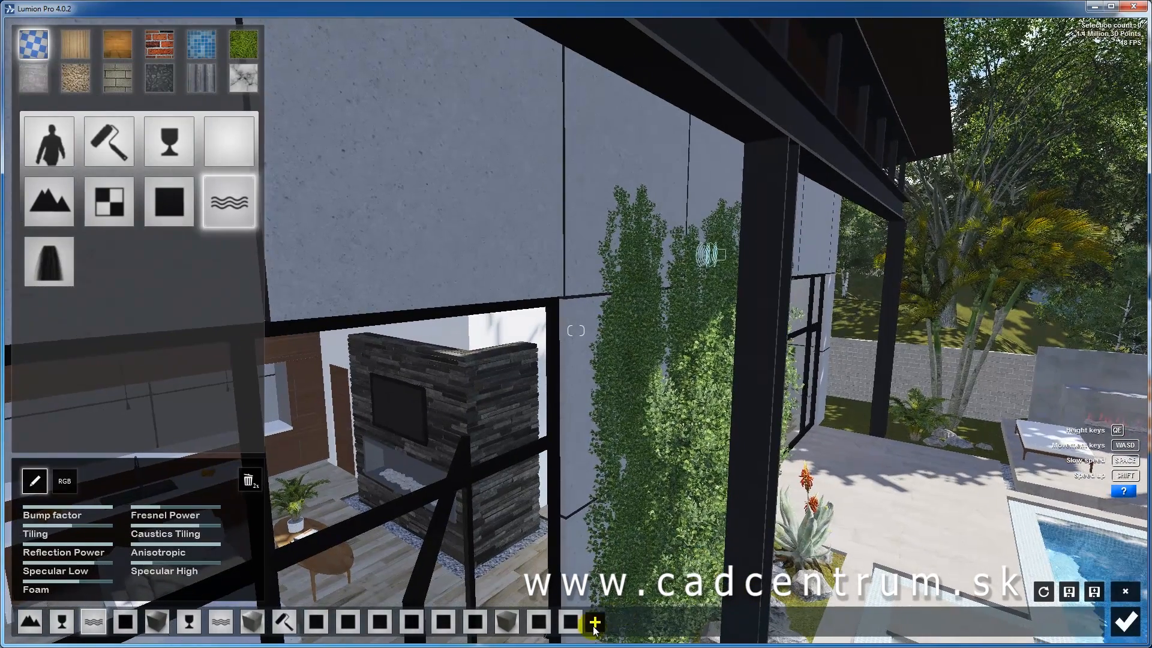
pyautogui.click(595, 622)
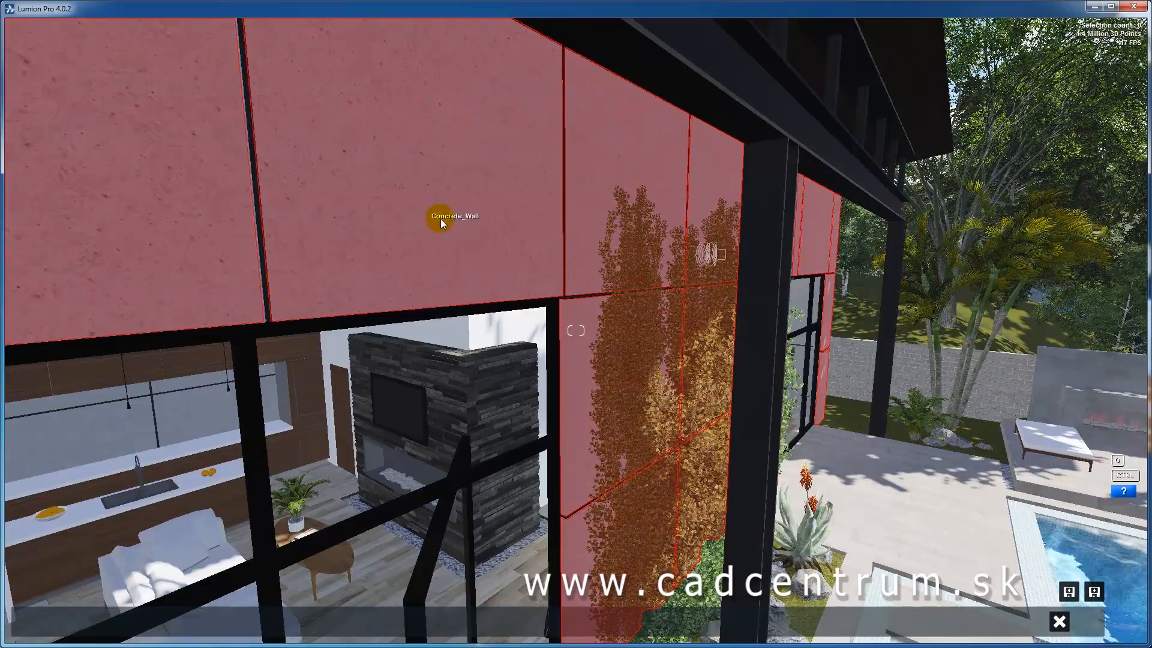
pyautogui.press('s')
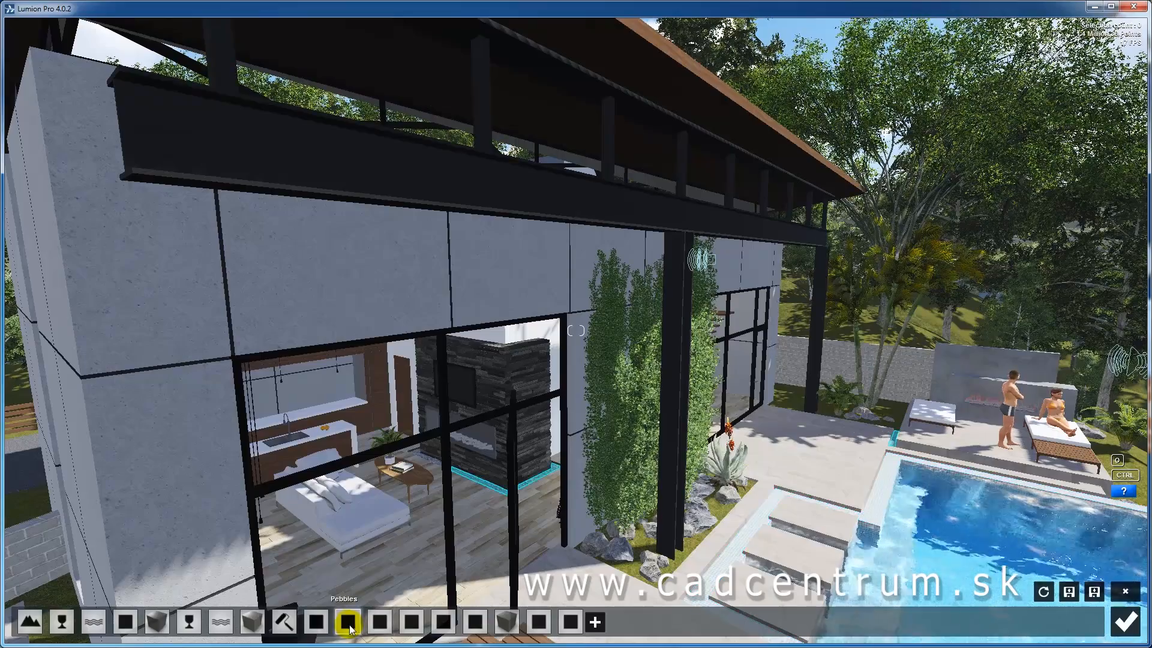
pyautogui.click(255, 625)
pyautogui.click(99, 324)
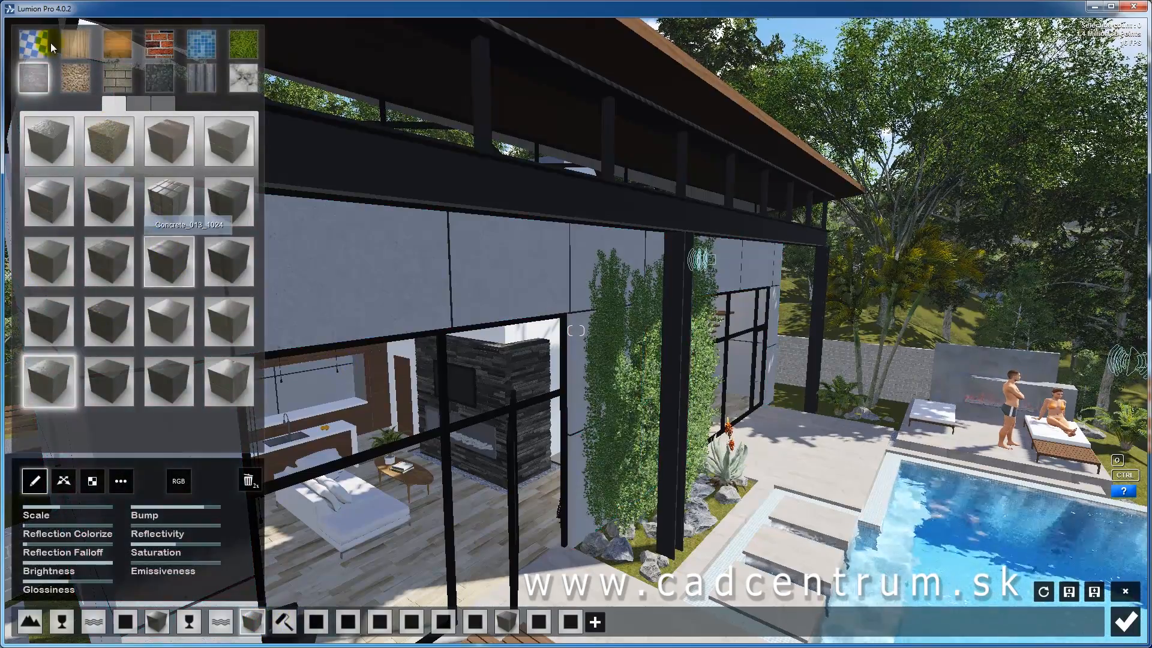
# - Try the red brick, smooth grey stone and grey block paving materials on the facade walls
pyautogui.click(116, 77)
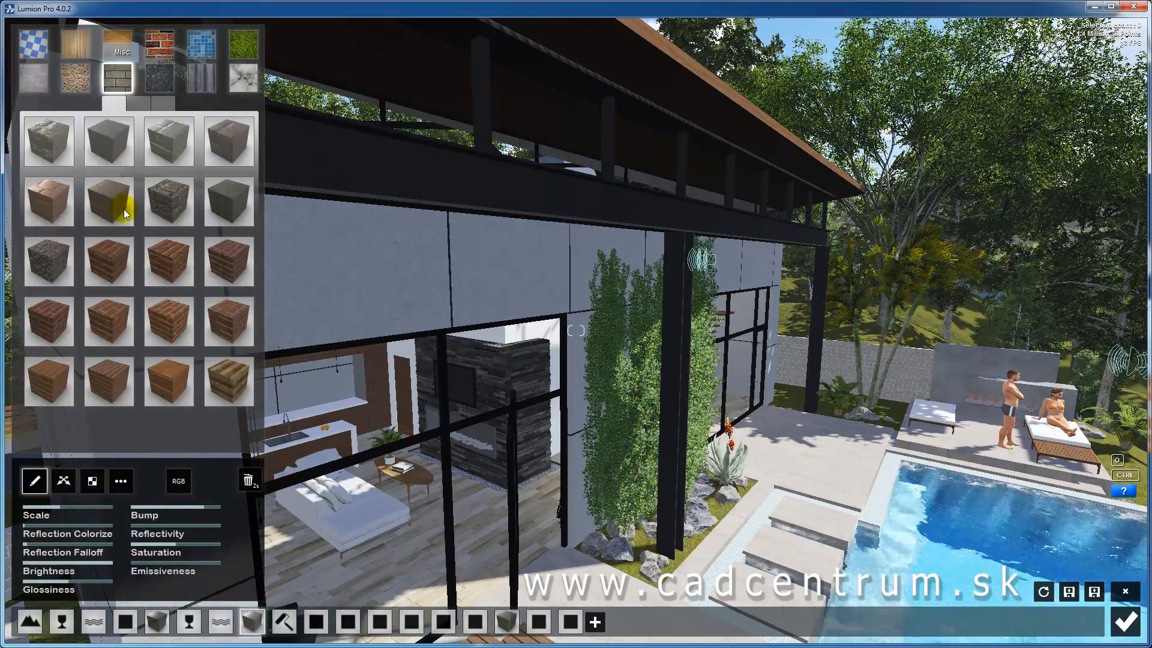
pyautogui.click(175, 263)
pyautogui.press('a')
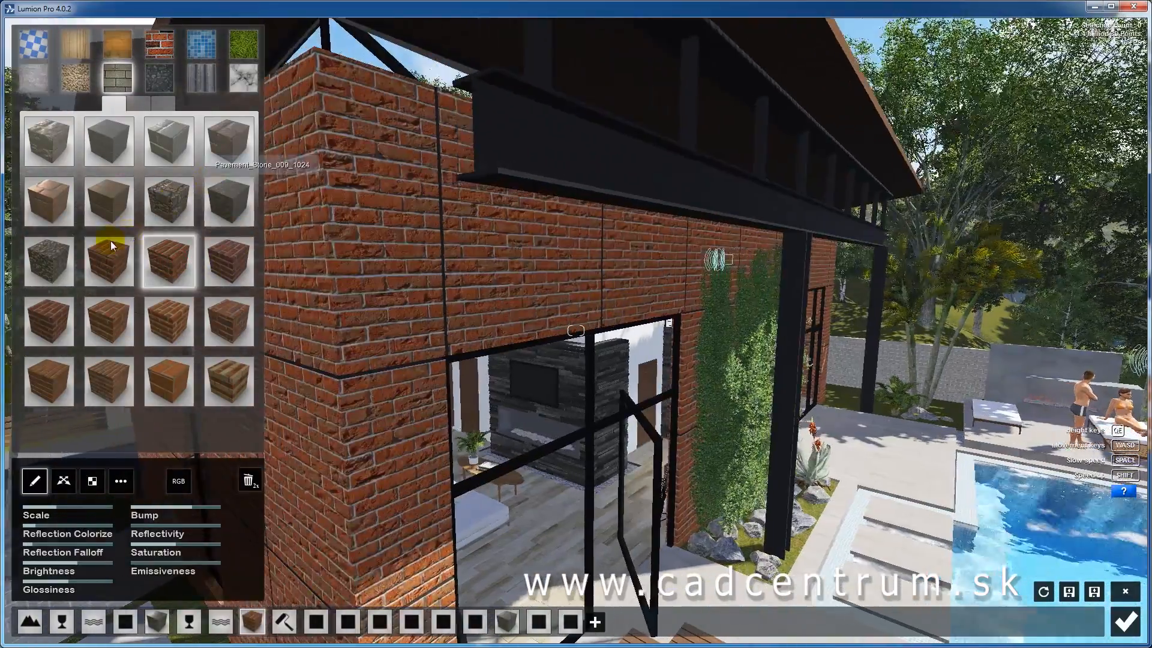
pyautogui.click(114, 252)
pyautogui.press('w')
pyautogui.press('a')
pyautogui.moveTo(571, 242); pyautogui.dragTo(571, 242, button='right')
pyautogui.click(108, 141)
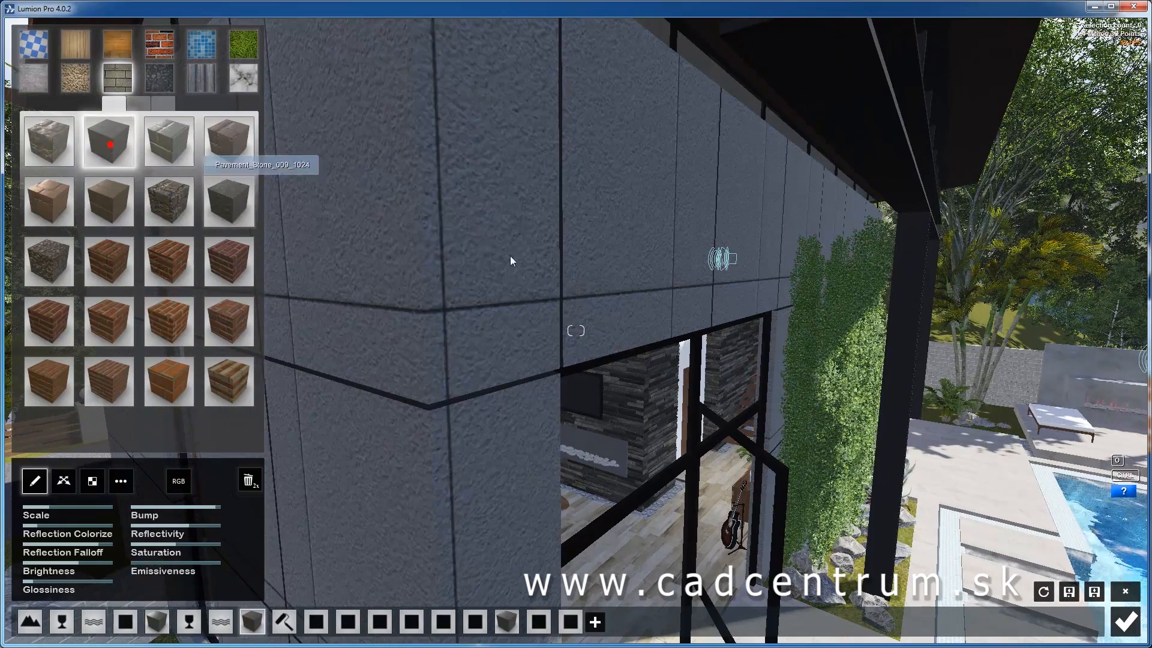
pyautogui.click(172, 143)
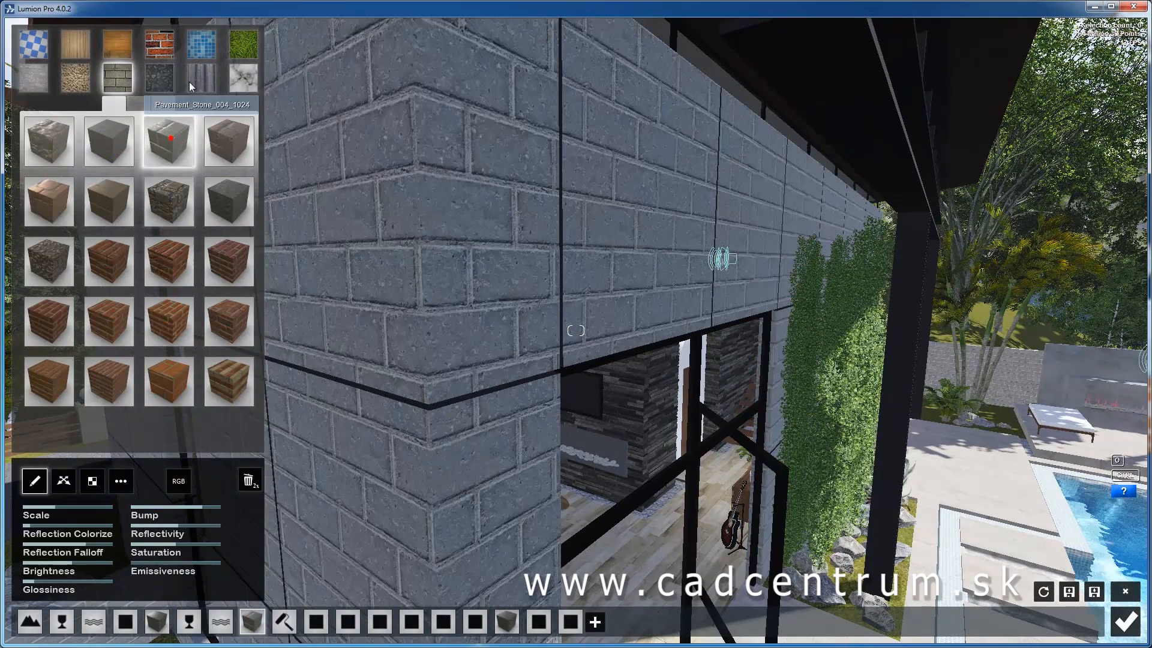
# - Try the white block tiles and the red brick tiles on the facade walls
pyautogui.click(204, 46)
pyautogui.click(176, 316)
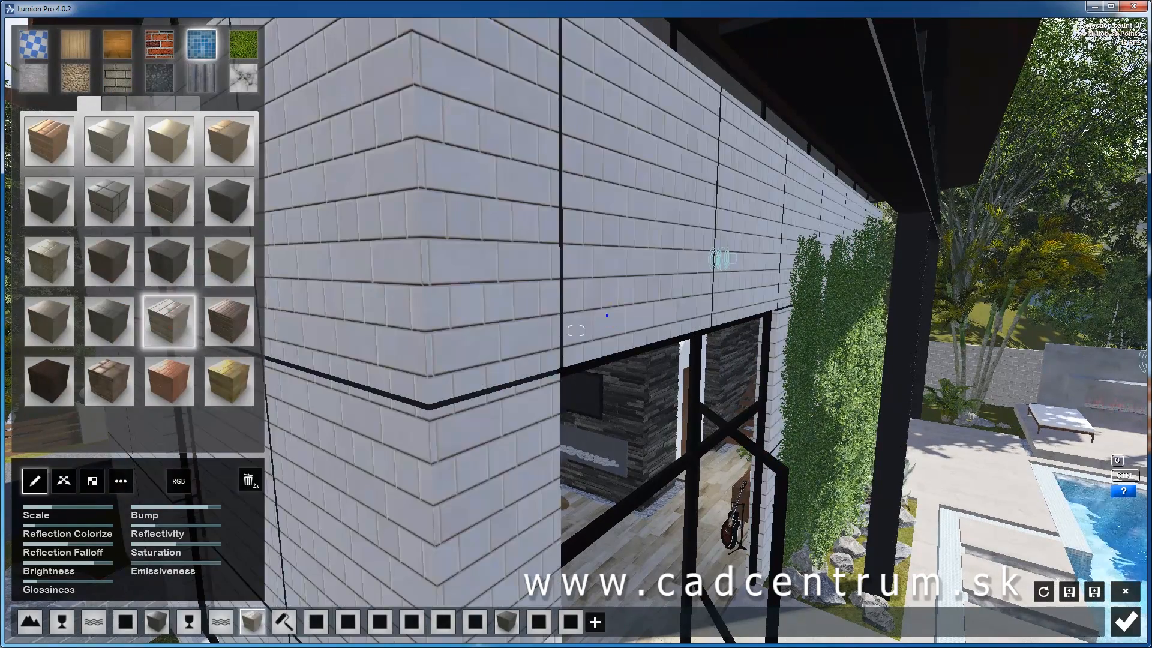
pyautogui.press('s')
pyautogui.moveTo(176, 316); pyautogui.dragTo(184, 331, button='right')
pyautogui.press('w')
pyautogui.click(179, 371)
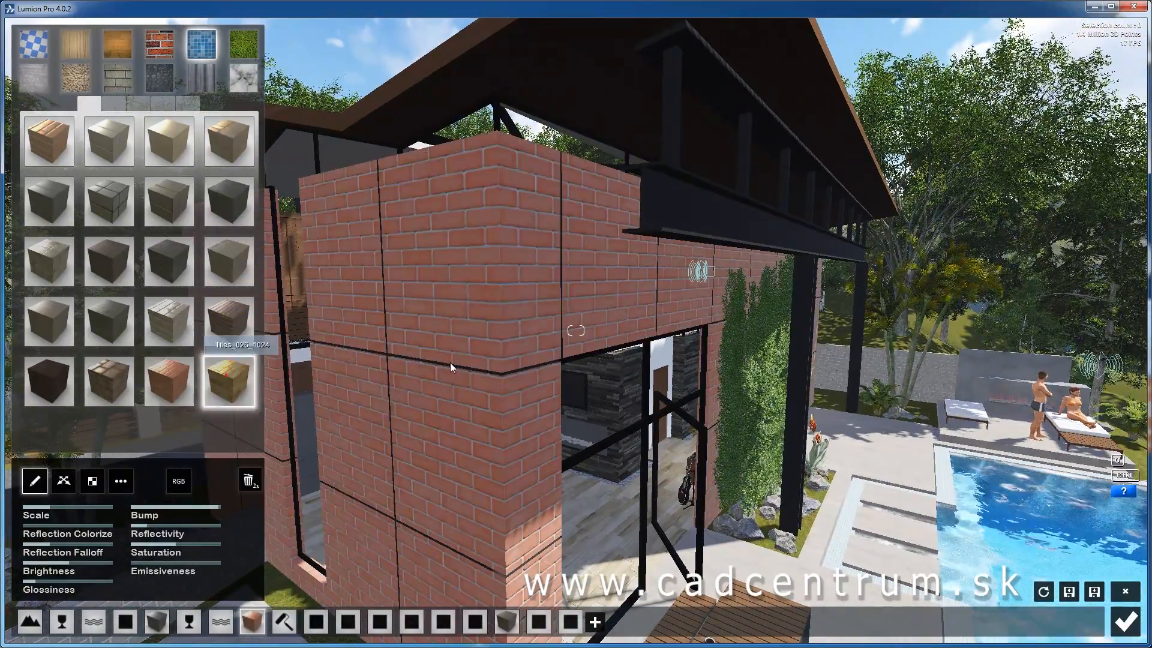
# - Cover the facade walls with the yellow brick tile material
pyautogui.press('s')
pyautogui.moveTo(226, 375); pyautogui.dragTo(218, 370, button='right')
pyautogui.press('w')
# - Set the yellow tile's Scale to about 0.4 and adjust its Bump and Glossiness
pyautogui.moveTo(58, 507); pyautogui.dragTo(56, 506)
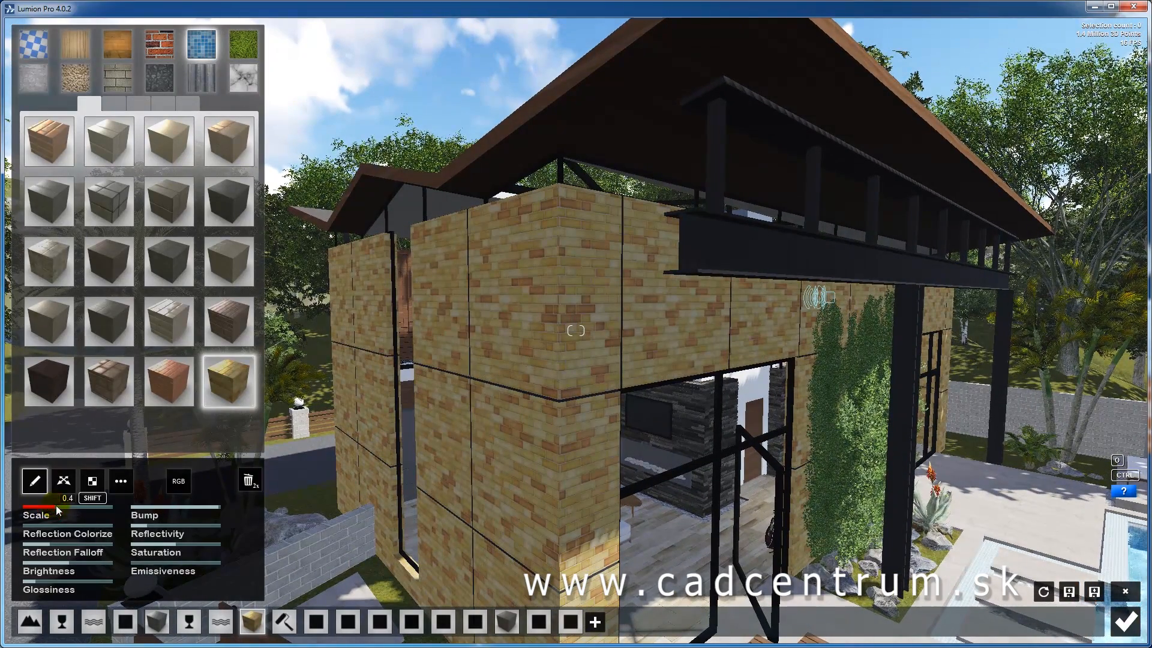
pyautogui.click(218, 510)
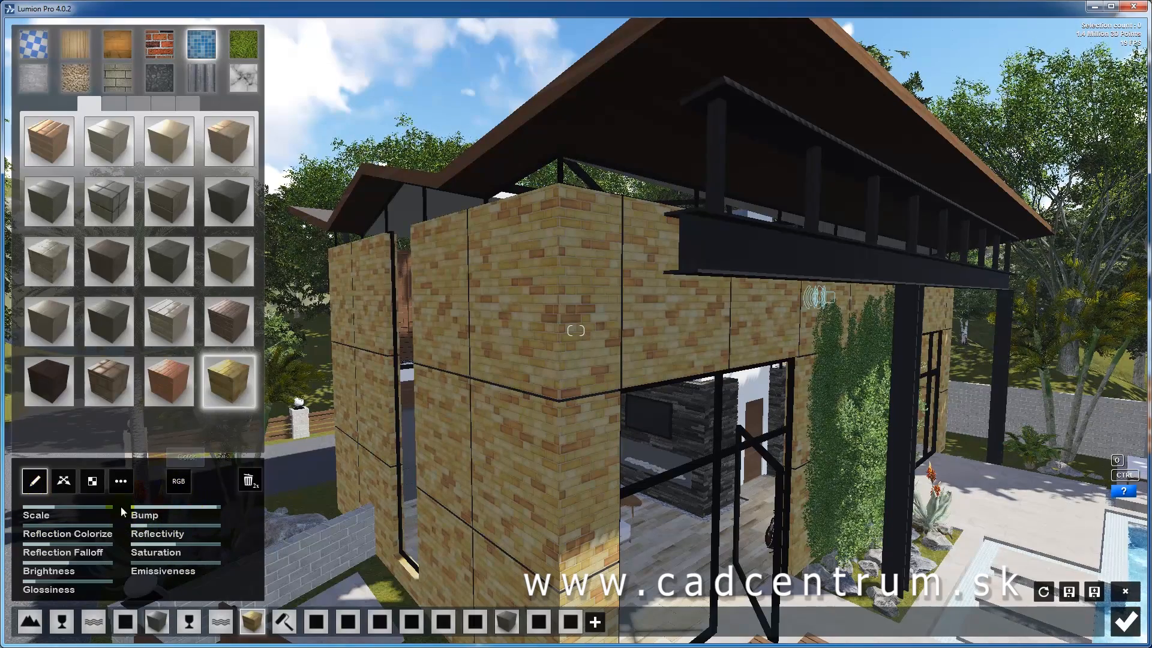
pyautogui.click(46, 582)
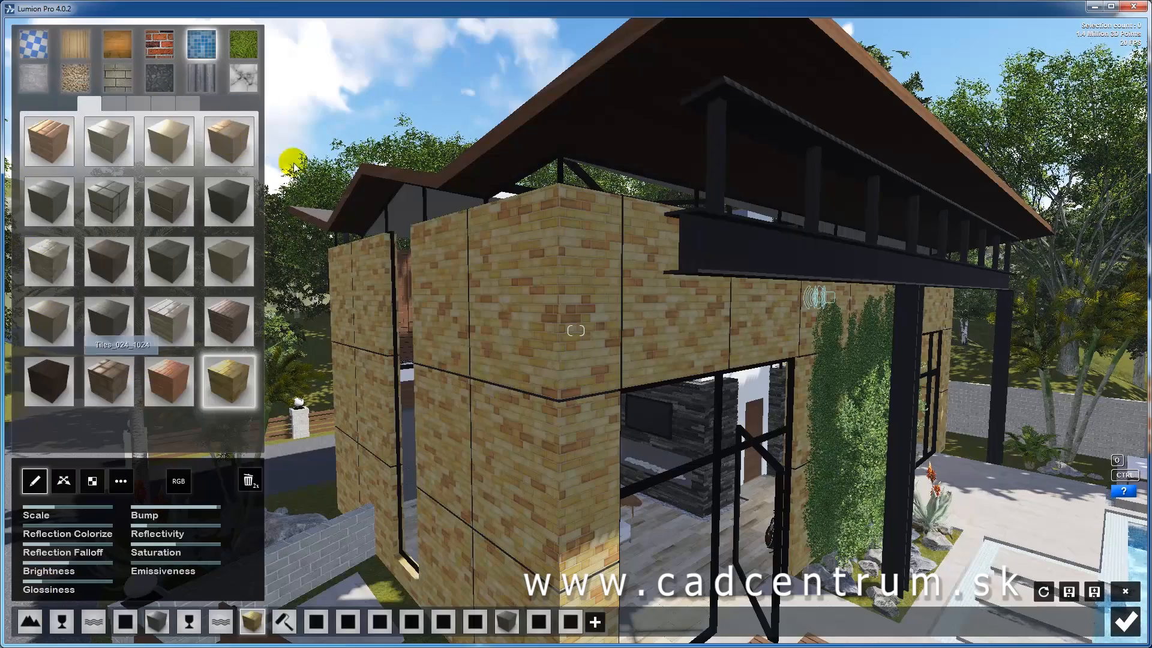
# - Browse the other pages of tile materials and the custom material types for the facade walls
pyautogui.click(113, 104)
pyautogui.click(139, 103)
pyautogui.click(162, 103)
pyautogui.click(185, 103)
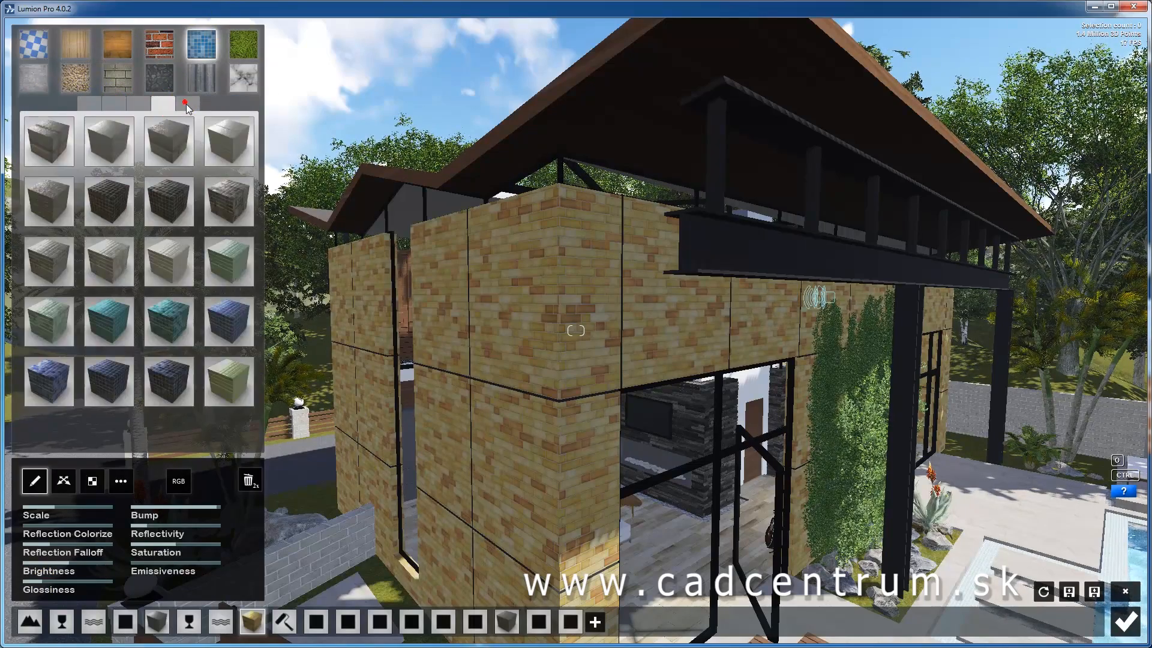
pyautogui.click(98, 105)
pyautogui.click(144, 103)
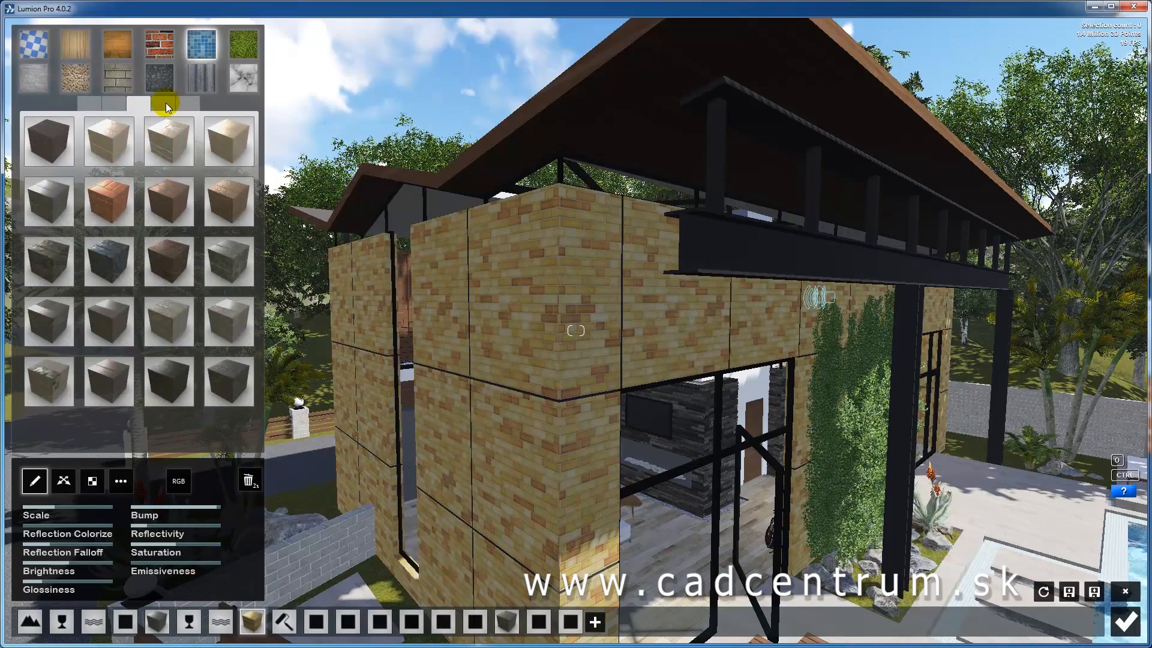
pyautogui.moveTo(551, 366); pyautogui.dragTo(576, 399, button='right')
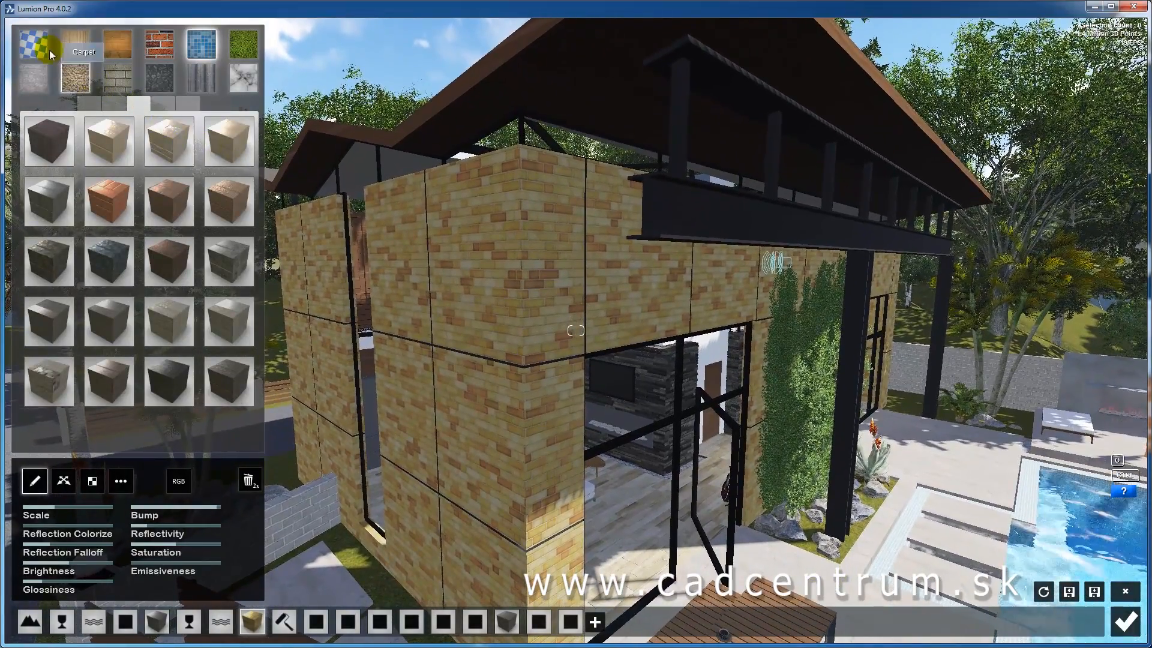
pyautogui.click(44, 51)
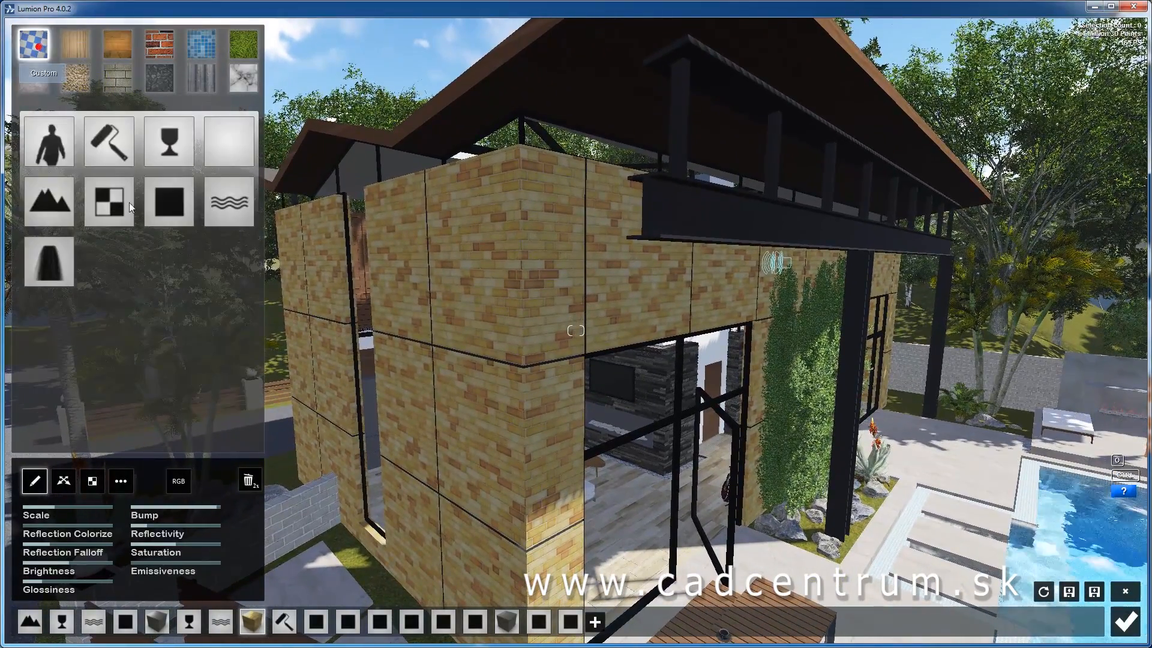
# - Try the Standard material on the facade walls and browse the image files for its diffuse texture
pyautogui.click(170, 200)
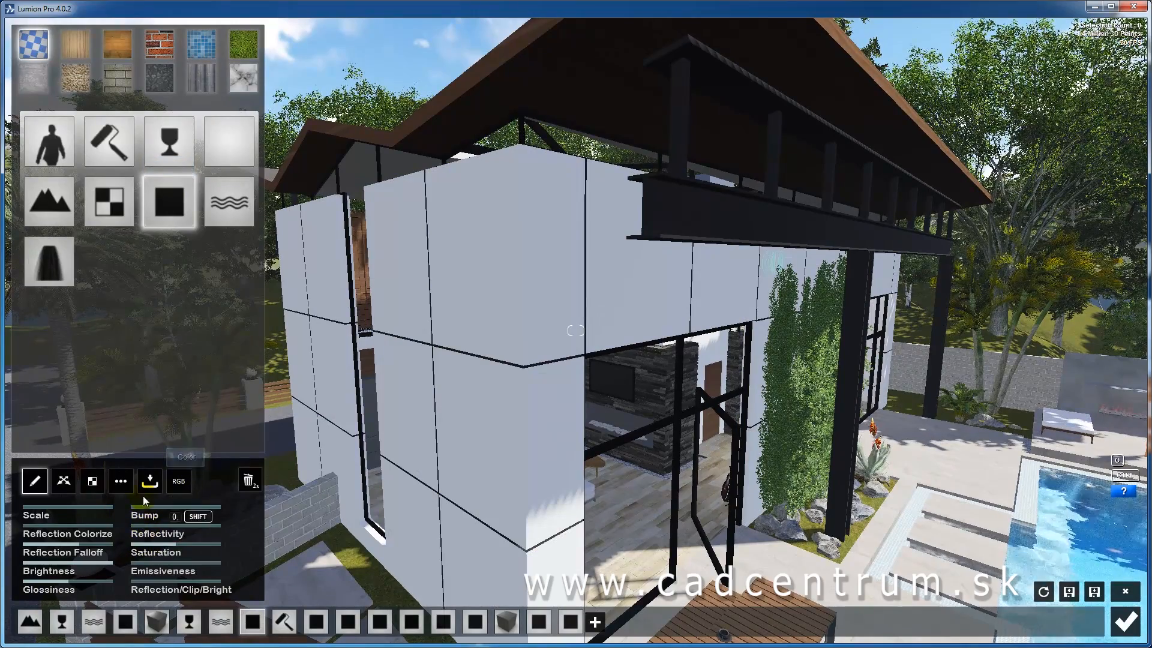
pyautogui.click(93, 481)
pyautogui.click(90, 537)
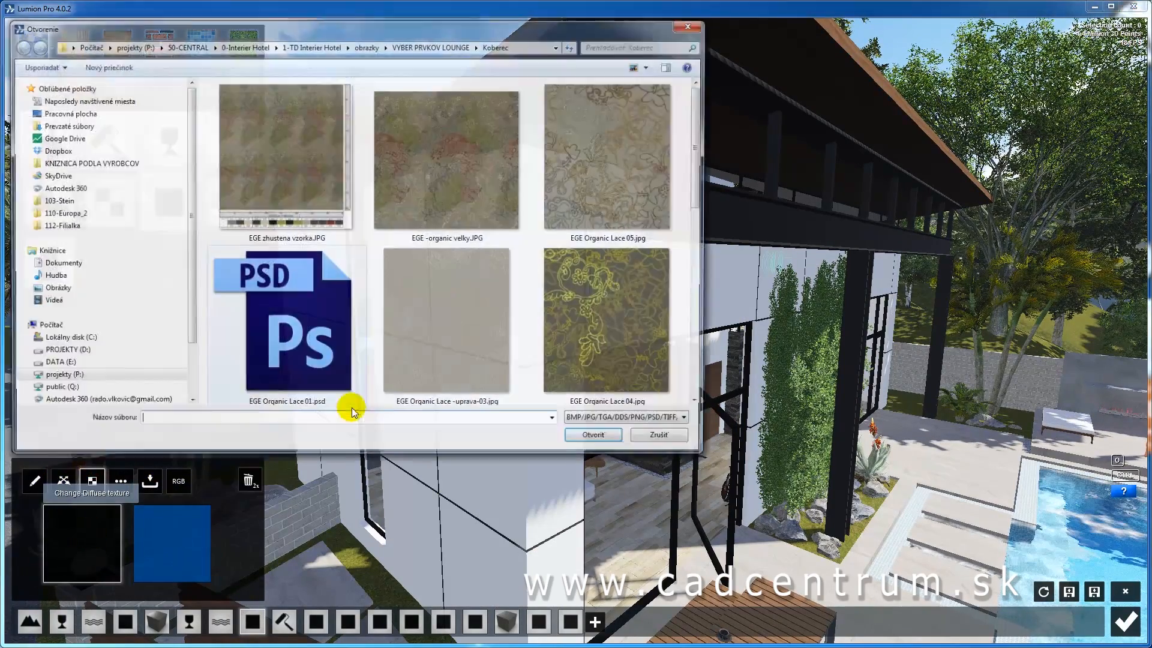
pyautogui.moveTo(698, 179)
pyautogui.mouseDown()
pyautogui.moveTo(699, 271)
pyautogui.moveTo(699, 186)
pyautogui.mouseUp()
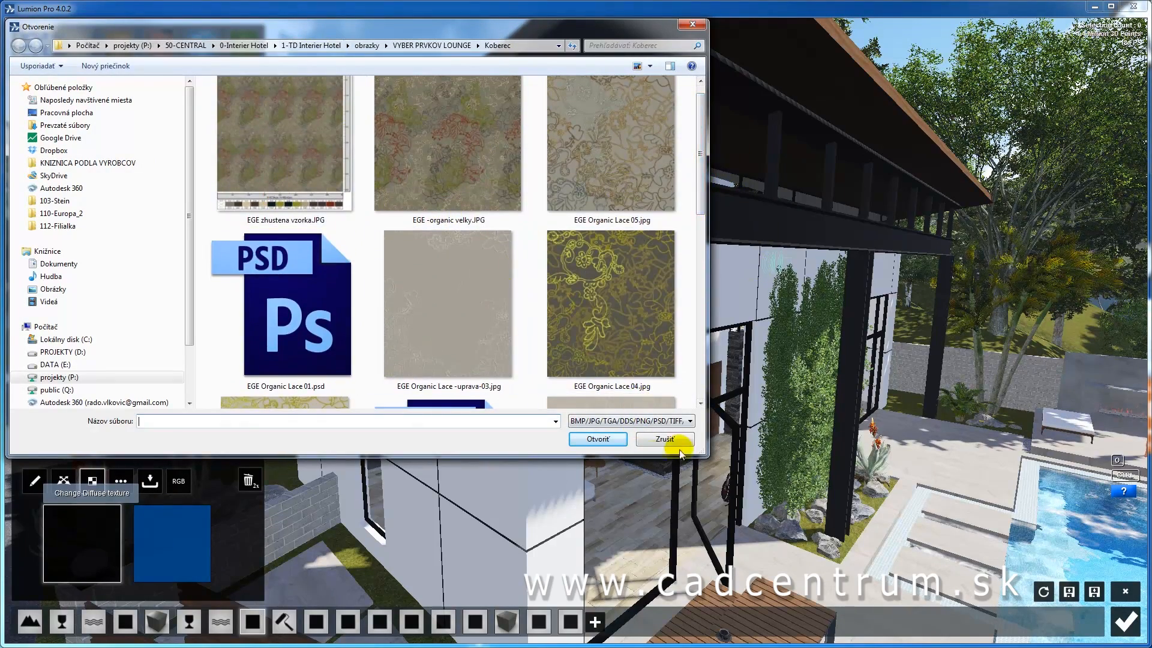
pyautogui.click(679, 445)
pyautogui.click(34, 480)
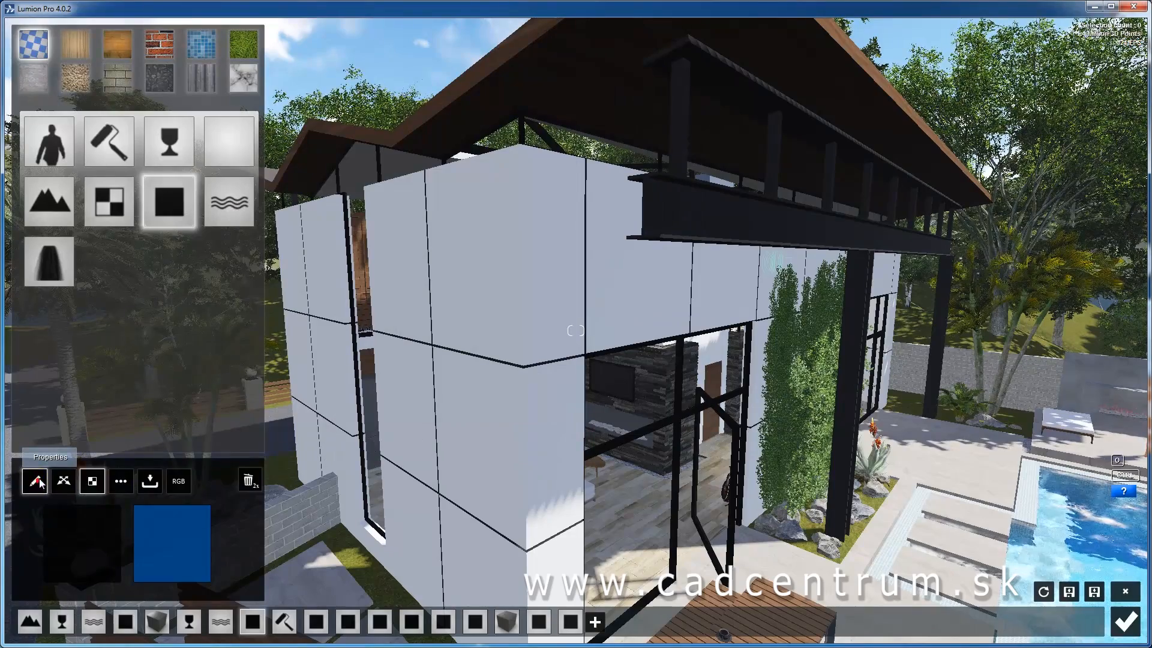
# - Try red brick from the exterior walls, glass, plain color, invisible and standard materials on the facade walls
pyautogui.click(109, 82)
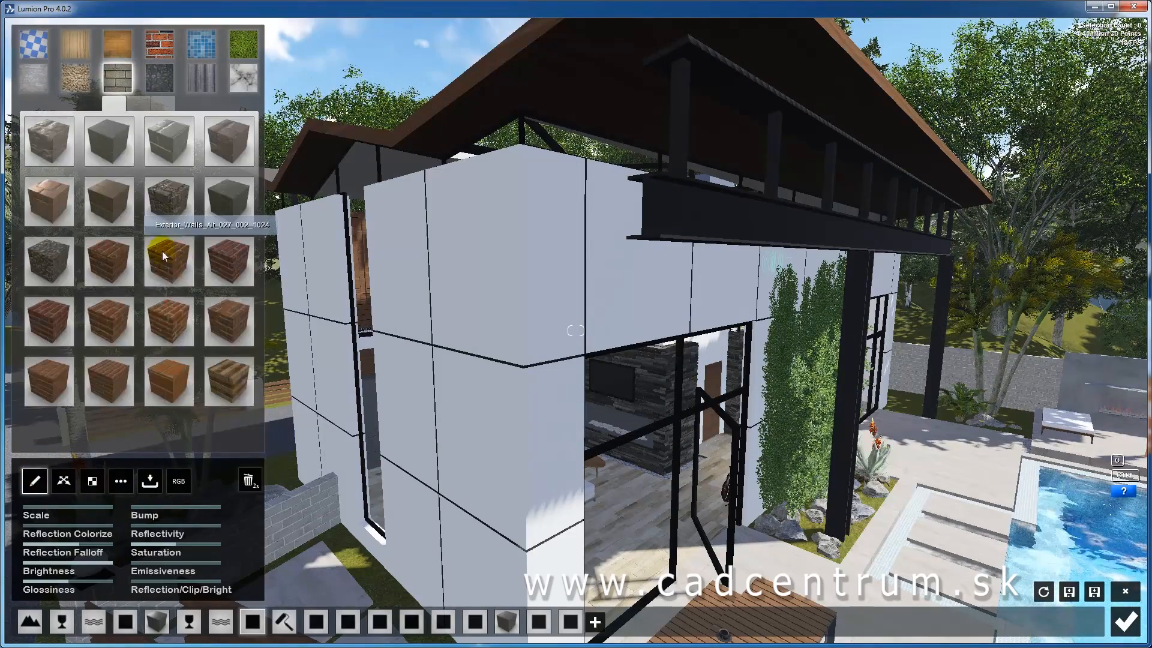
pyautogui.click(169, 258)
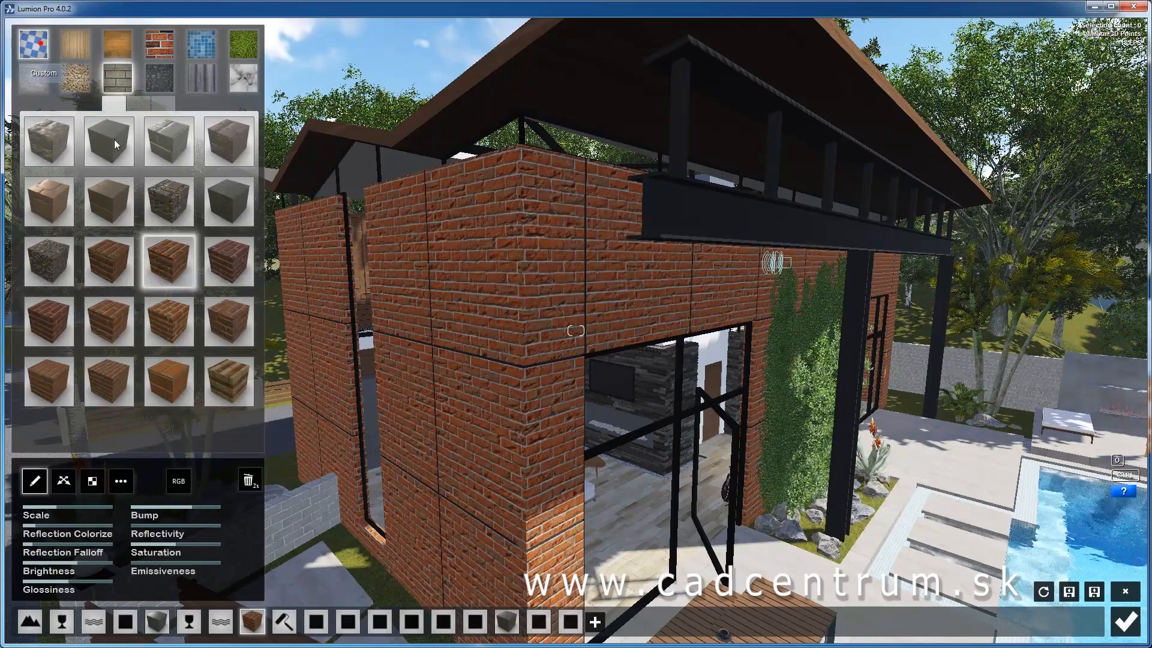
pyautogui.click(42, 48)
pyautogui.click(182, 162)
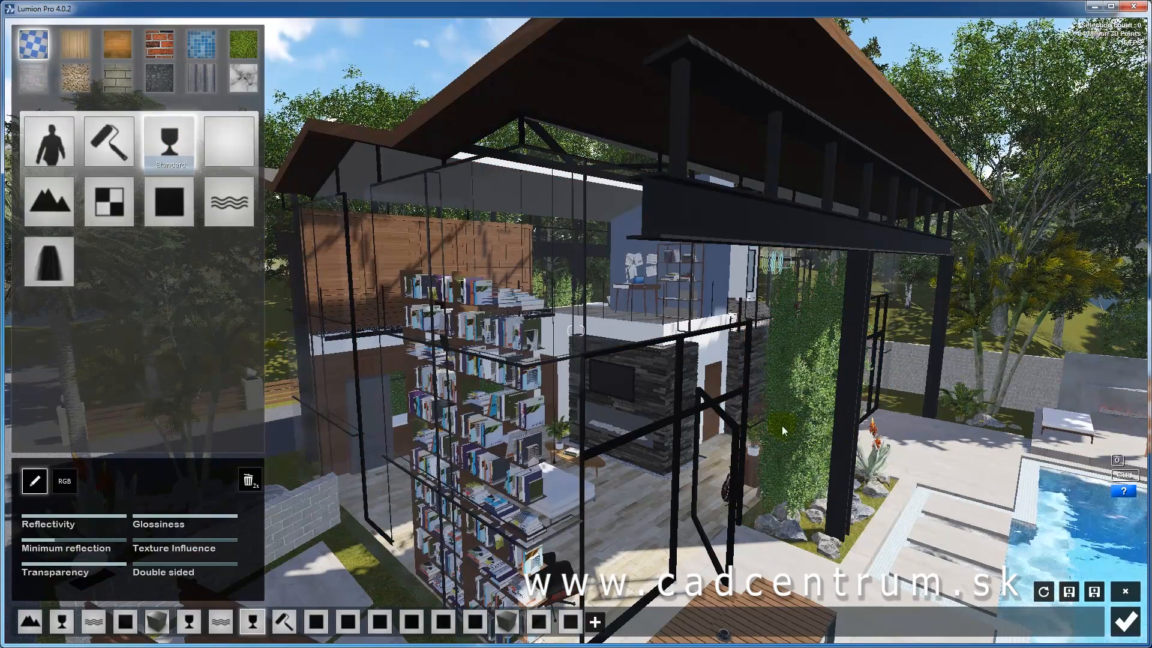
pyautogui.click(117, 150)
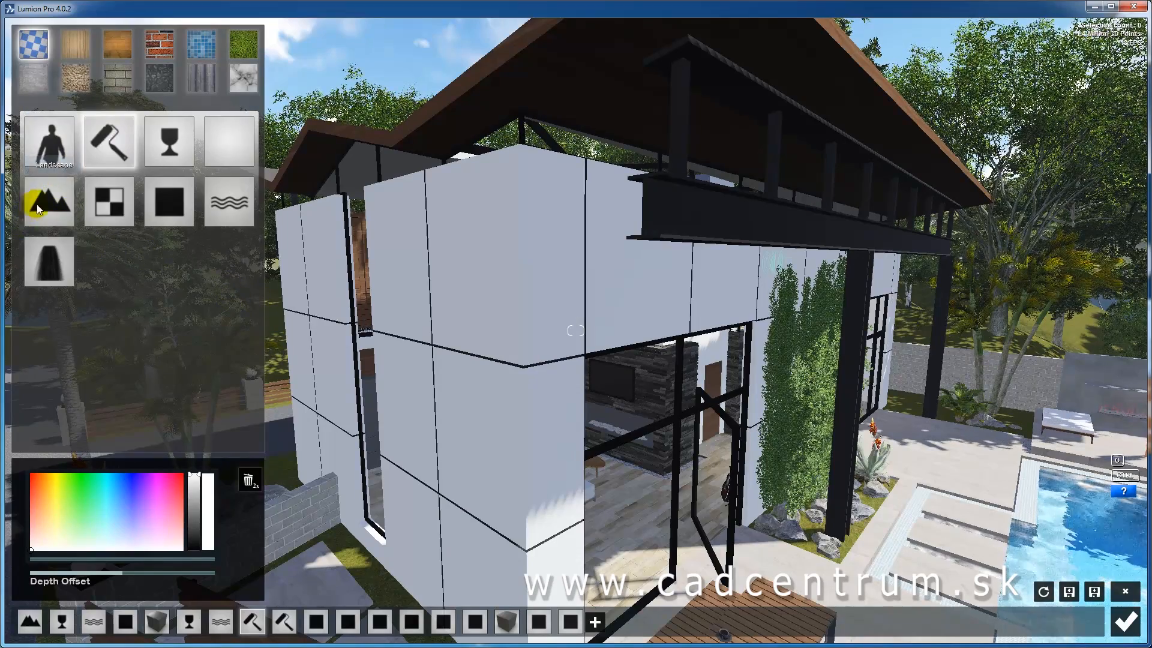
pyautogui.click(232, 144)
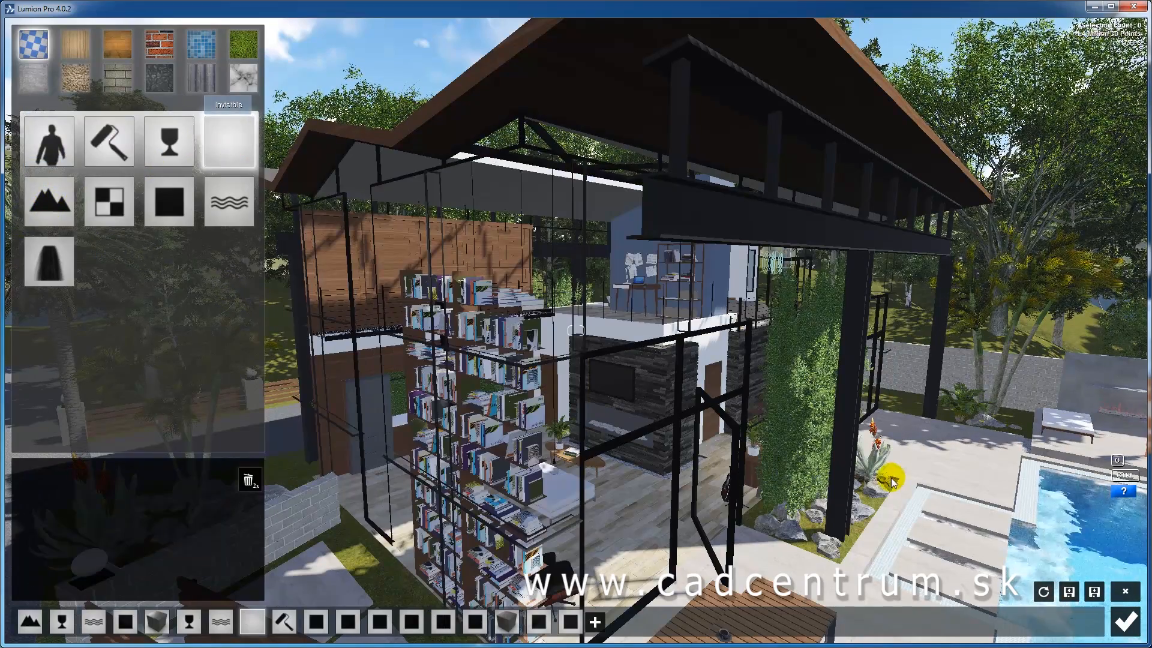
pyautogui.click(161, 144)
pyautogui.click(176, 196)
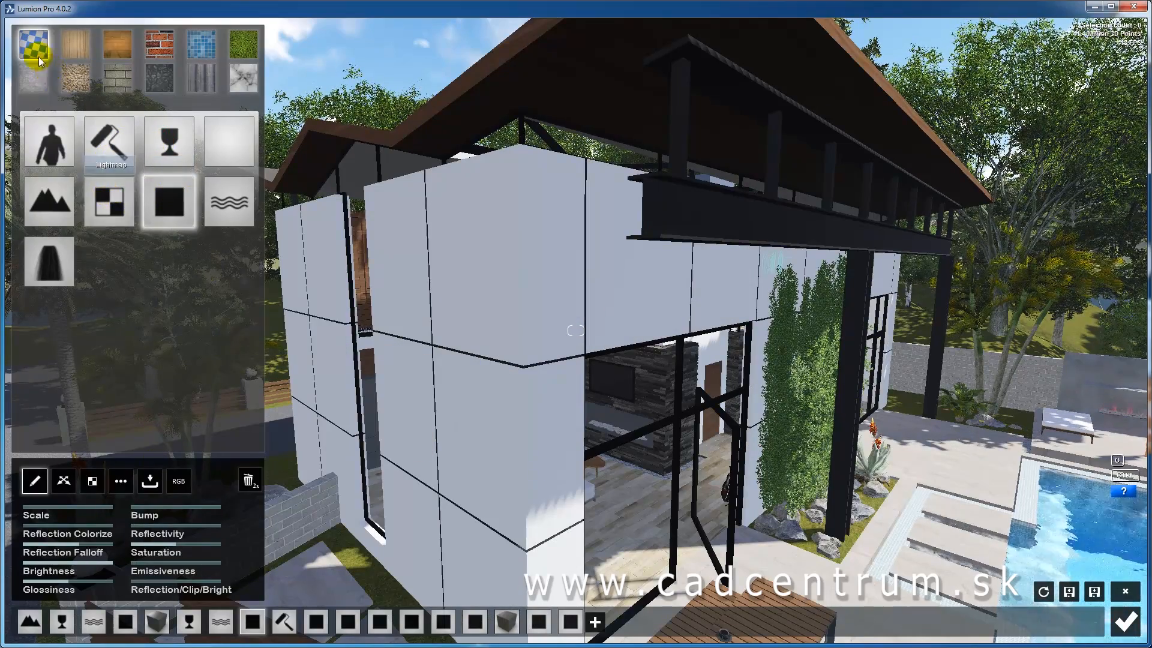
# - Try the concrete block, coarse aggregate, ribbed and board-marked concrete materials on the facade walls
pyautogui.click(37, 79)
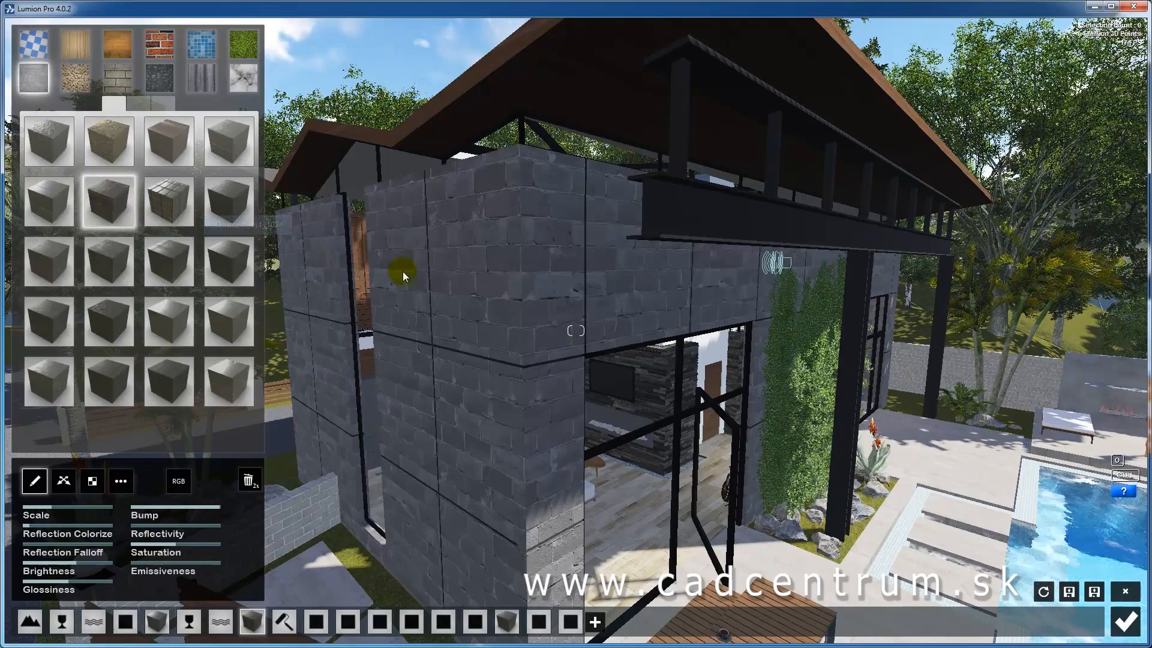
pyautogui.click(108, 141)
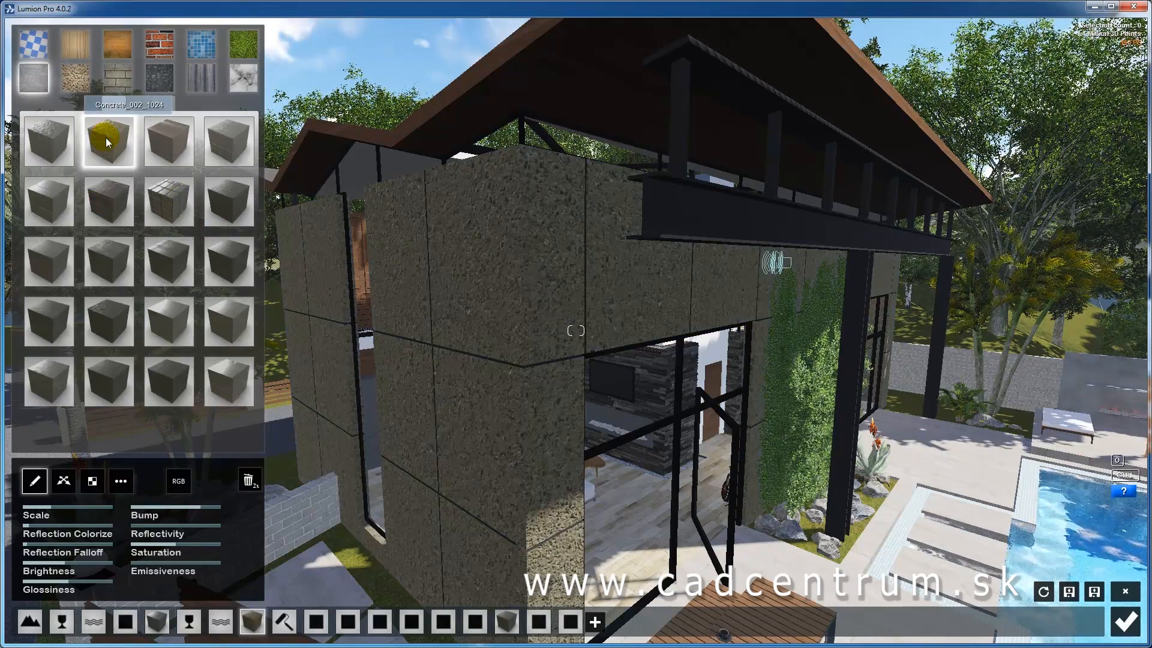
pyautogui.click(169, 141)
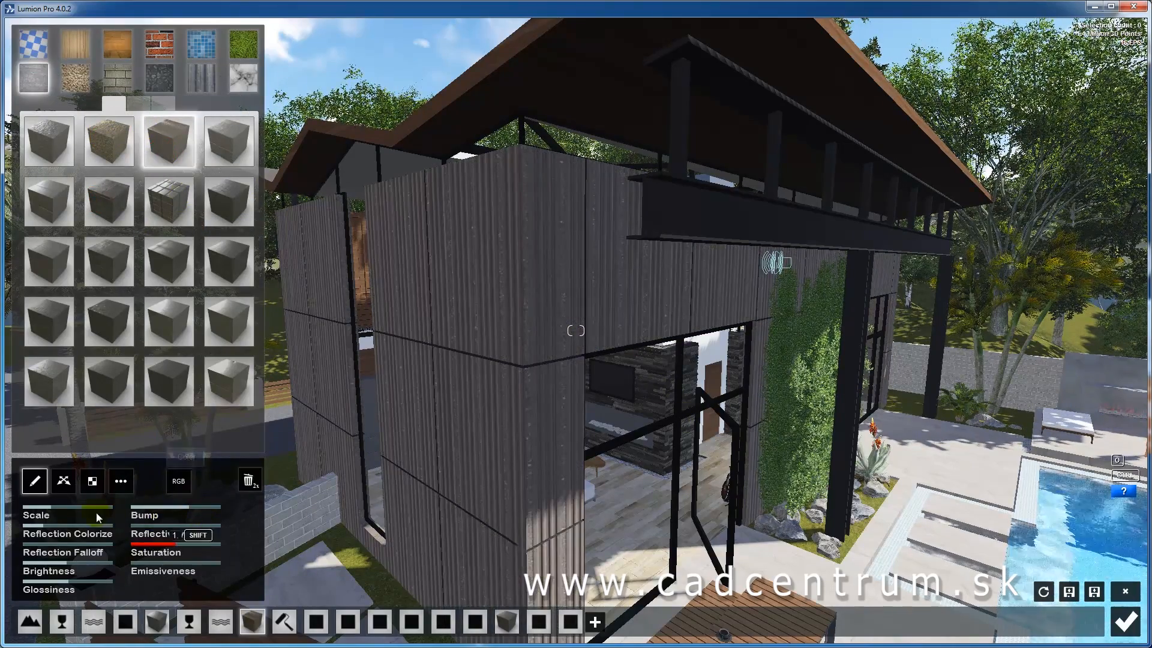
pyautogui.moveTo(47, 508); pyautogui.dragTo(47, 509)
pyautogui.click(236, 154)
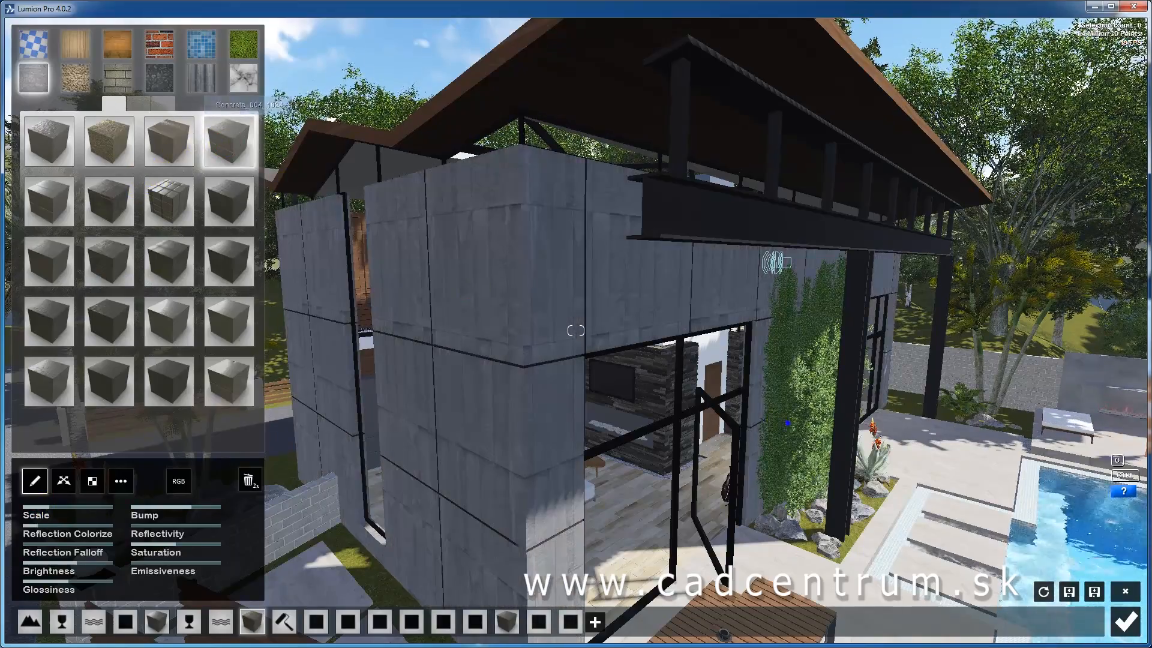
# - Cover the facade walls with the smooth concrete that has tie holes and set its Scale to 0.5
pyautogui.scroll(-5, 600, 347)
pyautogui.click(229, 384)
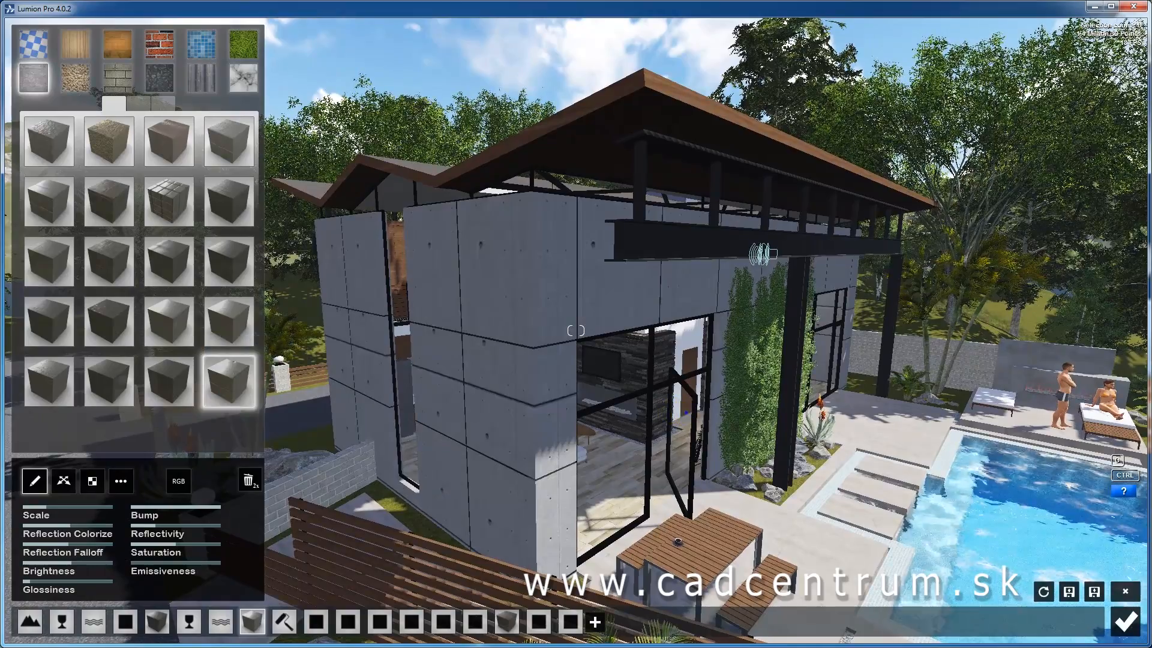
pyautogui.scroll(5, 576, 330)
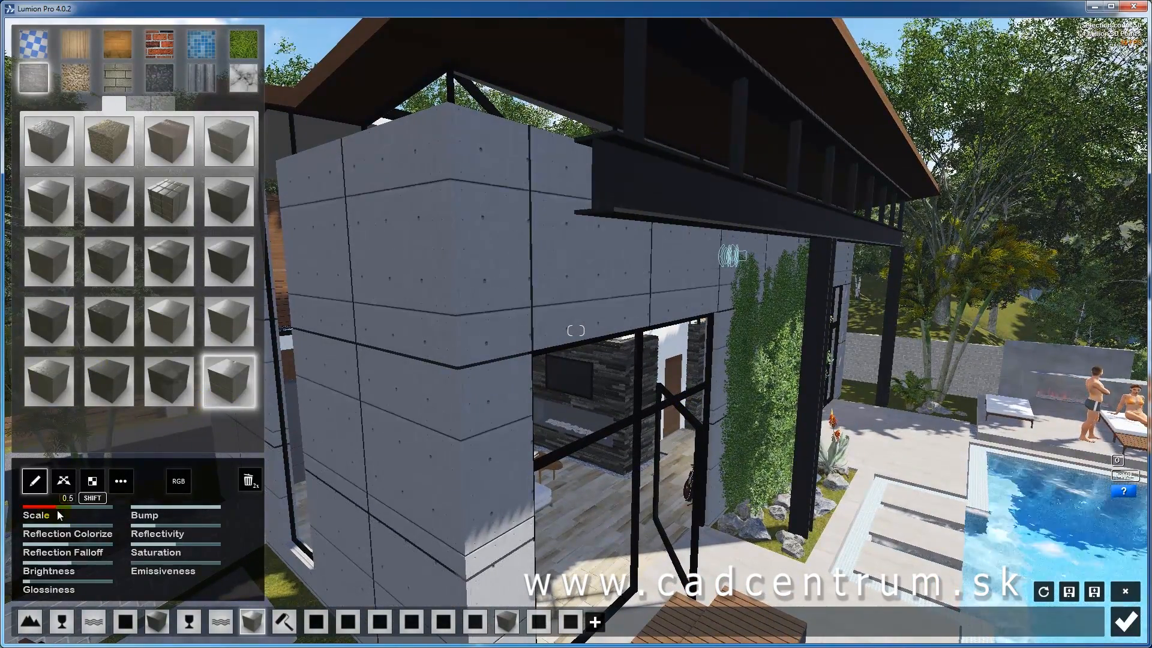
pyautogui.moveTo(59, 510); pyautogui.dragTo(57, 510)
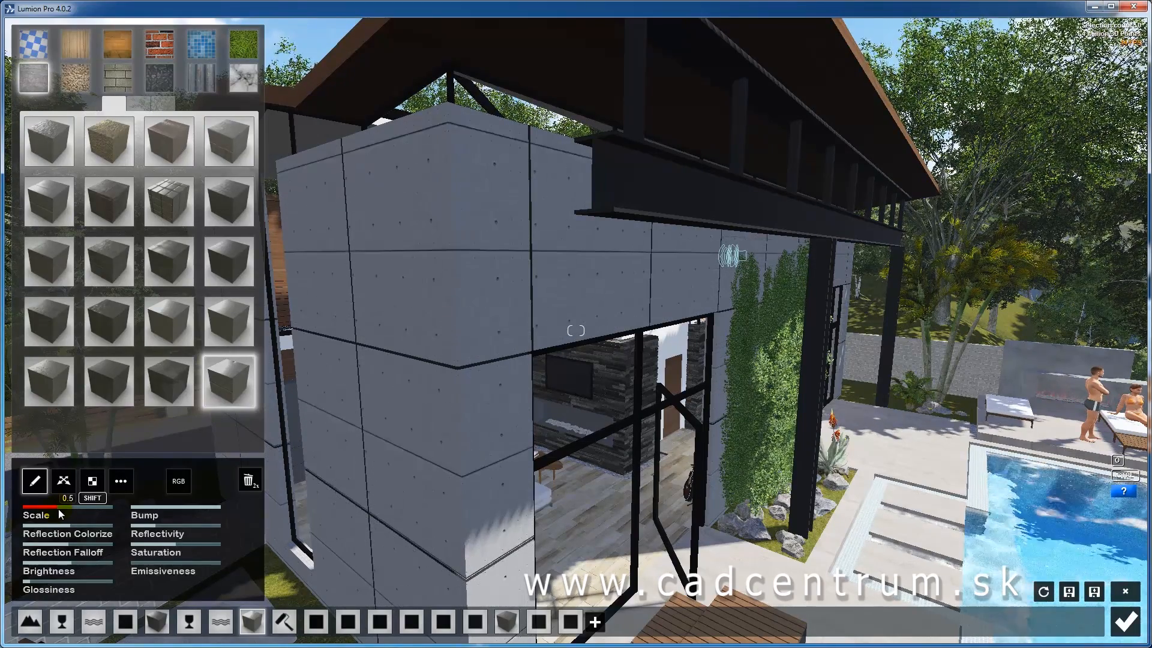
# - View the concrete facade and the pool from the sun lounger terrace
pyautogui.press('s')
pyautogui.press('d')
pyautogui.moveTo(576, 331); pyautogui.dragTo(629, 401, button='right')
pyautogui.press('w')
pyautogui.press('a')
pyautogui.press('d')
pyautogui.press('w')
pyautogui.press('s')
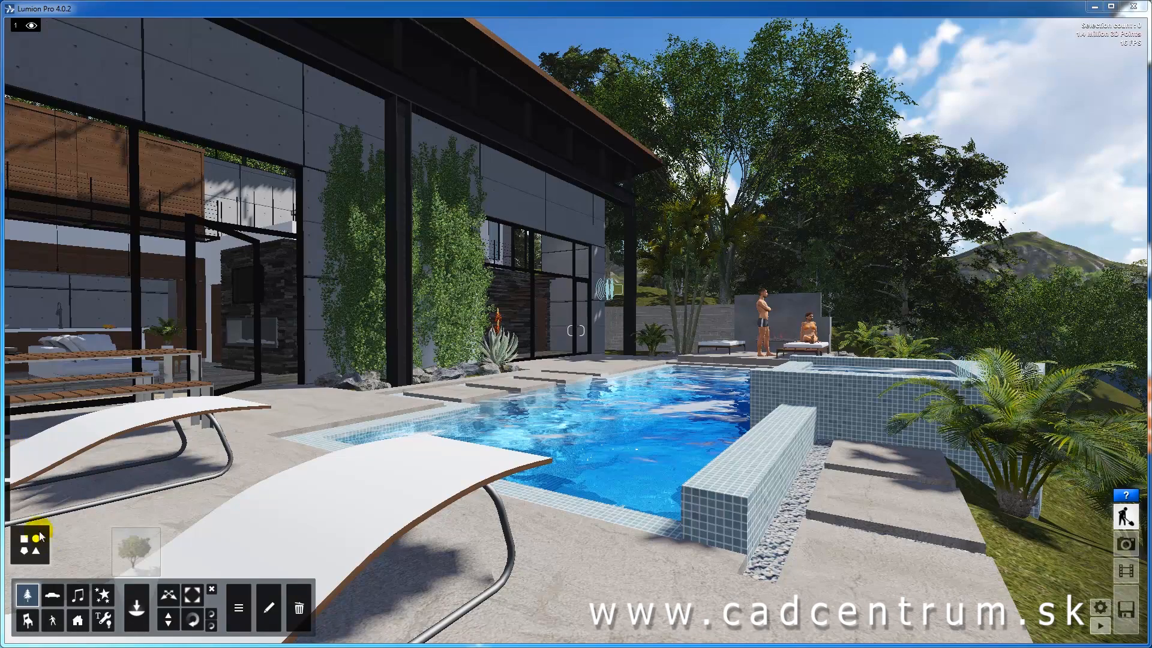
# - Browse the grass, plants, flowers, cactus, rocks and tree cluster categories of the Nature Library
pyautogui.click(25, 545)
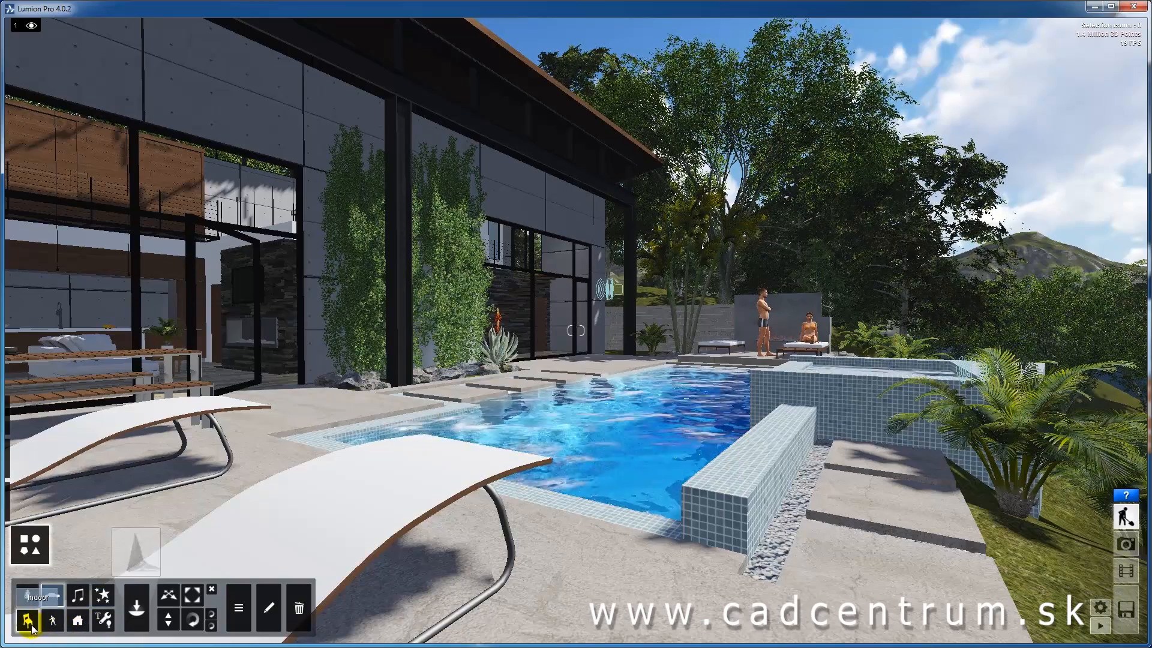
pyautogui.click(27, 596)
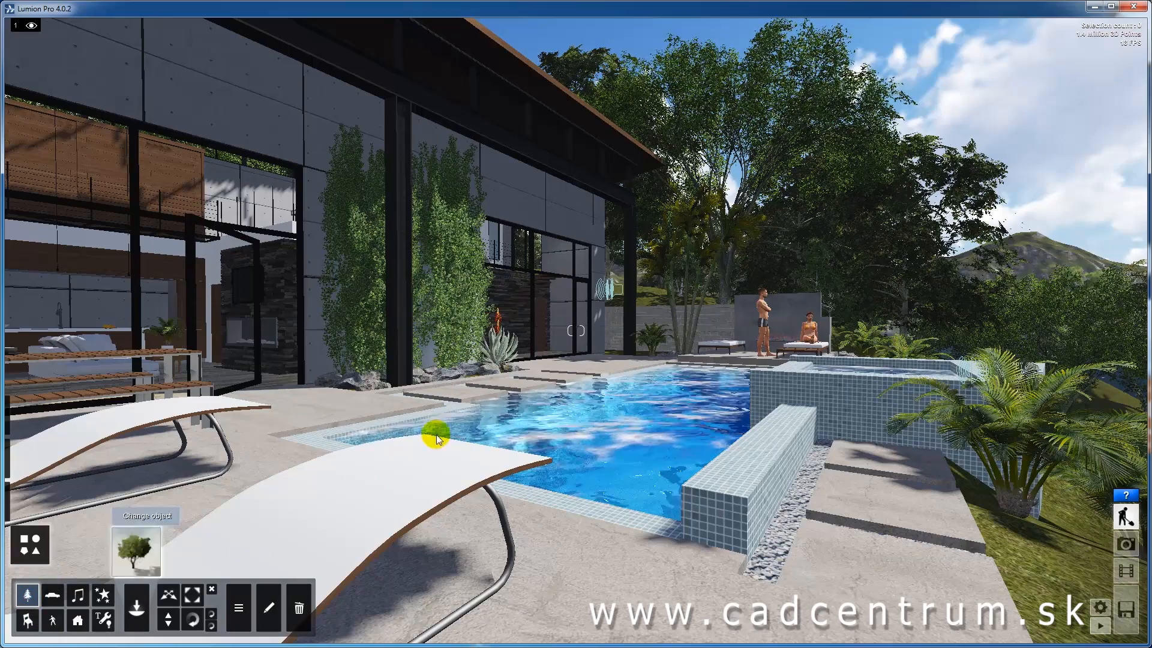
pyautogui.click(142, 550)
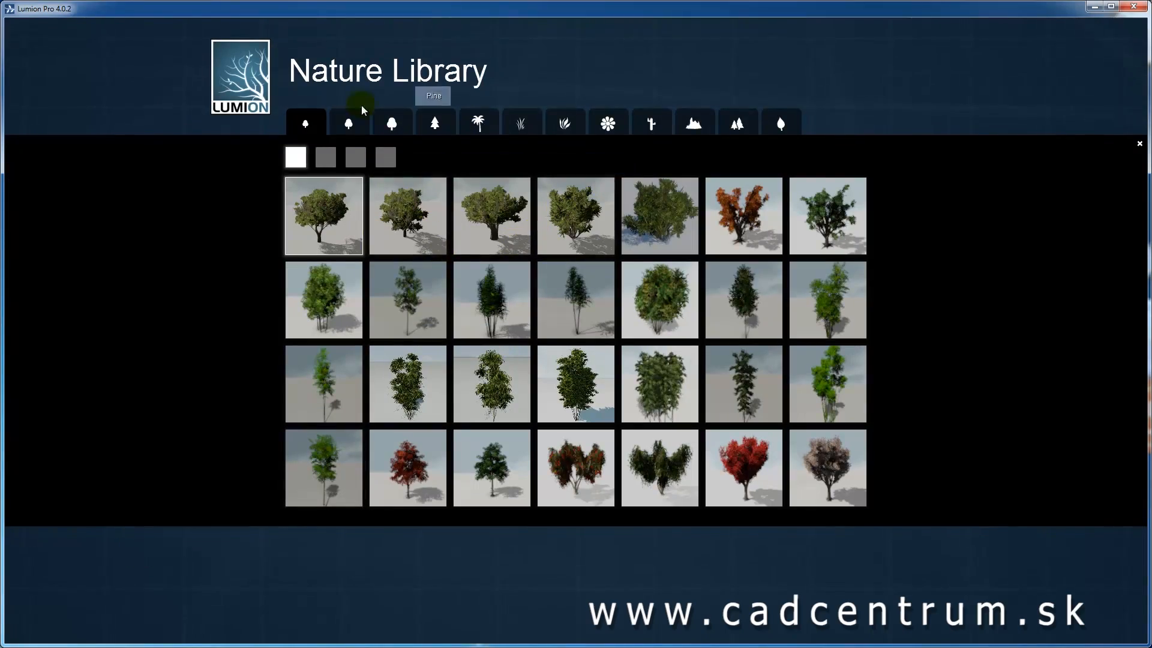
pyautogui.click(531, 126)
pyautogui.click(561, 125)
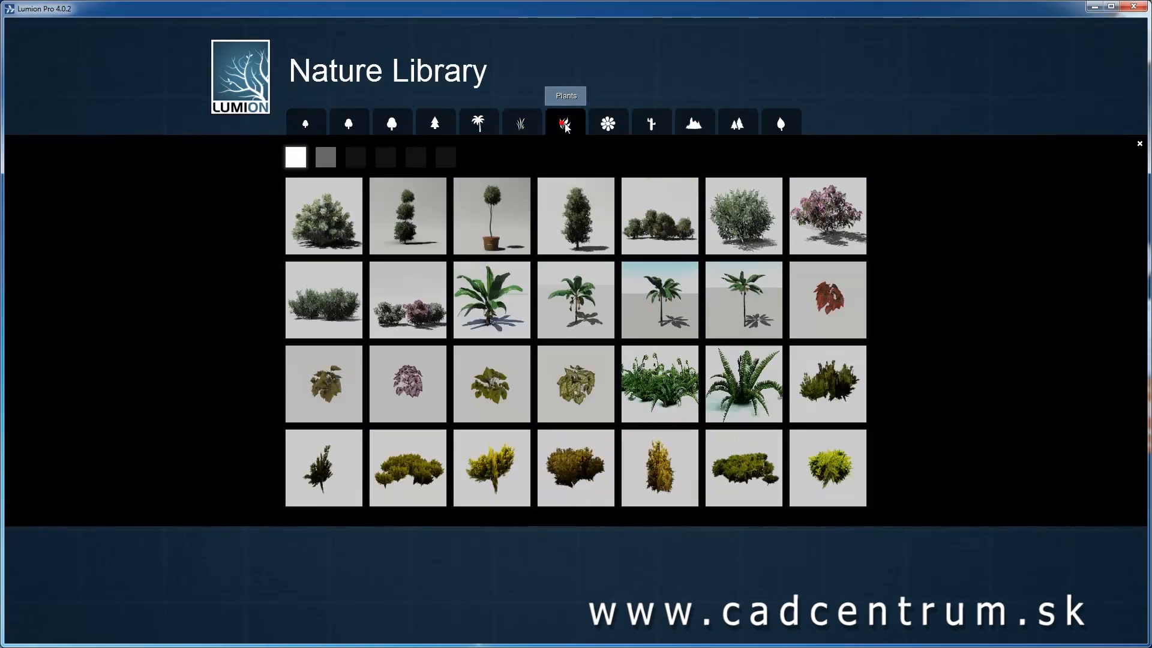
pyautogui.click(618, 125)
pyautogui.click(653, 125)
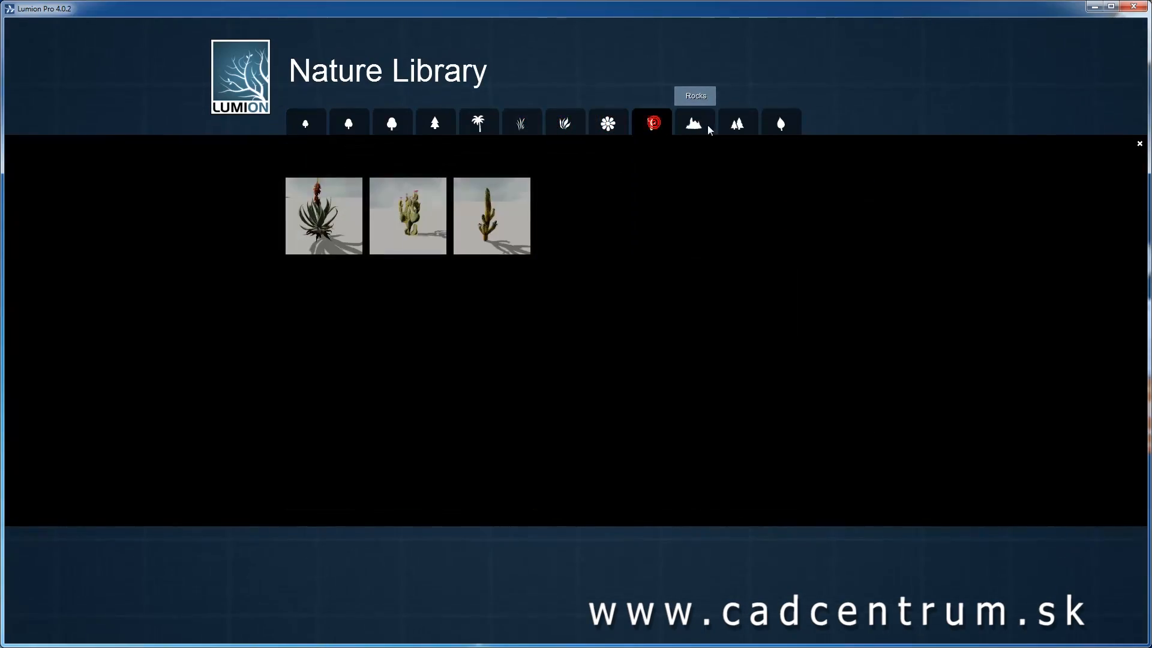
pyautogui.click(696, 124)
pyautogui.click(739, 125)
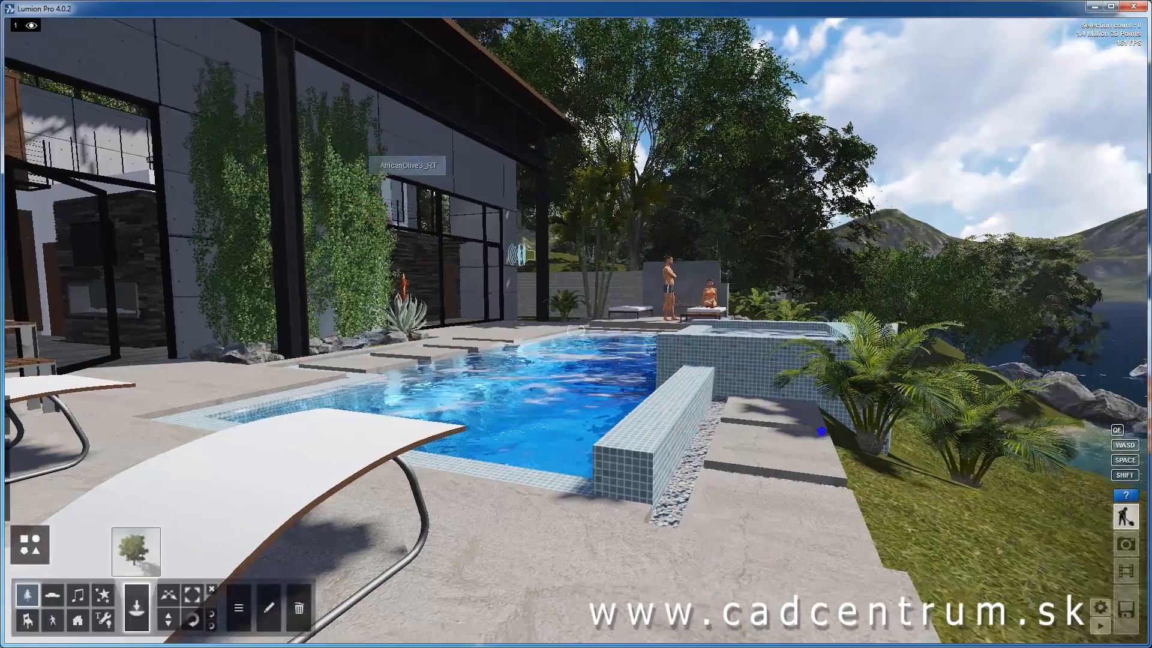
# - Place an AfricanOlive3_RT tree on the grassy slope above the beach
pyautogui.press('w')
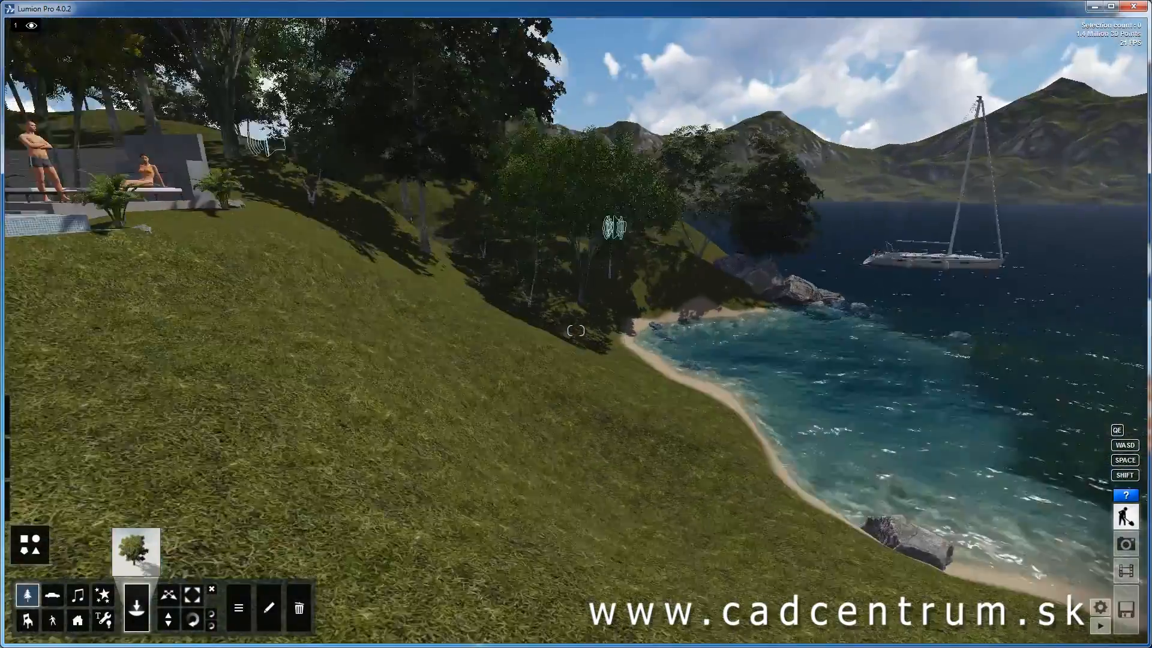
pyautogui.moveTo(936, 420); pyautogui.dragTo(804, 426, button='right')
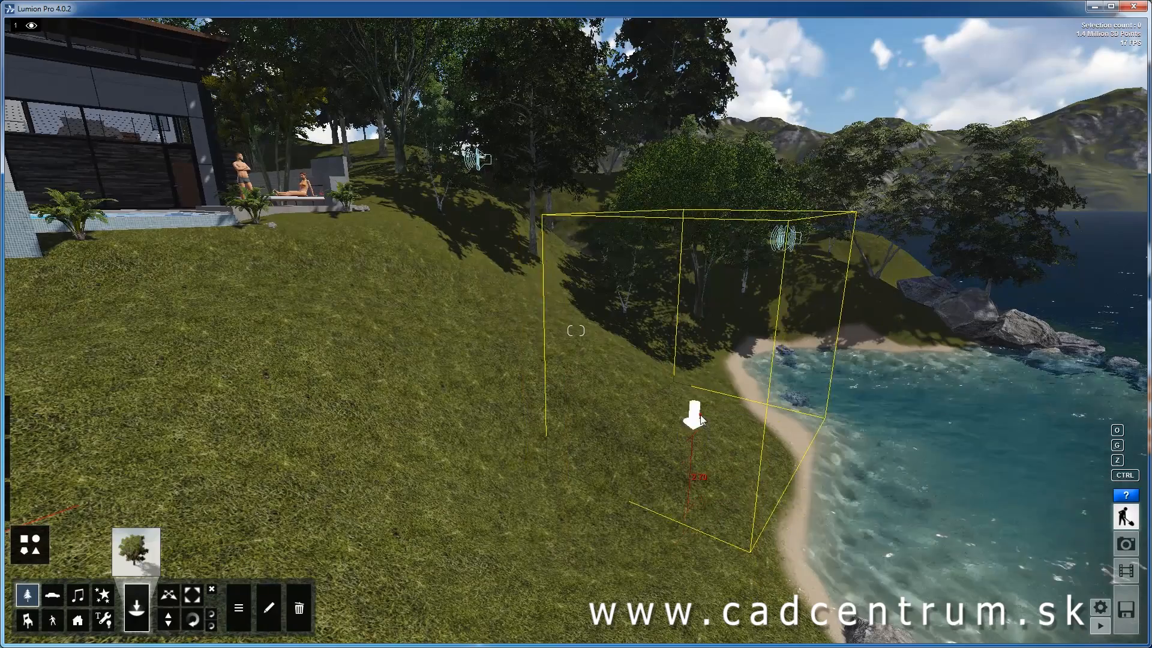
pyautogui.click(699, 414)
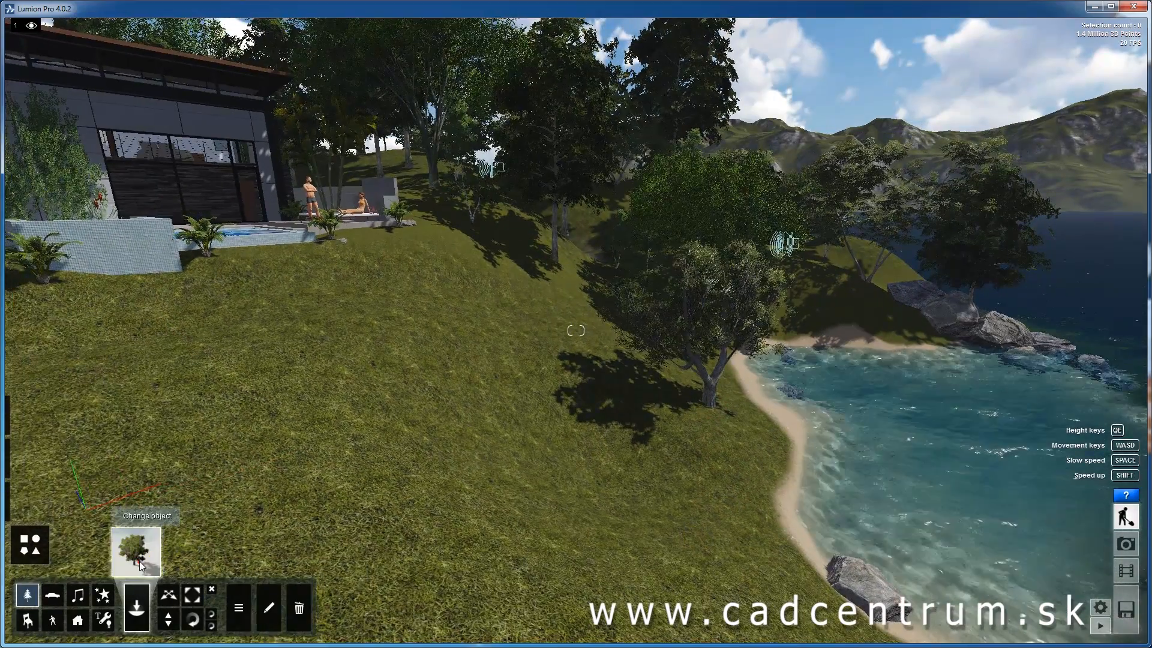
# - Choose the larger African olive tree with the thick trunk and place it near the shoreline
pyautogui.click(140, 560)
pyautogui.click(520, 210)
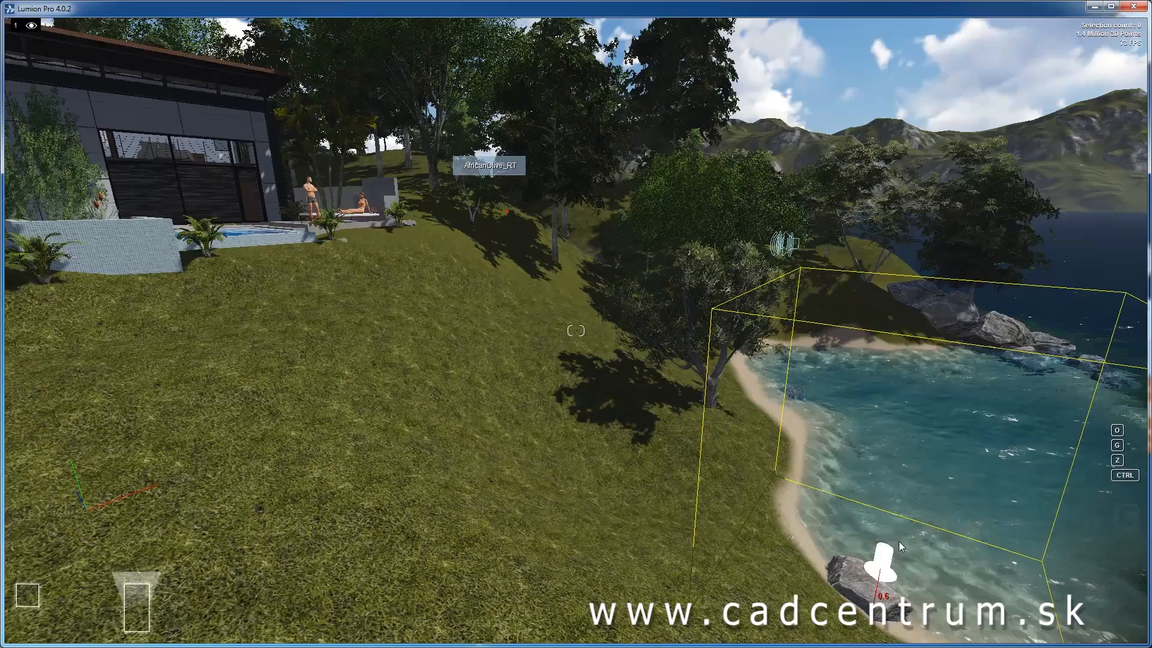
pyautogui.click(732, 561)
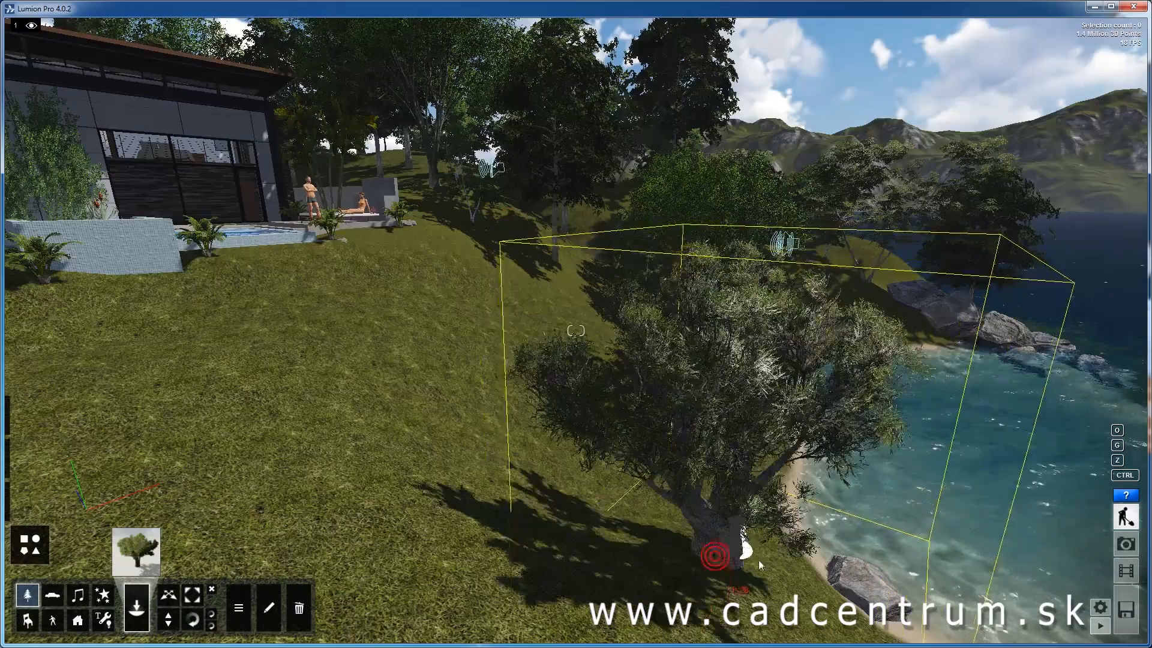
# - Move the large olive tree near the shore, rotate it and make it smaller
pyautogui.press('s')
pyautogui.press('a')
pyautogui.click(172, 600)
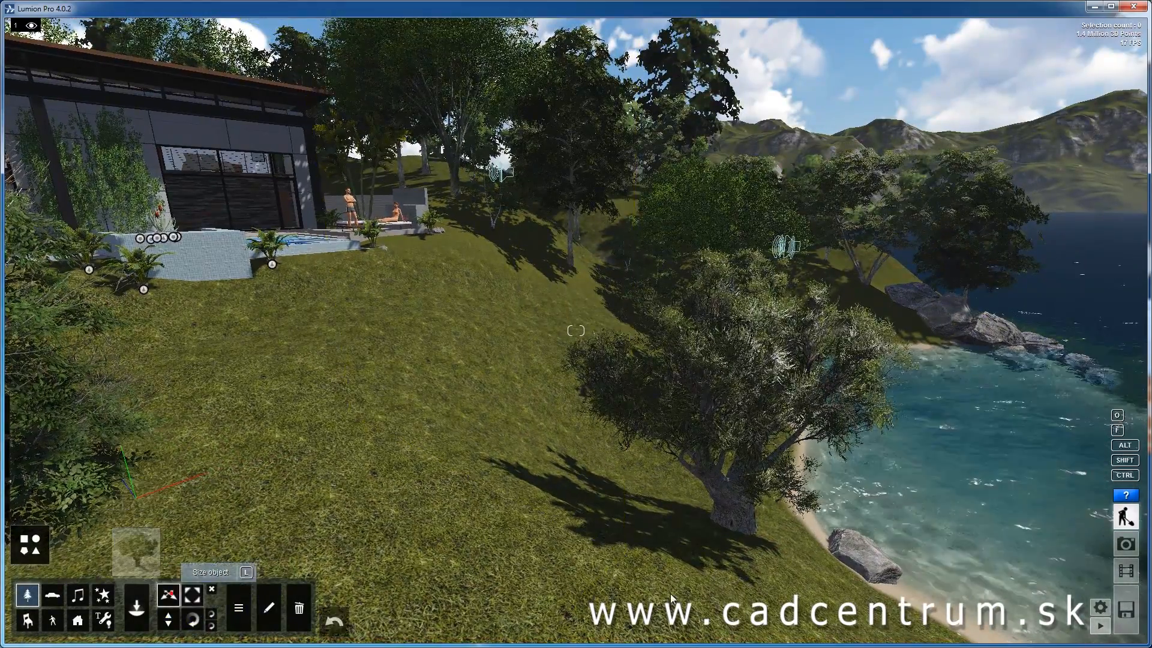
pyautogui.moveTo(731, 524); pyautogui.dragTo(807, 567)
pyautogui.click(191, 623)
pyautogui.click(193, 595)
pyautogui.moveTo(714, 515); pyautogui.dragTo(739, 517)
pyautogui.click(169, 595)
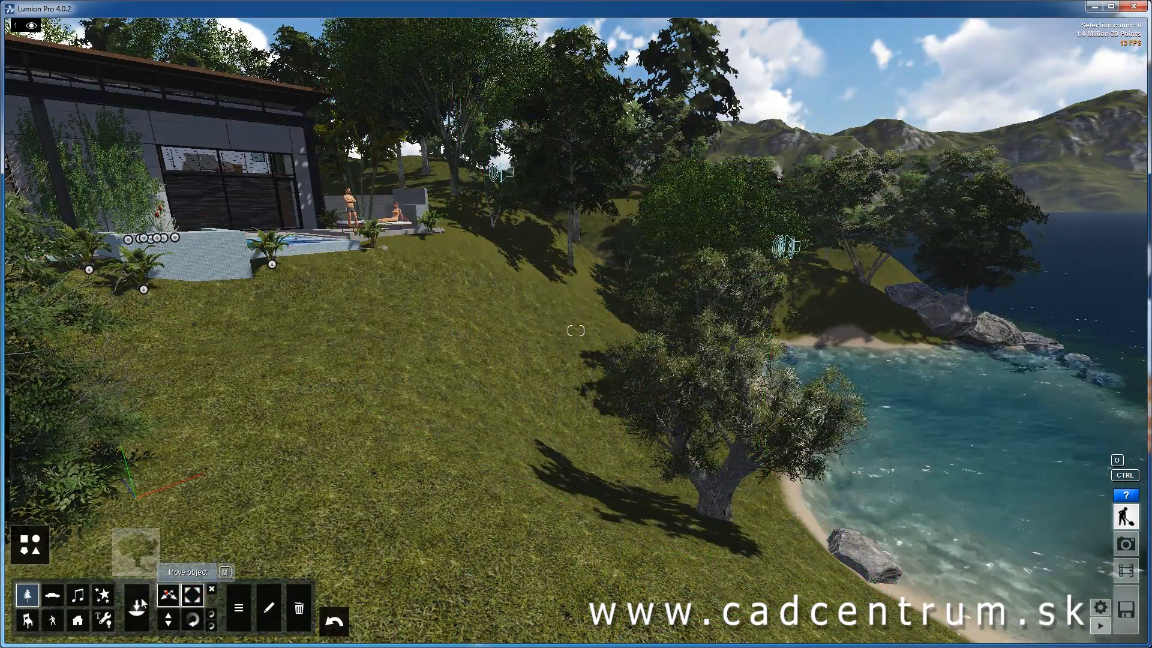
# - Place three Bamboo1_RT trees in a row on the grassy slope below the house
pyautogui.click(136, 551)
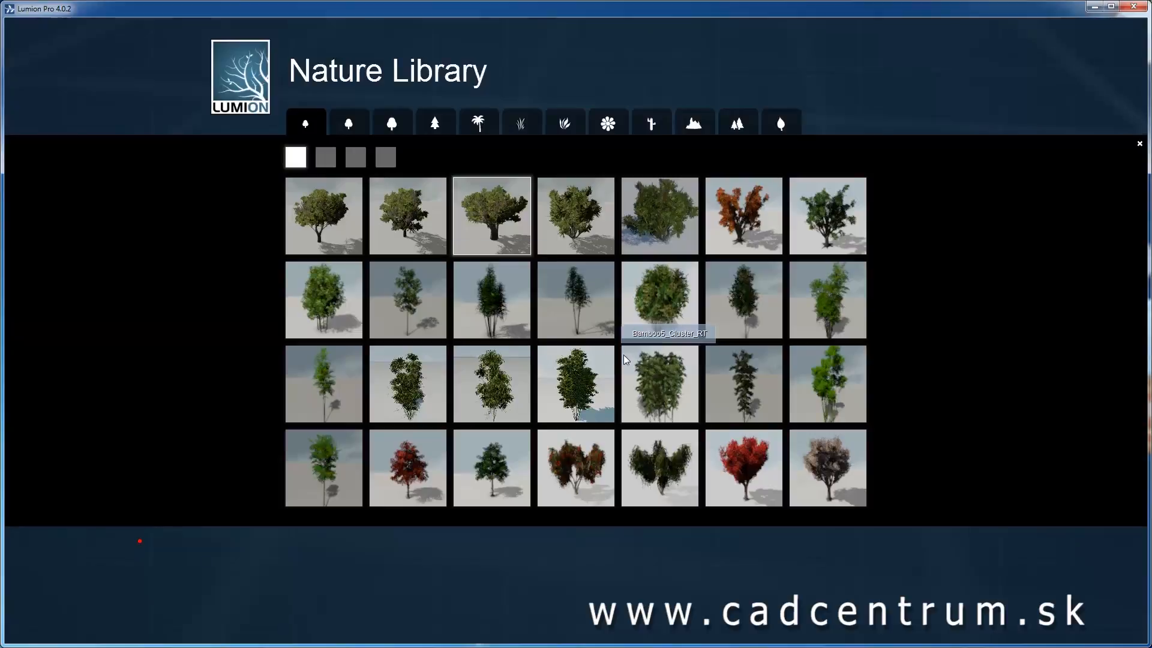
pyautogui.click(407, 295)
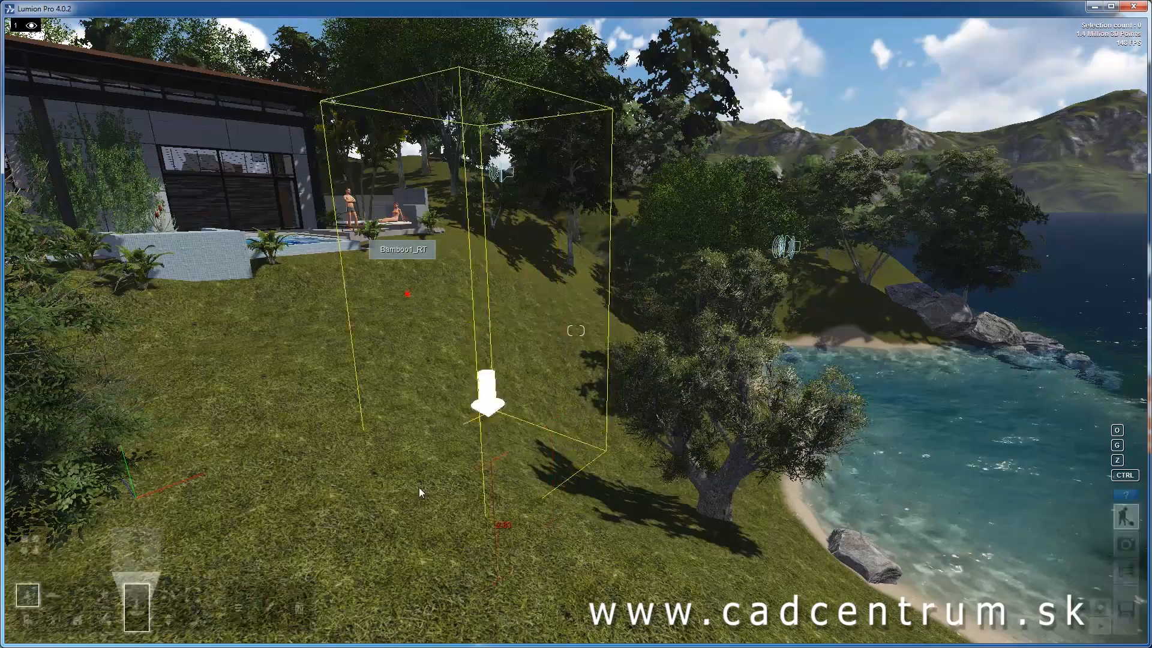
pyautogui.click(314, 498)
pyautogui.moveTo(486, 494); pyautogui.dragTo(492, 390, button='right')
pyautogui.press('s')
pyautogui.click(517, 367)
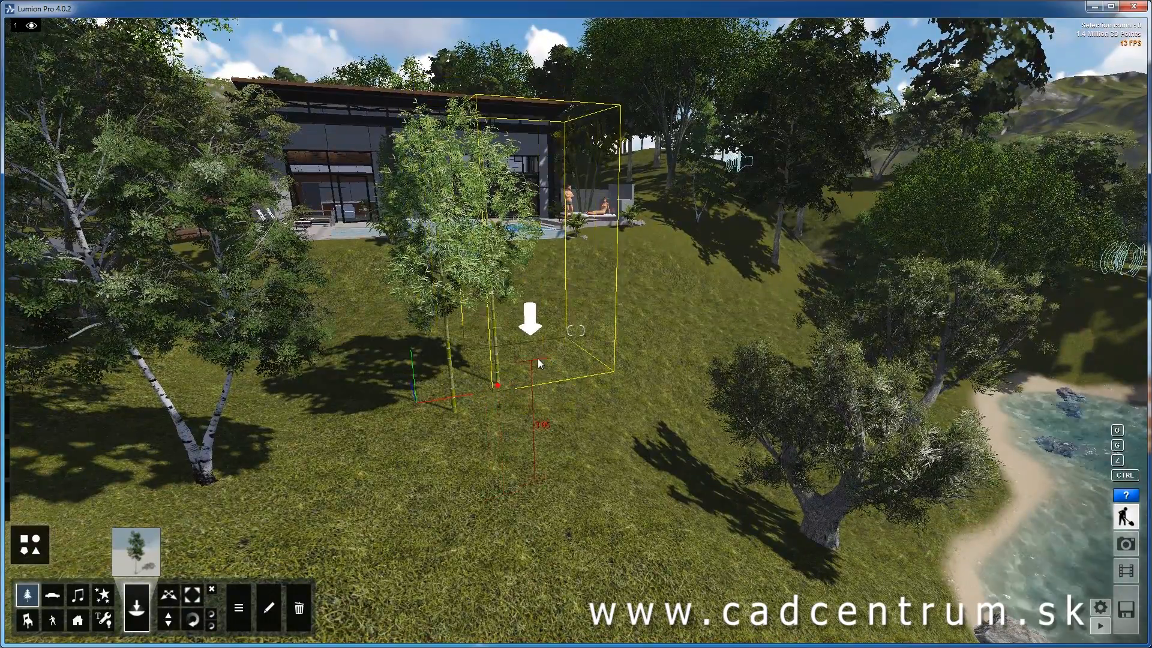
pyautogui.click(562, 348)
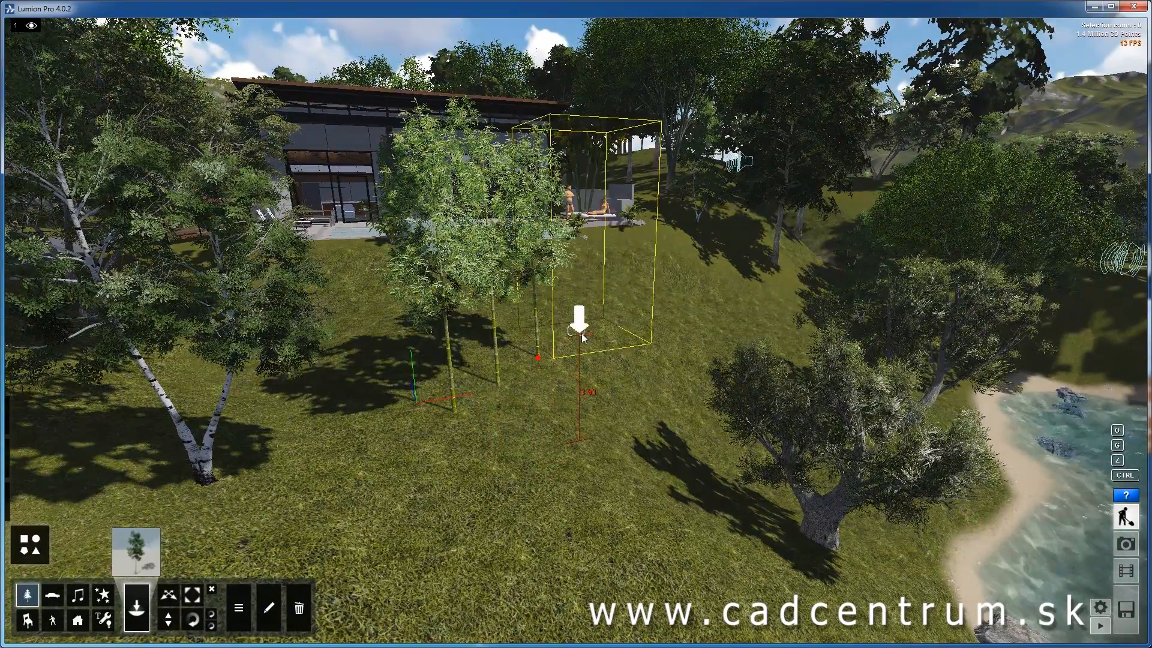
# - Place more bamboo trees around the row on the grassy slope and select the whole bamboo group
pyautogui.click(610, 312)
pyautogui.click(541, 408)
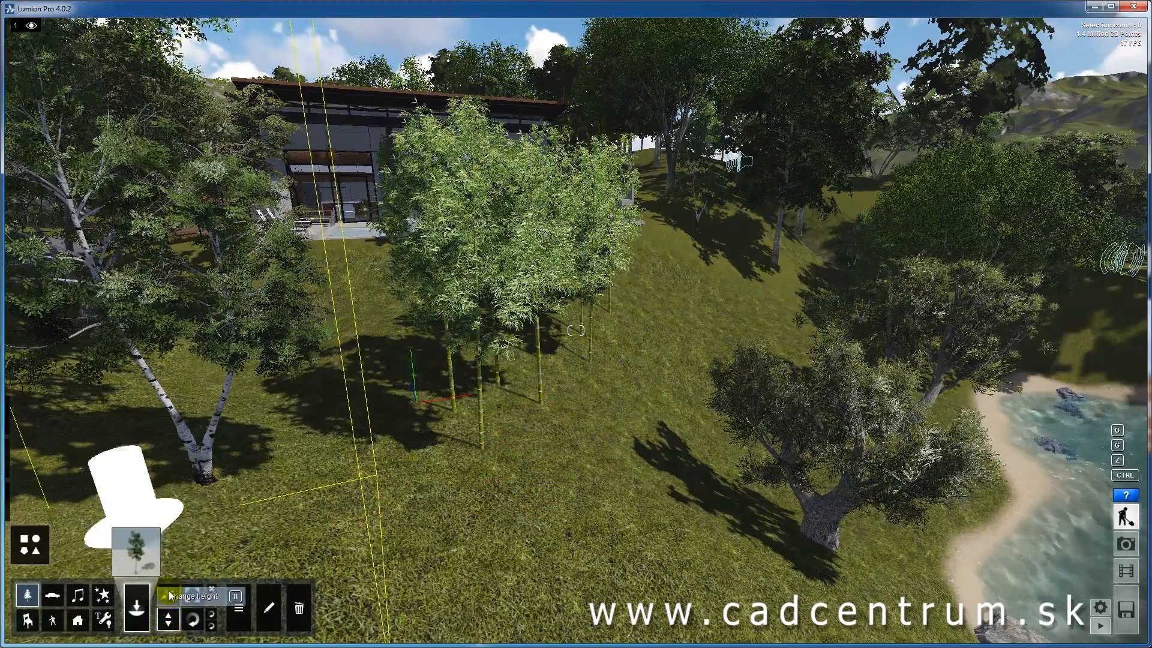
pyautogui.click(194, 595)
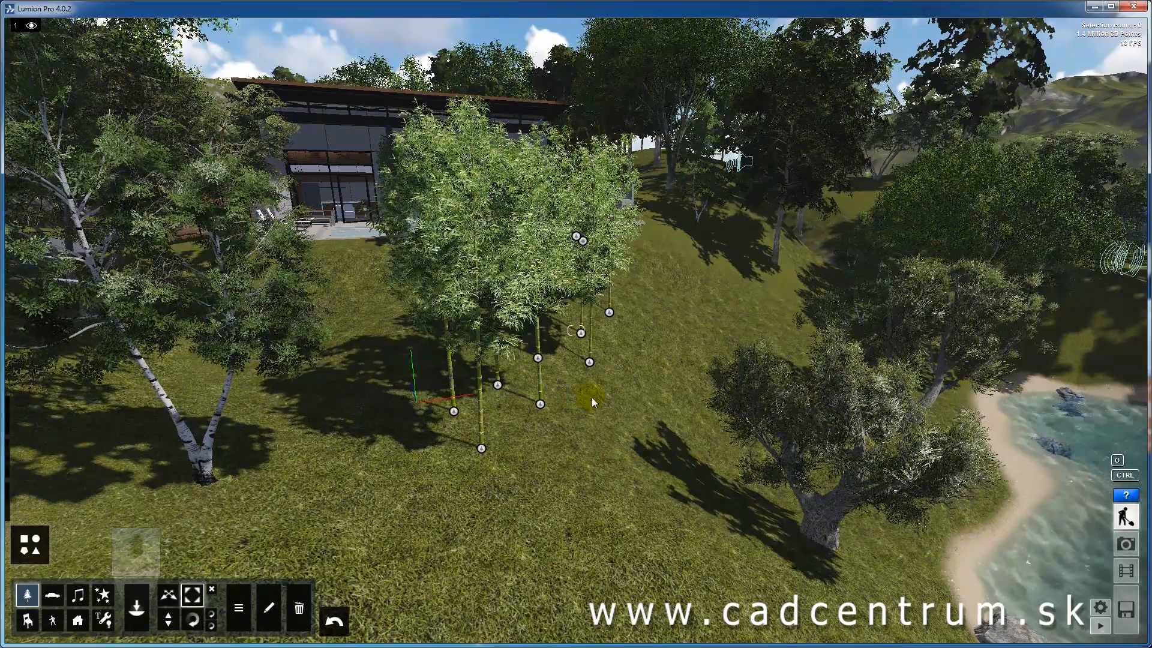
pyautogui.keyDown('ctrl'); pyautogui.moveTo(632, 484); pyautogui.dragTo(469, 299); pyautogui.keyUp('ctrl')
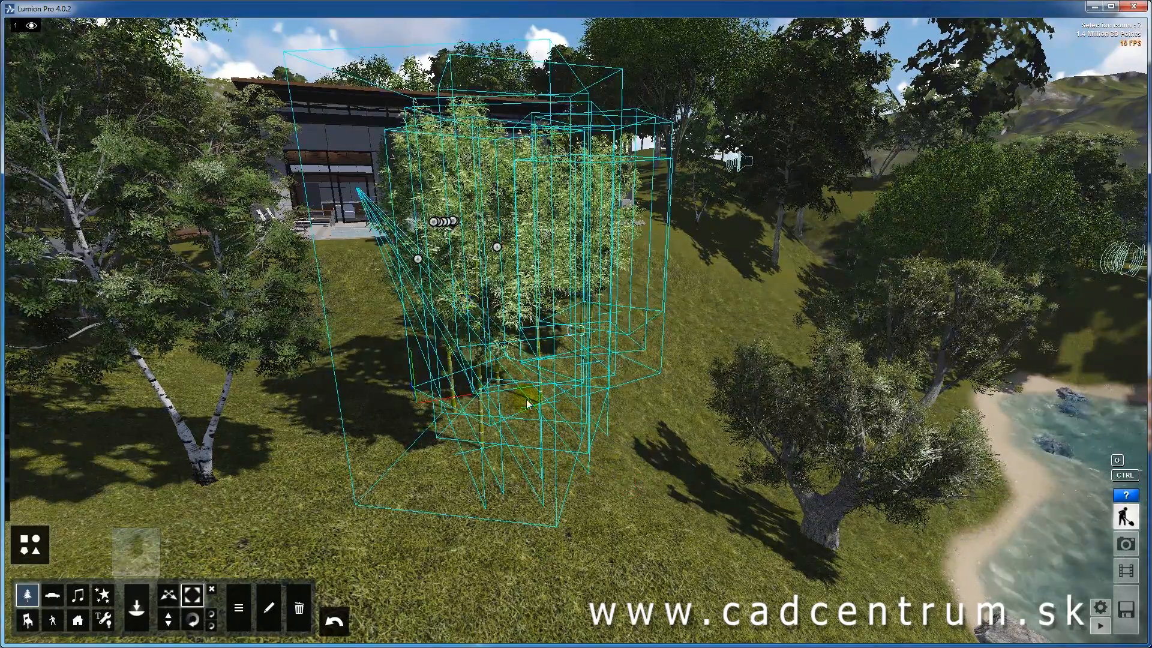
# - Randomize the rotation and scale of the selected bamboo trees with 30% scale, and deselect all of them
pyautogui.click(241, 609)
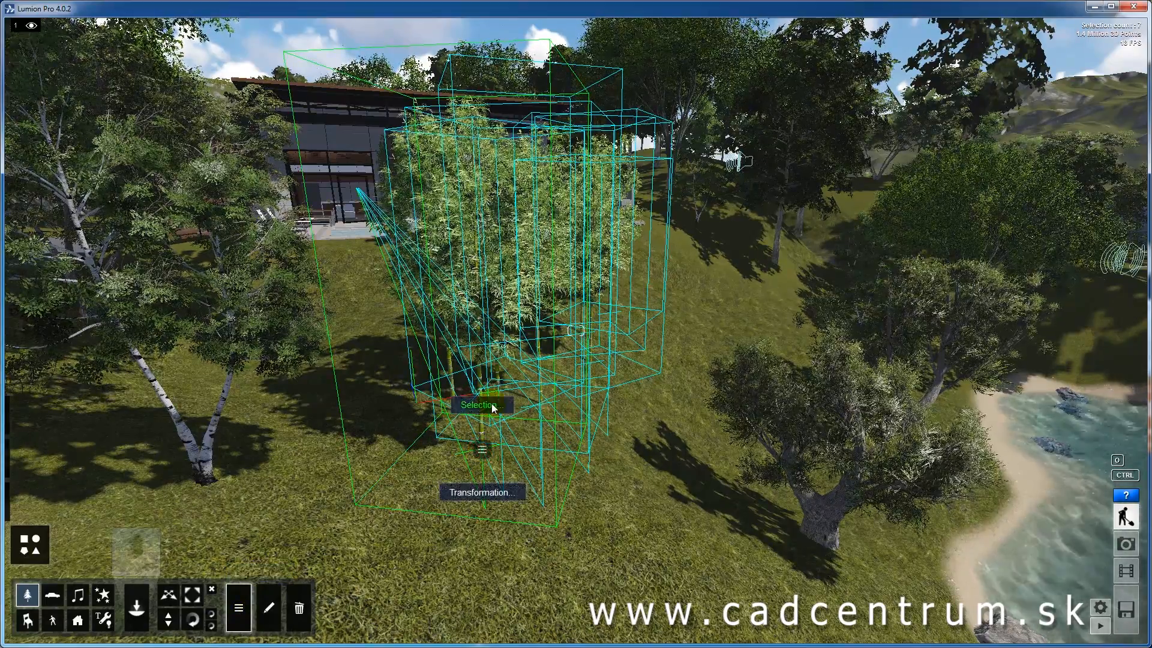
pyautogui.click(484, 493)
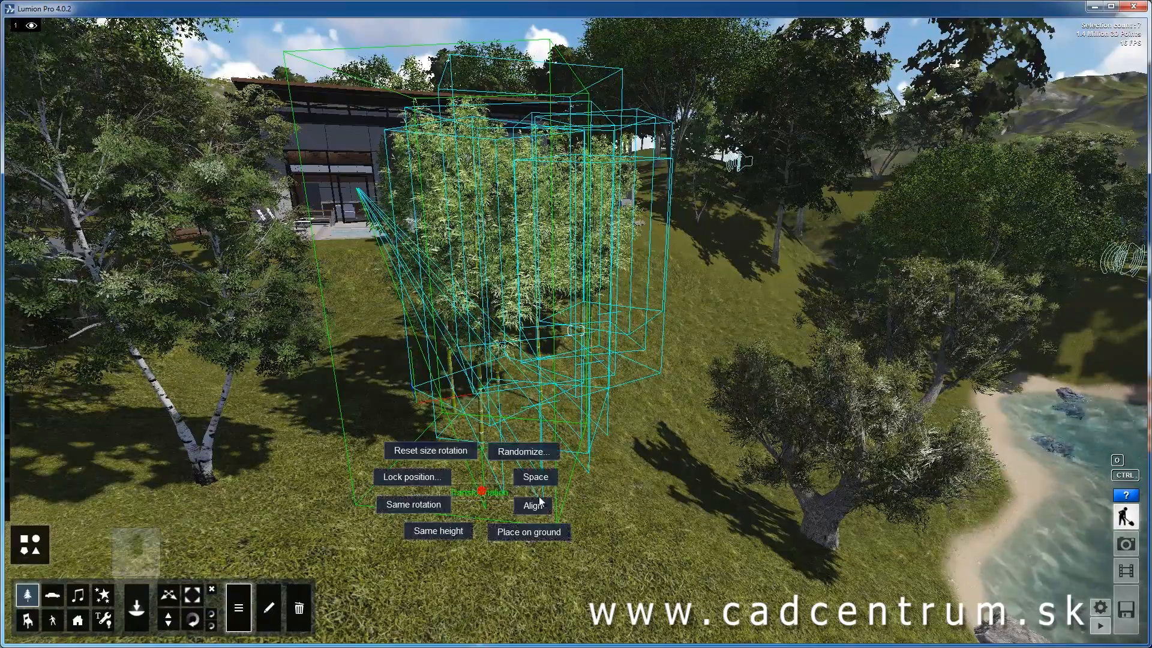
pyautogui.click(534, 453)
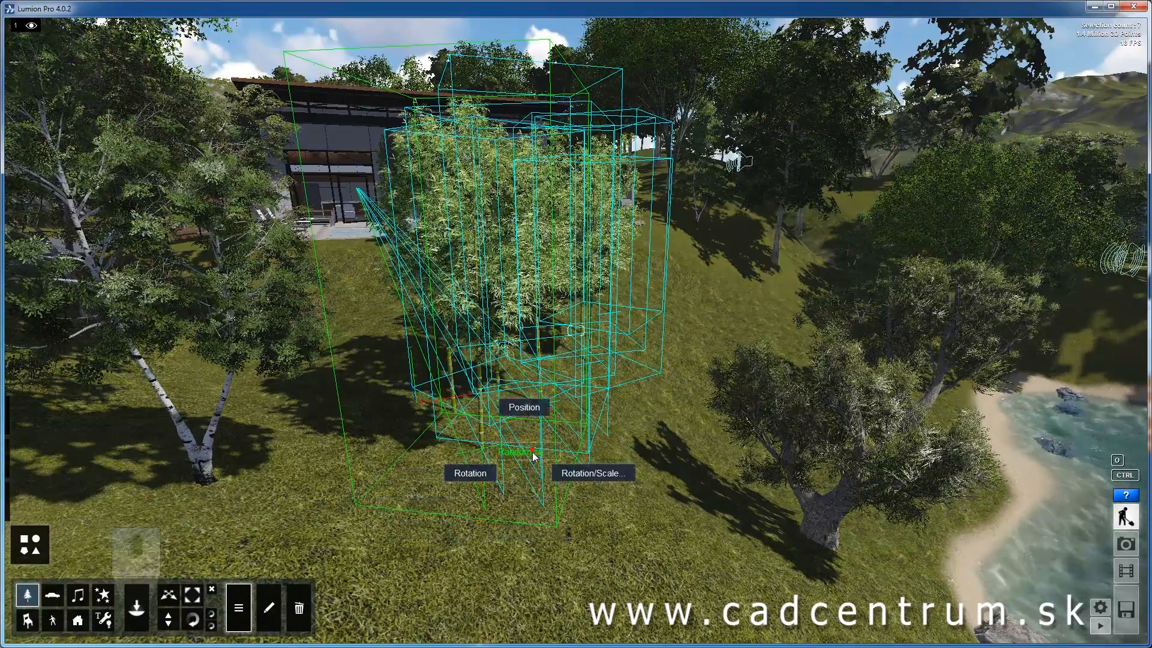
pyautogui.click(592, 473)
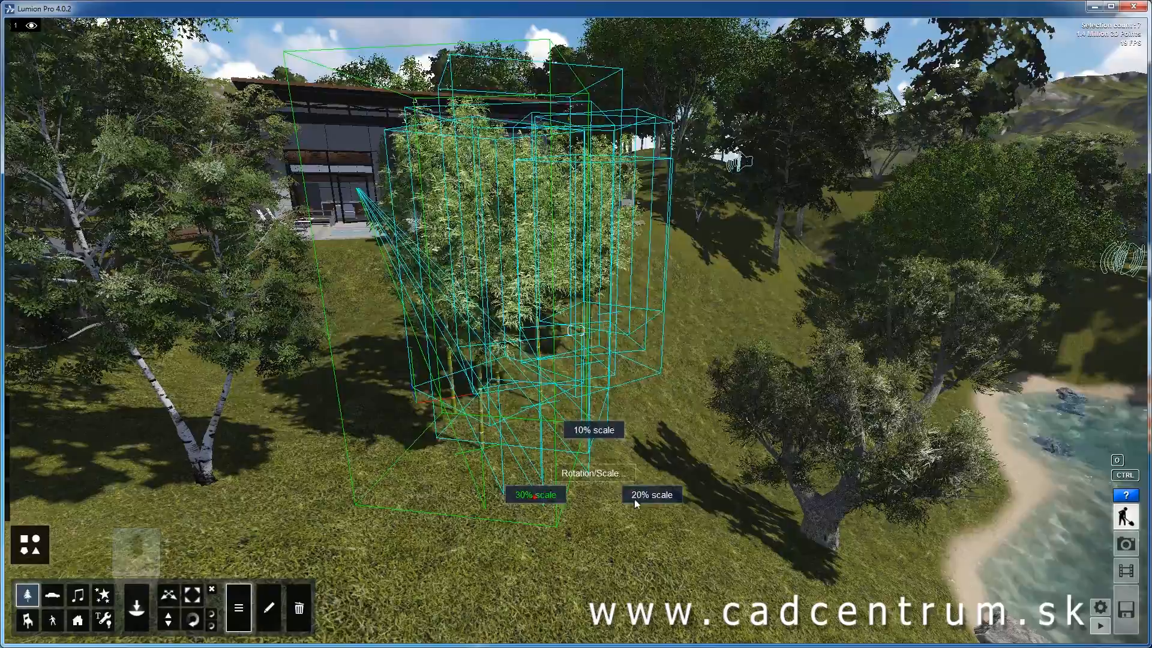
pyautogui.click(534, 495)
pyautogui.moveTo(624, 495); pyautogui.dragTo(594, 525, button='right')
pyautogui.press('w')
pyautogui.press('d')
pyautogui.press('s')
pyautogui.press('a')
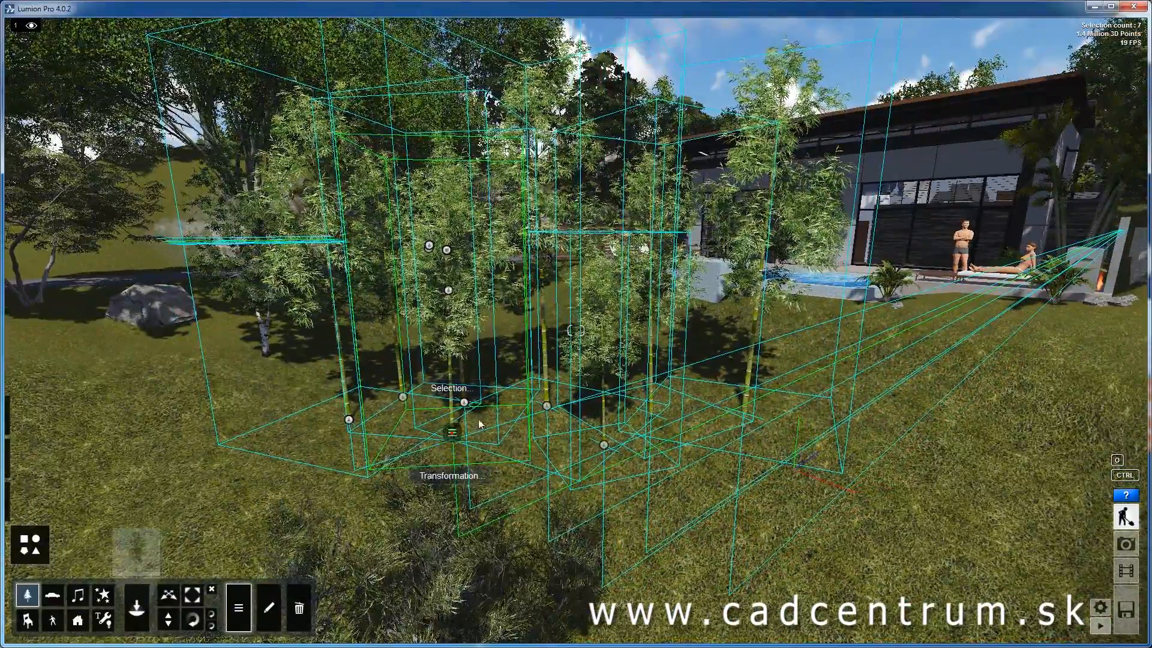
pyautogui.click(484, 395)
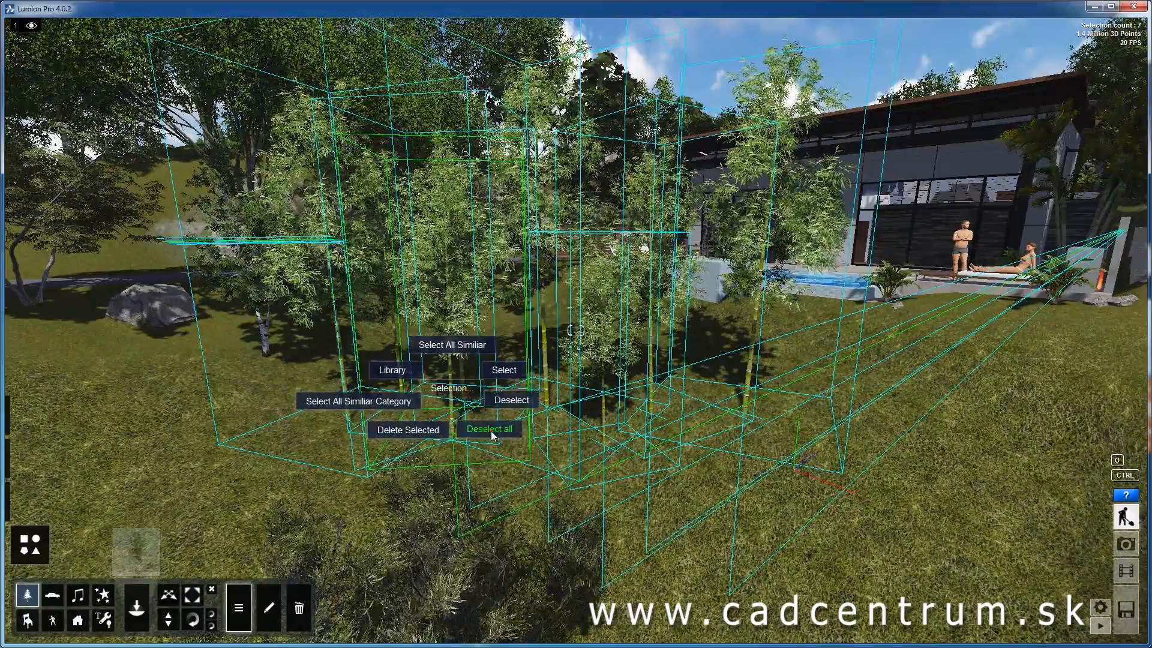
pyautogui.click(490, 431)
# - Edit the foreground bamboo tree's properties, shifting its green selection hue to golden orange and raising the green selection saturation
pyautogui.moveTo(553, 480); pyautogui.dragTo(553, 480, button='right')
pyautogui.press('w')
pyautogui.press('a')
pyautogui.press('w')
pyautogui.press('d')
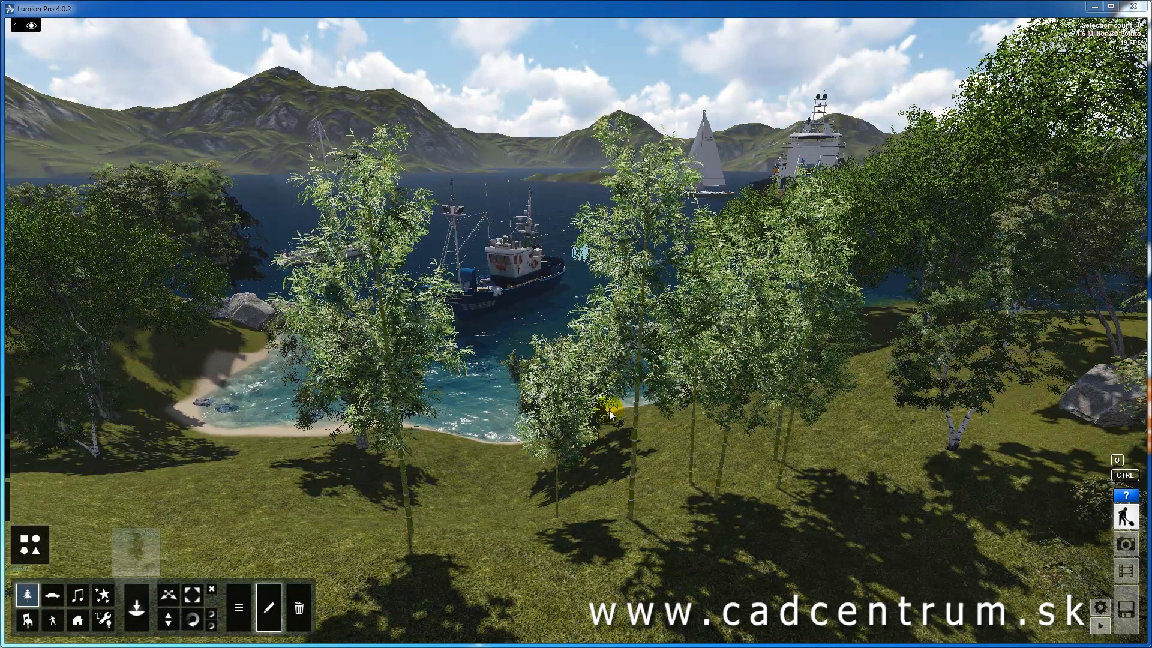
pyautogui.click(269, 609)
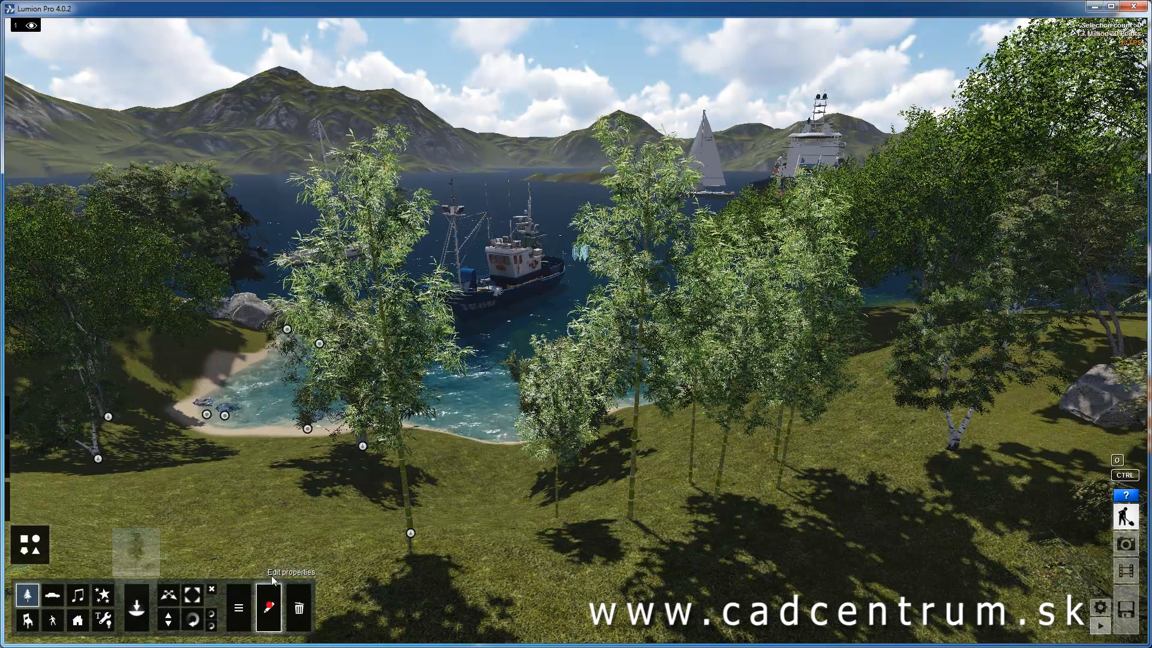
pyautogui.click(411, 534)
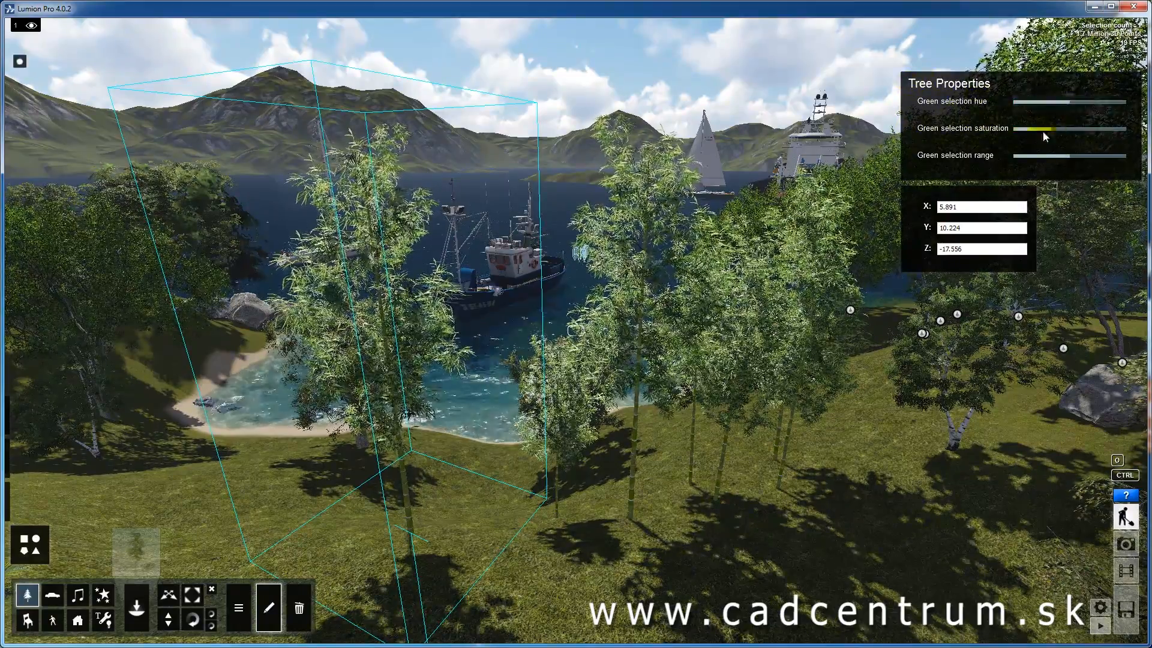
pyautogui.moveTo(1076, 102); pyautogui.dragTo(1106, 129)
# - Adjust the green selection range of the golden bamboo tree while viewing it up close
pyautogui.moveTo(453, 303); pyautogui.dragTo(552, 309, button='right')
pyautogui.press('w')
pyautogui.press('a')
pyautogui.press('w')
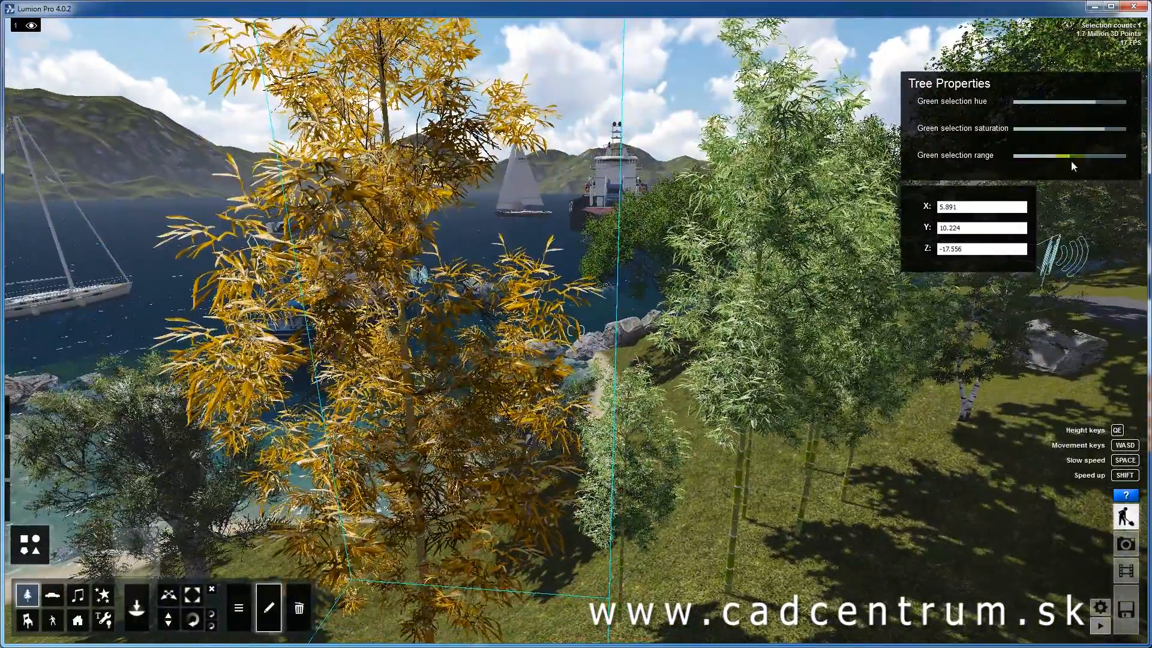
pyautogui.moveTo(1071, 156)
pyautogui.mouseDown()
pyautogui.moveTo(1081, 155)
pyautogui.moveTo(1020, 156)
pyautogui.moveTo(1097, 161)
pyautogui.moveTo(1074, 159)
pyautogui.mouseUp()
# - Place the blue fishing boat from the Transport Library on the water in front of the beach
pyautogui.moveTo(808, 188); pyautogui.dragTo(776, 189, button='right')
pyautogui.press('s')
pyautogui.press('d')
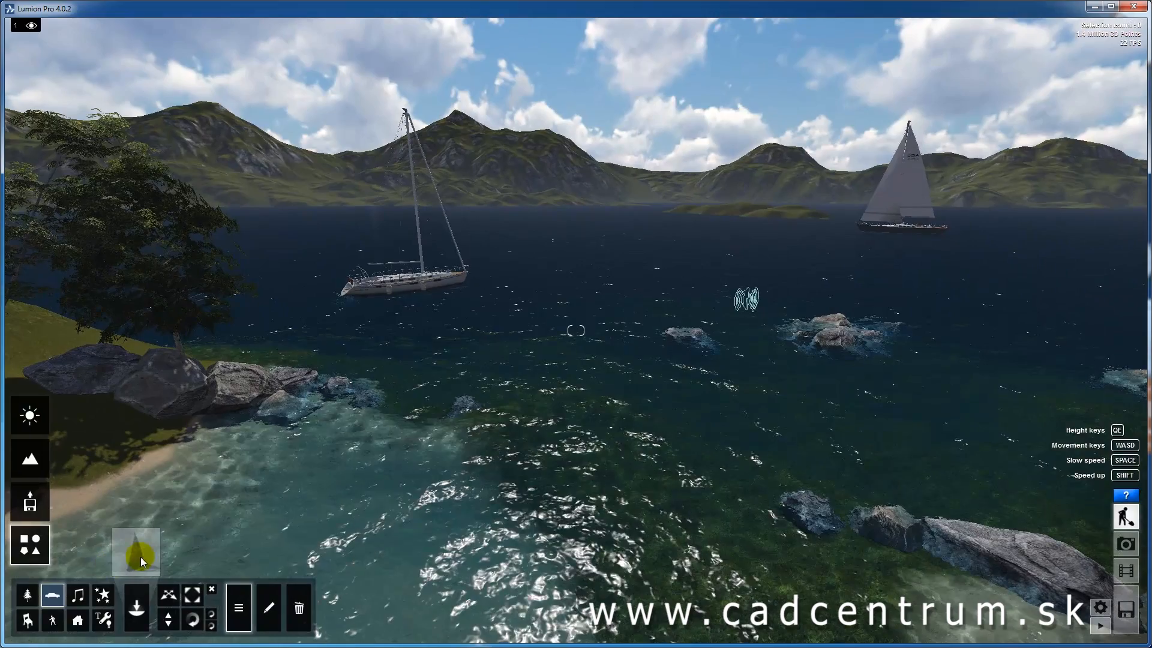
pyautogui.click(141, 557)
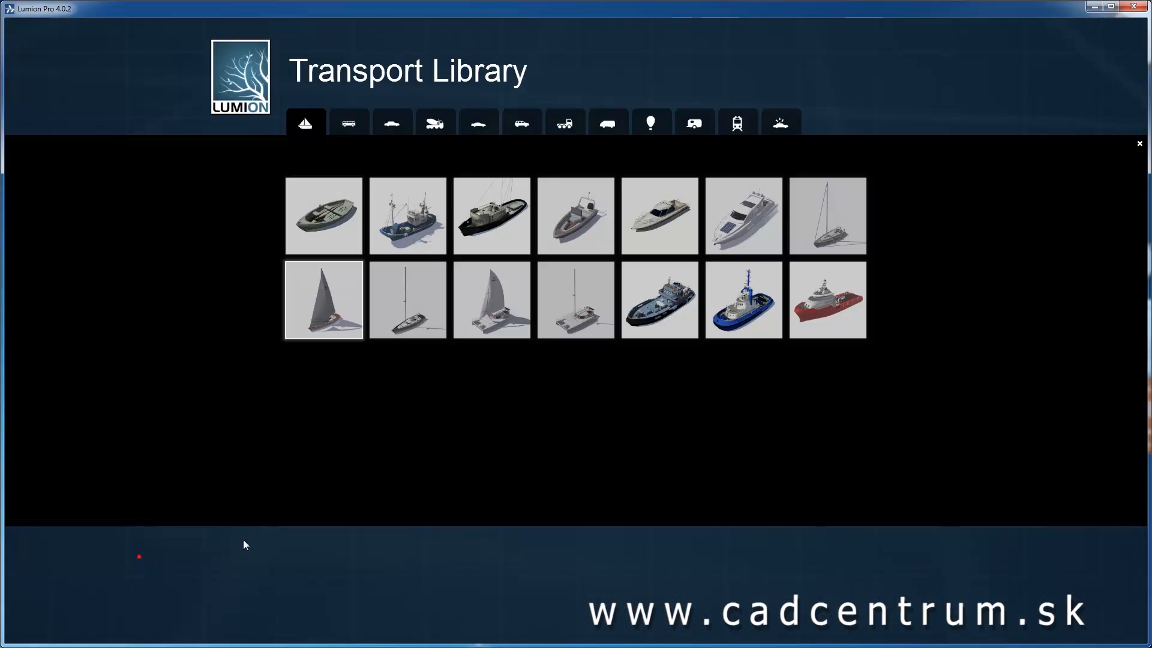
pyautogui.click(423, 225)
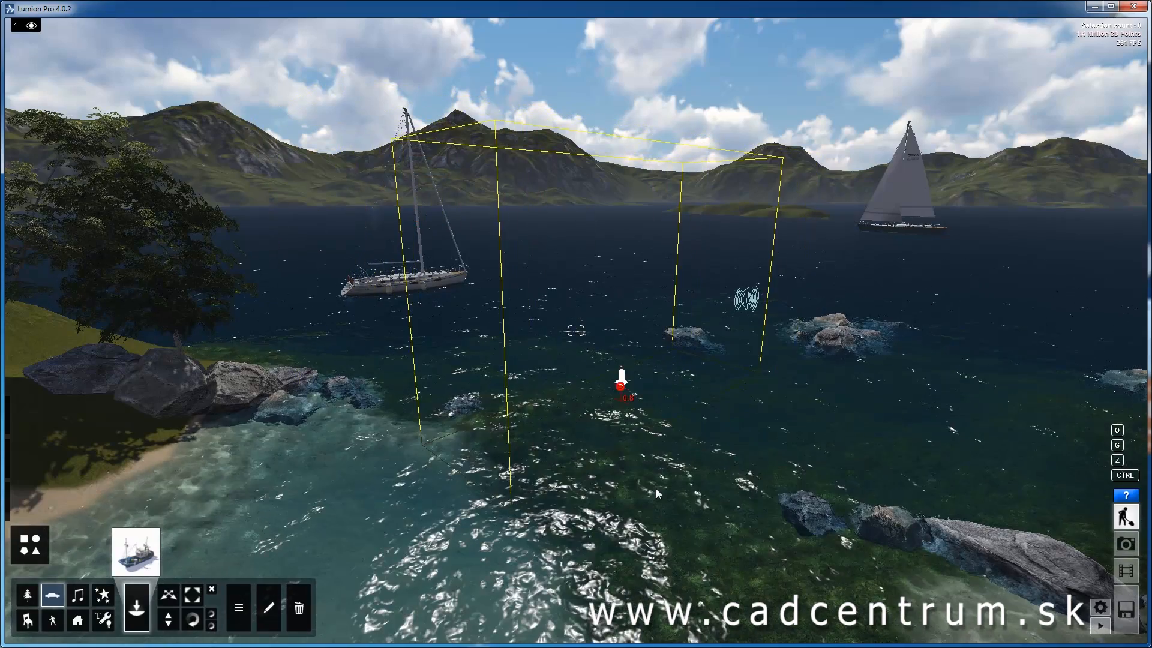
pyautogui.click(657, 488)
# - Place the large red ship from the Transport Library farther out on the water near the sailing boat
pyautogui.click(136, 554)
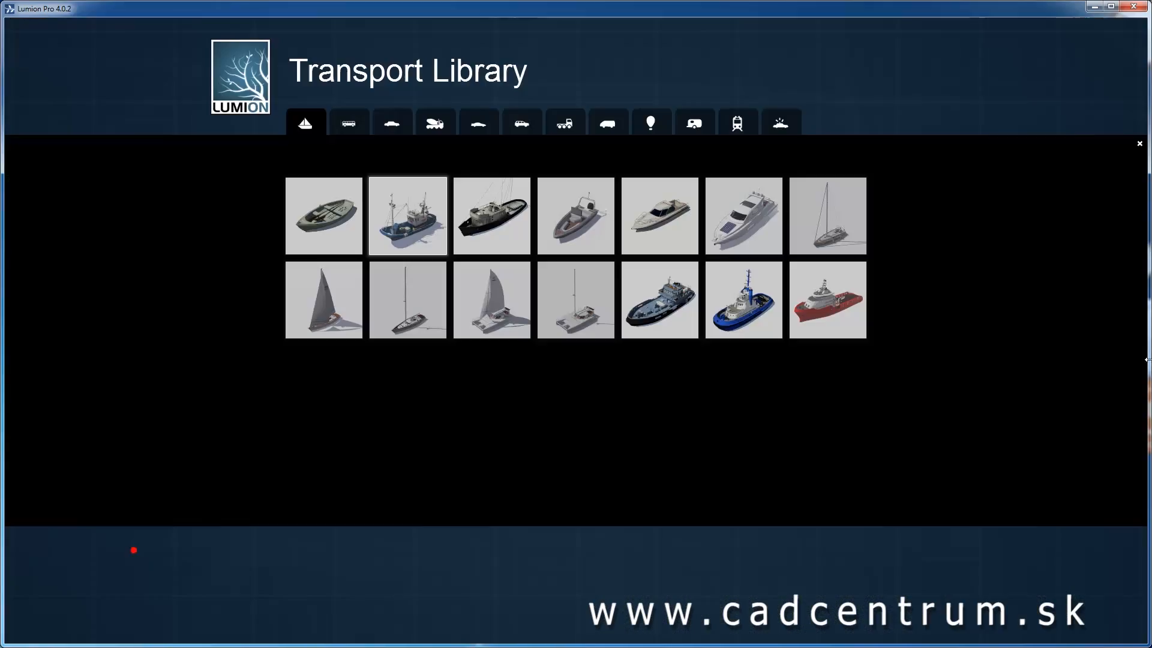
pyautogui.click(835, 306)
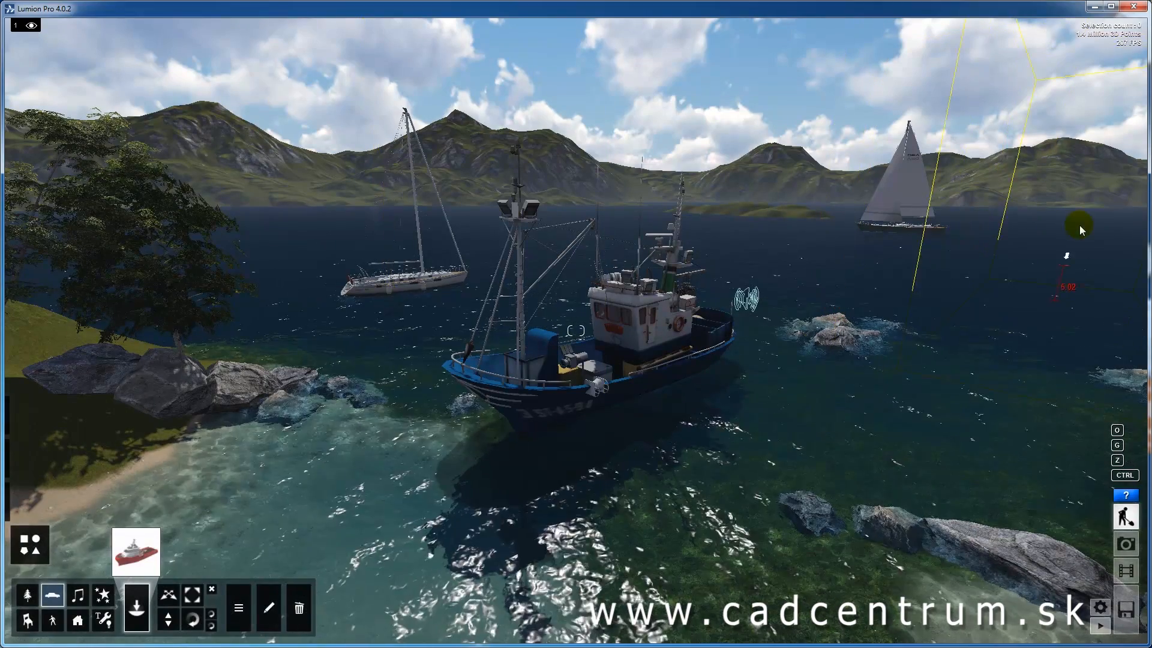
pyautogui.click(1069, 243)
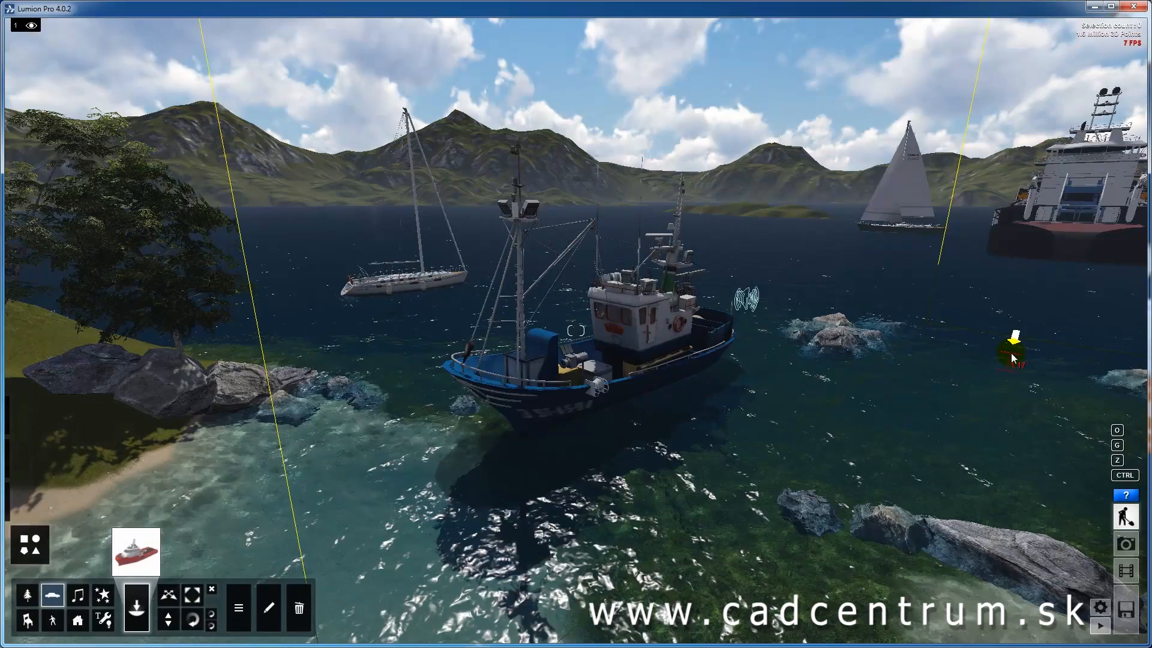
pyautogui.moveTo(1069, 244); pyautogui.dragTo(1013, 353, button='right')
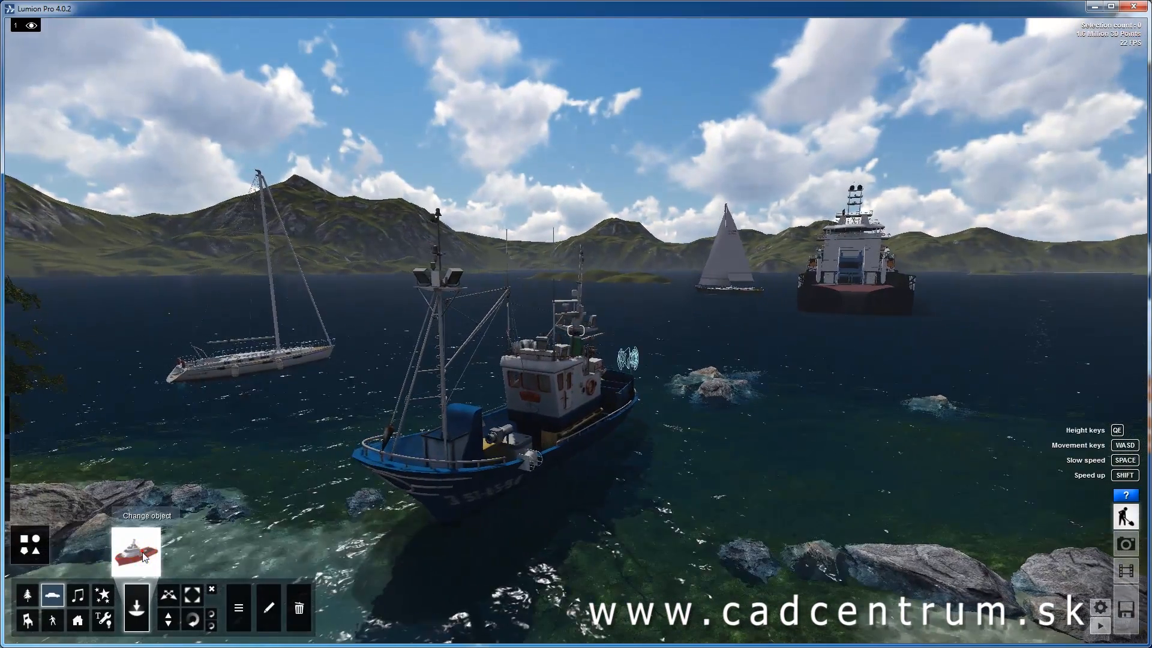
# - Choose a compact hatchback from the Cars category and place two of them in line on the road beside the house
pyautogui.click(138, 552)
pyautogui.click(349, 123)
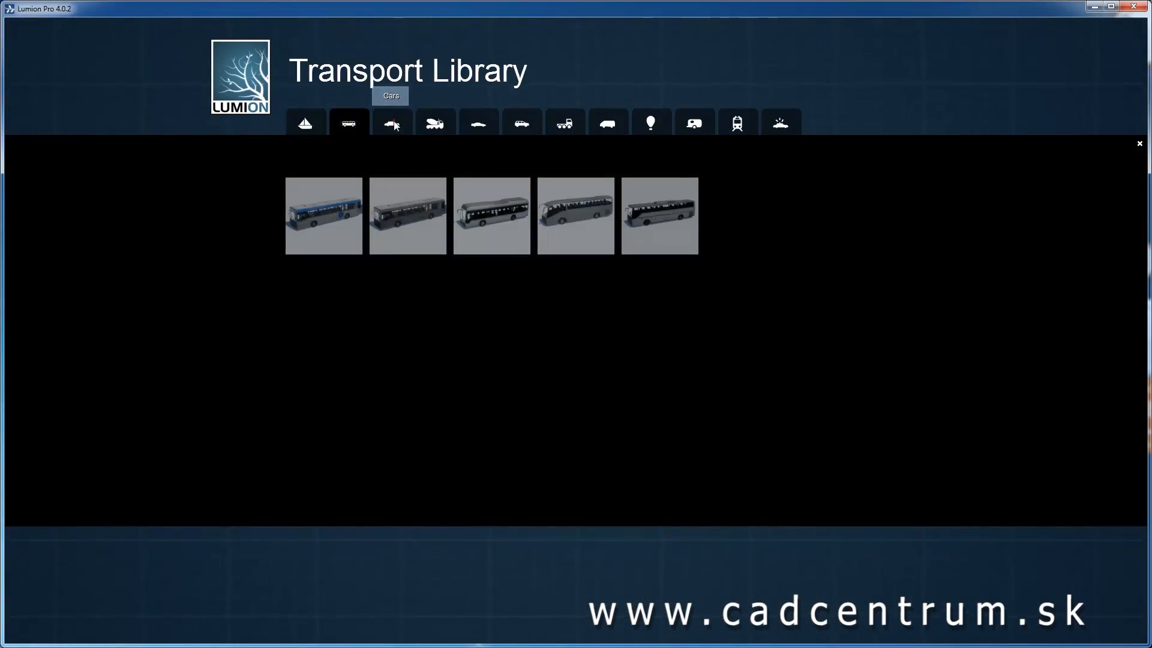
pyautogui.click(395, 126)
pyautogui.click(411, 313)
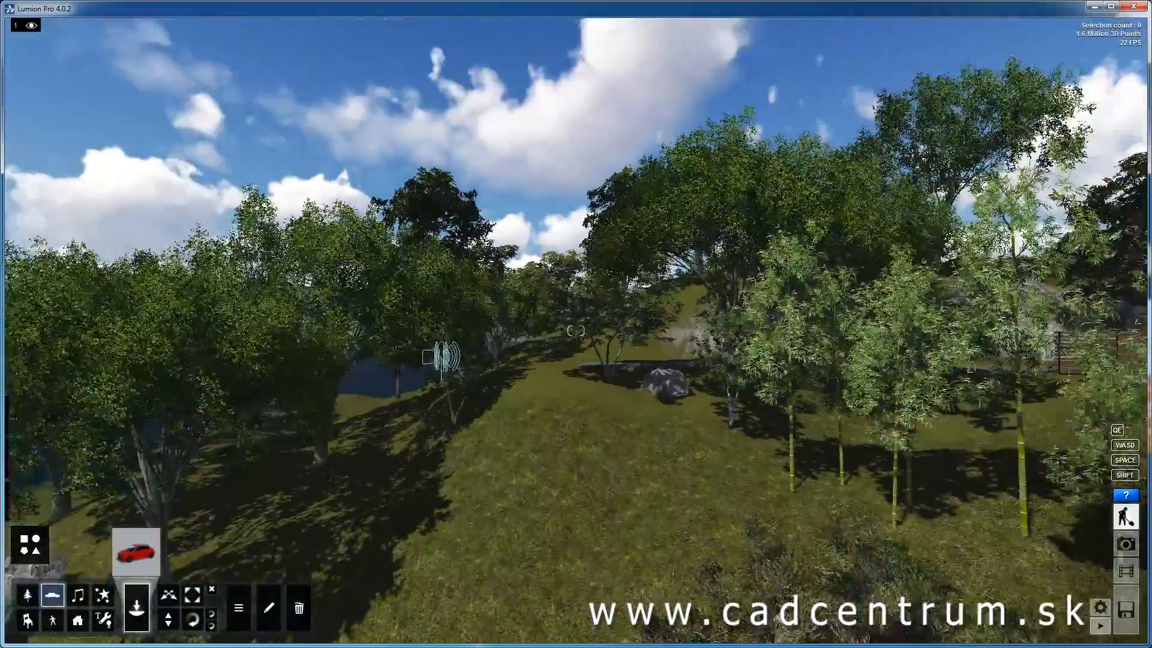
pyautogui.press('w')
pyautogui.moveTo(576, 331); pyautogui.dragTo(771, 381, button='right')
pyautogui.press('w')
pyautogui.moveTo(660, 411); pyautogui.dragTo(657, 402, button='right')
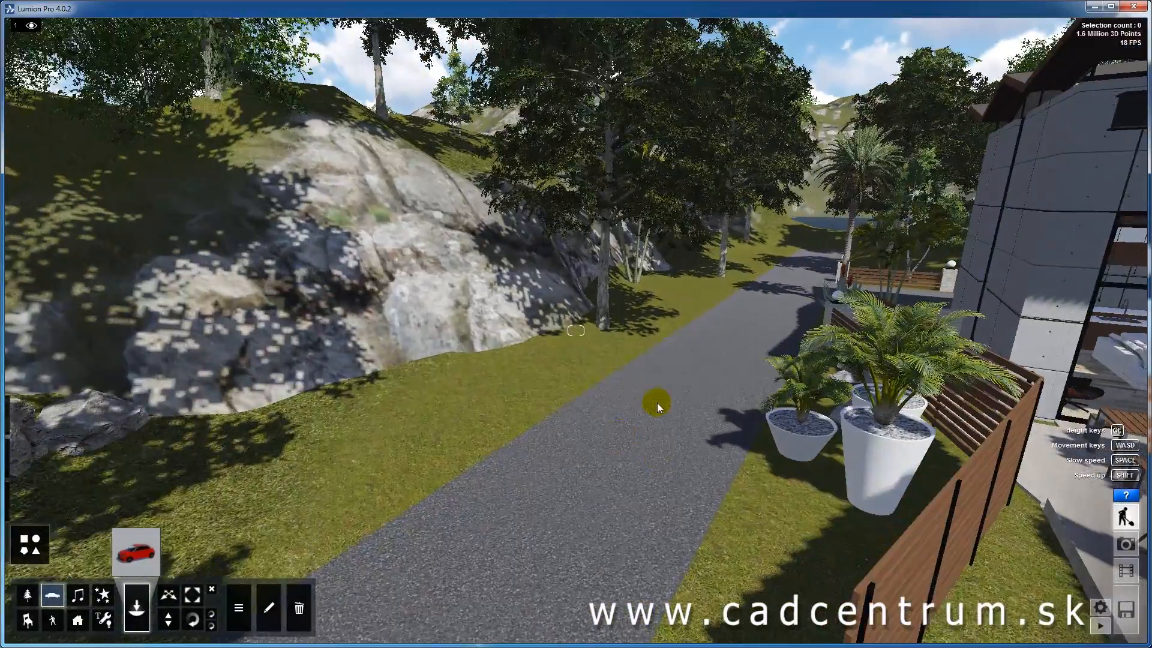
pyautogui.click(675, 396)
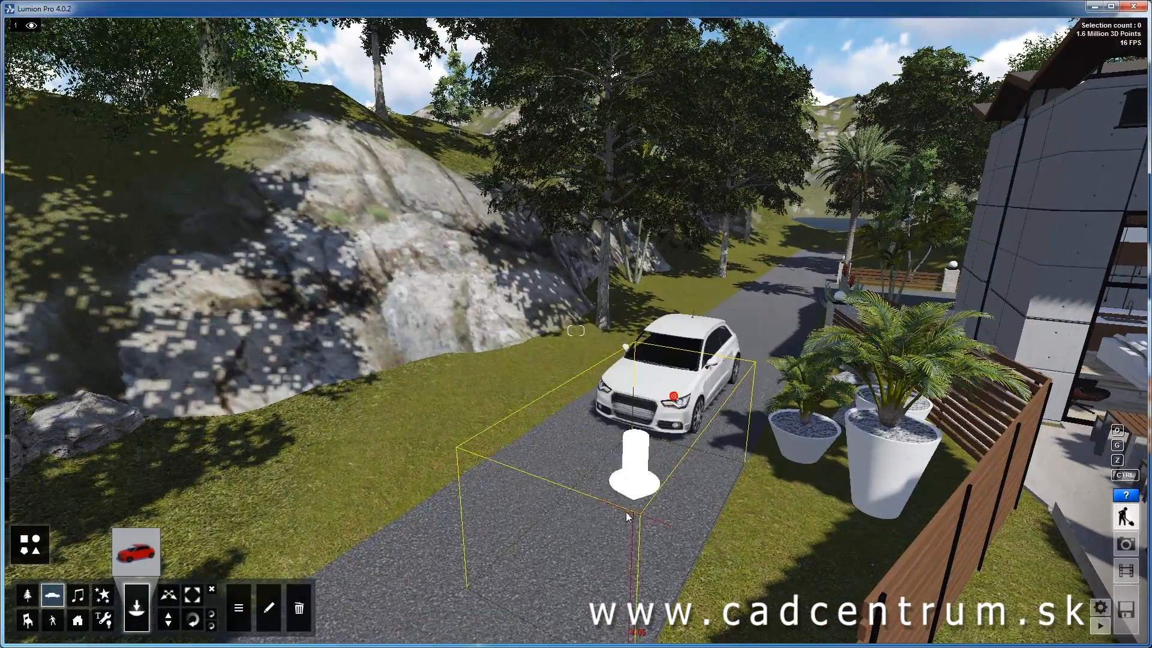
pyautogui.press('s')
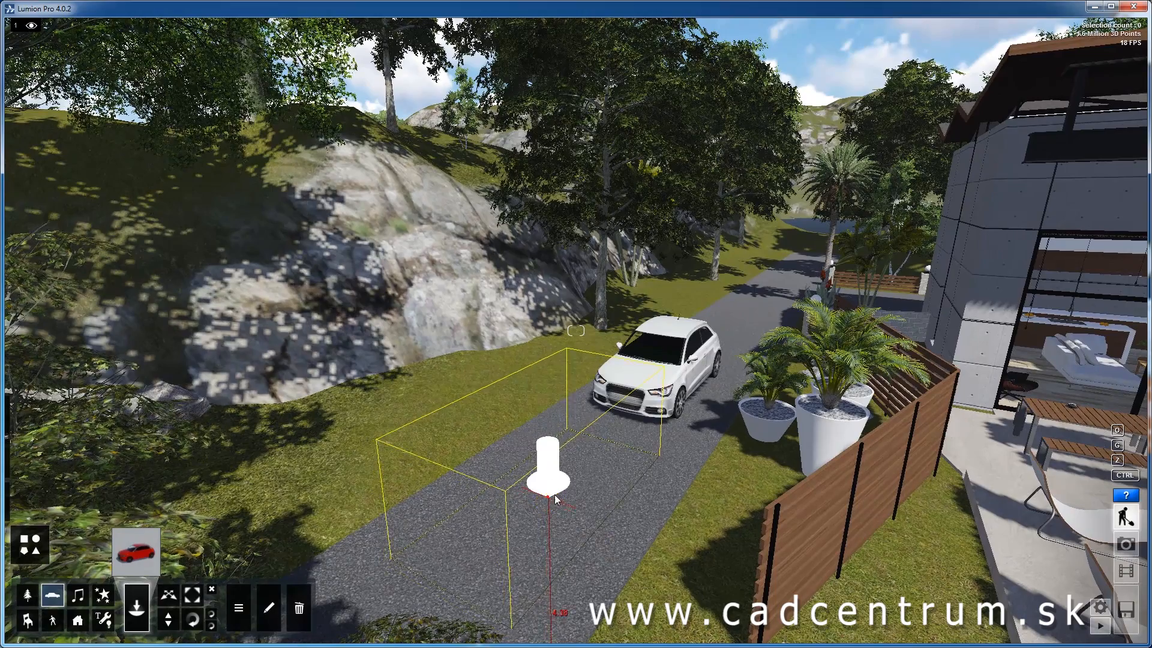
pyautogui.click(548, 497)
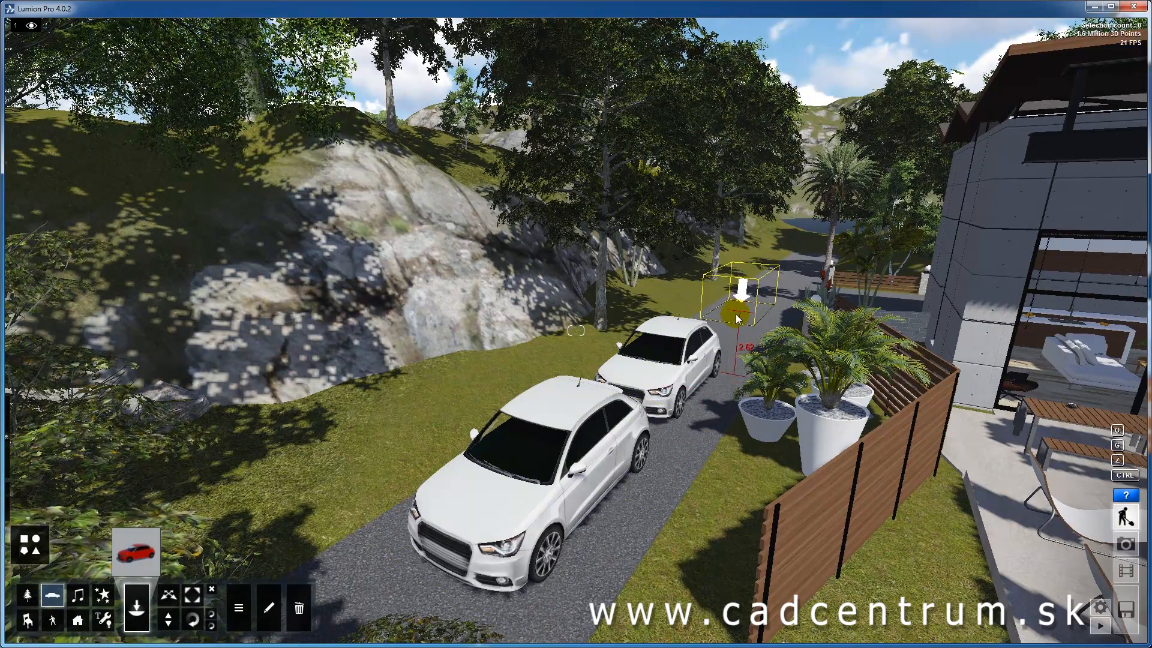
# - Choose a different car model from the Cars category and place it on the road behind the two hatchbacks
pyautogui.click(136, 552)
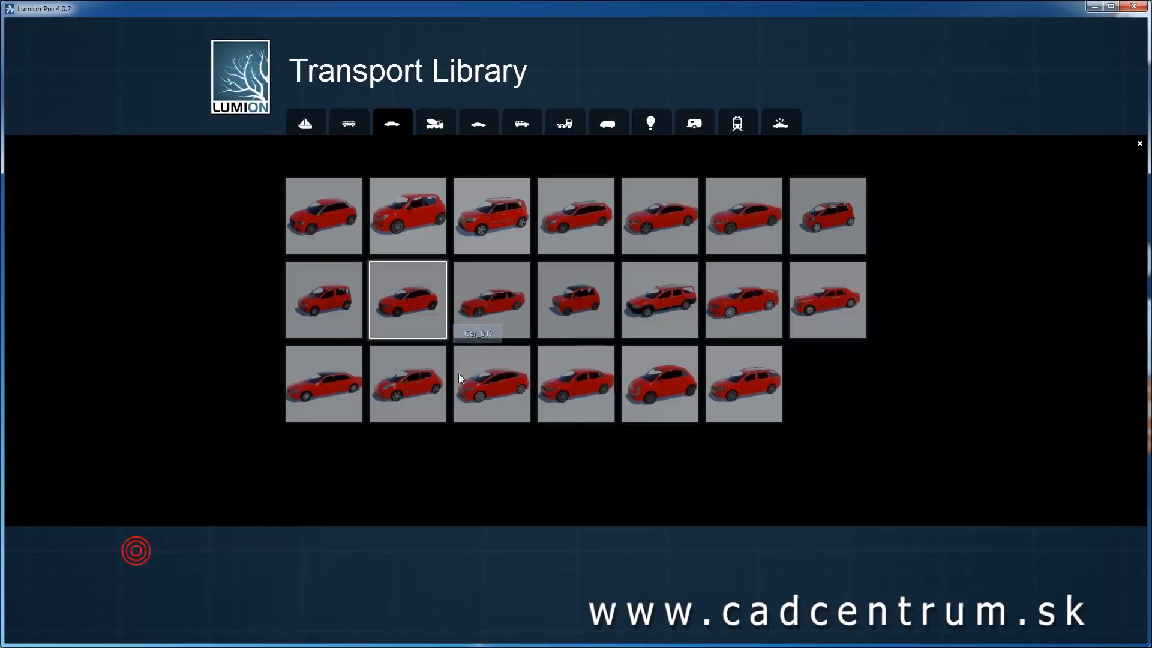
pyautogui.click(585, 384)
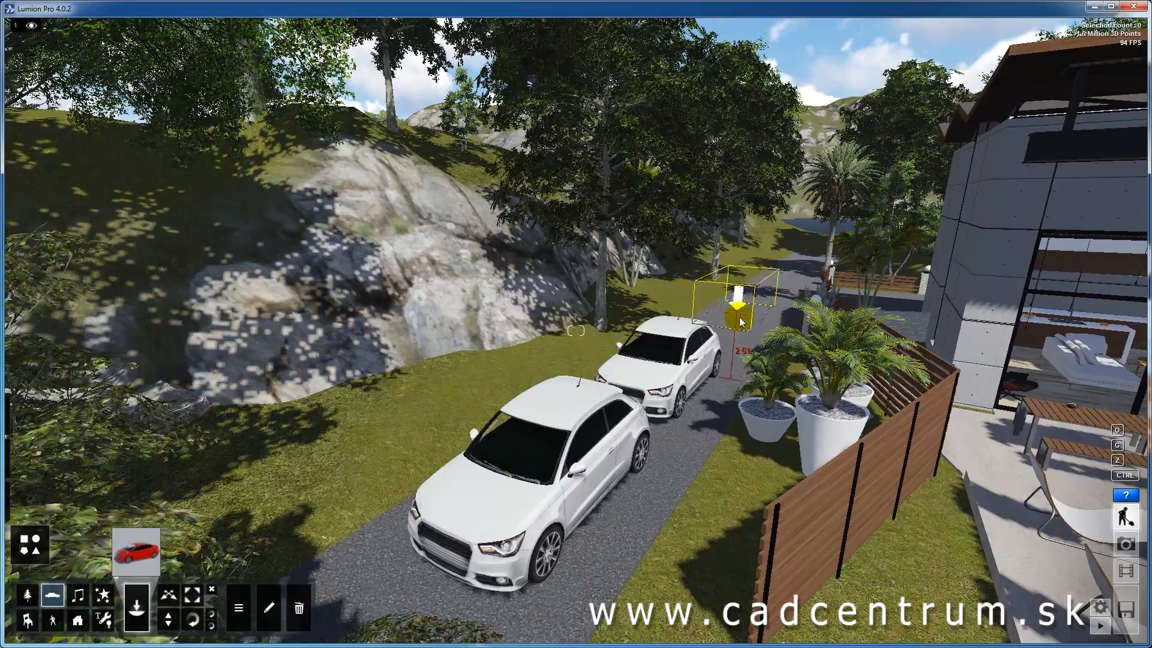
pyautogui.click(744, 329)
# - Open the properties of the middle car on the road and set its vehicle color to bright blue
pyautogui.press('w')
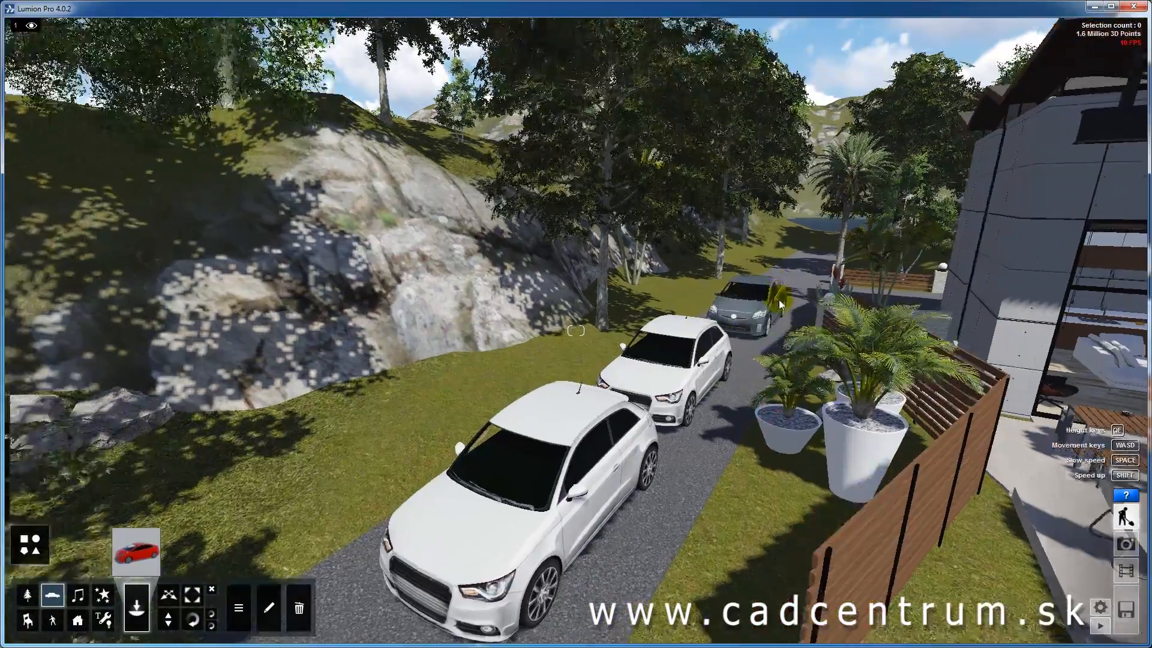
pyautogui.press('w')
pyautogui.press('q')
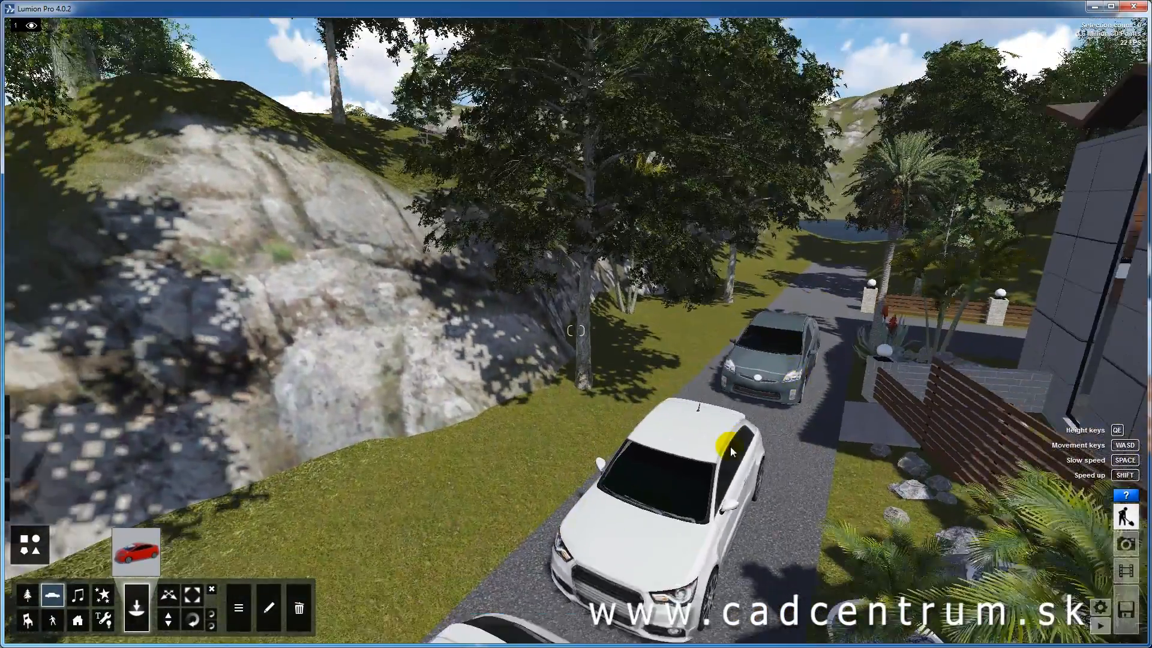
pyautogui.press('s')
pyautogui.moveTo(731, 451); pyautogui.dragTo(744, 449, button='right')
pyautogui.press('a')
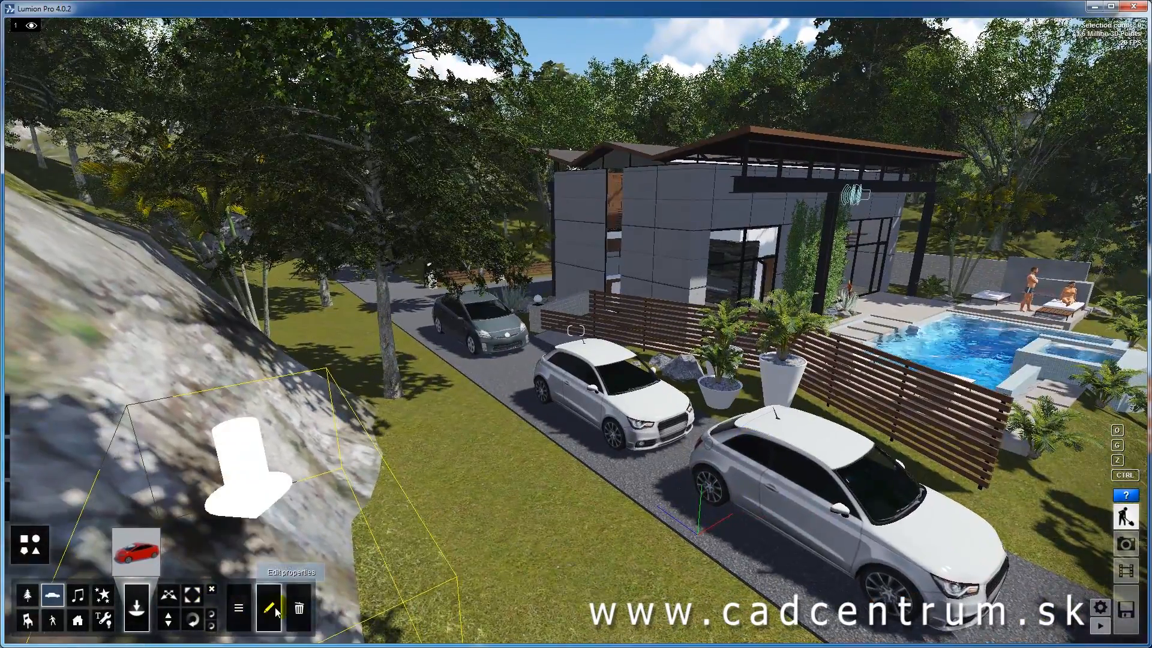
pyautogui.click(272, 609)
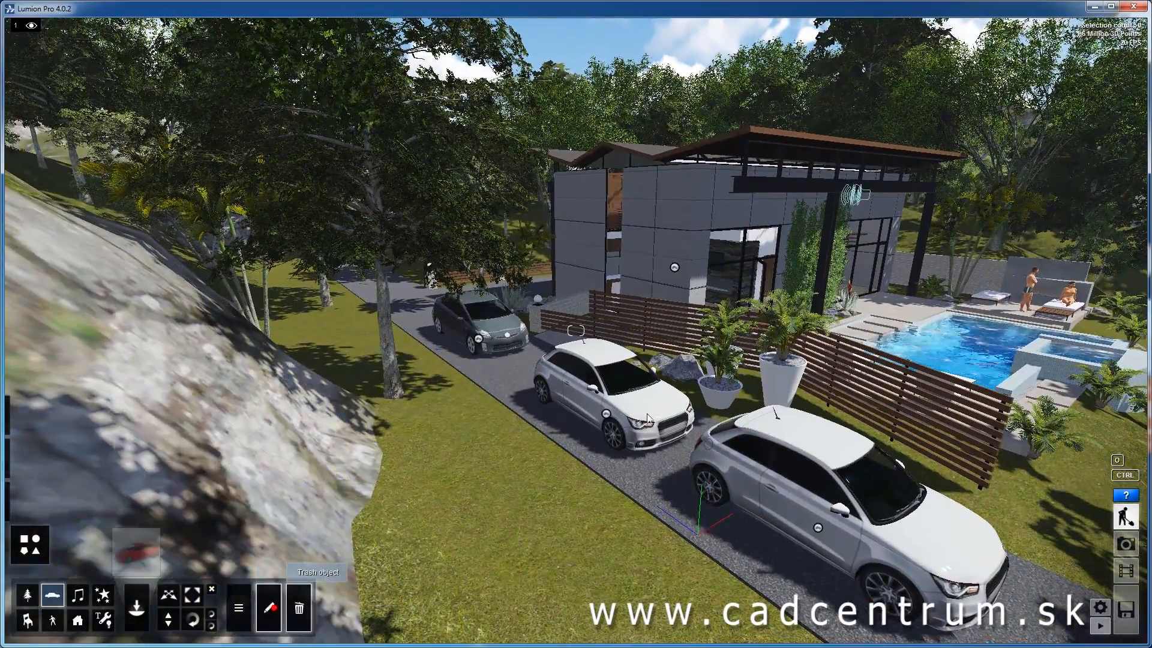
pyautogui.click(606, 413)
pyautogui.moveTo(1050, 125); pyautogui.dragTo(1053, 105)
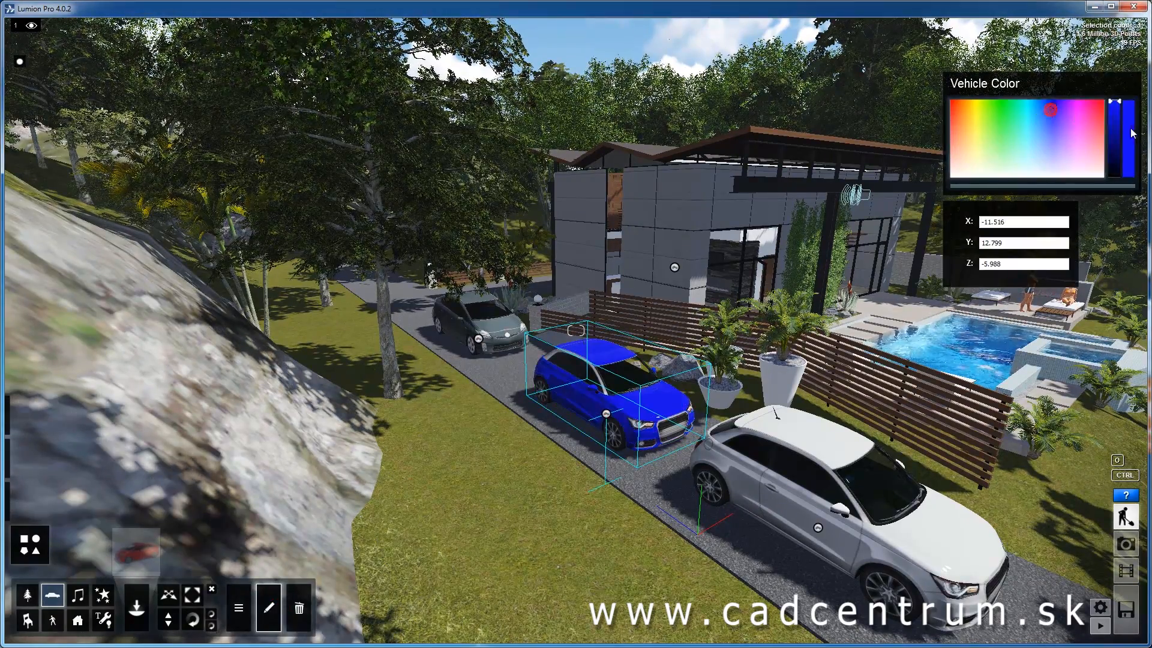
# - Darken the middle car's vehicle color and change it to olive green
pyautogui.moveTo(1113, 159); pyautogui.dragTo(1114, 135)
pyautogui.click(1032, 153)
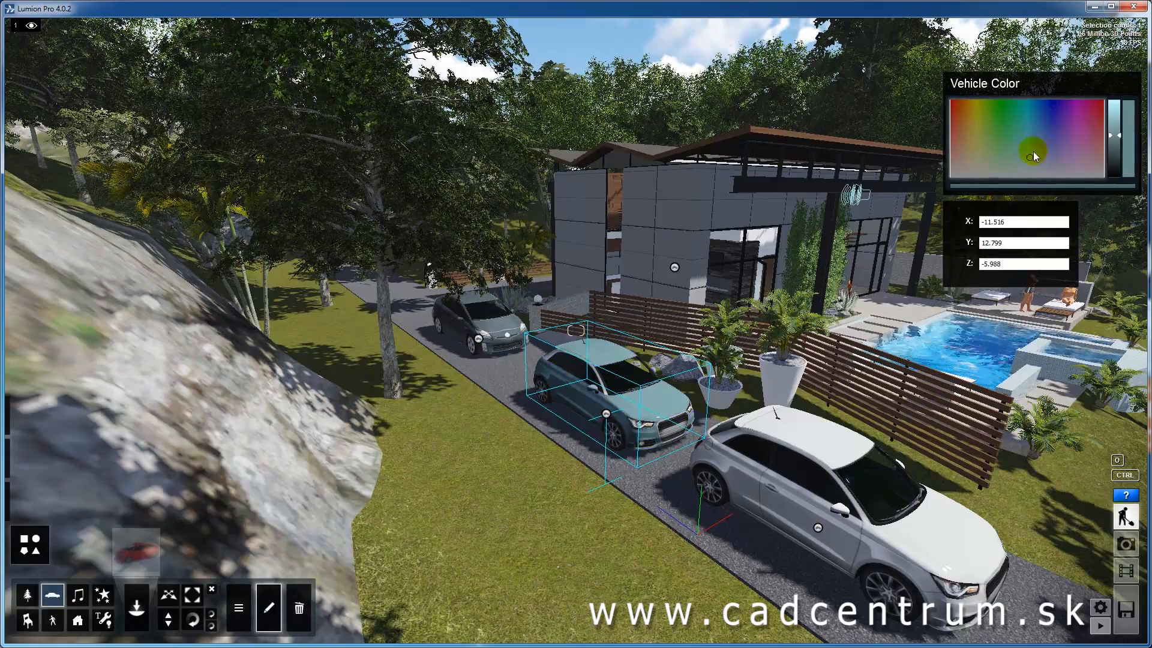
pyautogui.click(984, 136)
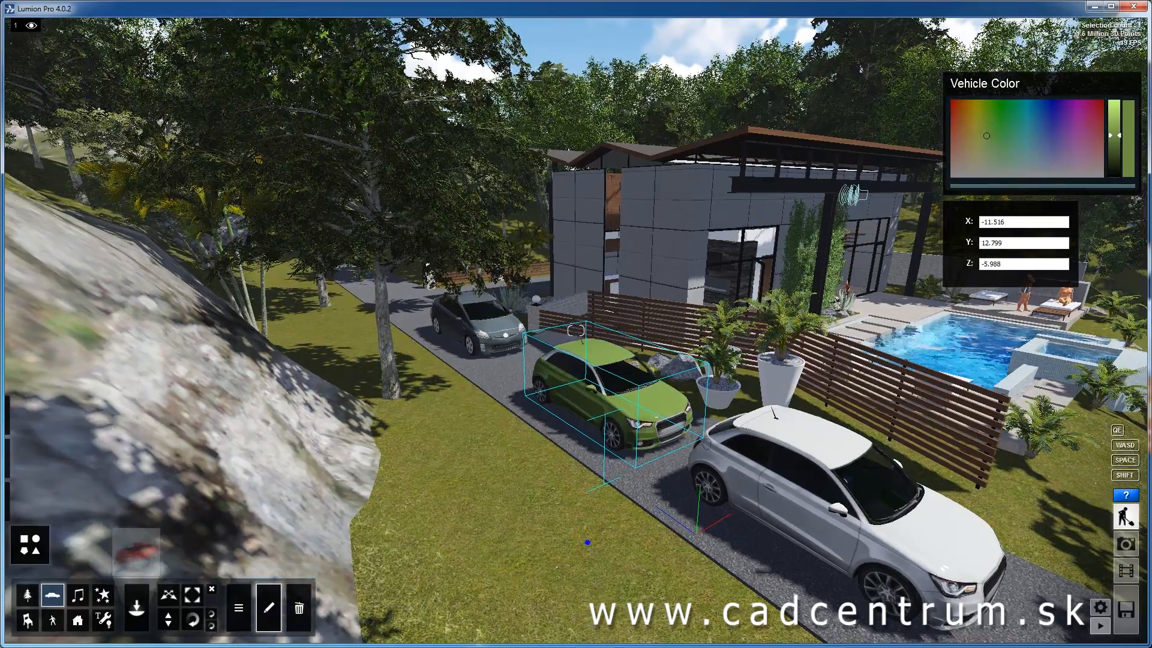
# - Look through the Sound Library categories and place the Harbour_Seagulls_001 sound from Locations on the grass beside the cars
pyautogui.press('s')
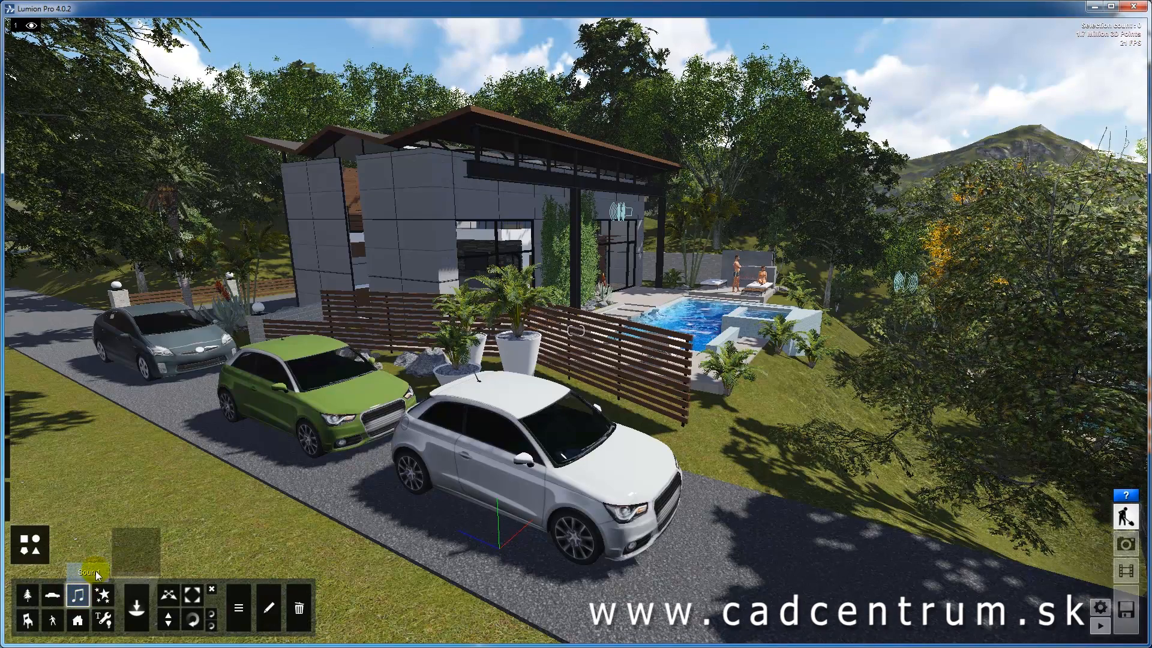
pyautogui.click(137, 547)
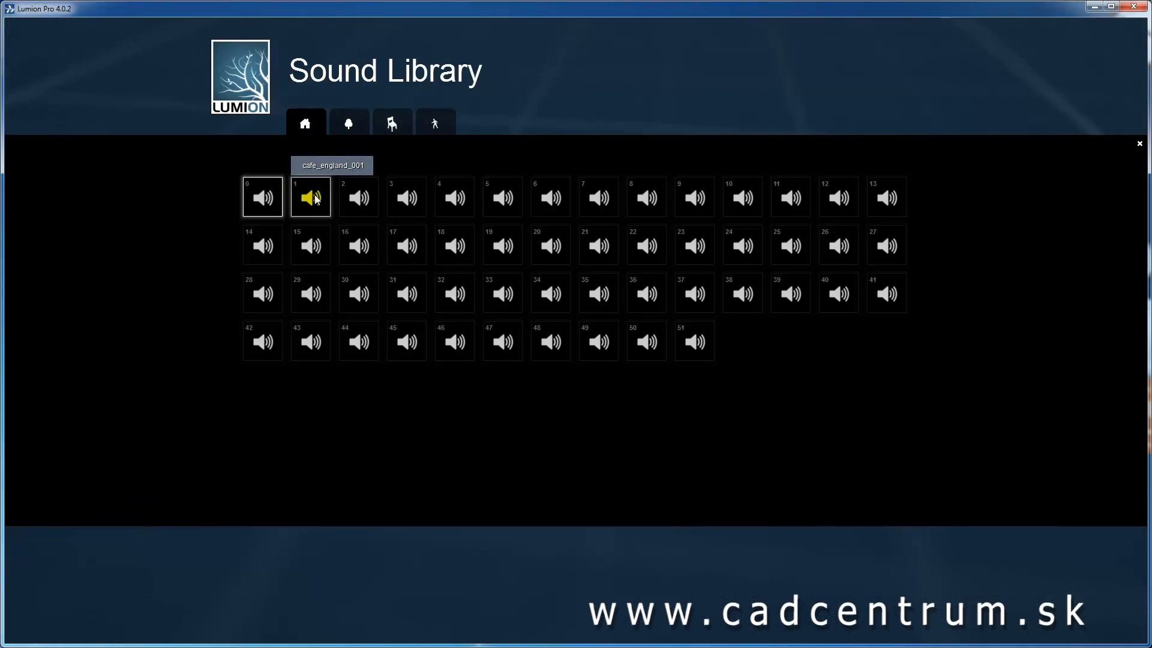
pyautogui.click(372, 196)
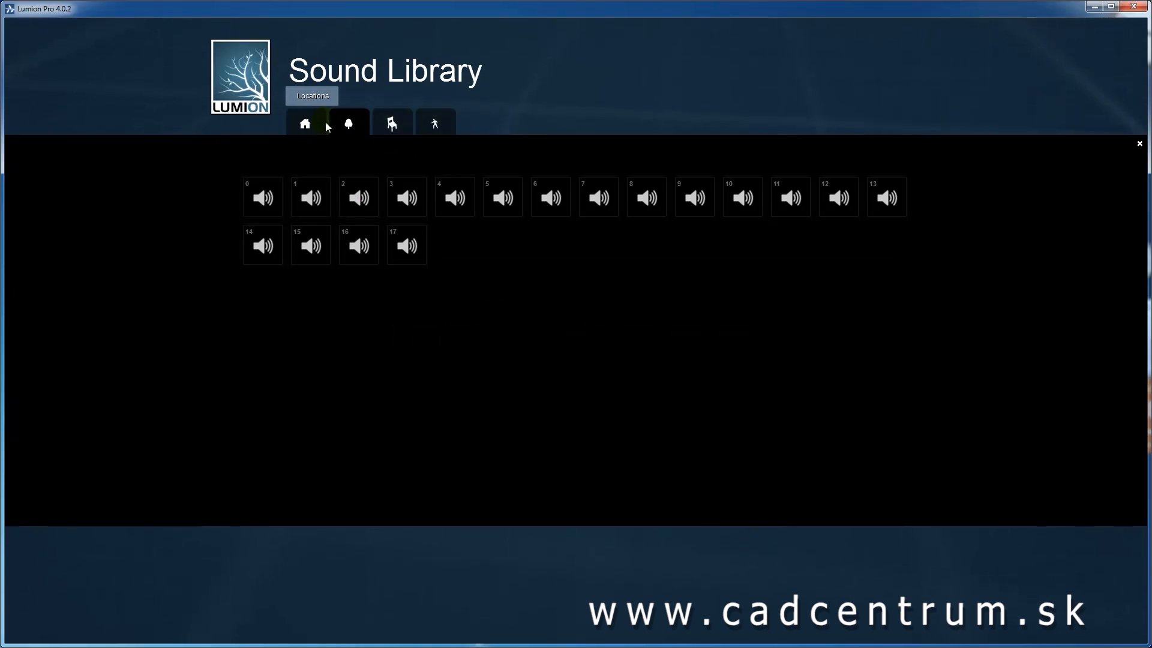
pyautogui.click(401, 124)
pyautogui.click(435, 123)
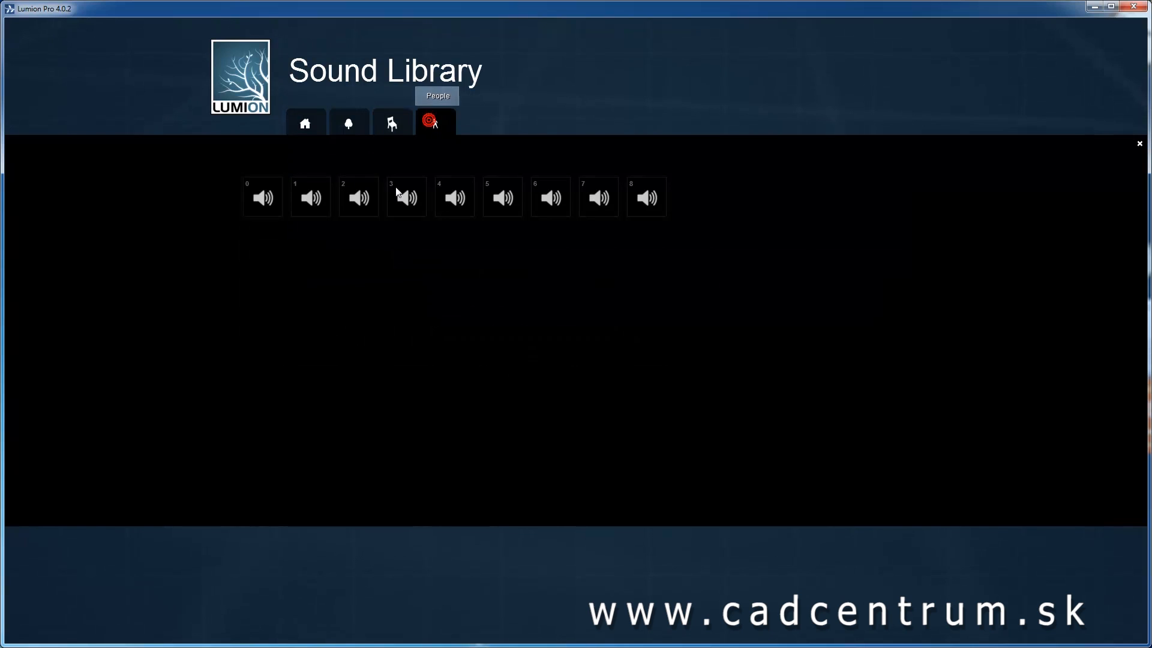
pyautogui.click(310, 127)
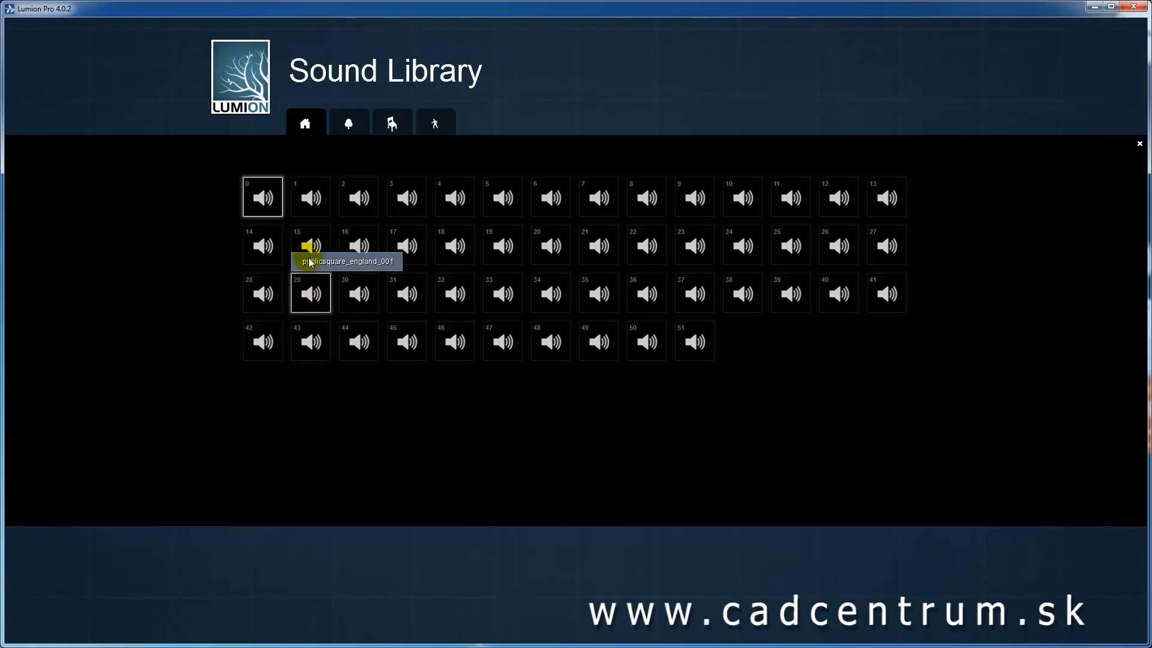
pyautogui.click(839, 198)
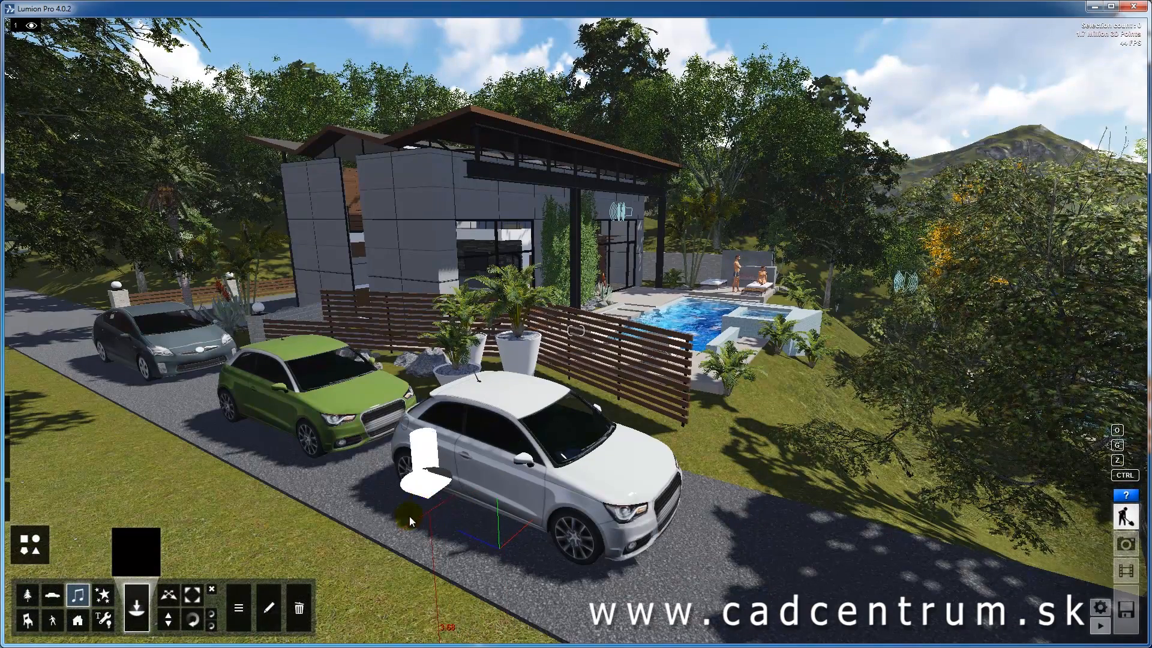
pyautogui.click(242, 477)
# - Move the camera toward and away from the placed sound to hear how its loudness changes with distance
pyautogui.press('s')
pyautogui.moveTo(366, 524); pyautogui.dragTo(351, 520, button='right')
pyautogui.press('d')
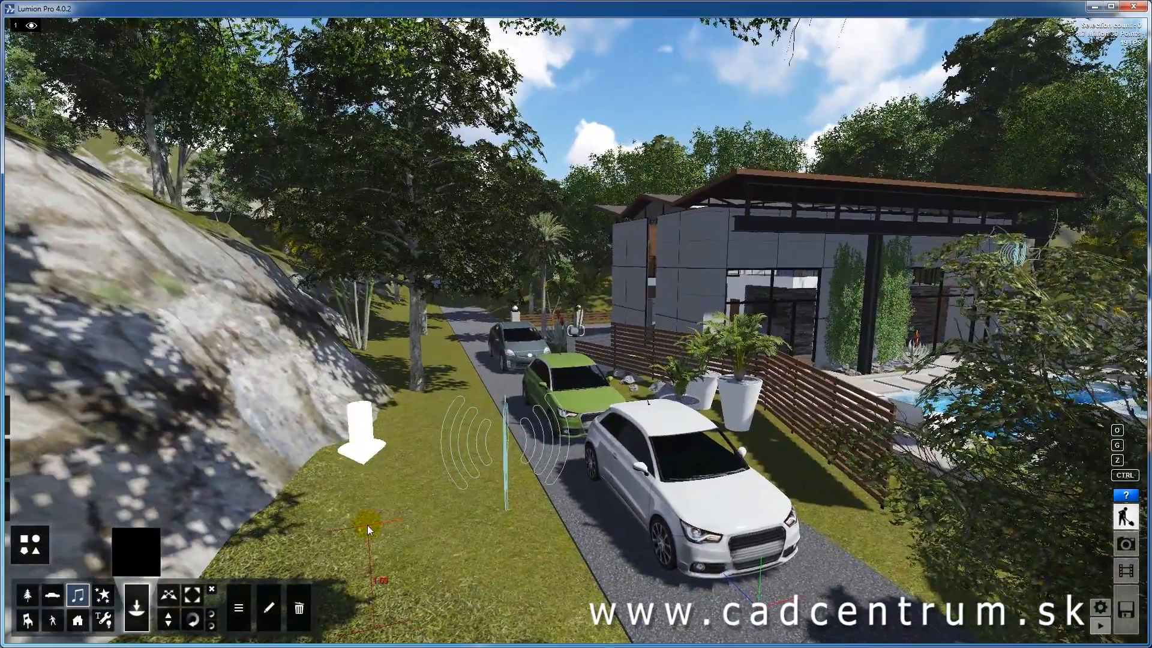
pyautogui.press('s')
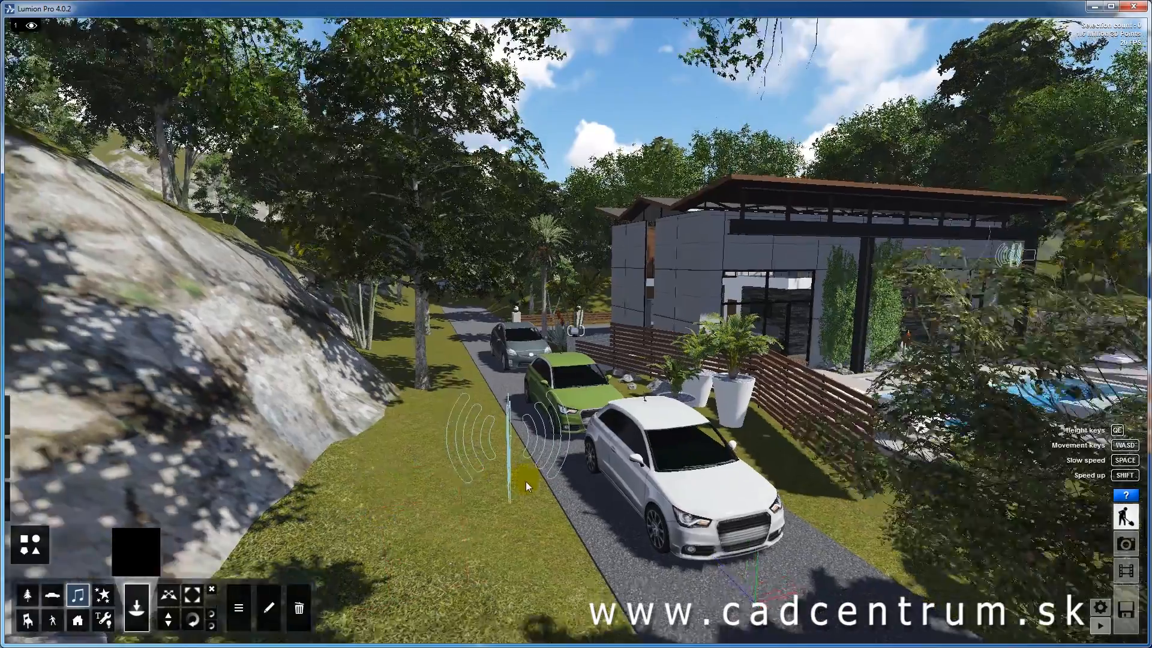
pyautogui.press('w')
pyautogui.press('w')
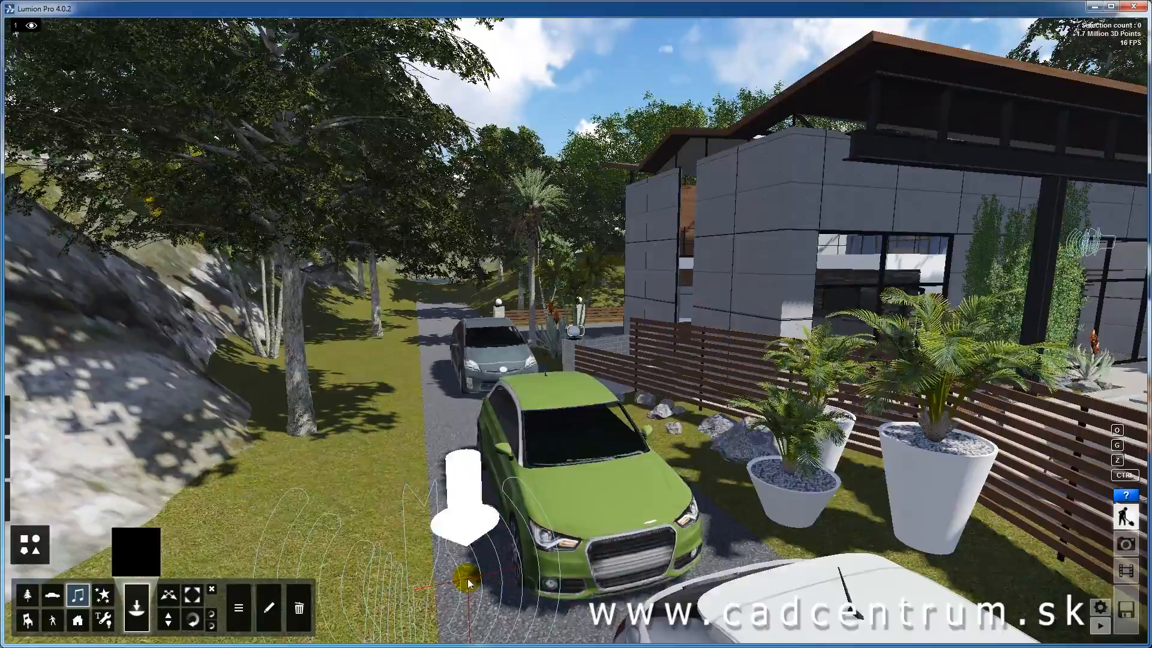
pyautogui.press('s')
pyautogui.press('s')
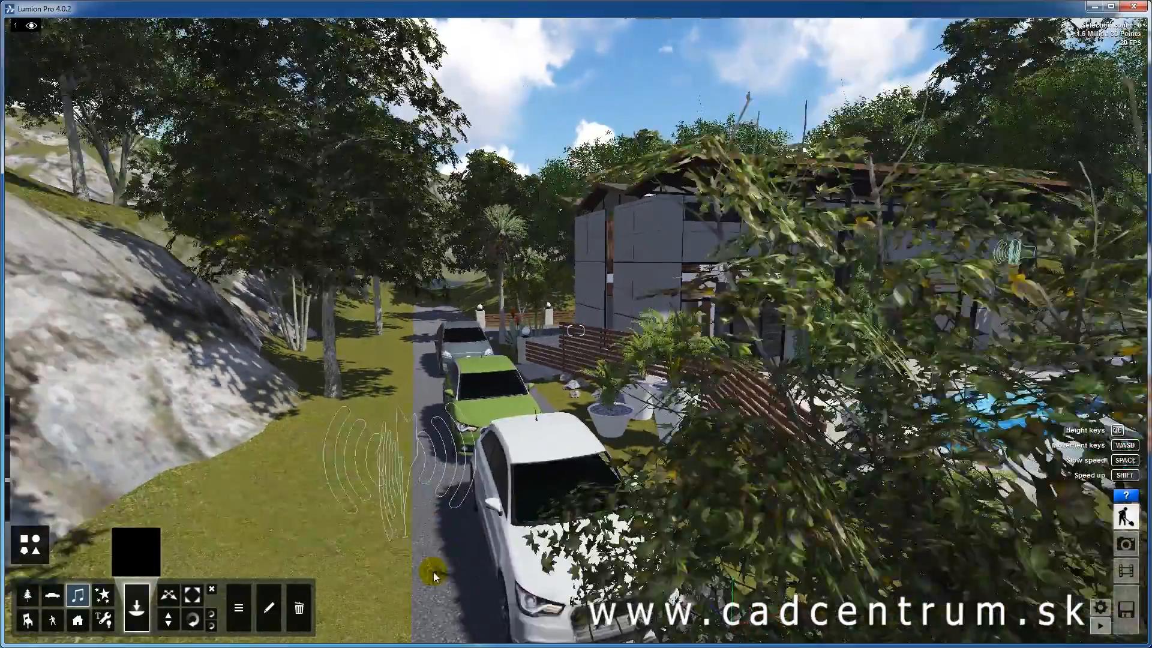
pyautogui.press('s')
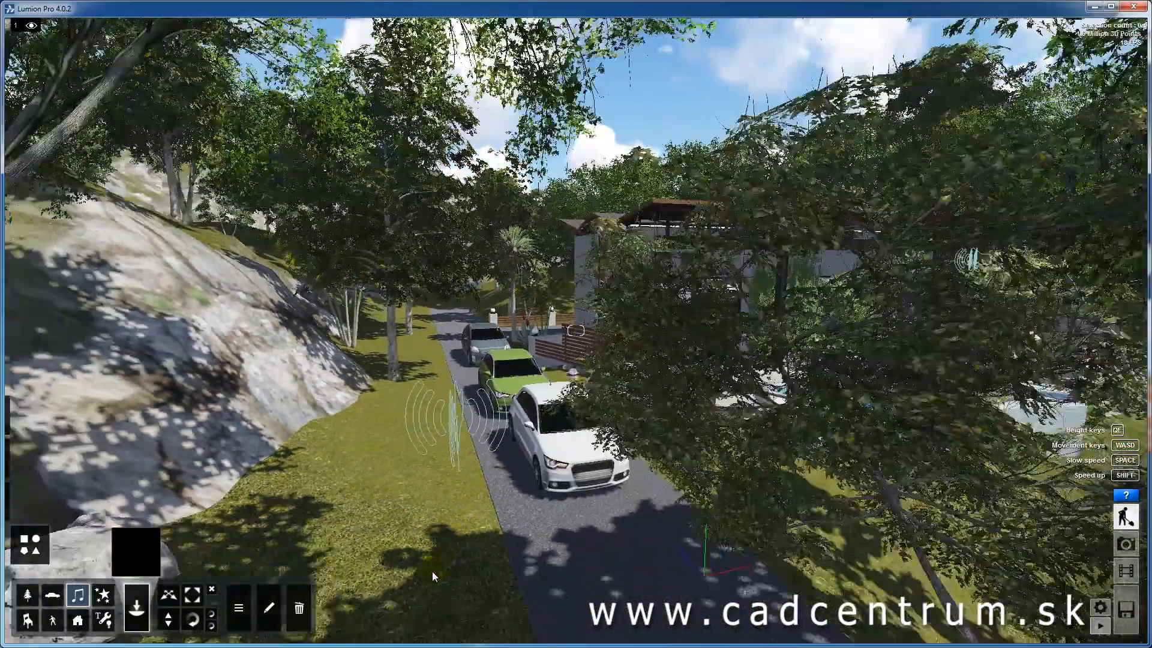
pyautogui.press('w')
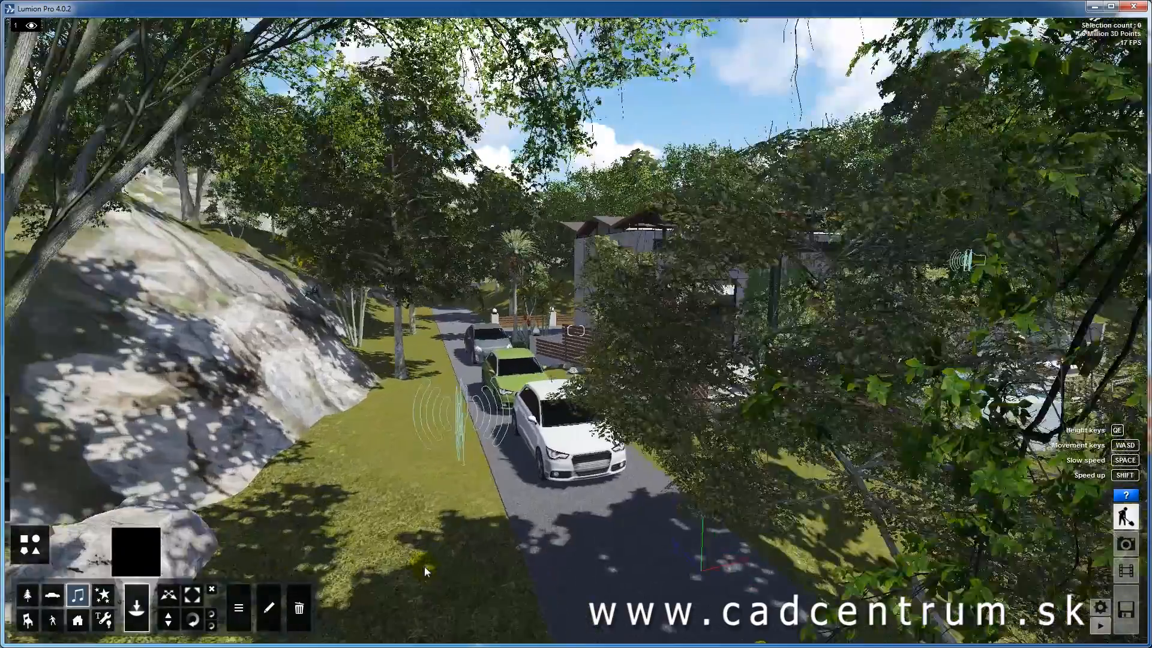
pyautogui.press('w')
pyautogui.press('a')
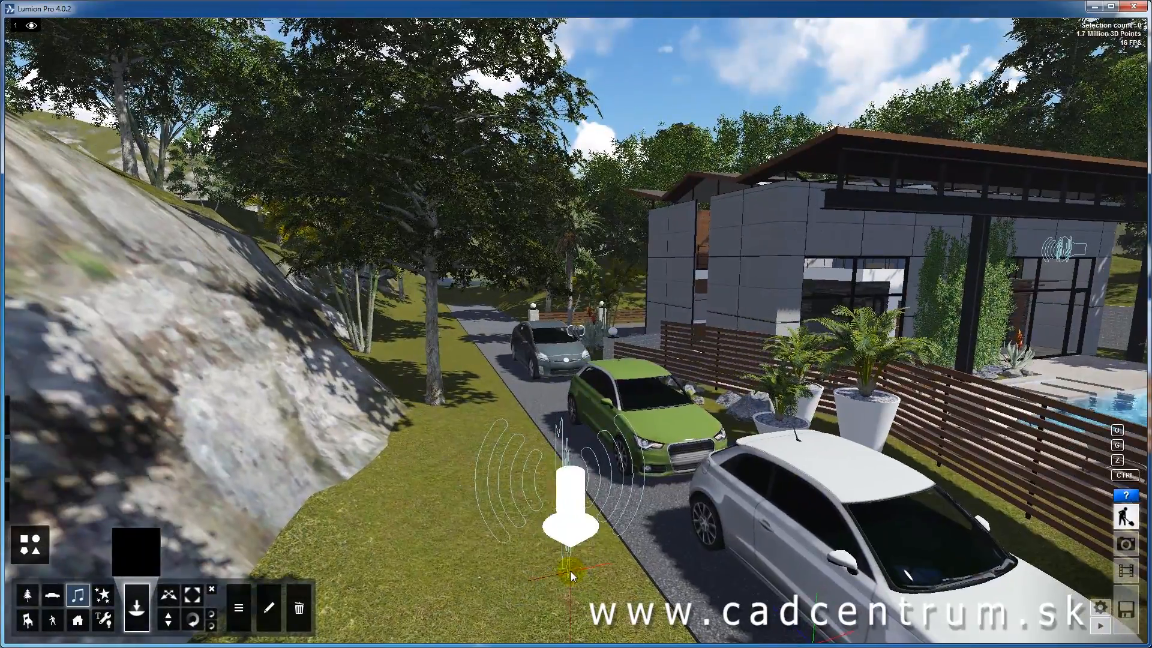
pyautogui.press('d')
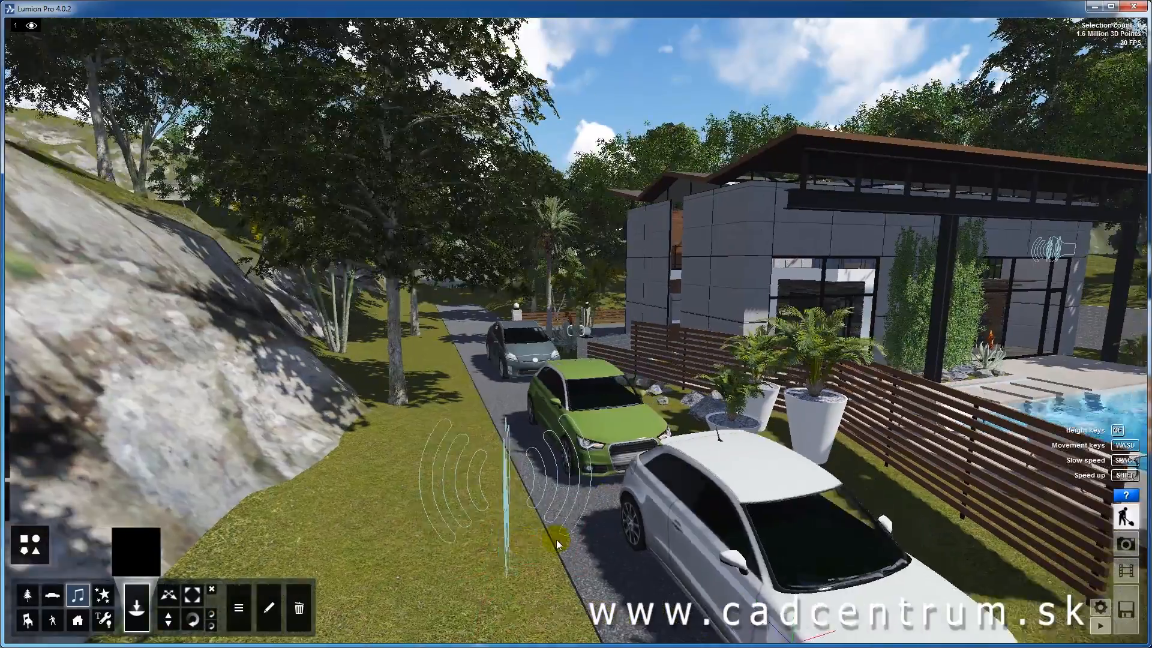
pyautogui.press('w')
pyautogui.press('s')
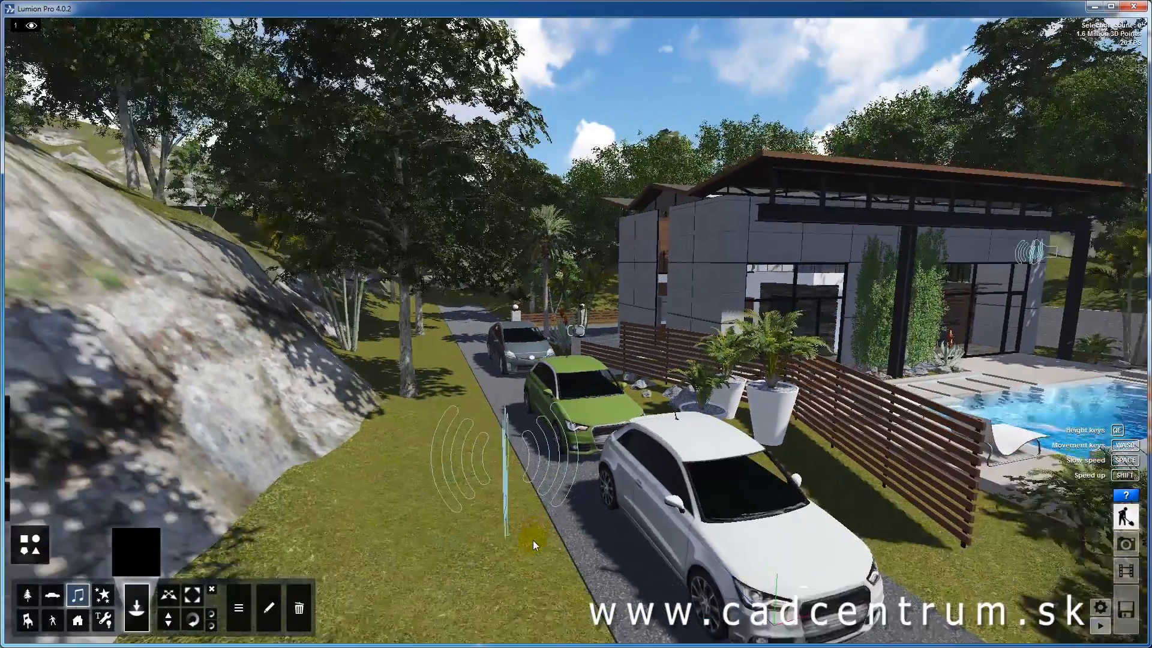
pyautogui.press('w')
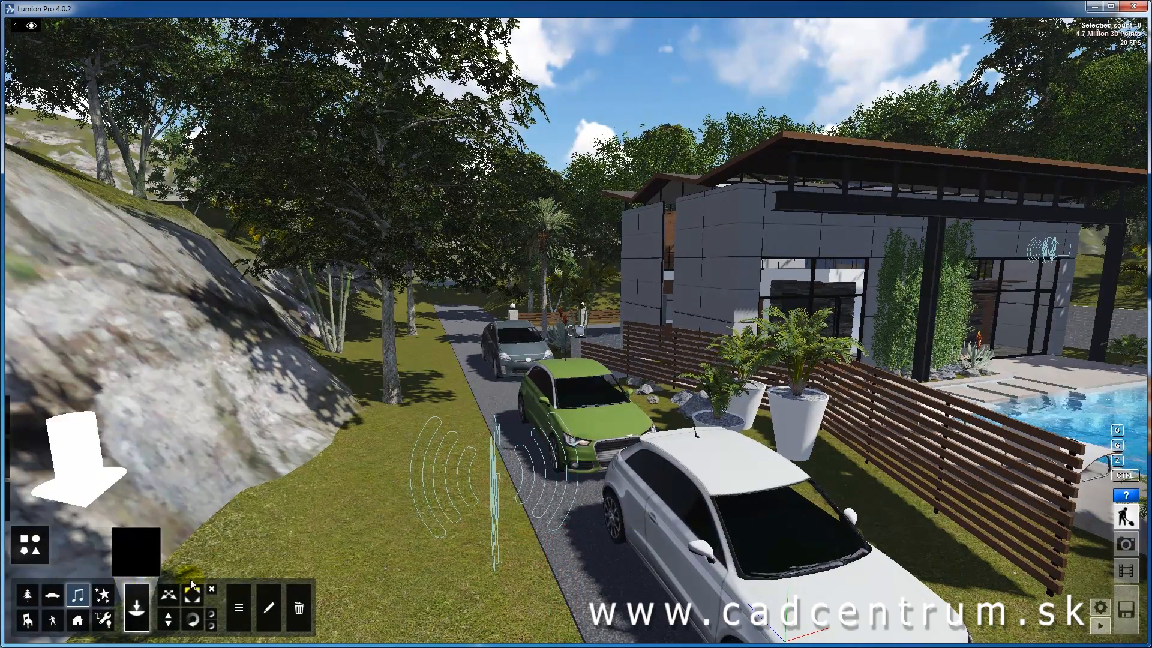
# - Set the seagull sound's volume to about 0.2 and increase its minimum and maximum distances
pyautogui.click(496, 474)
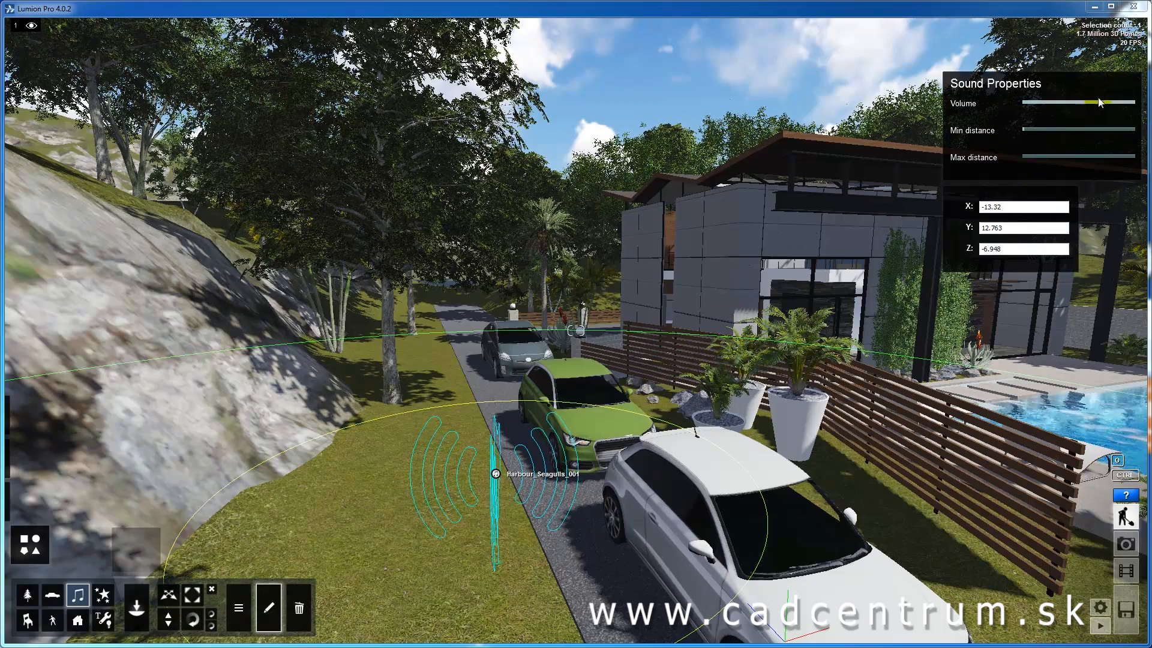
pyautogui.moveTo(1100, 103); pyautogui.dragTo(1128, 106)
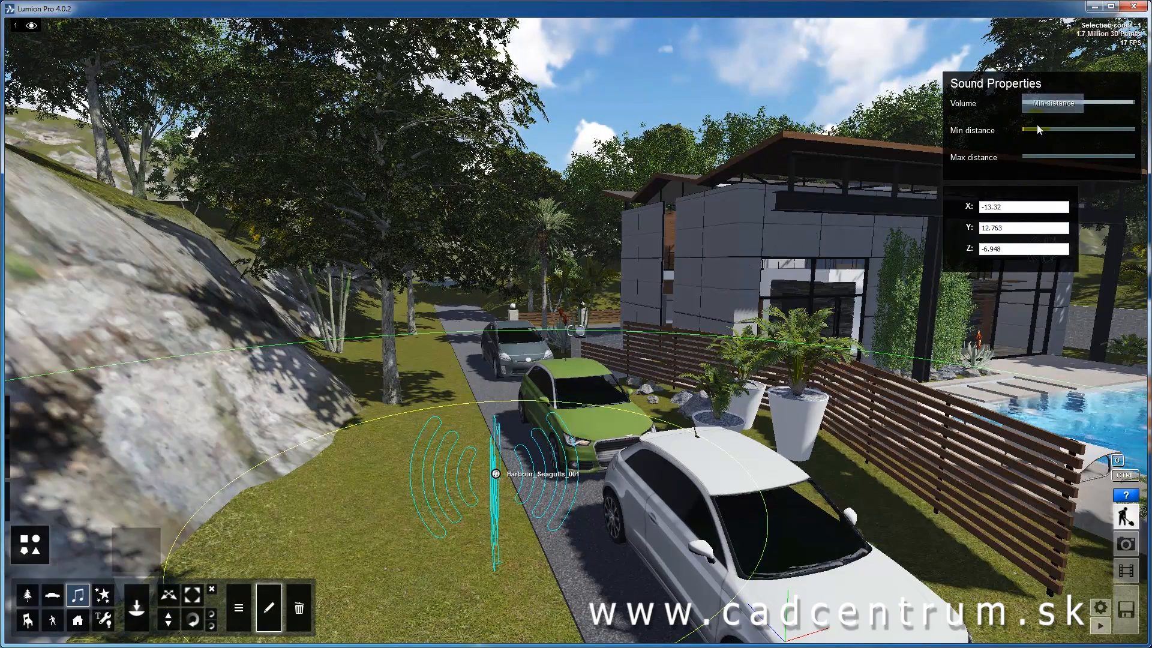
pyautogui.moveTo(1039, 129); pyautogui.dragTo(1042, 153)
pyautogui.moveTo(1068, 105); pyautogui.dragTo(1042, 103)
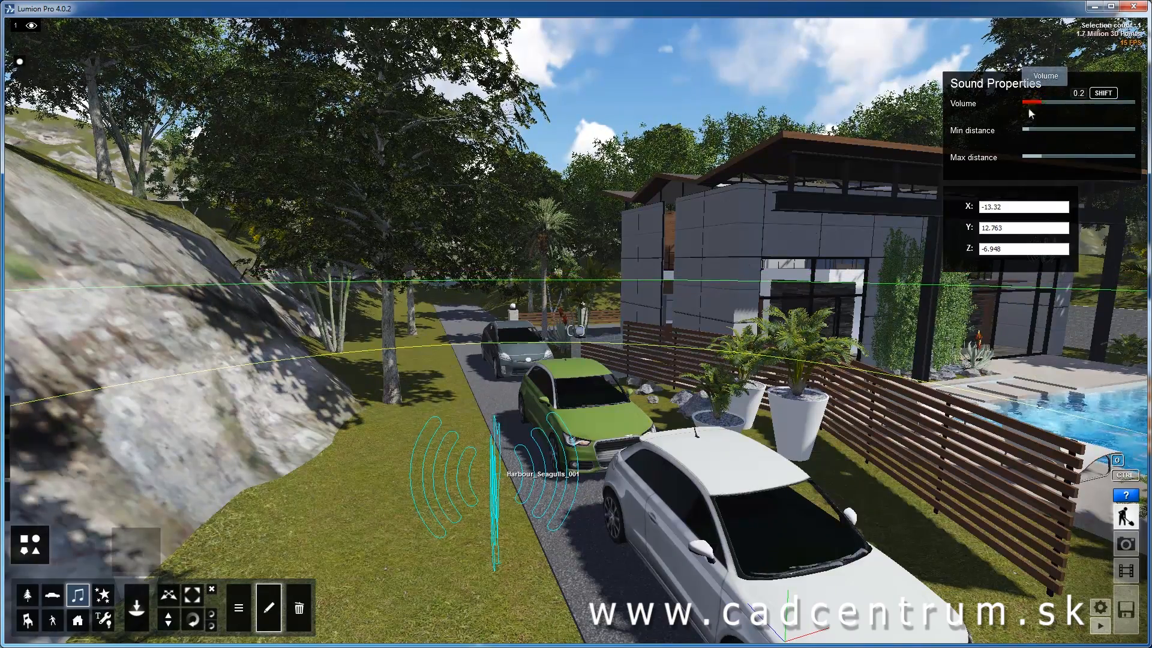
pyautogui.moveTo(417, 567); pyautogui.dragTo(443, 570, button='right')
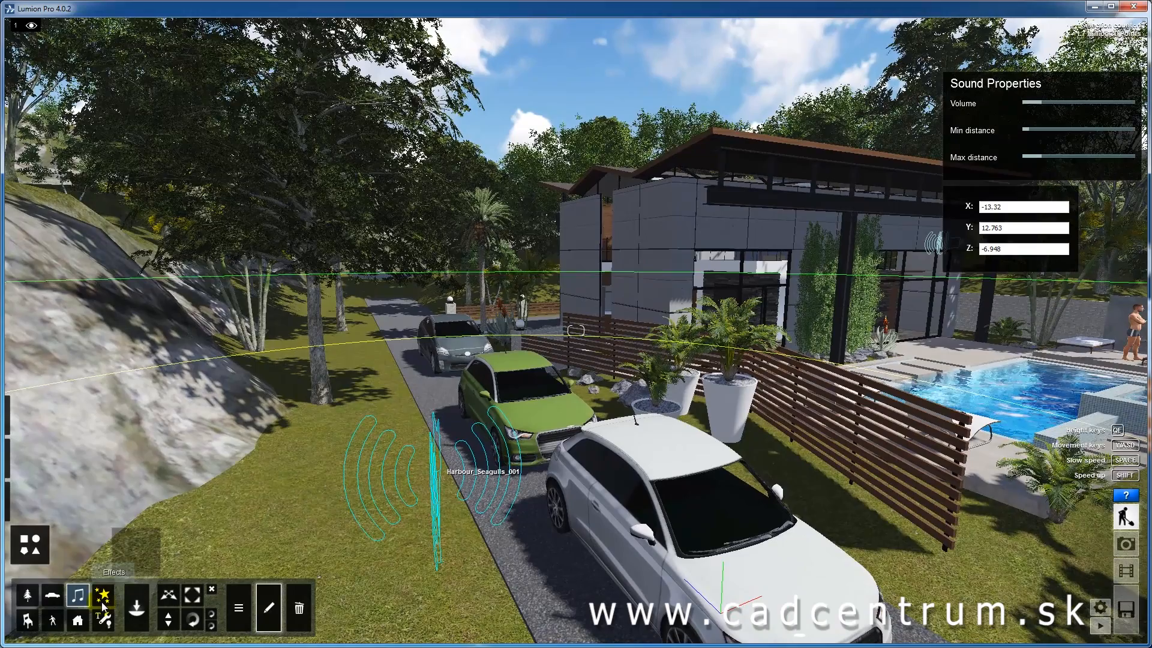
# - Browse the Effects Library's fountain, fire, smoke, fog and leaves categories
pyautogui.click(103, 595)
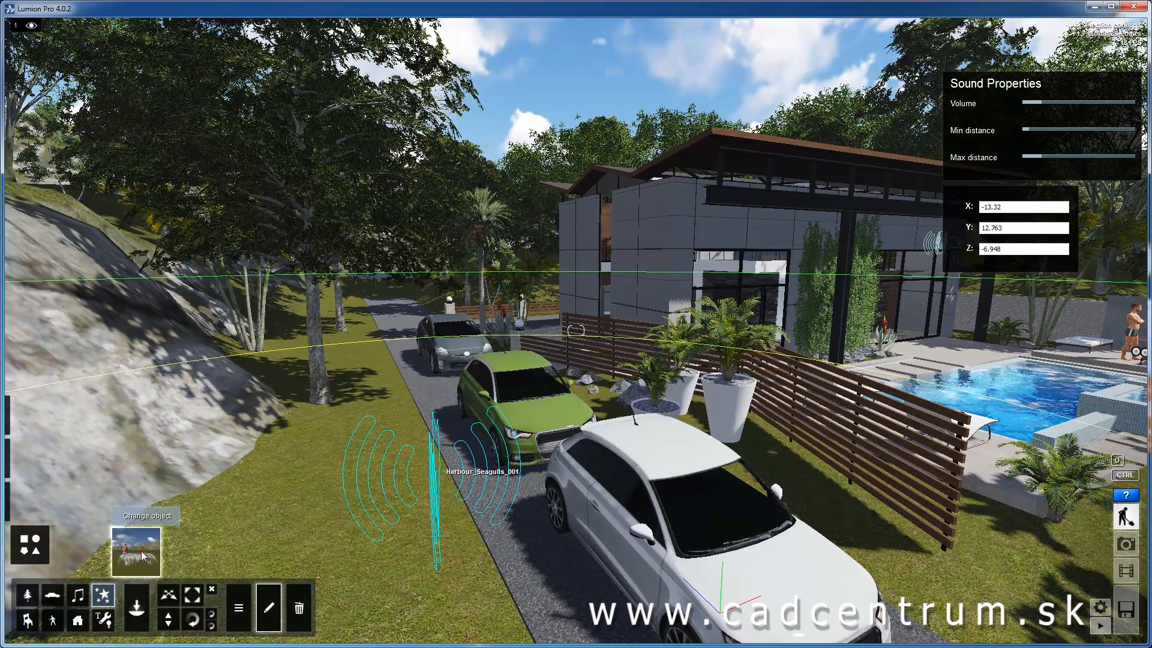
pyautogui.click(141, 553)
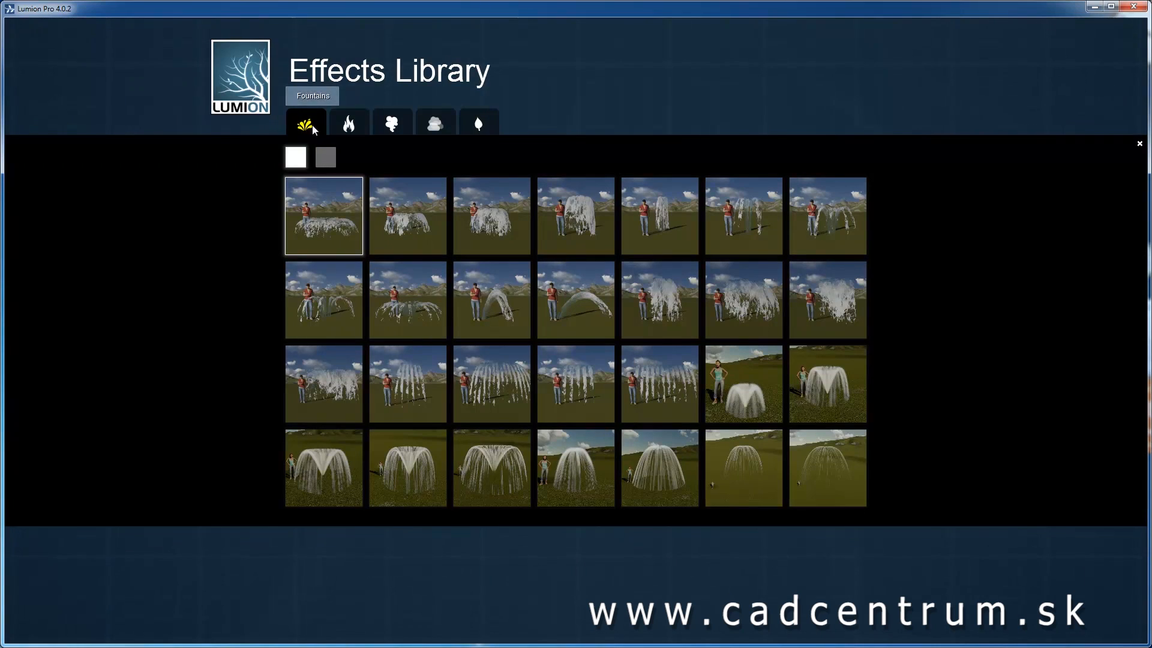
pyautogui.click(347, 126)
pyautogui.click(395, 124)
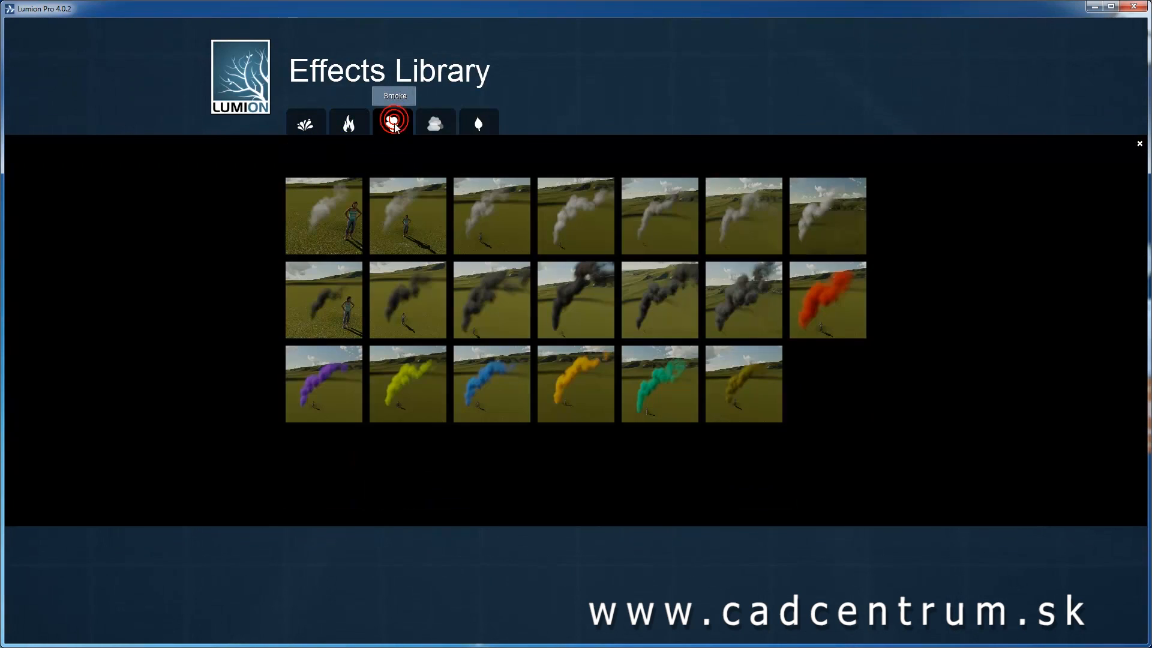
pyautogui.click(433, 124)
pyautogui.click(478, 125)
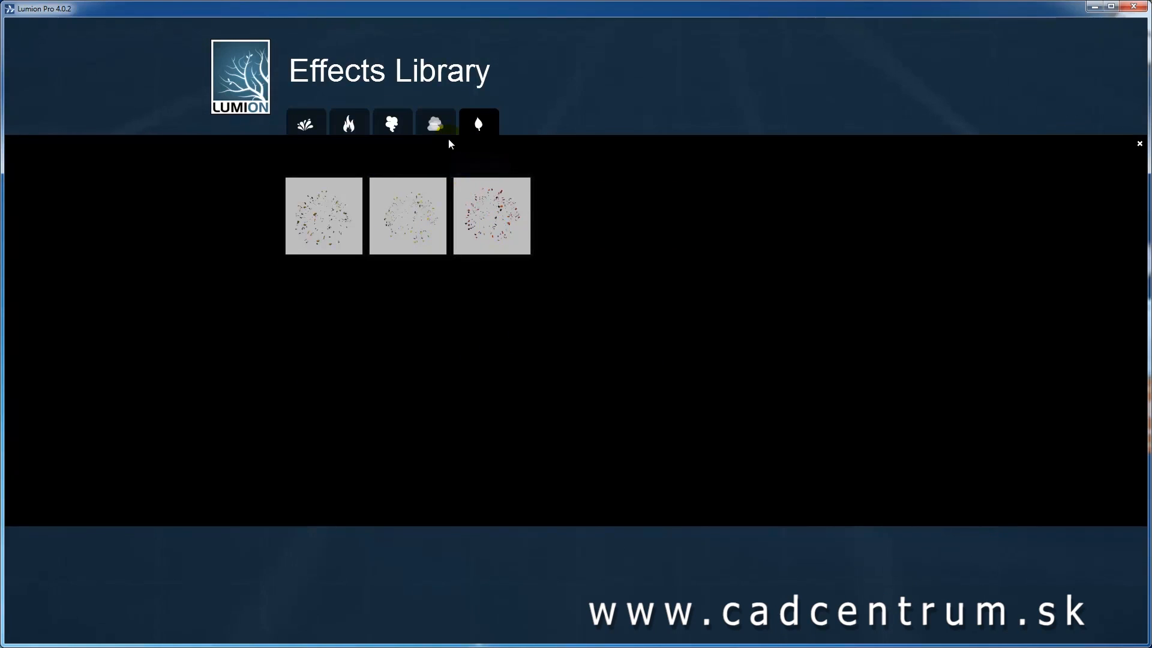
pyautogui.click(310, 133)
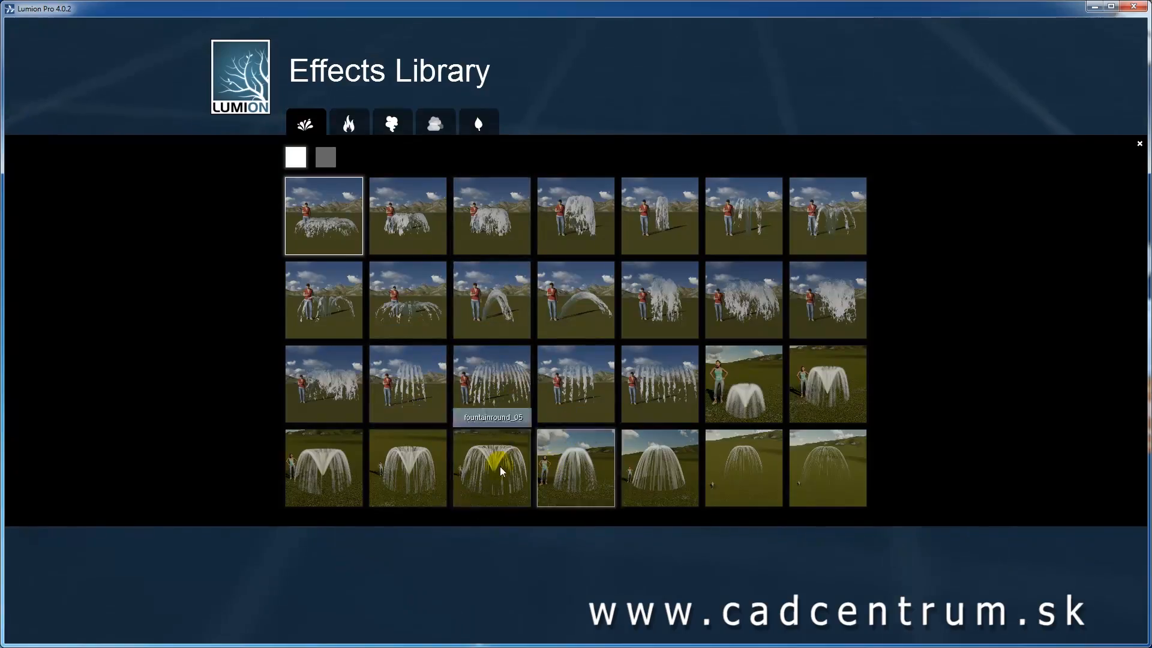
# - Choose a round fountain from the Fountains category and place it in the small raised basin beside the pool
pyautogui.click(420, 474)
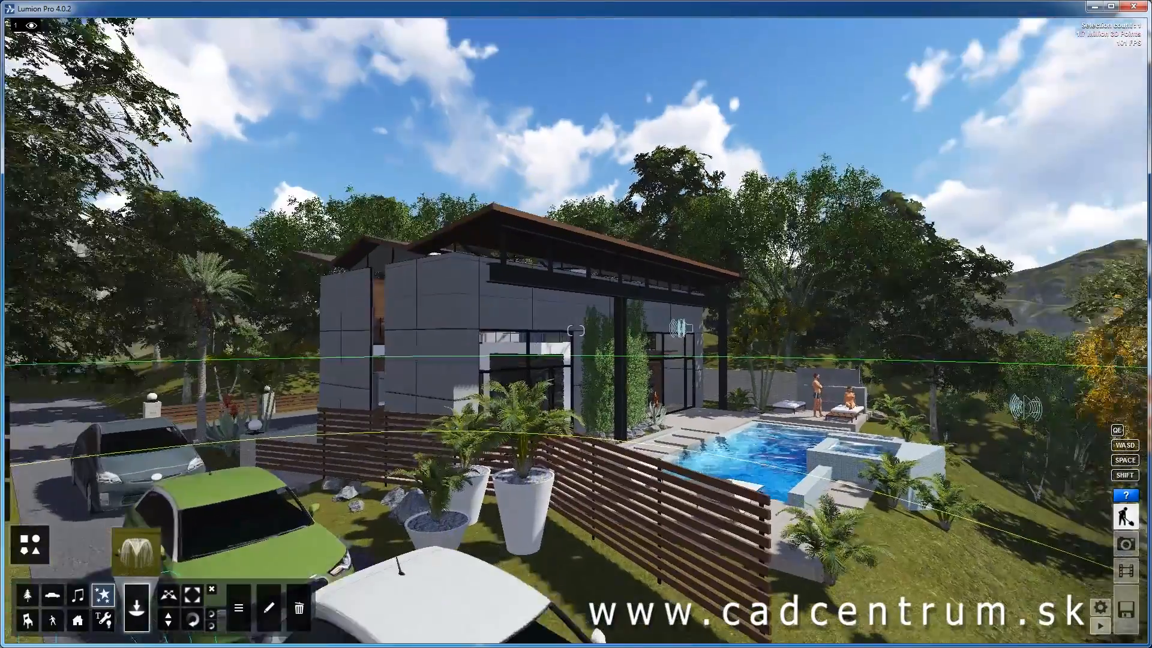
pyautogui.press('w')
pyautogui.moveTo(516, 558); pyautogui.dragTo(617, 591, button='right')
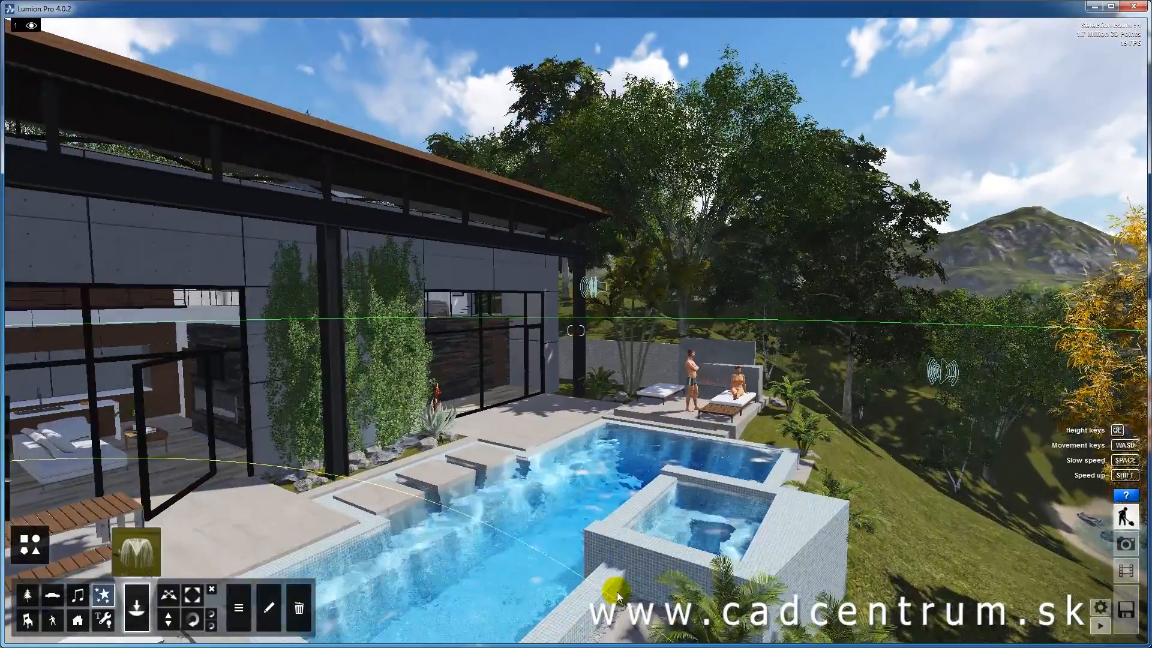
pyautogui.click(711, 546)
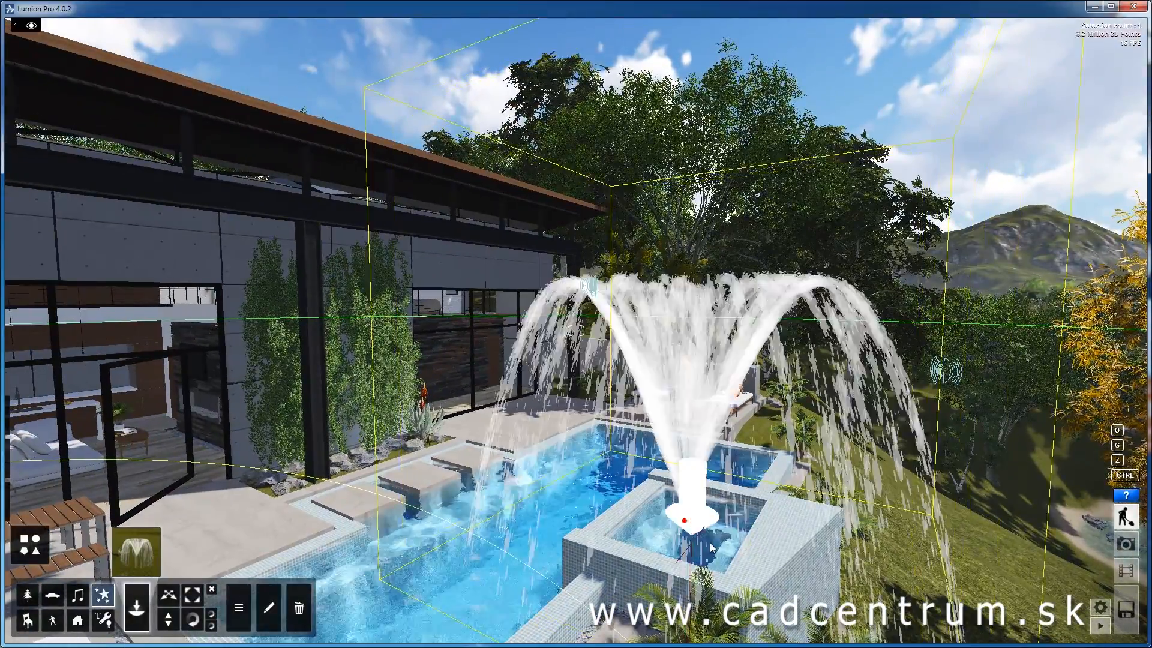
# - Resize the fountain to suit the small raised basin beside the pool
pyautogui.press('a')
pyautogui.moveTo(737, 480); pyautogui.dragTo(780, 468, button='right')
pyautogui.moveTo(738, 541); pyautogui.dragTo(735, 549, button='right')
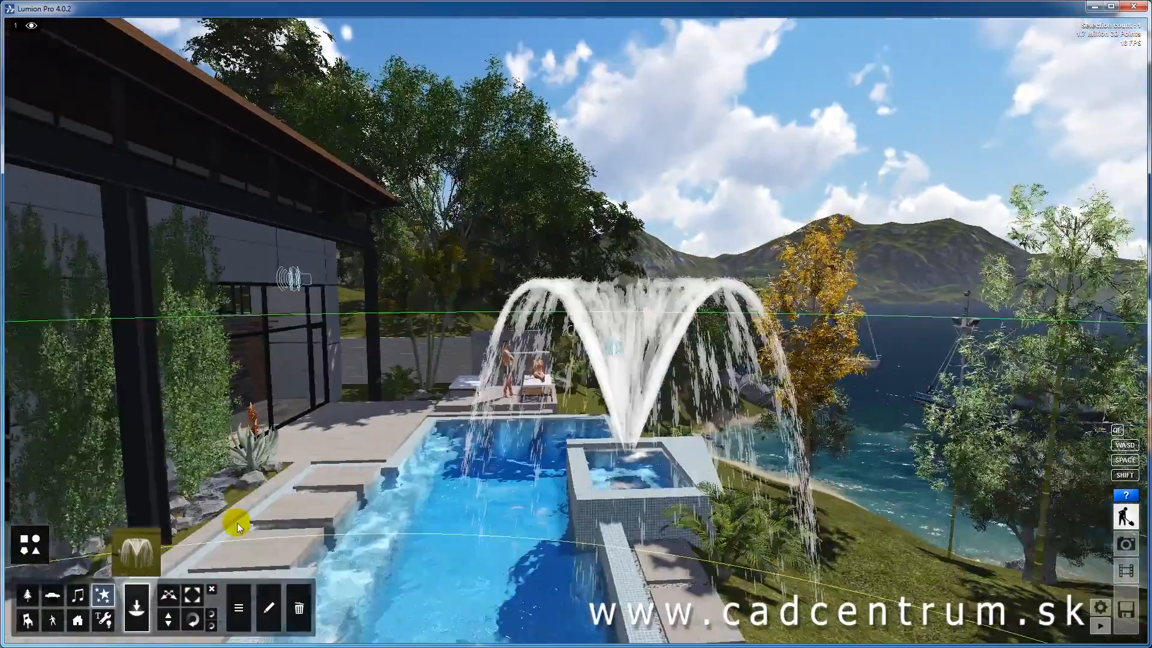
pyautogui.click(193, 595)
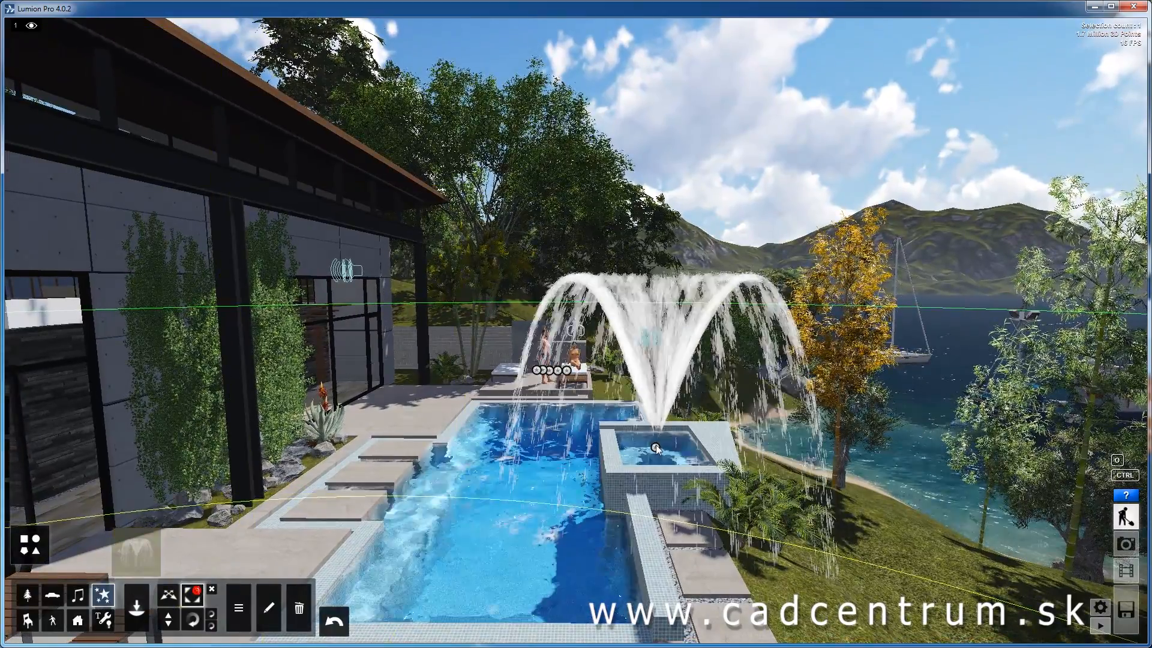
pyautogui.moveTo(650, 453)
pyautogui.mouseDown()
pyautogui.moveTo(600, 469)
pyautogui.moveTo(719, 453)
pyautogui.mouseUp()
# - Examine the resized fountain and the pool terrace from several viewpoints
pyautogui.press('w')
pyautogui.moveTo(719, 453); pyautogui.dragTo(755, 456, button='right')
pyautogui.press('d')
pyautogui.press('d')
pyautogui.press('w')
pyautogui.press('s')
pyautogui.press('a')
pyautogui.press('w')
pyautogui.press('s')
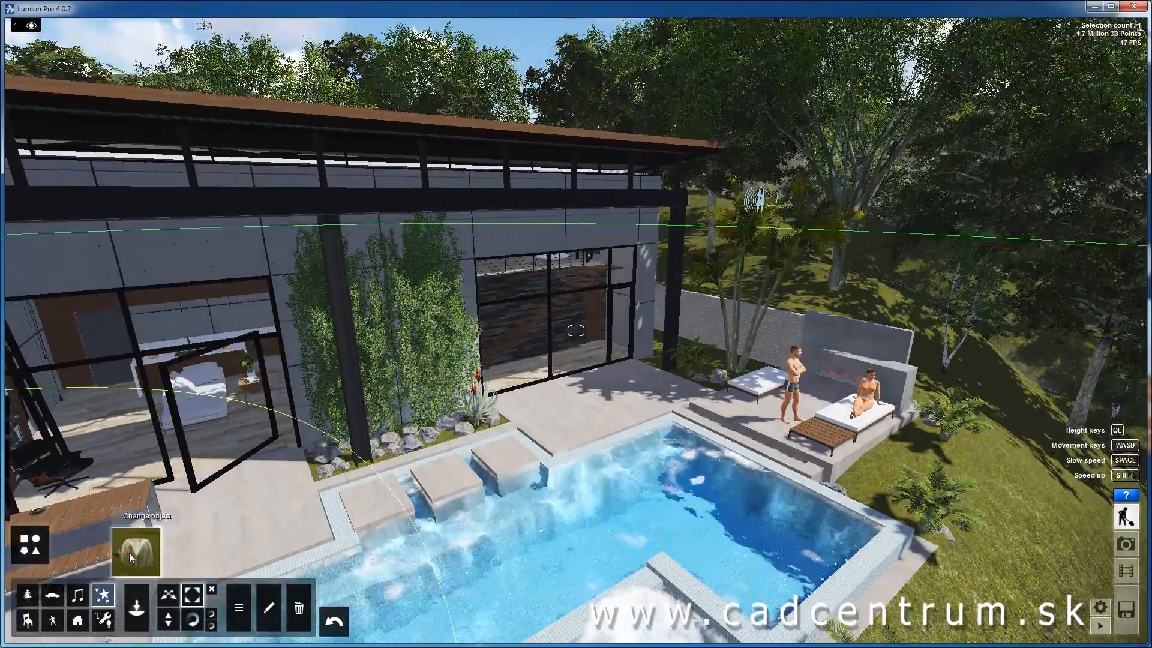
# - Choose the second white smoke effect from the Smoke category and place it on the large rooftop chimney
pyautogui.click(128, 551)
pyautogui.click(355, 124)
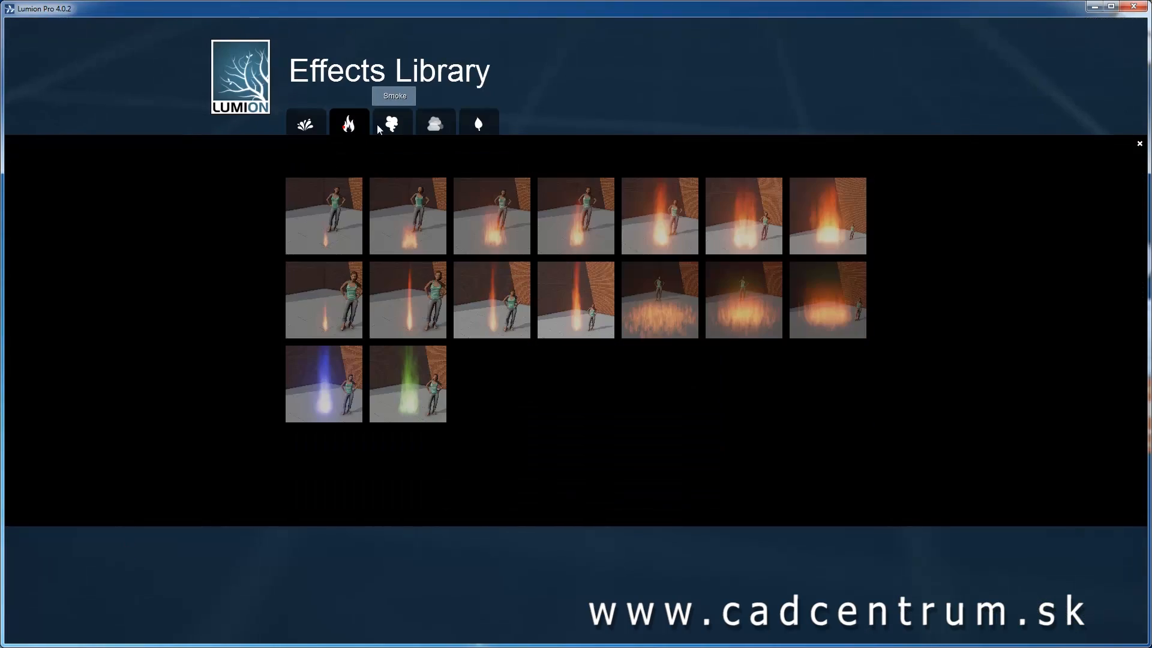
pyautogui.click(391, 125)
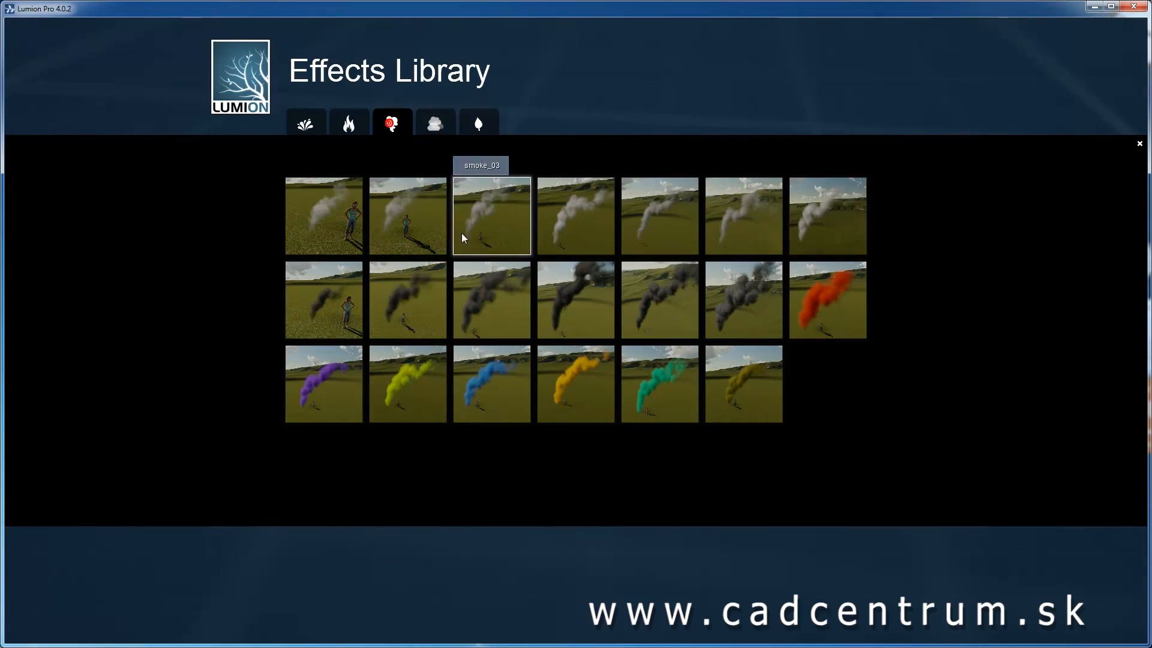
pyautogui.click(413, 234)
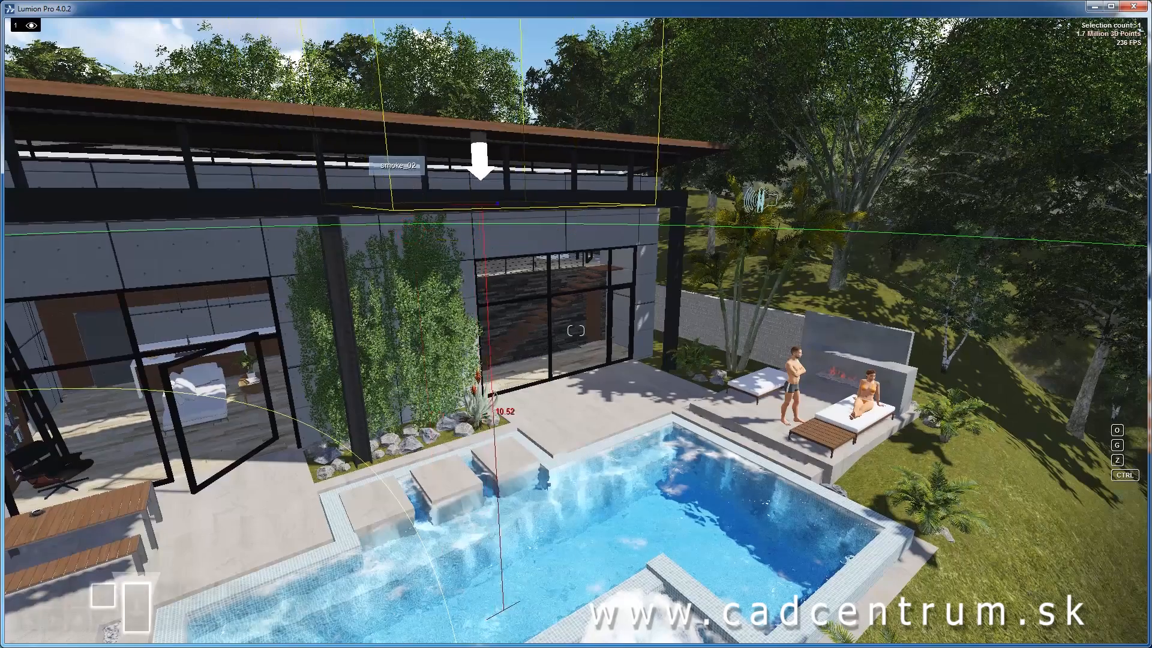
pyautogui.press('w')
pyautogui.press('q')
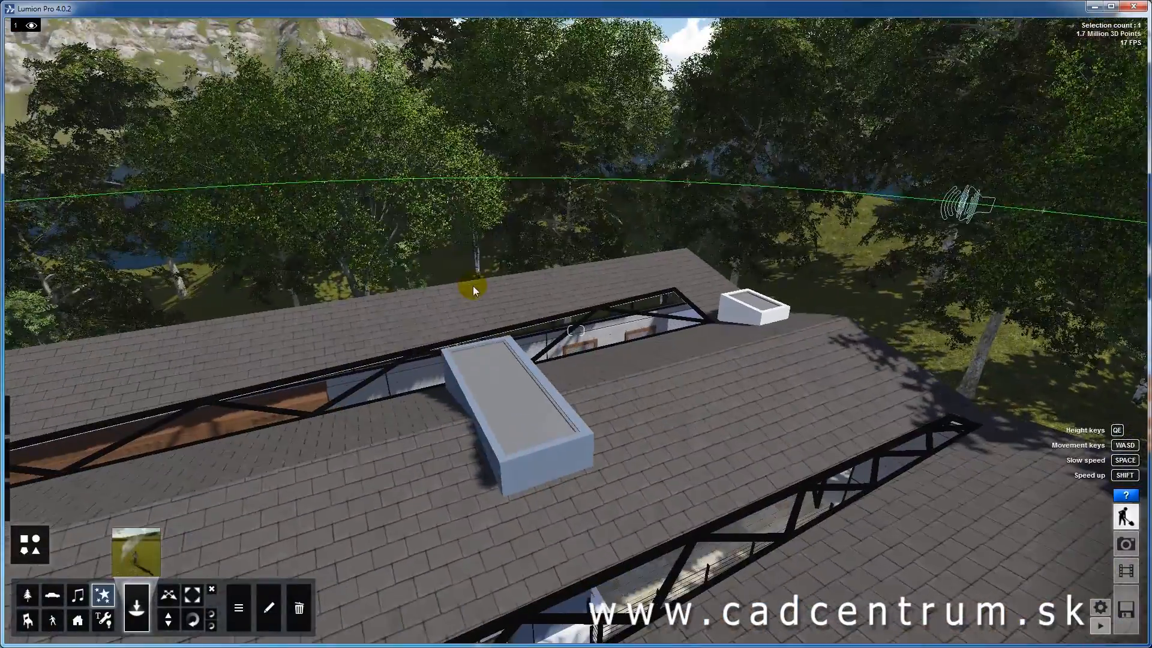
pyautogui.click(516, 401)
pyautogui.click(516, 401)
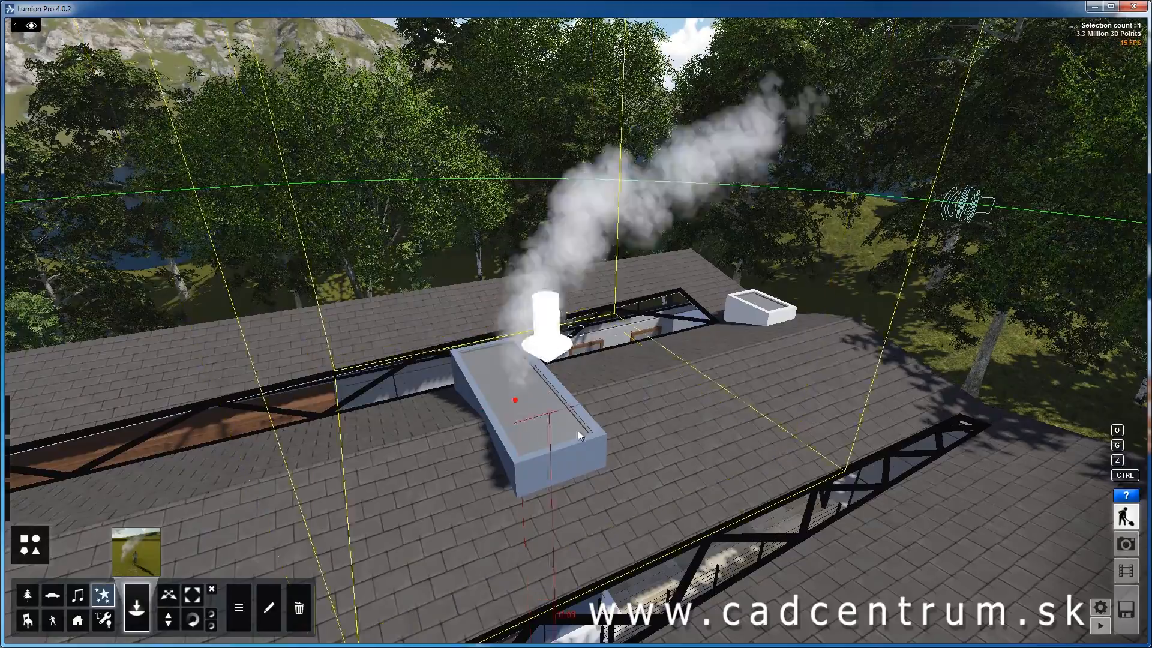
# - Examine the chimney smoke and the house from the pool side and from farther away
pyautogui.press('s')
pyautogui.moveTo(615, 480); pyautogui.dragTo(612, 421, button='right')
pyautogui.press('s')
pyautogui.press('e')
pyautogui.press('s')
pyautogui.press('s')
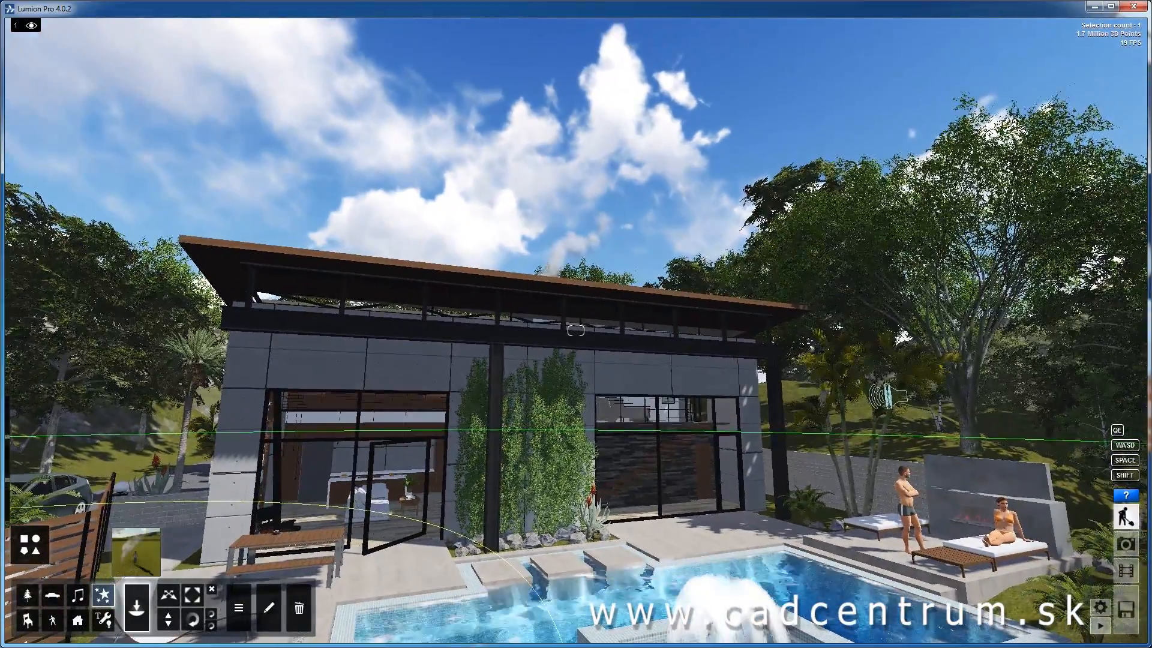
pyautogui.press('s')
pyautogui.moveTo(608, 186); pyautogui.dragTo(555, 206, button='right')
pyautogui.press('w')
pyautogui.press('w')
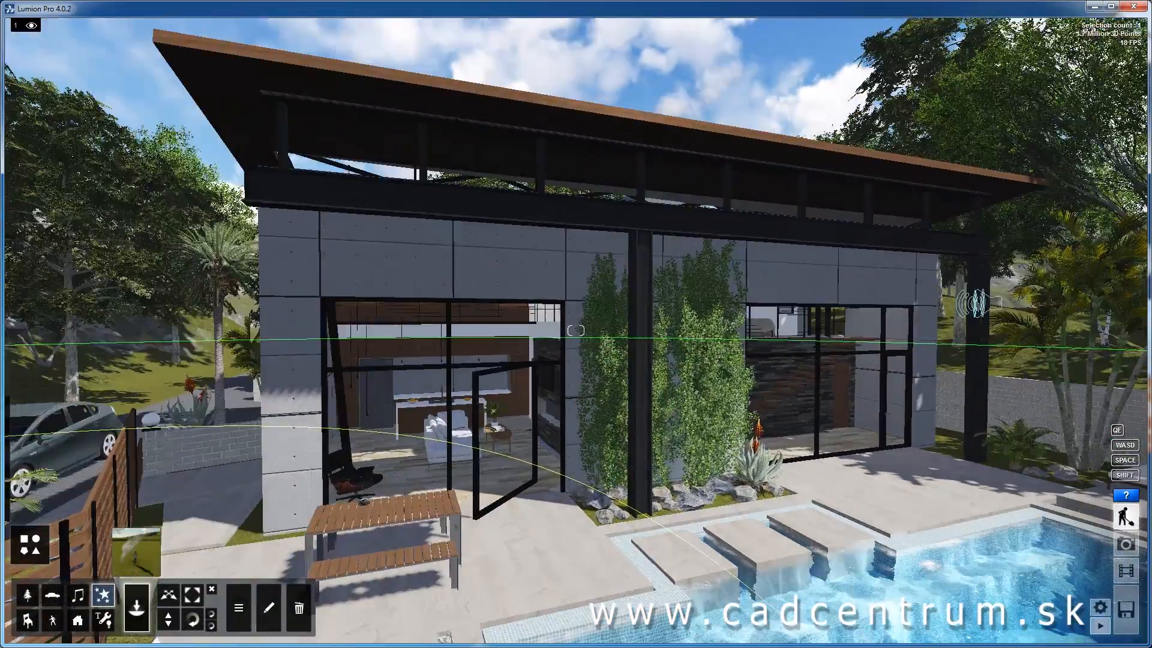
# - Choose the second effect from the Fire category and place it at the right end of the living-room fireplace stones
pyautogui.press('w')
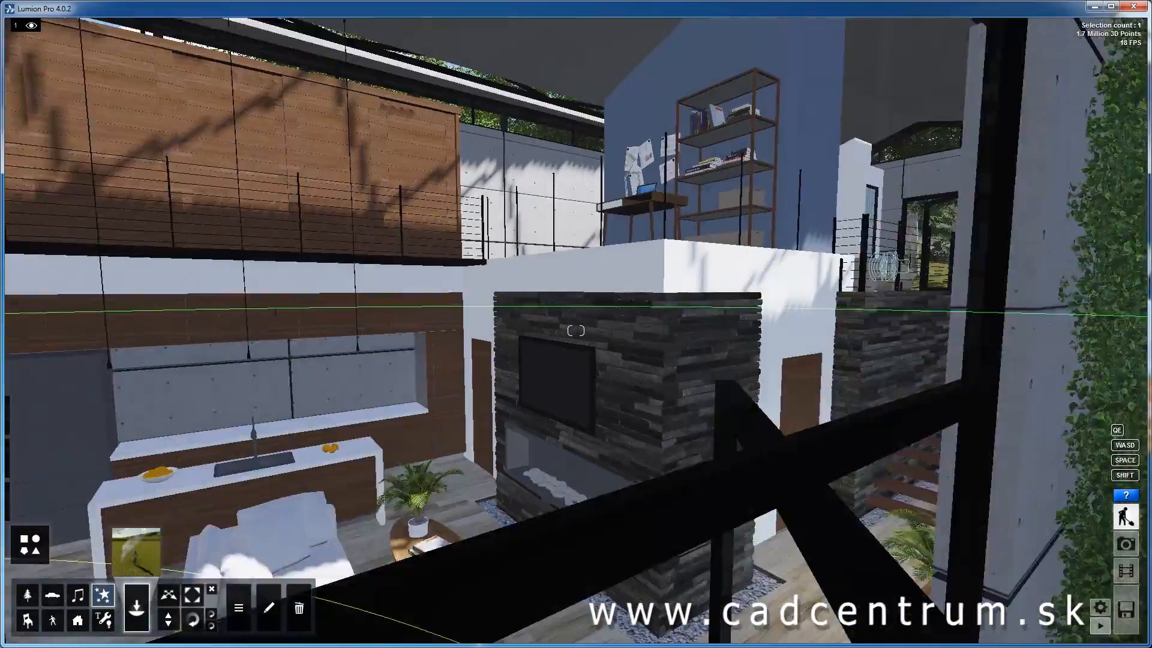
pyautogui.press('s')
pyautogui.press('e')
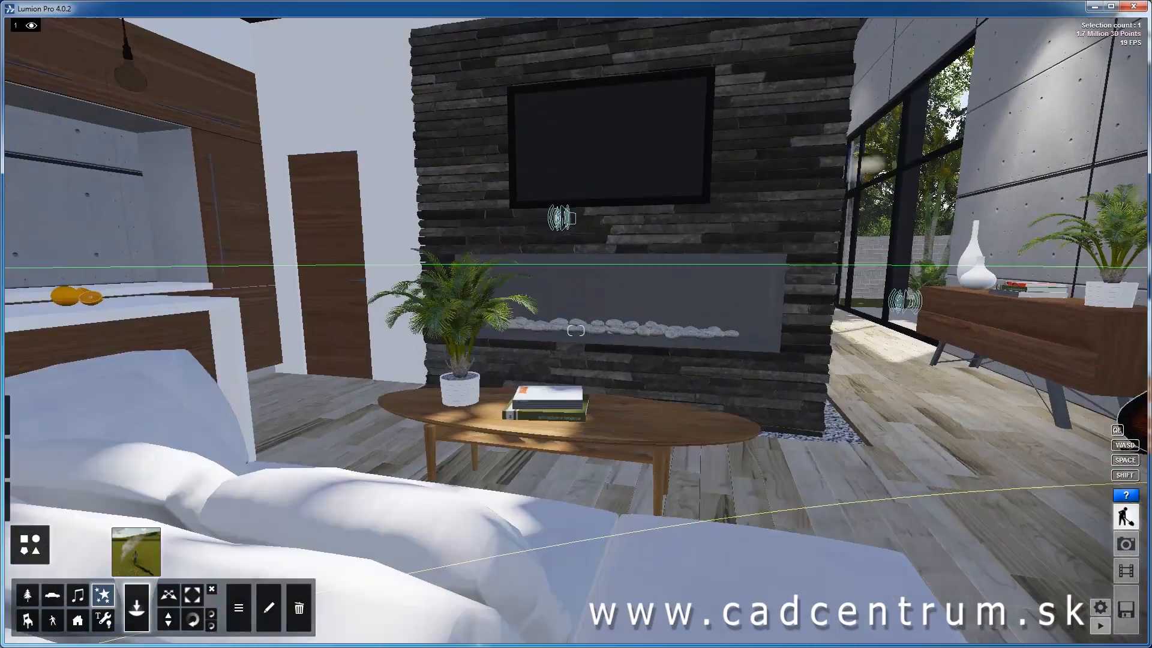
pyautogui.press('w')
pyautogui.press('s')
pyautogui.press('s')
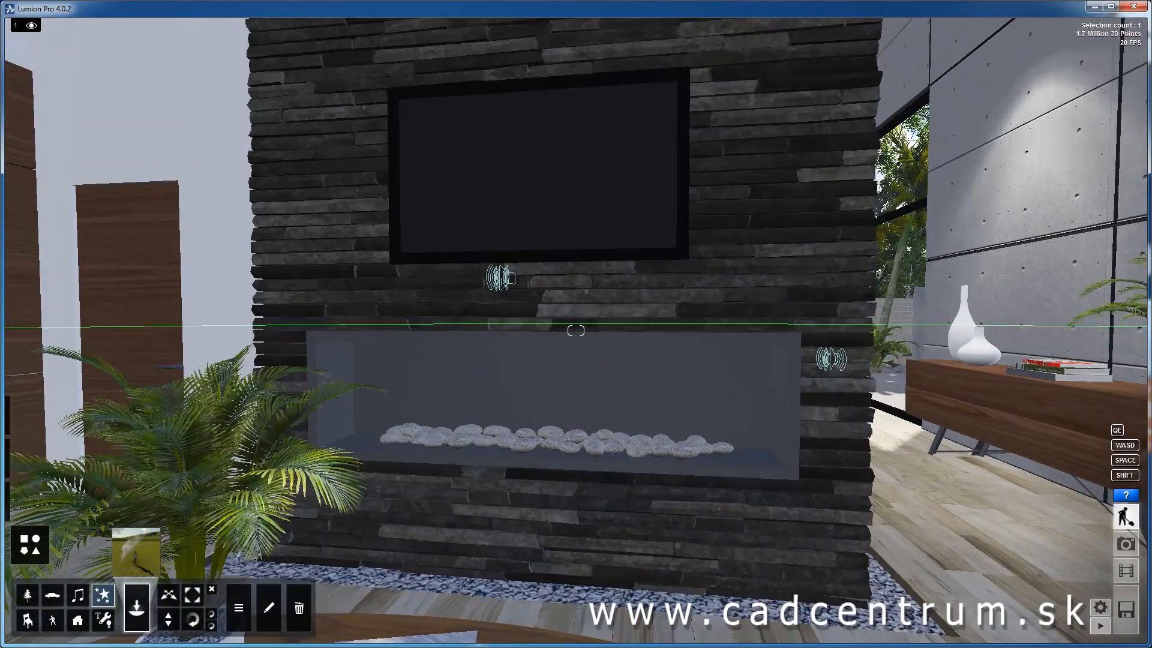
pyautogui.click(135, 552)
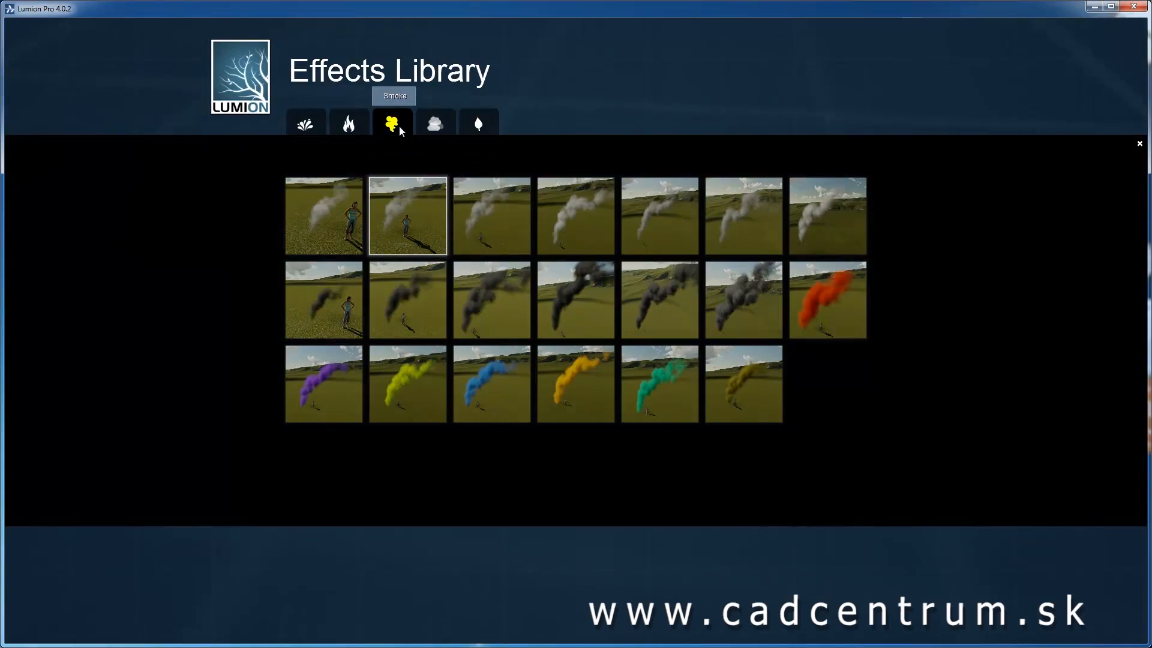
pyautogui.click(342, 124)
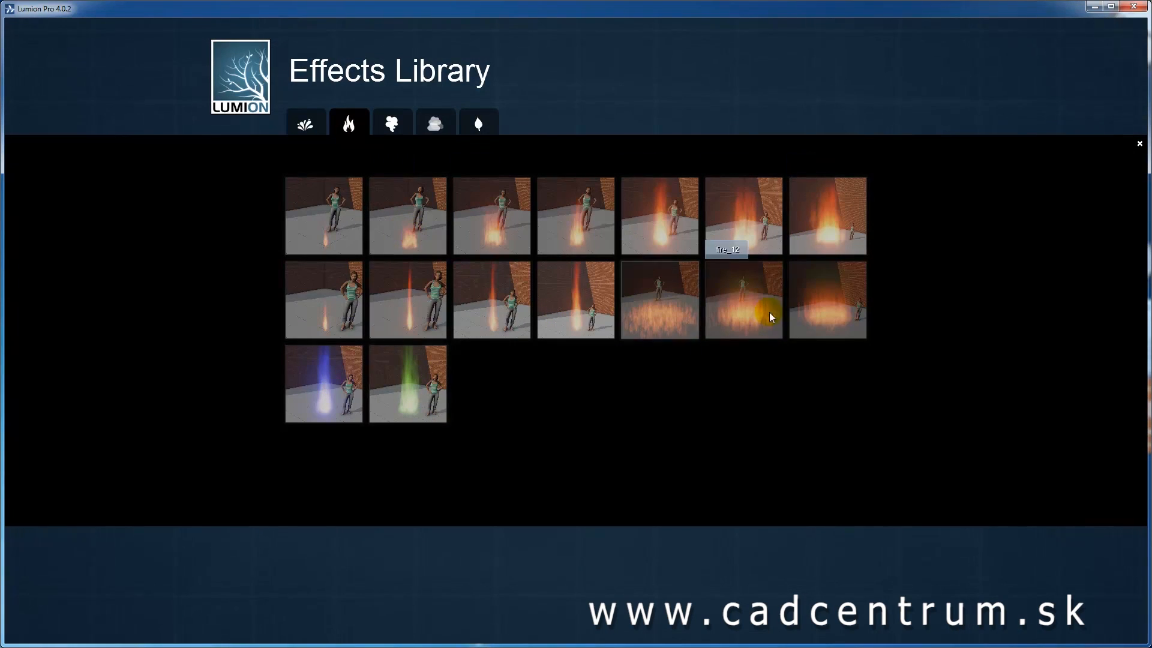
pyautogui.click(414, 240)
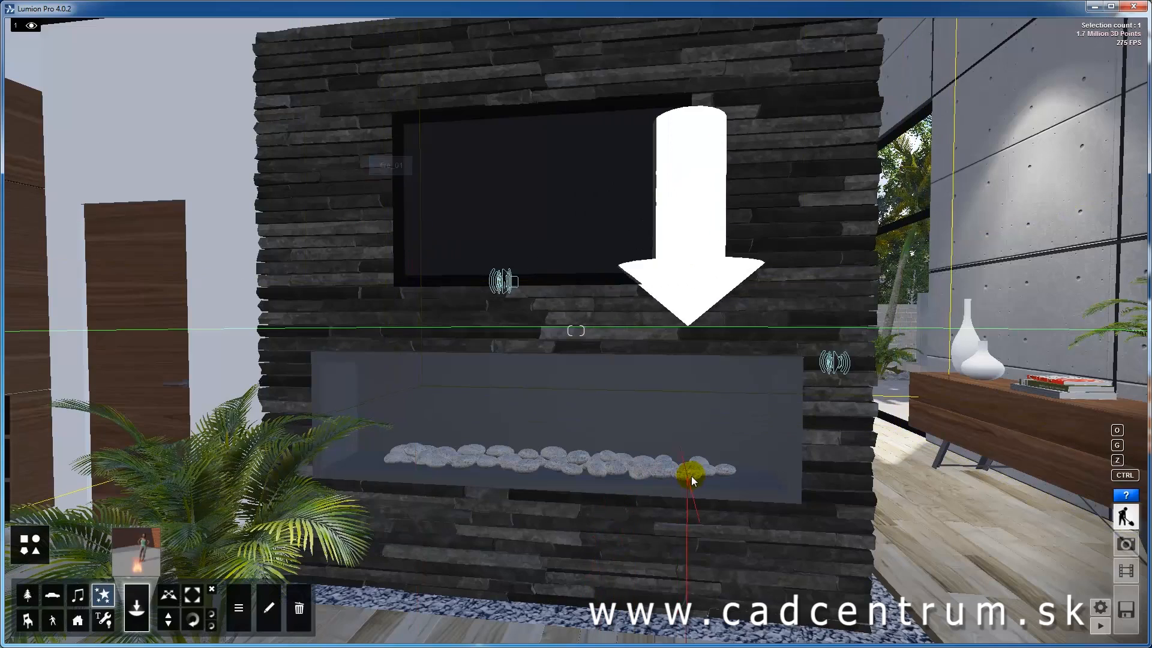
pyautogui.press('w')
pyautogui.click(727, 530)
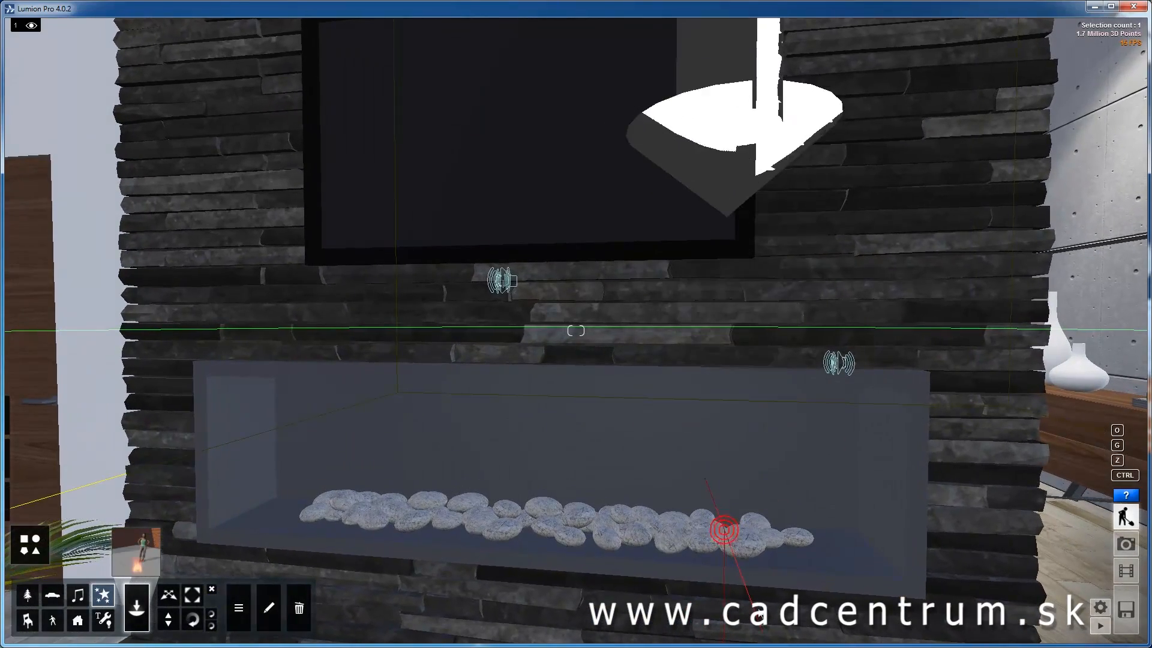
pyautogui.press('s')
# - Copy the fire along the fireplace stones to make a row of four flames
pyautogui.click(169, 596)
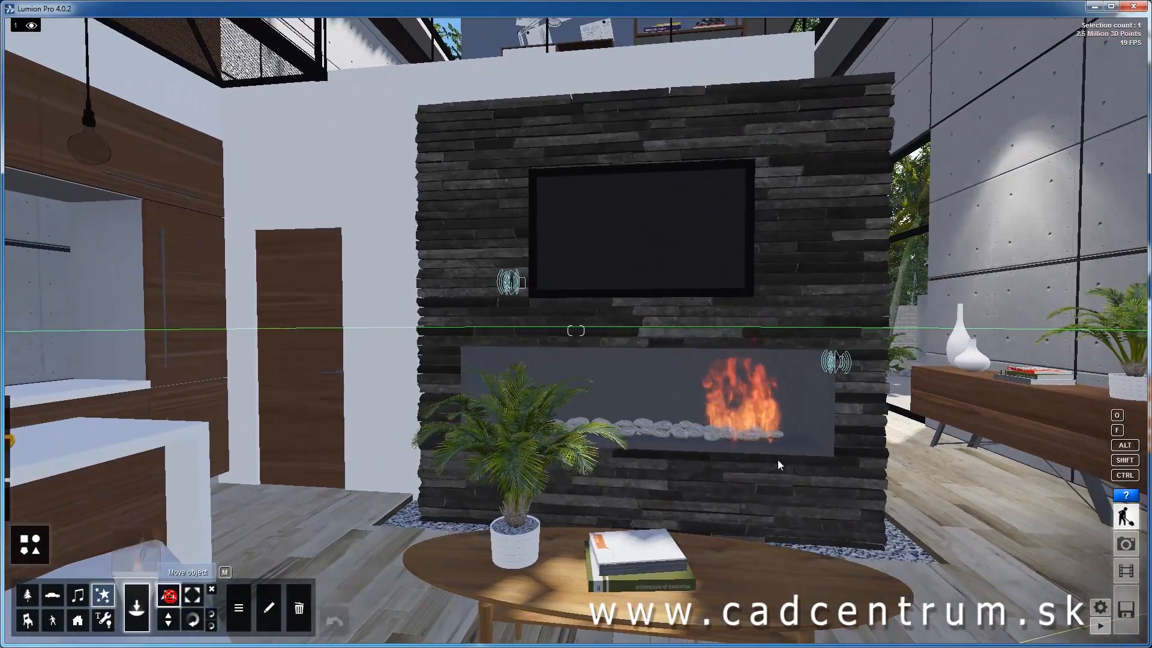
pyautogui.press('w')
pyautogui.press('s')
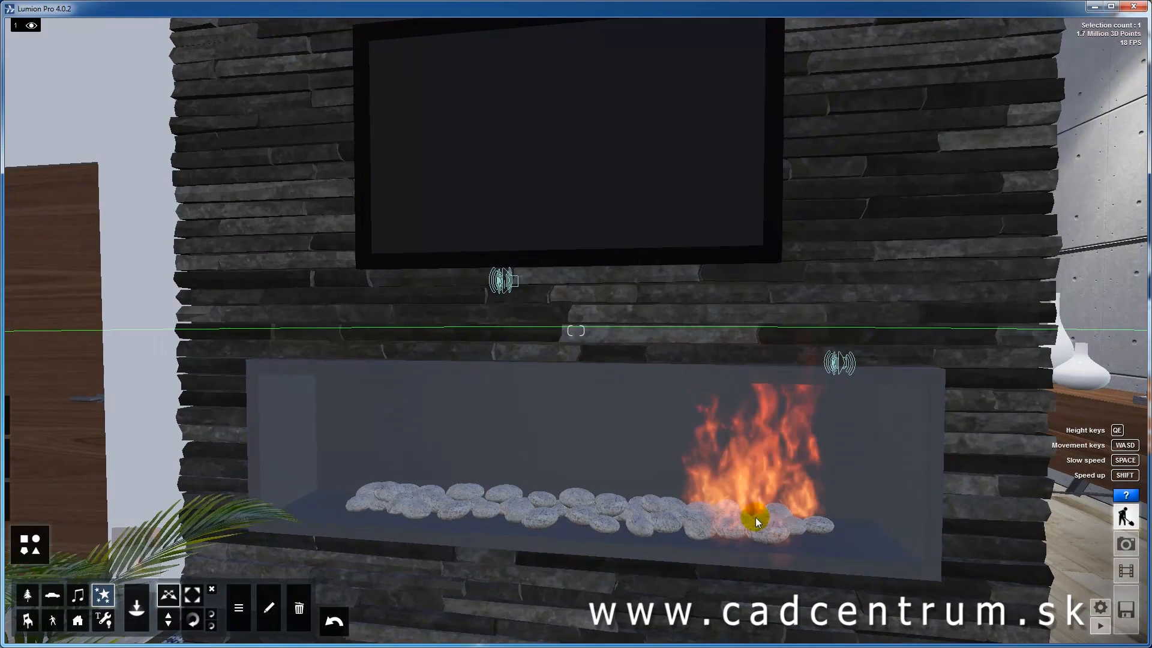
pyautogui.moveTo(749, 519); pyautogui.dragTo(749, 520)
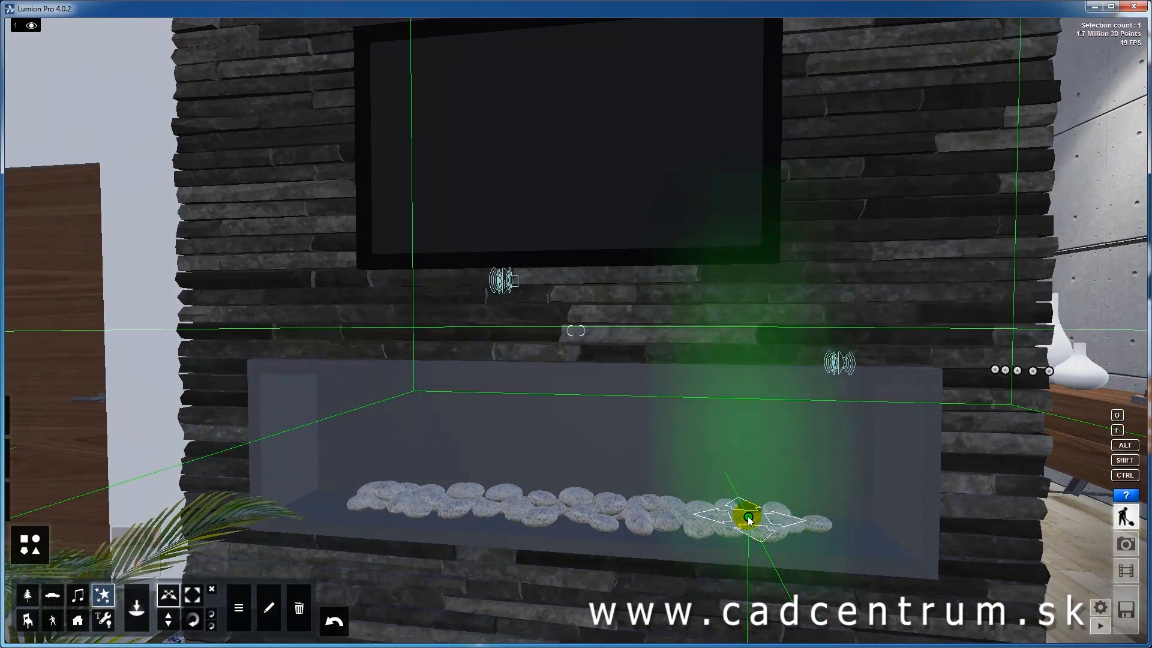
pyautogui.moveTo(732, 521); pyautogui.dragTo(419, 506)
# - Resize the fires individually to fit within the fireplace opening
pyautogui.click(184, 597)
pyautogui.moveTo(513, 500); pyautogui.dragTo(516, 510)
pyautogui.moveTo(620, 507); pyautogui.dragTo(635, 524)
pyautogui.moveTo(749, 517); pyautogui.dragTo(761, 527)
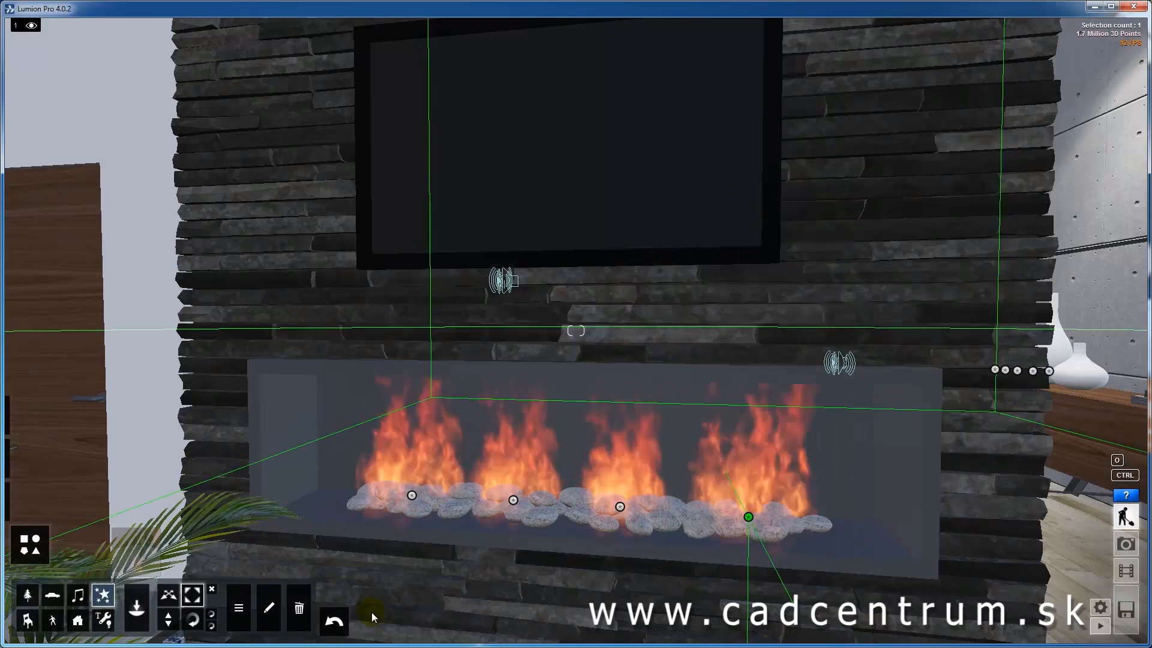
# - Adjust the second fire from the left, reducing its emitter area size and increasing its particle count
pyautogui.click(280, 605)
pyautogui.click(513, 499)
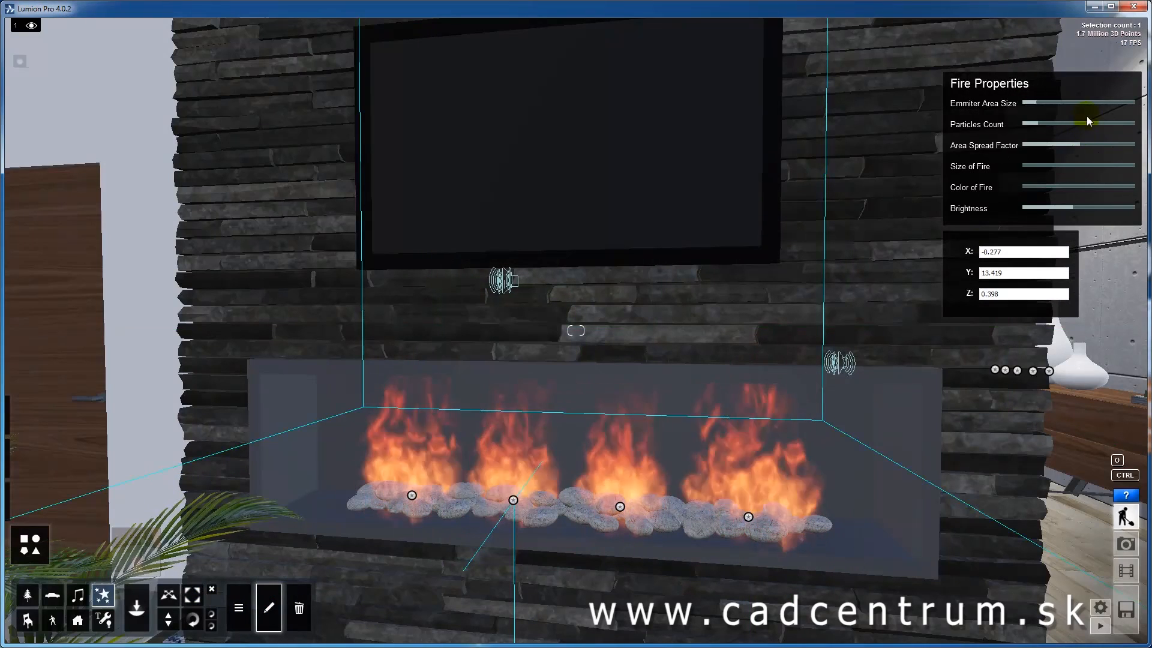
pyautogui.moveTo(1027, 171)
pyautogui.mouseDown()
pyautogui.moveTo(1056, 167)
pyautogui.moveTo(1025, 171)
pyautogui.moveTo(1078, 186)
pyautogui.moveTo(1023, 186)
pyautogui.mouseUp()
pyautogui.moveTo(1047, 101); pyautogui.dragTo(1058, 125)
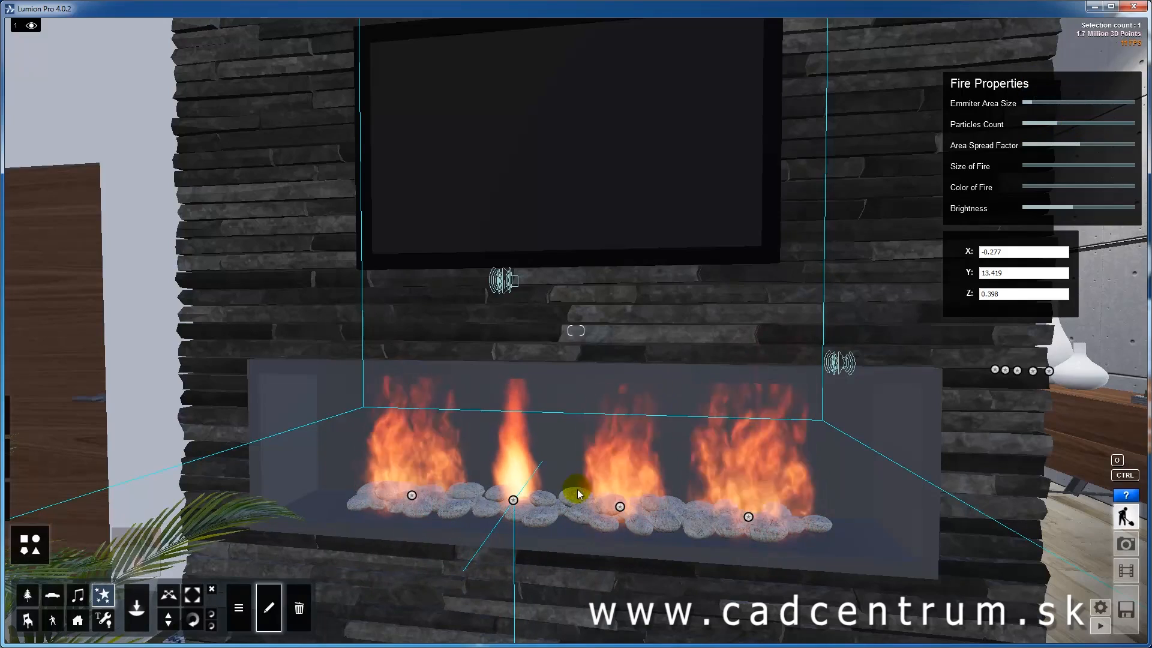
# - Examine the fireplace flames up close and from across the living room
pyautogui.press('w')
pyautogui.press('d')
pyautogui.press('a')
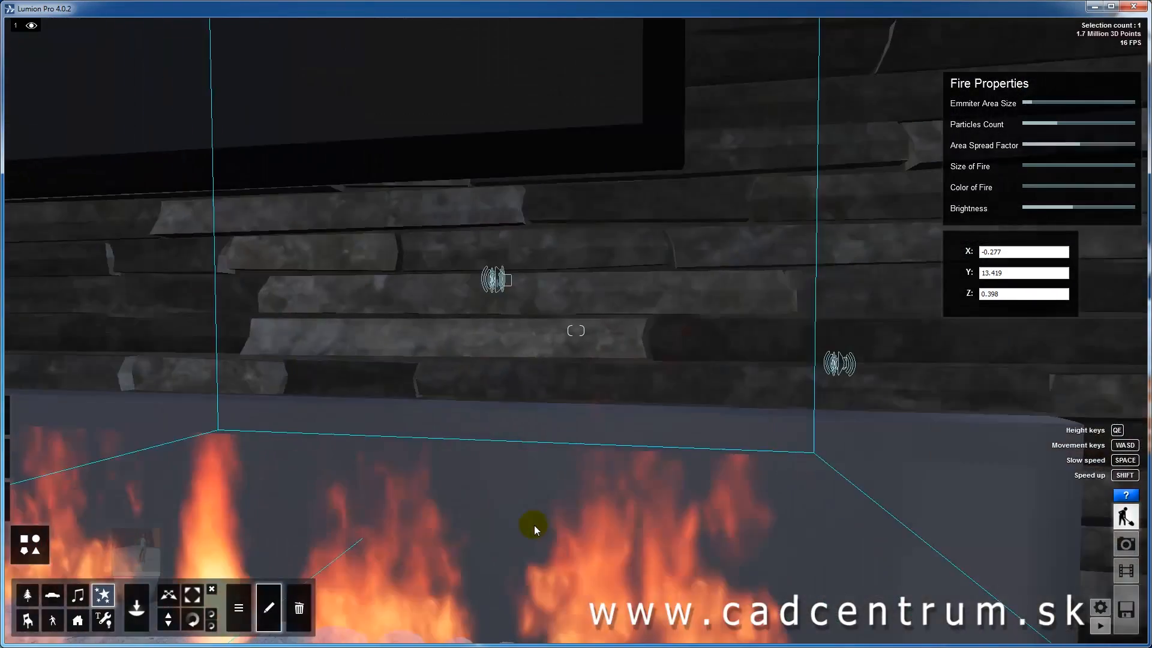
pyautogui.press('s')
pyautogui.press('a')
pyautogui.press('d')
pyautogui.press('w')
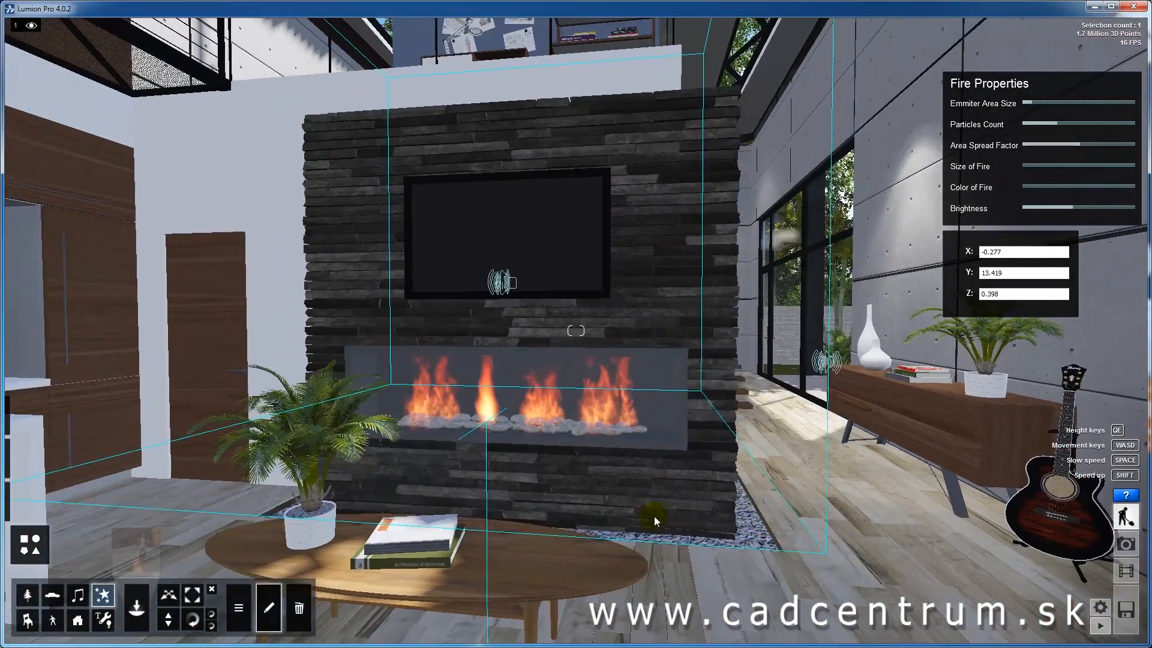
pyautogui.press('s')
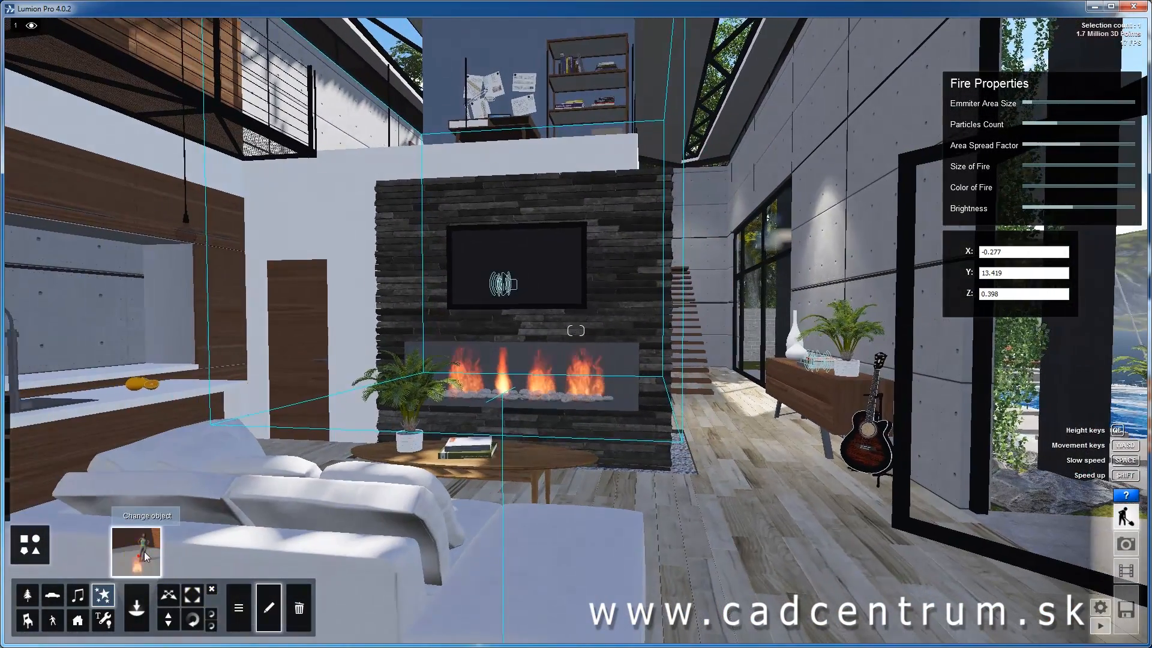
# - Choose the second fog effect in the middle row of the Fog category and place it over the pool
pyautogui.click(137, 551)
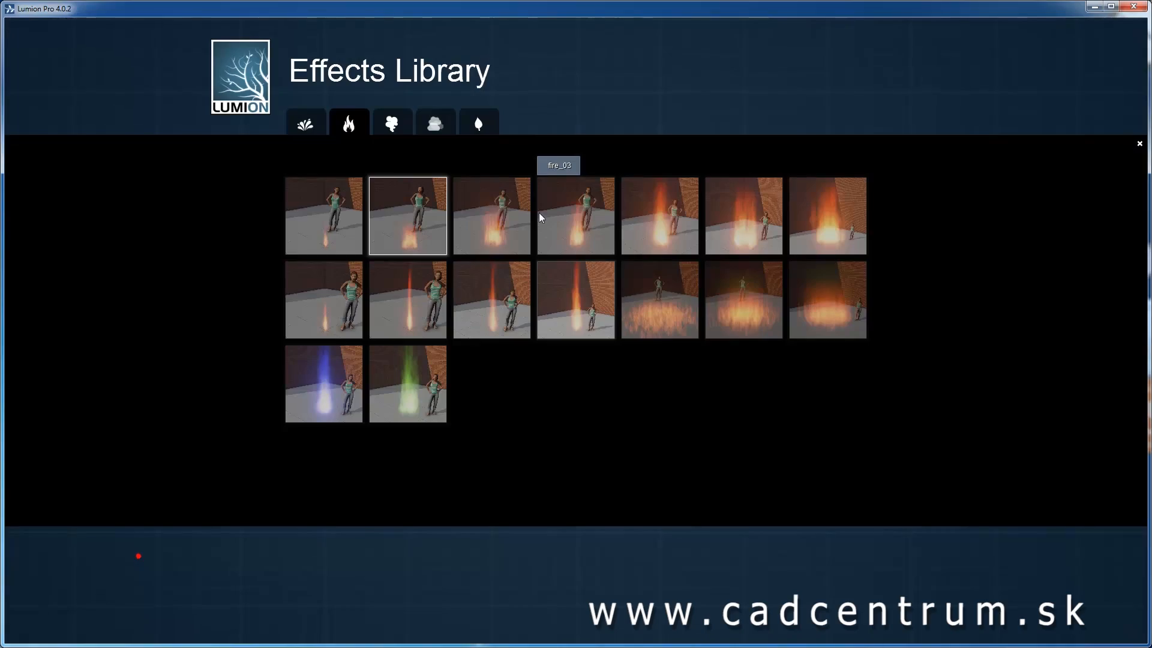
pyautogui.click(420, 123)
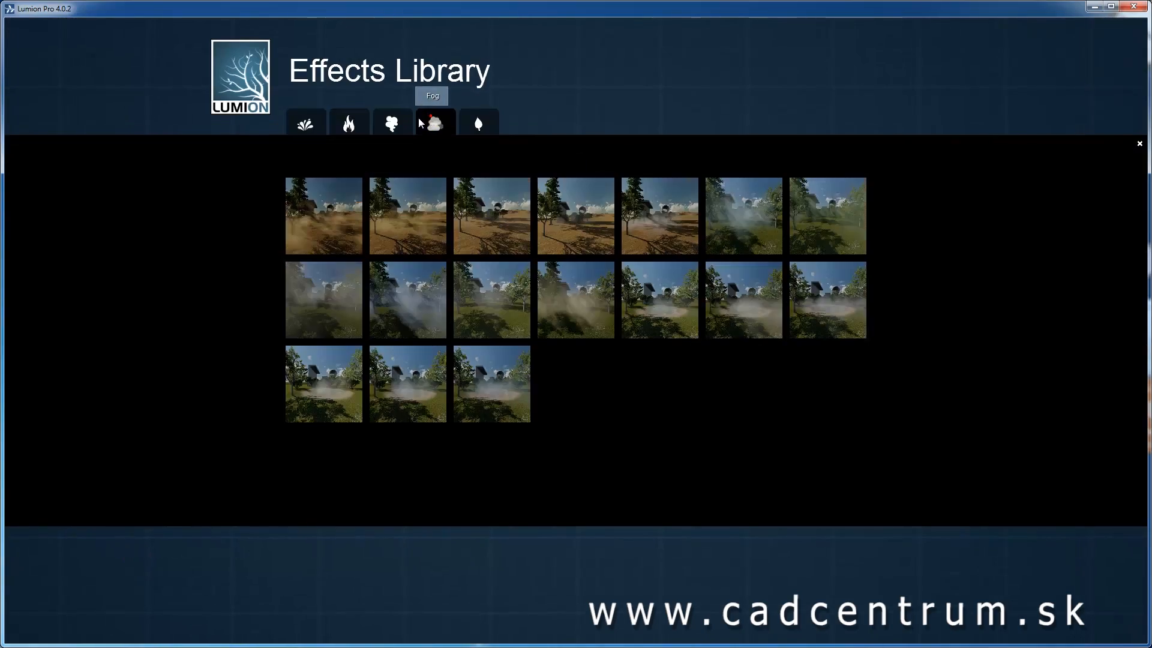
pyautogui.click(414, 335)
pyautogui.press('s')
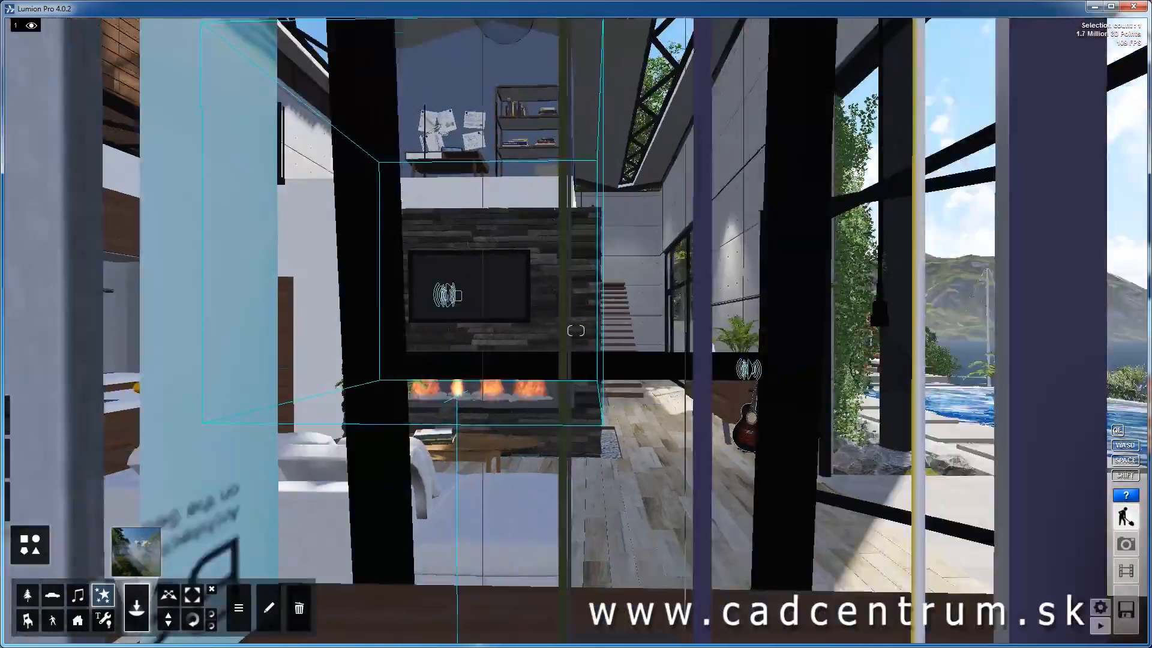
pyautogui.press('d')
pyautogui.press('w')
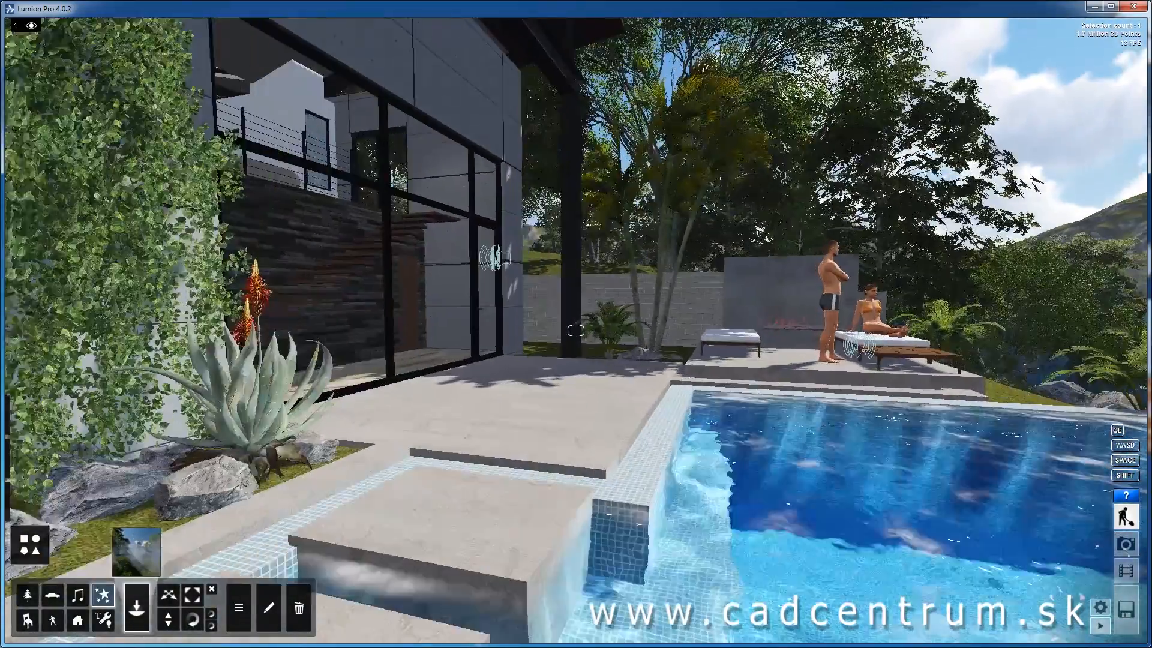
pyautogui.press('s')
pyautogui.moveTo(636, 456); pyautogui.dragTo(700, 480, button='right')
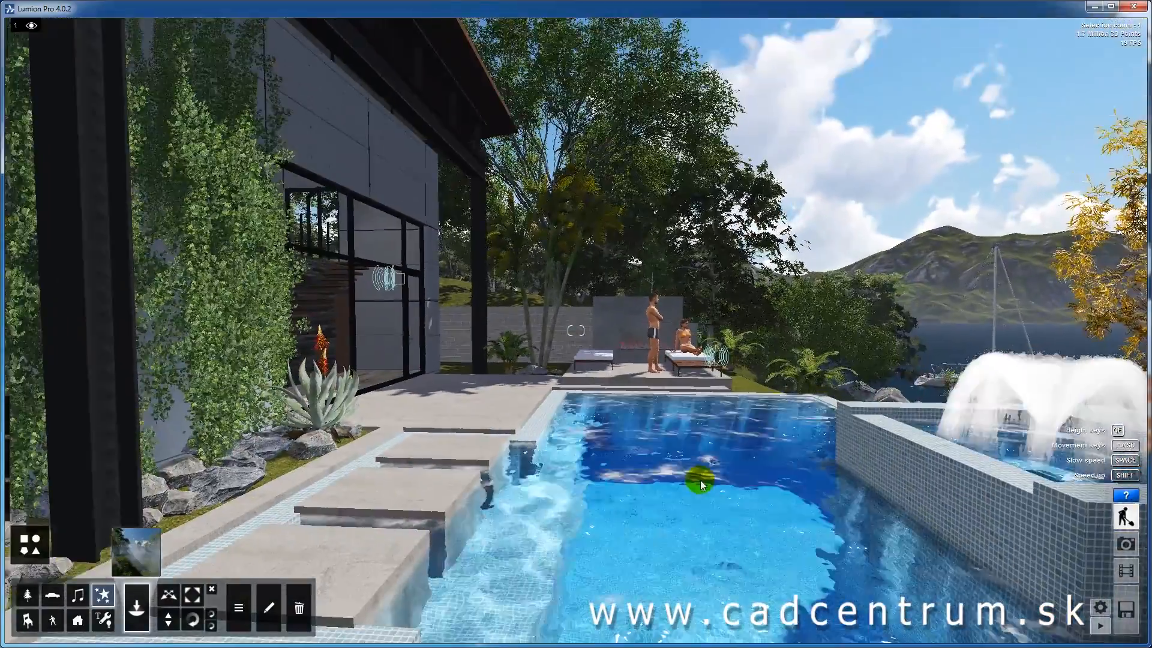
pyautogui.moveTo(693, 484); pyautogui.dragTo(753, 561)
# - Examine the fog around the pool, terrace and fountain from several viewpoints
pyautogui.press('s')
pyautogui.press('d')
pyautogui.moveTo(699, 480)
pyautogui.mouseDown(button='right')
pyautogui.moveTo(597, 480)
pyautogui.moveTo(708, 480)
pyautogui.moveTo(693, 480)
pyautogui.mouseUp(button='right')
pyautogui.press('d')
pyautogui.press('a')
pyautogui.press('a')
pyautogui.press('w')
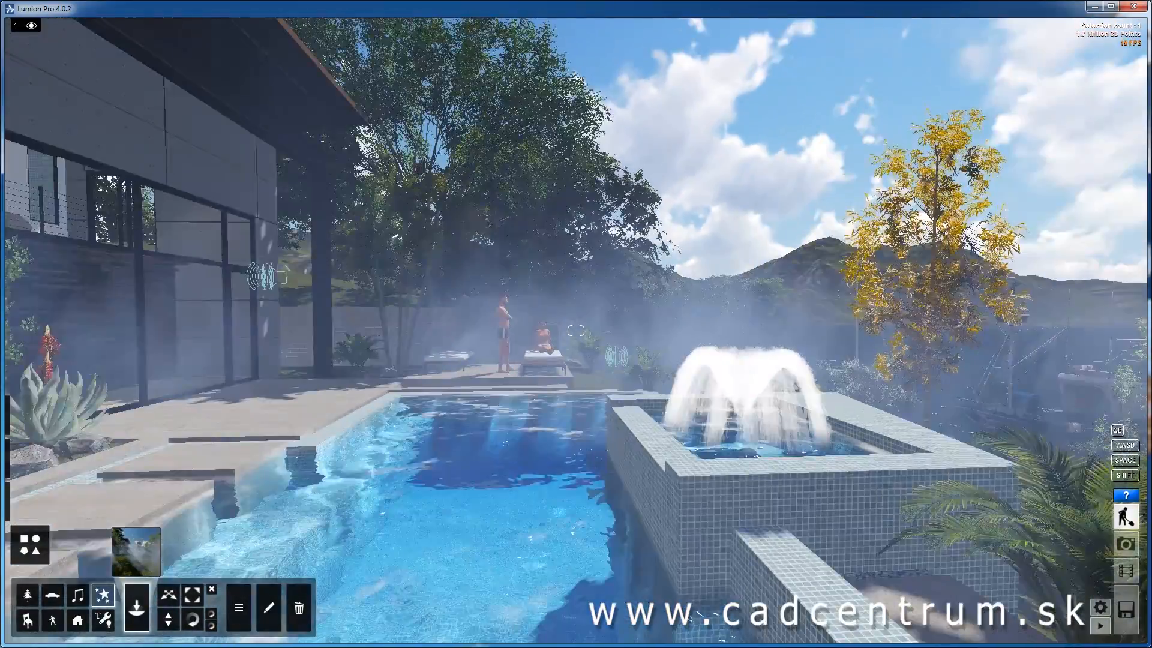
# - Choose the first effect from the Leaves category, place it under the yellow-leaved tree and raise it toward the crown
pyautogui.click(140, 548)
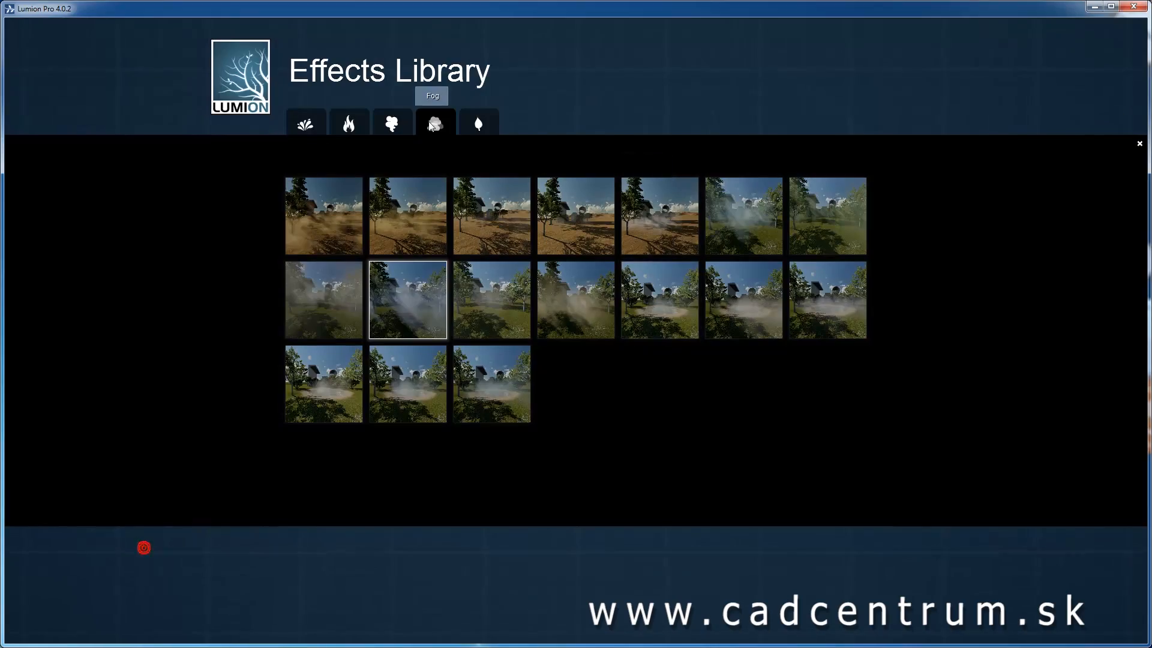
pyautogui.click(483, 126)
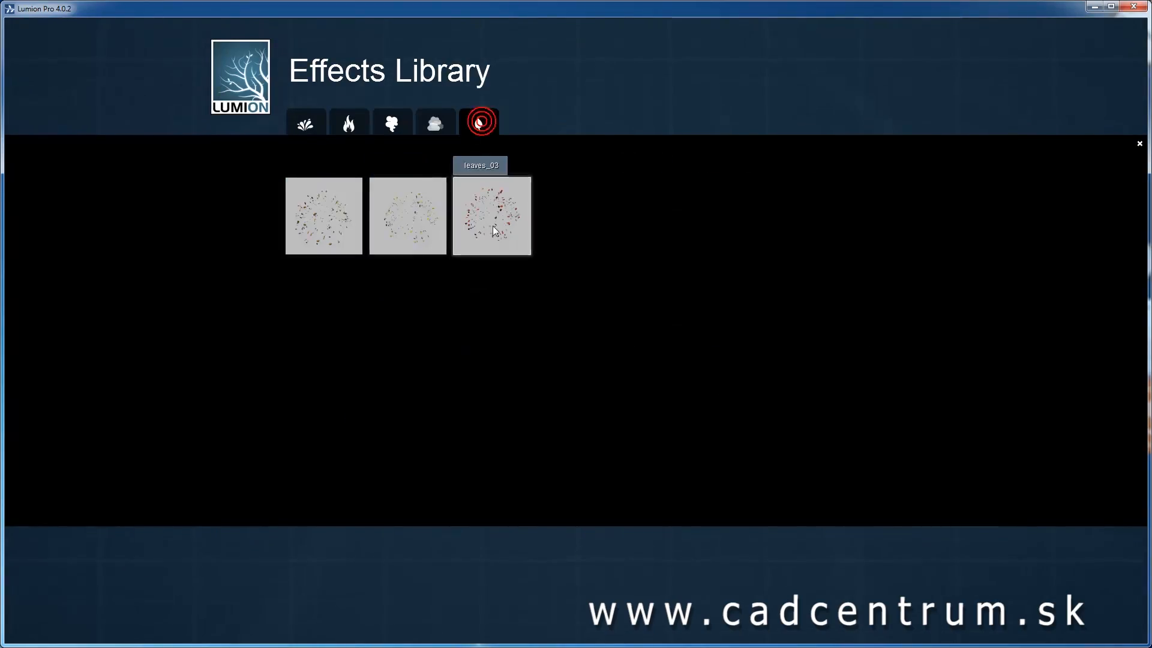
pyautogui.click(303, 230)
pyautogui.press('w')
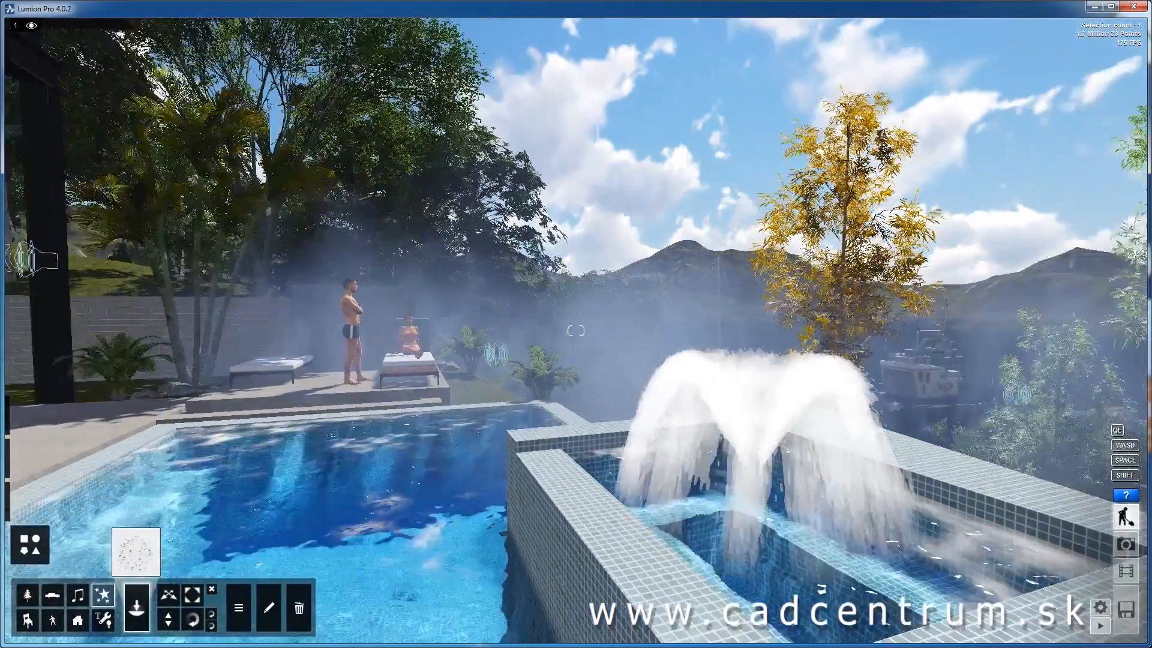
pyautogui.press('w')
pyautogui.press('s')
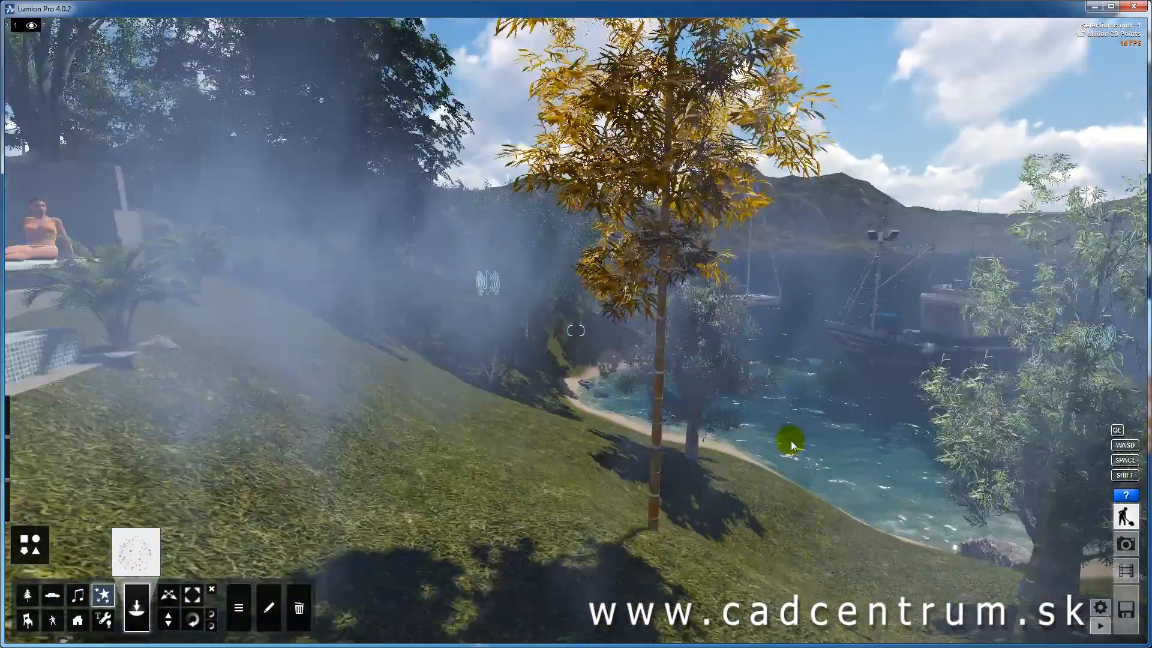
pyautogui.click(630, 486)
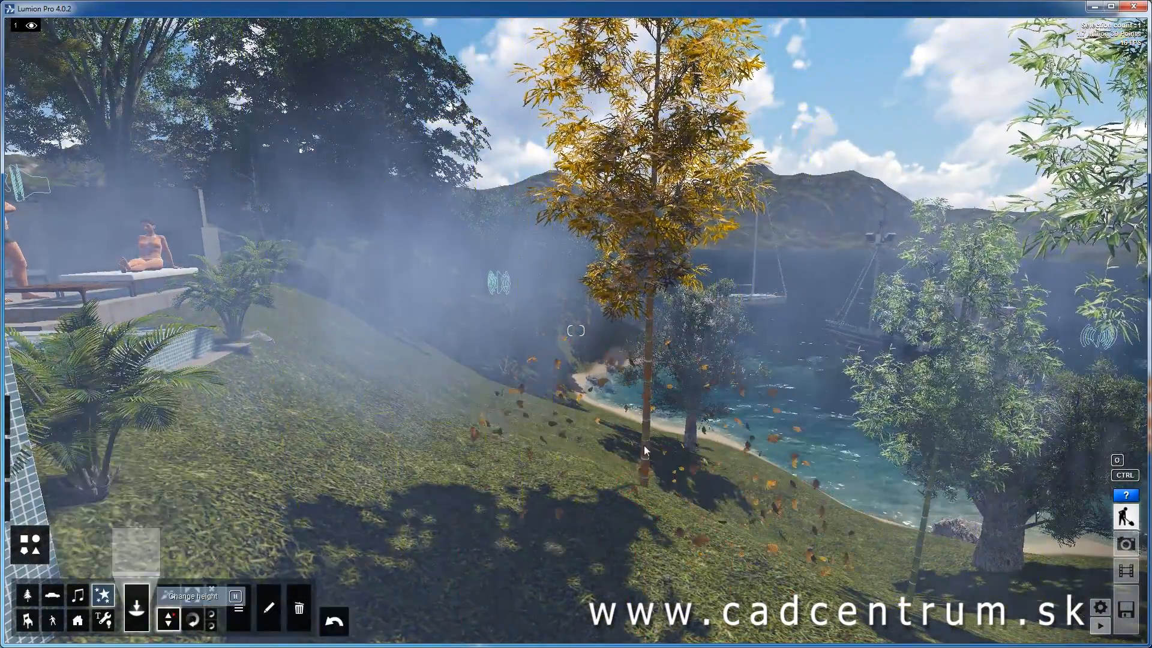
pyautogui.moveTo(630, 486)
pyautogui.mouseDown()
pyautogui.moveTo(635, 359)
pyautogui.moveTo(635, 372)
pyautogui.mouseUp()
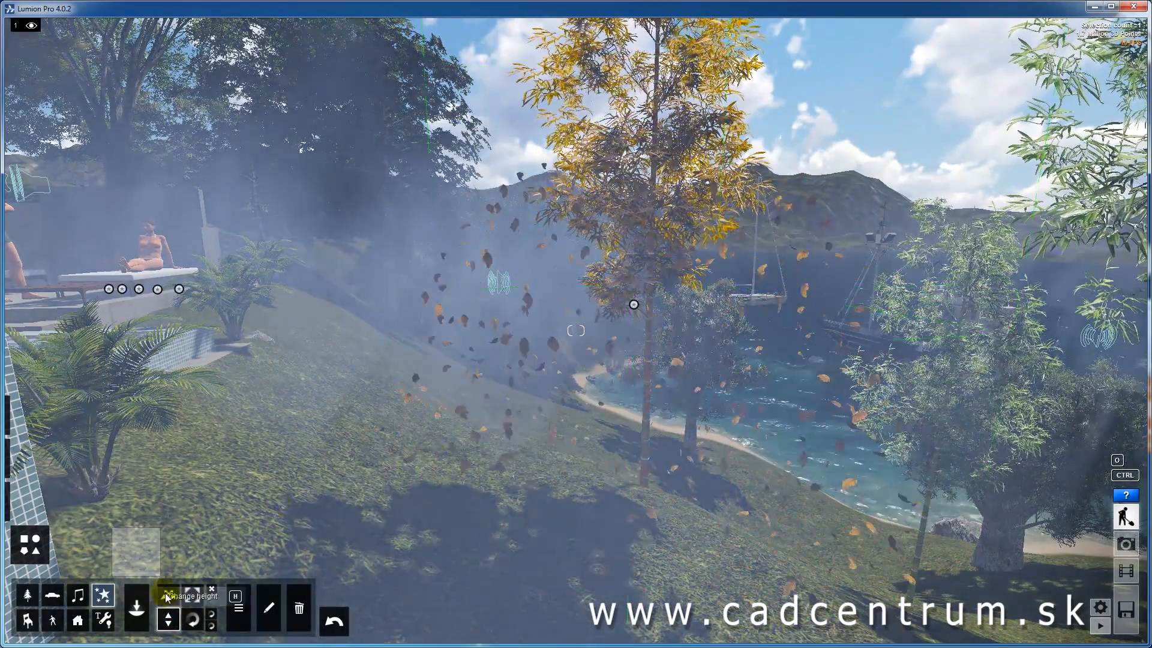
# - Edit the falling leaves effect under the yellow tree: adjust its wind and amount and set the leaf size to about 0.2
pyautogui.click(239, 608)
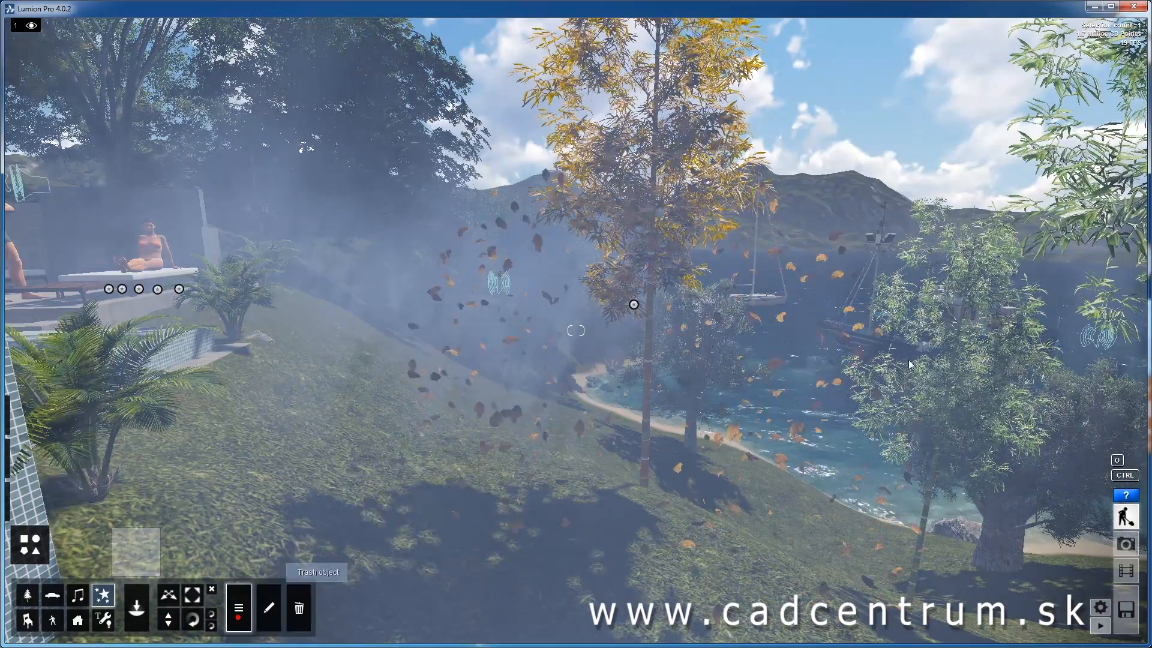
pyautogui.click(633, 304)
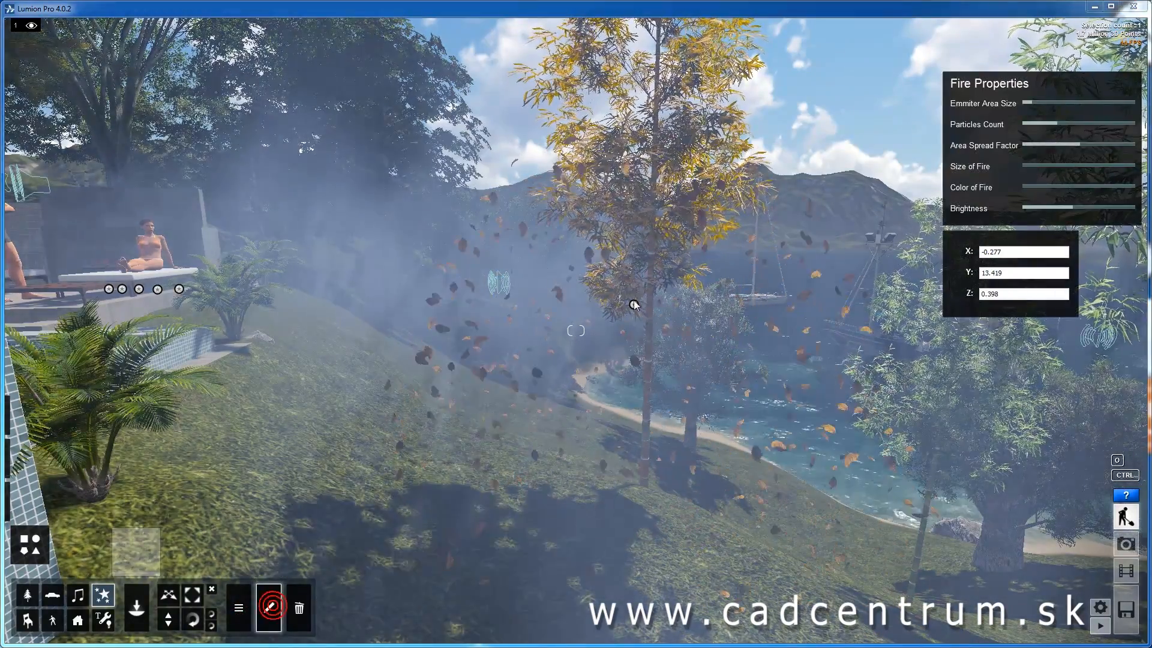
pyautogui.click(634, 306)
pyautogui.moveTo(1078, 205); pyautogui.dragTo(1127, 249)
pyautogui.moveTo(1032, 270)
pyautogui.mouseDown()
pyautogui.moveTo(1094, 265)
pyautogui.moveTo(1083, 268)
pyautogui.moveTo(1092, 290)
pyautogui.moveTo(1043, 289)
pyautogui.mouseUp()
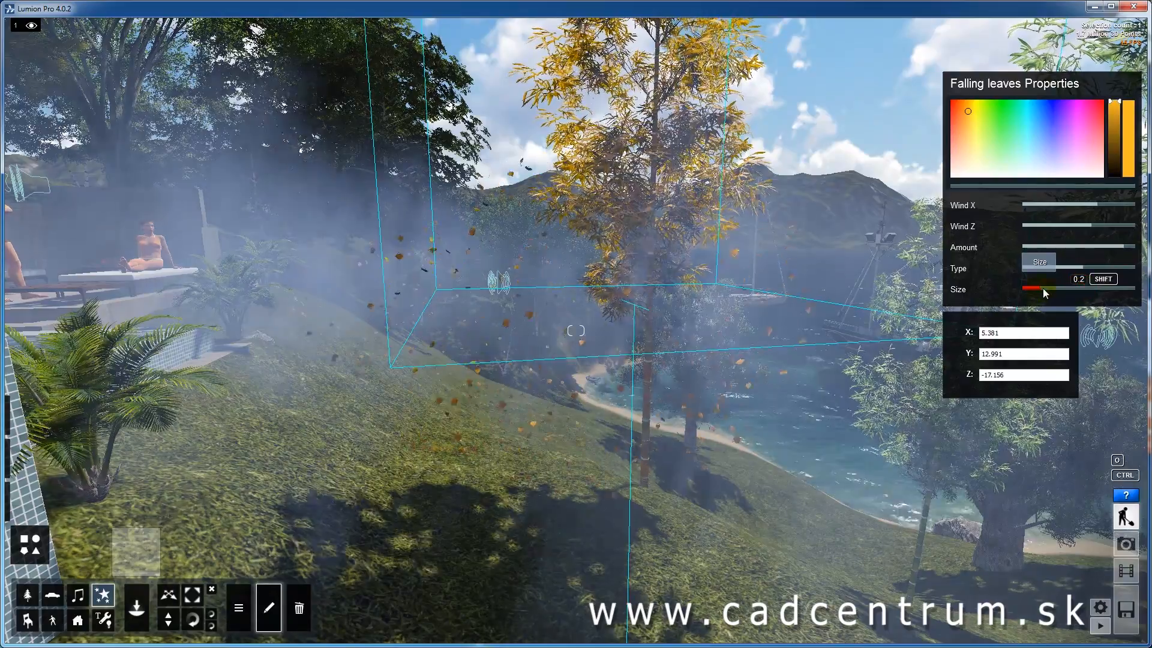
# - Recolour the falling leaves, trying blue and green before choosing a slightly darkened yellow
pyautogui.press('a')
pyautogui.press('a')
pyautogui.moveTo(689, 508); pyautogui.dragTo(712, 479, button='right')
pyautogui.press('w')
pyautogui.press('s')
pyautogui.press('d')
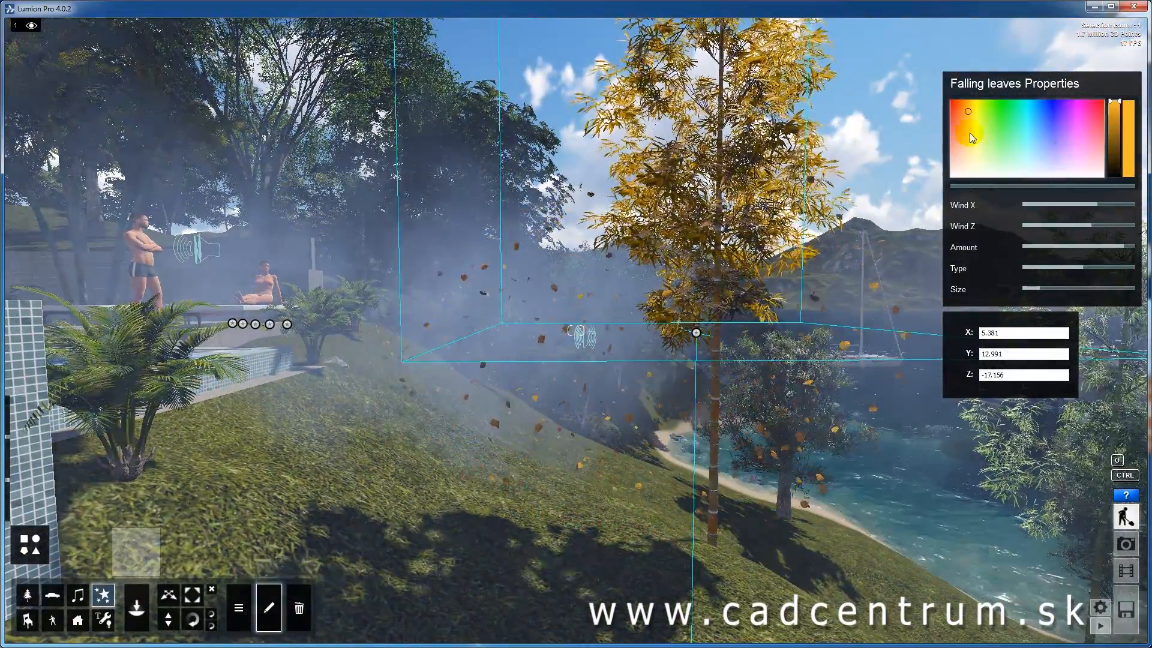
pyautogui.click(1007, 120)
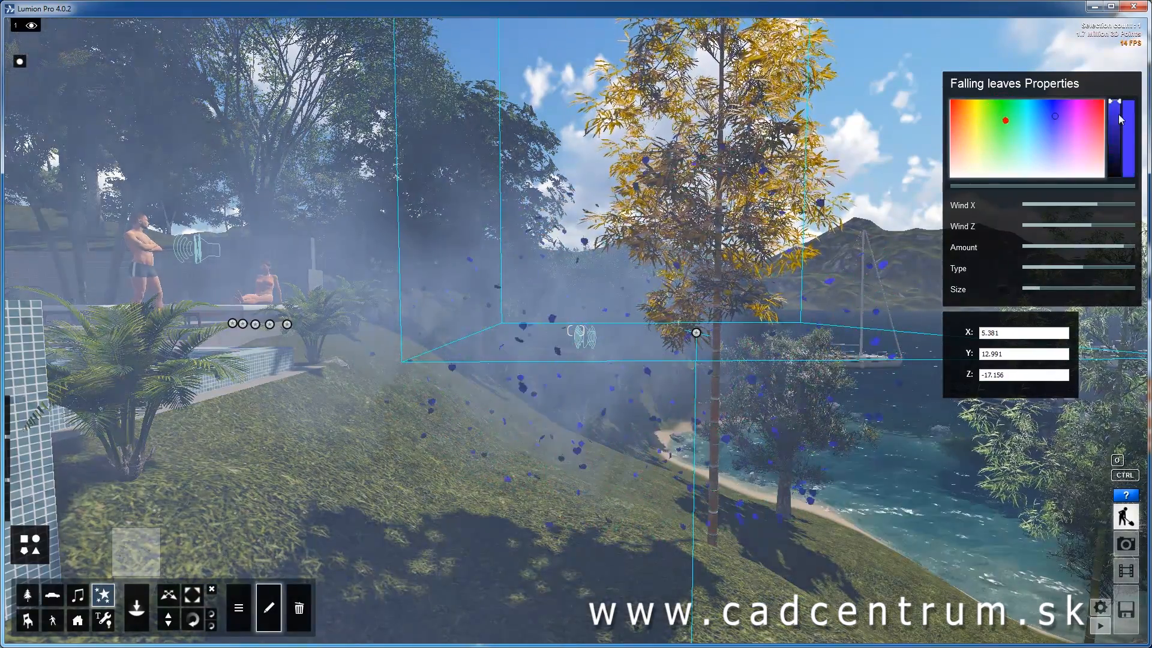
pyautogui.click(989, 110)
pyautogui.click(1005, 109)
pyautogui.click(1118, 122)
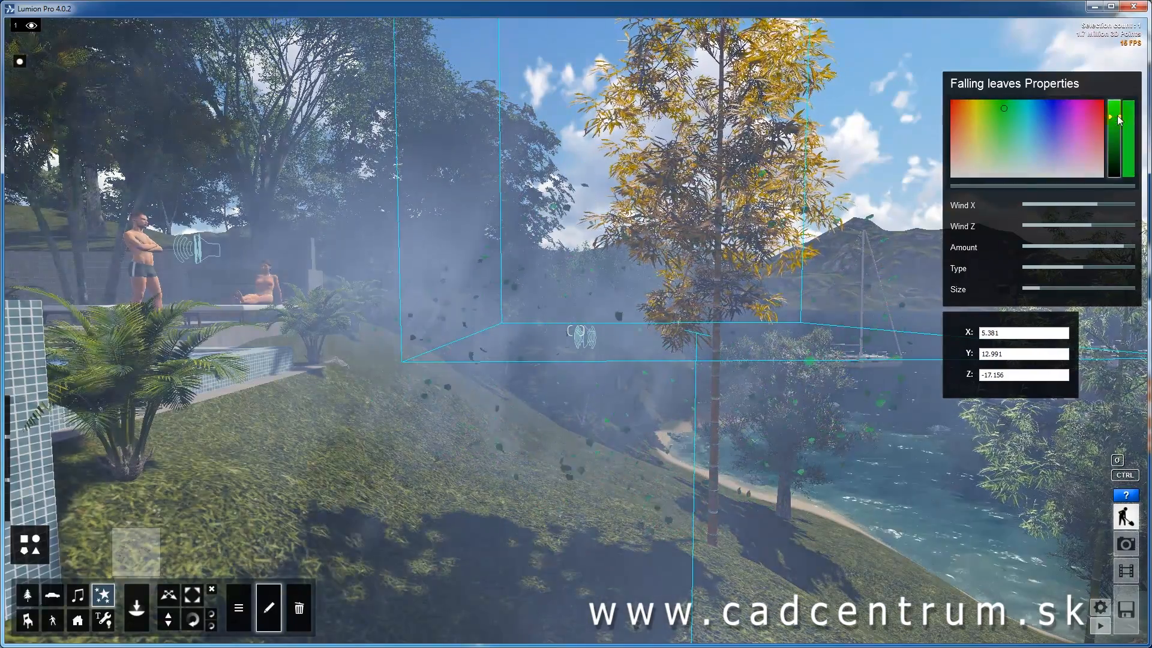
pyautogui.click(975, 113)
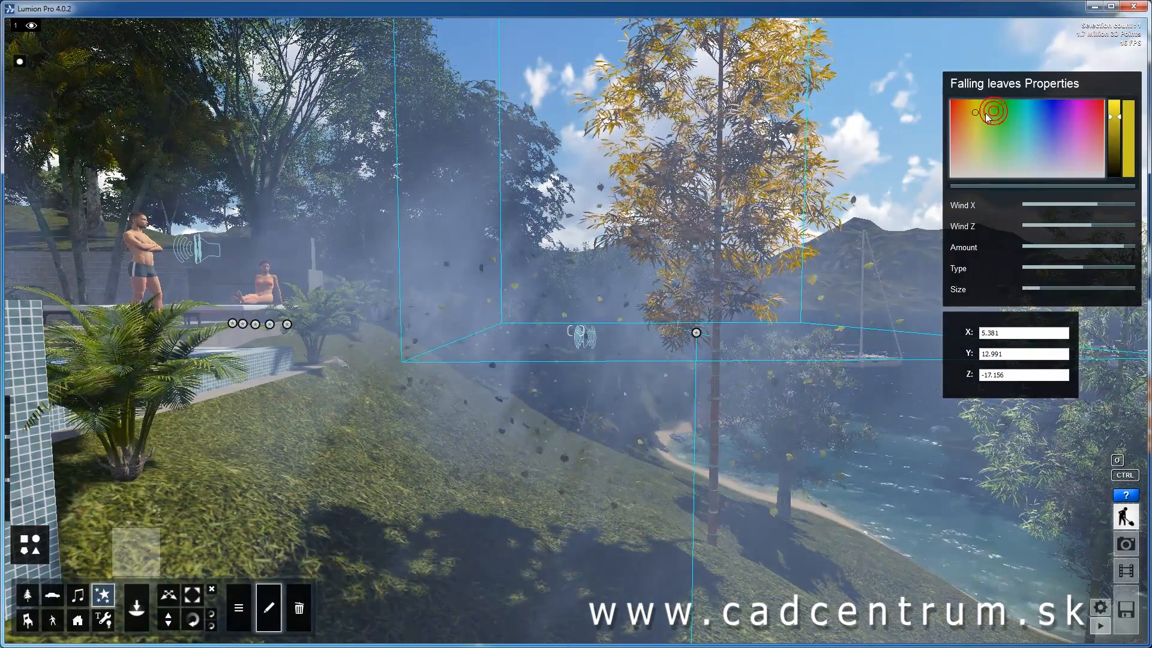
# - Deselect the falling leaves effect through its selection options and view the leaves from beyond the fountain
pyautogui.press('s')
pyautogui.moveTo(748, 359); pyautogui.dragTo(678, 372, button='right')
pyautogui.click(238, 608)
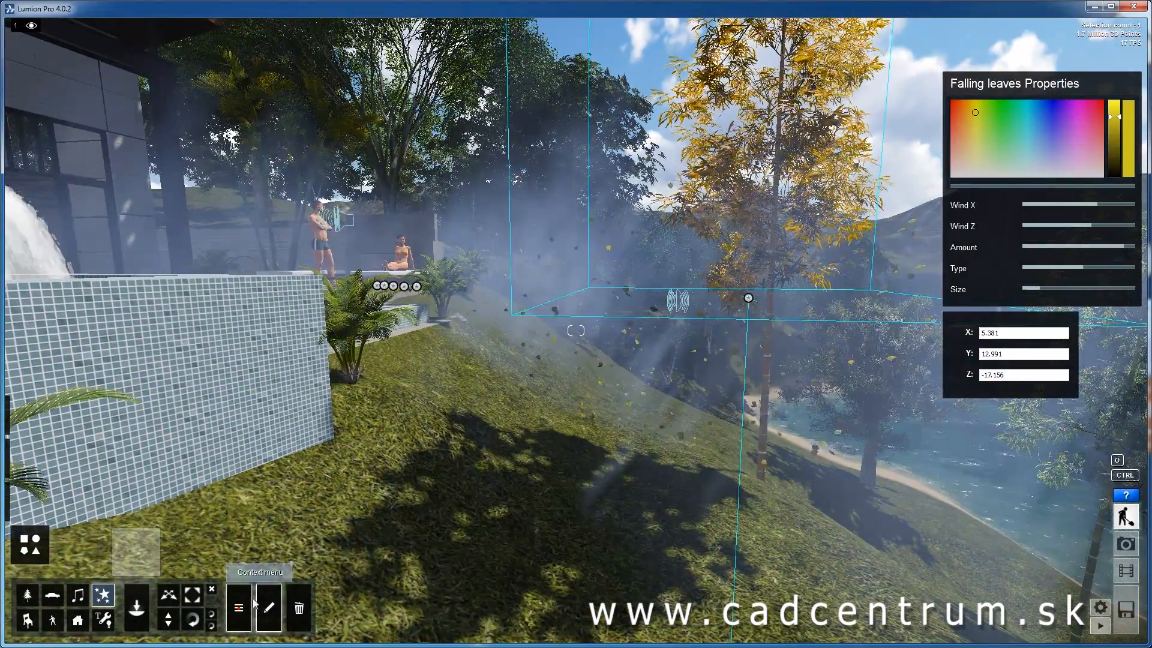
pyautogui.click(748, 299)
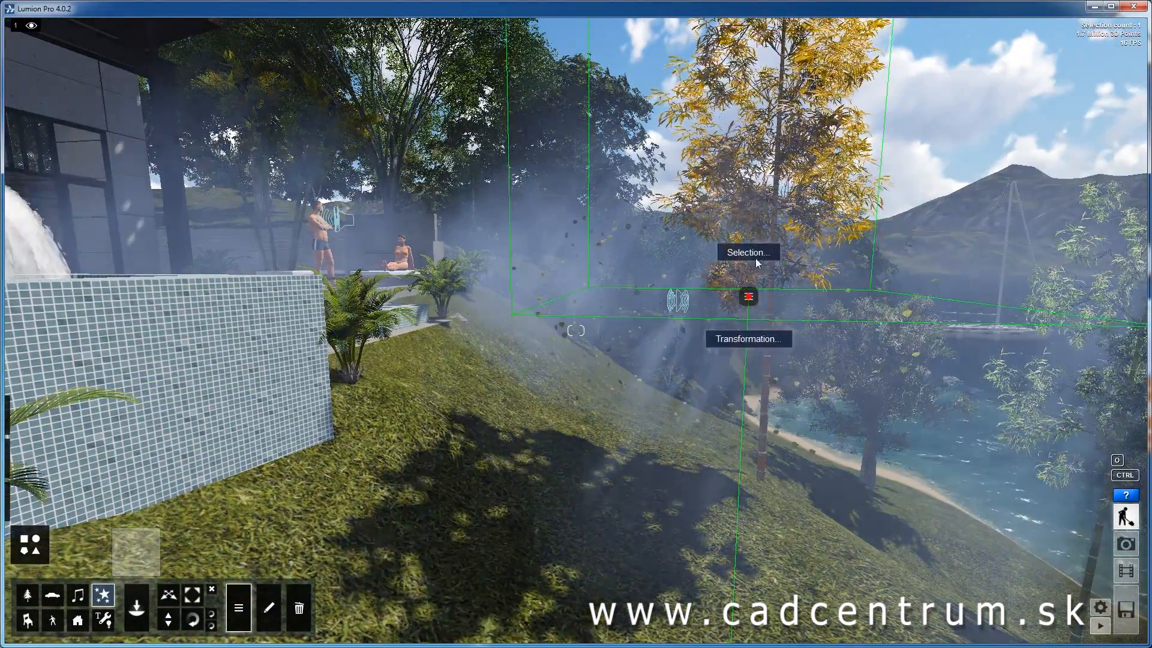
pyautogui.click(746, 252)
pyautogui.click(794, 297)
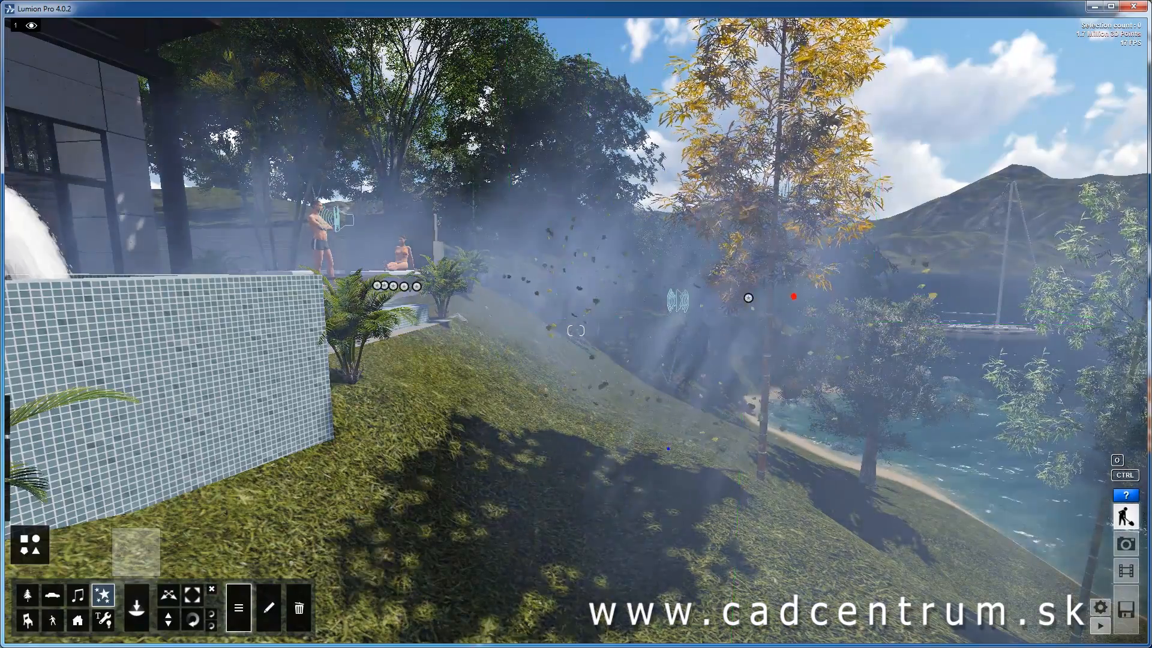
pyautogui.press('s')
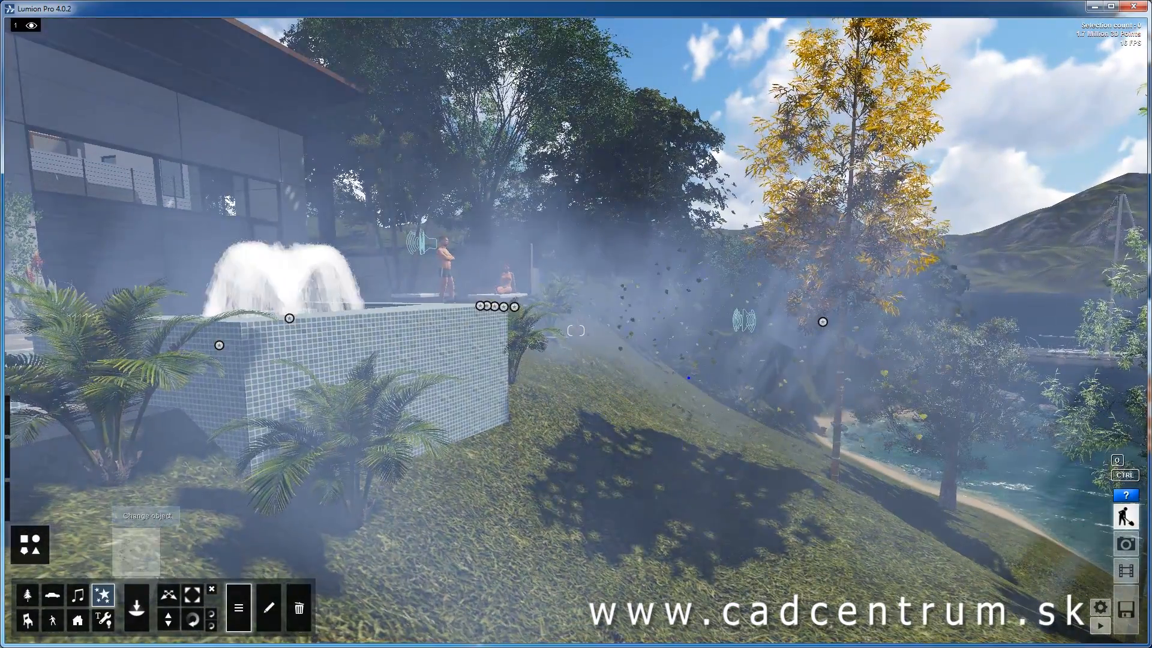
pyautogui.moveTo(723, 396); pyautogui.dragTo(689, 379, button='right')
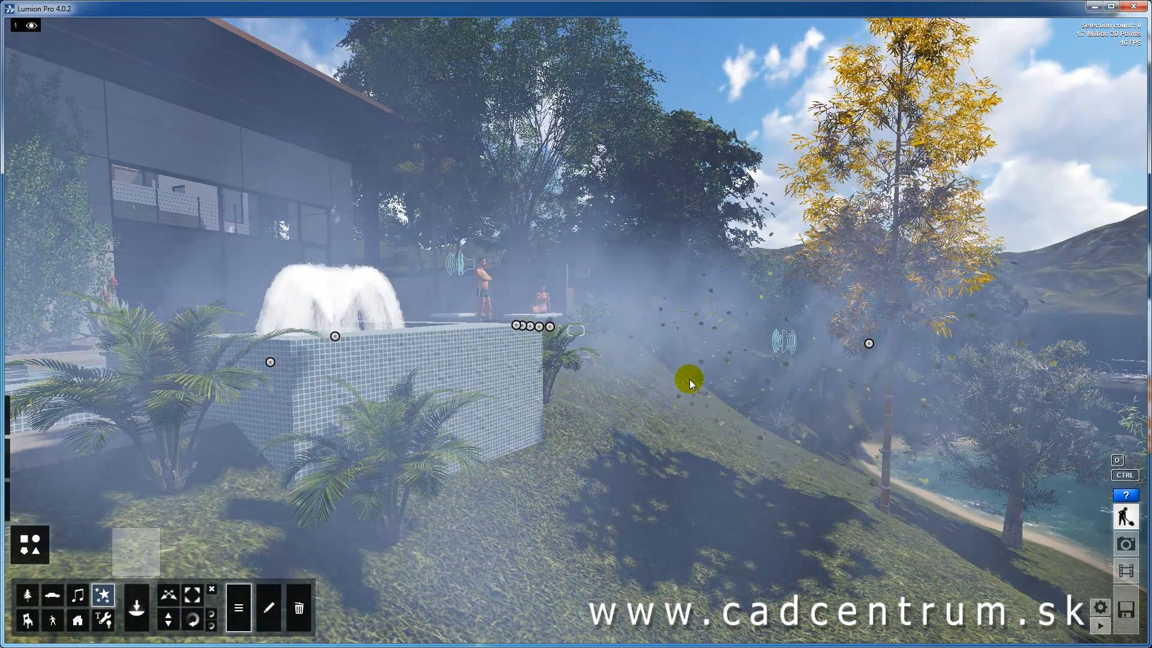
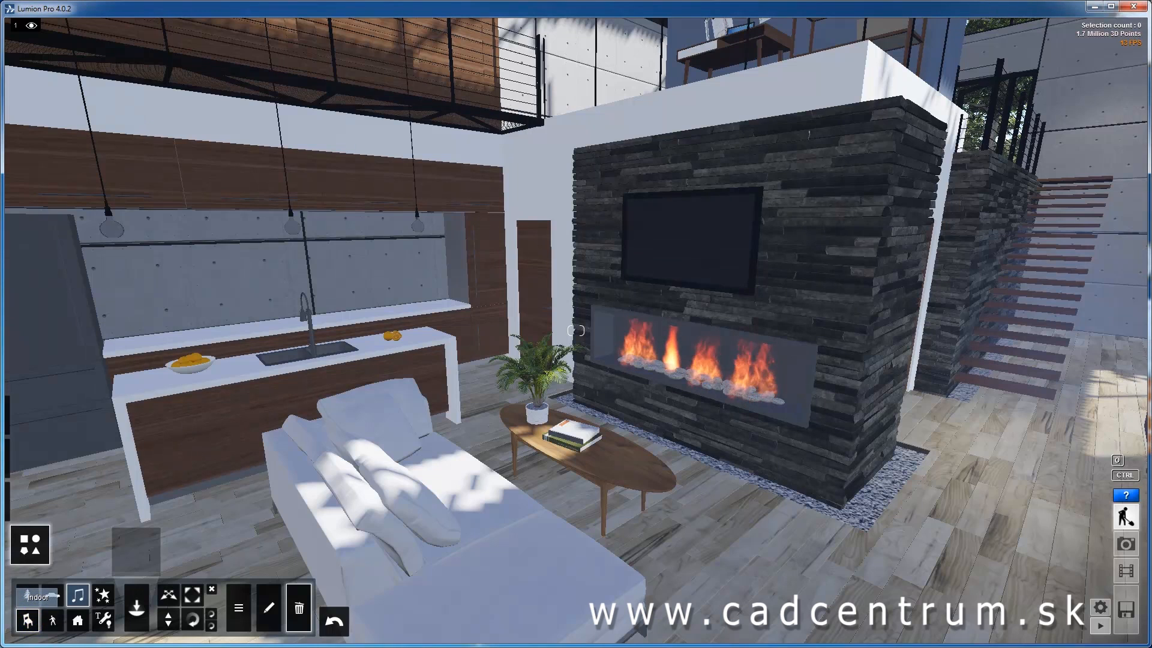
# - Open the Indoor object library to choose an item for the living room
pyautogui.click(132, 559)
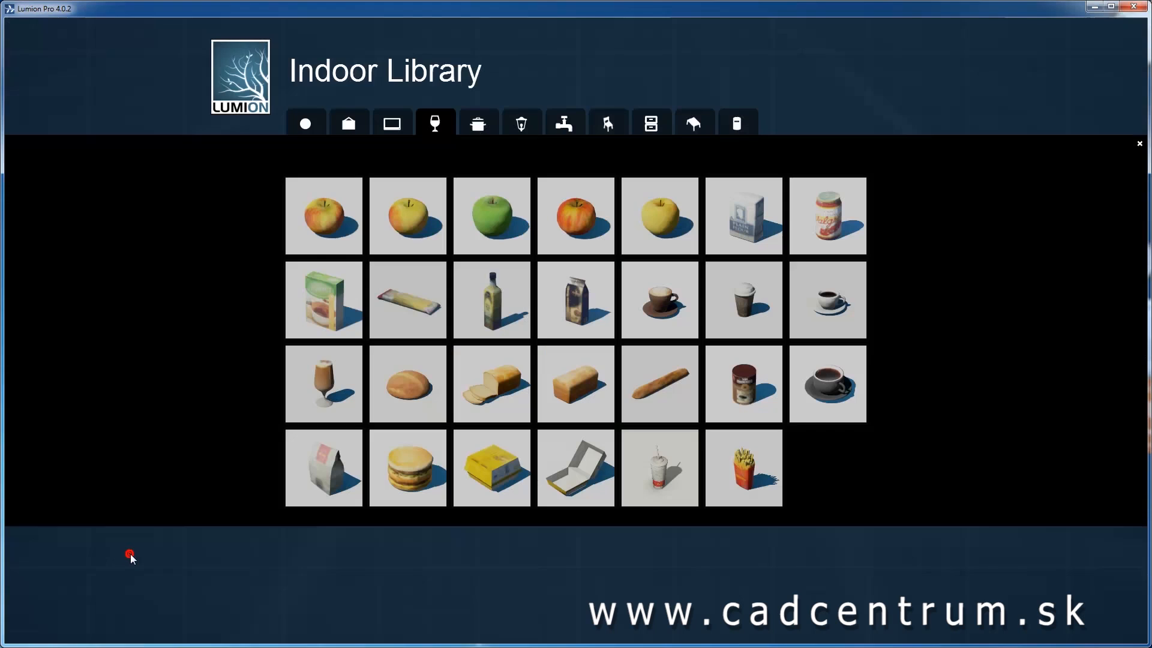
# - Place a row of white books from the Indoor Library on the coffee table beside the existing books
pyautogui.click(308, 124)
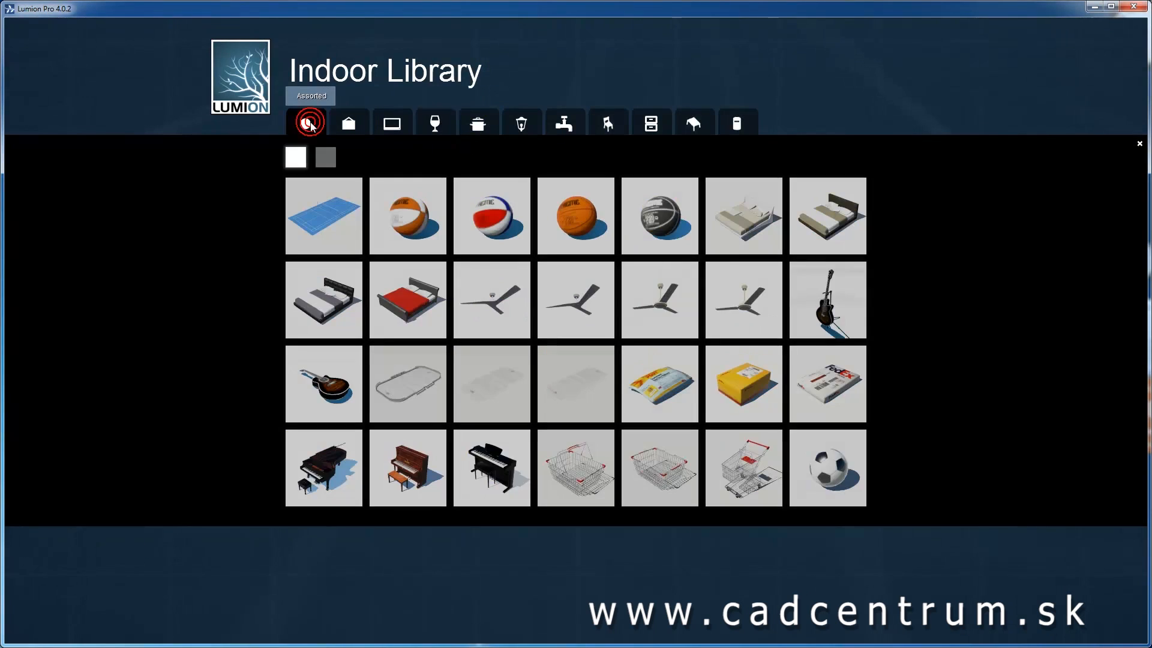
pyautogui.click(327, 157)
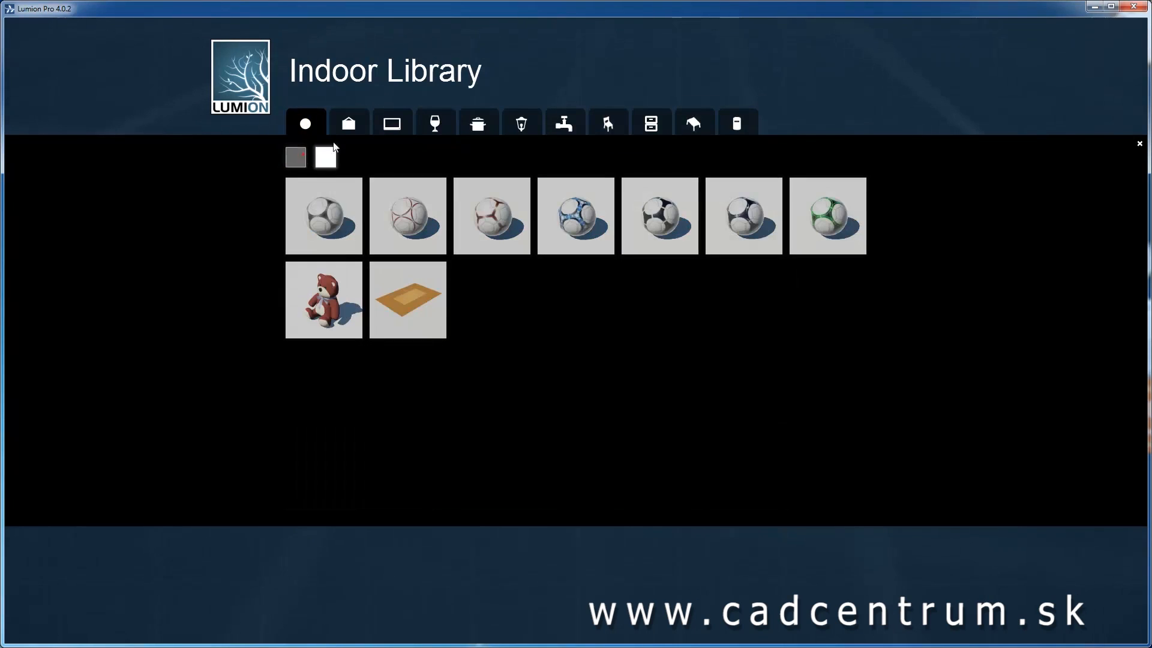
pyautogui.click(349, 124)
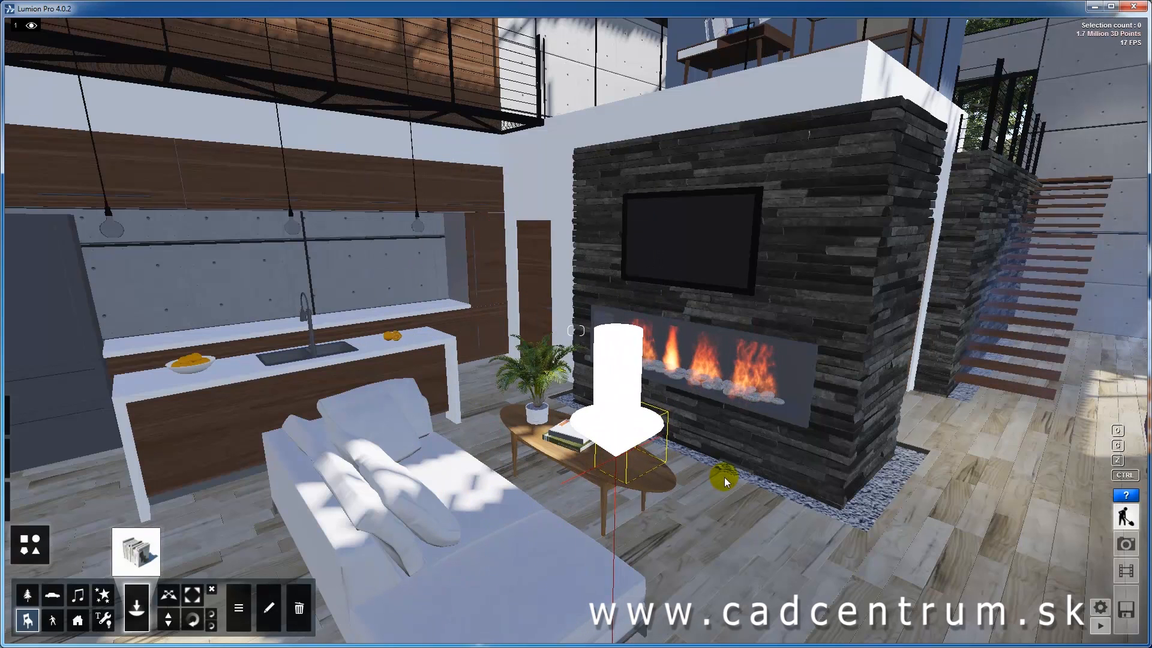
pyautogui.click(618, 456)
# - Scale down the newly placed row of books on the coffee table and select it
pyautogui.click(191, 621)
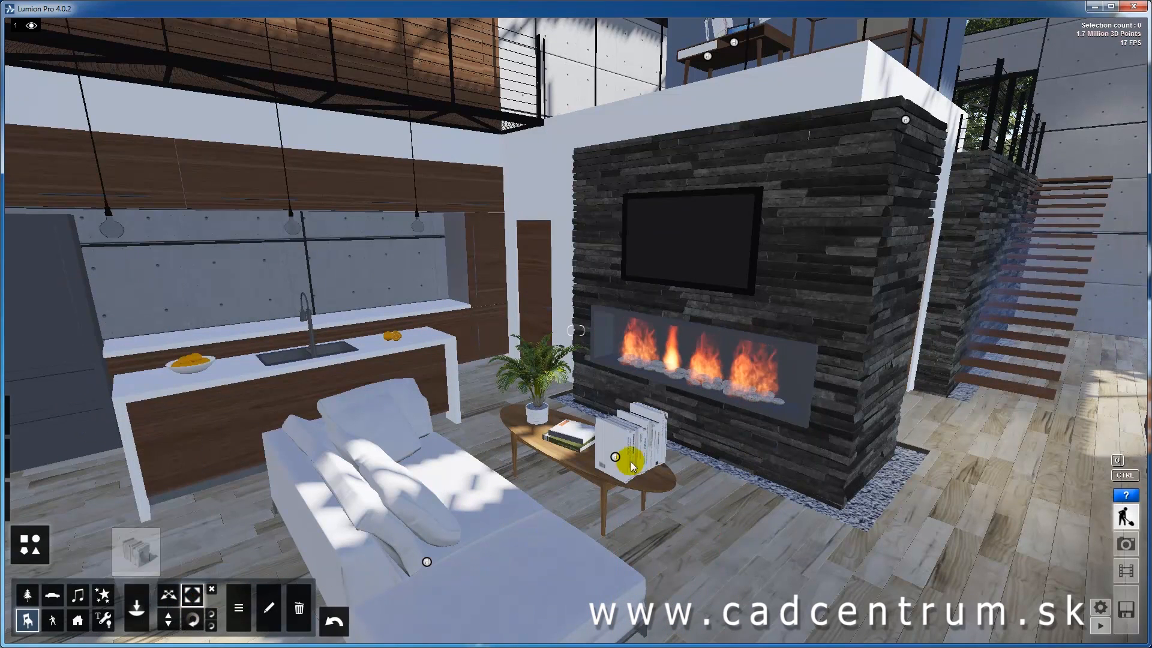
pyautogui.moveTo(606, 461); pyautogui.dragTo(603, 463)
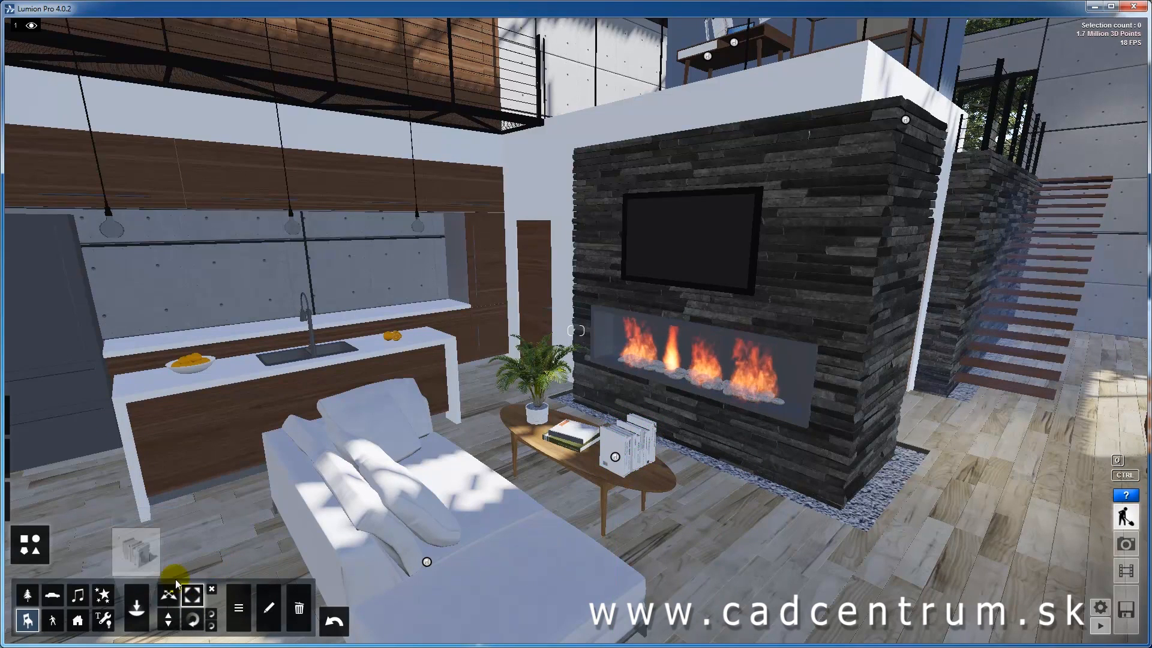
pyautogui.click(268, 608)
pyautogui.click(620, 465)
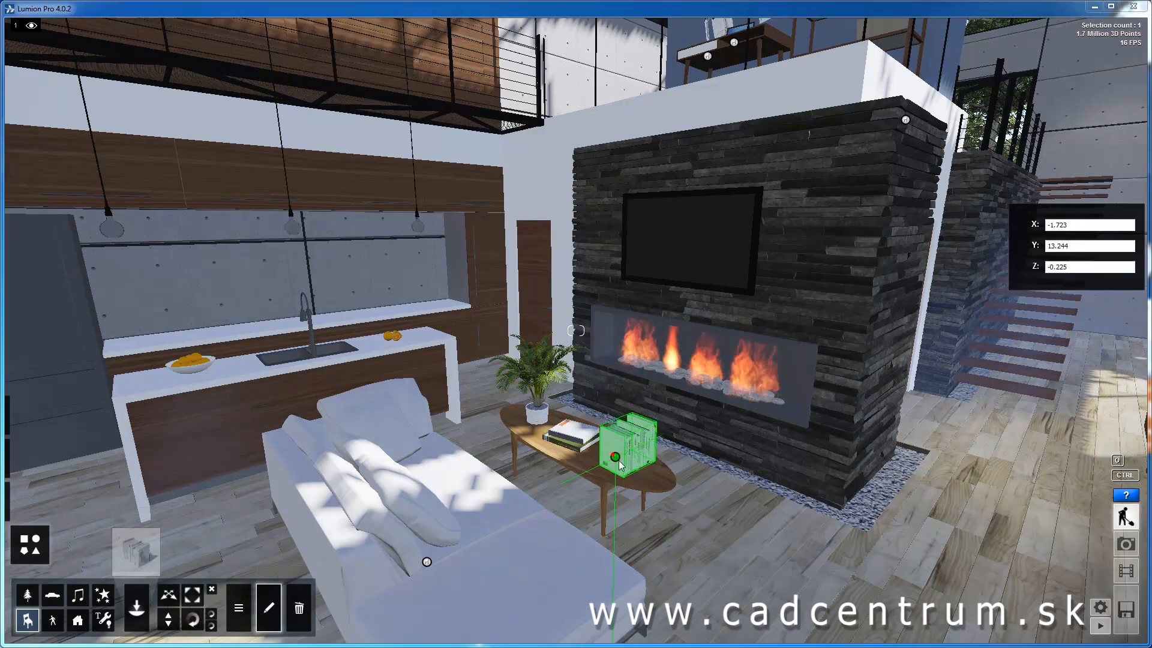
# - Place the computer monitor with the landscape screen from the Indoor Library on the kitchen's rear counter
pyautogui.click(135, 550)
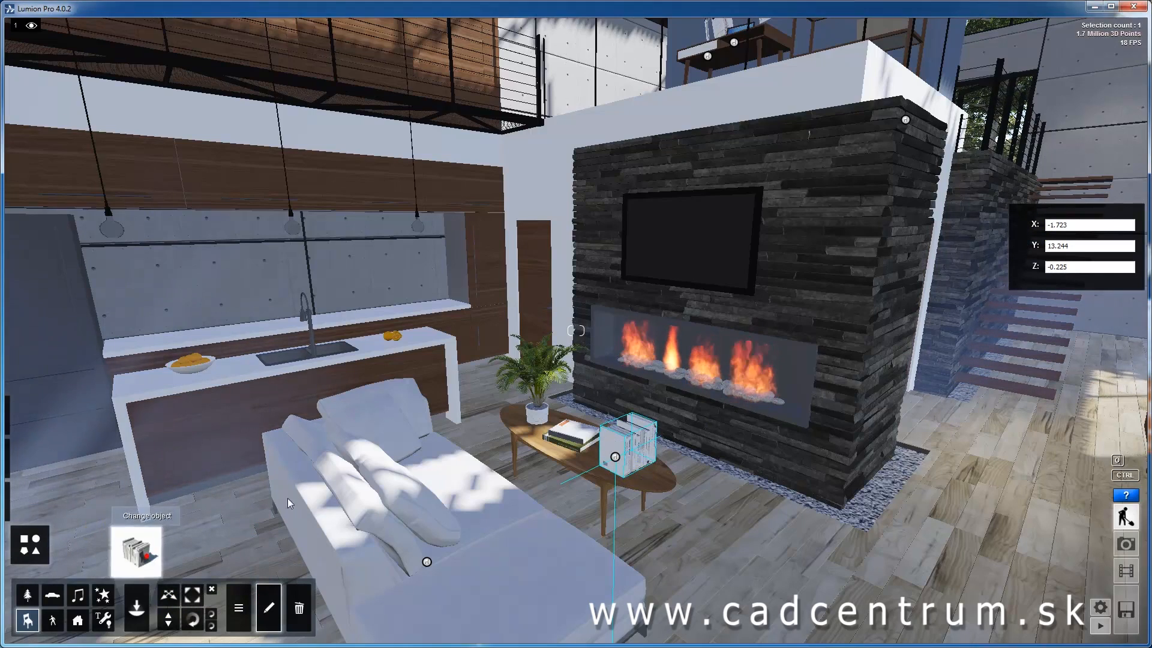
pyautogui.click(385, 158)
pyautogui.click(415, 158)
pyautogui.click(356, 158)
pyautogui.click(393, 123)
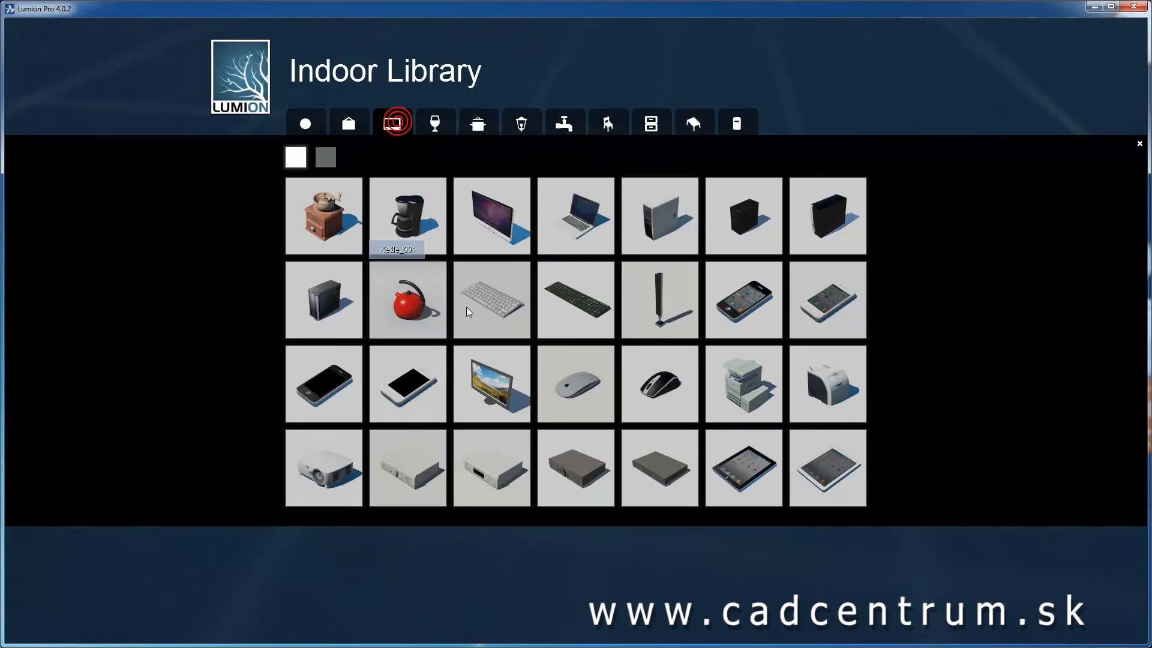
pyautogui.click(492, 384)
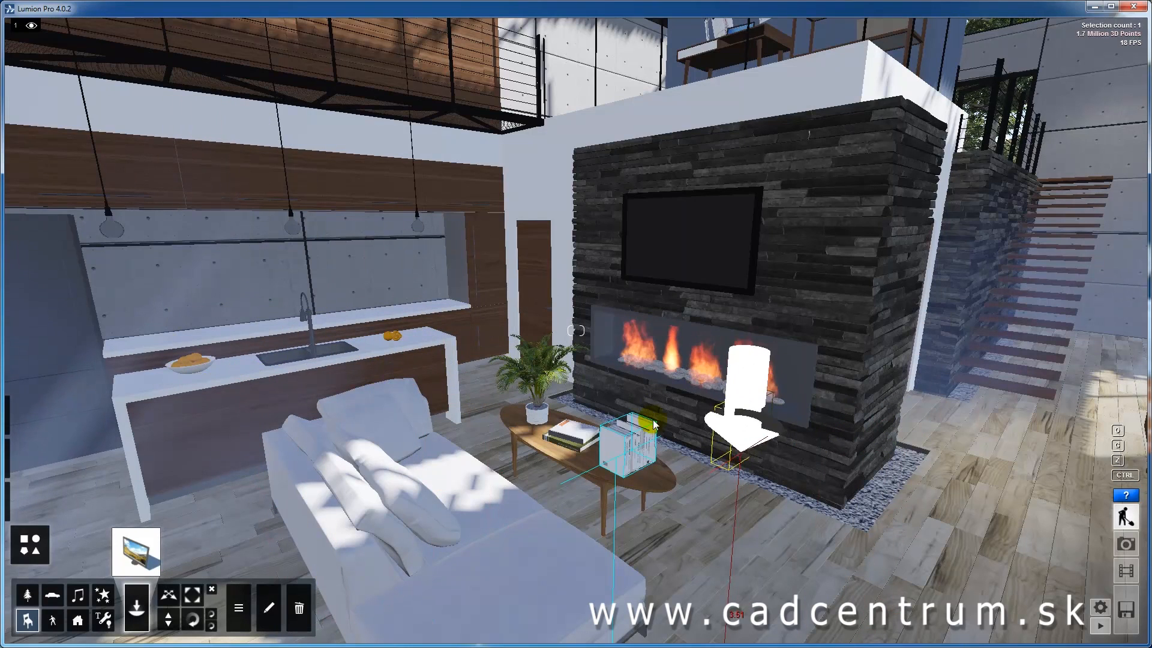
pyautogui.click(395, 308)
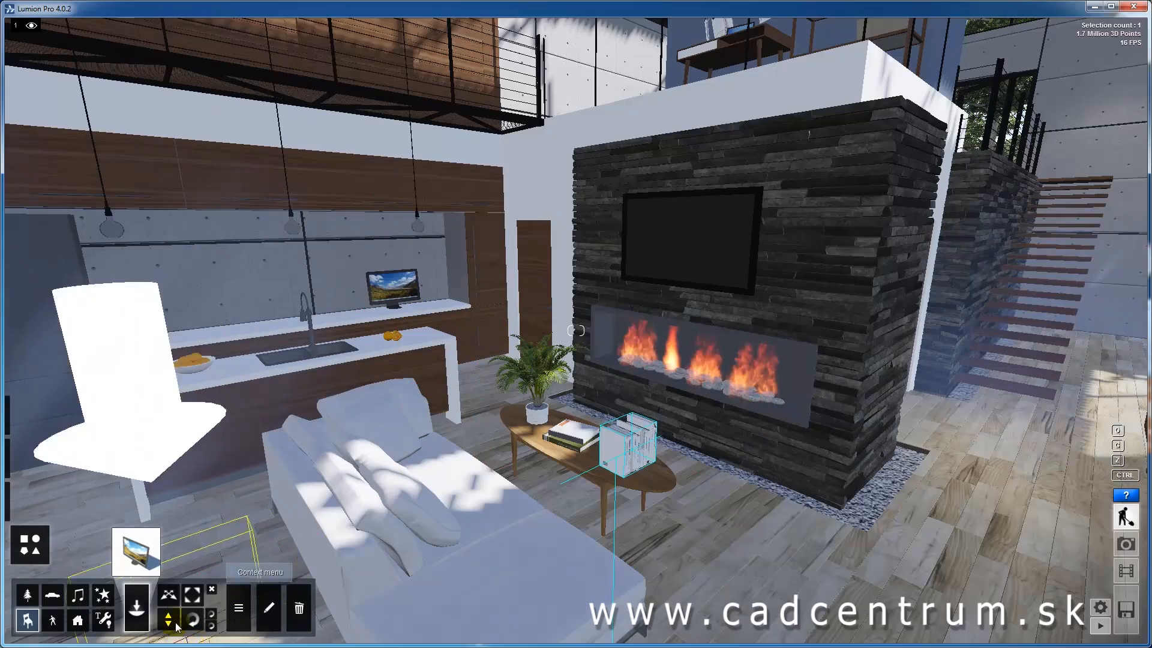
# - Examine the placed monitor and books by moving around the kitchen and sofa area
pyautogui.click(168, 594)
pyautogui.moveTo(524, 404); pyautogui.dragTo(414, 384, button='right')
pyautogui.press('w')
pyautogui.press('a')
pyautogui.press('w')
pyautogui.press('s')
pyautogui.press('d')
pyautogui.press('w')
pyautogui.press('d')
pyautogui.press('s')
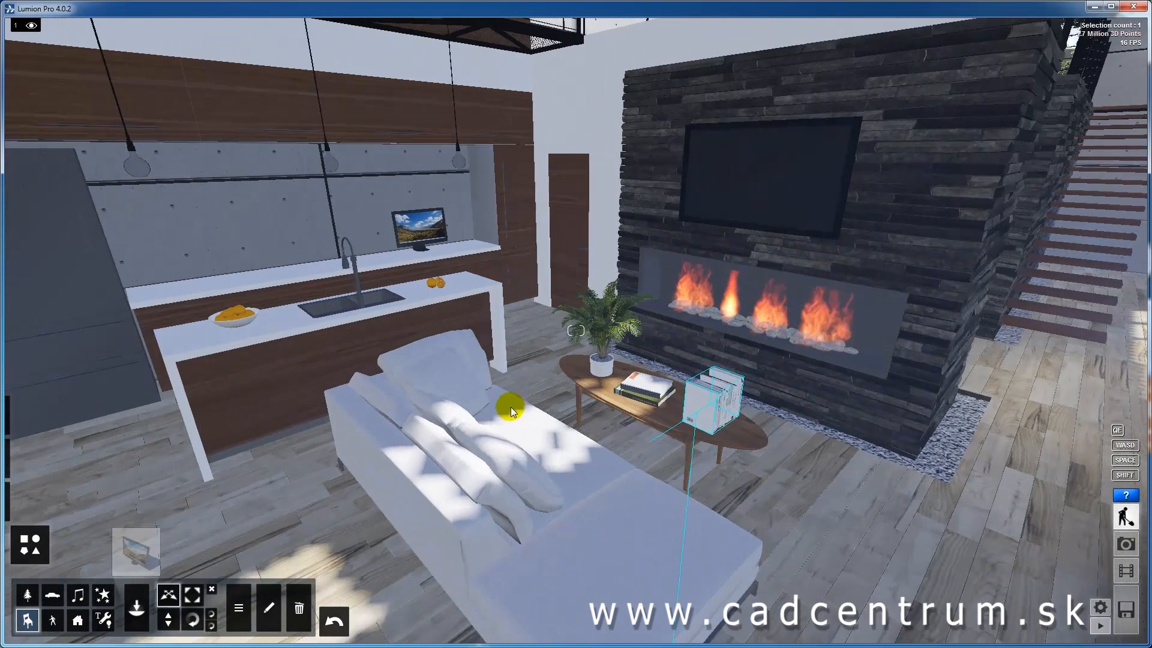
# - Look through the Indoor Library's Food and Drink, kitchenware, Lighting, Plumbing, tables, Utilities and Storage categories
pyautogui.click(127, 555)
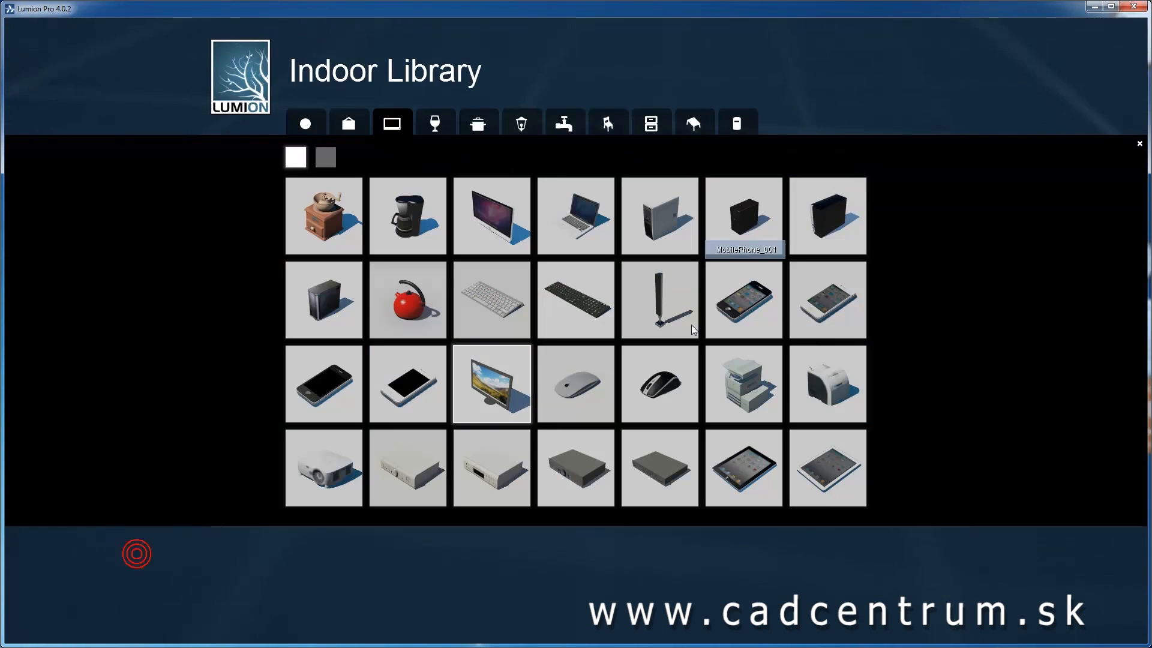
pyautogui.click(433, 126)
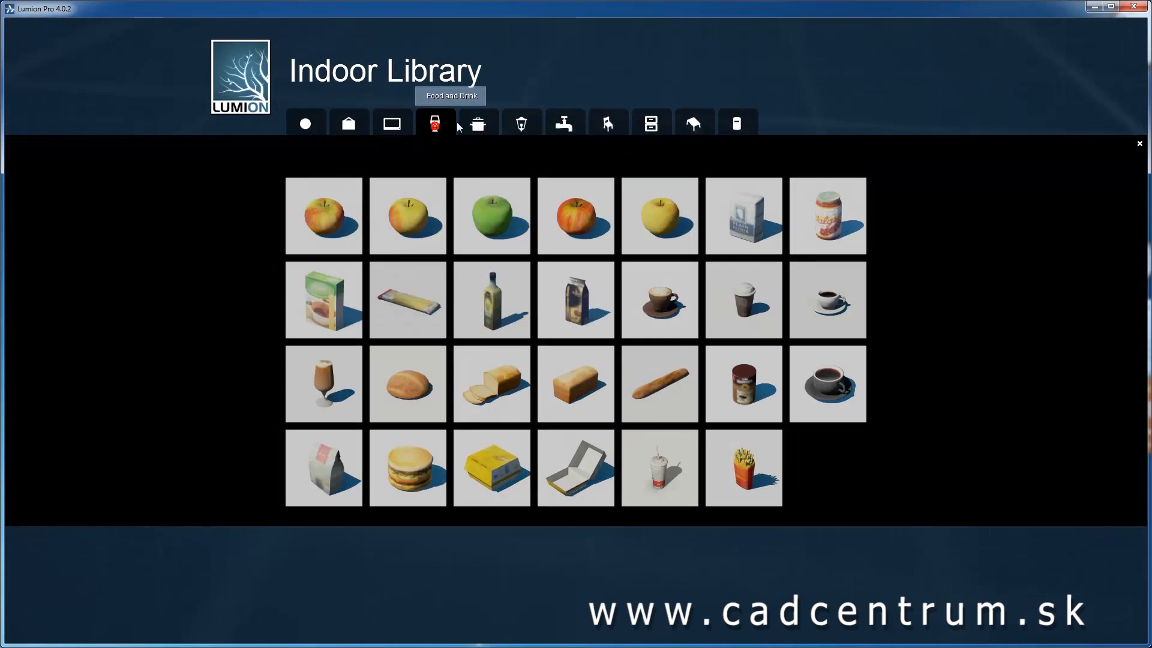
pyautogui.click(478, 126)
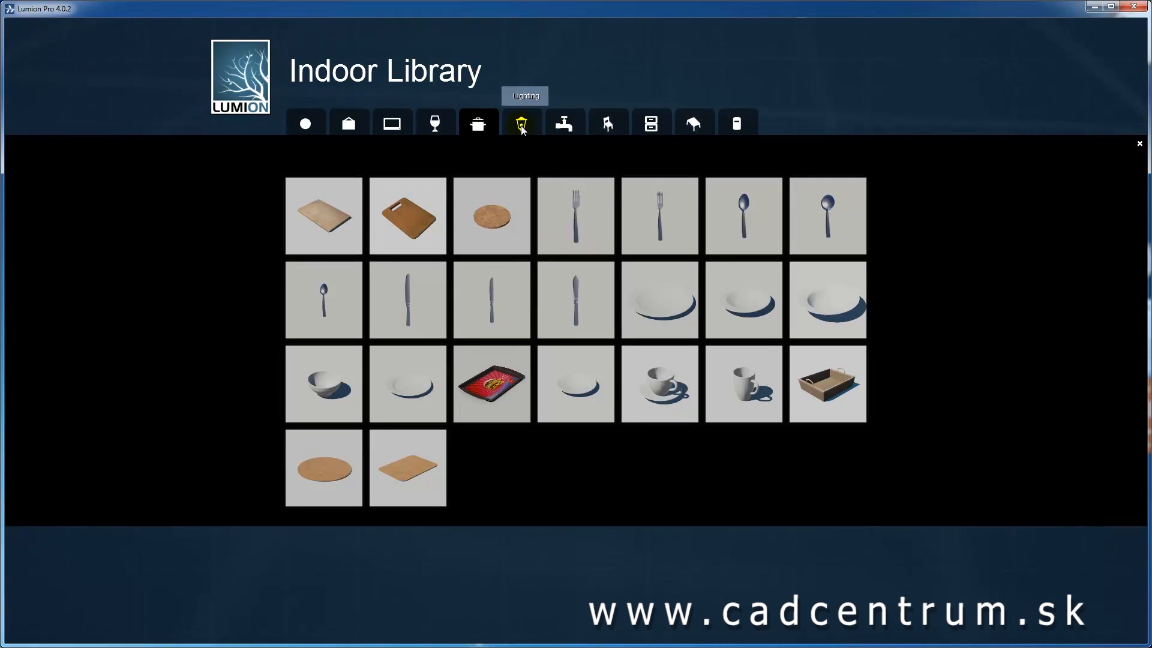
pyautogui.click(523, 125)
pyautogui.click(564, 125)
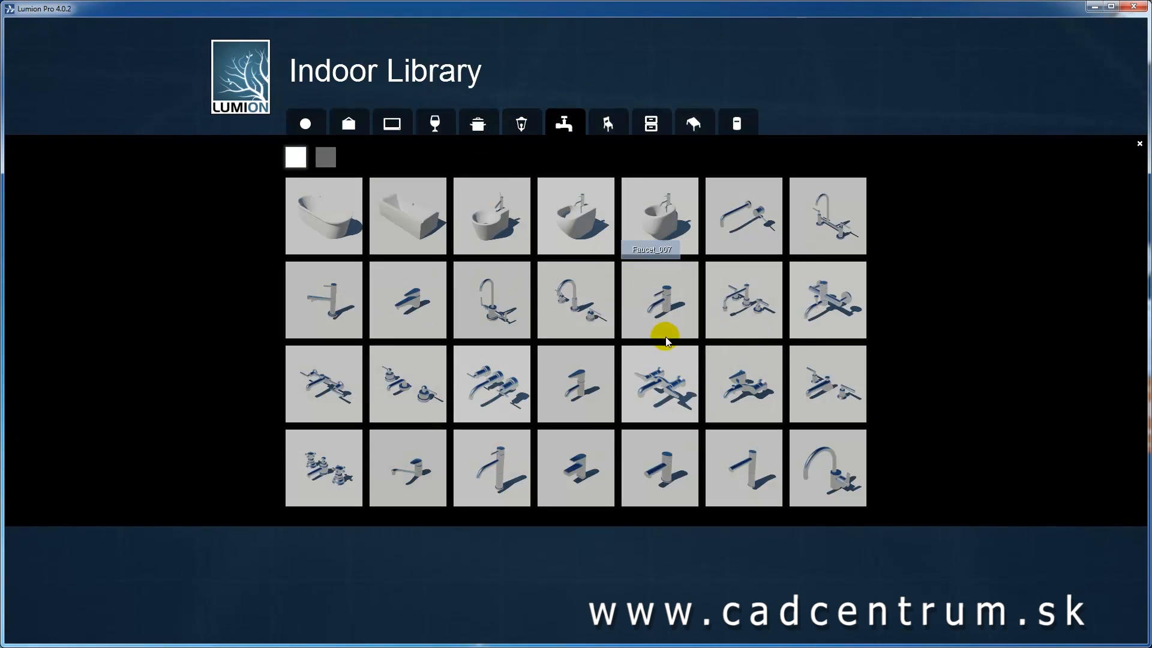
pyautogui.click(326, 157)
pyautogui.click(296, 157)
pyautogui.click(693, 132)
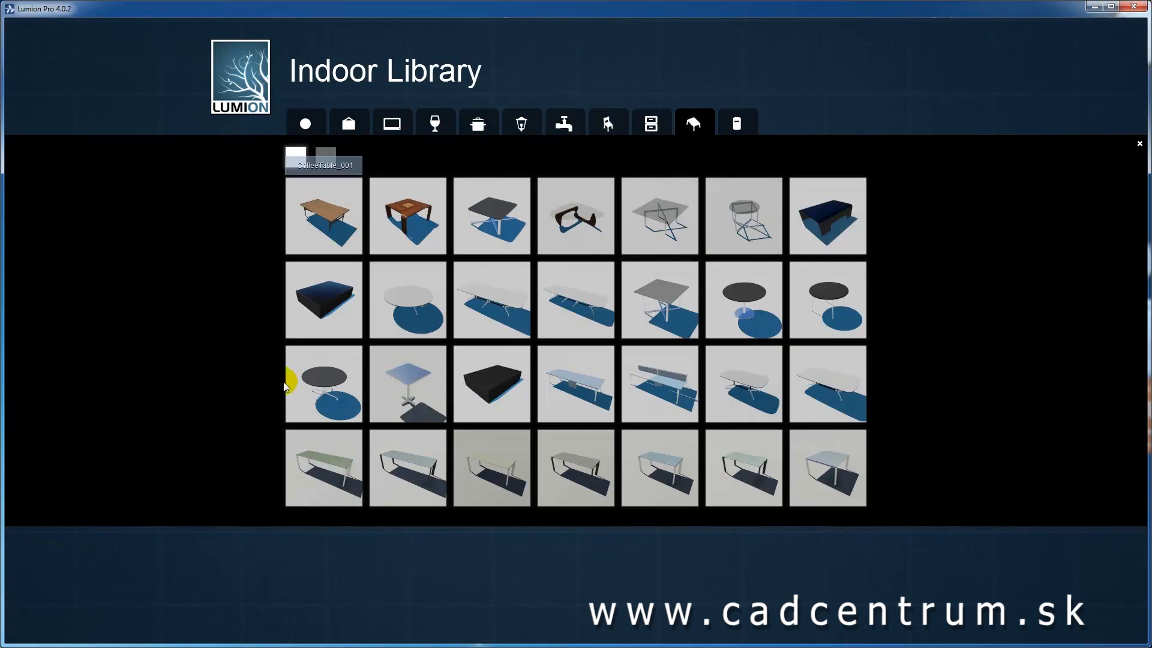
pyautogui.click(738, 126)
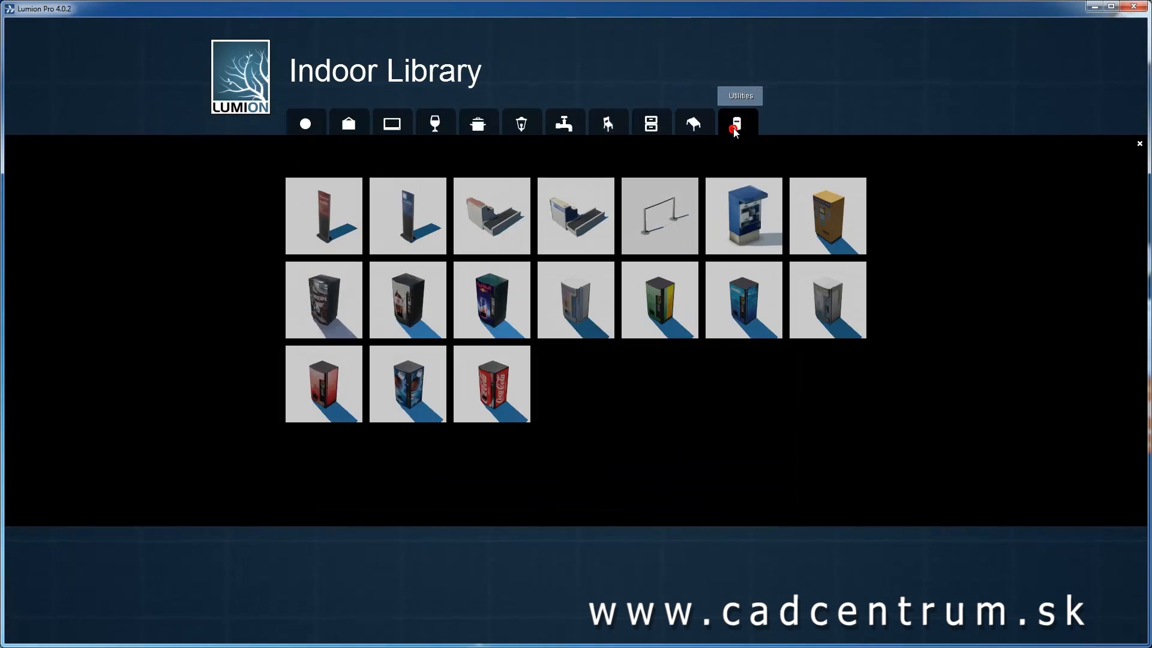
pyautogui.click(694, 125)
pyautogui.click(651, 124)
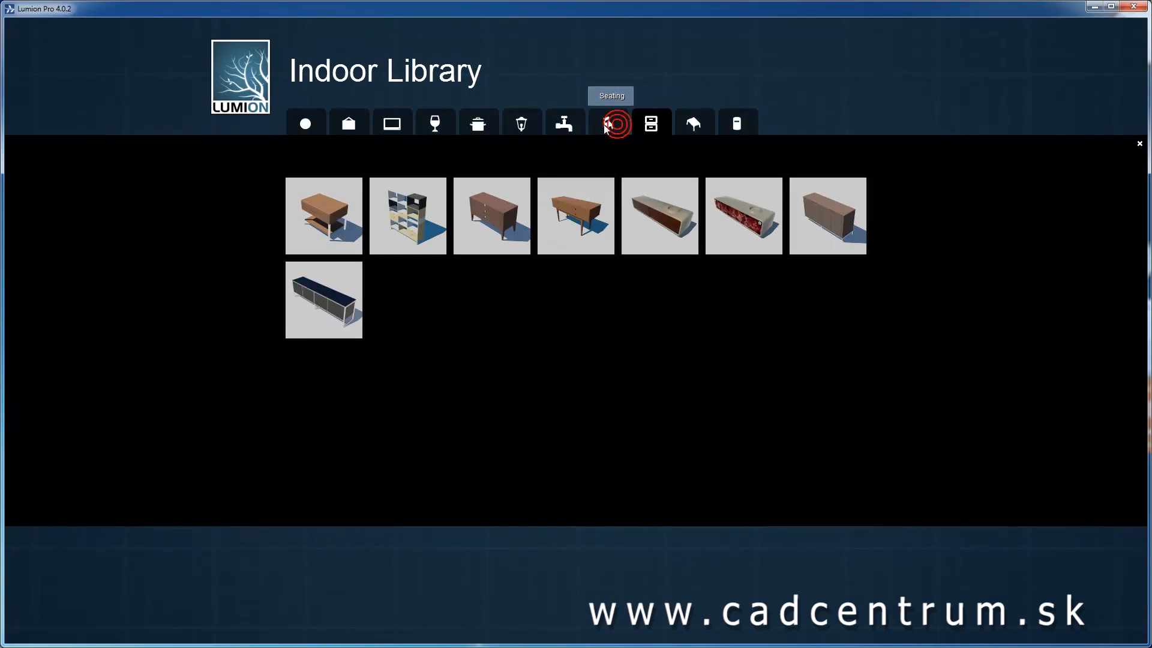
# - Place a shell chair from the Seating category on the floor beside the coffee table and rotate it towards the sofa
pyautogui.click(606, 124)
pyautogui.click(592, 210)
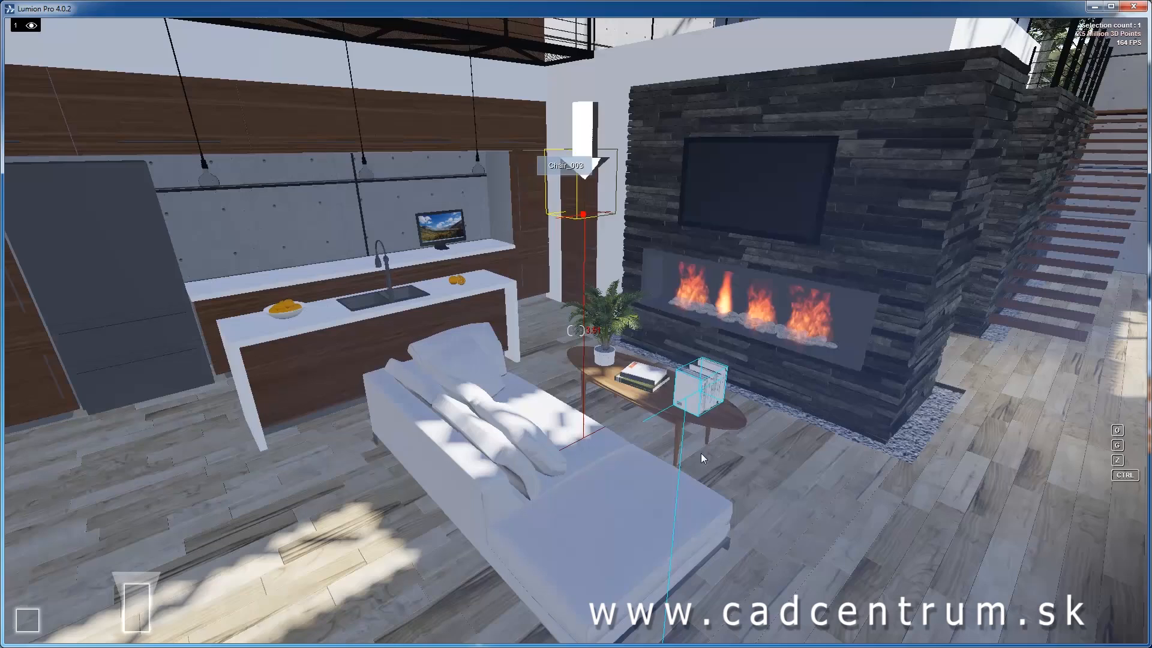
pyautogui.click(875, 574)
pyautogui.moveTo(933, 622); pyautogui.dragTo(955, 571, button='right')
pyautogui.click(194, 626)
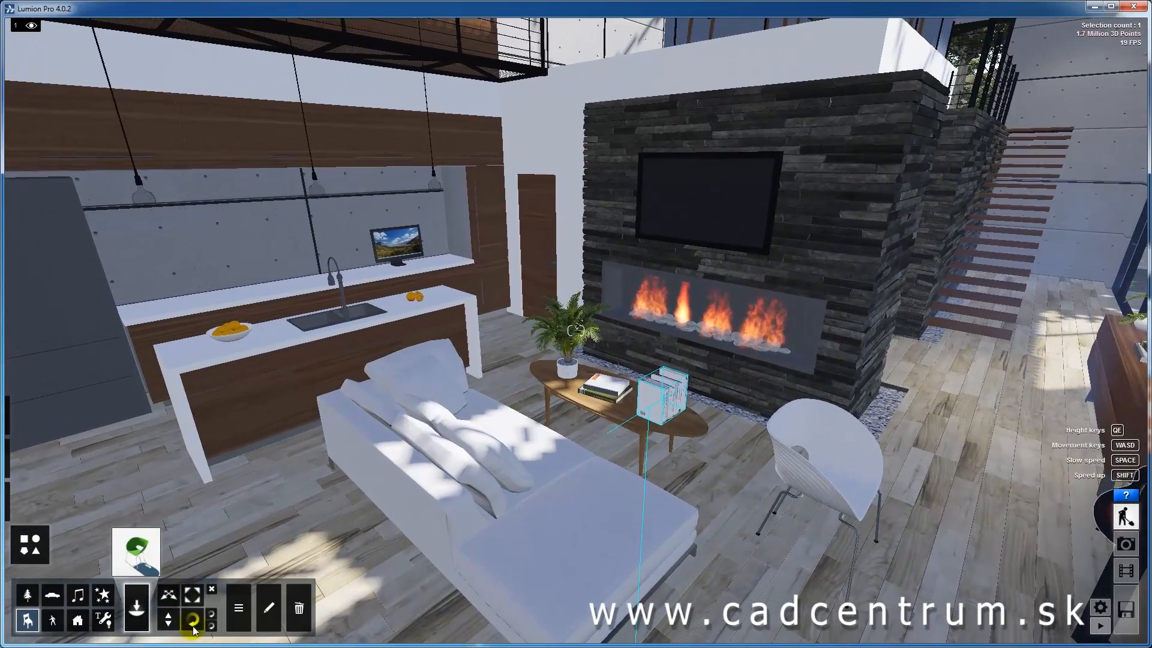
pyautogui.moveTo(820, 551); pyautogui.dragTo(685, 550)
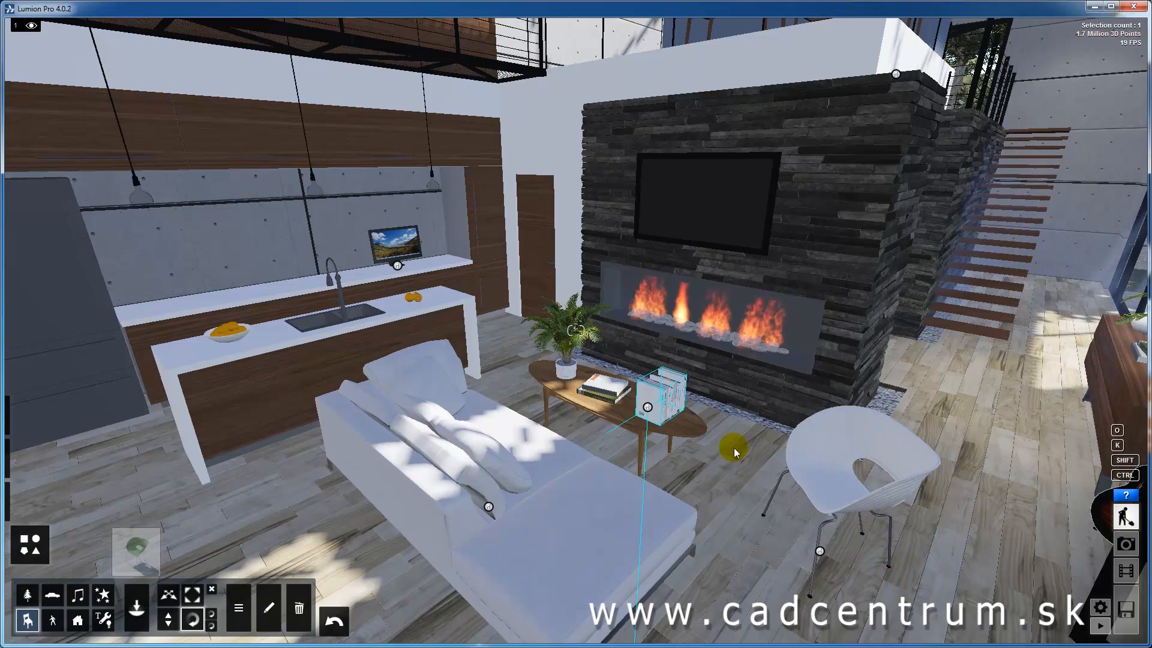
# - Review the Indoor Library's Utilities, tables, Storage, Plumbing and Assorted categories without choosing an object
pyautogui.click(33, 507)
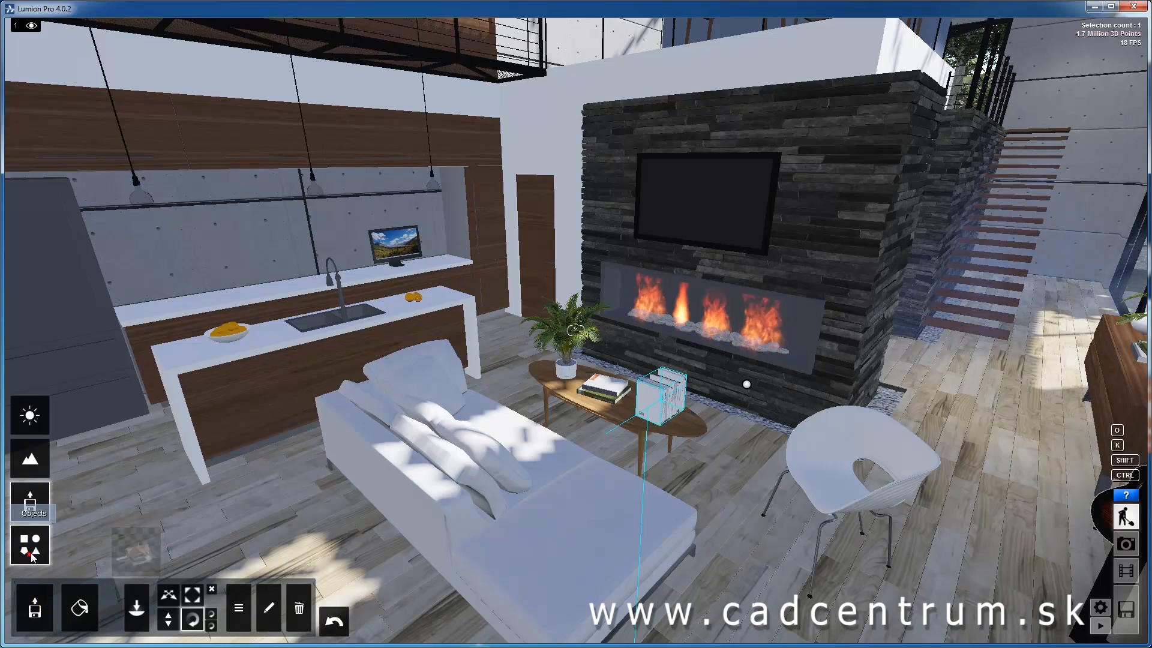
pyautogui.click(33, 557)
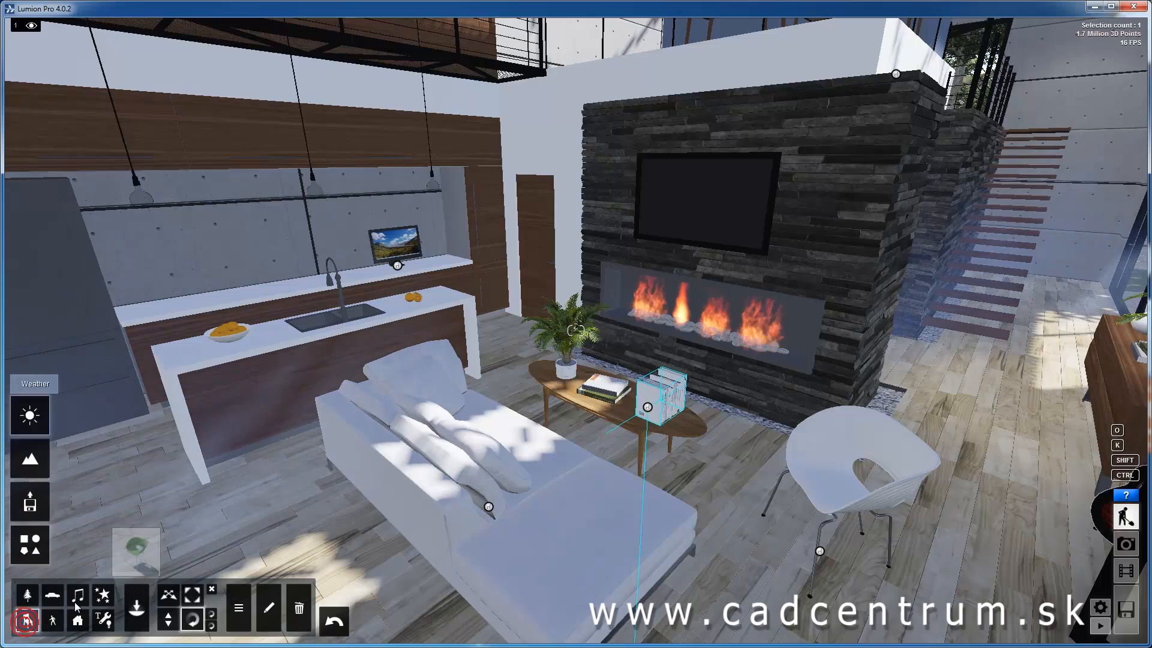
pyautogui.click(136, 551)
pyautogui.click(732, 125)
pyautogui.click(693, 124)
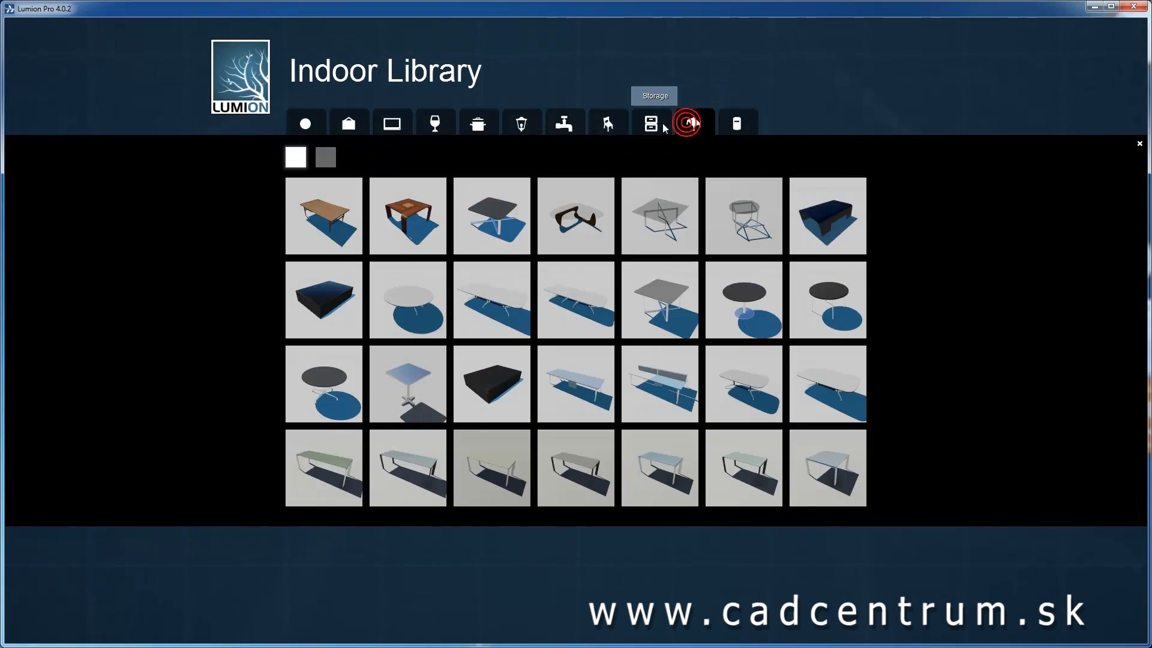
pyautogui.click(651, 124)
pyautogui.click(564, 124)
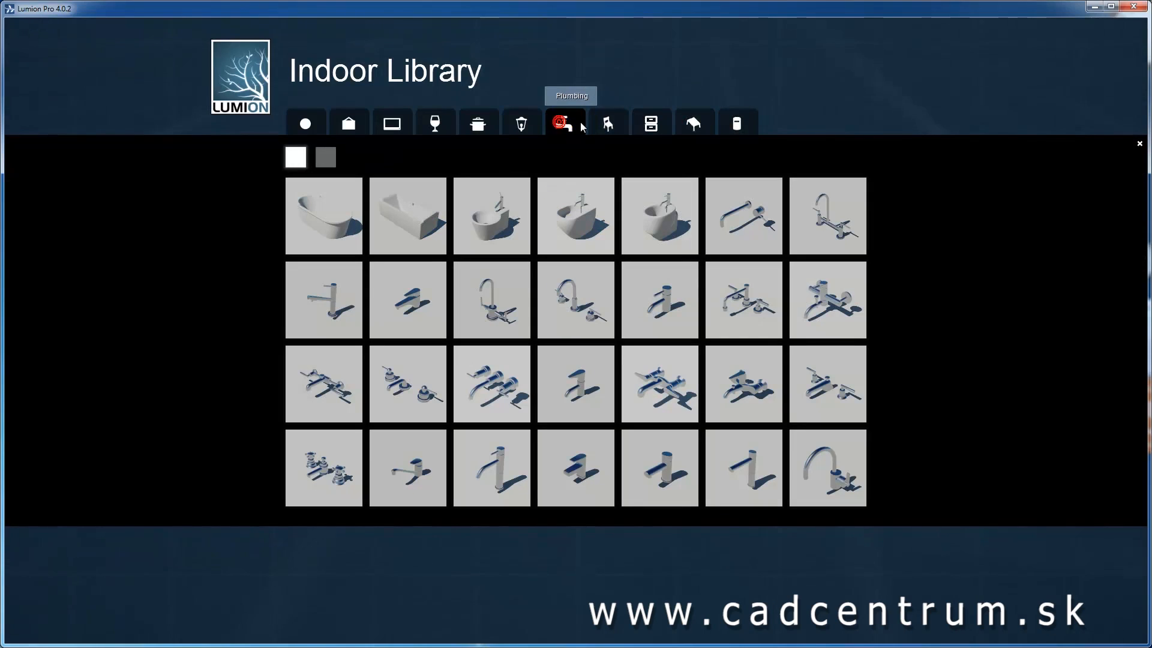
pyautogui.click(305, 124)
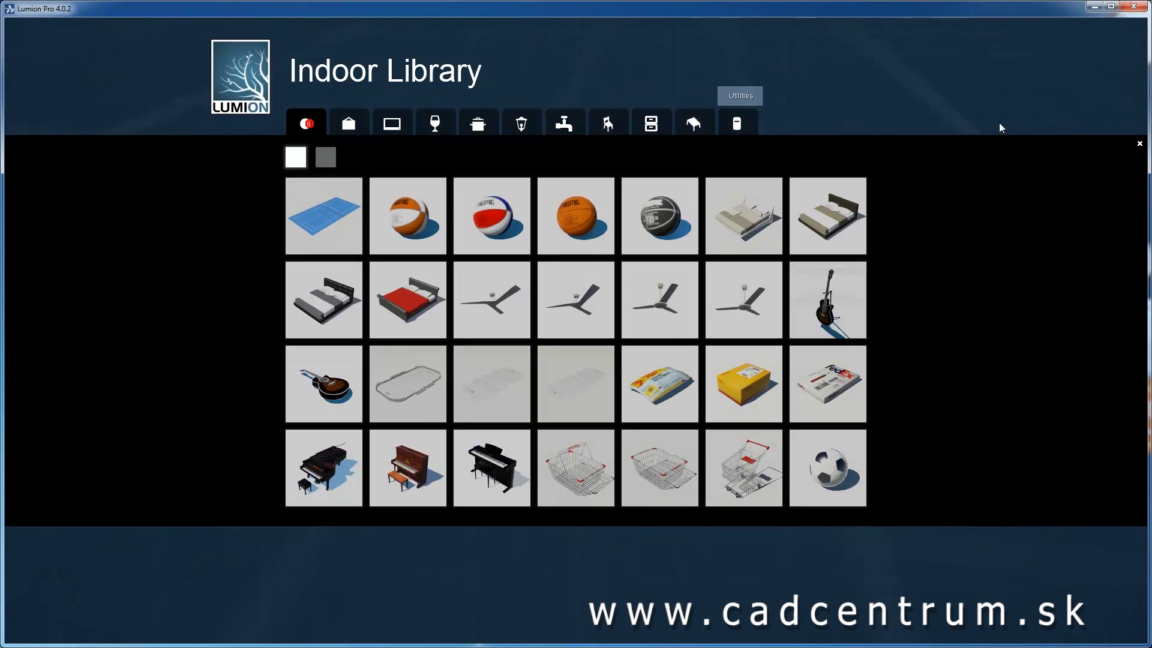
pyautogui.click(1122, 127)
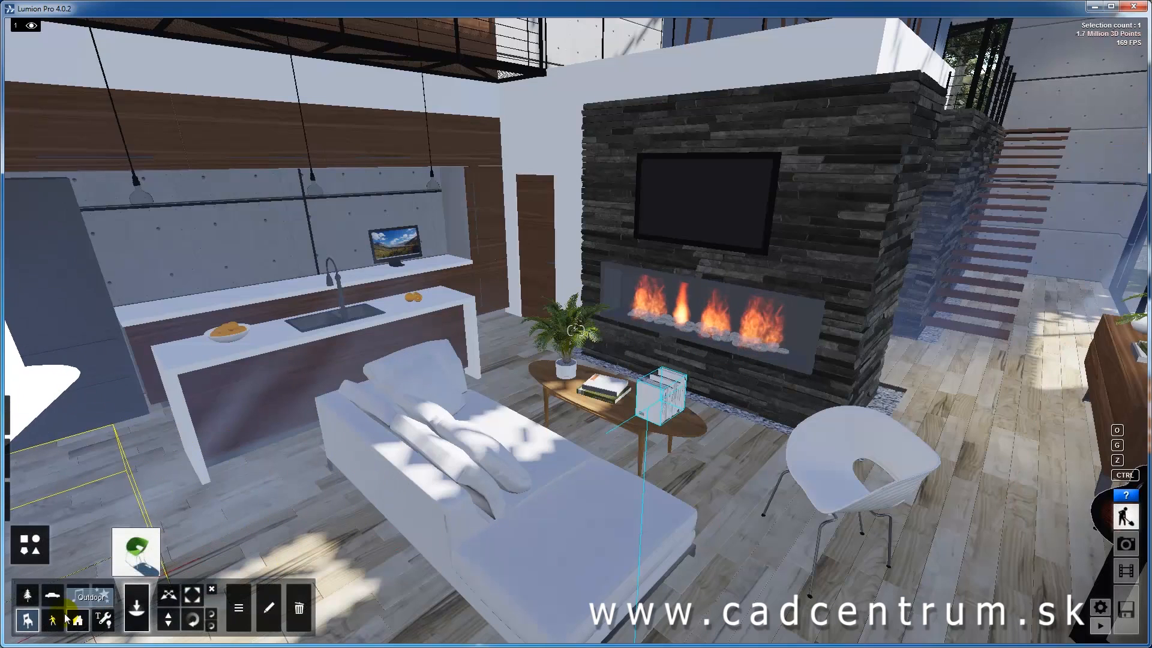
# - Place the standing man in the blue shirt from the Character Library on the floor behind the chair
pyautogui.click(53, 621)
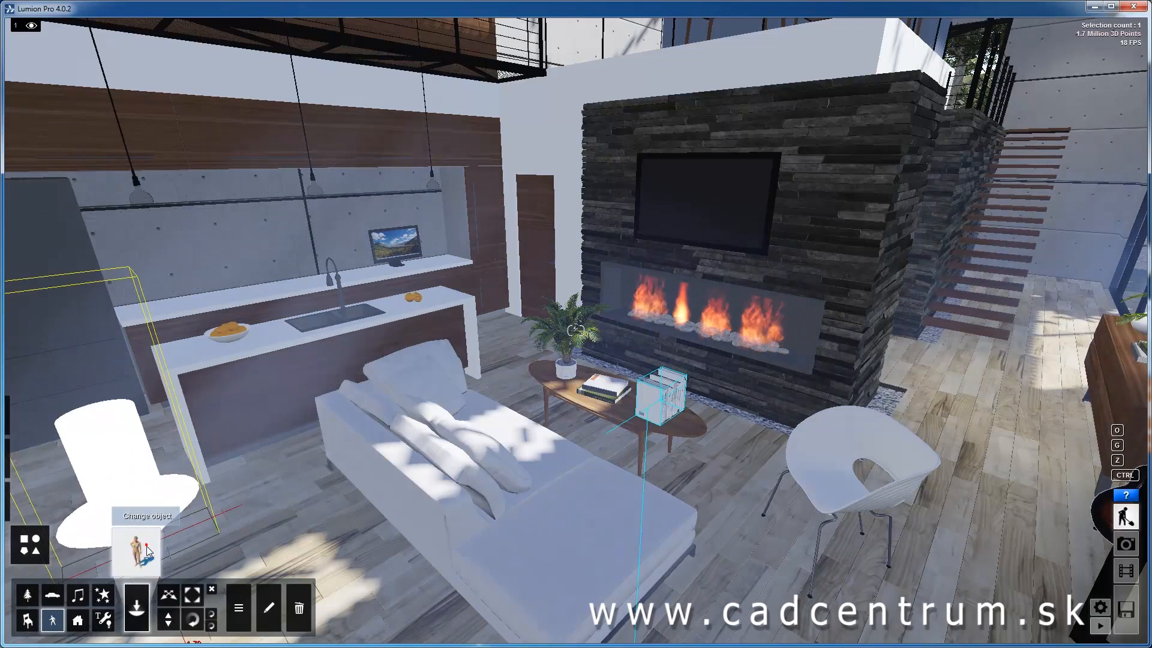
pyautogui.click(137, 557)
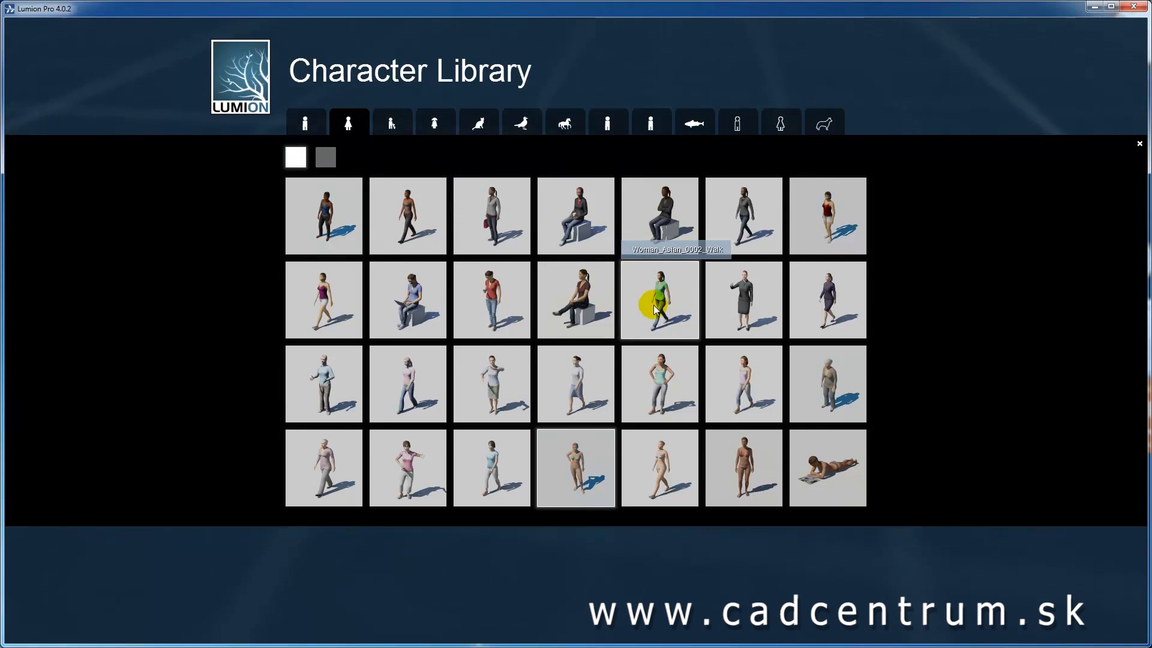
pyautogui.click(306, 124)
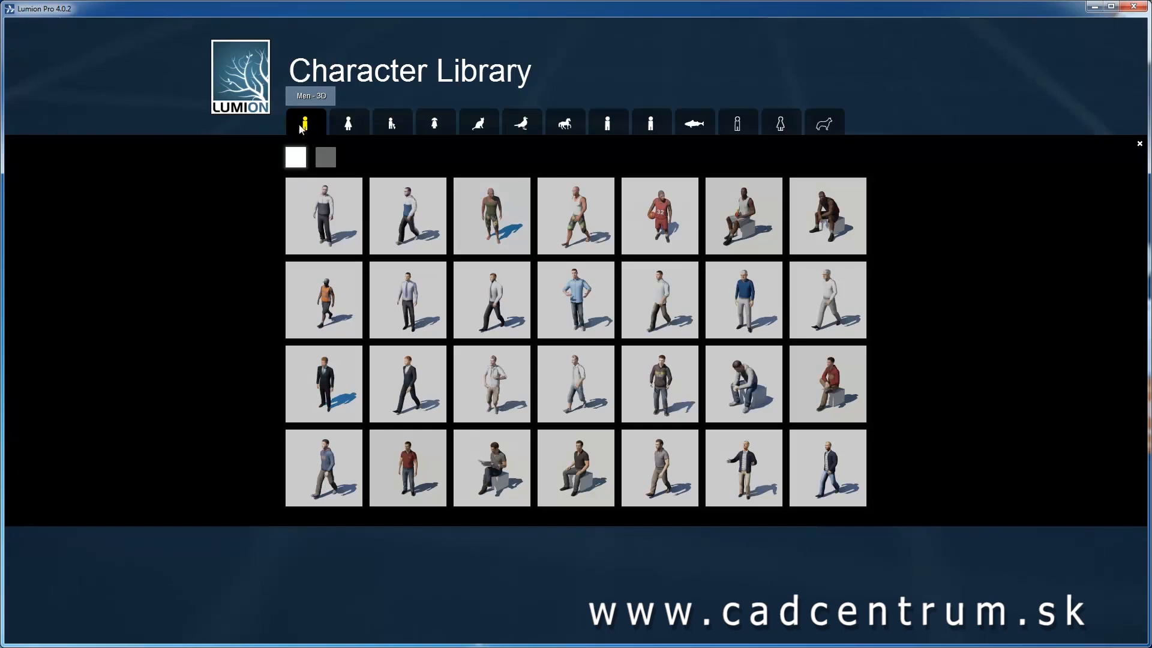
pyautogui.click(586, 291)
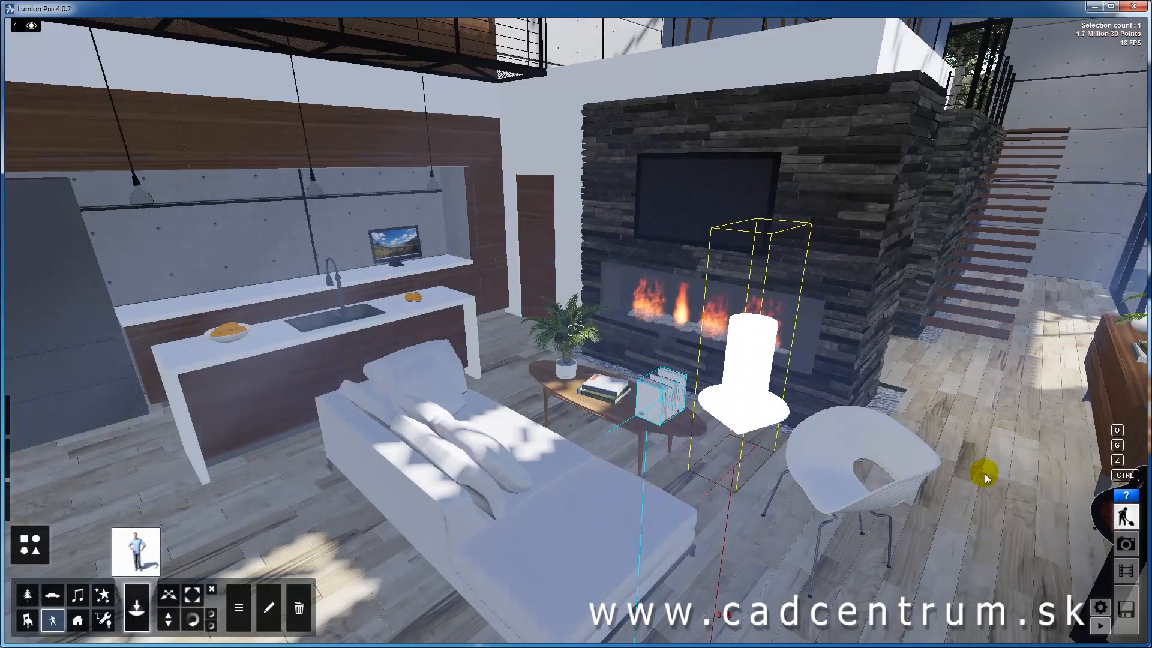
pyautogui.click(1004, 445)
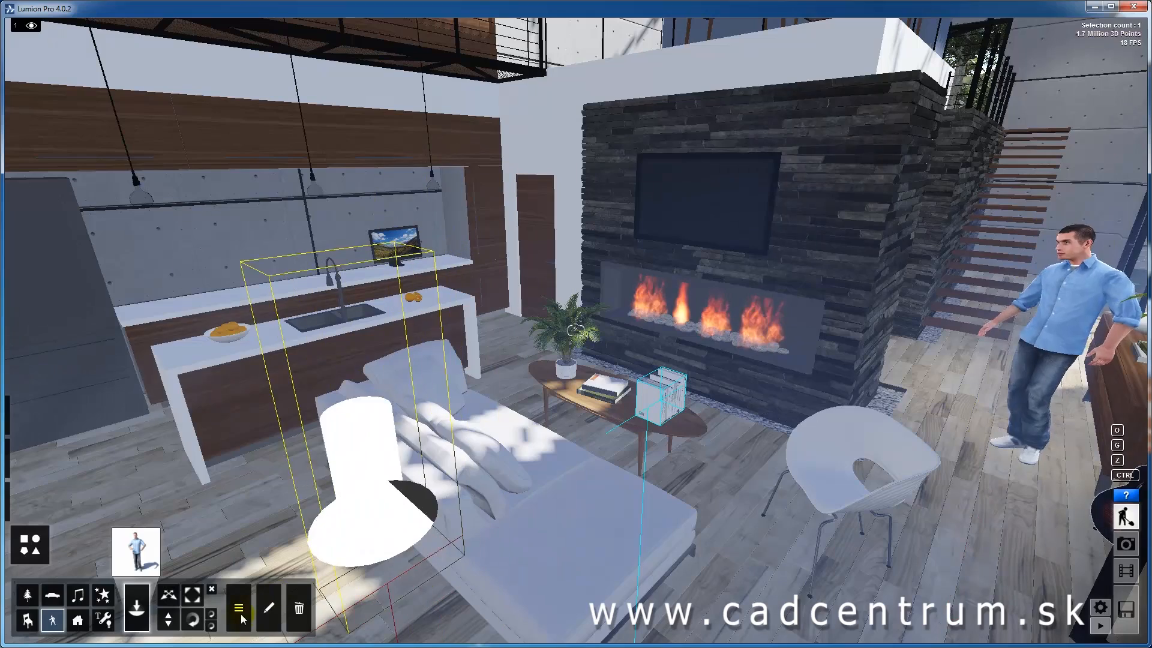
# - Rotate the man to face the sofa area and shift him slightly towards the stairs
pyautogui.click(192, 620)
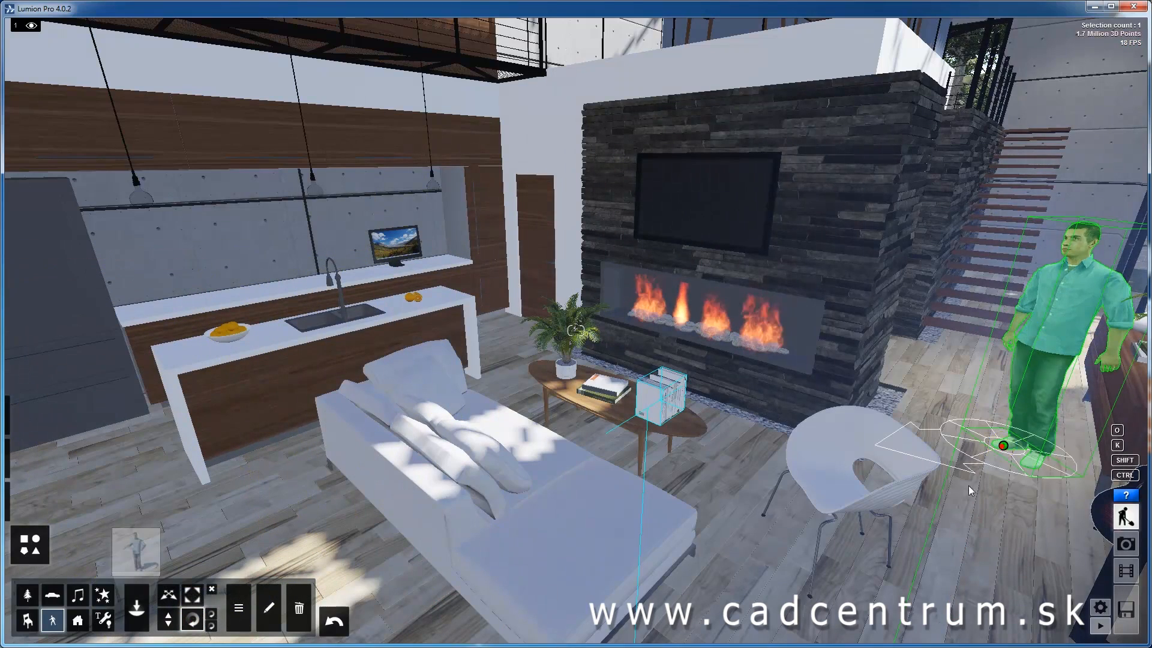
pyautogui.moveTo(1003, 446); pyautogui.dragTo(898, 480)
pyautogui.click(169, 594)
pyautogui.moveTo(1003, 445); pyautogui.dragTo(987, 427)
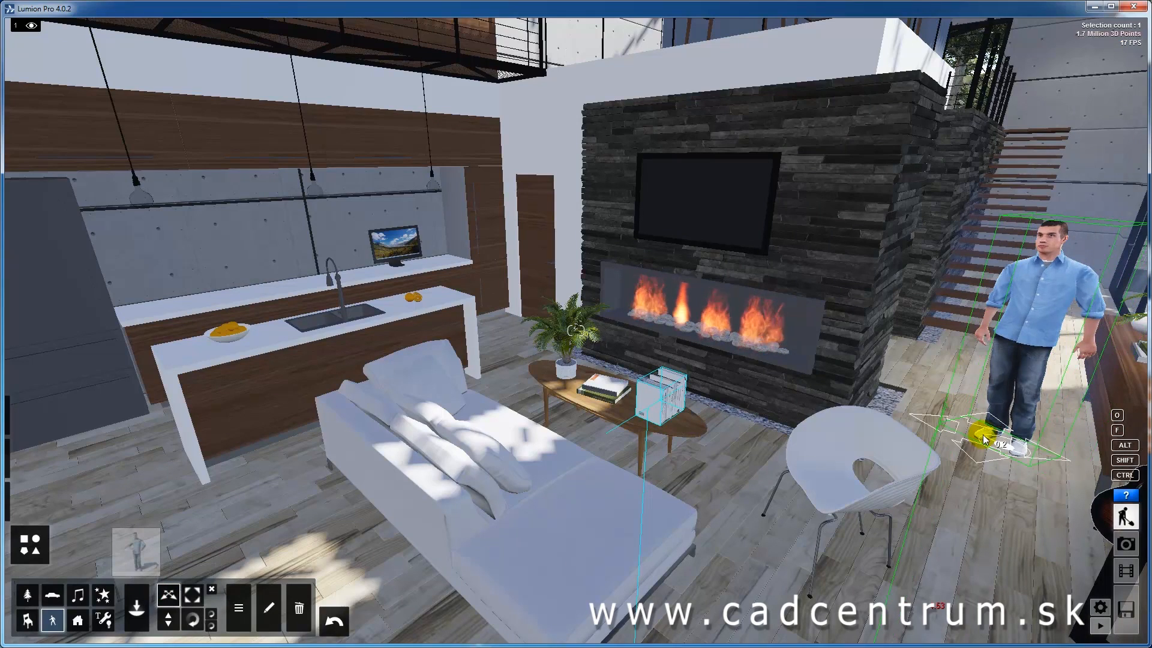
# - Place the seated woman with a laptop from the Character Library's women category on the sofa's chaise
pyautogui.moveTo(58, 524)
pyautogui.click(136, 549)
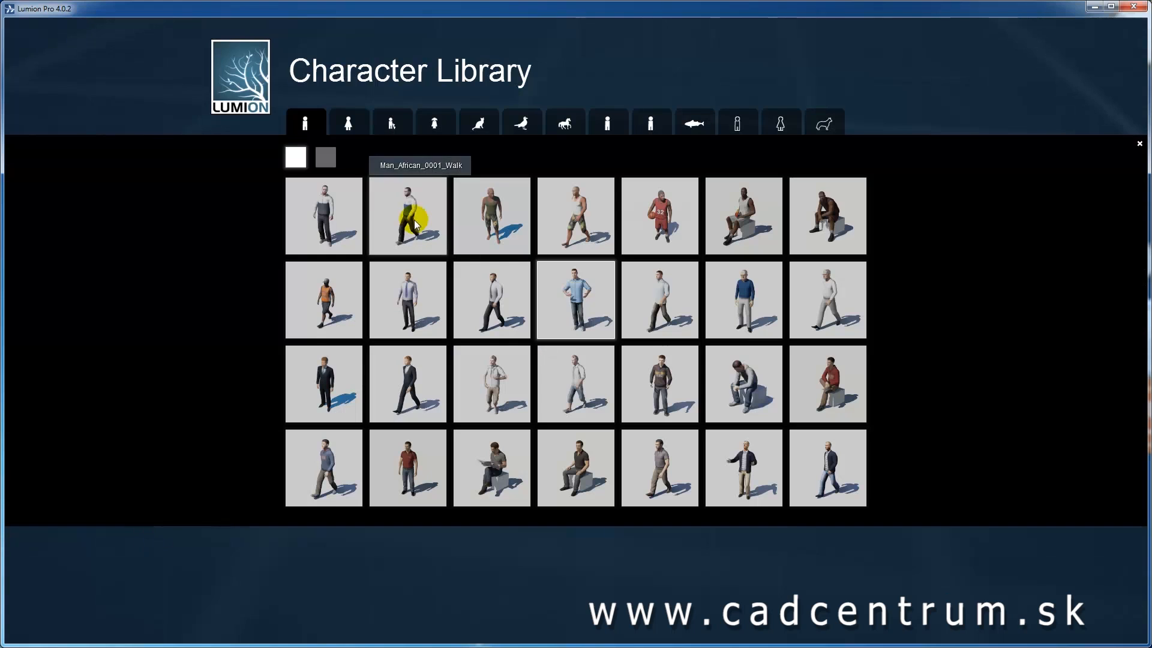
pyautogui.click(364, 127)
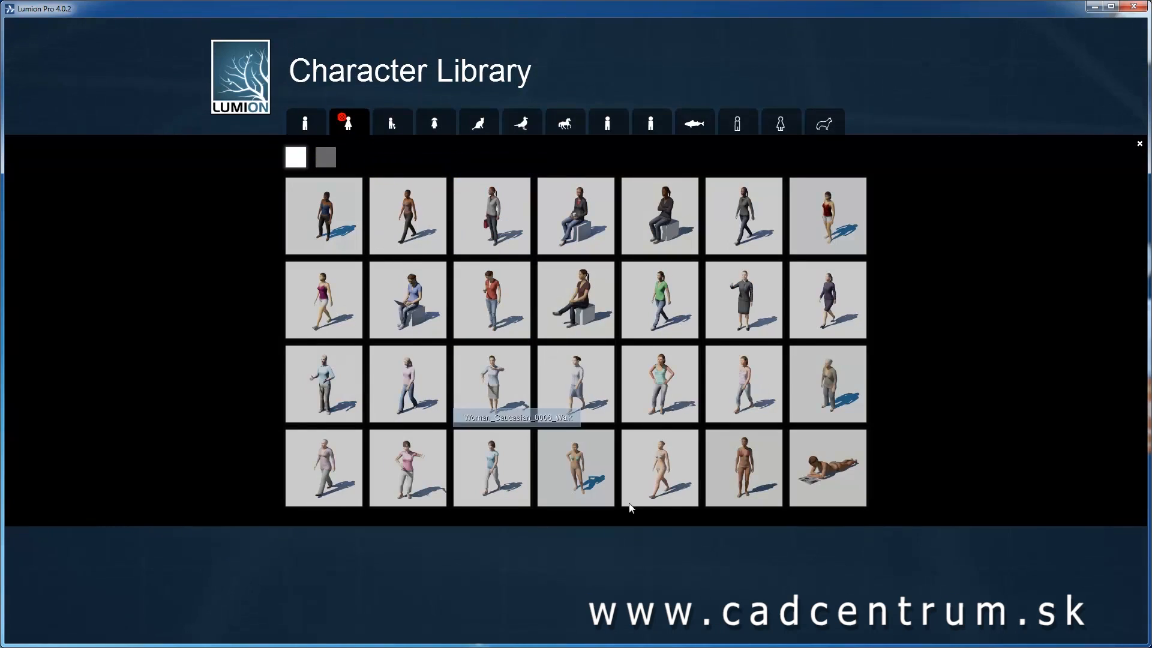
pyautogui.click(394, 316)
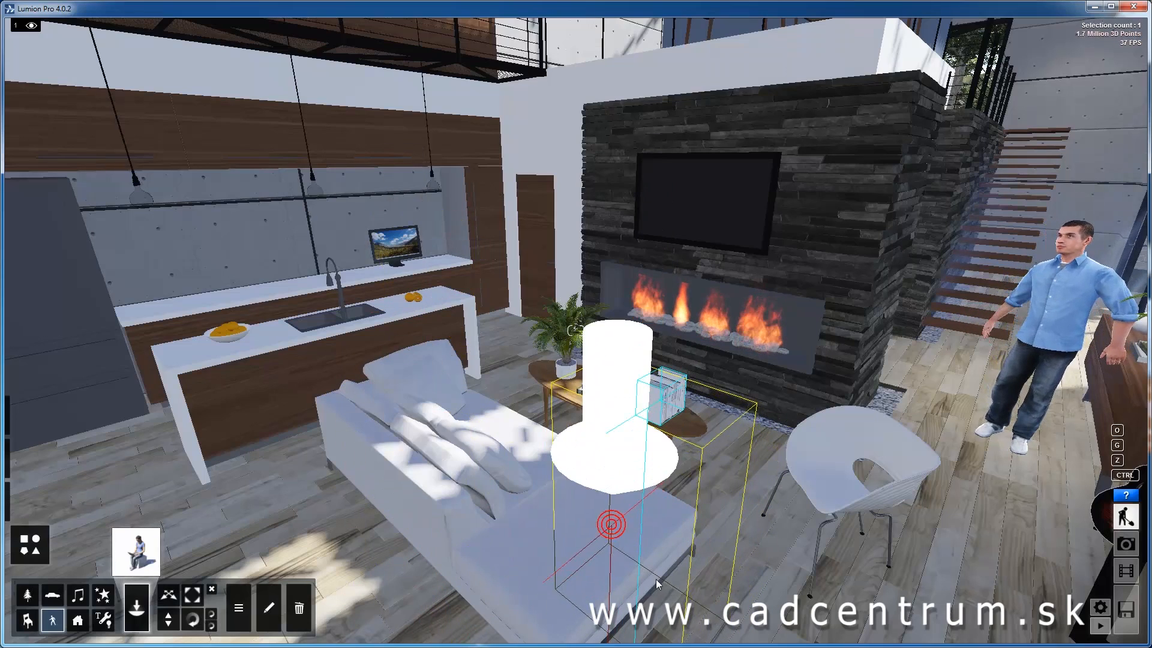
pyautogui.click(611, 523)
# - Rotate the seated woman on the sofa towards the front edge of the chaise
pyautogui.moveTo(777, 580); pyautogui.dragTo(773, 543, button='right')
pyautogui.press('e')
pyautogui.moveTo(651, 570); pyautogui.dragTo(603, 480, button='right')
pyautogui.press('w')
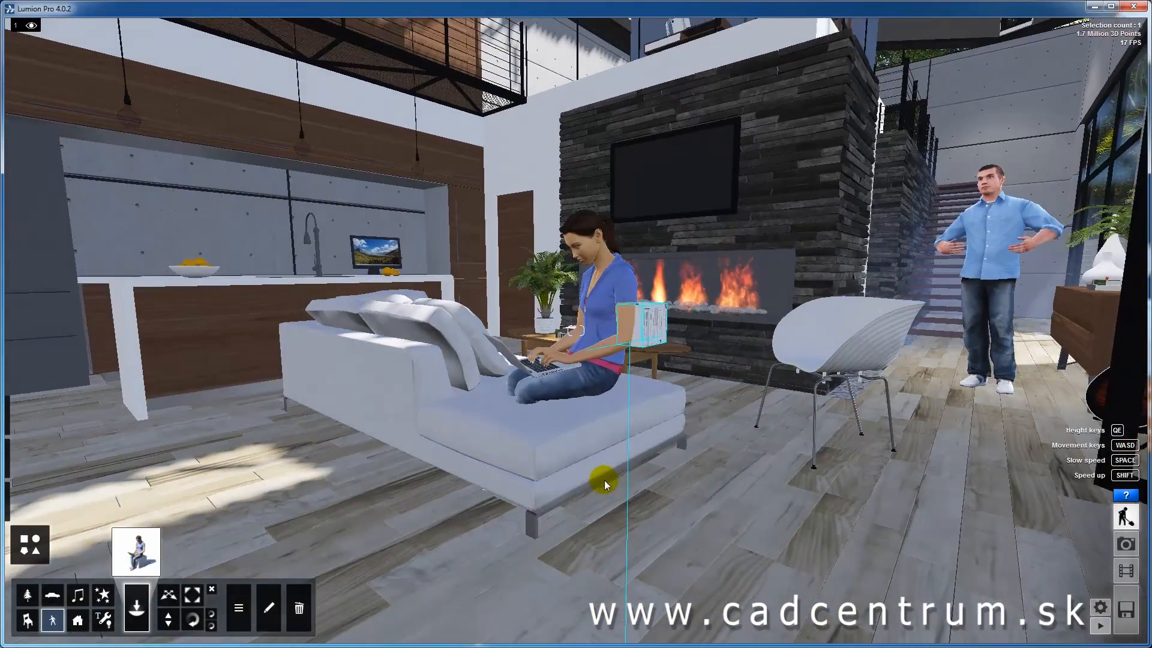
pyautogui.click(193, 619)
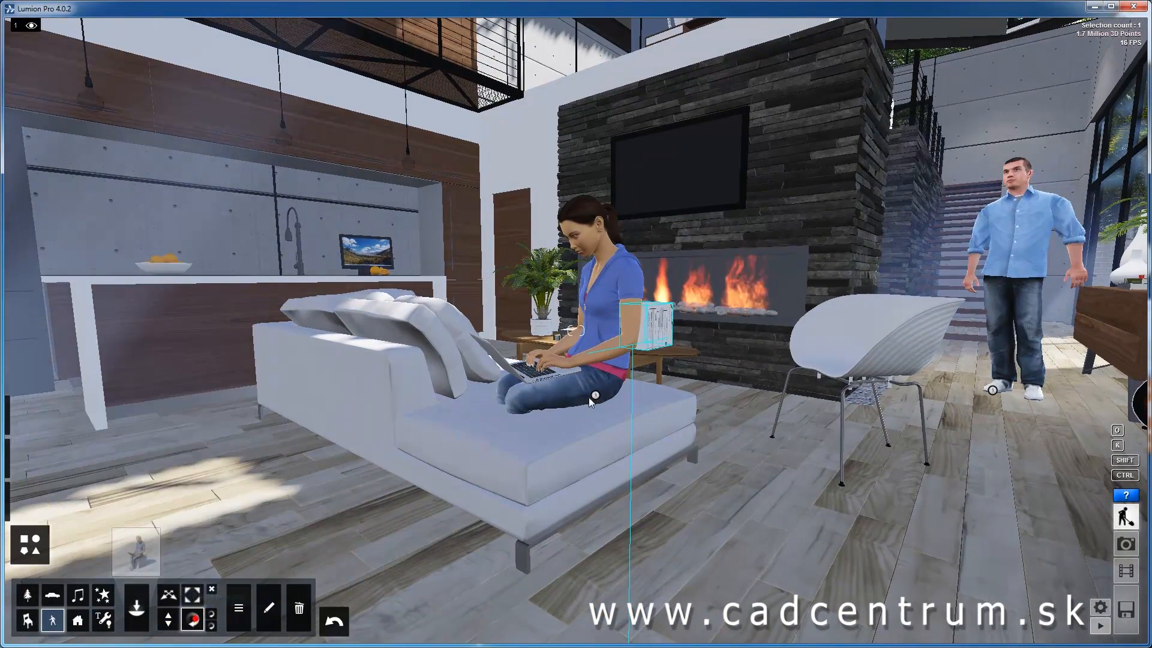
pyautogui.moveTo(593, 397); pyautogui.dragTo(773, 433)
# - Examine the seated woman's pose on the sofa and the standing man's position from several viewpoints in the living room
pyautogui.moveTo(758, 439); pyautogui.dragTo(960, 466, button='right')
pyautogui.press('a')
pyautogui.press('w')
pyautogui.press('d')
pyautogui.press('q')
pyautogui.press('s')
pyautogui.press('d')
pyautogui.press('a')
pyautogui.press('w')
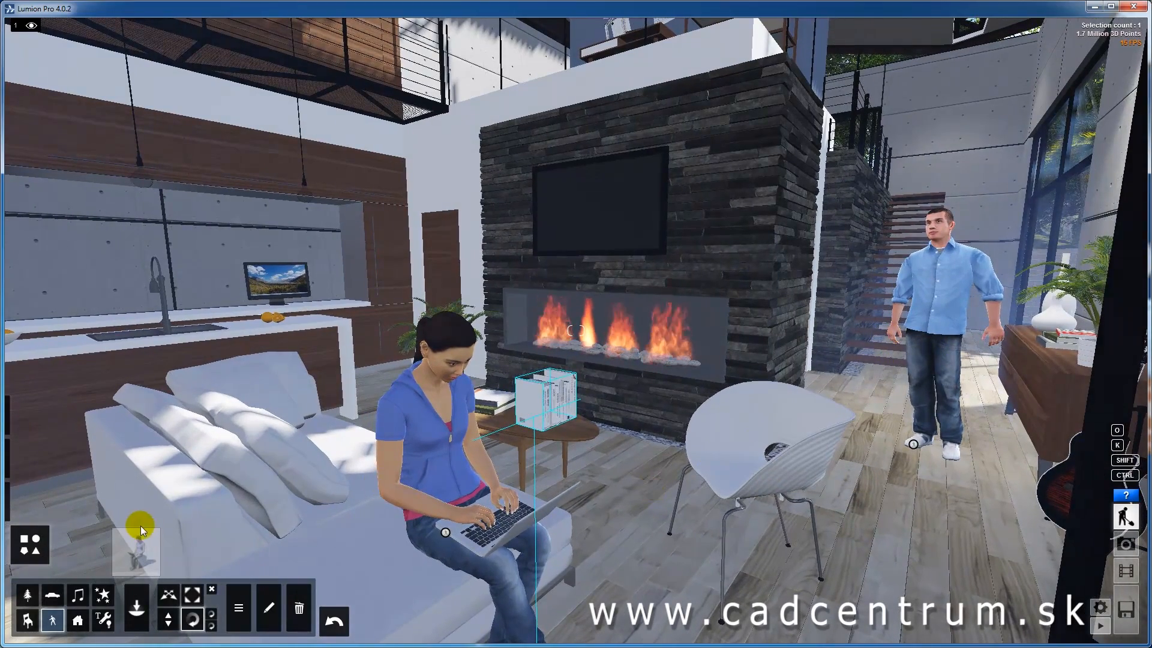
pyautogui.moveTo(867, 510); pyautogui.dragTo(912, 510, button='right')
pyautogui.press('a')
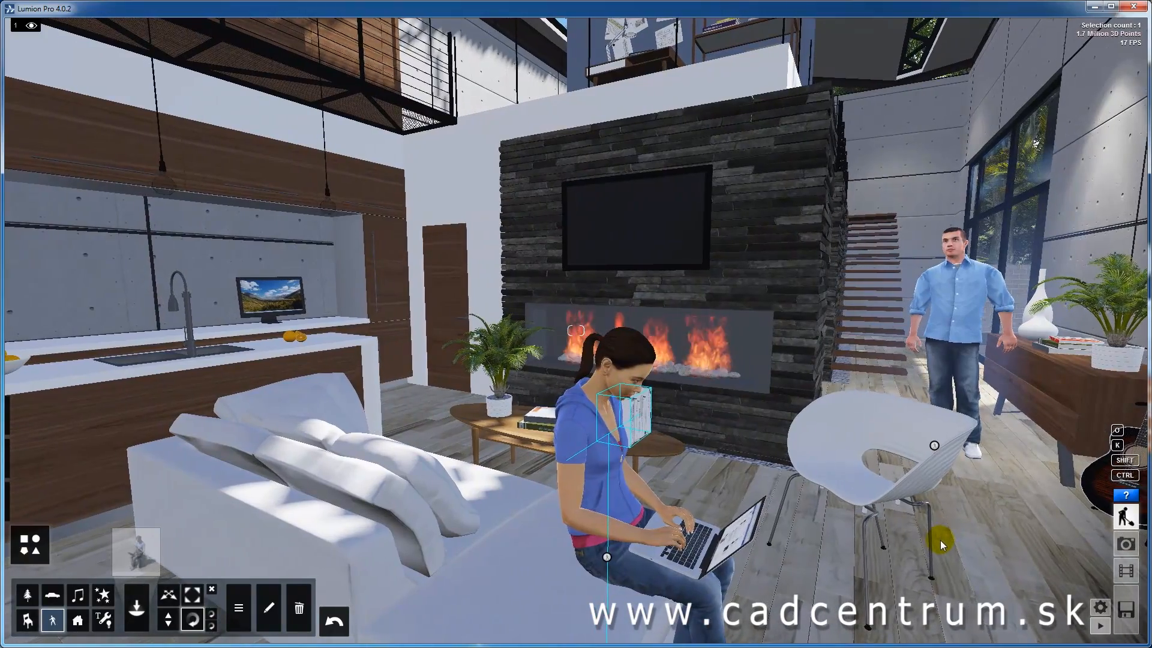
# - Place the Woman_Caucasian_0002_Walk character on the terrace beside the pool and turn her to walk along the house front
pyautogui.moveTo(927, 542); pyautogui.dragTo(468, 583, button='right')
pyautogui.press('w')
pyautogui.press('d')
pyautogui.click(135, 557)
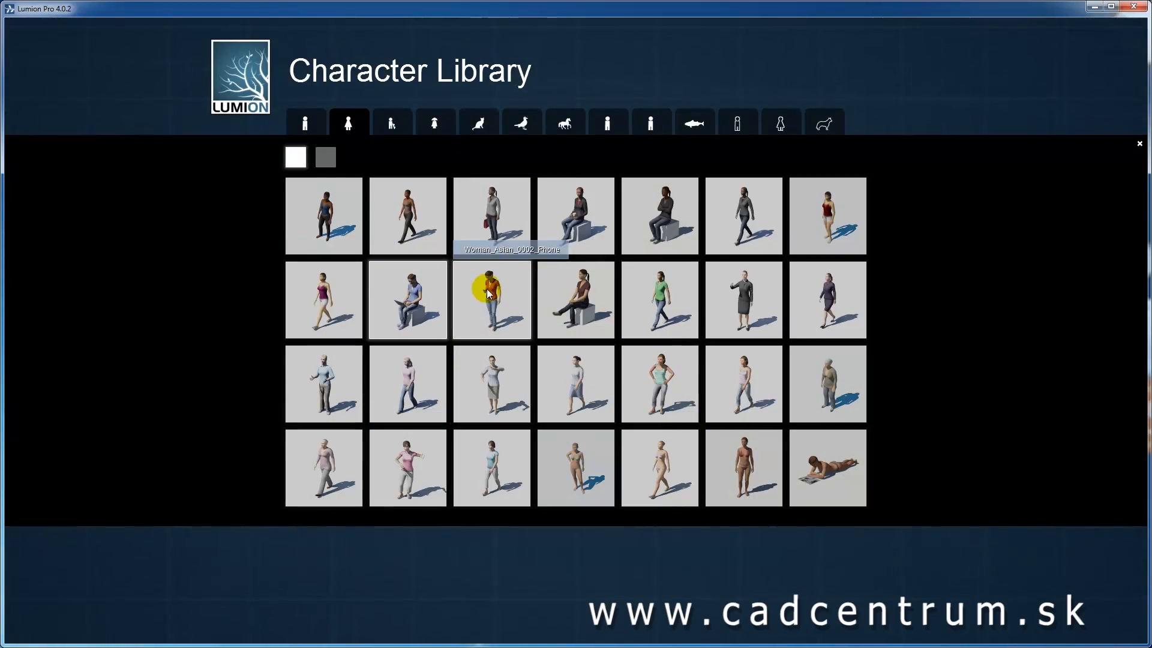
pyautogui.click(296, 160)
pyautogui.click(296, 159)
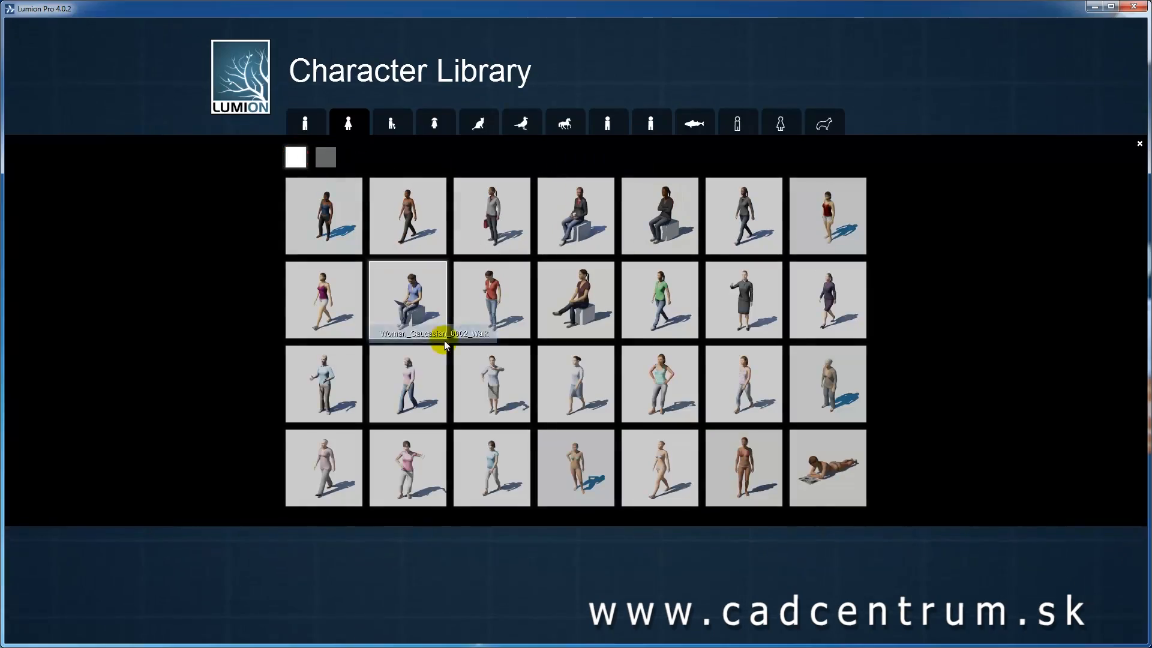
pyautogui.click(413, 387)
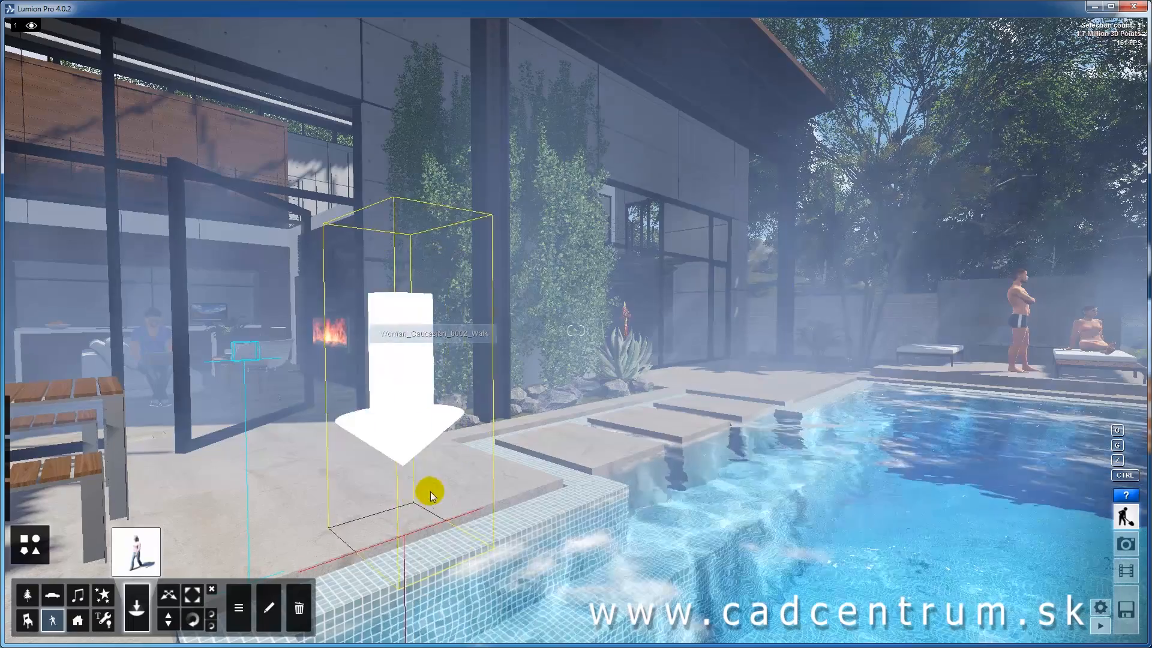
pyautogui.click(425, 482)
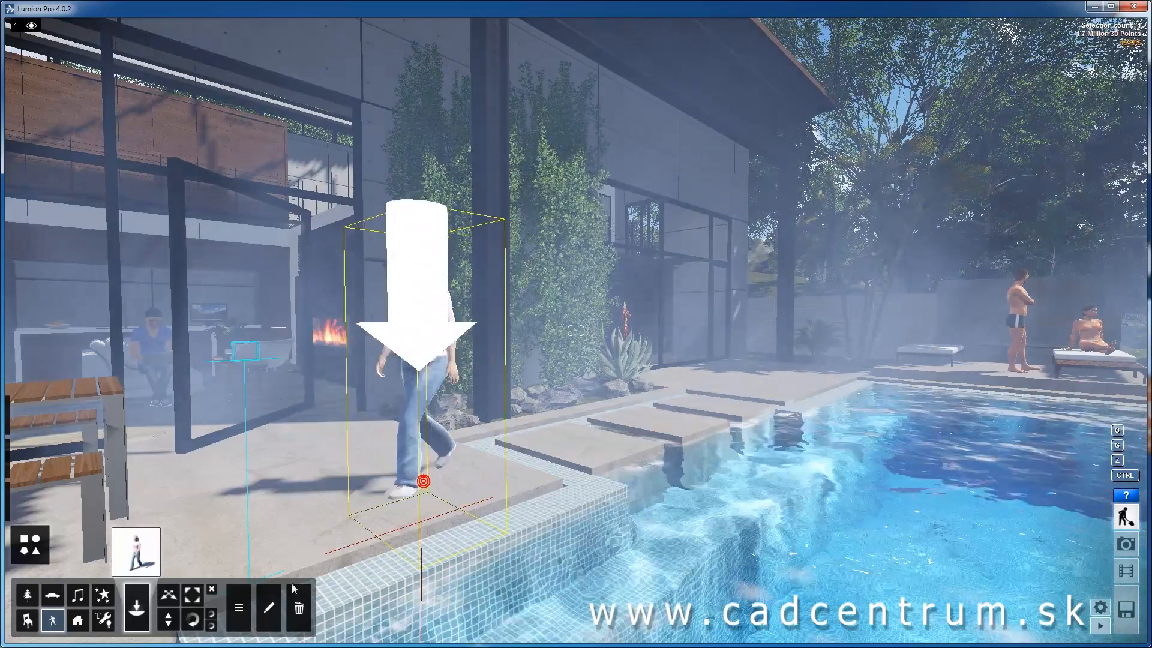
pyautogui.moveTo(424, 481); pyautogui.dragTo(551, 447)
# - Switch to movie mode and start a recorded flythrough clip in empty slot 9
pyautogui.moveTo(764, 316); pyautogui.dragTo(764, 315, button='right')
pyautogui.press('d')
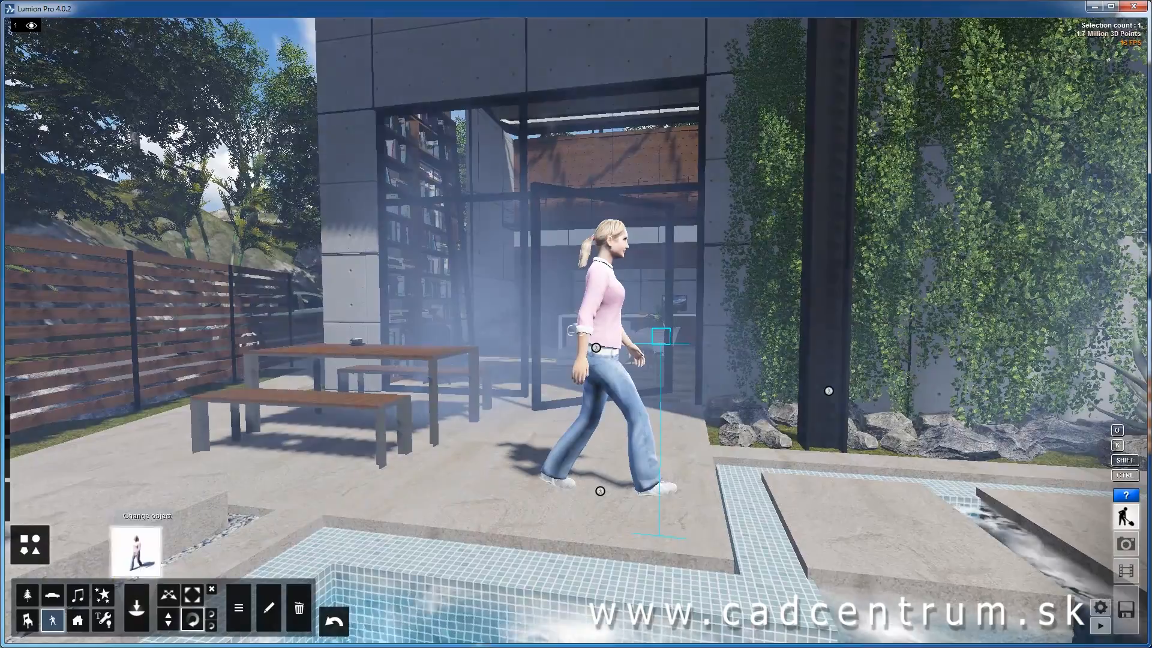
pyautogui.press('s')
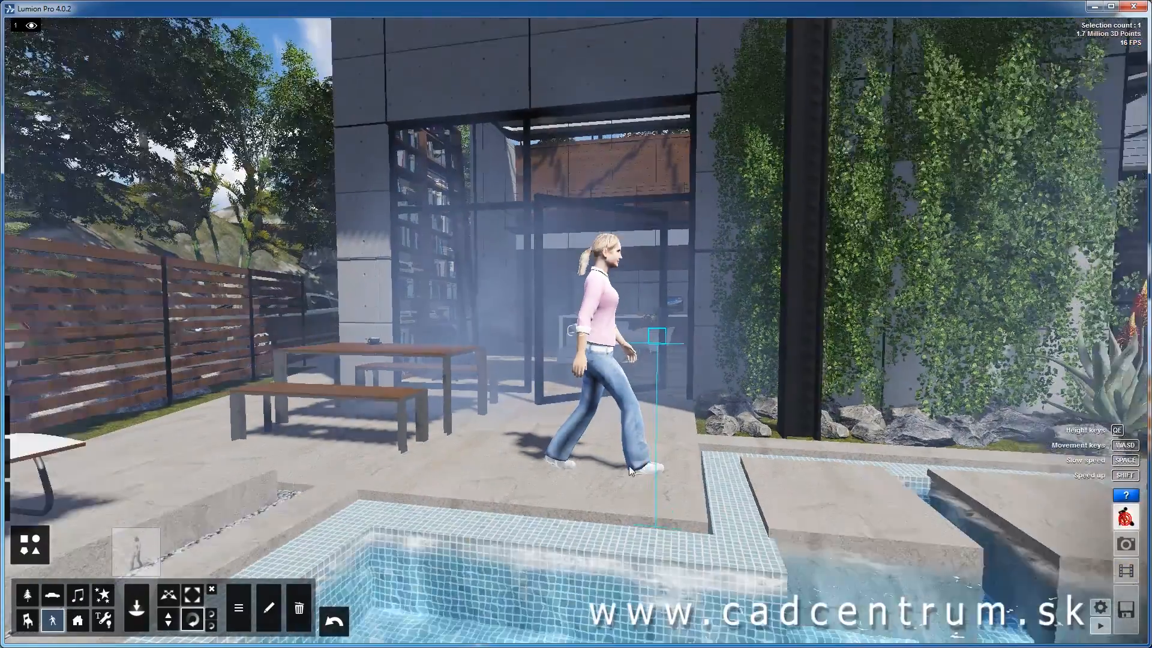
pyautogui.moveTo(665, 458); pyautogui.dragTo(666, 458, button='right')
pyautogui.press('d')
pyautogui.moveTo(665, 458); pyautogui.dragTo(564, 450, button='right')
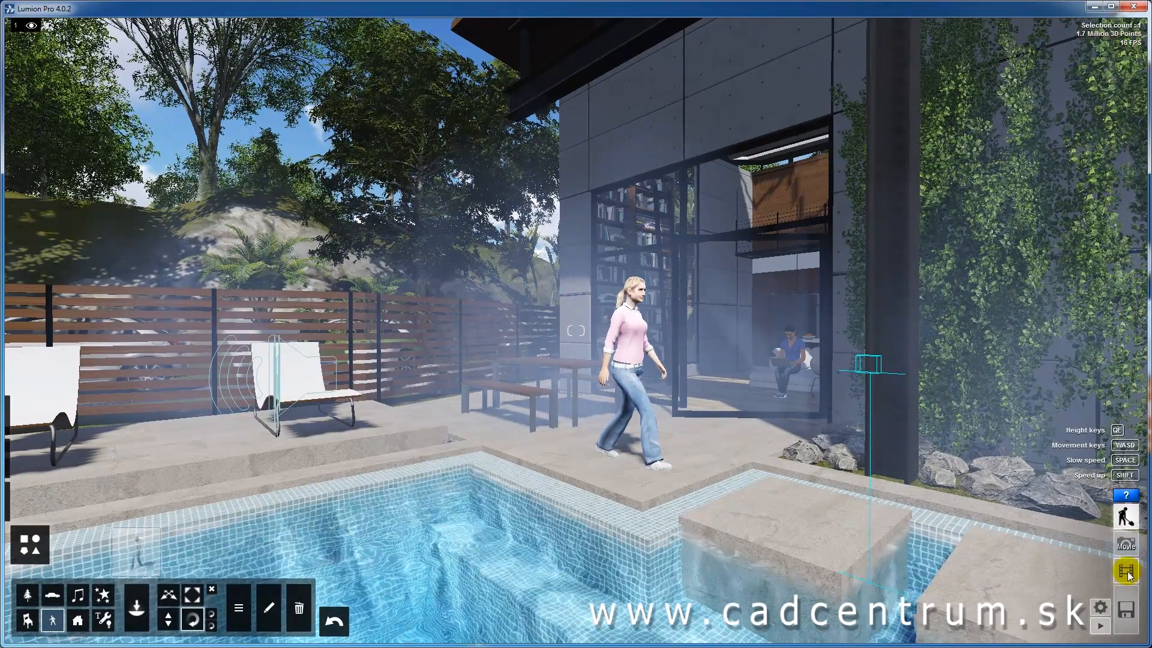
pyautogui.click(1126, 571)
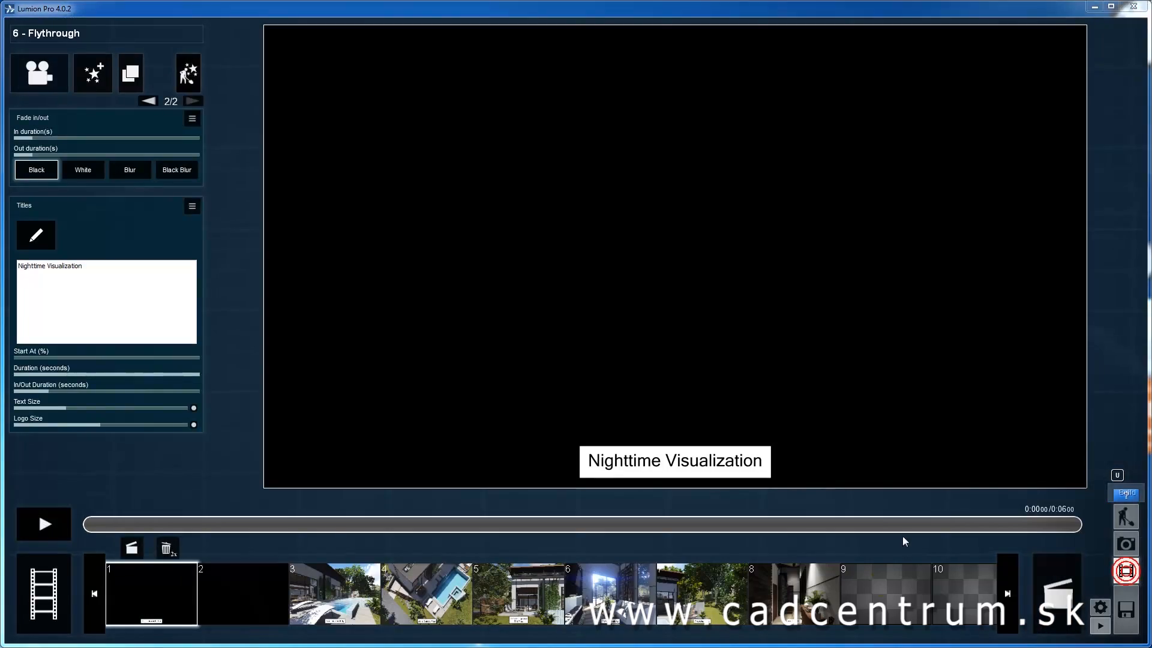
pyautogui.click(888, 585)
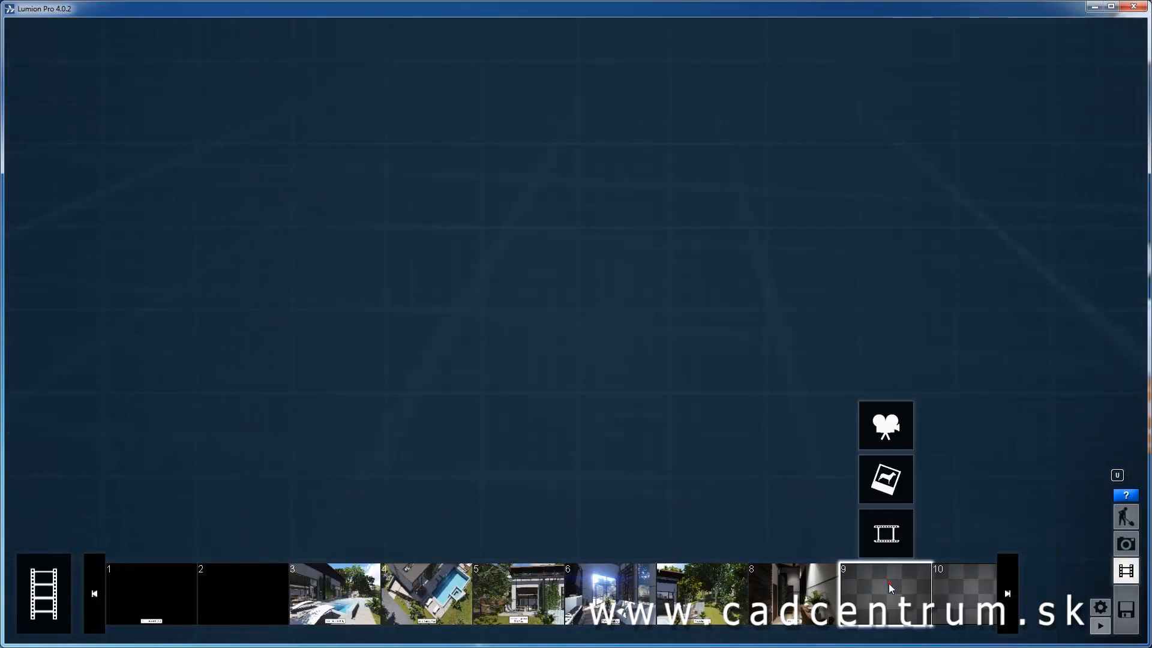
pyautogui.click(886, 425)
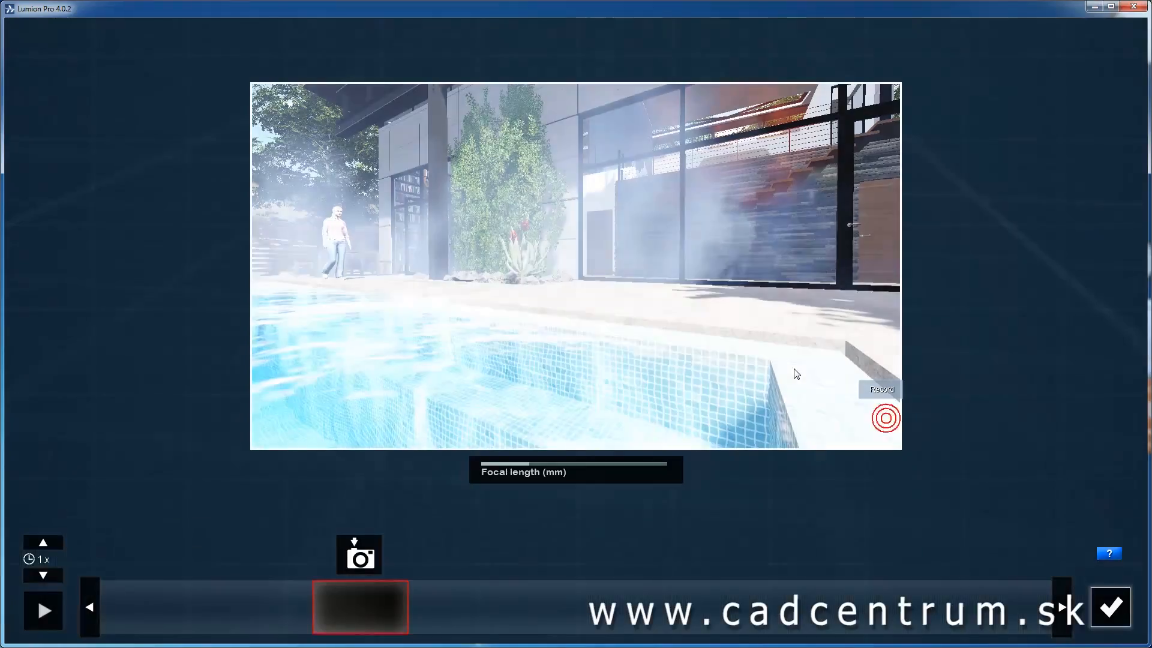
# - Capture three camera views across the pool with the walking woman in frame and save the flythrough clip
pyautogui.press('w')
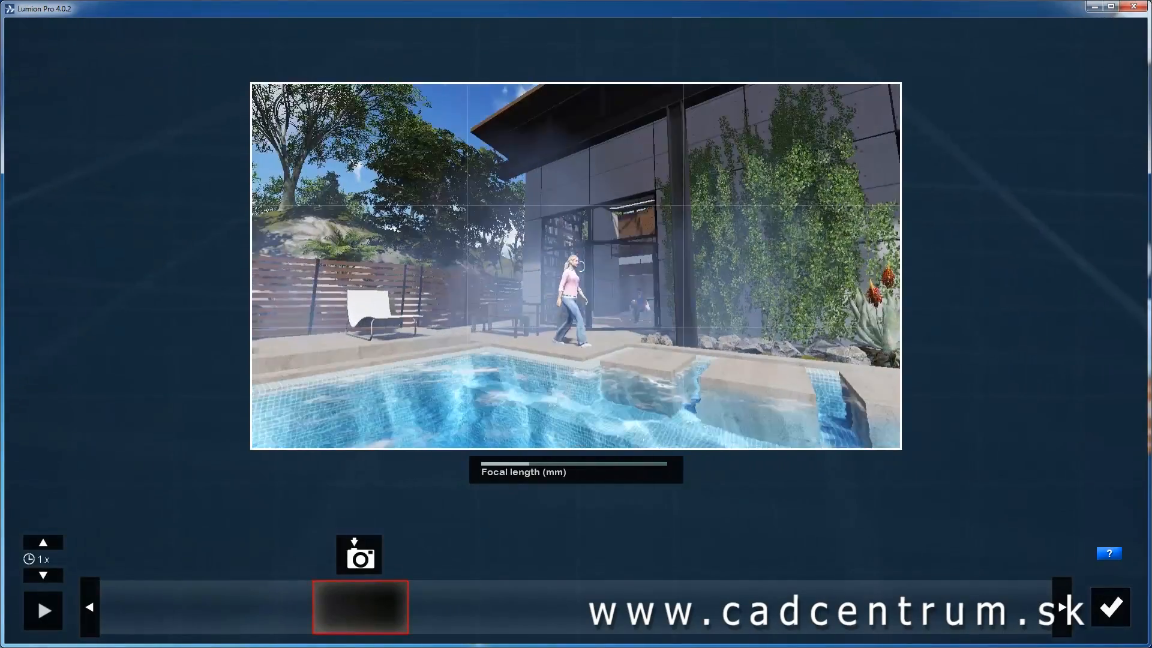
pyautogui.press('s')
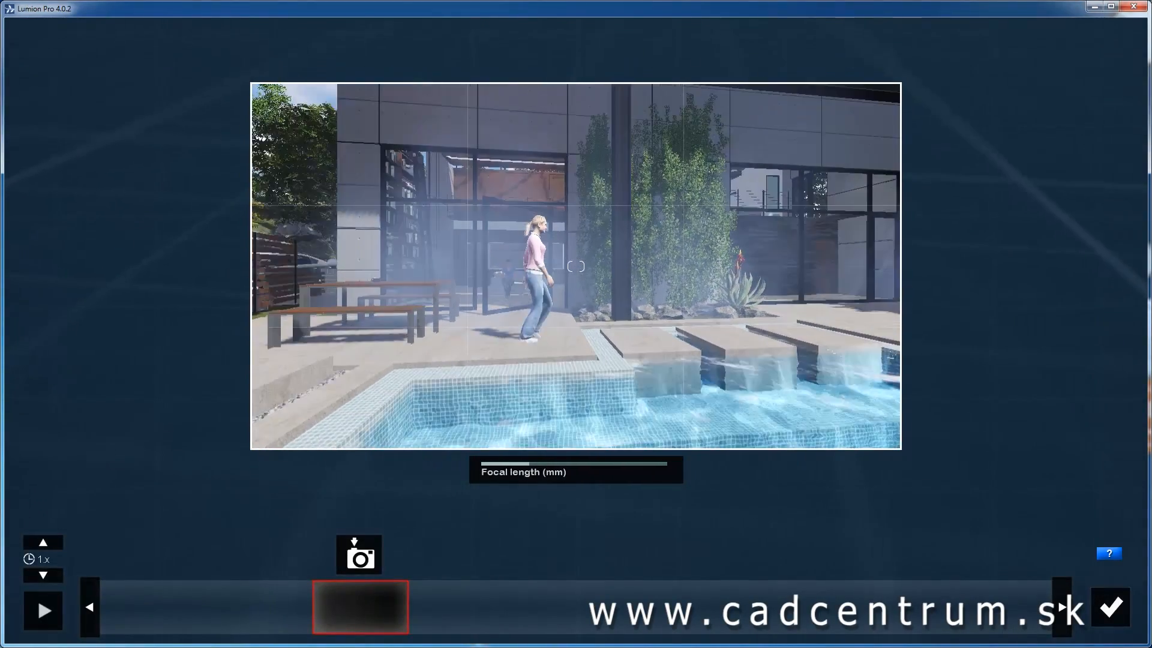
pyautogui.click(355, 550)
pyautogui.press('d')
pyautogui.moveTo(635, 245); pyautogui.dragTo(591, 246, button='right')
pyautogui.click(374, 548)
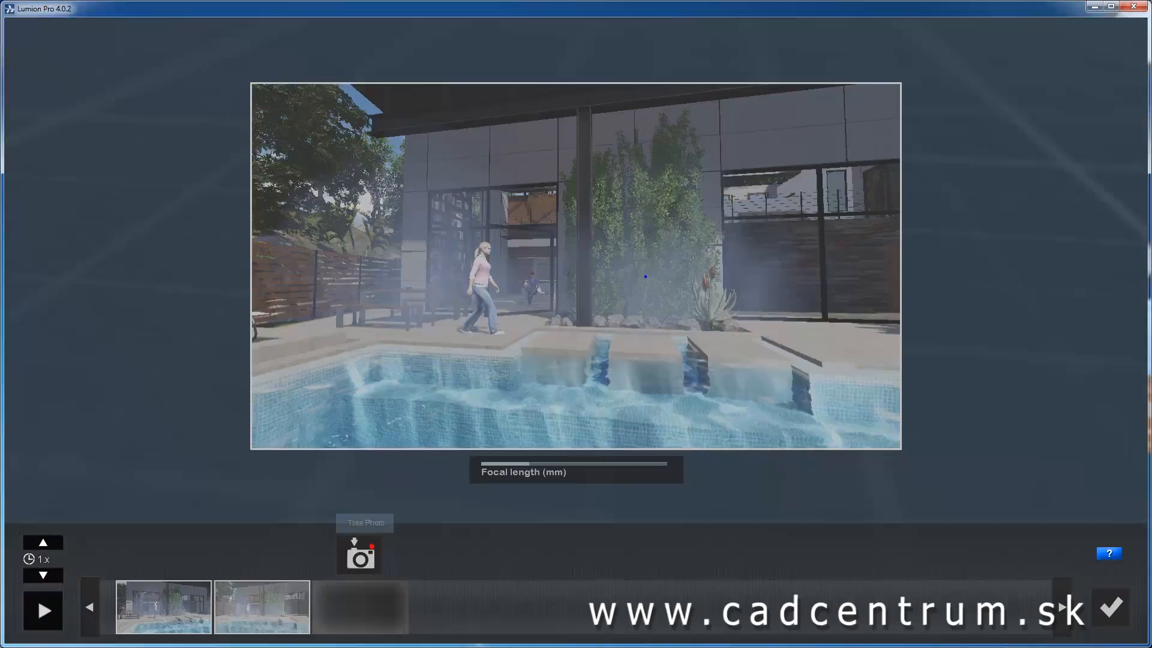
pyautogui.click(353, 552)
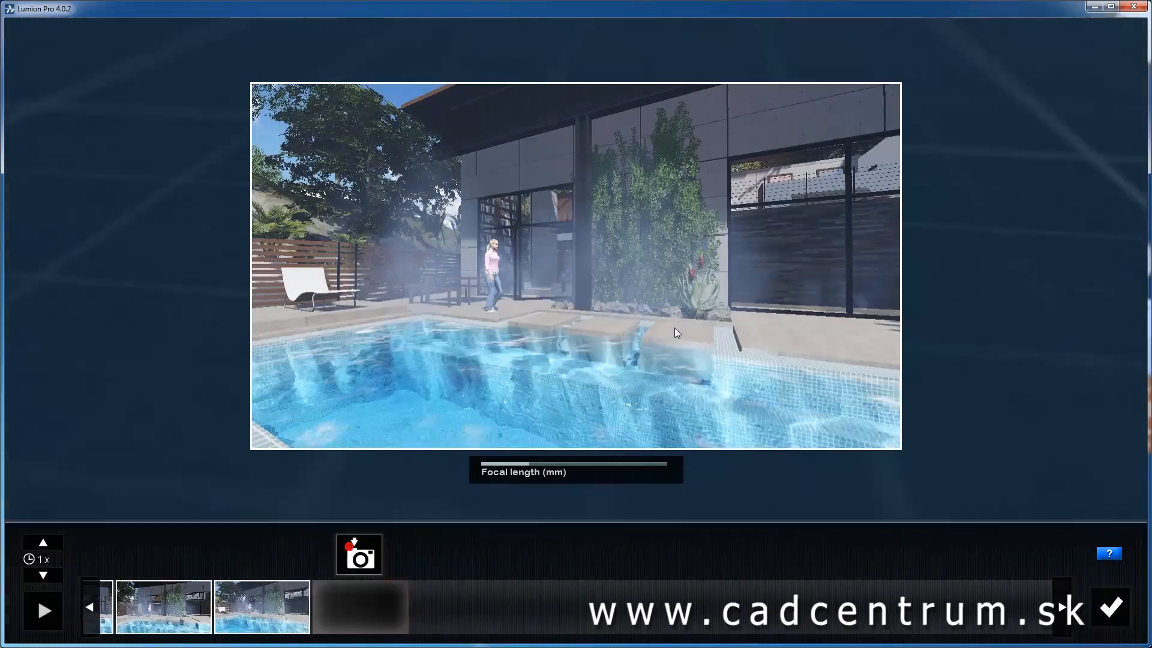
pyautogui.click(1119, 610)
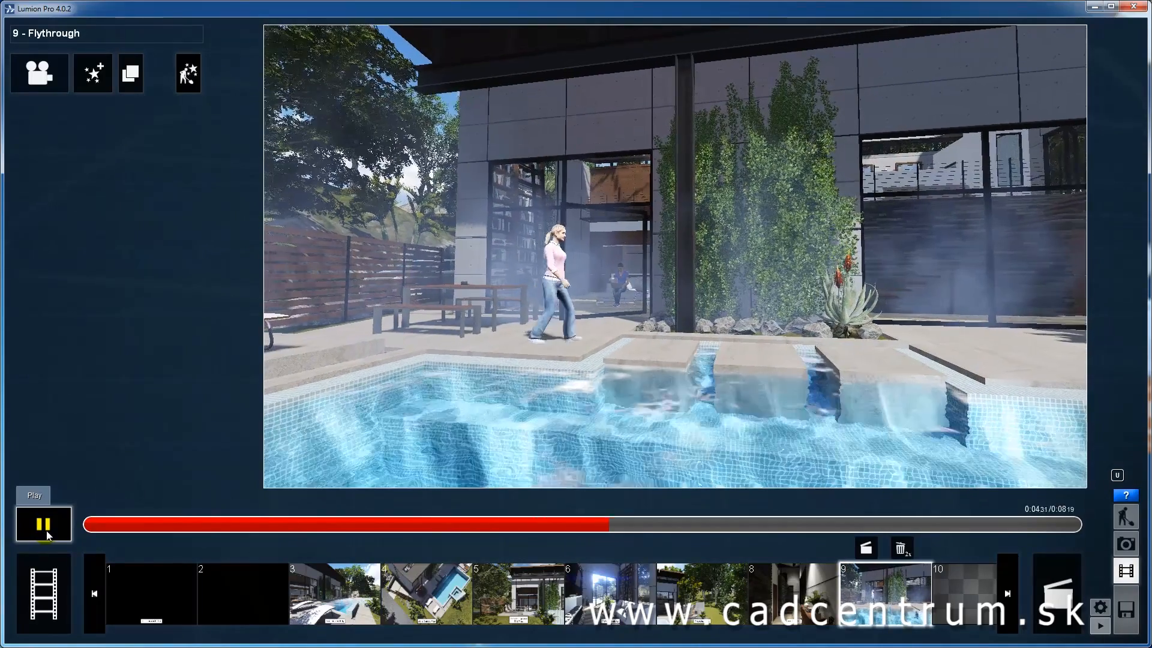
# - Stop the clip preview and add the Move effect to flythrough clip 9
pyautogui.click(49, 533)
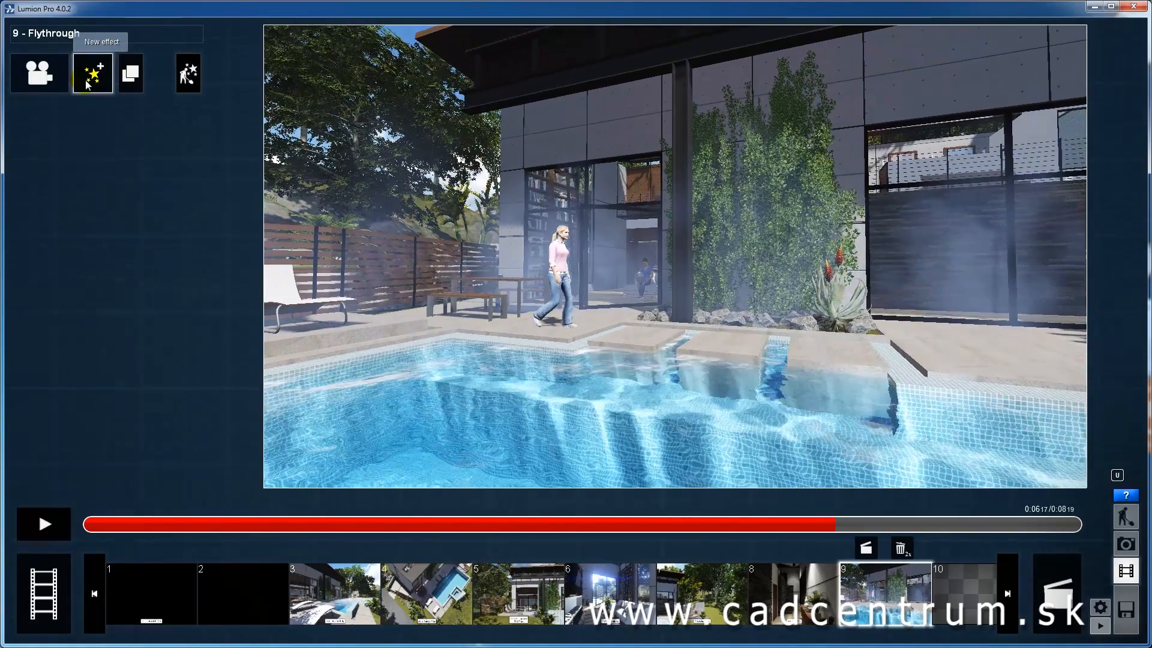
pyautogui.click(93, 77)
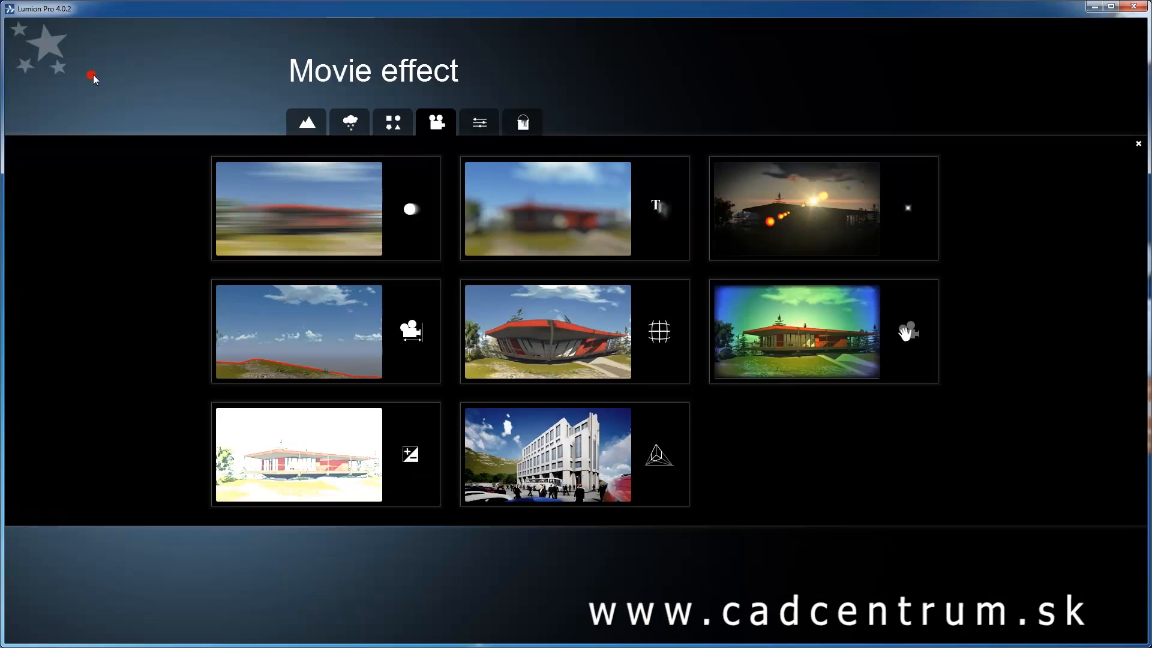
pyautogui.click(395, 124)
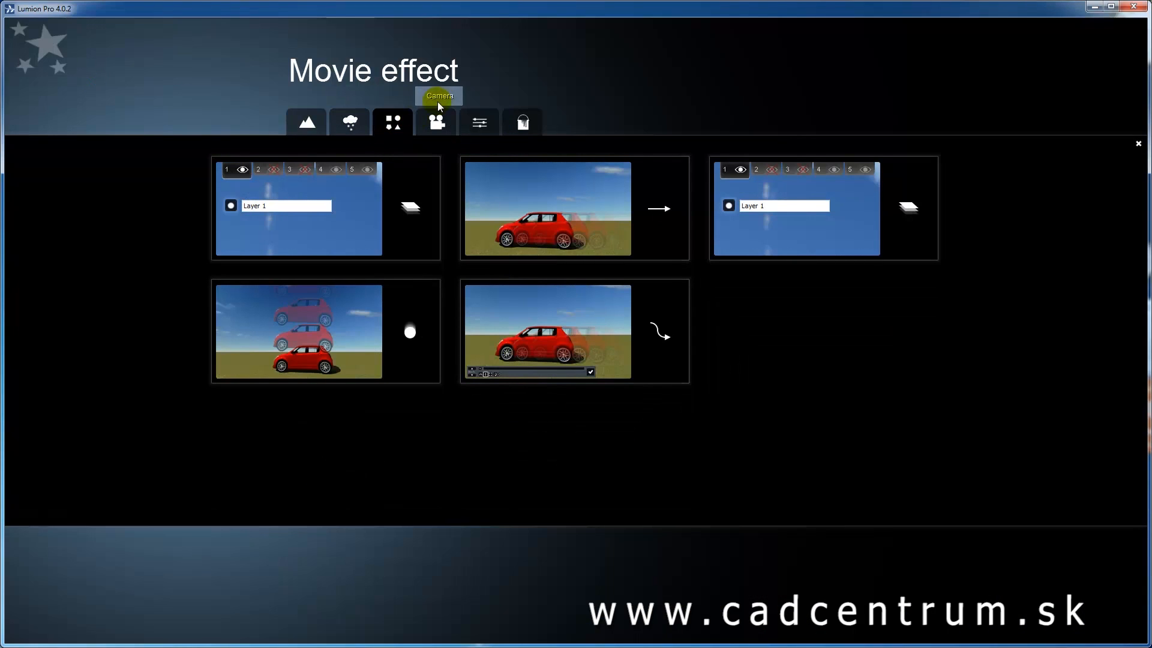
pyautogui.click(601, 230)
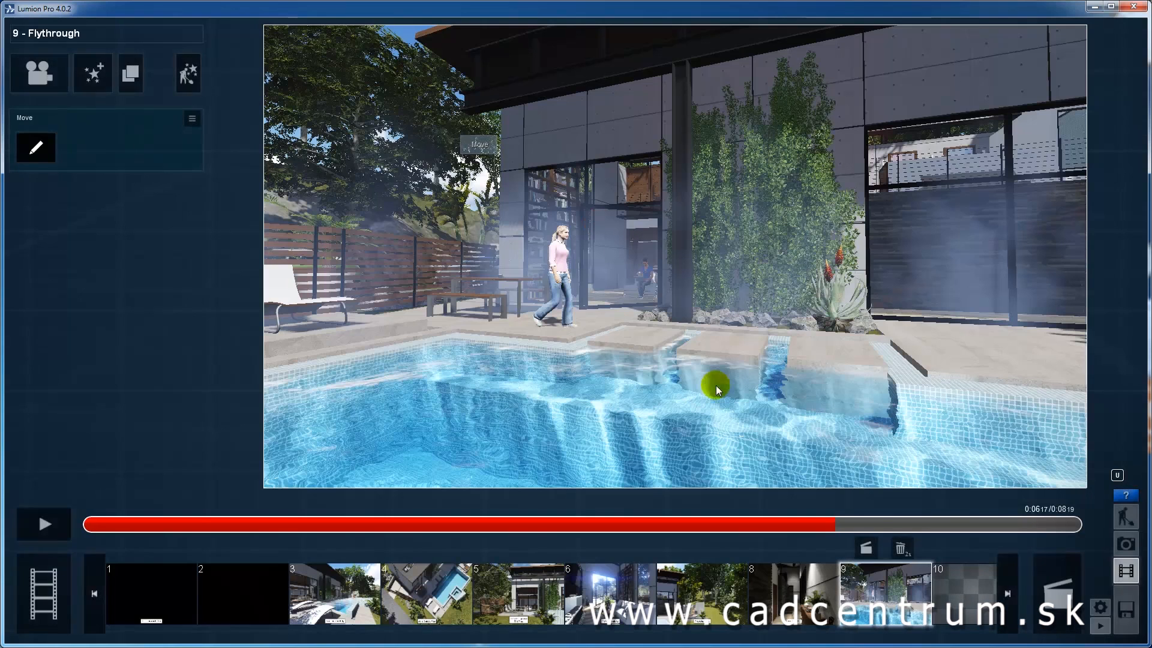
# - Set the walking woman's Move end position at the far end of the poolside terrace and play back the clip
pyautogui.click(36, 148)
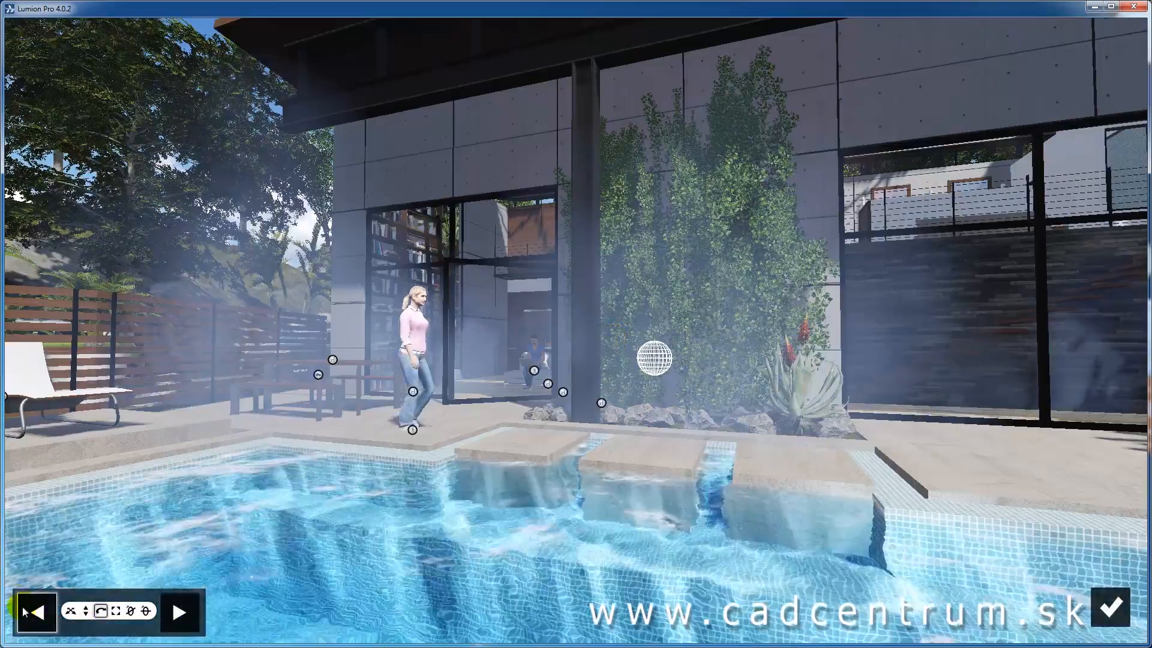
pyautogui.click(36, 612)
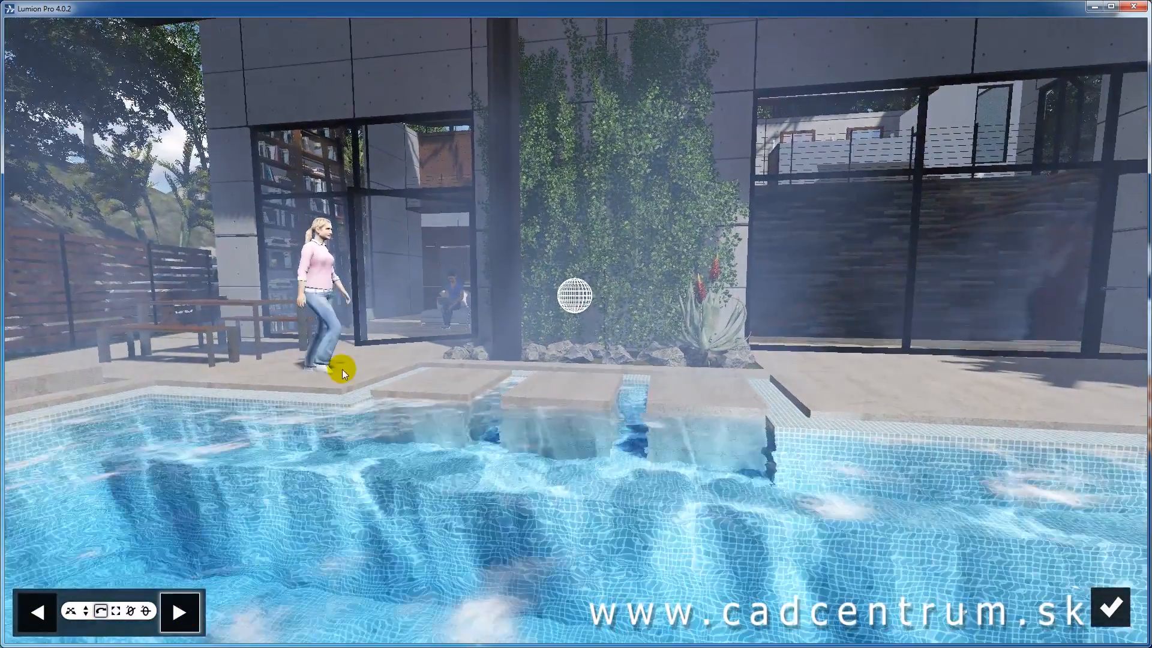
pyautogui.click(330, 375)
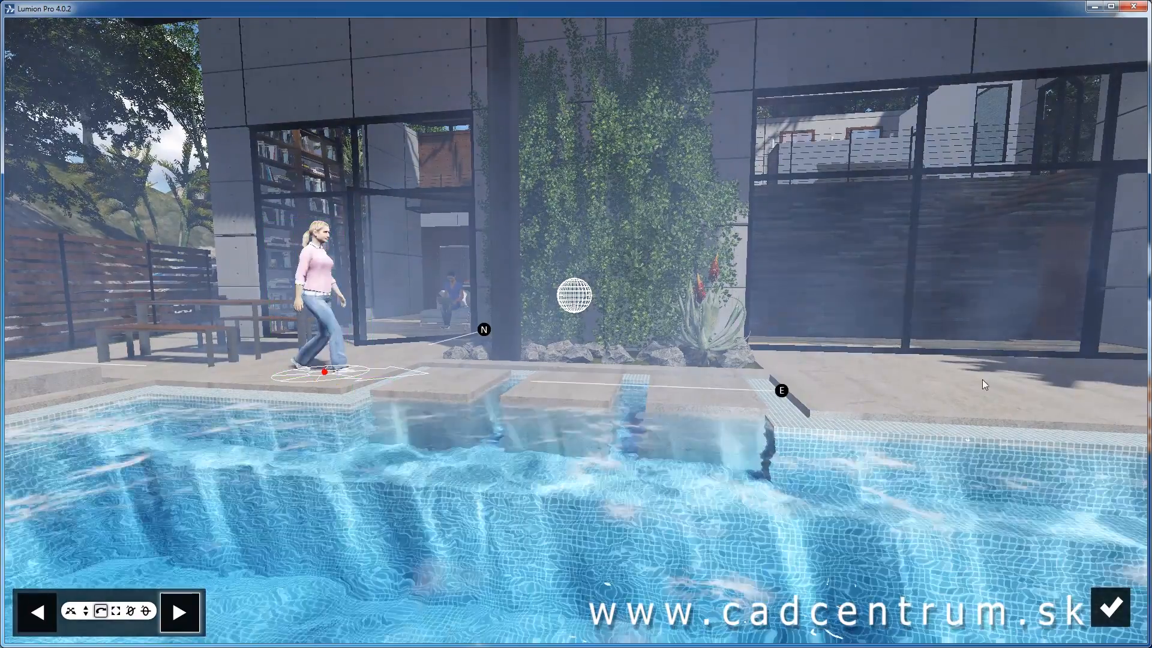
pyautogui.click(929, 404)
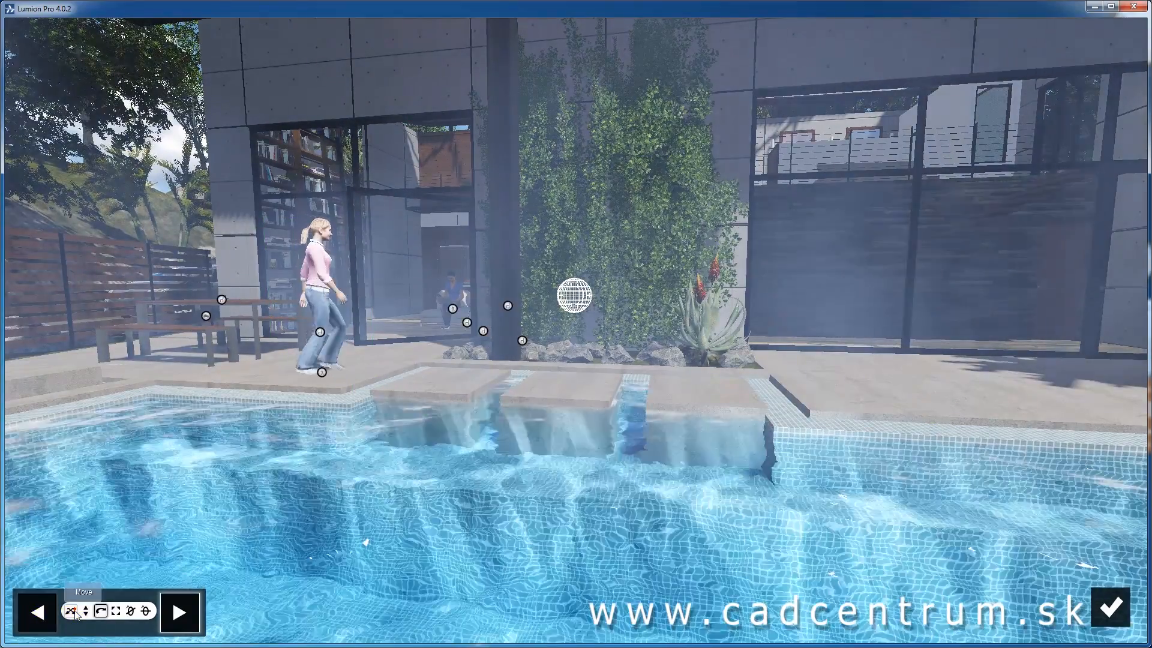
pyautogui.moveTo(321, 372); pyautogui.dragTo(1107, 406)
pyautogui.moveTo(1049, 494); pyautogui.dragTo(1072, 478, button='right')
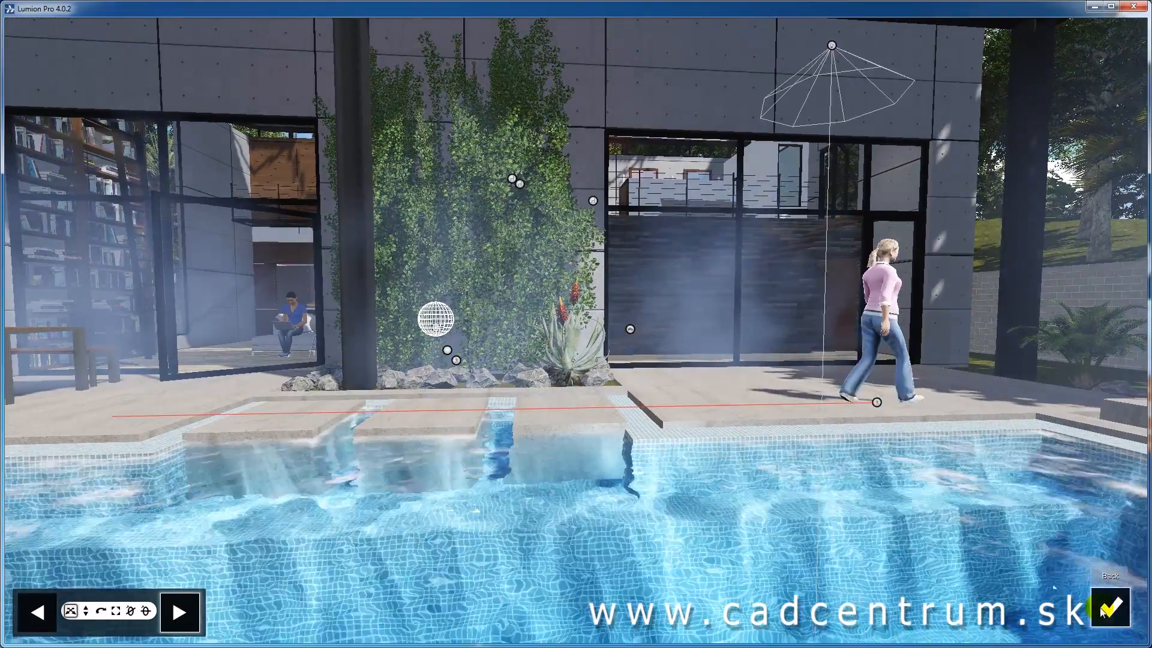
pyautogui.click(1109, 609)
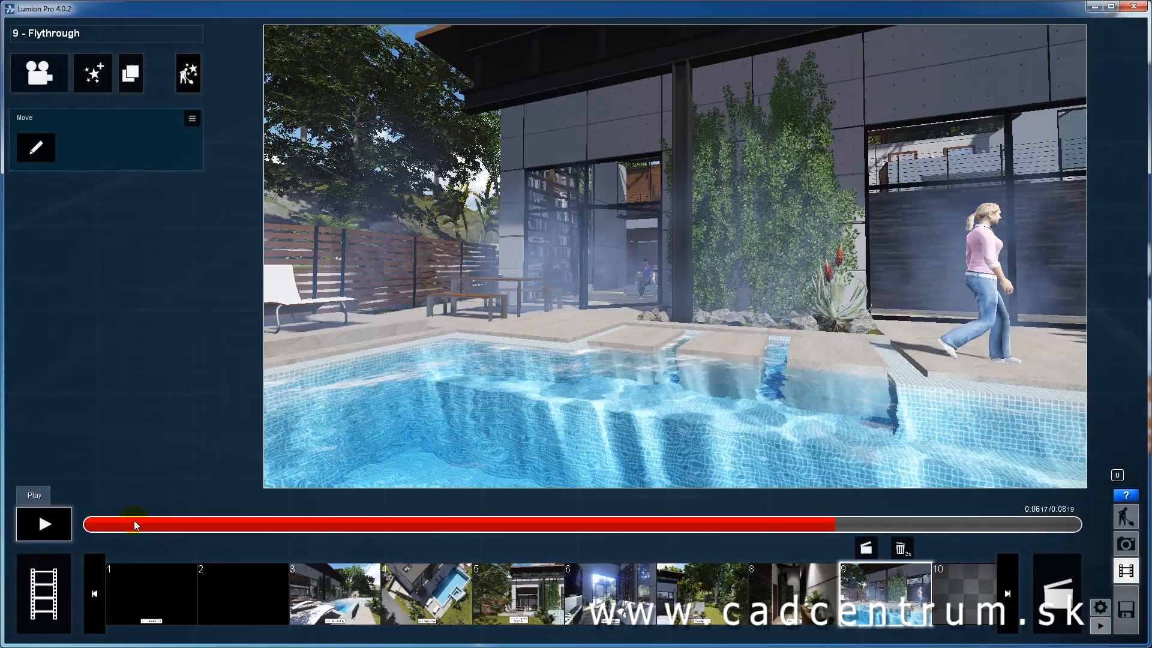
pyautogui.moveTo(135, 526); pyautogui.dragTo(101, 532)
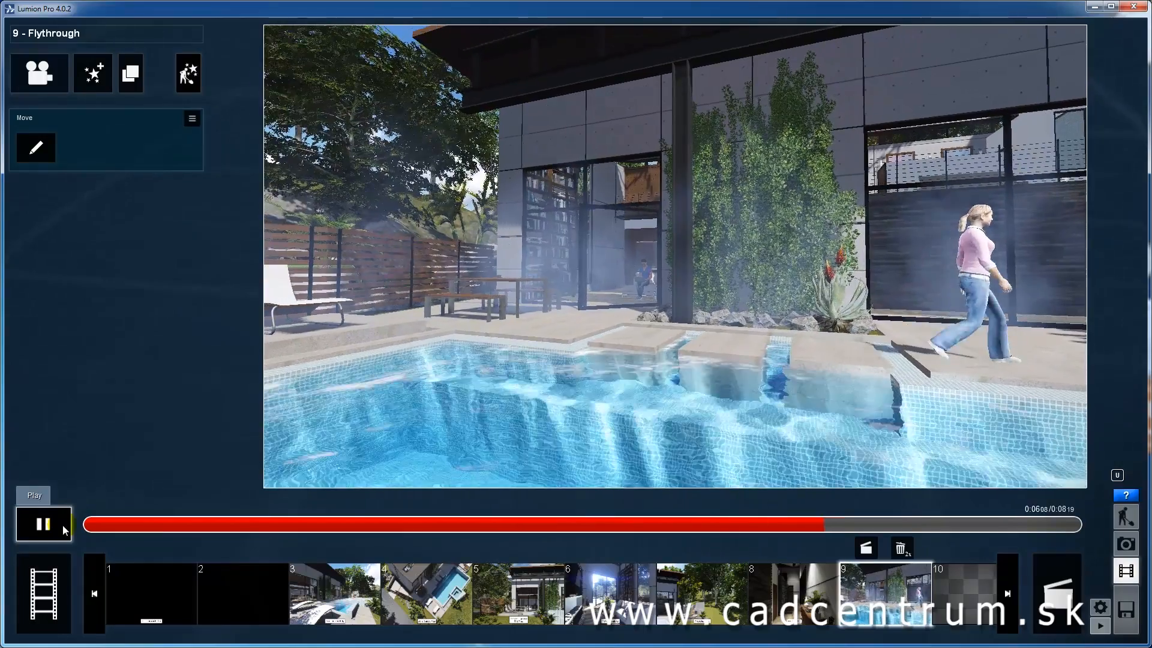
pyautogui.click(62, 525)
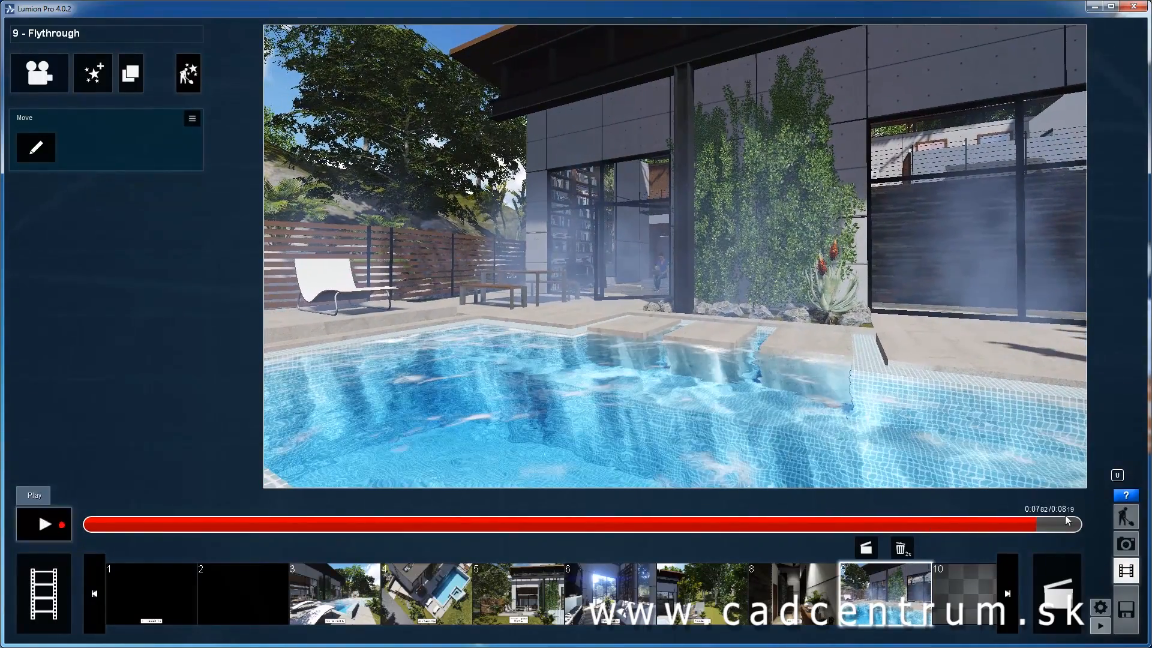
# - Return to build mode and place the Woman_Caucasian_0004_Idle character on the terrace beside the farther lounge chair
pyautogui.click(1127, 517)
pyautogui.moveTo(534, 339); pyautogui.dragTo(132, 541, button='right')
pyautogui.click(132, 541)
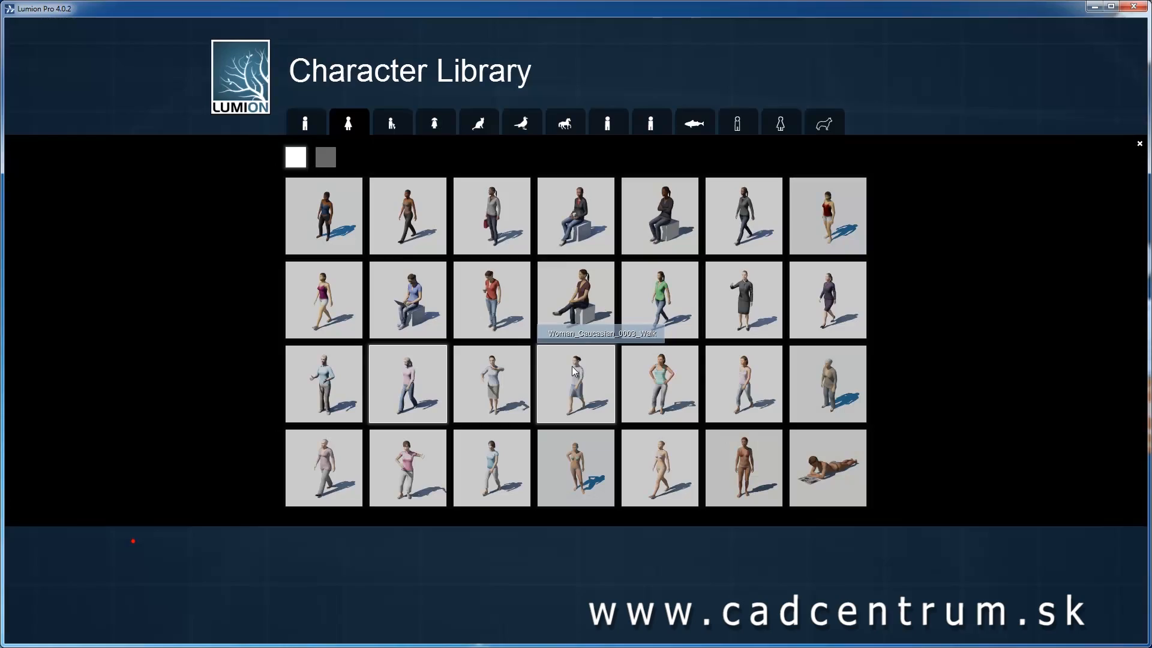
pyautogui.click(492, 382)
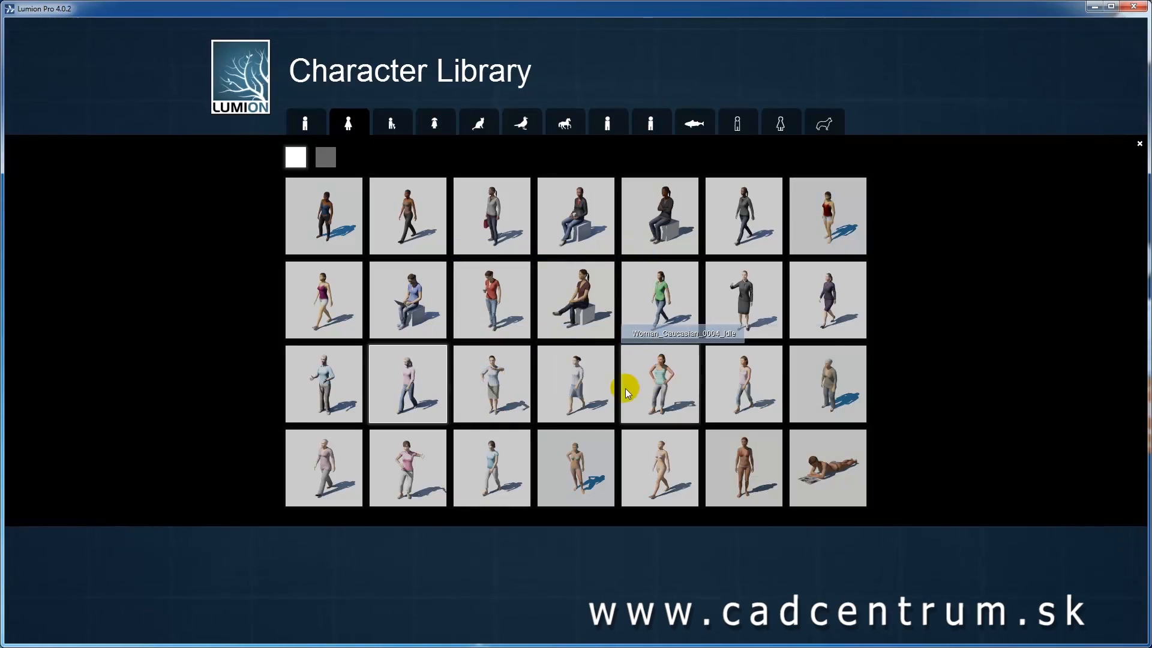
pyautogui.click(661, 390)
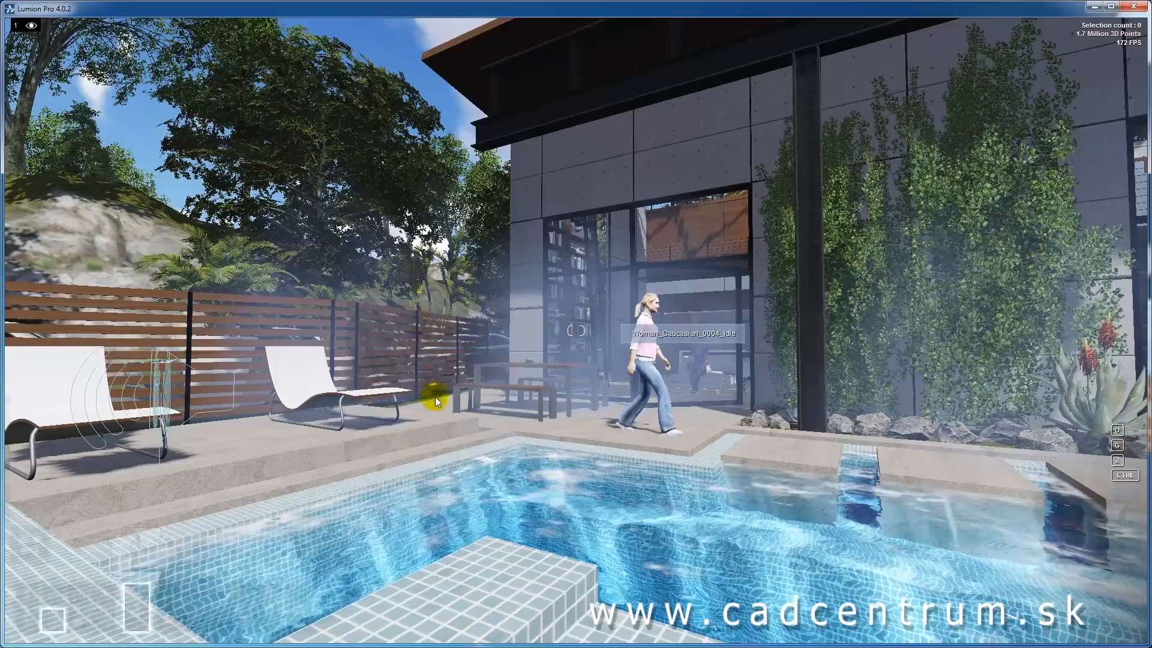
pyautogui.click(429, 417)
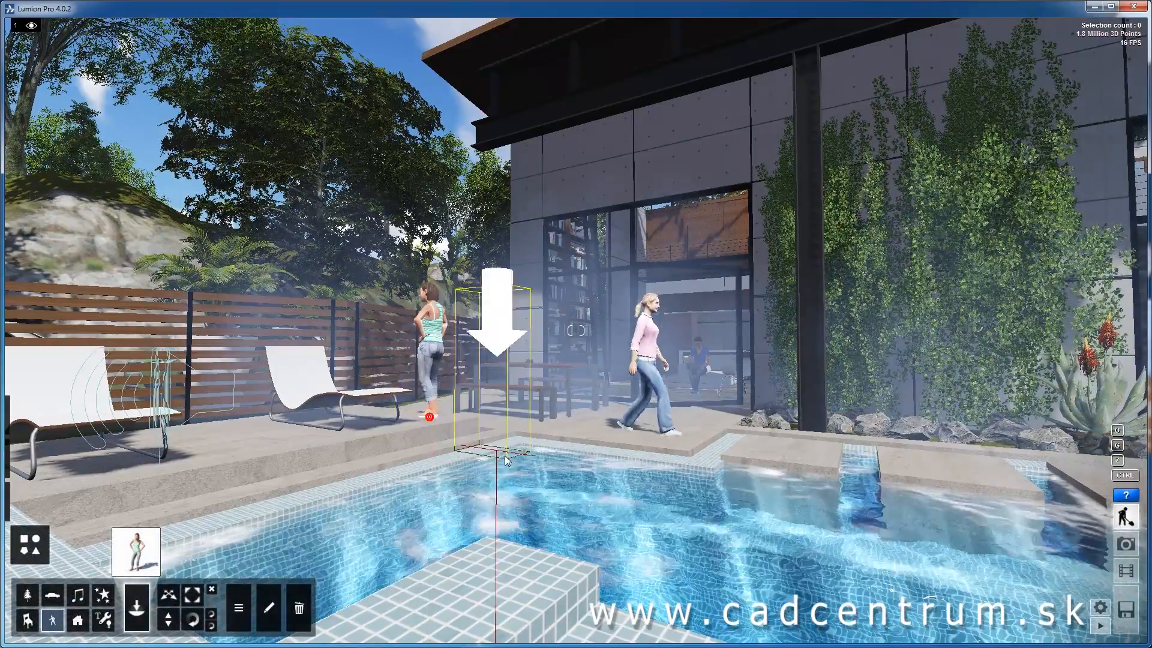
# - Rotate the heading of the woman in the striped top so she faces the pool
pyautogui.press('w')
pyautogui.moveTo(507, 456); pyautogui.dragTo(515, 457, button='right')
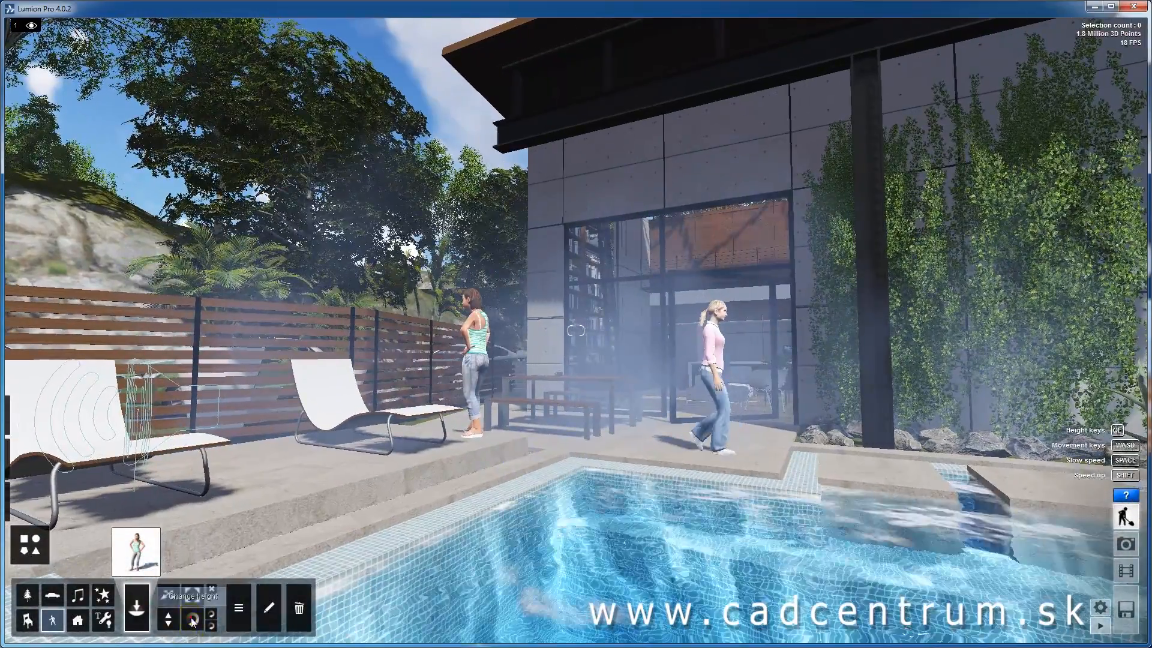
pyautogui.click(192, 619)
pyautogui.moveTo(477, 437); pyautogui.dragTo(637, 467)
pyautogui.press('d')
pyautogui.moveTo(637, 467); pyautogui.dragTo(627, 467, button='right')
pyautogui.press('s')
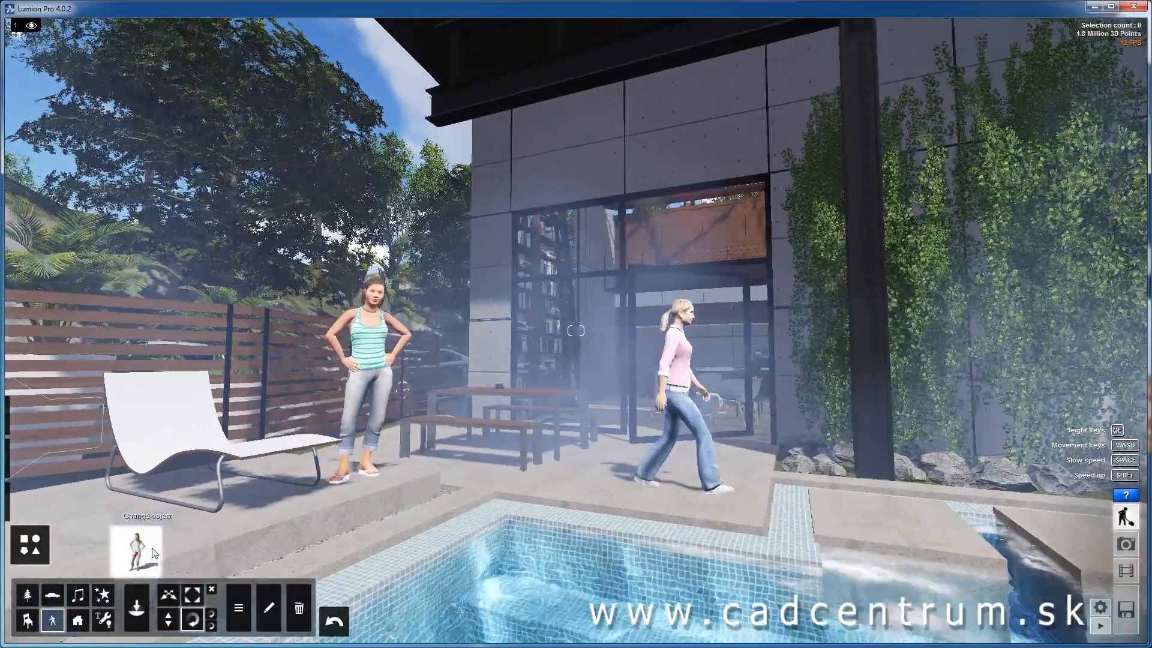
# - Choose the 2D woman with a small girl from the Character Library and place the pair between the two lounge chairs
pyautogui.click(136, 551)
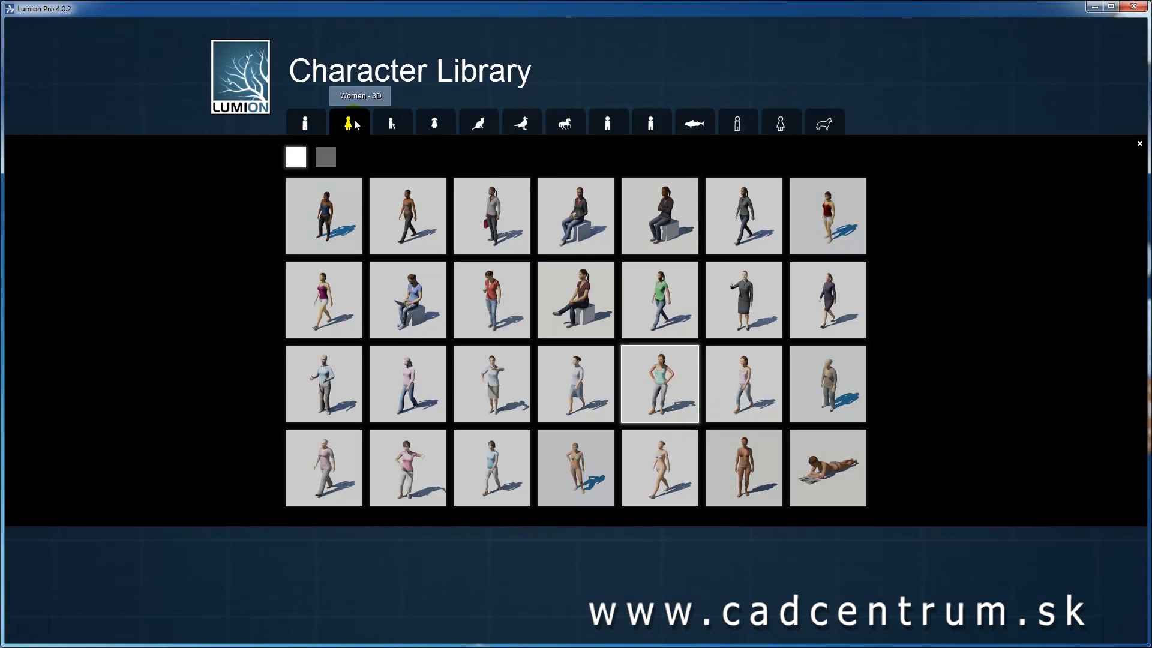
pyautogui.click(393, 124)
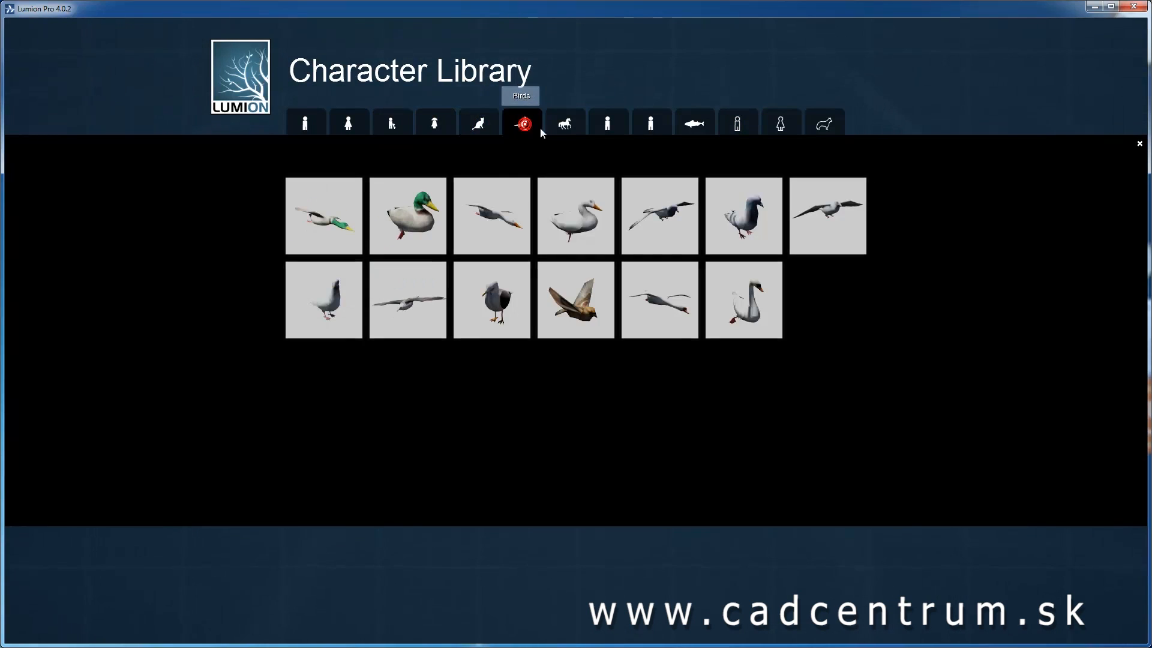
pyautogui.click(610, 126)
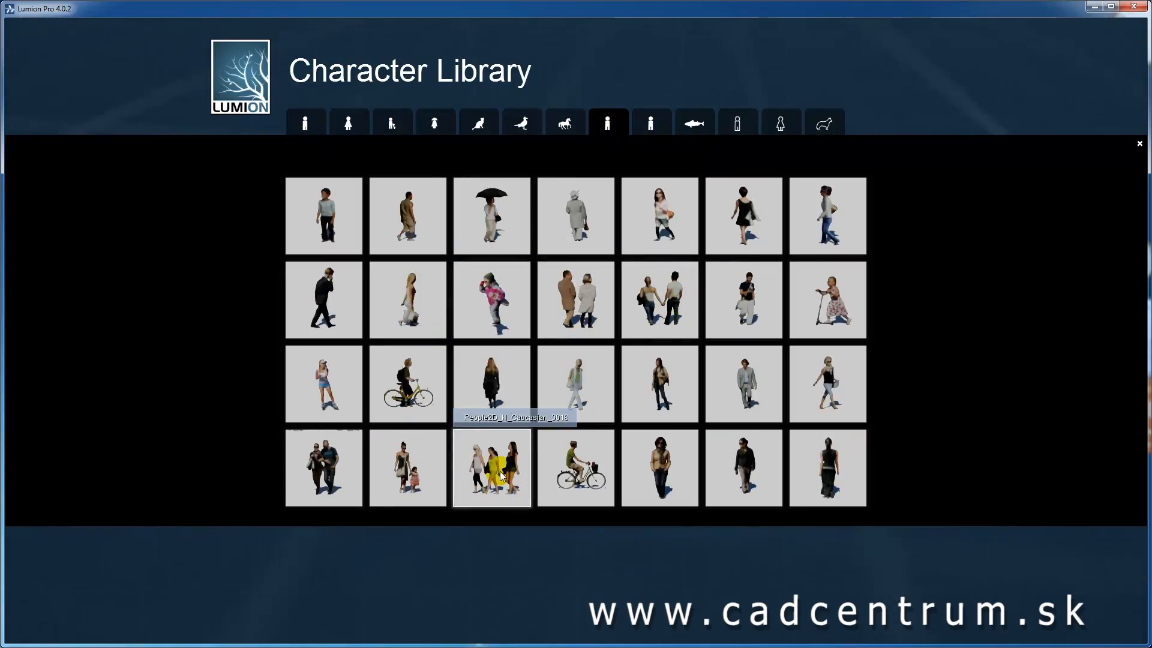
pyautogui.click(422, 484)
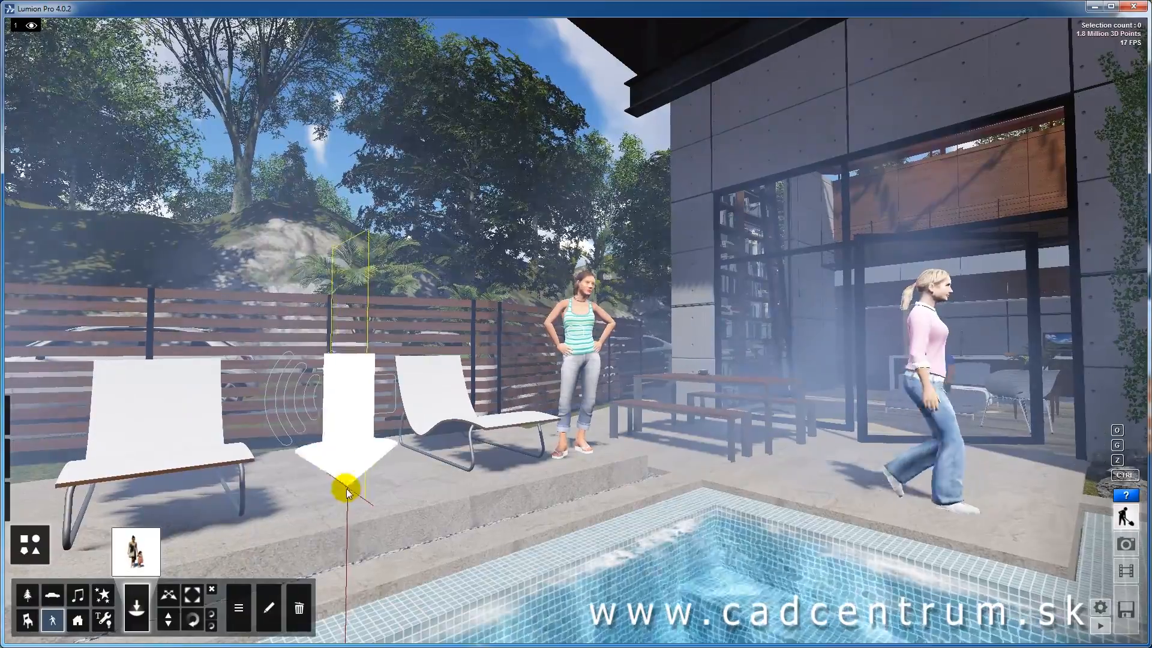
pyautogui.click(347, 488)
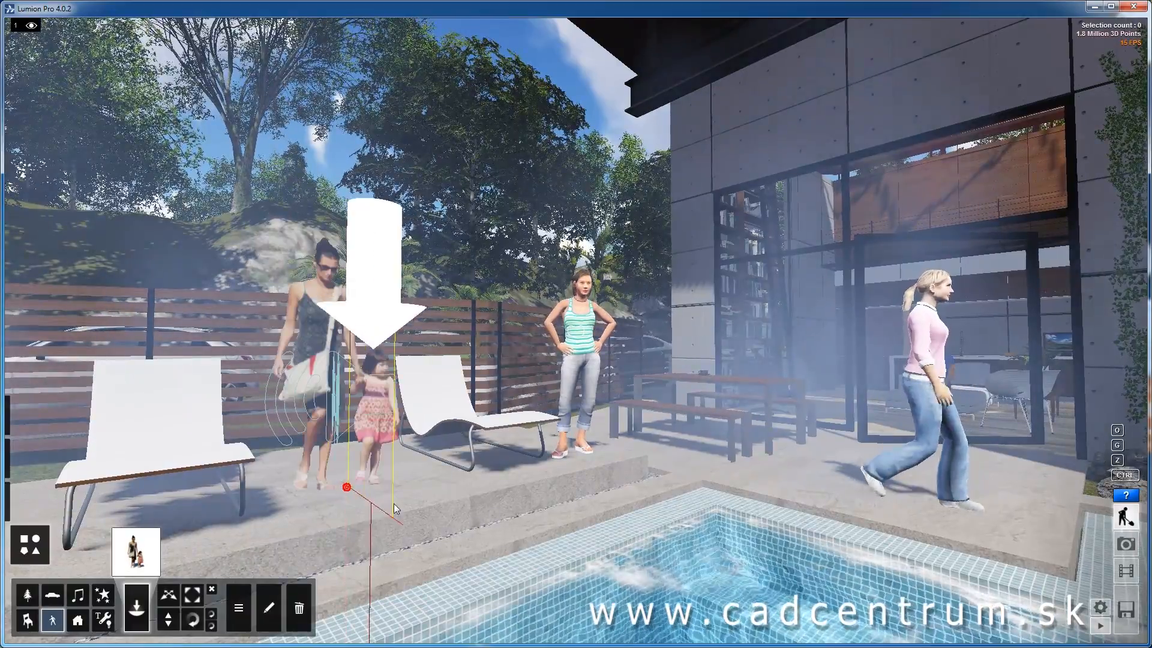
# - Examine the 2D woman and girl alongside the other poolside characters from several camera angles and distances
pyautogui.press('s')
pyautogui.moveTo(475, 519); pyautogui.dragTo(420, 513, button='right')
pyautogui.press('s')
pyautogui.press('d')
pyautogui.press('w')
pyautogui.press('a')
pyautogui.press('a')
pyautogui.moveTo(576, 331); pyautogui.dragTo(447, 327, button='right')
pyautogui.press('s')
pyautogui.press('w')
pyautogui.press('w')
pyautogui.press('d')
pyautogui.press('s')
pyautogui.press('s')
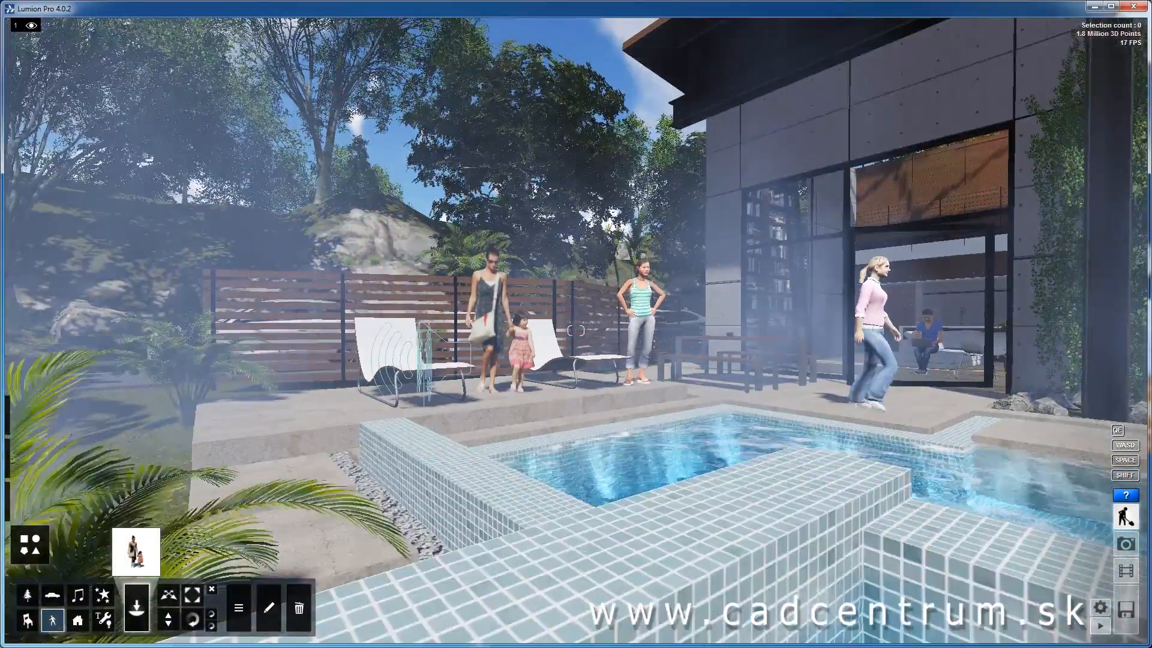
pyautogui.press('w')
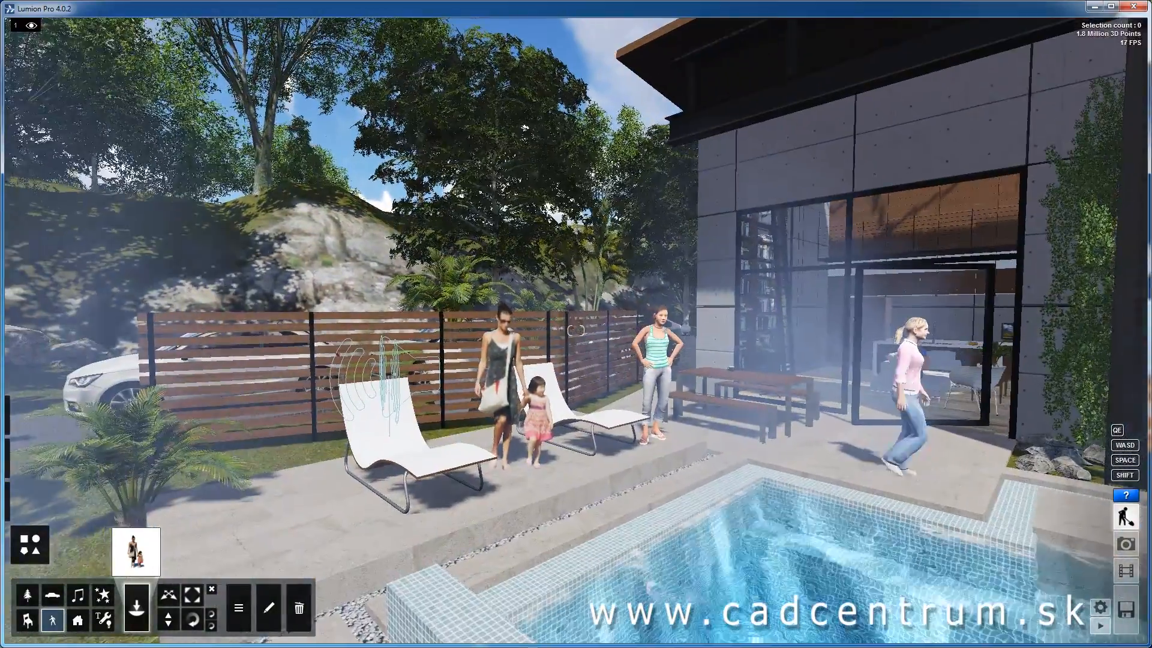
pyautogui.moveTo(576, 331); pyautogui.dragTo(570, 378, button='right')
pyautogui.press('a')
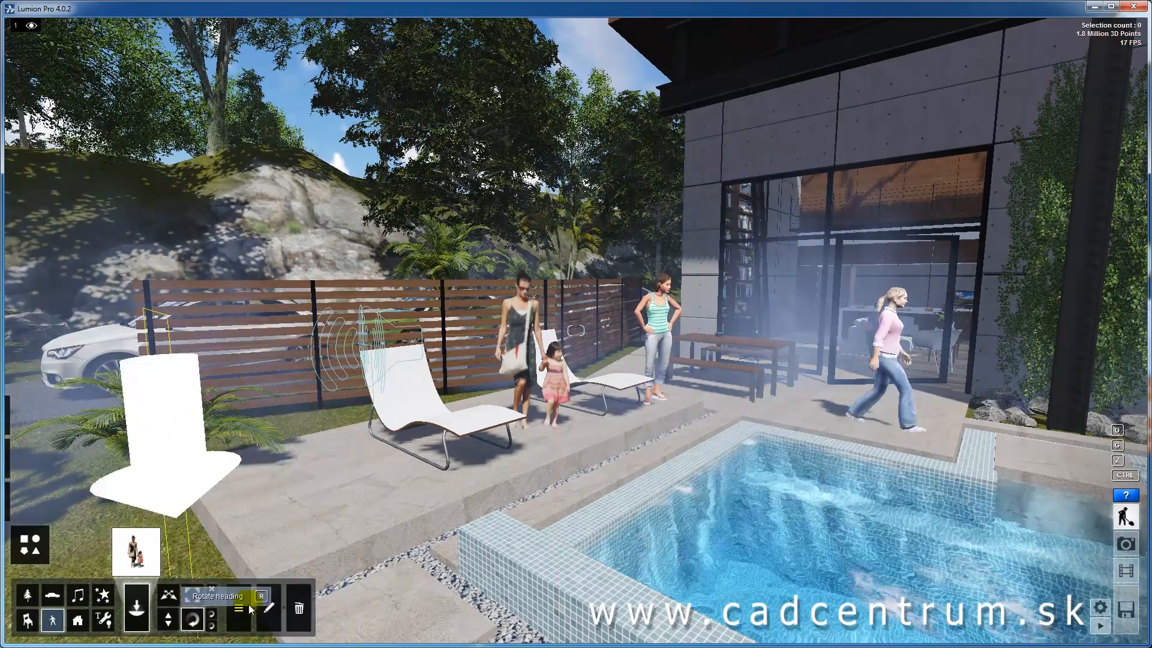
pyautogui.press('w')
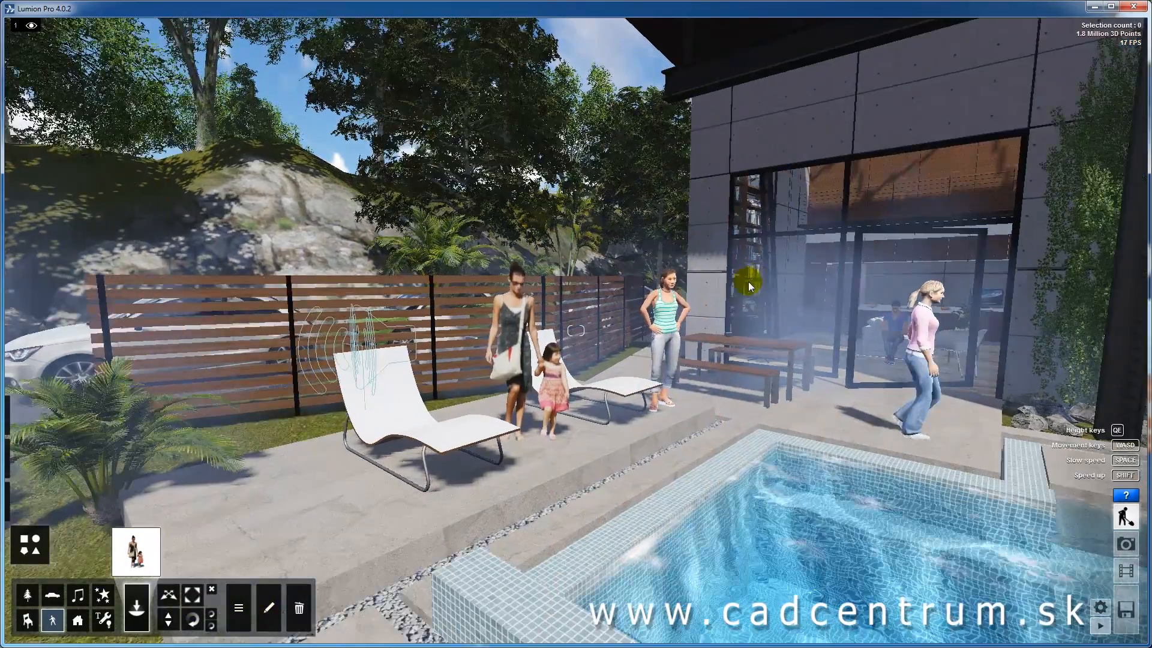
pyautogui.moveTo(748, 280); pyautogui.dragTo(759, 286, button='right')
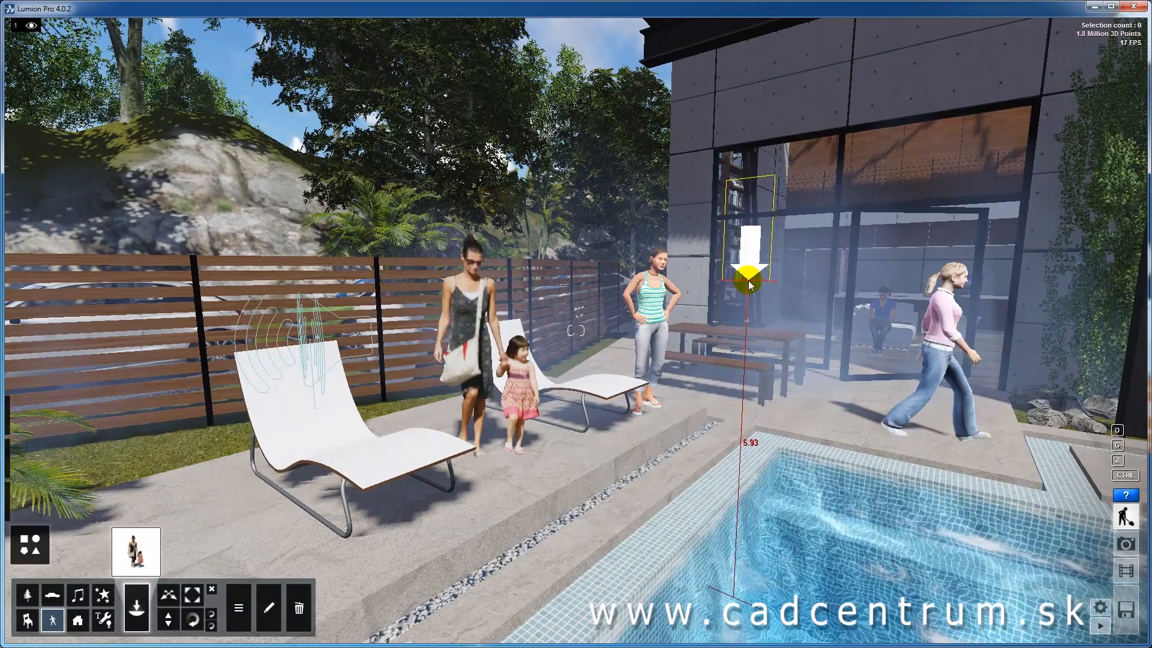
pyautogui.click(540, 281)
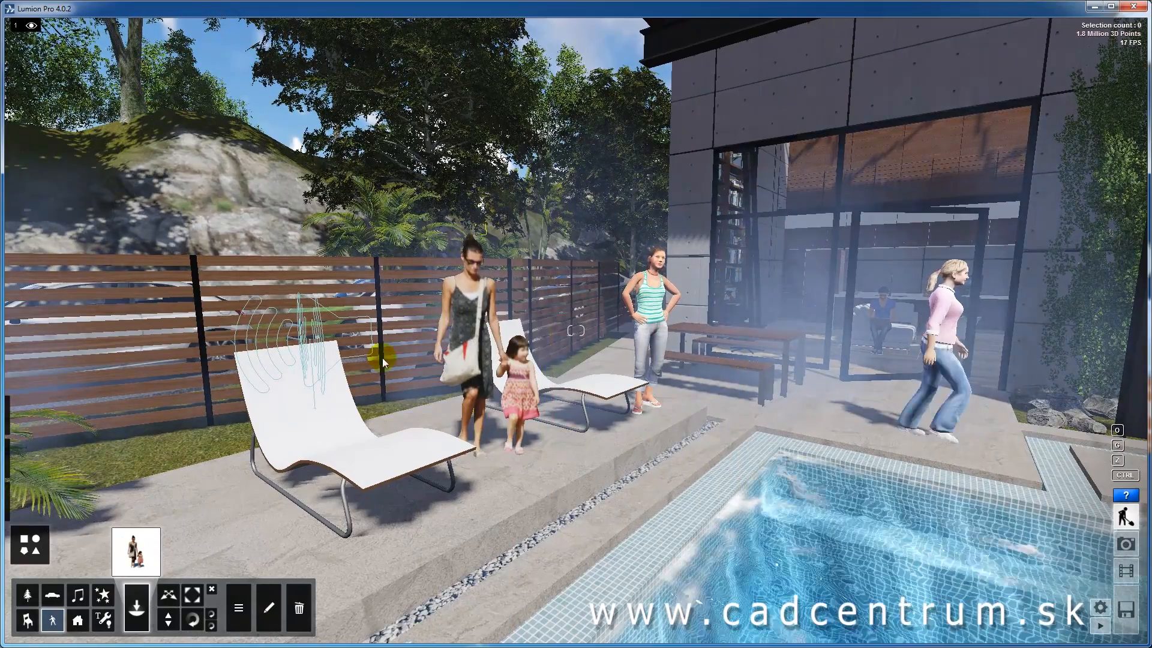
pyautogui.moveTo(551, 298); pyautogui.dragTo(842, 477, button='right')
pyautogui.moveTo(605, 428); pyautogui.dragTo(614, 428, button='right')
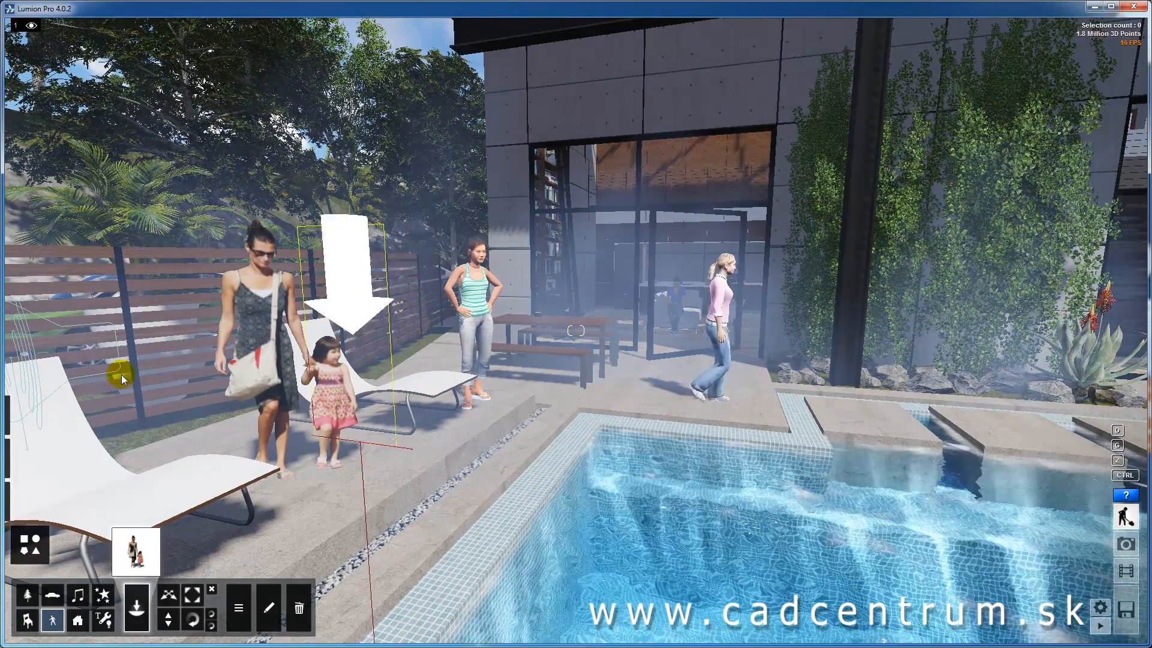
# - Choose the standing woman silhouette with a raised hand from the 3D silhouette characters
pyautogui.click(148, 549)
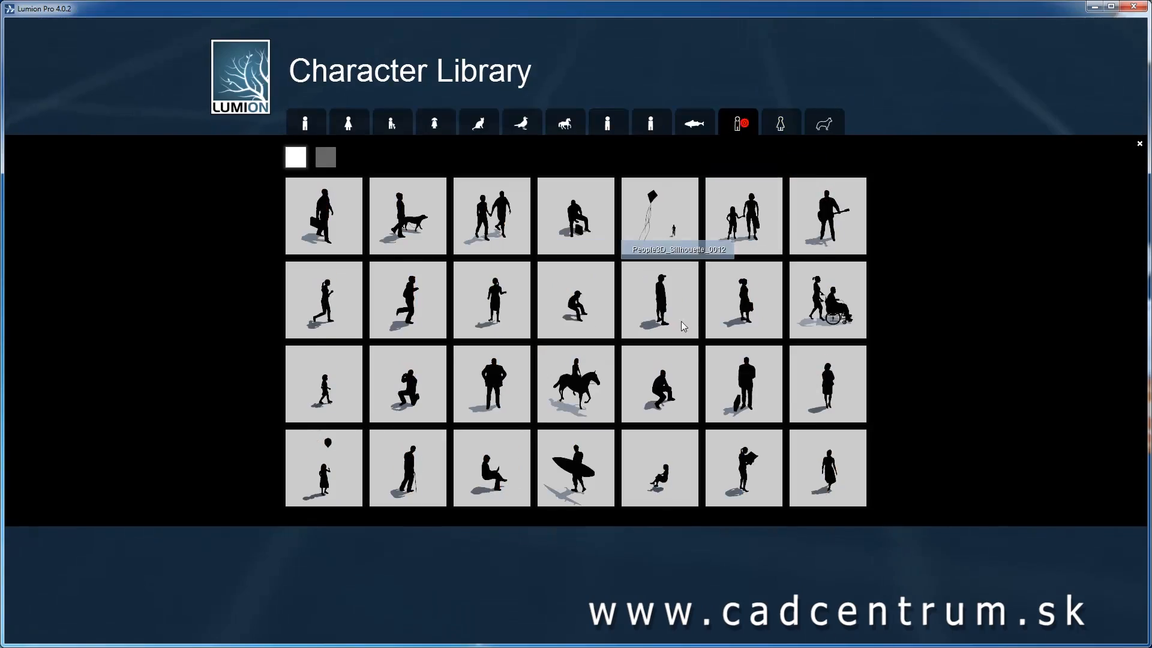
pyautogui.click(506, 306)
# - Choose the Pigeon_001_Flying bird from the Character Library and place it over the shallow water near the sandy beach
pyautogui.moveTo(596, 347); pyautogui.dragTo(549, 447, button='right')
pyautogui.press('s')
pyautogui.press('a')
pyautogui.press('w')
pyautogui.press('a')
pyautogui.press('a')
pyautogui.moveTo(480, 432); pyautogui.dragTo(384, 423, button='right')
pyautogui.press('a')
pyautogui.press('d')
pyautogui.press('s')
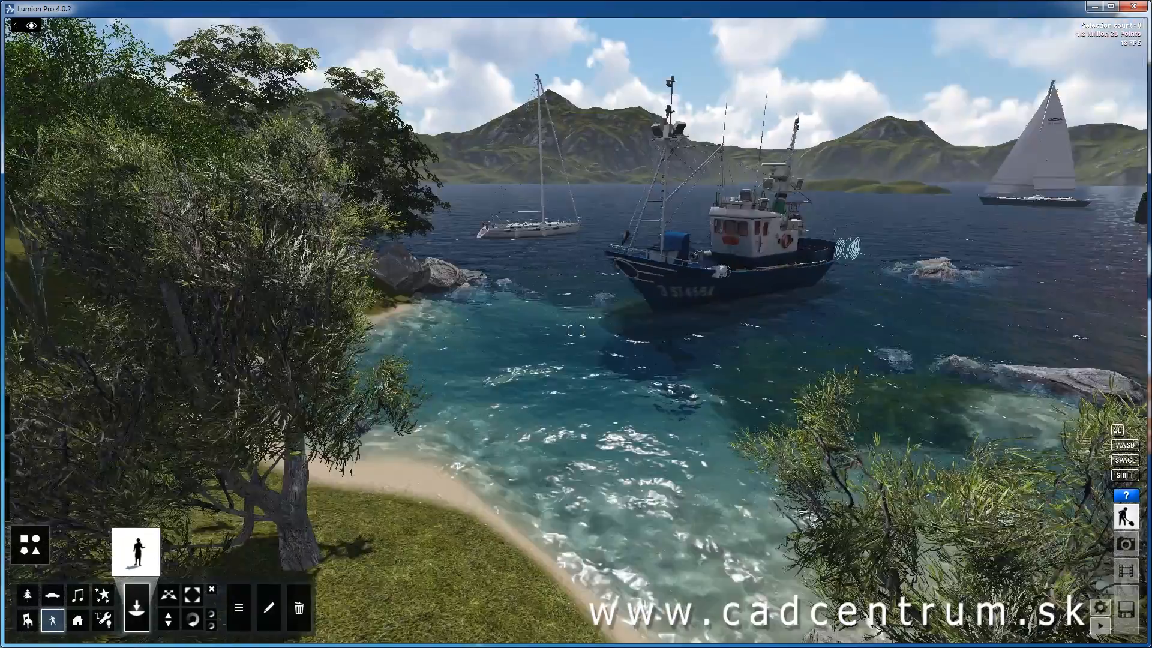
pyautogui.press('d')
pyautogui.moveTo(420, 516); pyautogui.dragTo(219, 528, button='right')
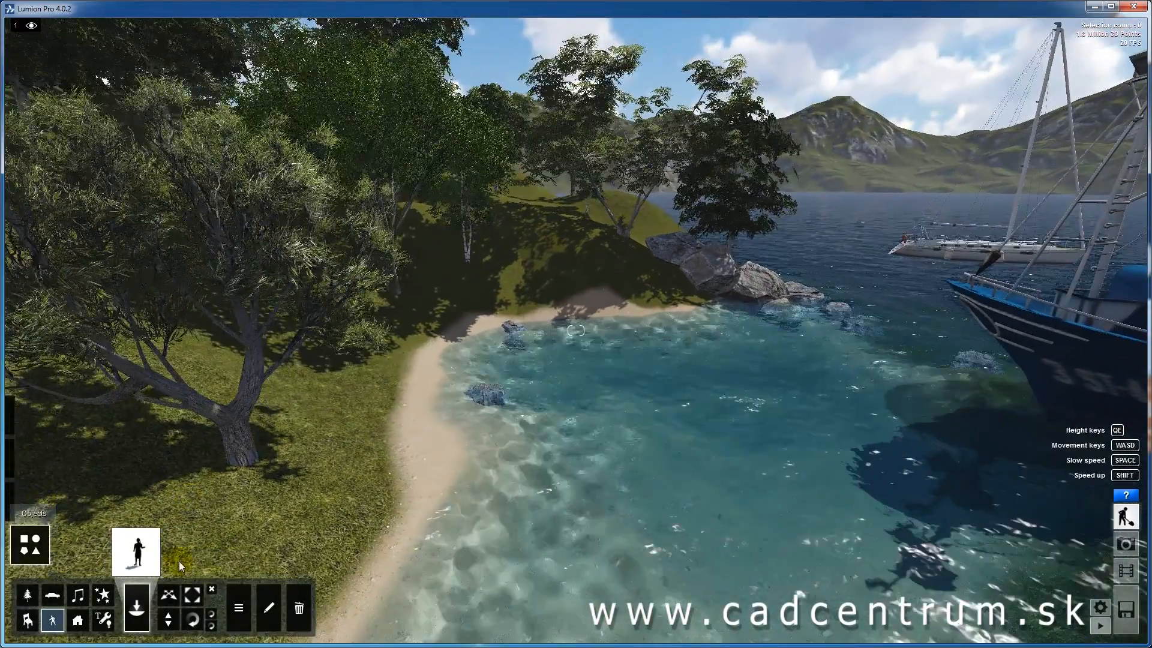
pyautogui.click(135, 551)
pyautogui.click(522, 124)
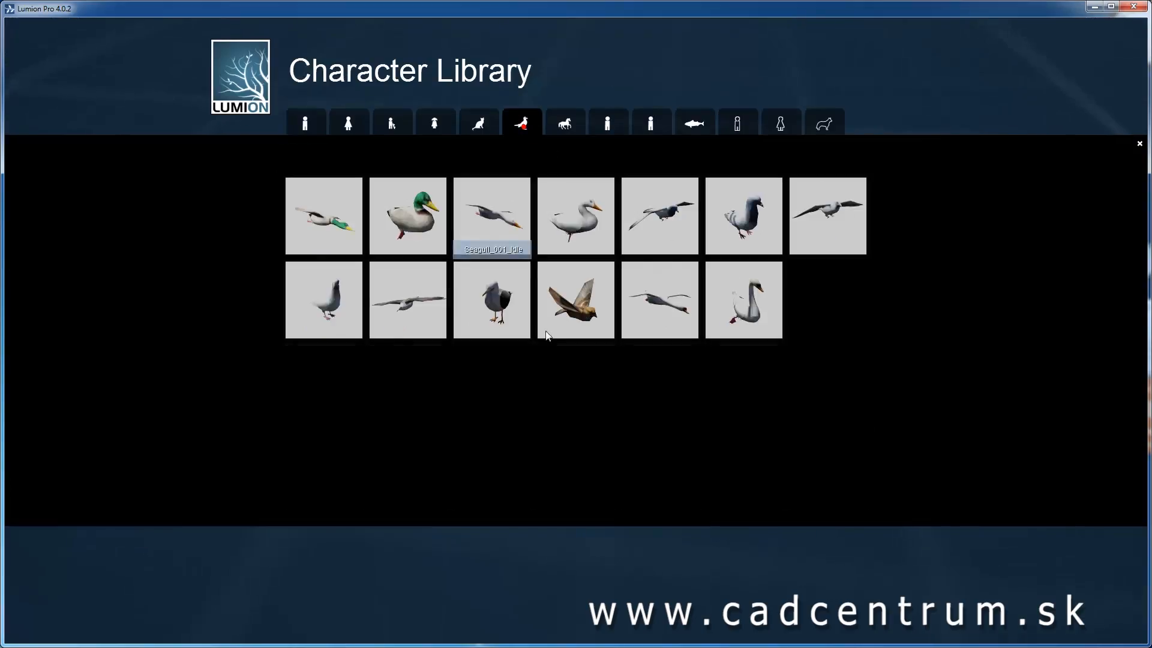
pyautogui.click(666, 226)
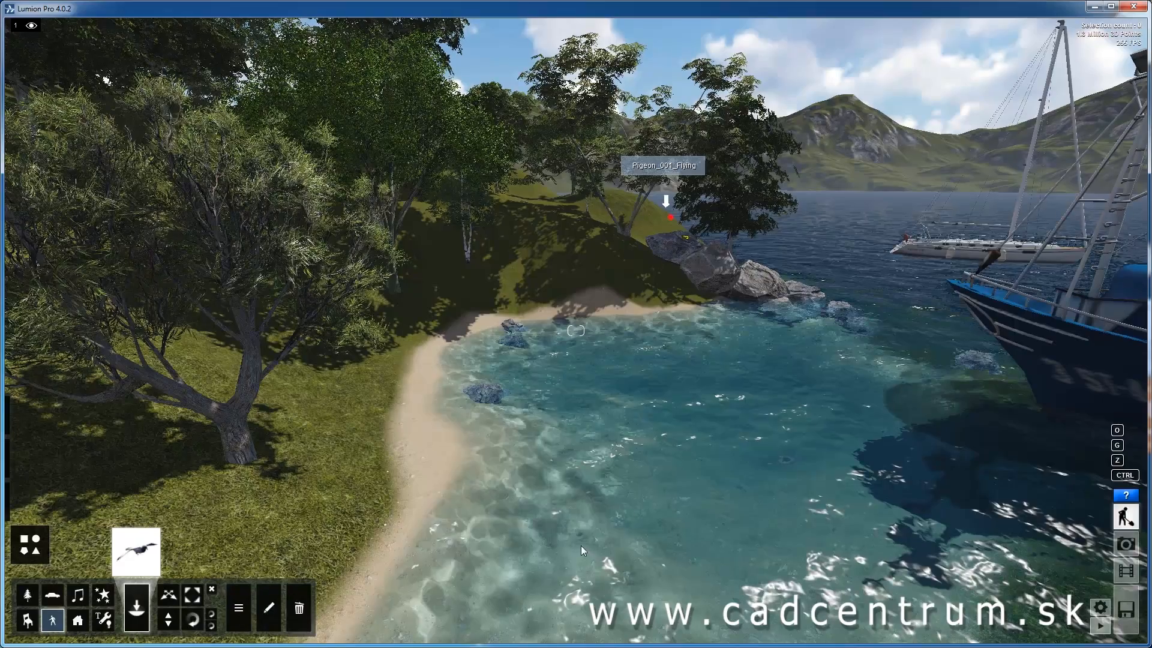
pyautogui.click(481, 469)
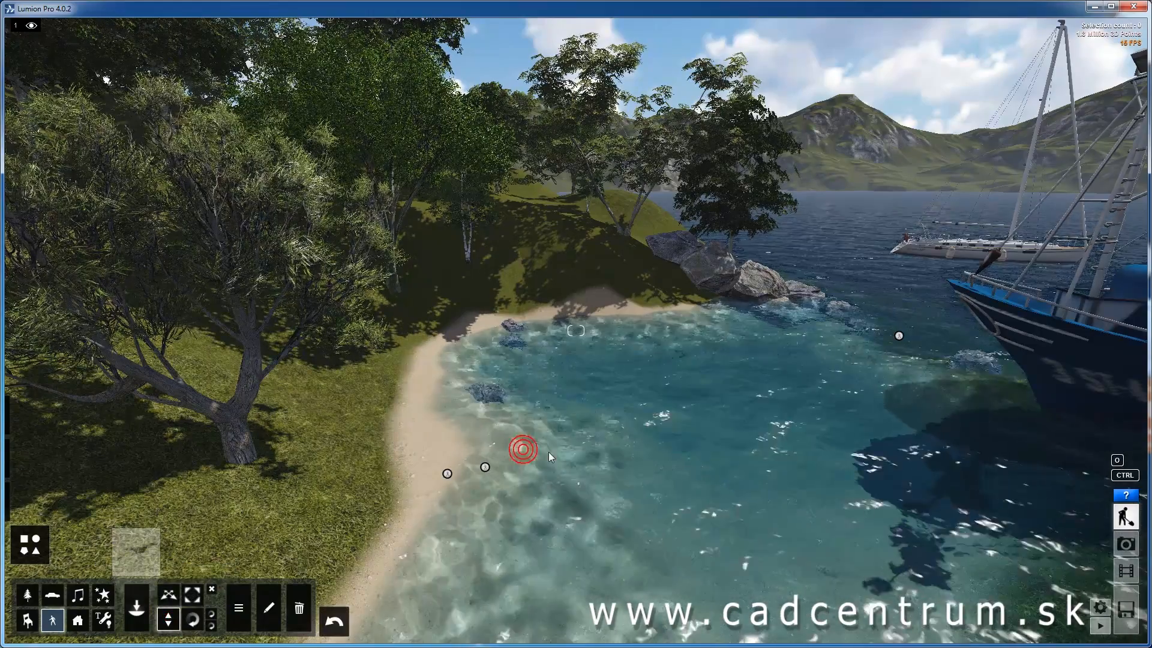
# - Select two of the flying pigeons together, raise them high above the shoreline and check them from further away
pyautogui.keyDown('ctrl'); pyautogui.moveTo(544, 437); pyautogui.dragTo(435, 512); pyautogui.keyUp('ctrl')
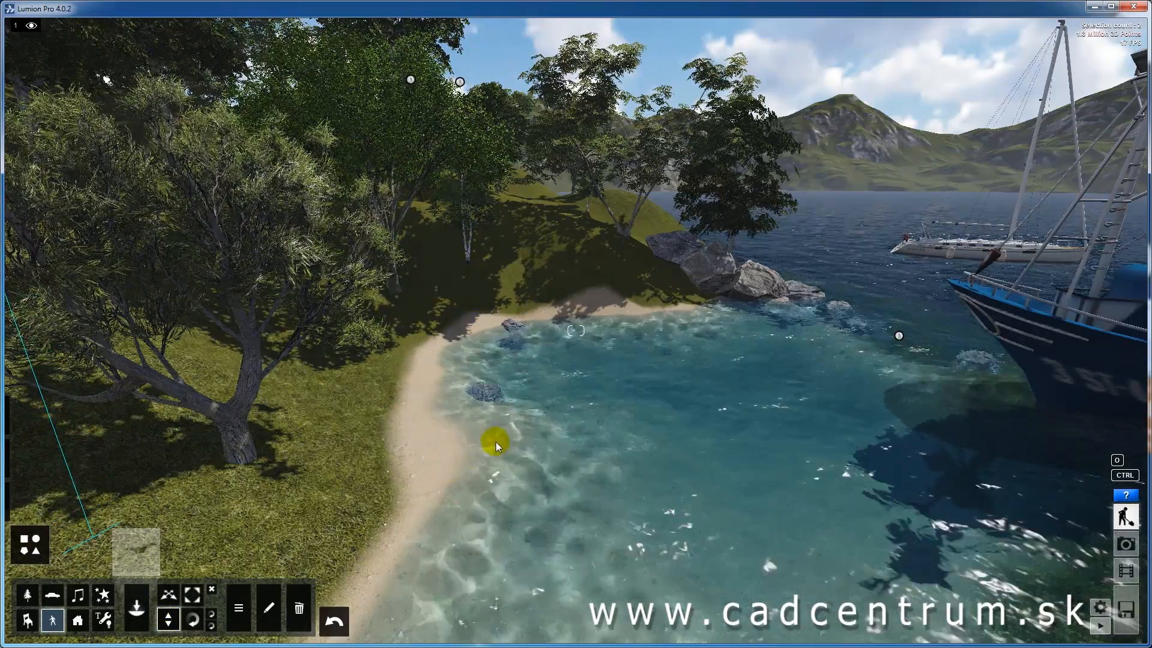
pyautogui.press('s')
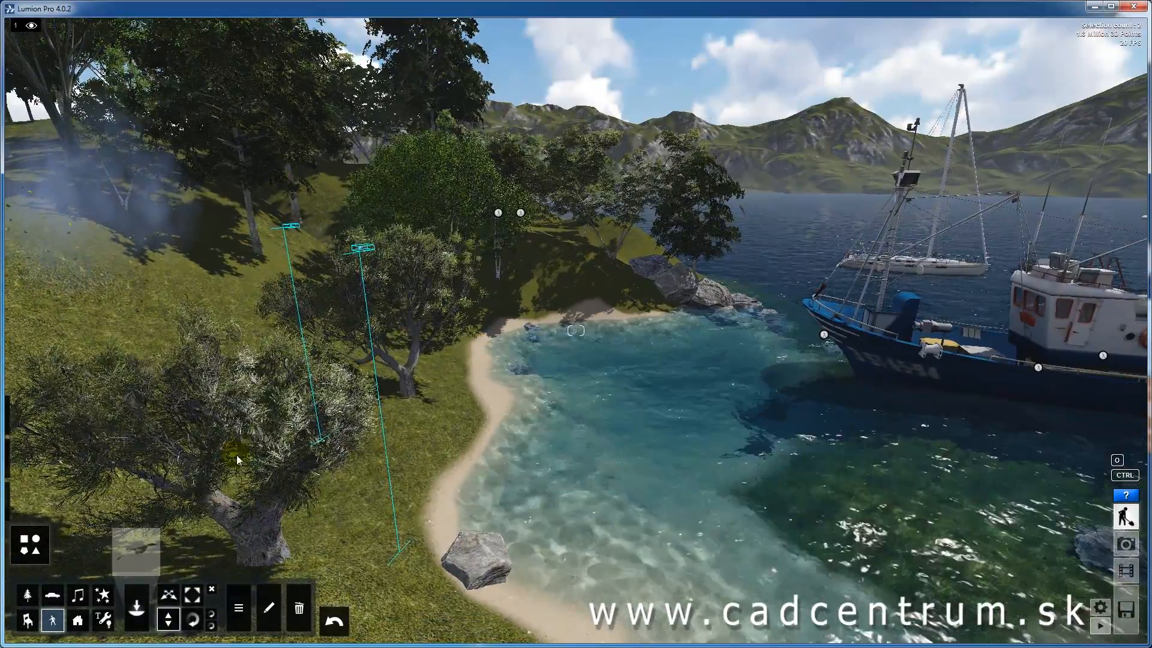
pyautogui.press('a')
pyautogui.press('w')
pyautogui.moveTo(142, 564); pyautogui.dragTo(300, 540, button='right')
pyautogui.press('a')
pyautogui.press('e')
pyautogui.press('q')
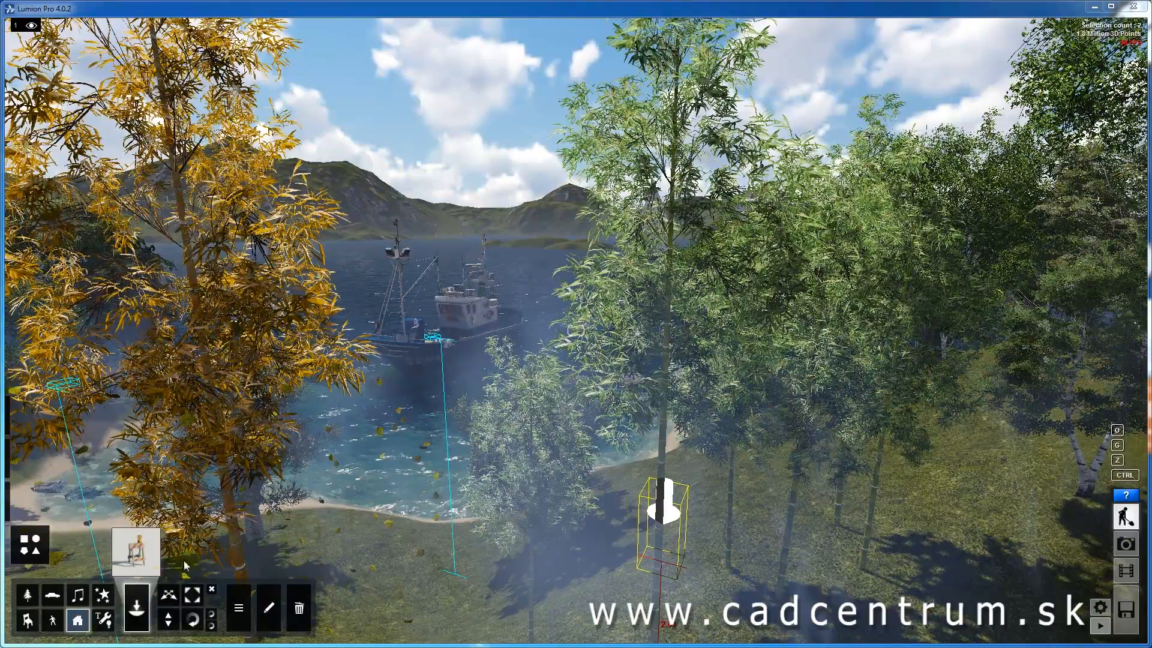
# - Open the Outdoor Library and look through its Buildings, Construction and Industry objects
pyautogui.click(81, 622)
pyautogui.click(141, 550)
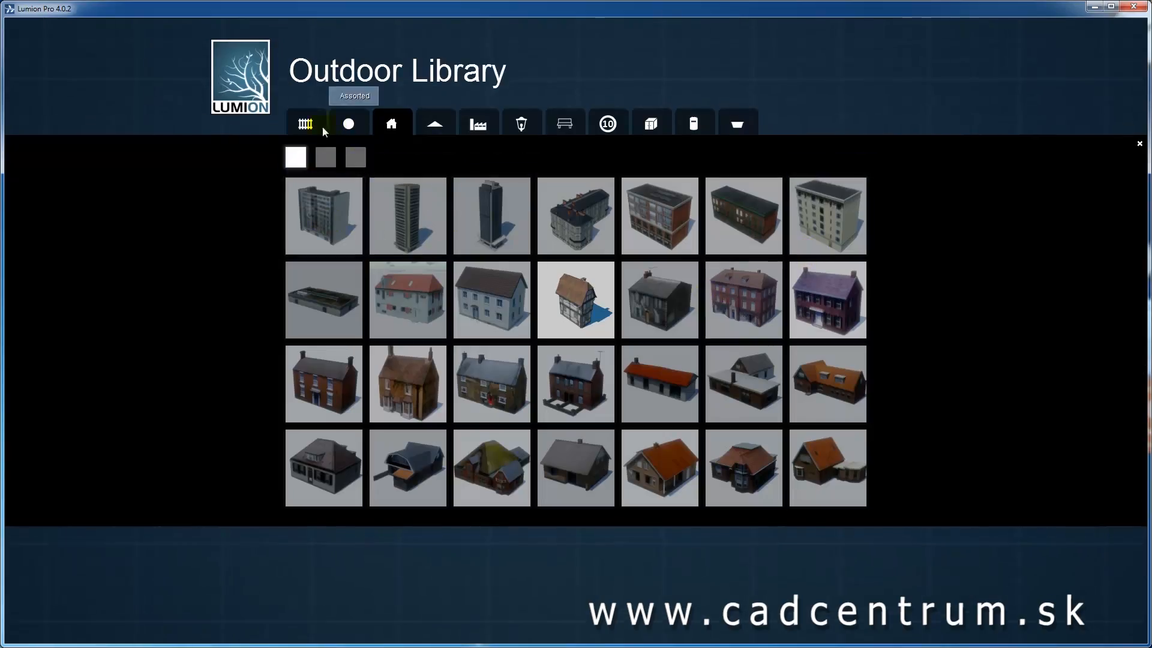
pyautogui.click(393, 125)
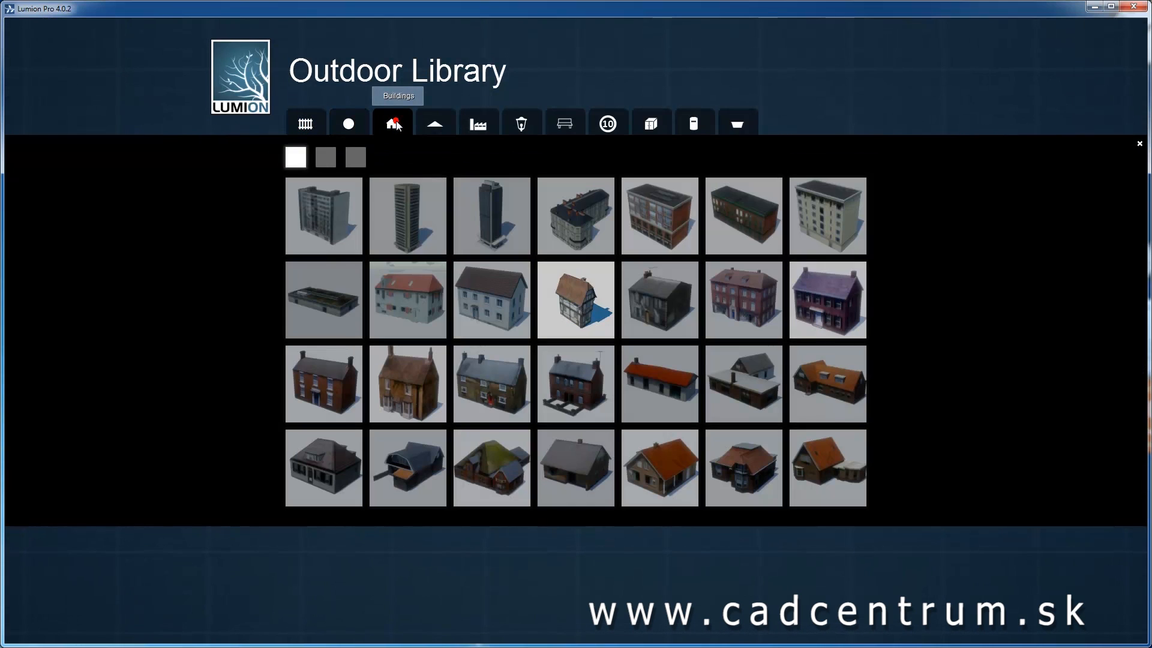
pyautogui.click(435, 124)
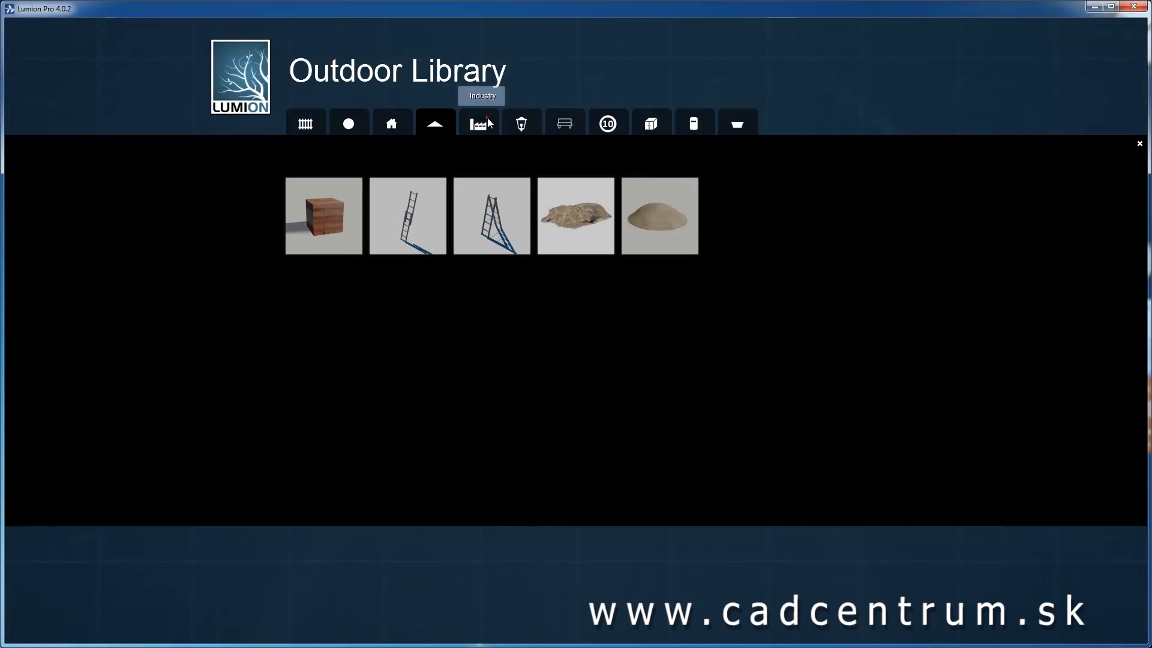
pyautogui.click(485, 120)
pyautogui.click(446, 125)
pyautogui.click(484, 128)
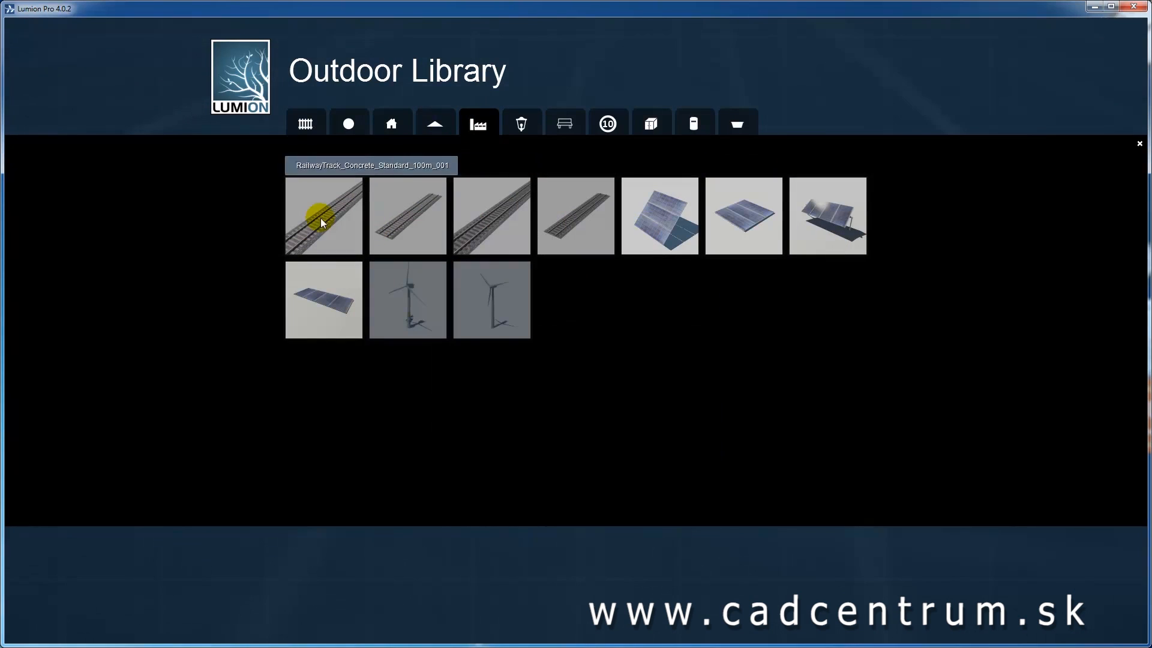
pyautogui.click(522, 126)
pyautogui.click(485, 132)
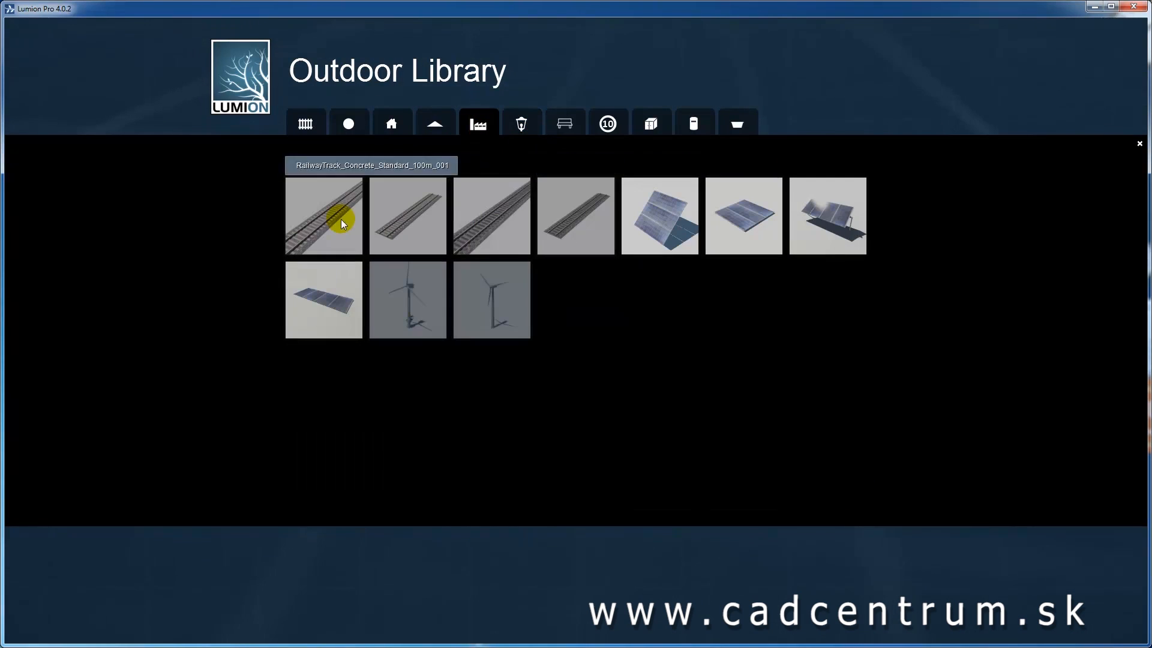
# - Look through the Outdoor Library's street lights, benches, traffic signs, storage items and waste containers
pyautogui.click(521, 127)
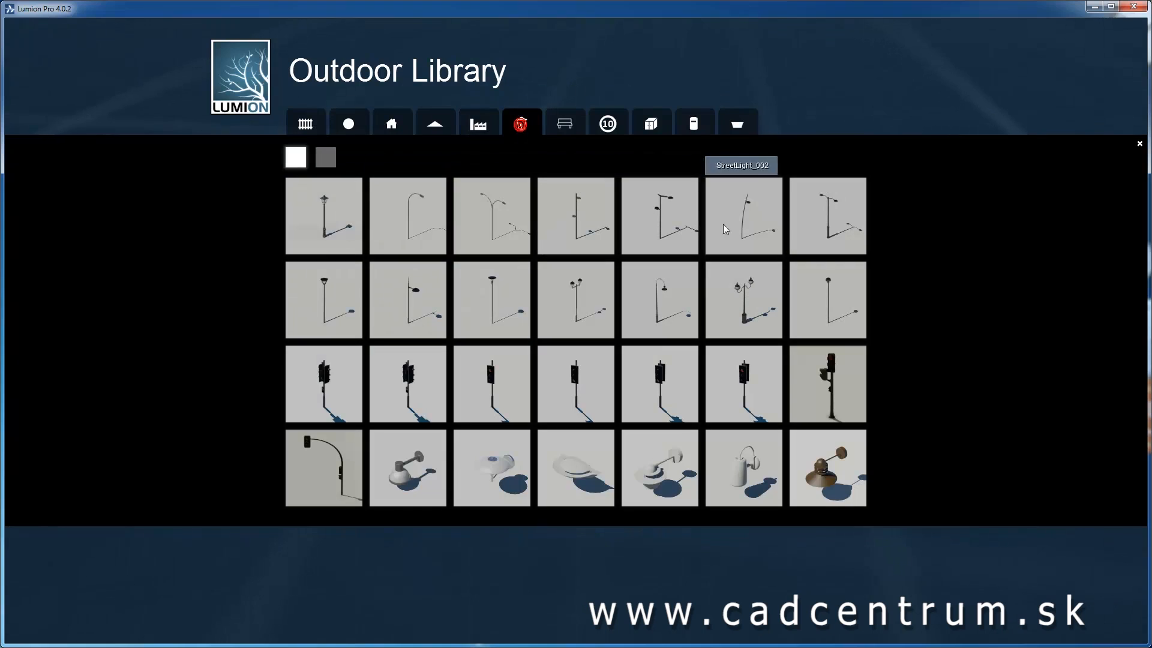
pyautogui.click(563, 124)
pyautogui.click(607, 124)
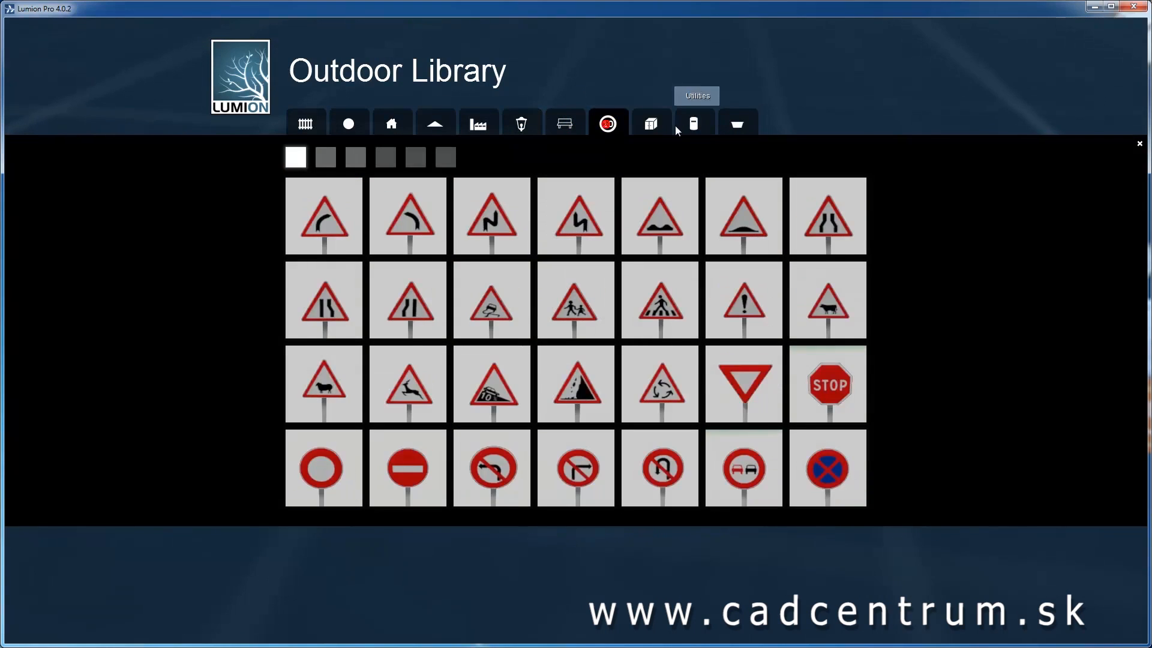
pyautogui.click(651, 124)
pyautogui.click(740, 125)
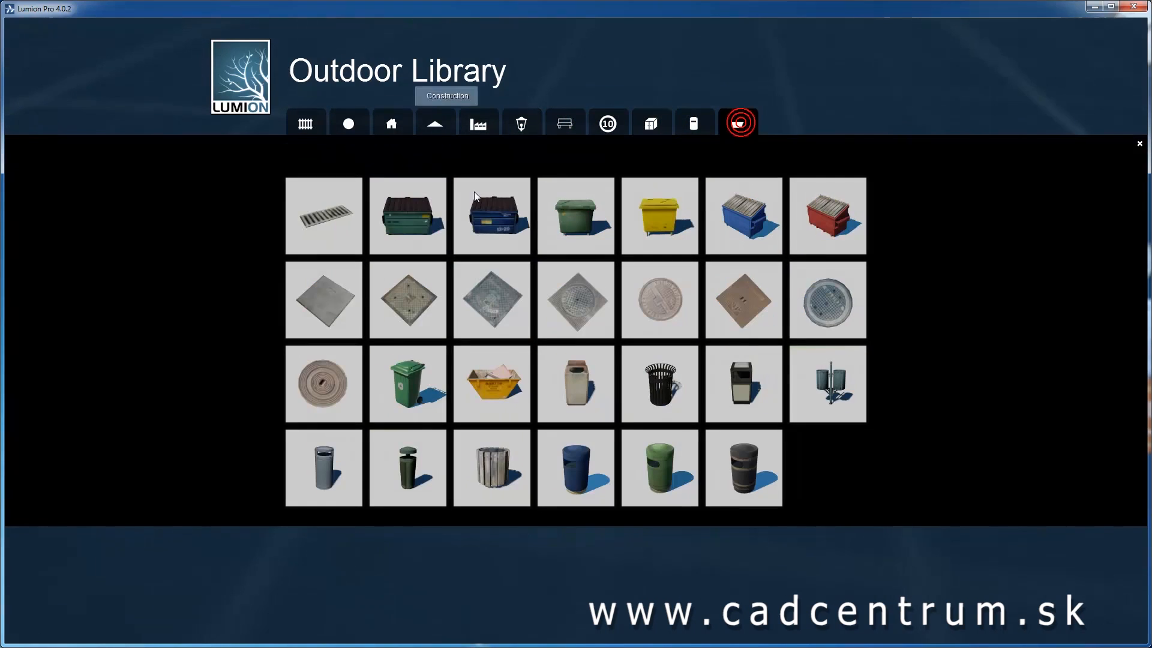
# - Choose the windmill with the light conical tower from the Outdoor Library's buildings and place it on the wooded hill by the water
pyautogui.click(393, 126)
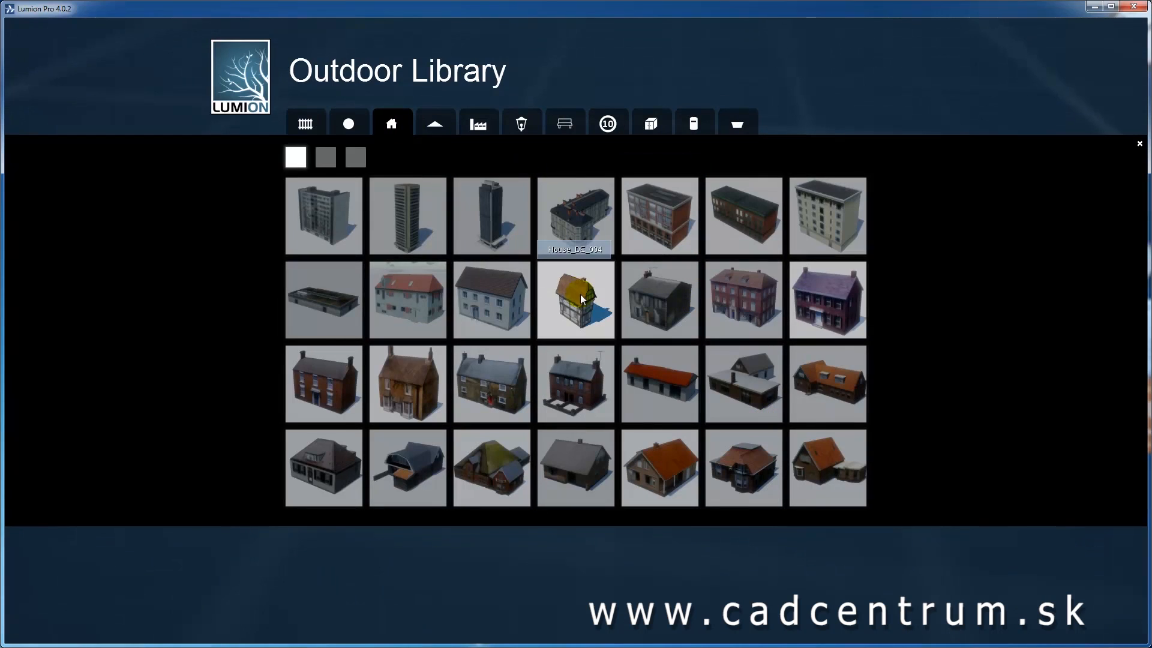
pyautogui.click(325, 157)
pyautogui.click(360, 158)
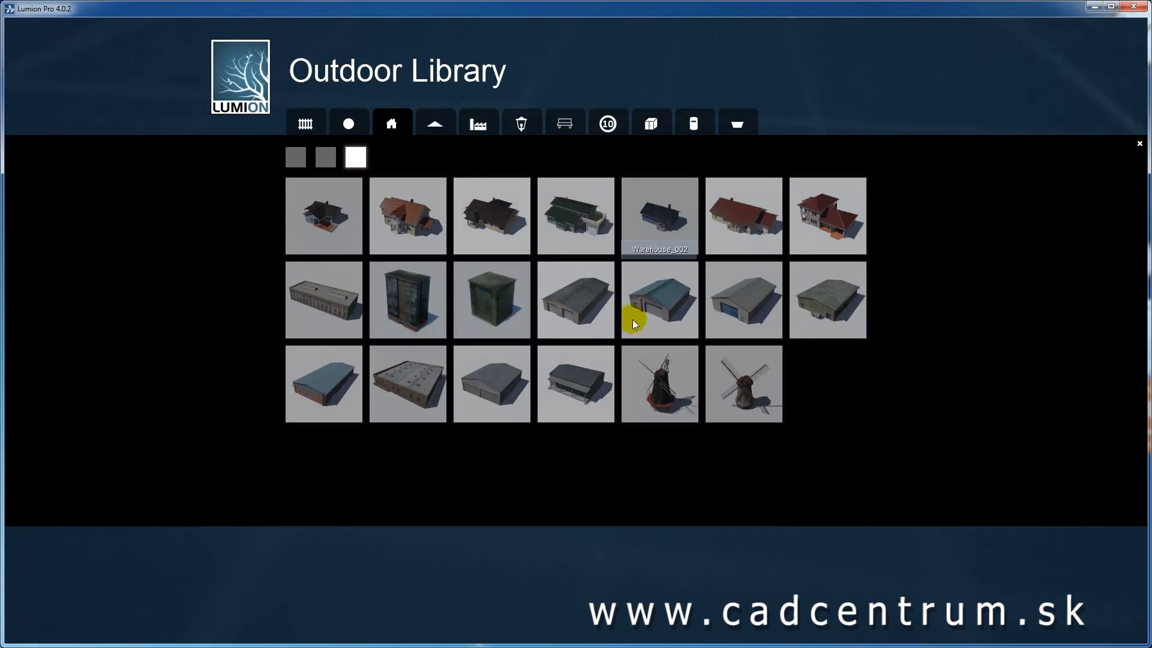
pyautogui.click(714, 390)
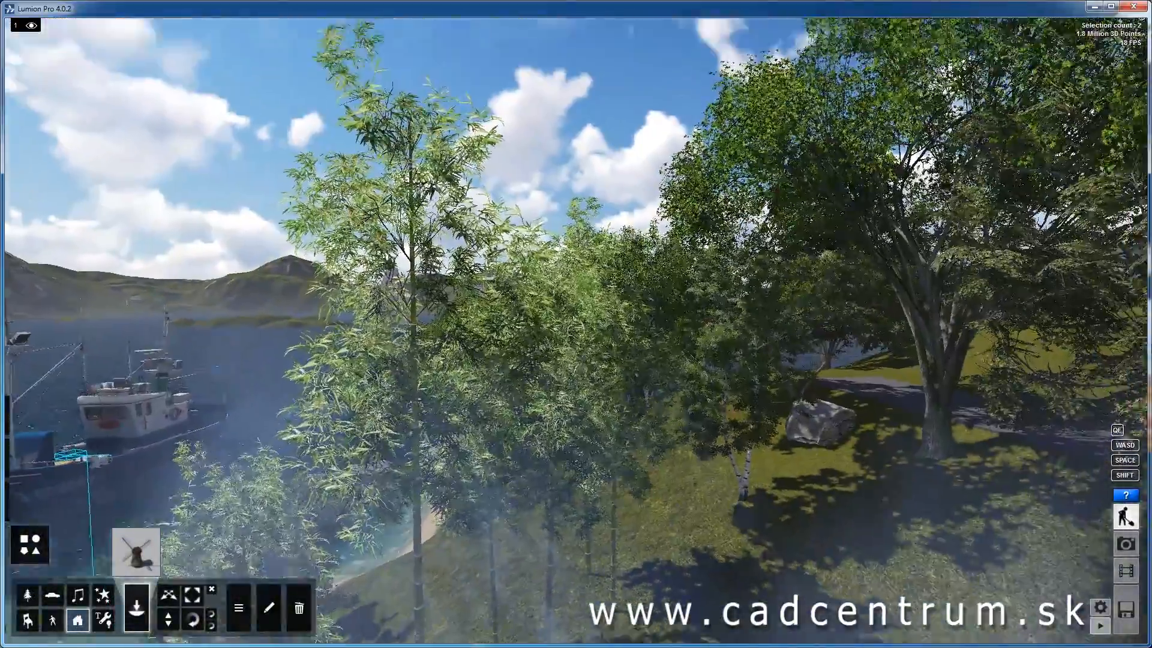
pyautogui.moveTo(576, 329); pyautogui.dragTo(772, 424, button='right')
pyautogui.press('w')
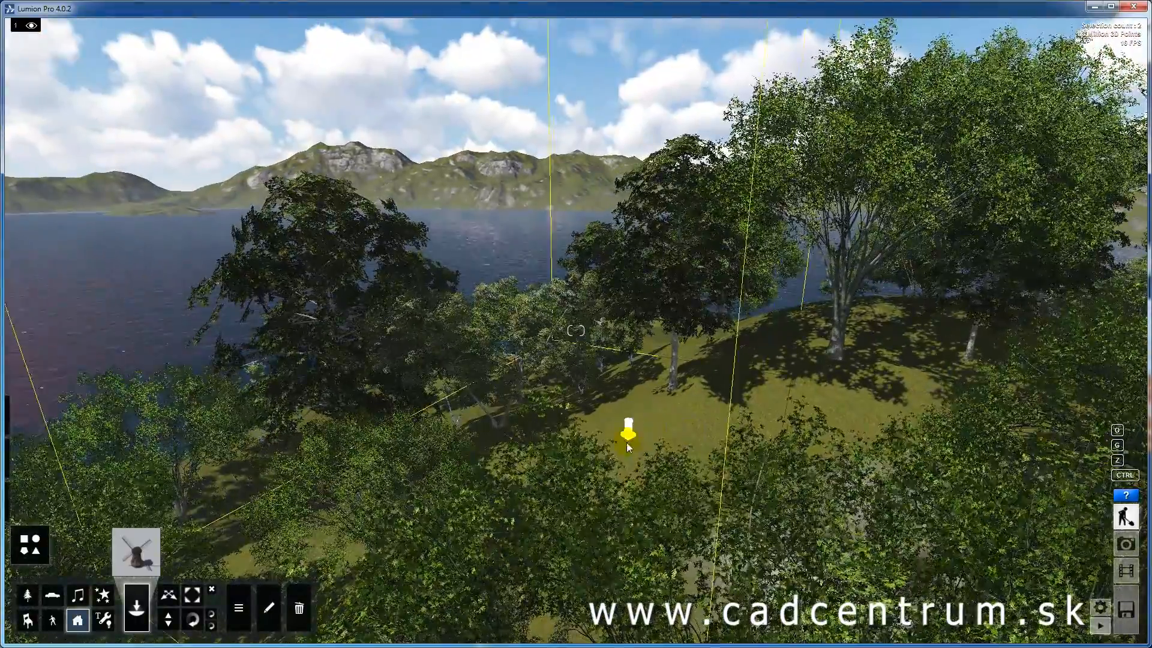
pyautogui.click(645, 431)
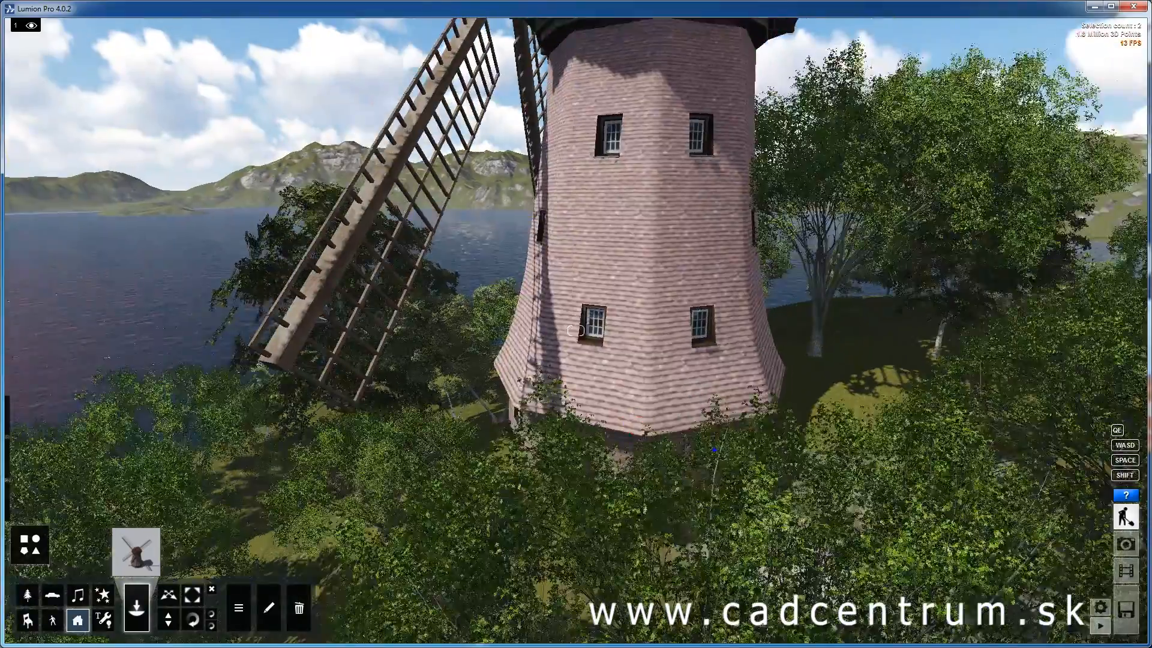
# - Go back towards the house and choose the first spotlight in the Lights And Utilities Library
pyautogui.press('s')
pyautogui.moveTo(576, 329); pyautogui.dragTo(918, 499, button='right')
pyautogui.press('w')
pyautogui.press('w')
pyautogui.press('d')
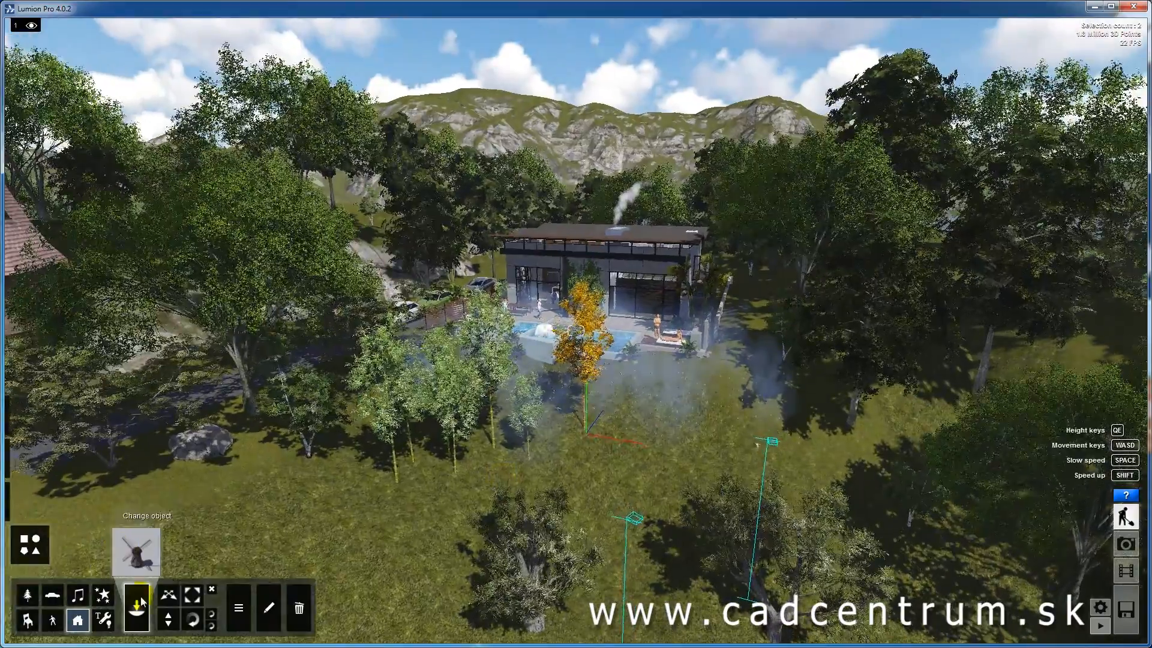
pyautogui.click(103, 620)
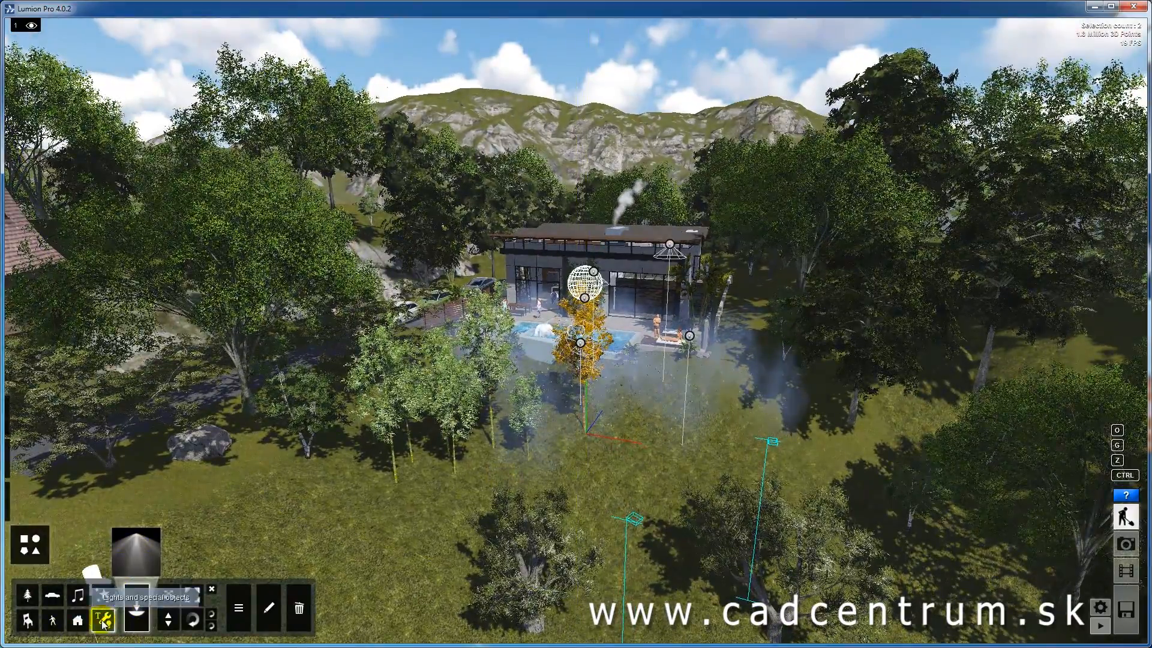
pyautogui.click(144, 545)
pyautogui.click(351, 123)
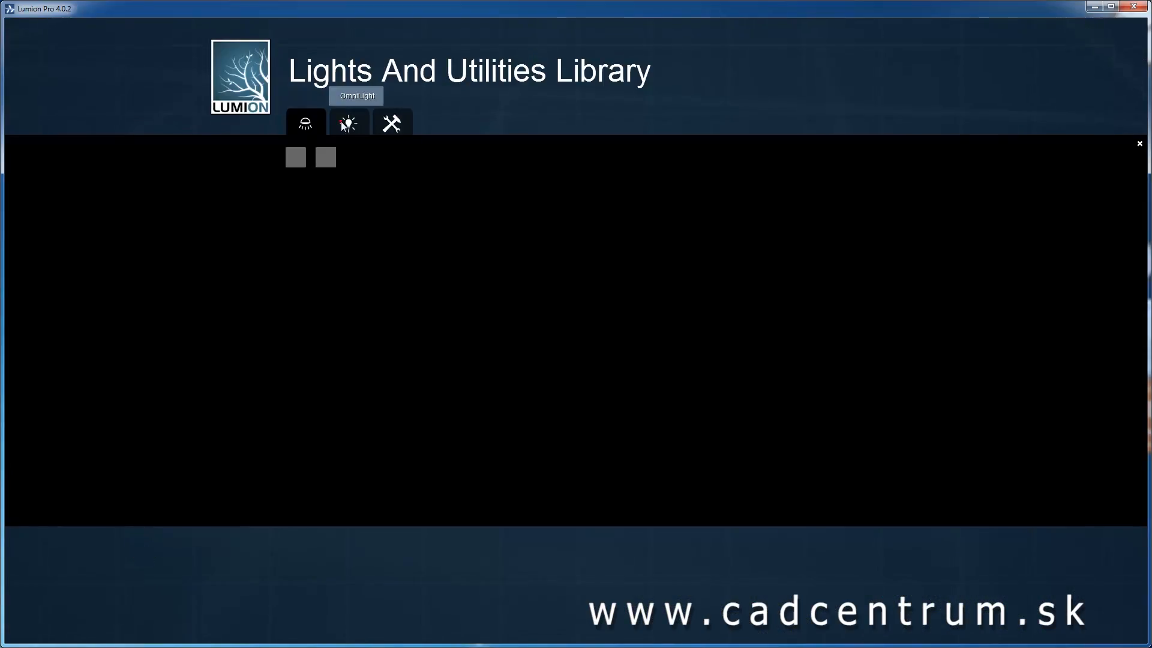
pyautogui.click(304, 124)
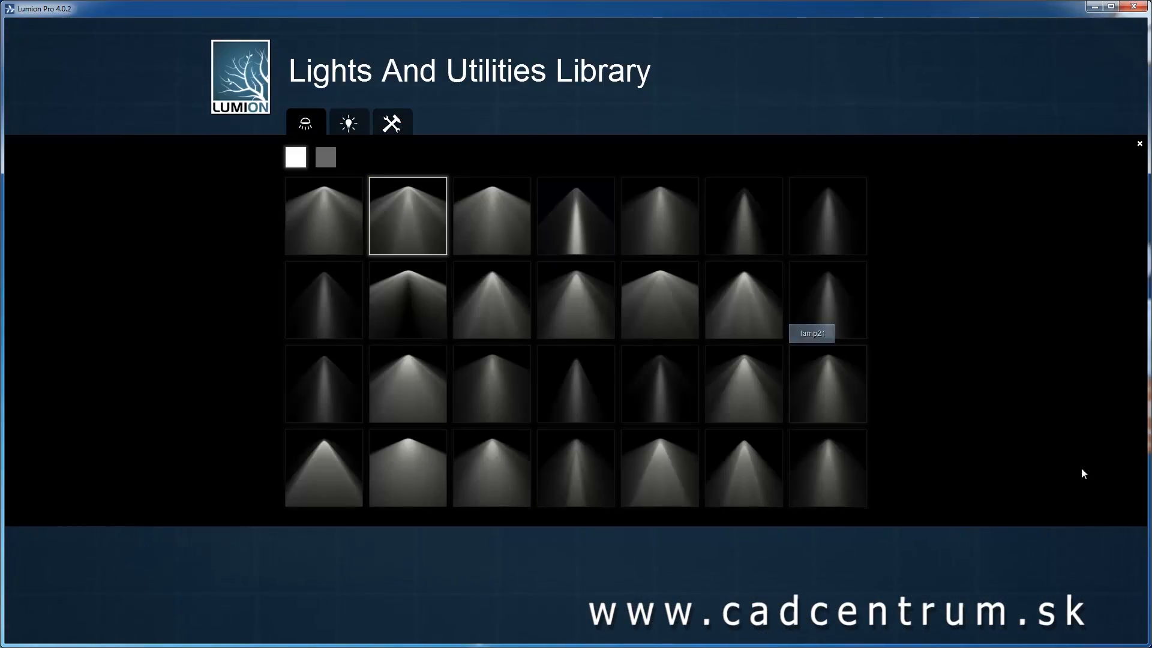
pyautogui.click(330, 210)
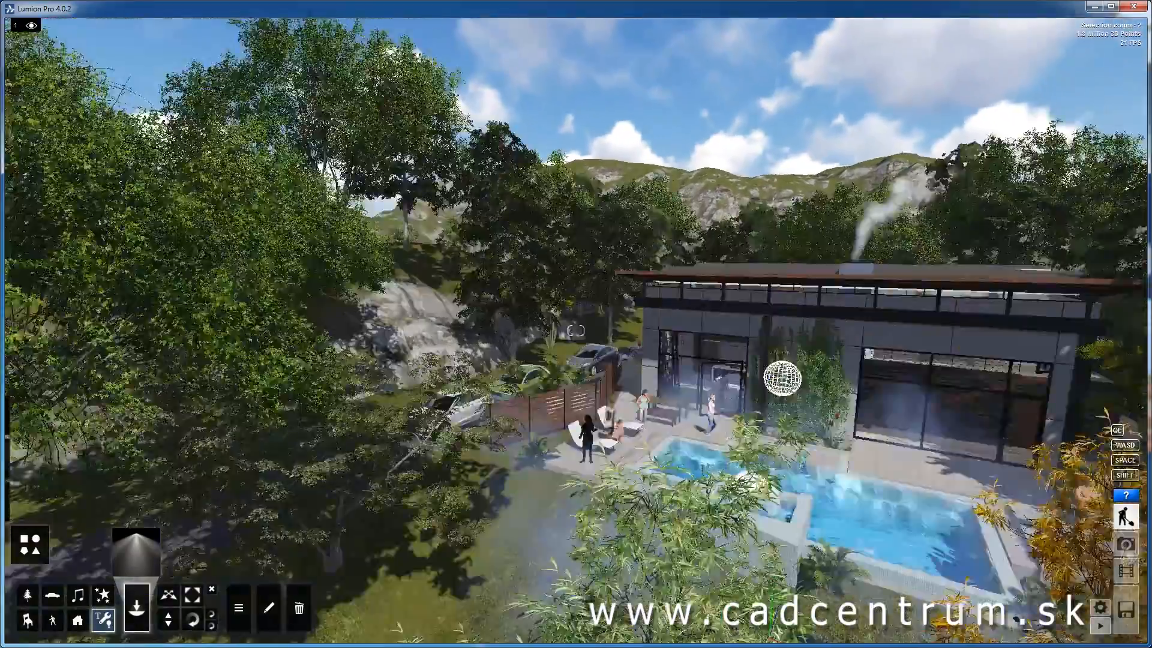
# - Enter the living room and lower the sun height until the scene is in night darkness
pyautogui.press('w')
pyautogui.moveTo(782, 378); pyautogui.dragTo(356, 477, button='right')
pyautogui.press('w')
pyautogui.press('s')
pyautogui.moveTo(30, 545)
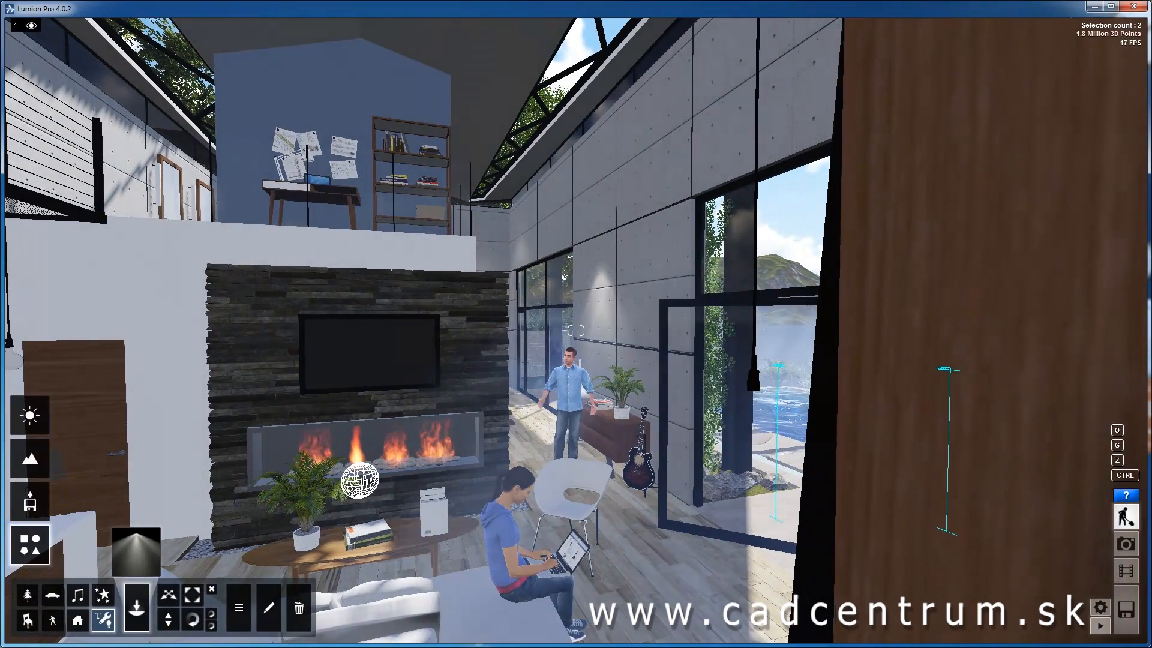
pyautogui.click(32, 417)
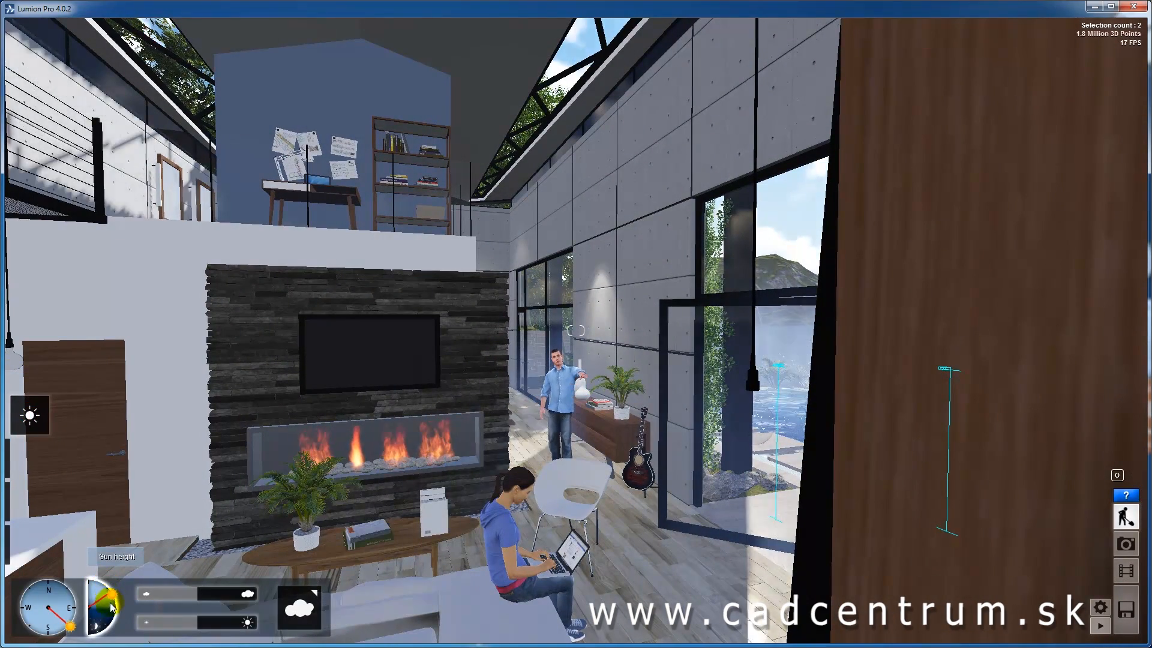
pyautogui.moveTo(108, 591); pyautogui.dragTo(112, 617)
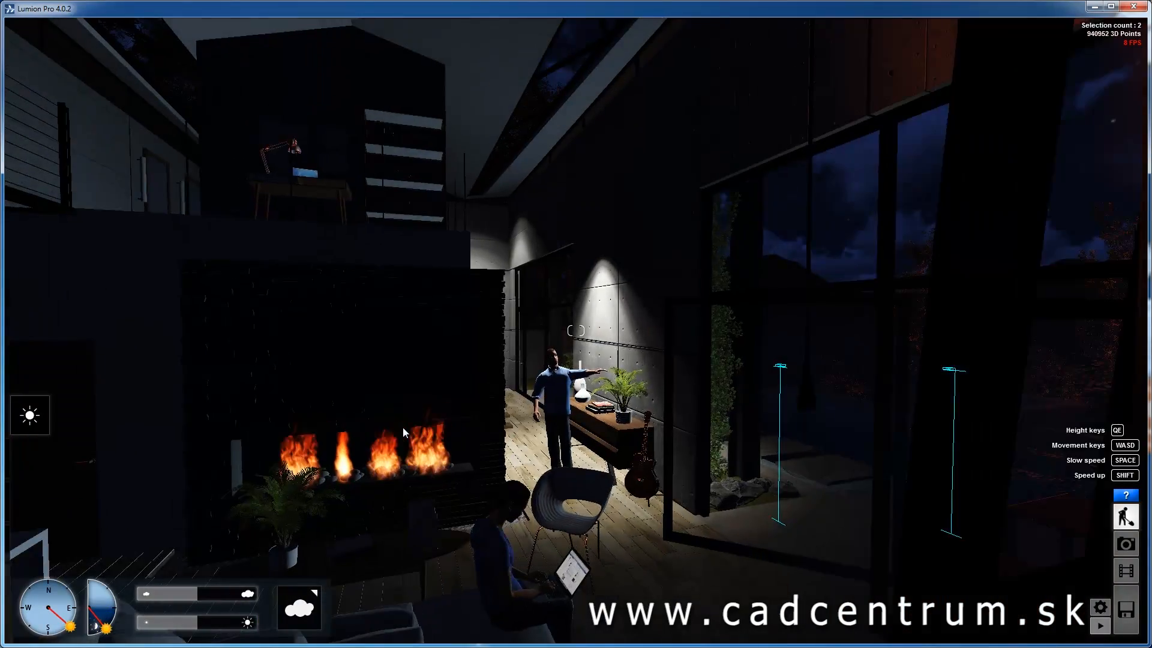
# - Choose the third spotlight in the library's last row, place it on the poolside terrace and raise it to the upper facade level
pyautogui.press('w')
pyautogui.moveTo(403, 429); pyautogui.dragTo(207, 482, button='right')
pyautogui.press('s')
pyautogui.press('s')
pyautogui.press('w')
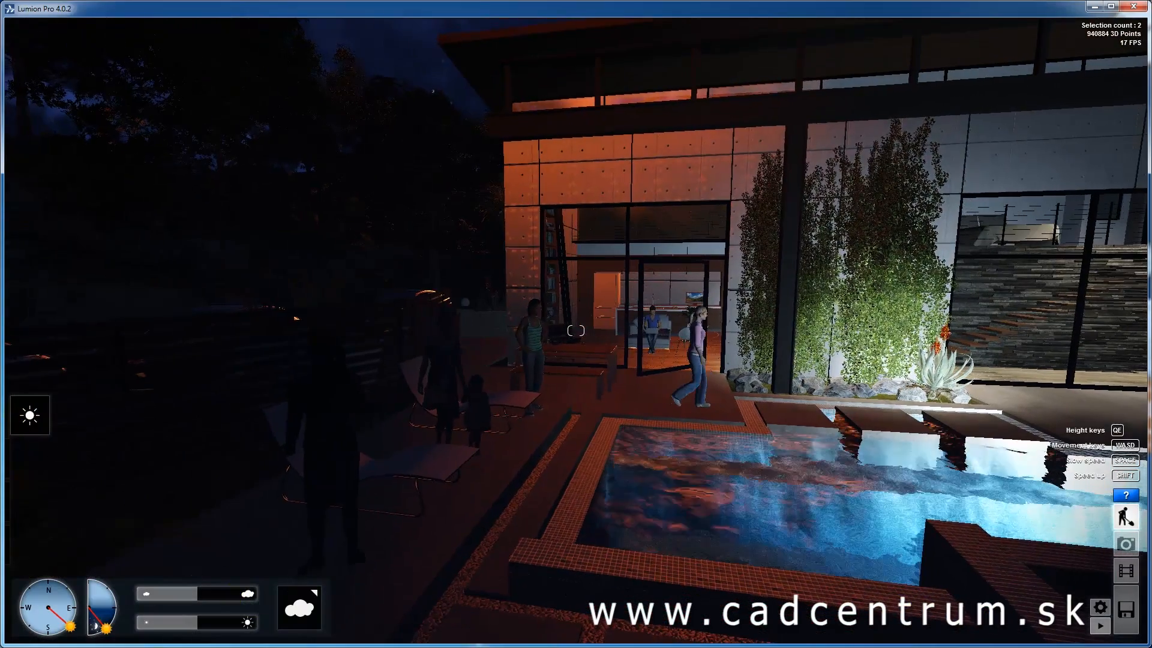
pyautogui.click(30, 545)
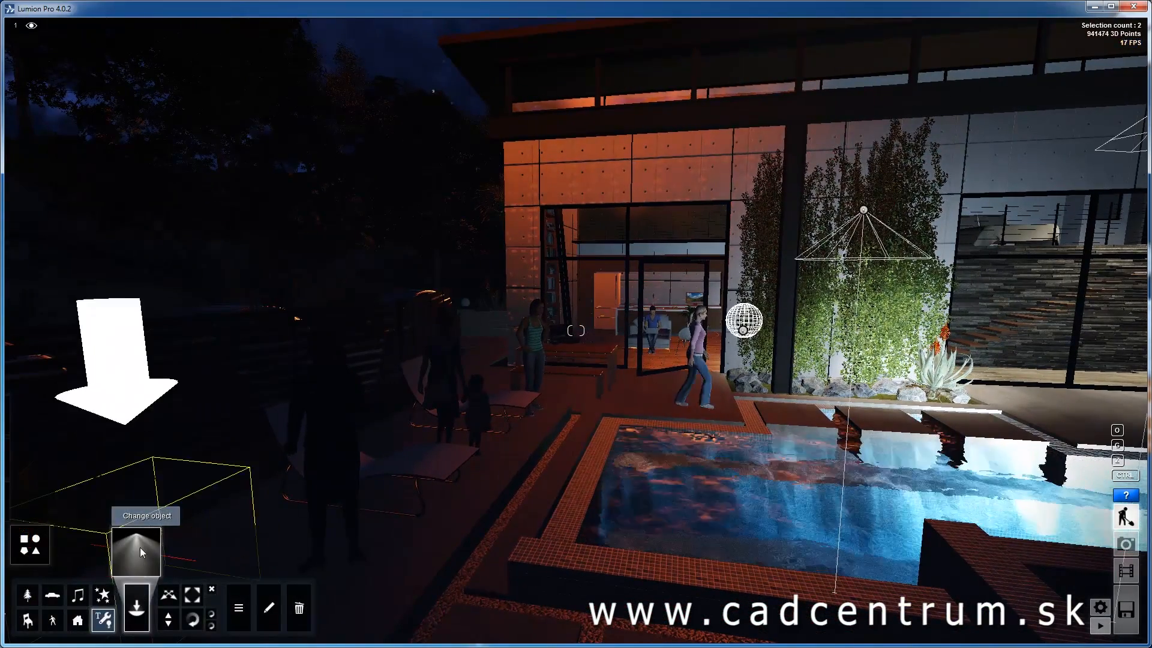
pyautogui.click(153, 561)
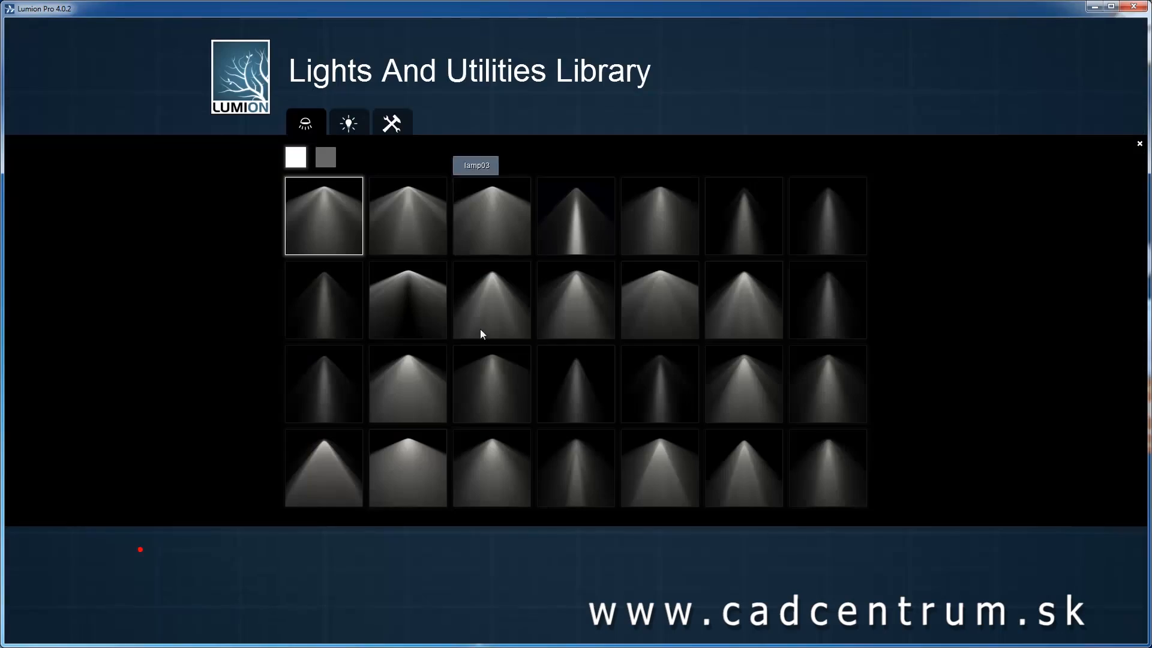
pyautogui.click(487, 472)
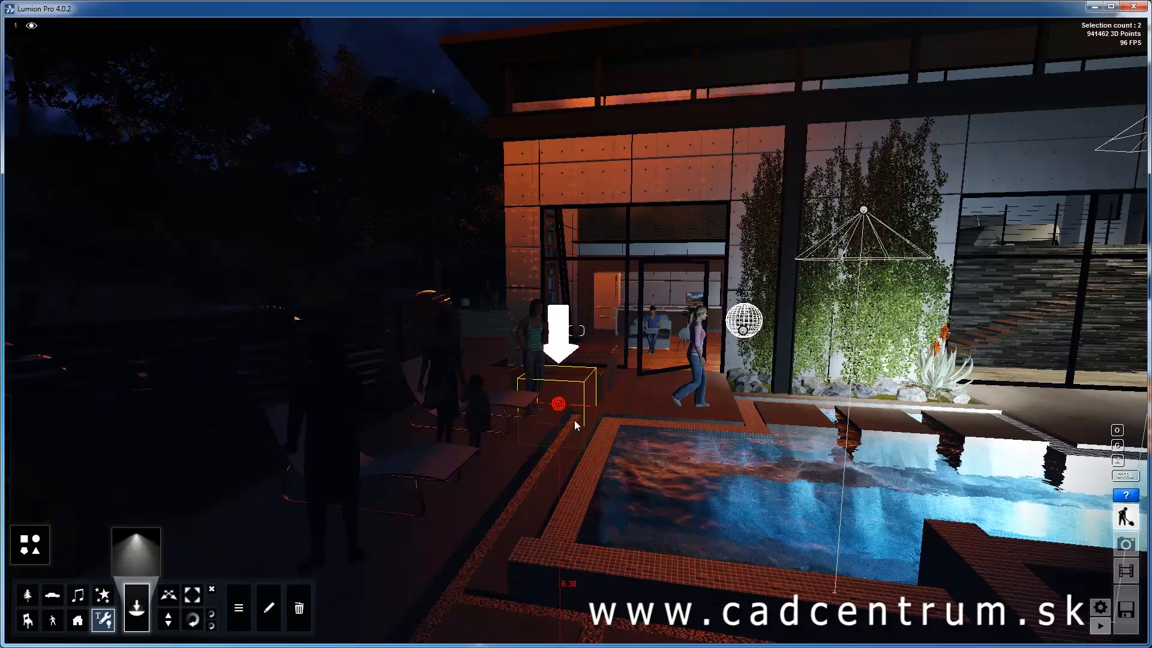
pyautogui.click(560, 405)
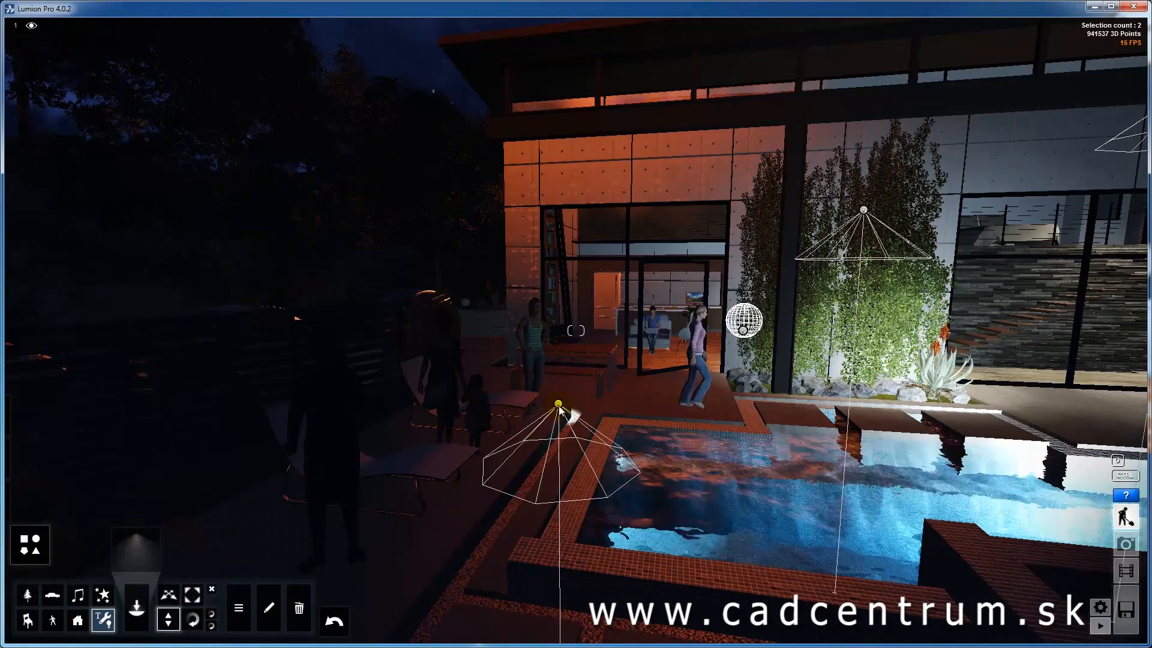
pyautogui.moveTo(558, 366); pyautogui.dragTo(549, 192)
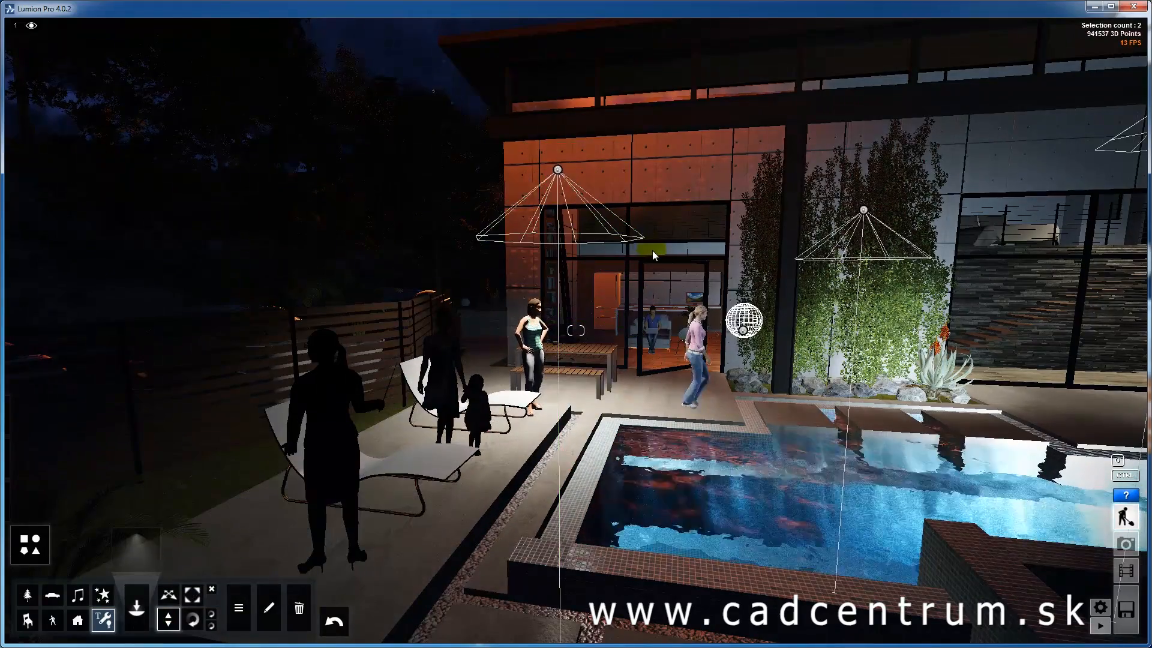
# - Open the terrace spotlight's Light Properties and compare the Memory, Speed and Accuracy optimization options
pyautogui.press('w')
pyautogui.moveTo(652, 247); pyautogui.dragTo(657, 243, button='right')
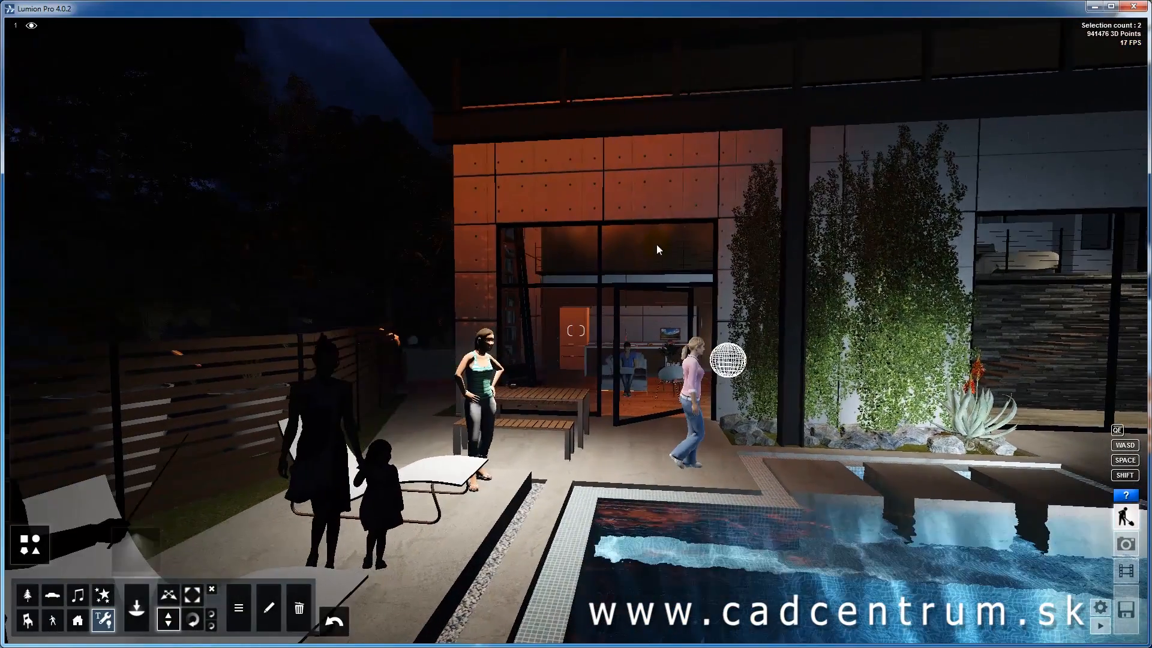
pyautogui.click(260, 607)
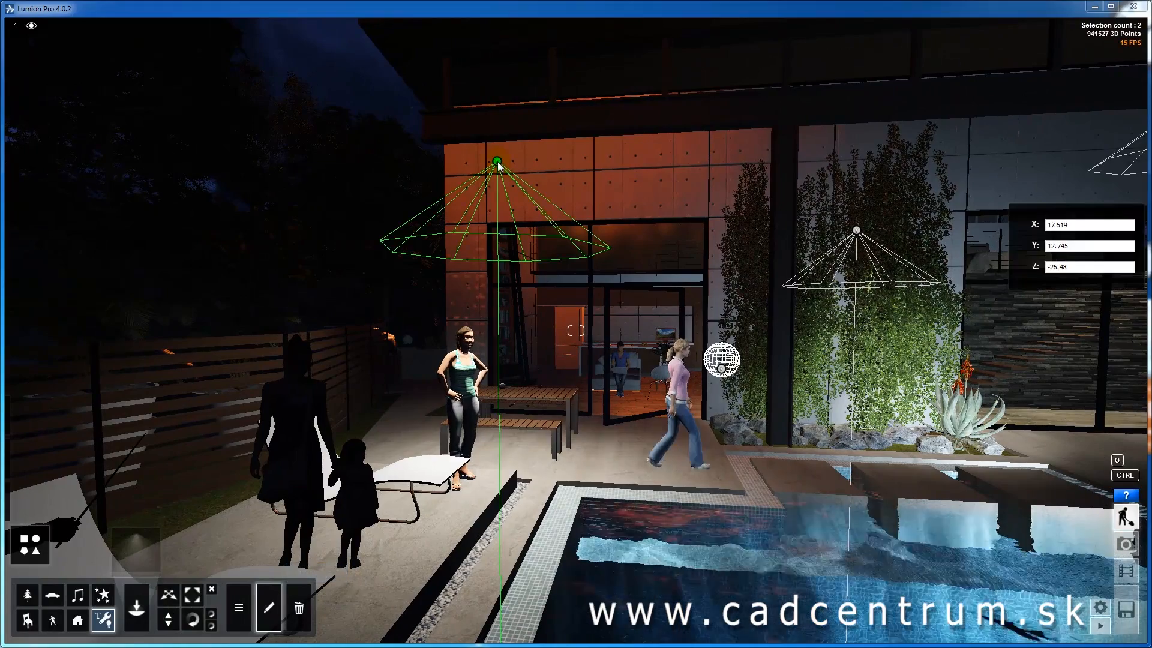
pyautogui.click(498, 161)
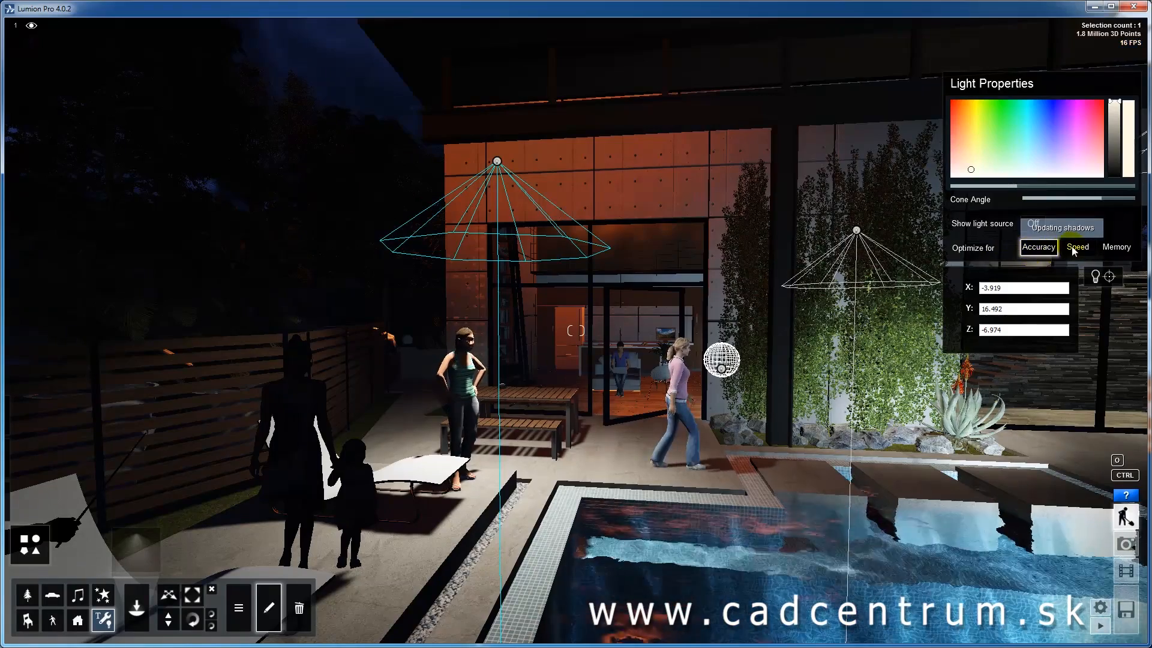
pyautogui.click(1120, 247)
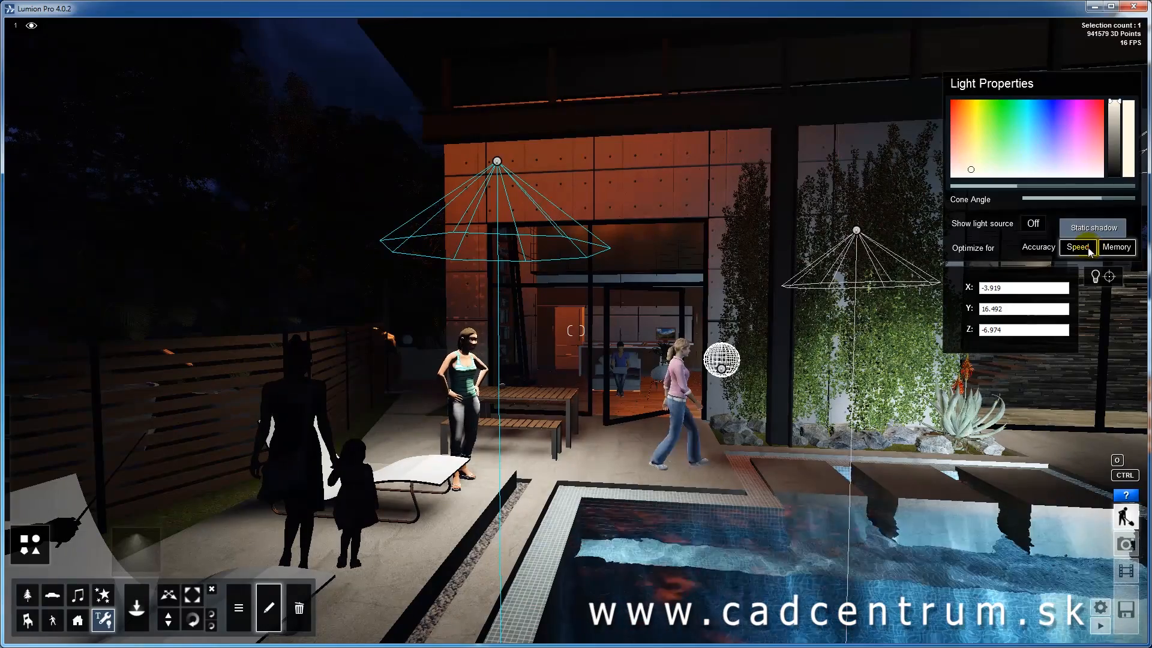
pyautogui.click(1089, 247)
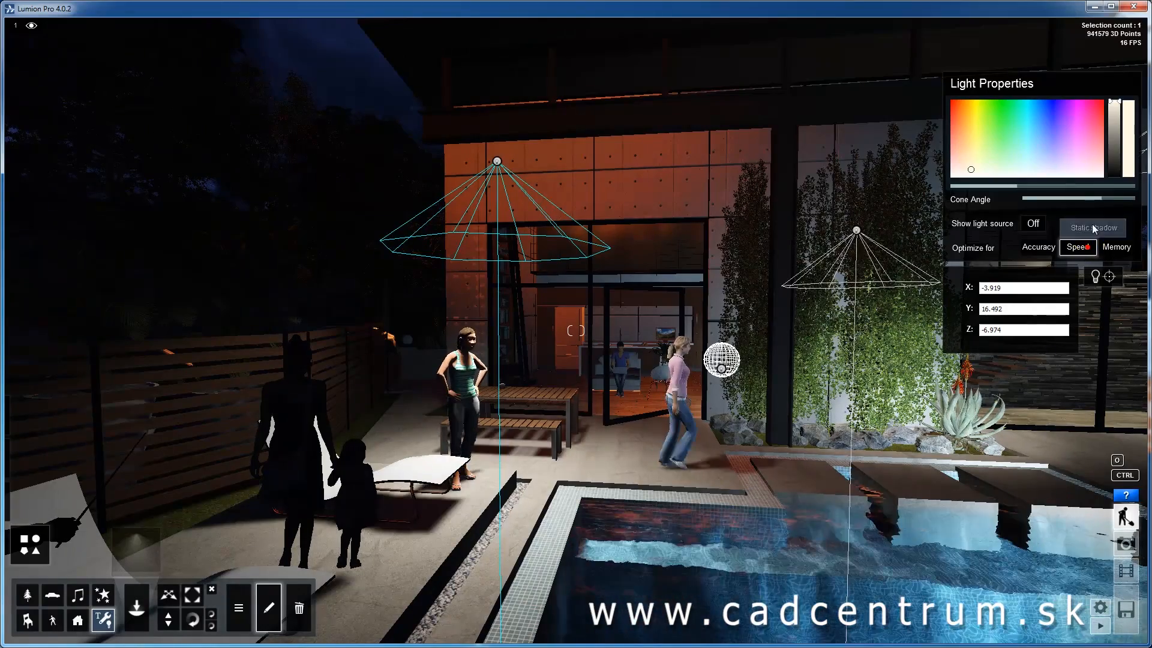
pyautogui.click(1044, 250)
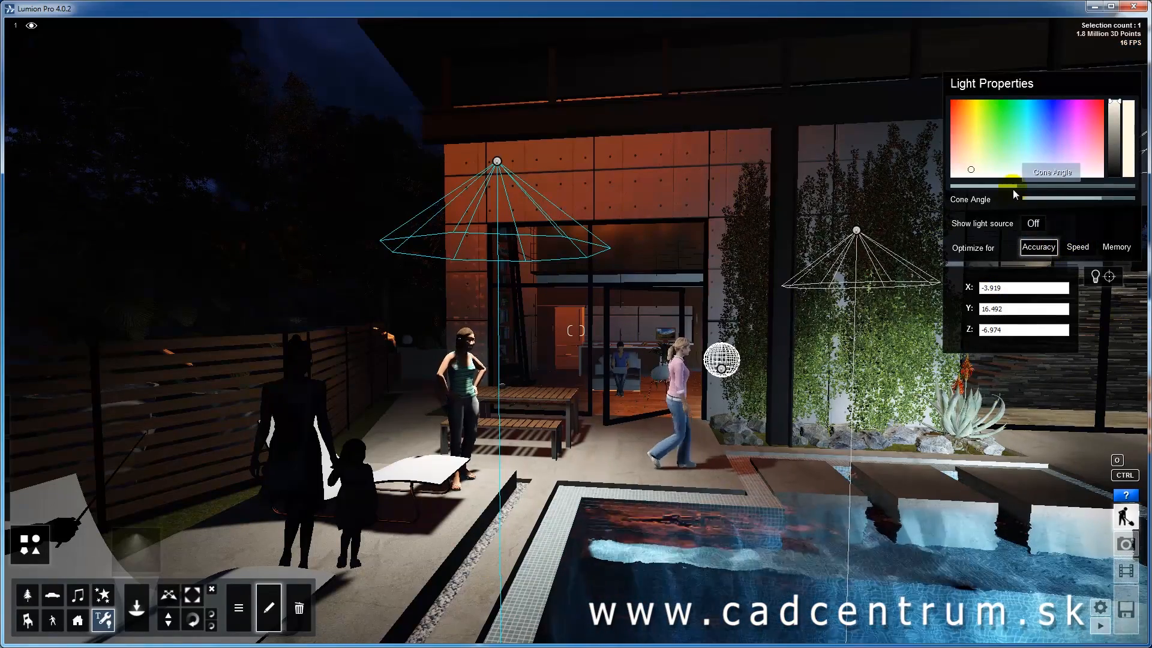
# - Adjust the terrace spotlight to Speed optimization with a narrower cone angle and a blue light colour
pyautogui.click(1096, 197)
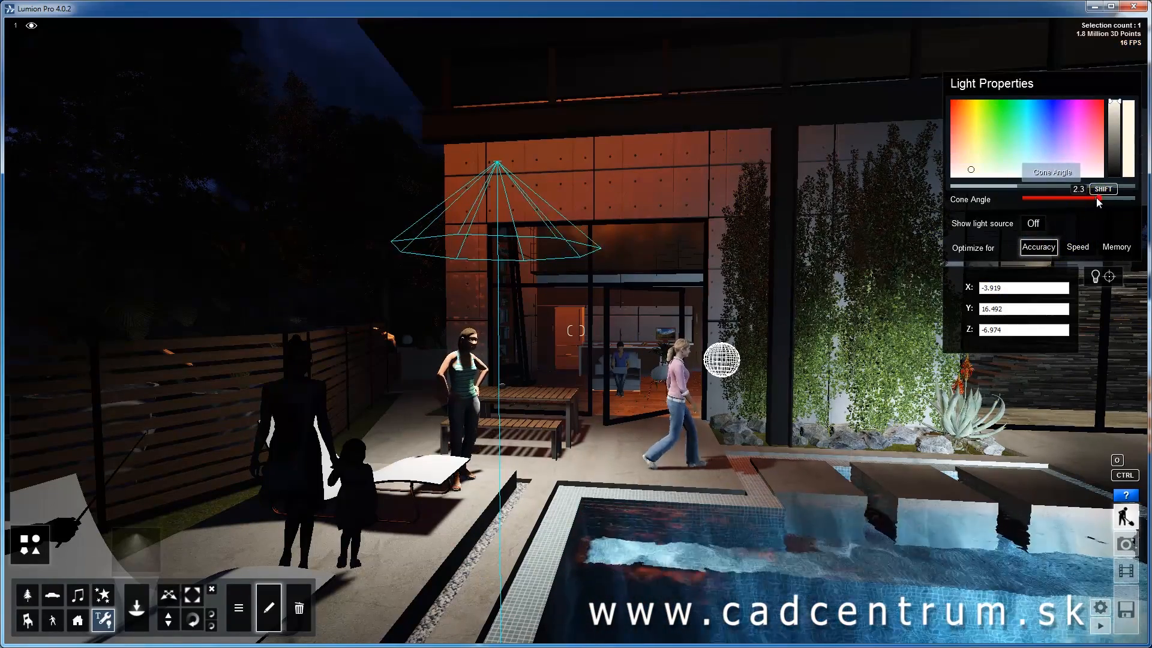
pyautogui.click(1077, 247)
pyautogui.moveTo(1058, 197); pyautogui.dragTo(1005, 186)
pyautogui.click(1043, 117)
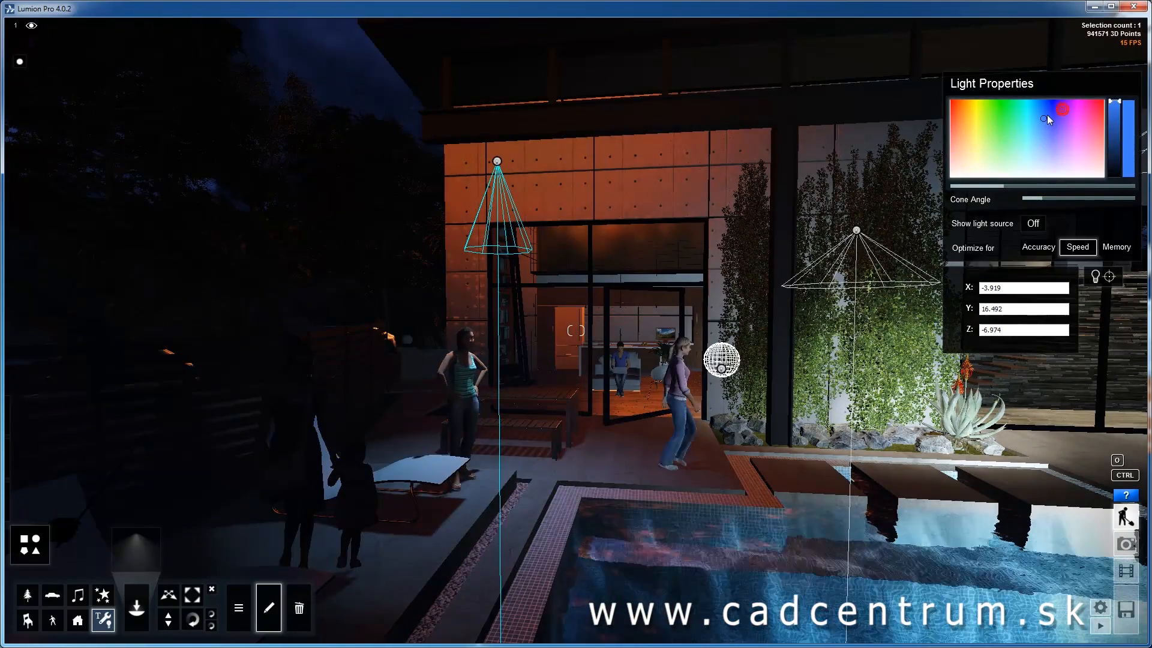
pyautogui.click(1049, 114)
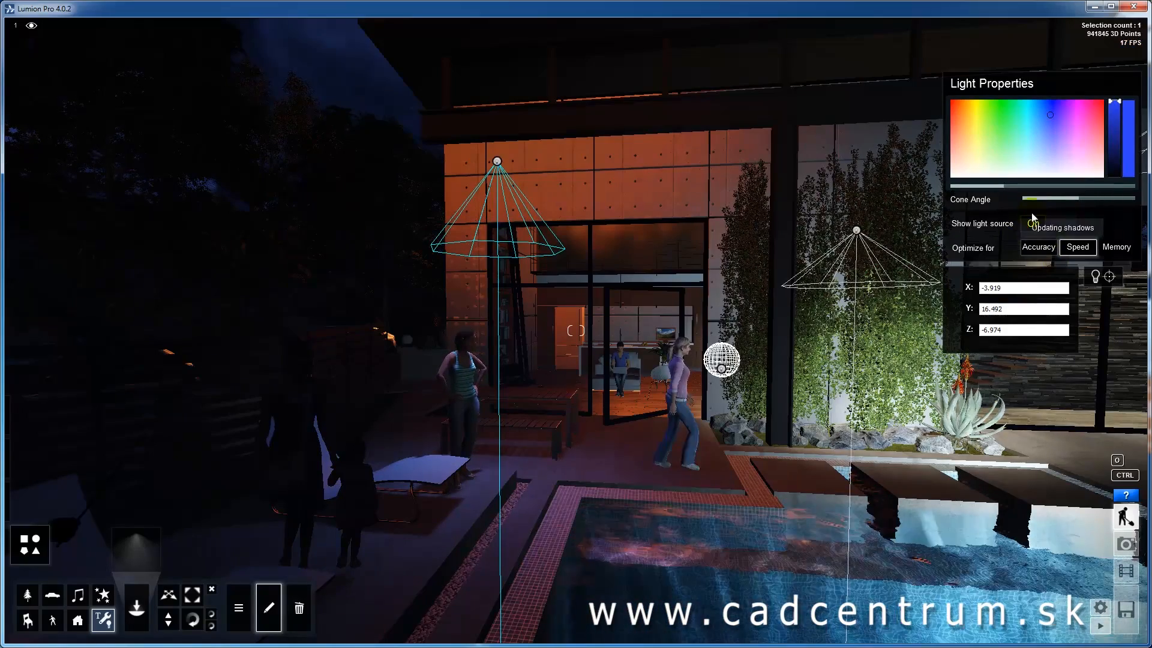
# - Target the blue terrace spotlight at the rocks and agave plant beside the pool
pyautogui.click(1098, 279)
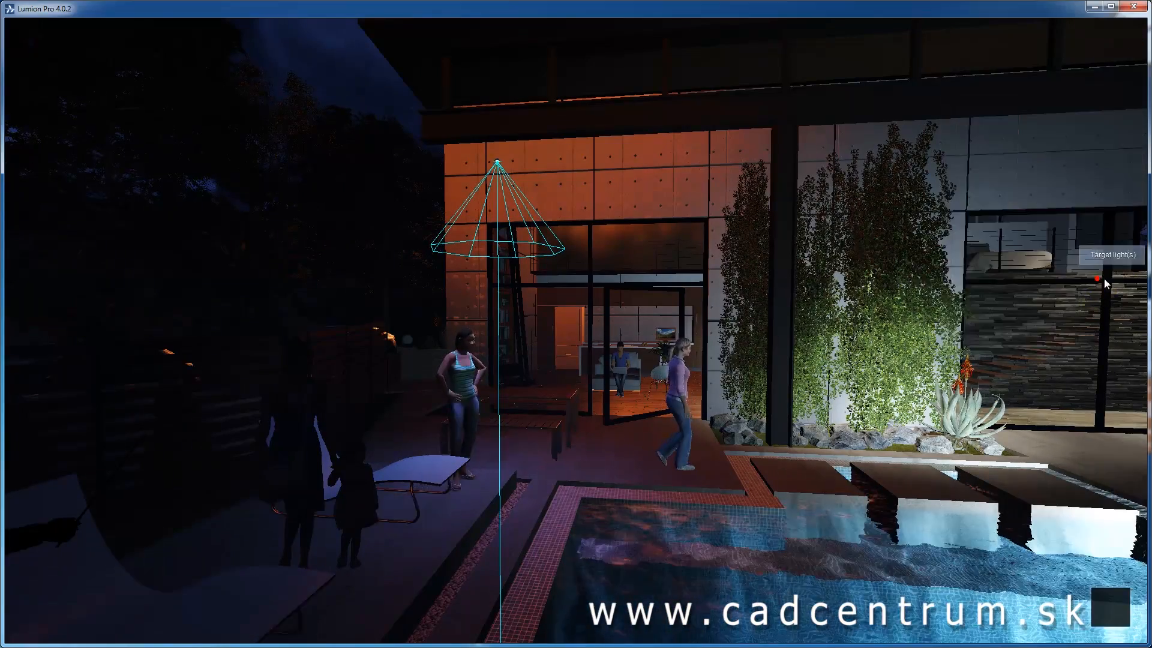
pyautogui.moveTo(500, 191); pyautogui.dragTo(324, 147, button='right')
pyautogui.press('w')
pyautogui.press('s')
pyautogui.press('q')
pyautogui.moveTo(480, 174); pyautogui.dragTo(525, 241, button='right')
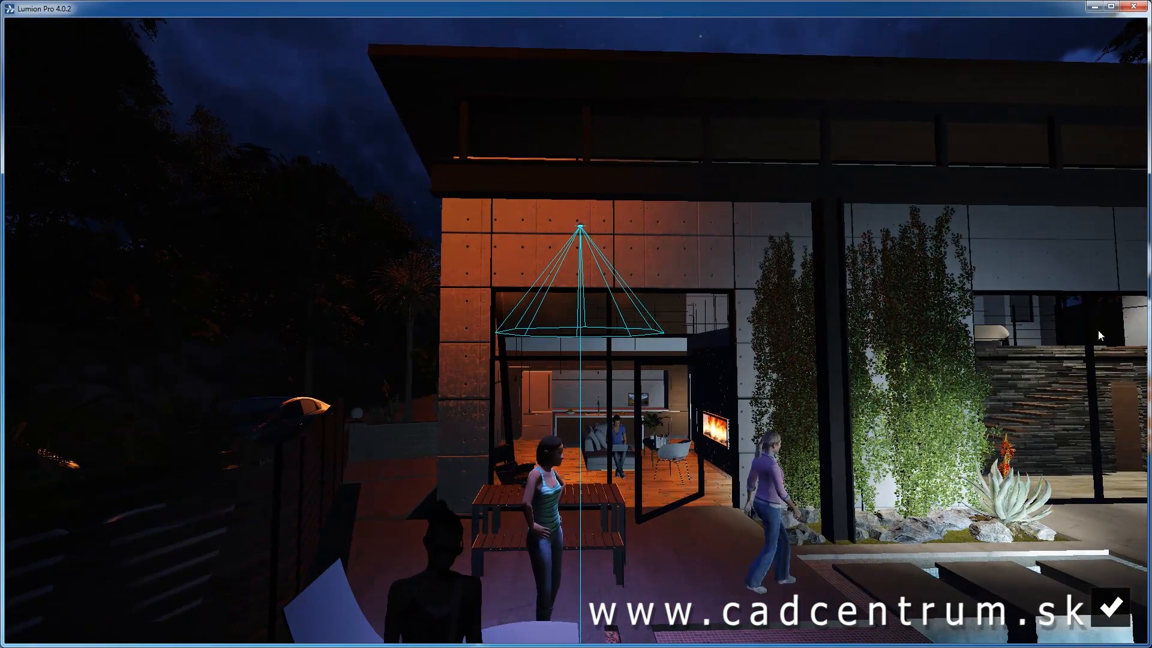
pyautogui.click(975, 487)
pyautogui.click(1113, 609)
# - Retarget the blue spotlight at the terrace floor between the benches and the pool
pyautogui.moveTo(618, 239); pyautogui.dragTo(632, 309, button='right')
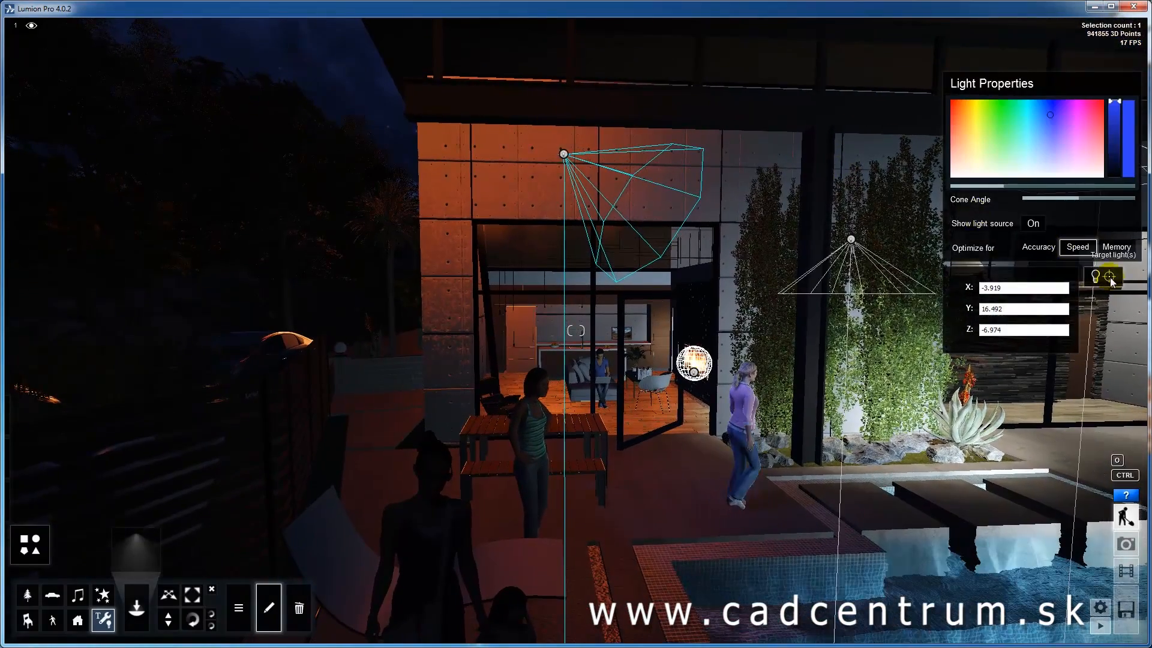
pyautogui.click(1110, 280)
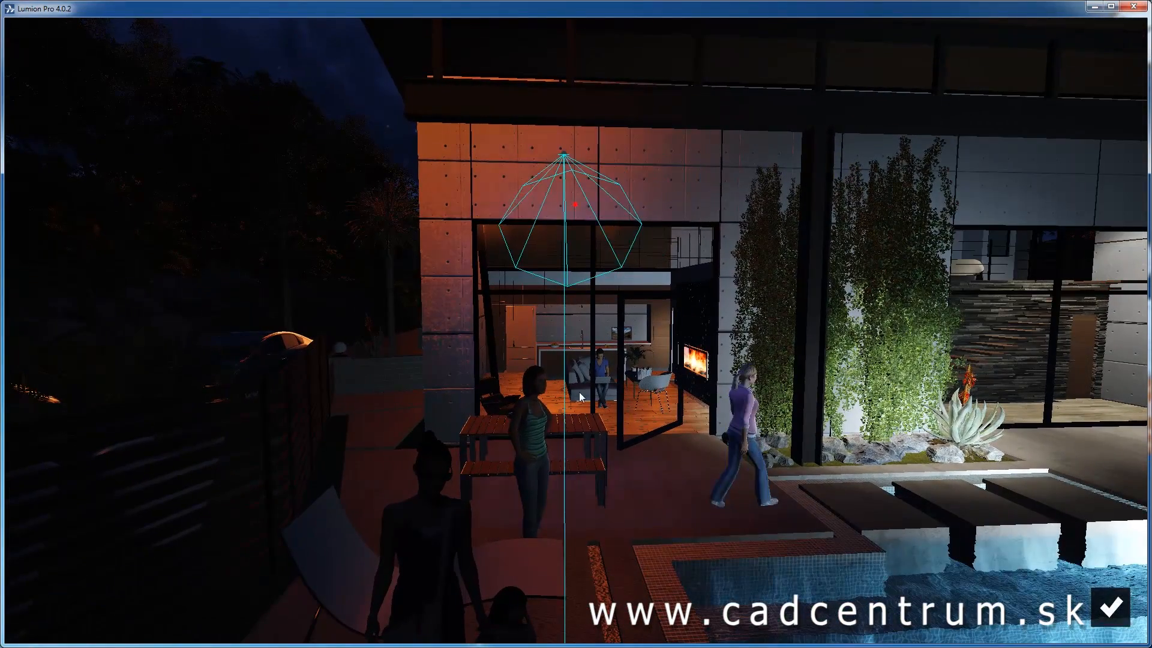
pyautogui.moveTo(587, 459); pyautogui.dragTo(579, 524)
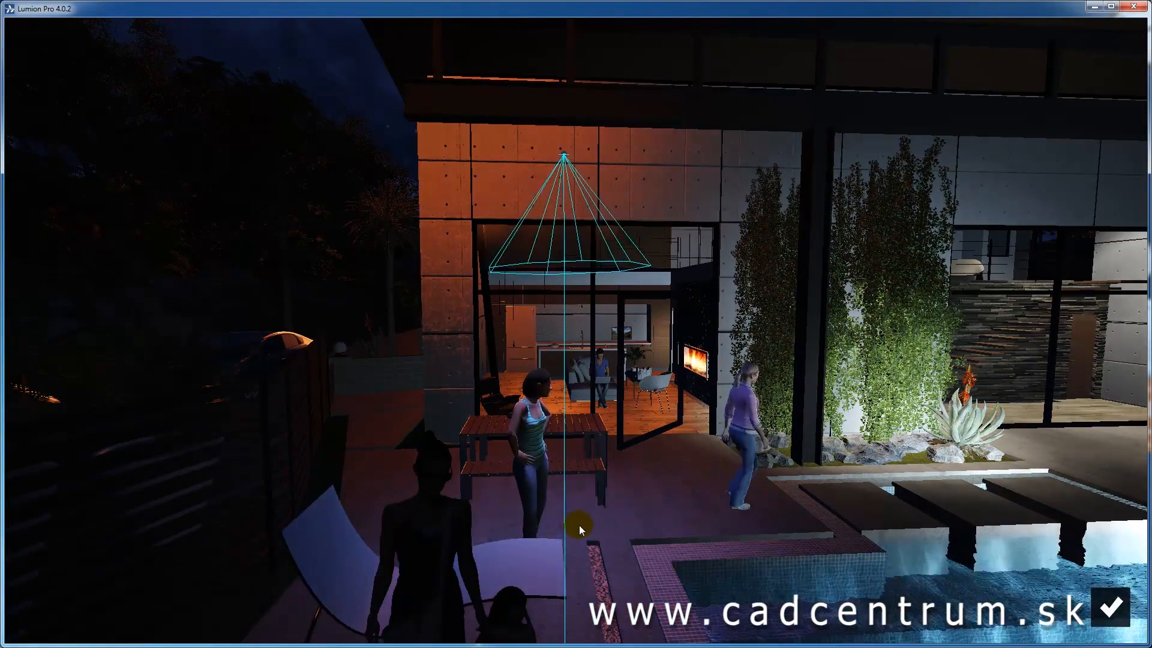
pyautogui.click(1131, 614)
# - Leave light editing and examine the night lighting from the terrace into the living room around the fireplace
pyautogui.click(239, 608)
pyautogui.press('w')
pyautogui.moveTo(252, 600)
pyautogui.mouseDown(button='right')
pyautogui.moveTo(246, 510)
pyautogui.moveTo(252, 594)
pyautogui.moveTo(247, 582)
pyautogui.mouseUp(button='right')
pyautogui.press('s')
pyautogui.press('s')
pyautogui.press('w')
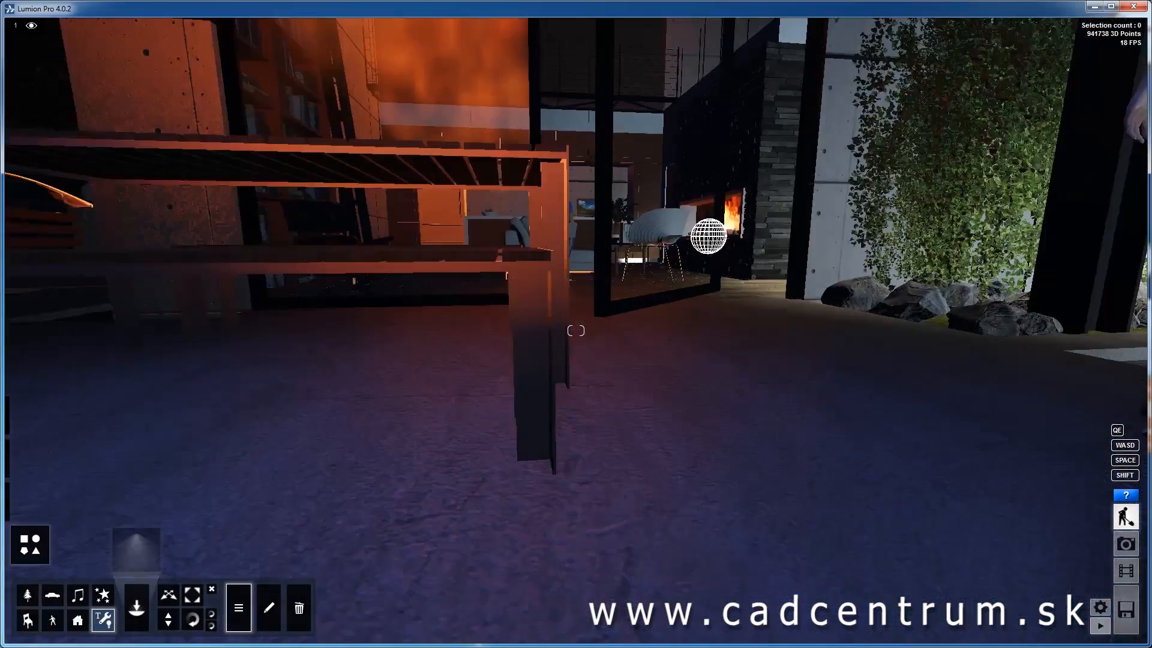
pyautogui.press('w')
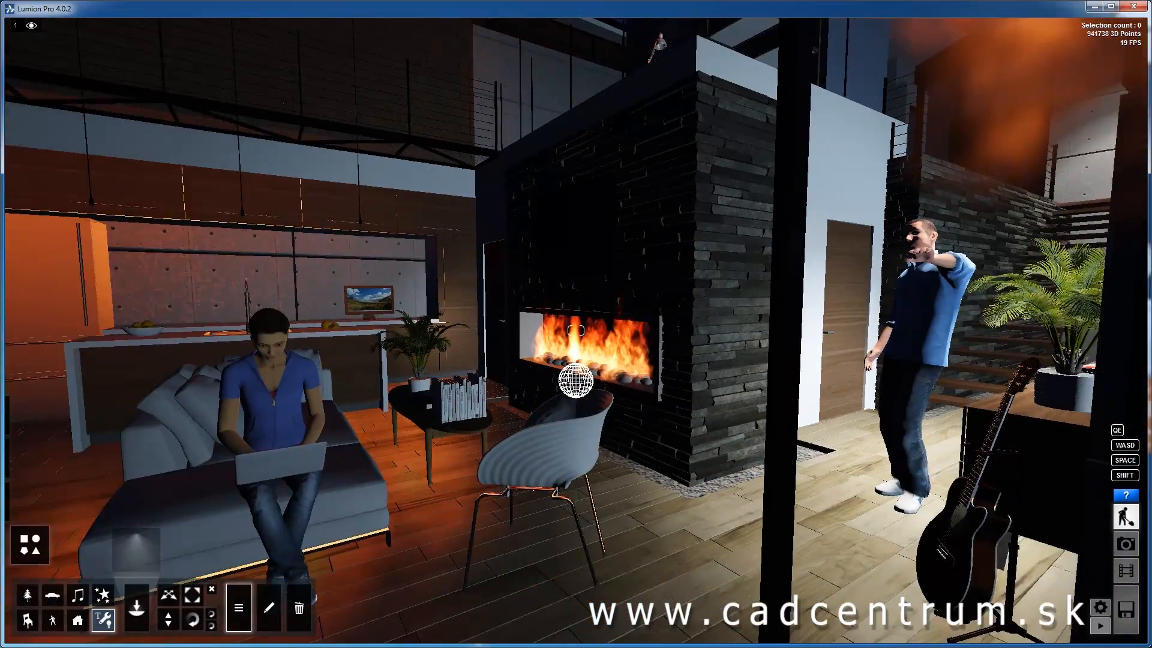
# - Choose a different spotlight from the lights library and place it above the dark part of the pool
pyautogui.press('w')
pyautogui.moveTo(247, 582); pyautogui.dragTo(258, 531, button='right')
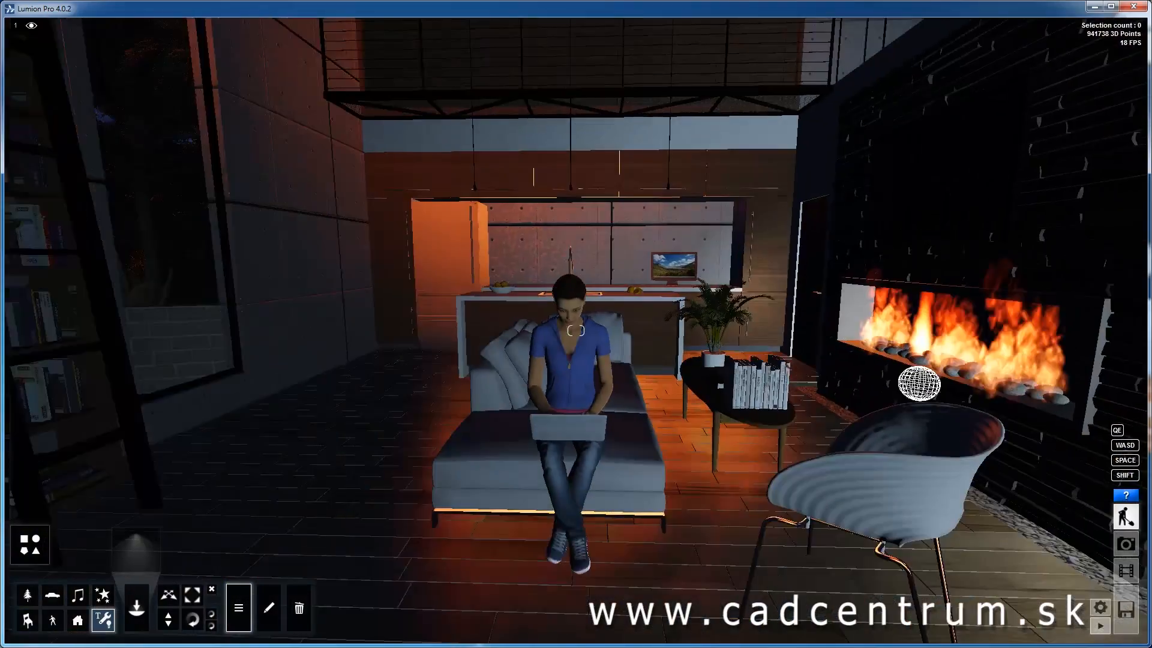
pyautogui.press('w')
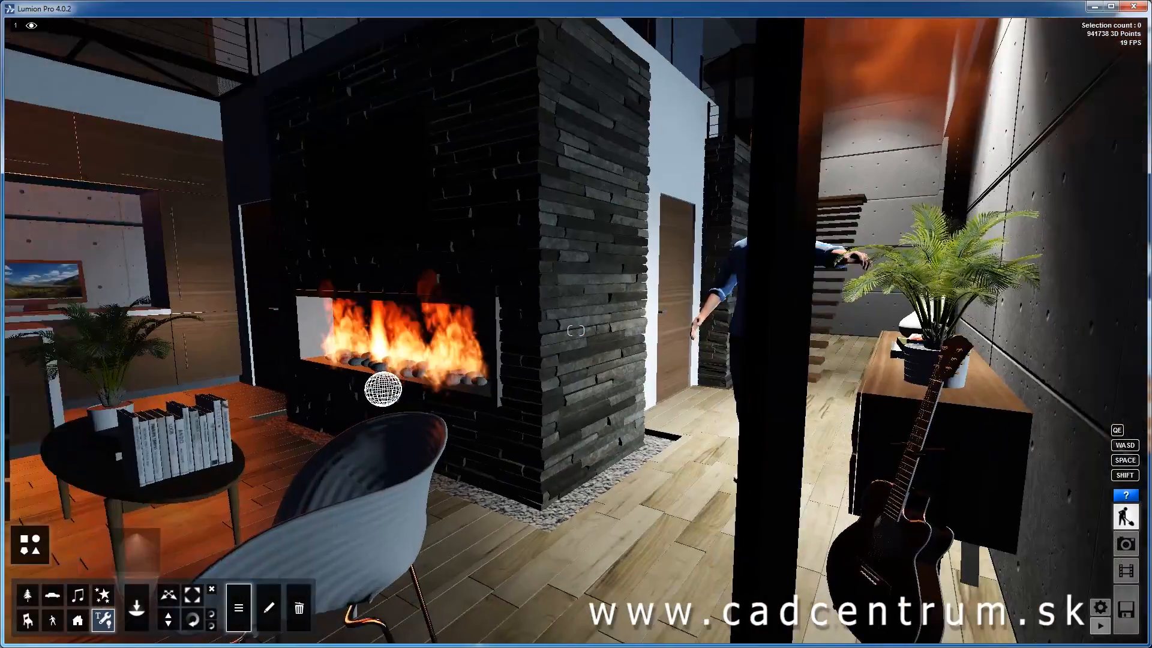
pyautogui.press('w')
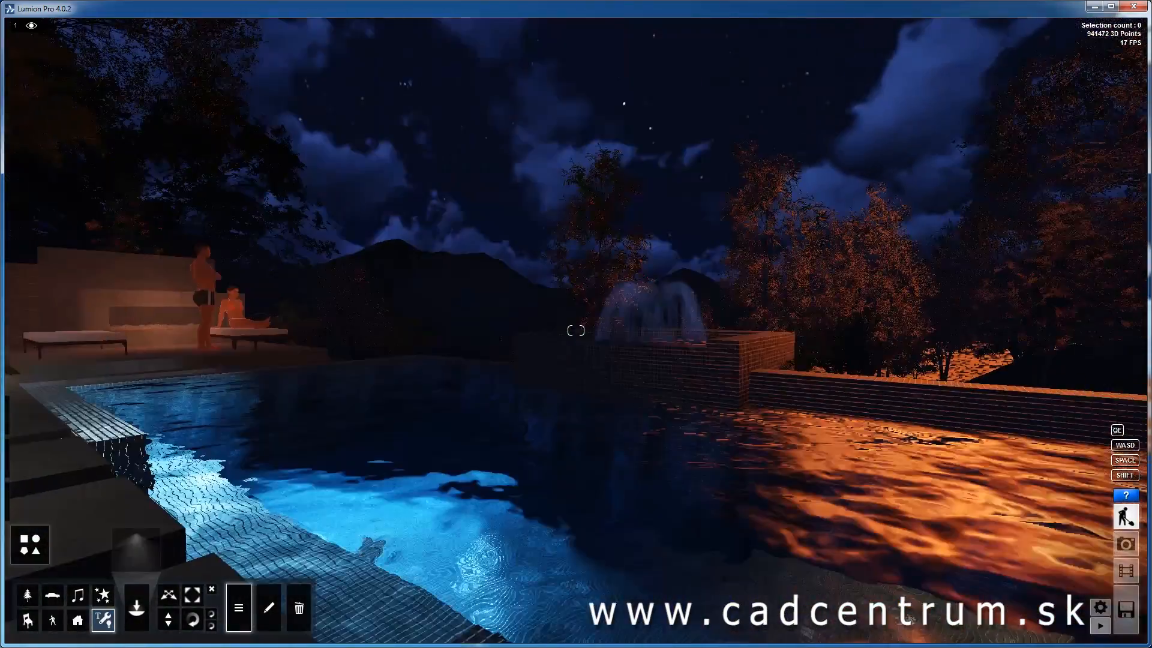
pyautogui.press('d')
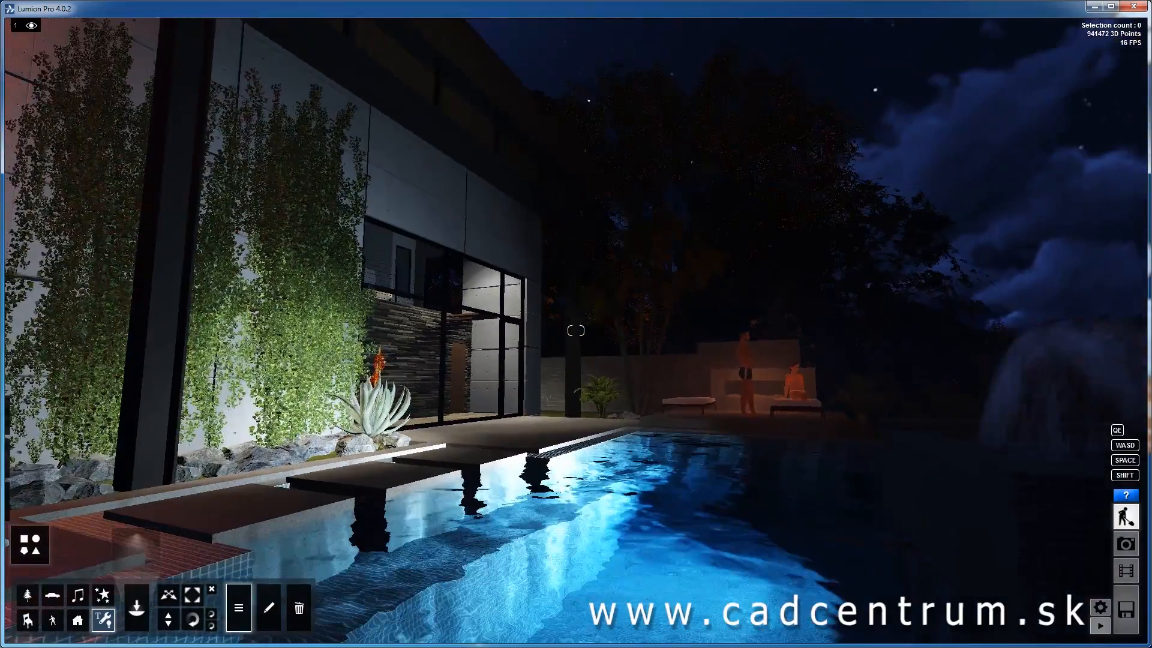
pyautogui.press('q')
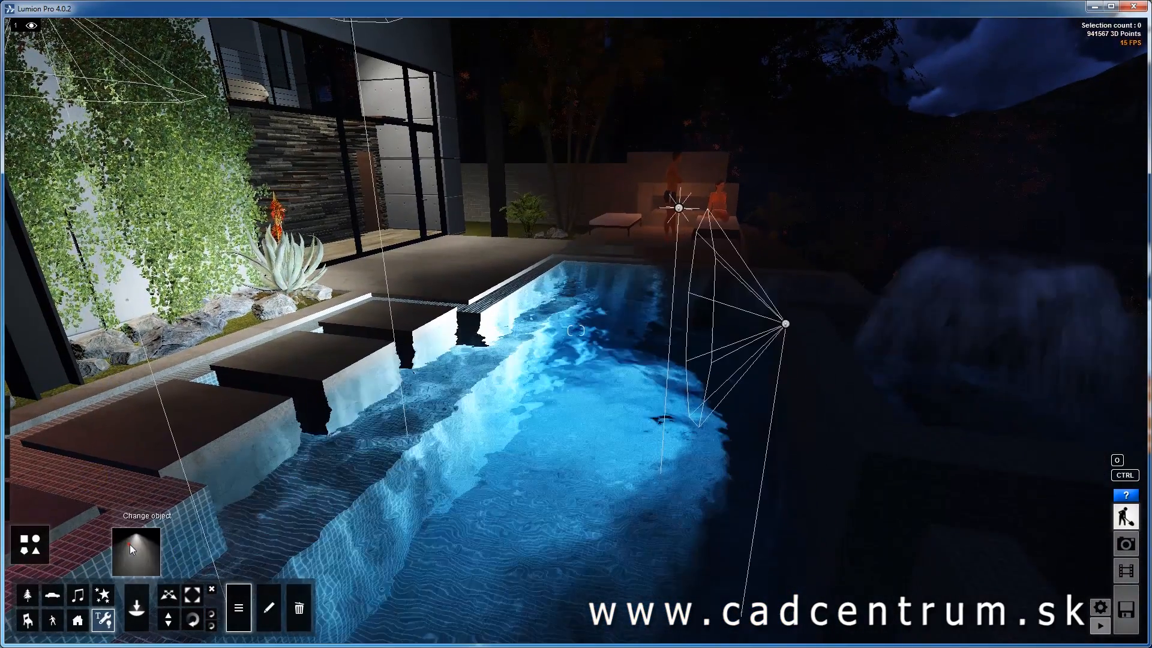
pyautogui.click(131, 548)
pyautogui.click(419, 466)
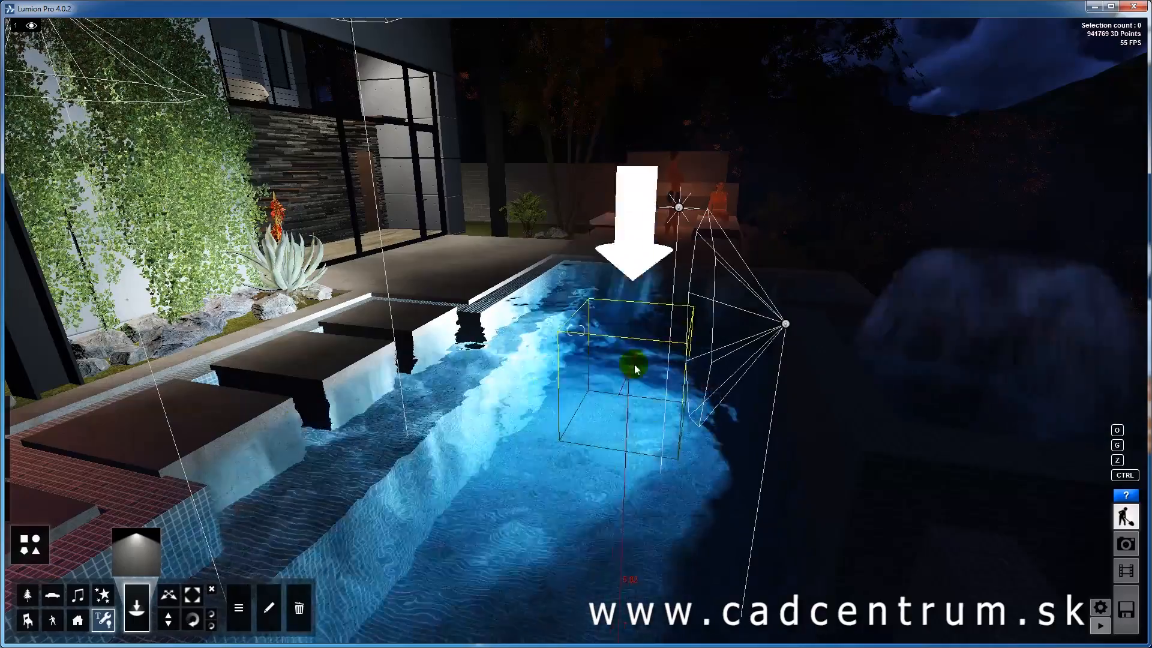
pyautogui.press('w')
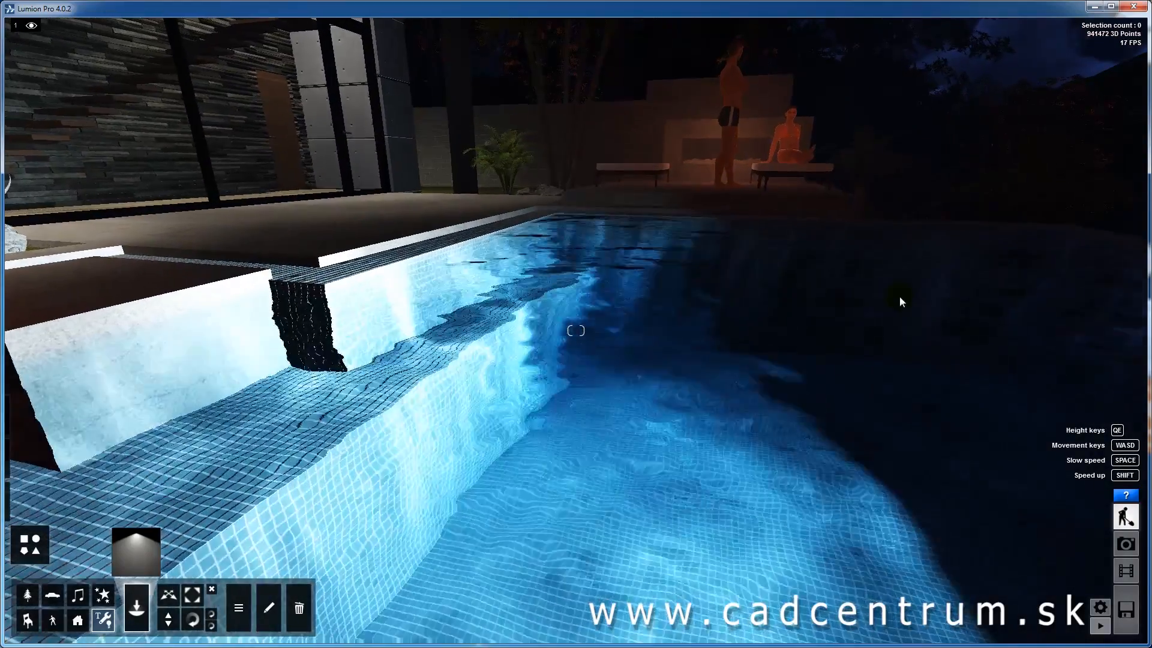
pyautogui.press('a')
pyautogui.moveTo(909, 298)
pyautogui.mouseDown(button='right')
pyautogui.moveTo(816, 244)
pyautogui.moveTo(765, 269)
pyautogui.mouseUp(button='right')
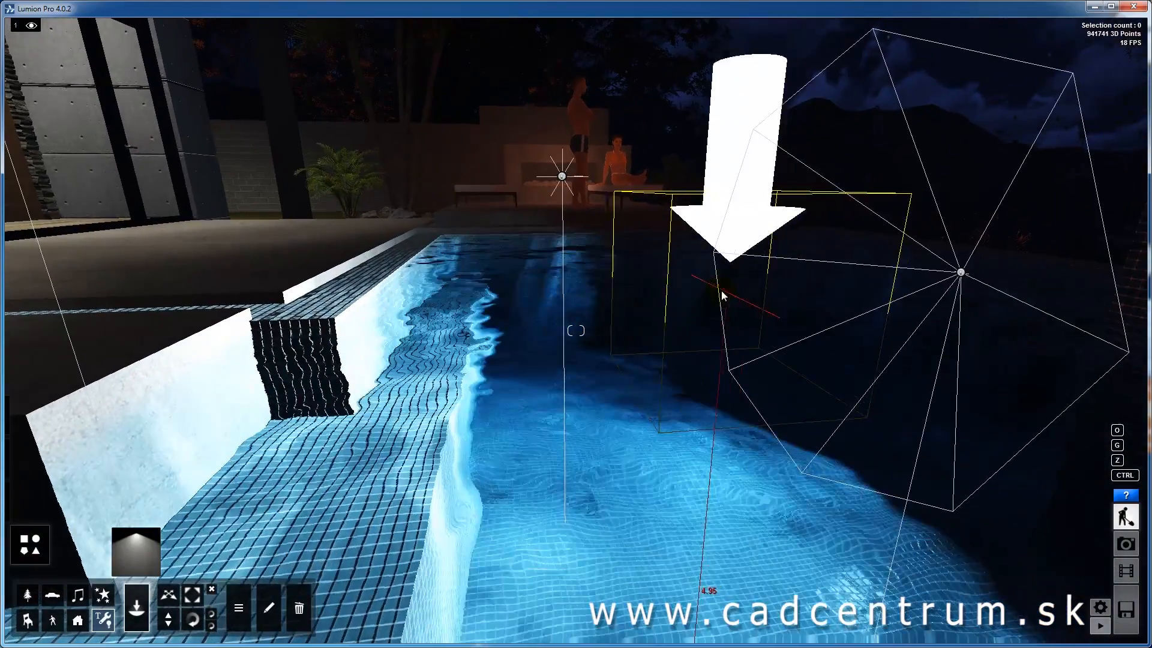
pyautogui.click(758, 359)
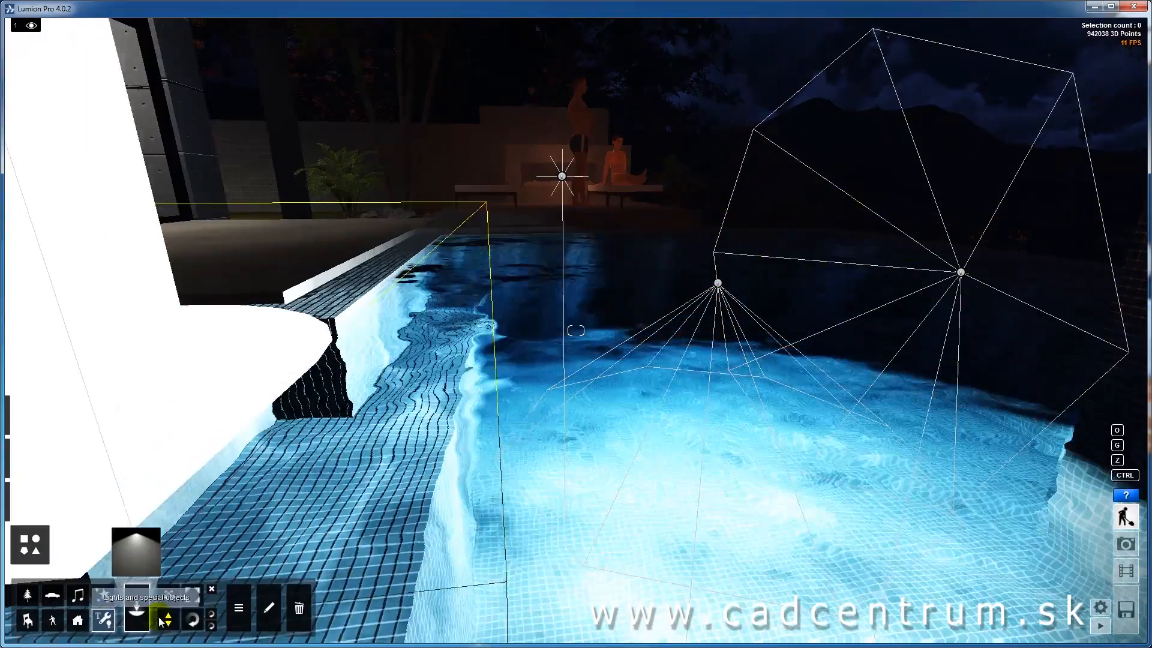
# - Raise the new pool spotlight slightly higher above the water
pyautogui.click(170, 595)
pyautogui.moveTo(719, 283); pyautogui.dragTo(719, 252)
pyautogui.click(173, 623)
# - Choose the clip plane from the utilities library and place it on the terrace between the house and the pool
pyautogui.moveTo(719, 251); pyautogui.dragTo(621, 313, button='right')
pyautogui.press('a')
pyautogui.press('q')
pyautogui.press('d')
pyautogui.press('s')
pyautogui.press('a')
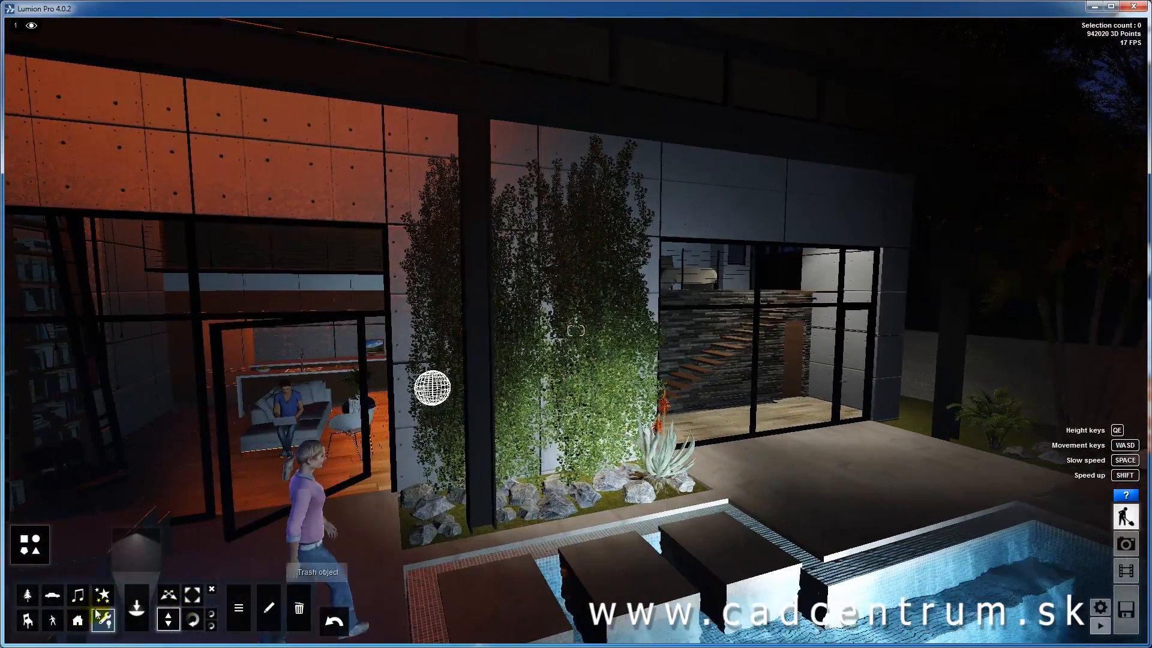
pyautogui.click(142, 567)
pyautogui.click(348, 125)
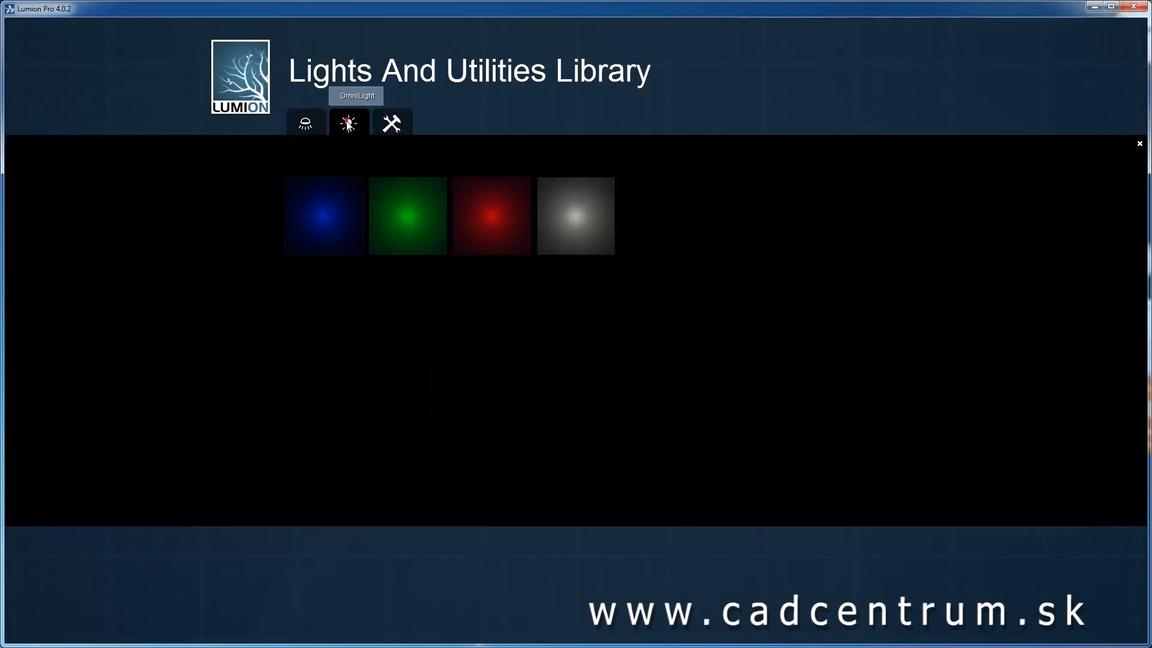
pyautogui.click(393, 125)
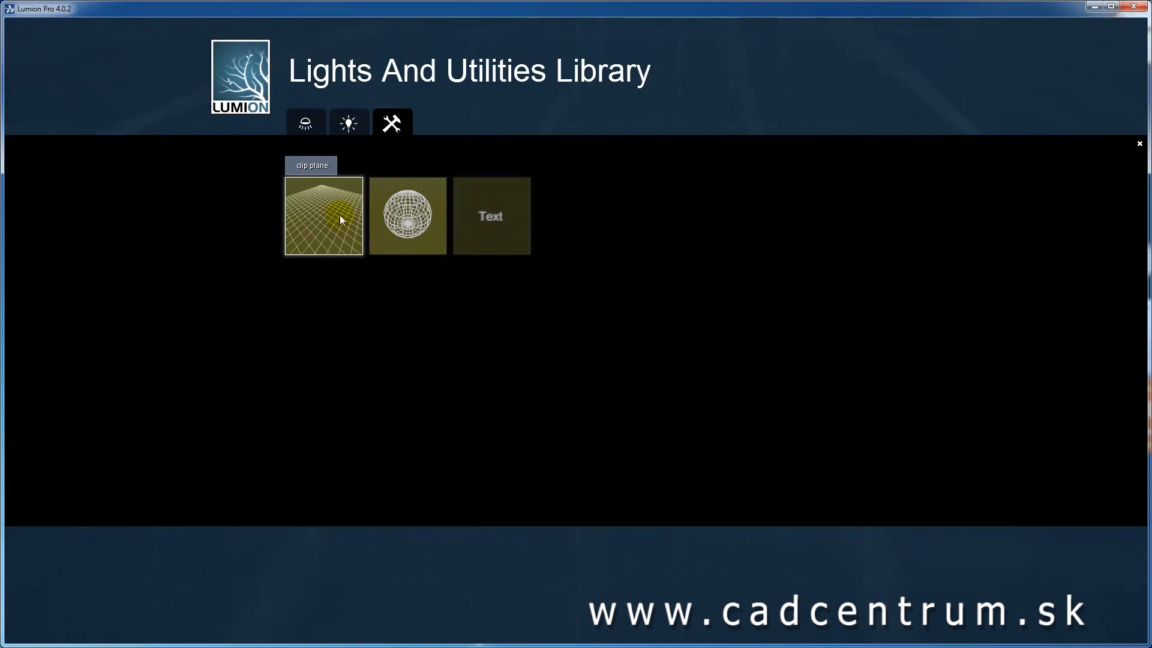
pyautogui.click(322, 213)
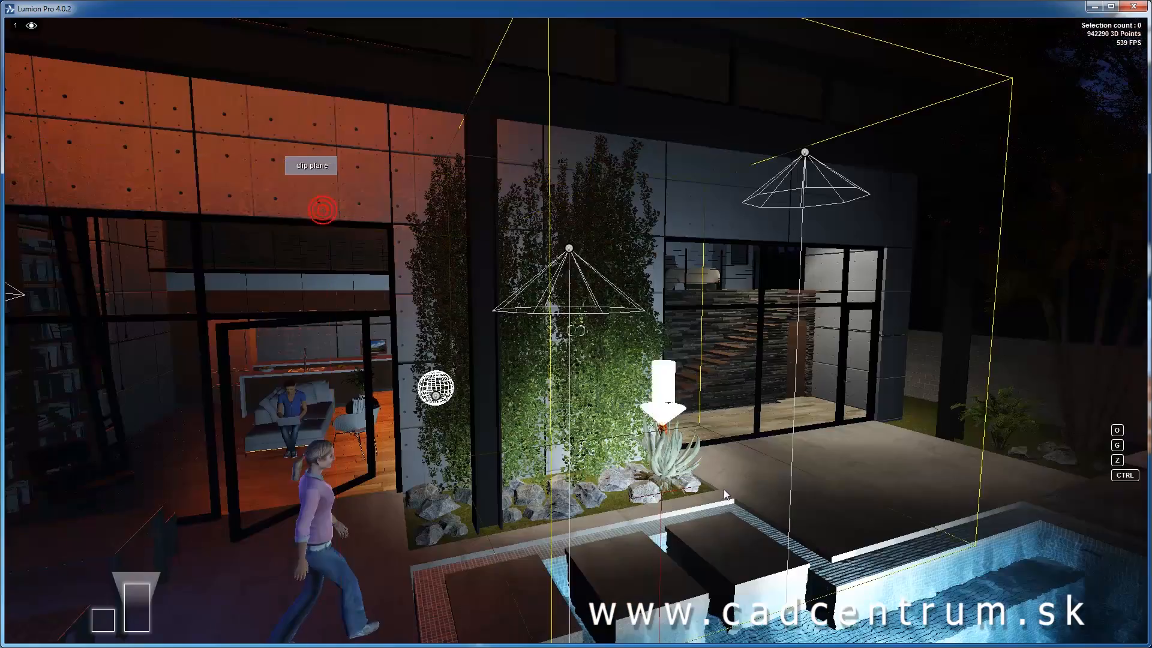
pyautogui.press('s')
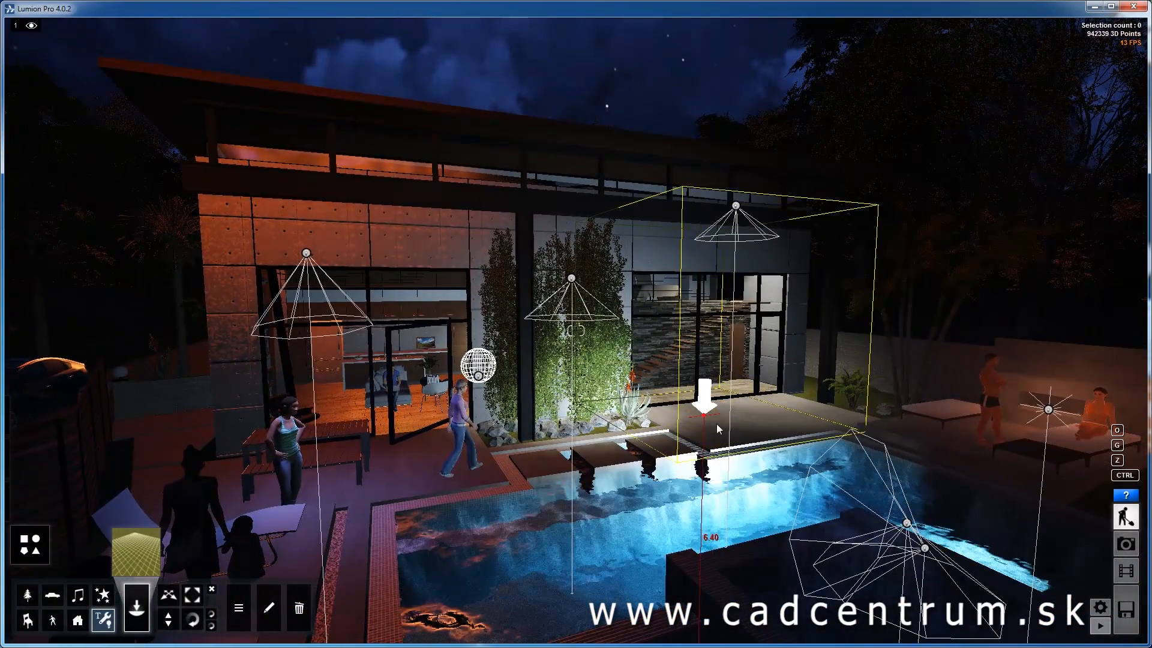
pyautogui.click(716, 424)
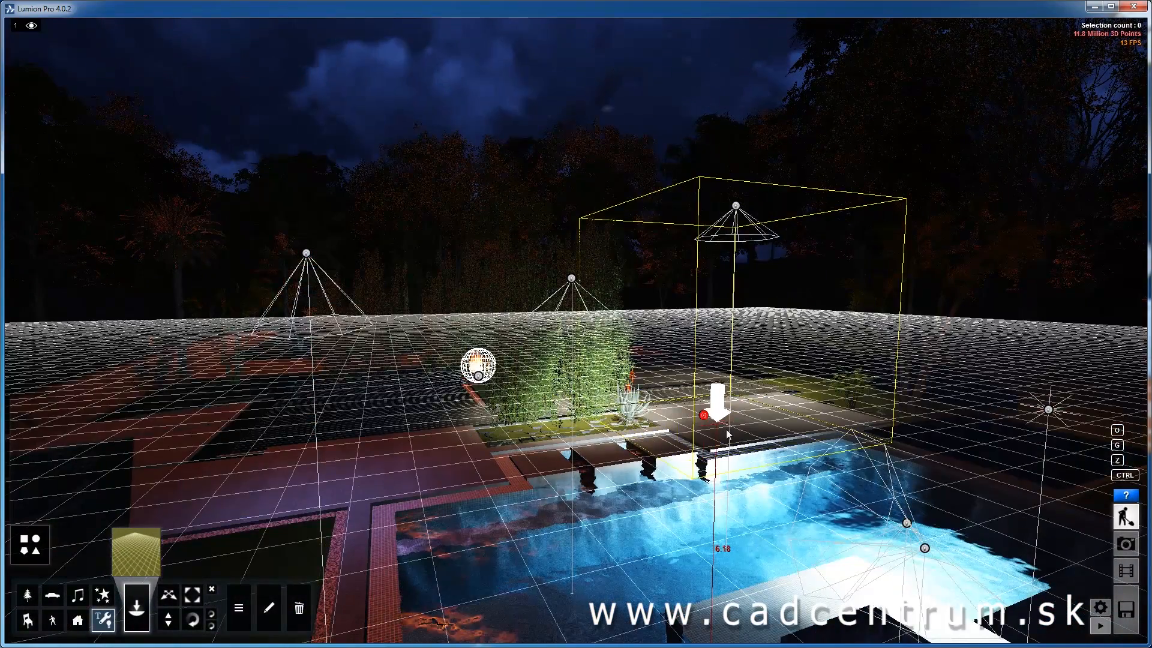
# - Adjust the clip plane's height so it cuts the house walls just above the floor
pyautogui.click(171, 618)
pyautogui.moveTo(704, 415)
pyautogui.mouseDown()
pyautogui.moveTo(708, 252)
pyautogui.moveTo(740, 170)
pyautogui.moveTo(737, 416)
pyautogui.mouseUp()
pyautogui.press('a')
pyautogui.moveTo(737, 416); pyautogui.dragTo(792, 465, button='right')
pyautogui.press('q')
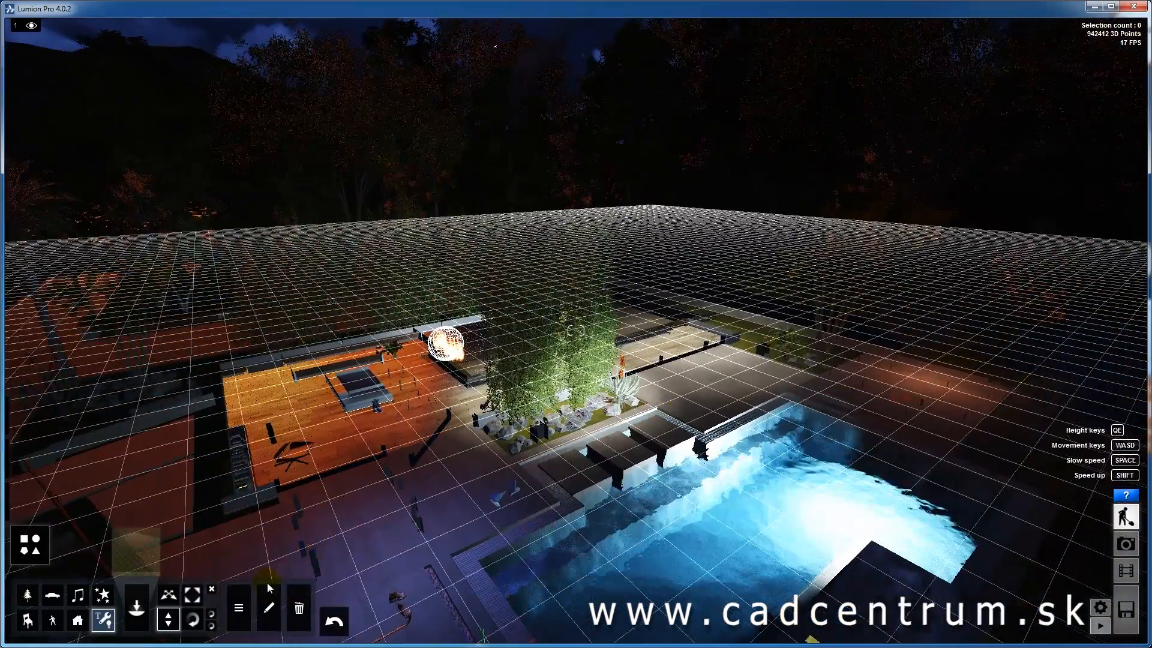
# - Try tilting the clip plane diagonally through the house, and undo the rotation
pyautogui.click(193, 619)
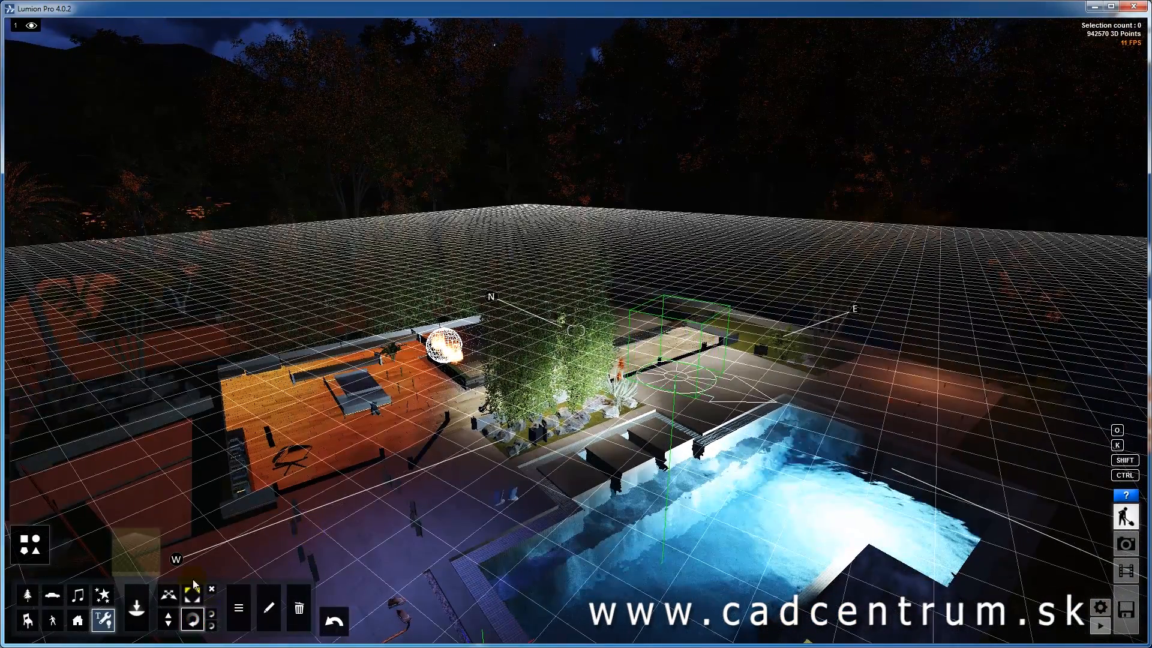
pyautogui.moveTo(690, 380)
pyautogui.mouseDown()
pyautogui.moveTo(703, 379)
pyautogui.moveTo(697, 395)
pyautogui.mouseUp()
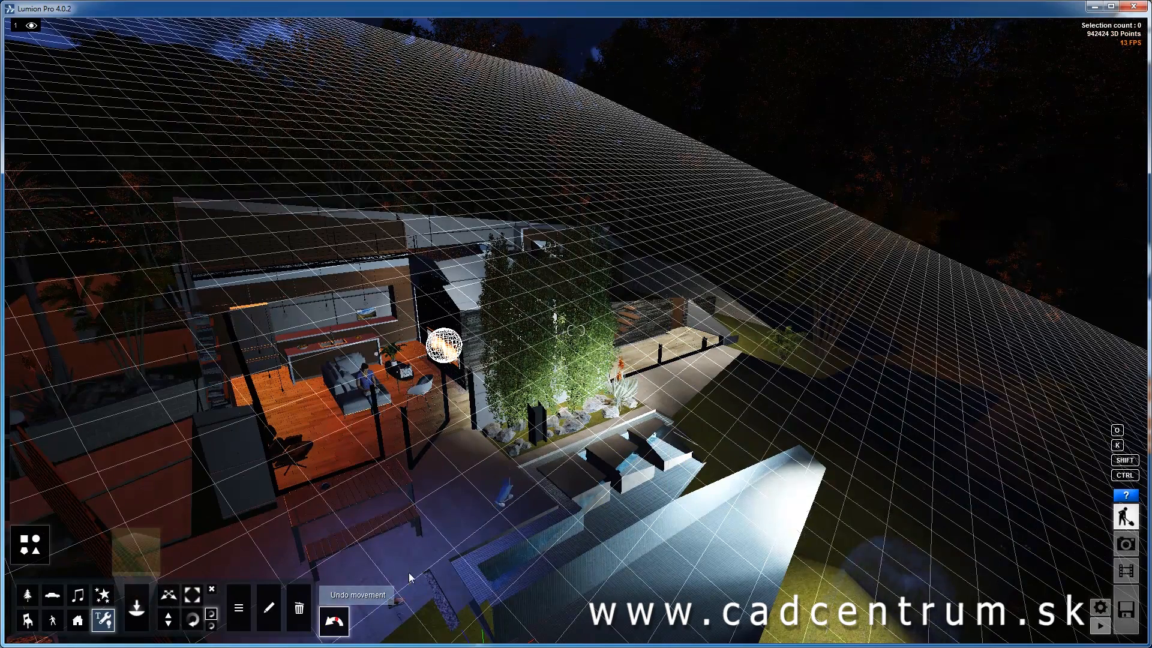
pyautogui.click(334, 621)
# - Raise the sun height in the weather settings to light the scene as daytime
pyautogui.moveTo(27, 454)
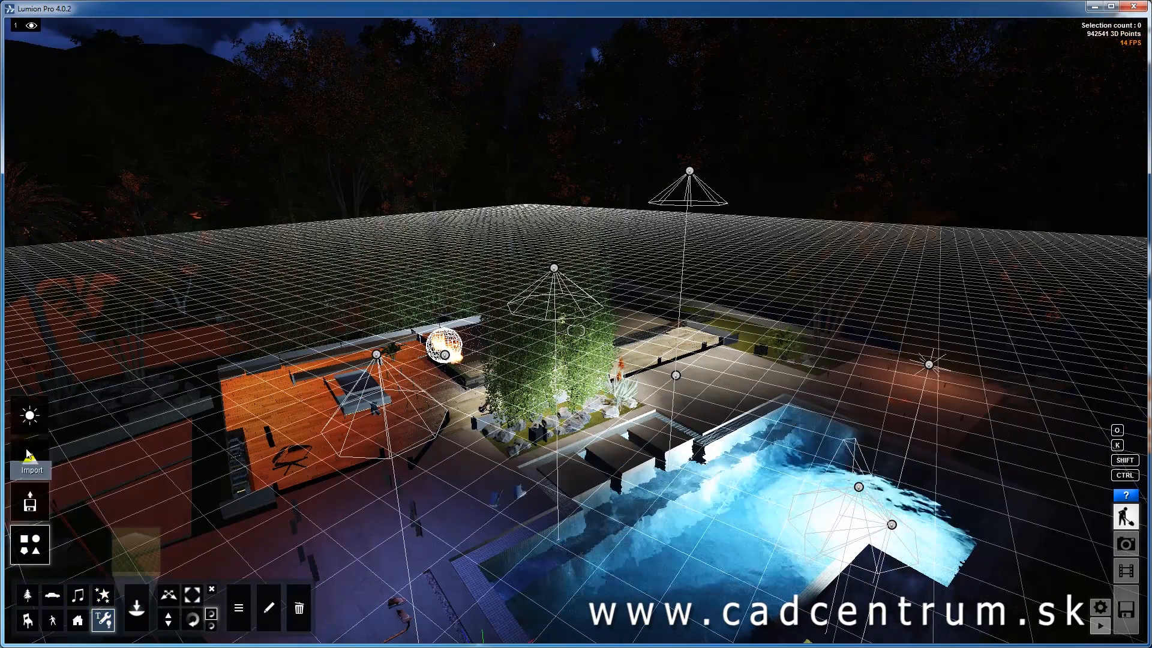
pyautogui.click(29, 415)
pyautogui.click(111, 597)
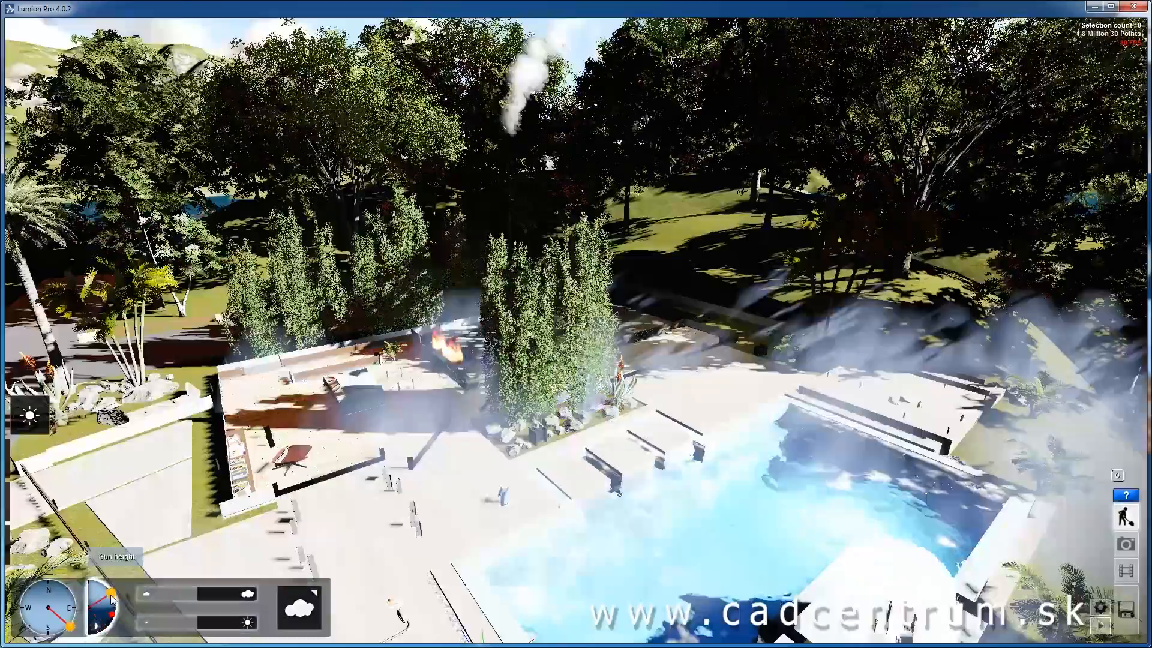
pyautogui.moveTo(111, 597); pyautogui.dragTo(112, 602)
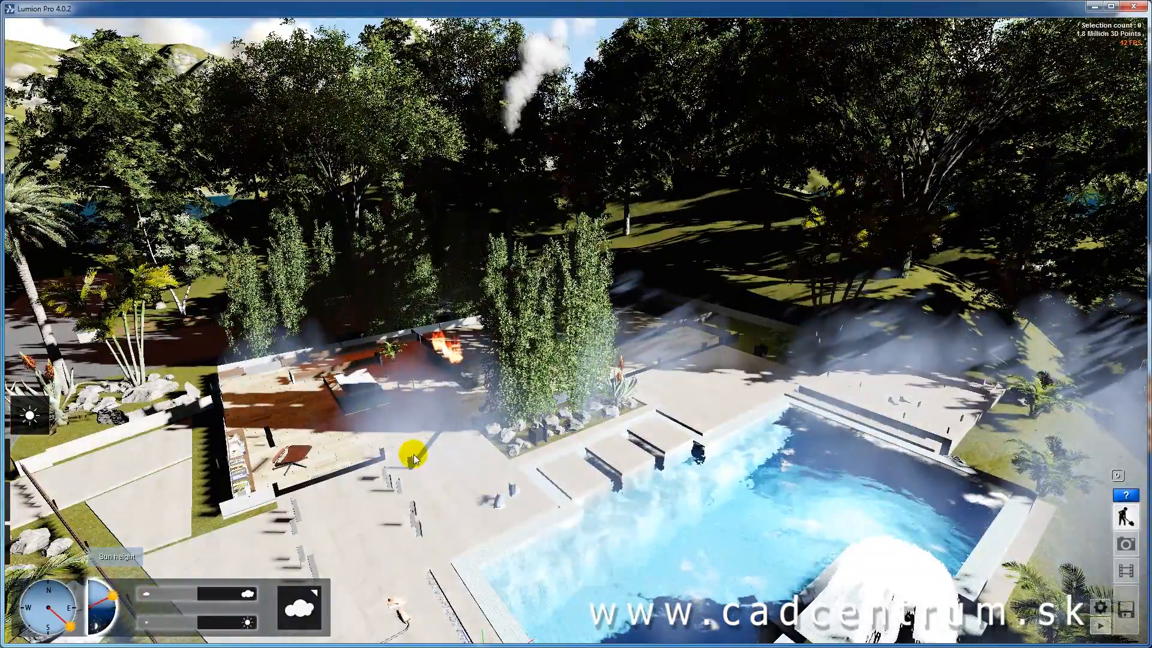
pyautogui.press('s')
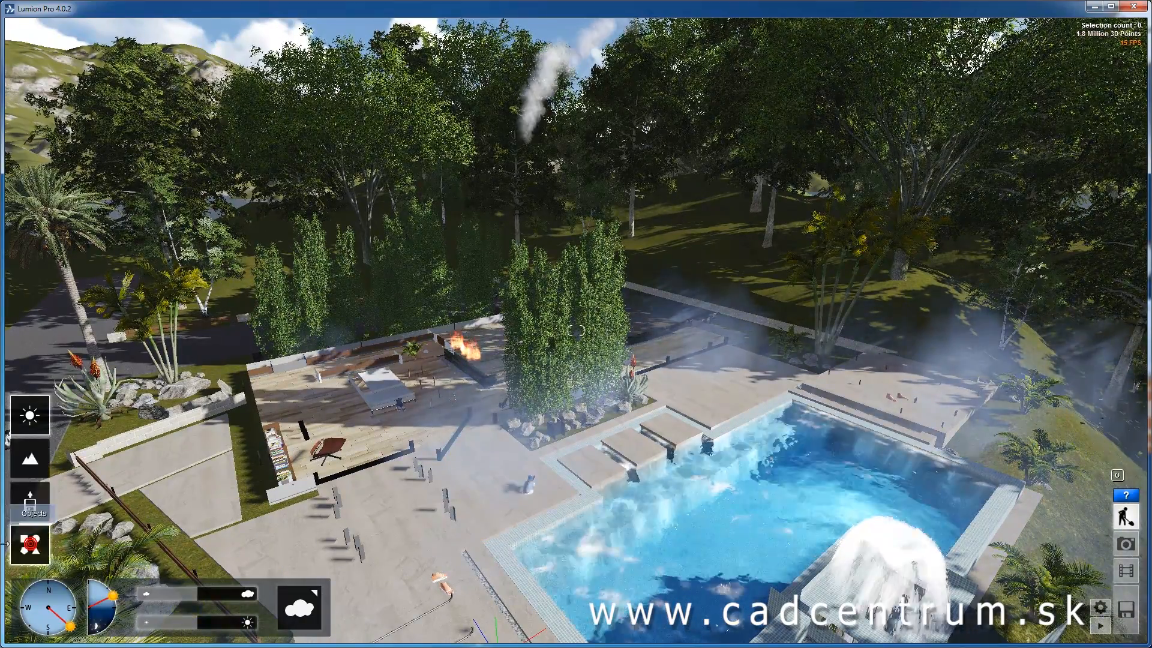
# - Raise the clip plane so it cuts the house at about mid-wall height, exposing the kitchen and living room
pyautogui.click(30, 544)
pyautogui.click(168, 618)
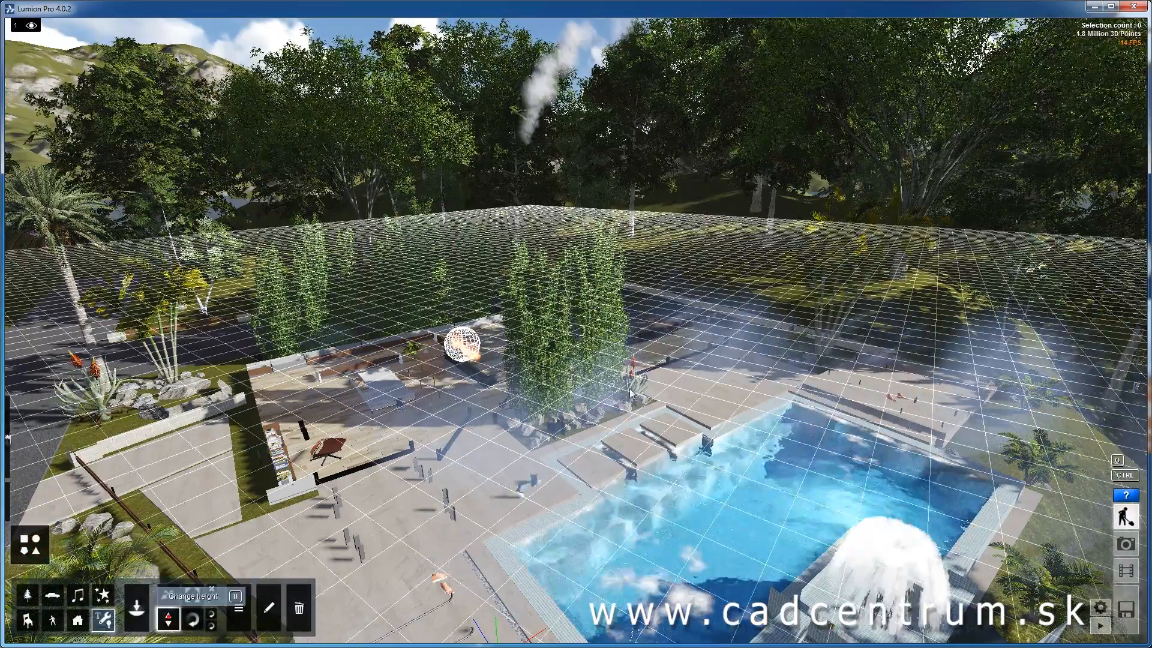
pyautogui.moveTo(682, 355); pyautogui.dragTo(690, 294)
pyautogui.moveTo(748, 337); pyautogui.dragTo(744, 340, button='right')
pyautogui.press('s')
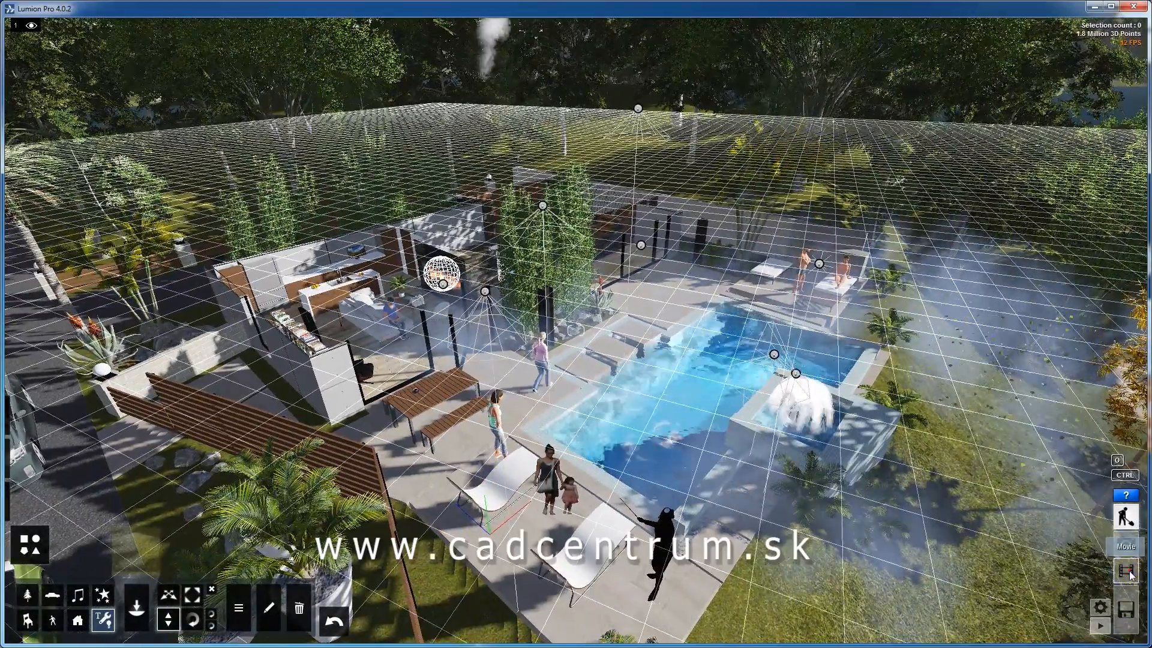
# - Record a new clip in movie slot 10 and capture an aerial camera view over the kitchen, terrace and pool
pyautogui.click(1128, 570)
pyautogui.click(978, 591)
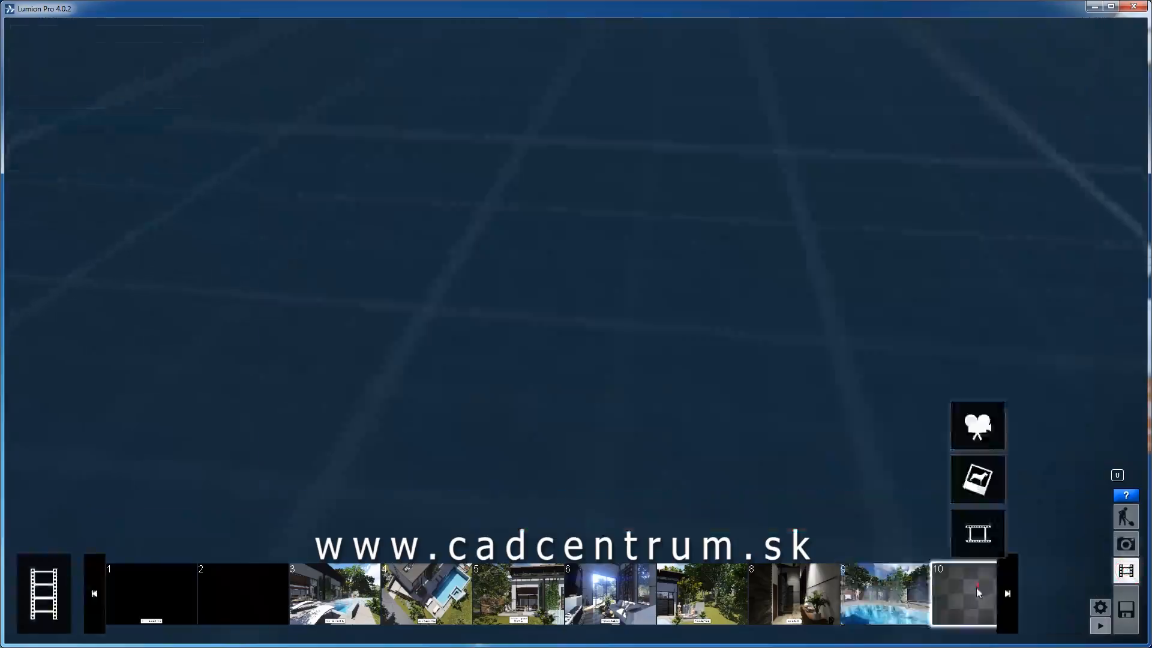
pyautogui.click(978, 420)
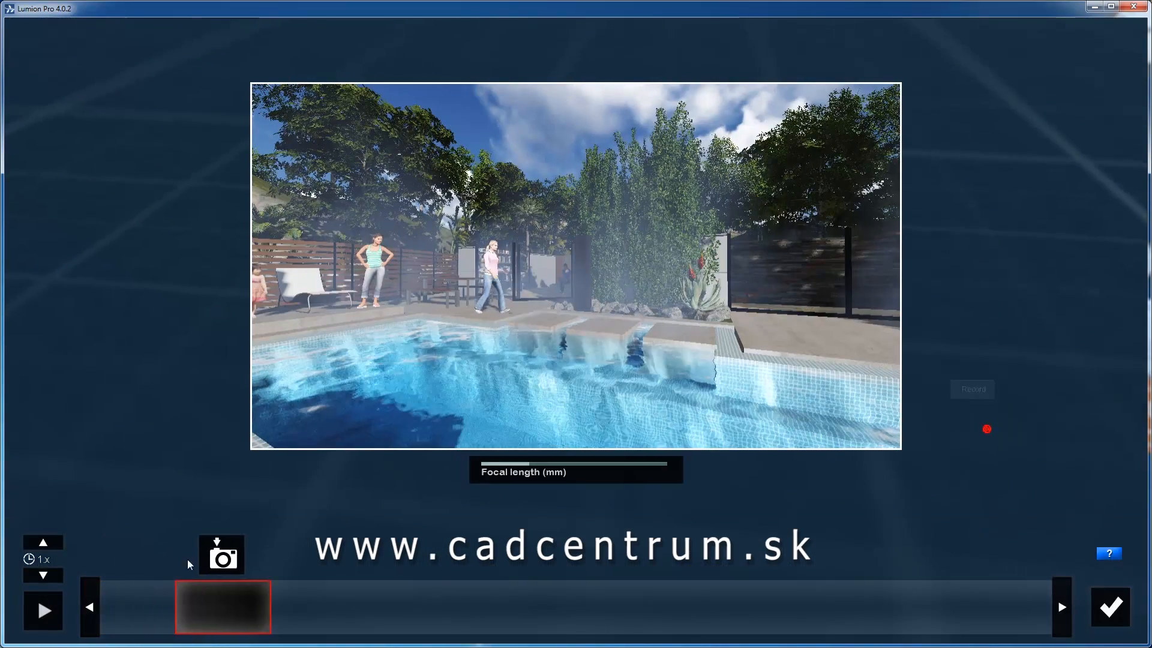
pyautogui.press('a')
pyautogui.moveTo(567, 304); pyautogui.dragTo(635, 337, button='right')
pyautogui.press('q')
pyautogui.press('w')
pyautogui.press('a')
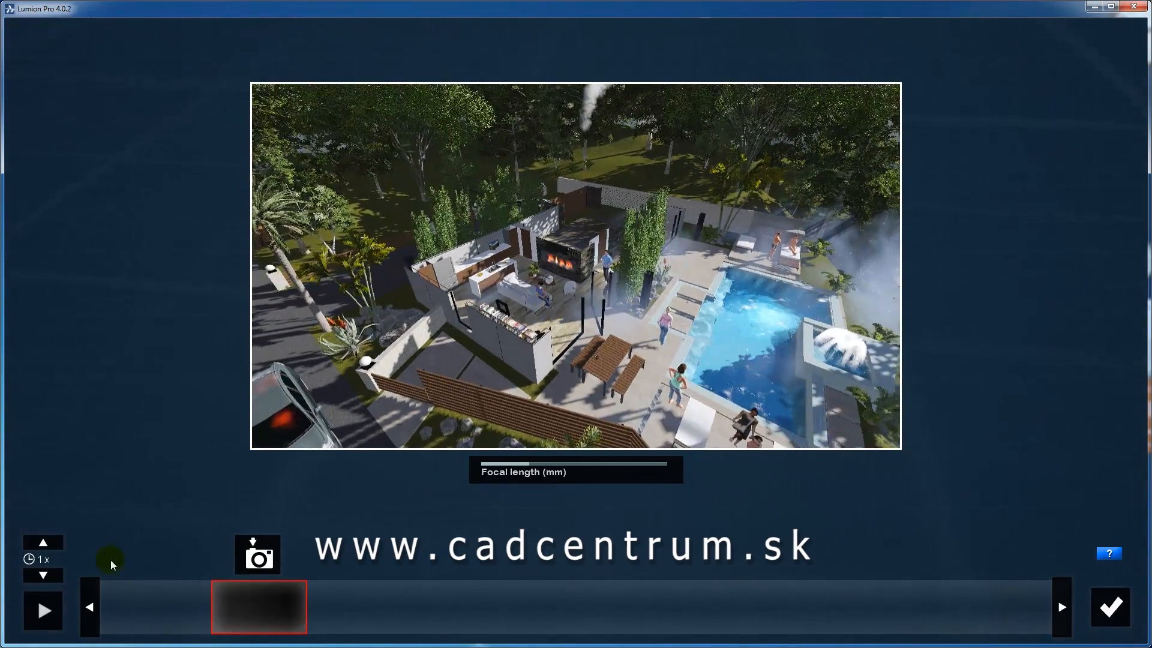
pyautogui.click(255, 555)
# - Capture a final aerial view facing the house from across the pool, save the flythrough and preview its playback
pyautogui.press('a')
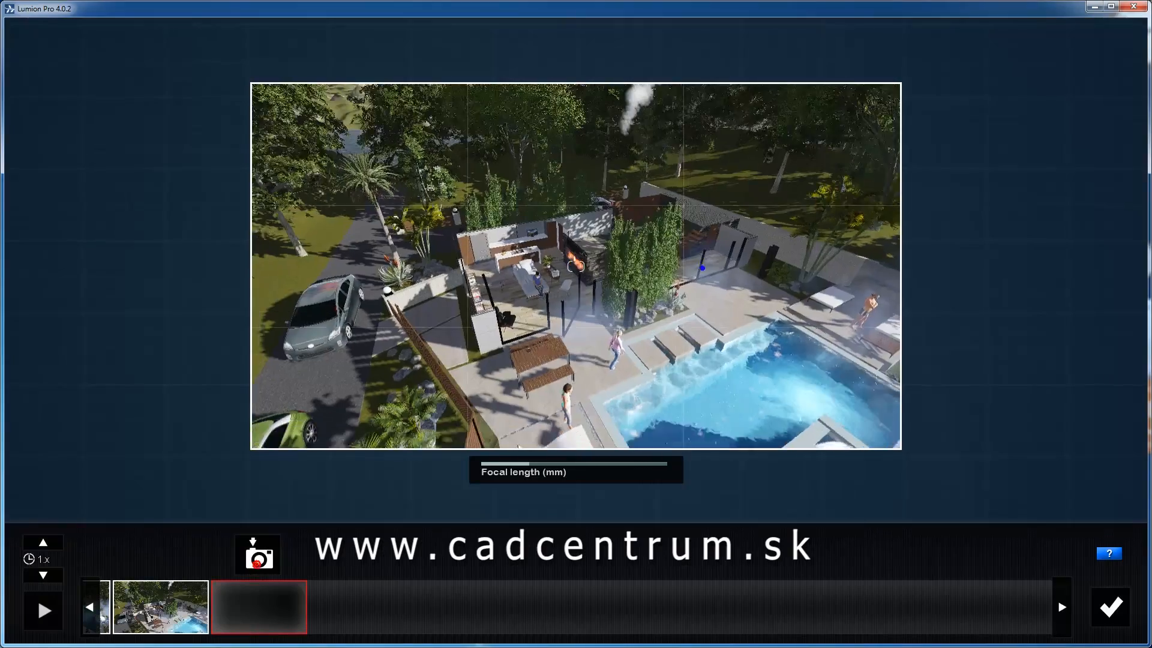
pyautogui.press('w')
pyautogui.press('s')
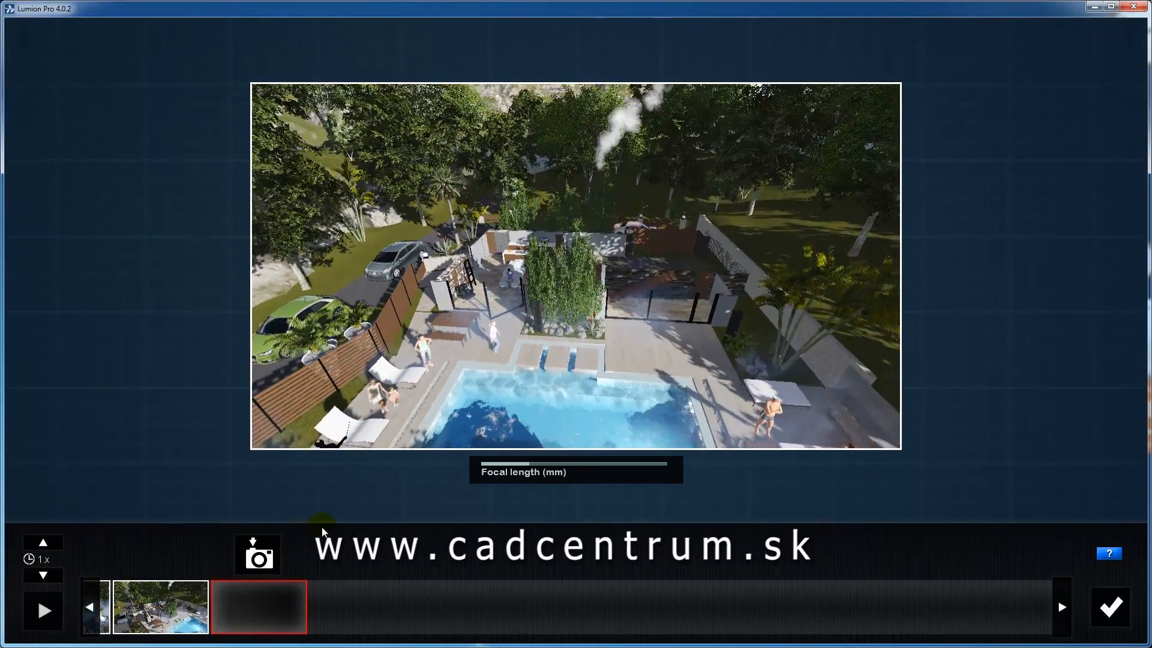
pyautogui.click(257, 555)
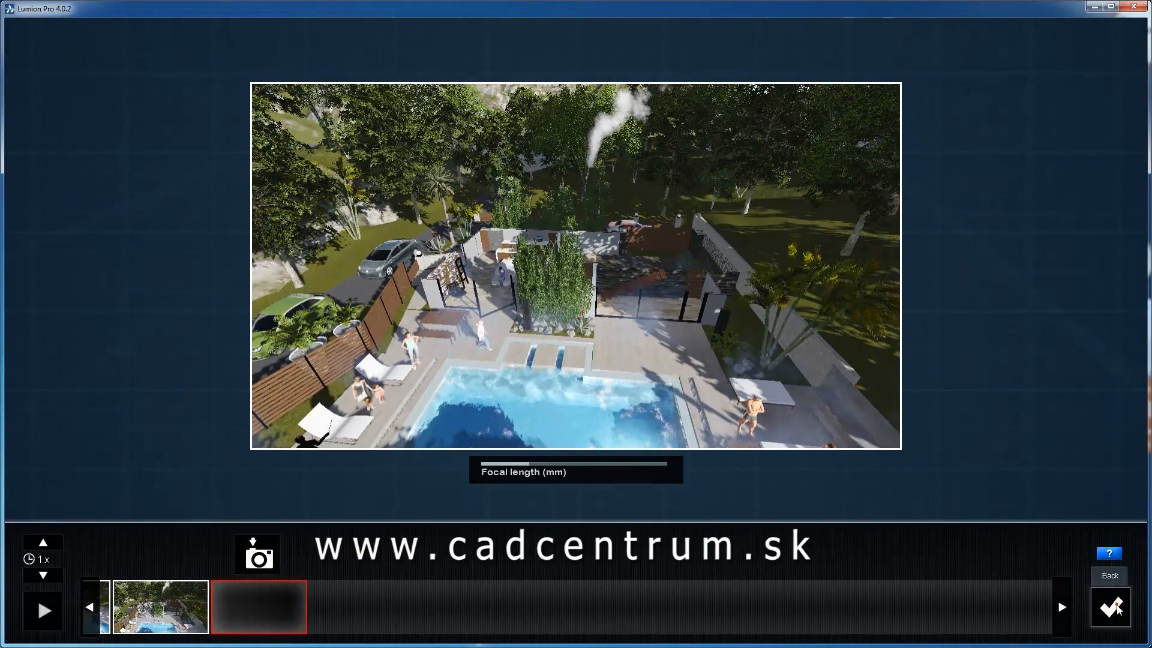
pyautogui.click(1113, 607)
pyautogui.click(43, 526)
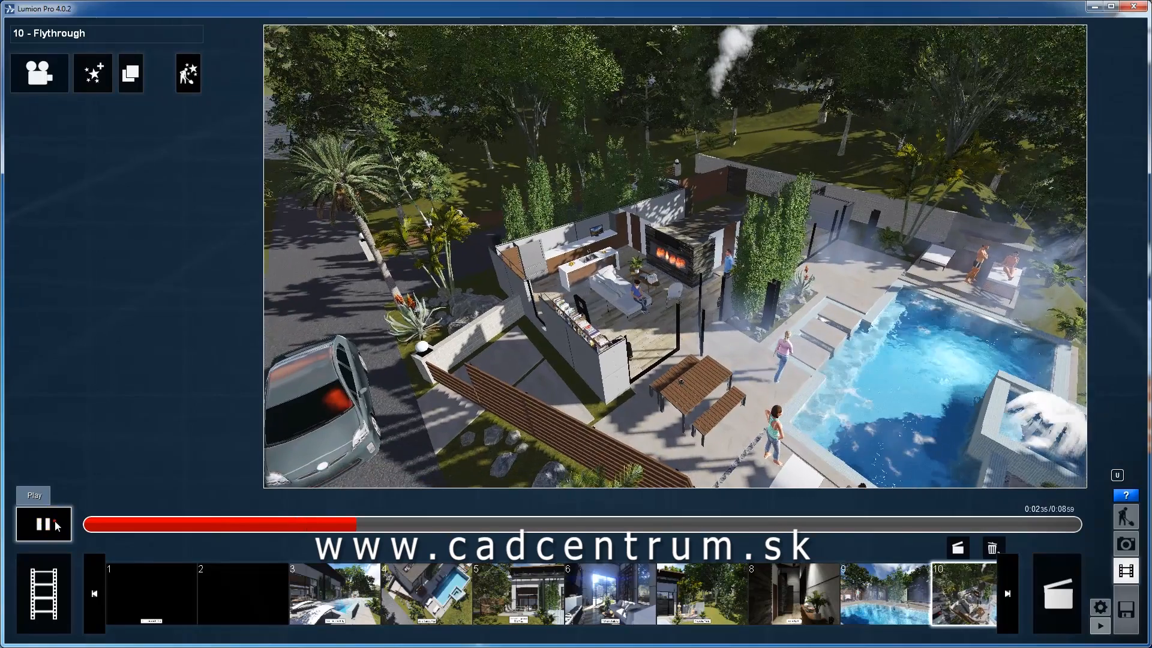
pyautogui.click(54, 526)
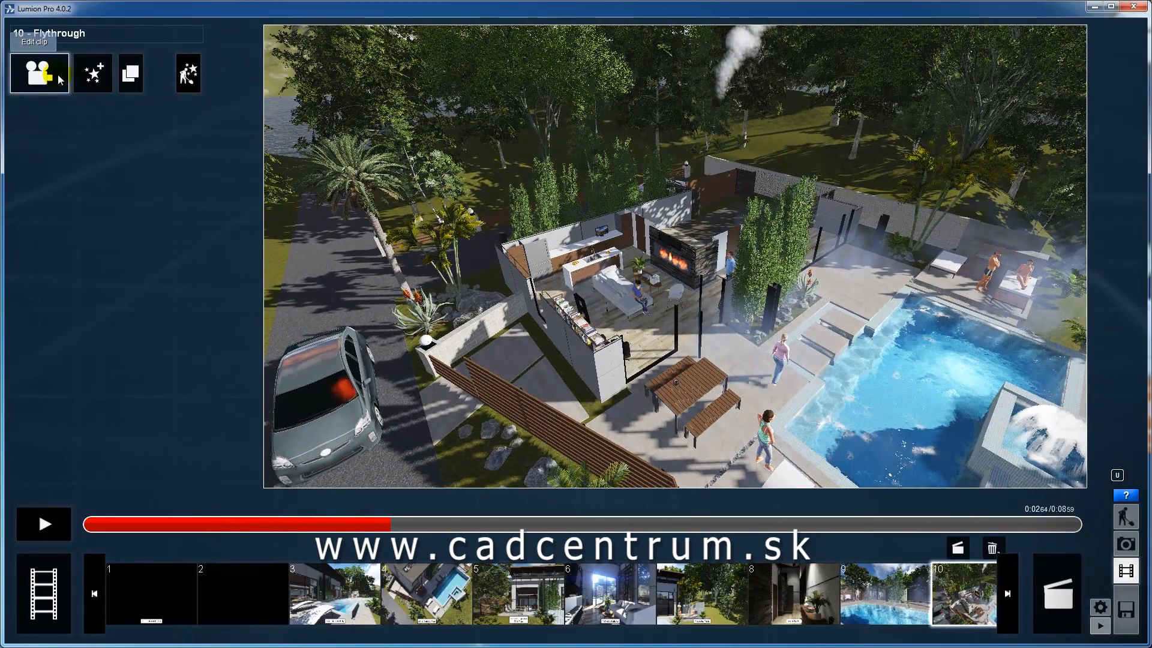
# - Add a movement effect to the flythrough that lifts the clip plane from near floor level at the start to above the roof at the end
pyautogui.click(105, 75)
pyautogui.click(513, 210)
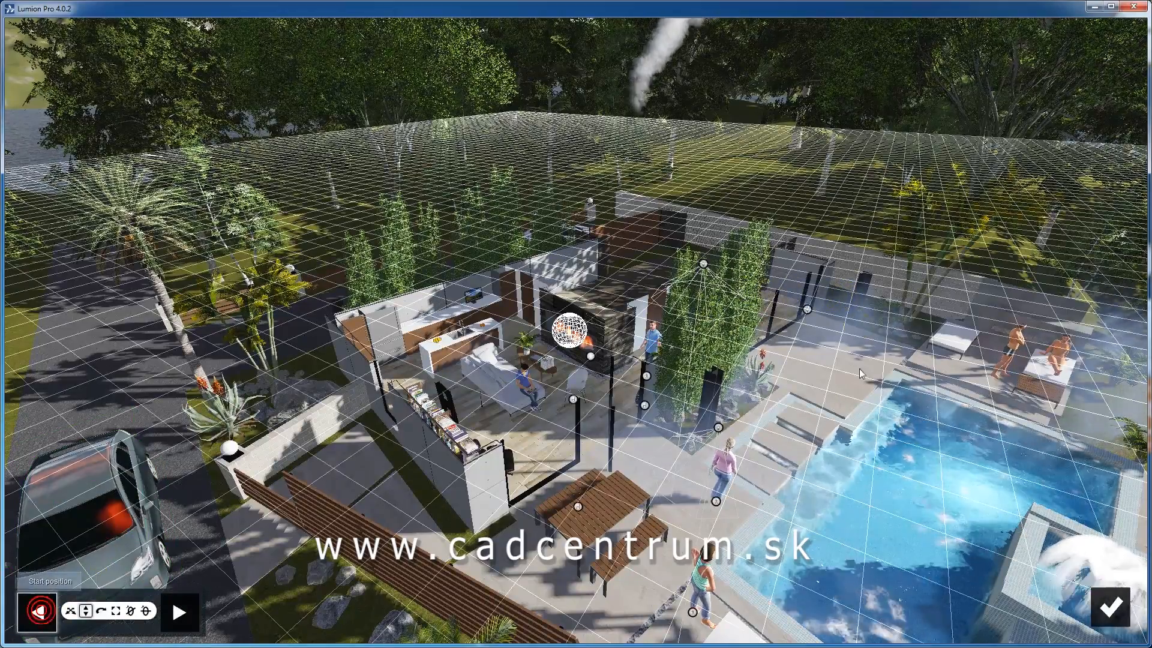
pyautogui.moveTo(806, 324); pyautogui.dragTo(776, 376)
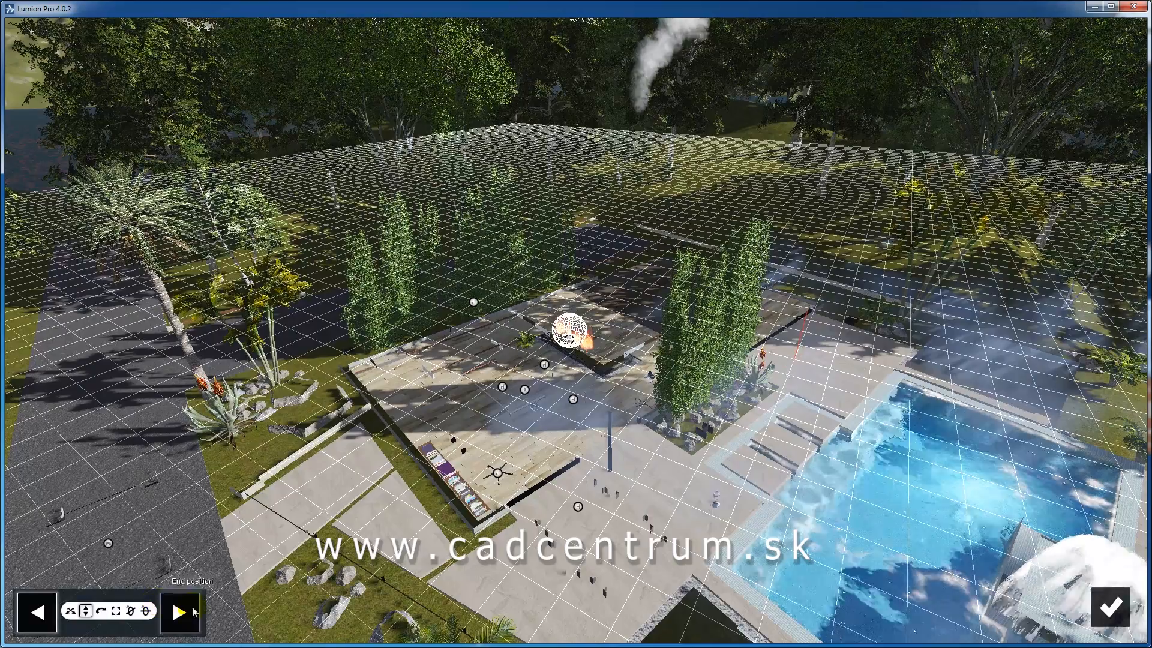
pyautogui.click(193, 612)
pyautogui.moveTo(808, 312); pyautogui.dragTo(751, 9)
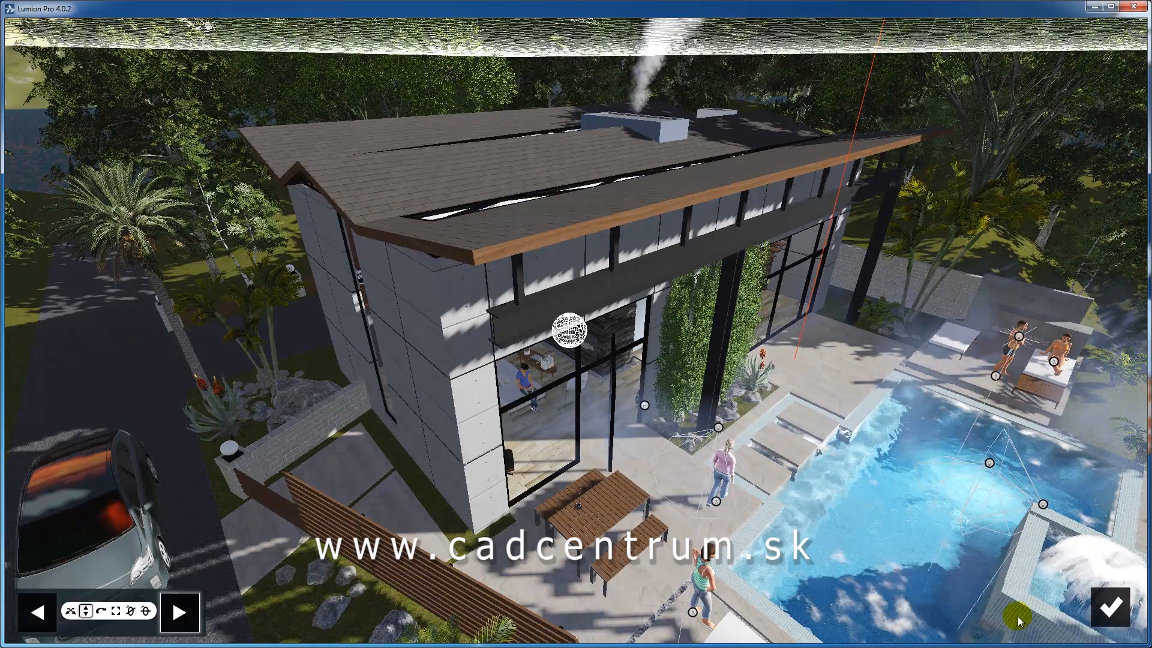
# - Confirm the clip plane's movement effect and play back the flythrough from its beginning
pyautogui.click(1113, 613)
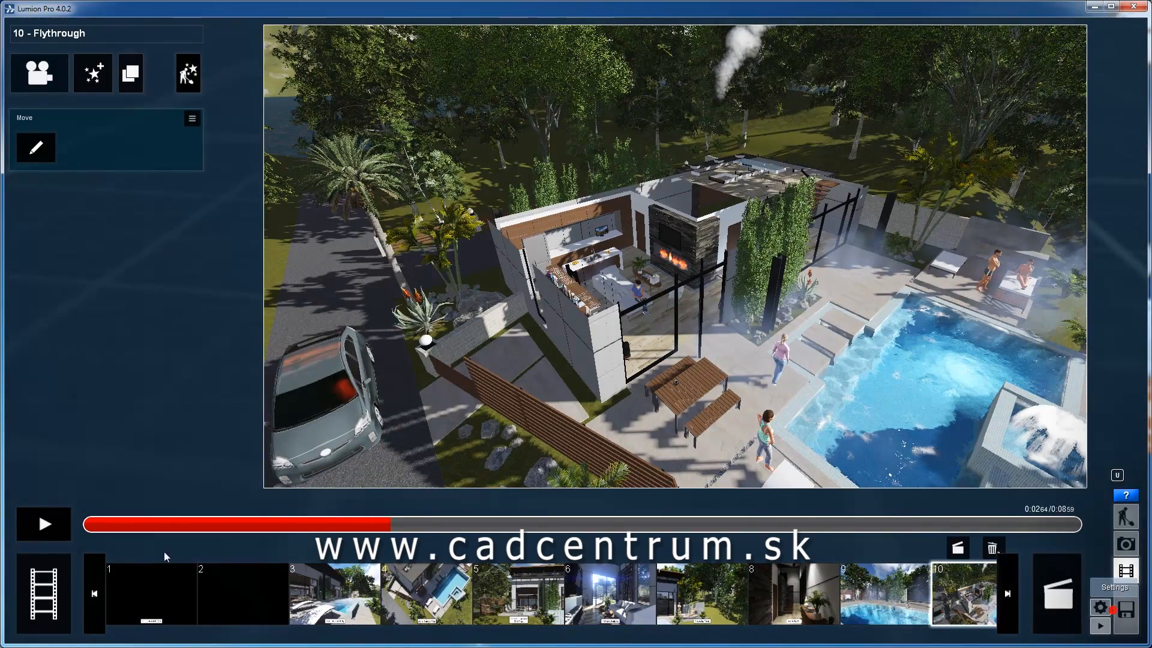
pyautogui.click(90, 526)
pyautogui.click(47, 526)
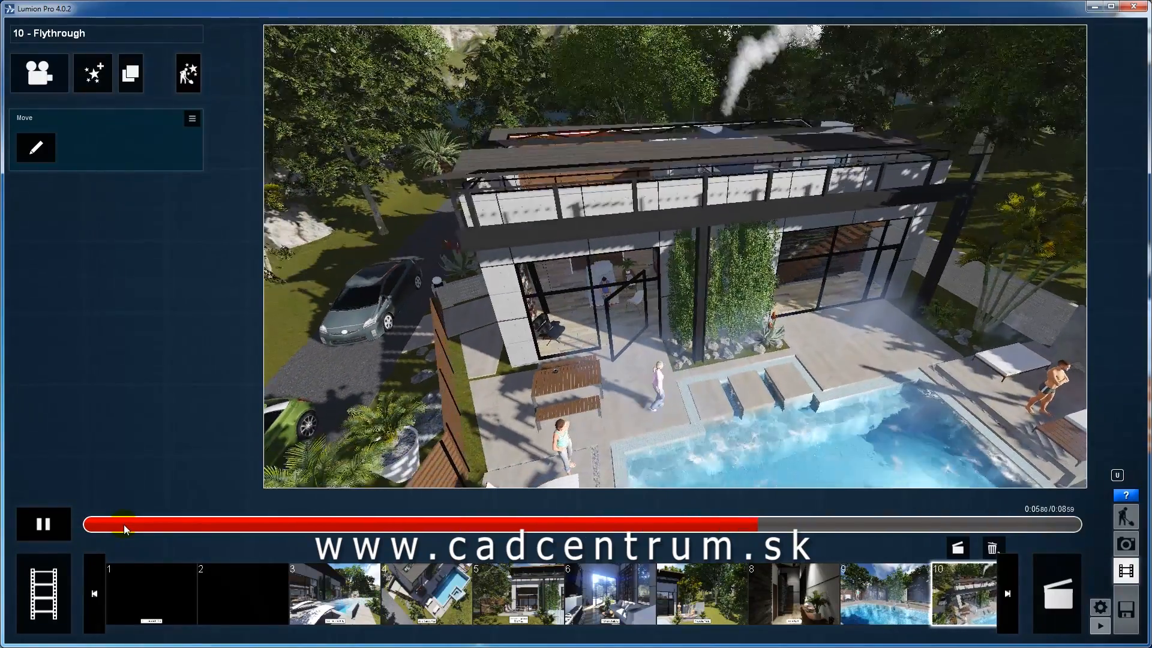
pyautogui.click(48, 527)
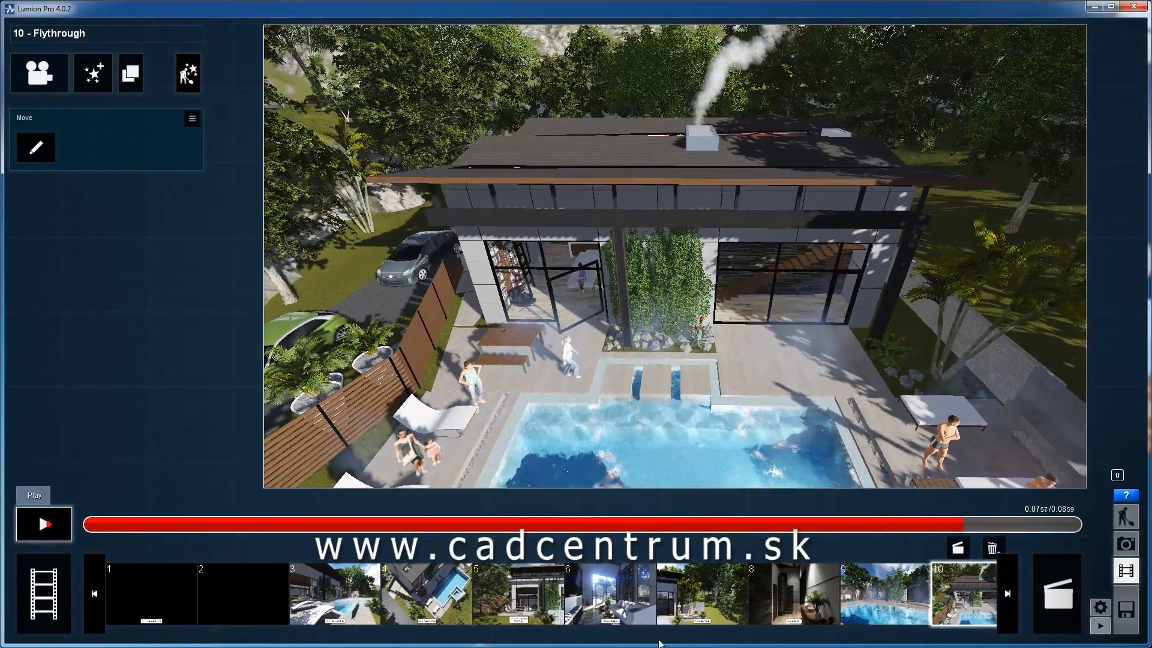
# - Switch to photo mode and store a terrace-level view past the sun loungers towards the house and pool in photo slot 6
pyautogui.click(1127, 516)
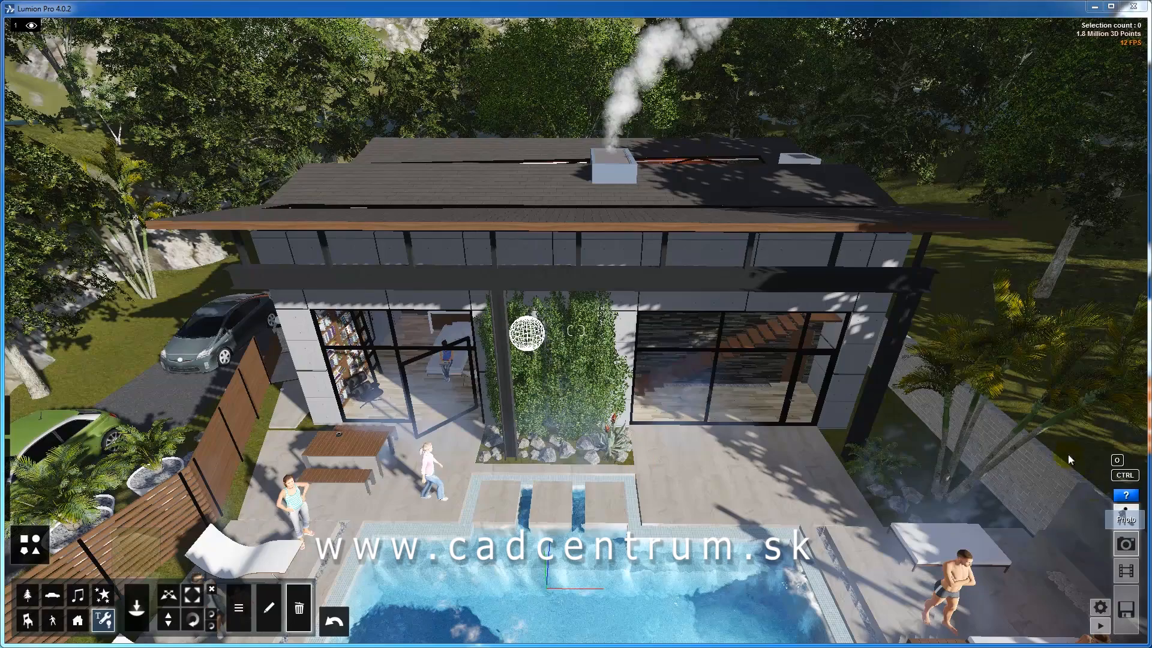
pyautogui.click(1128, 544)
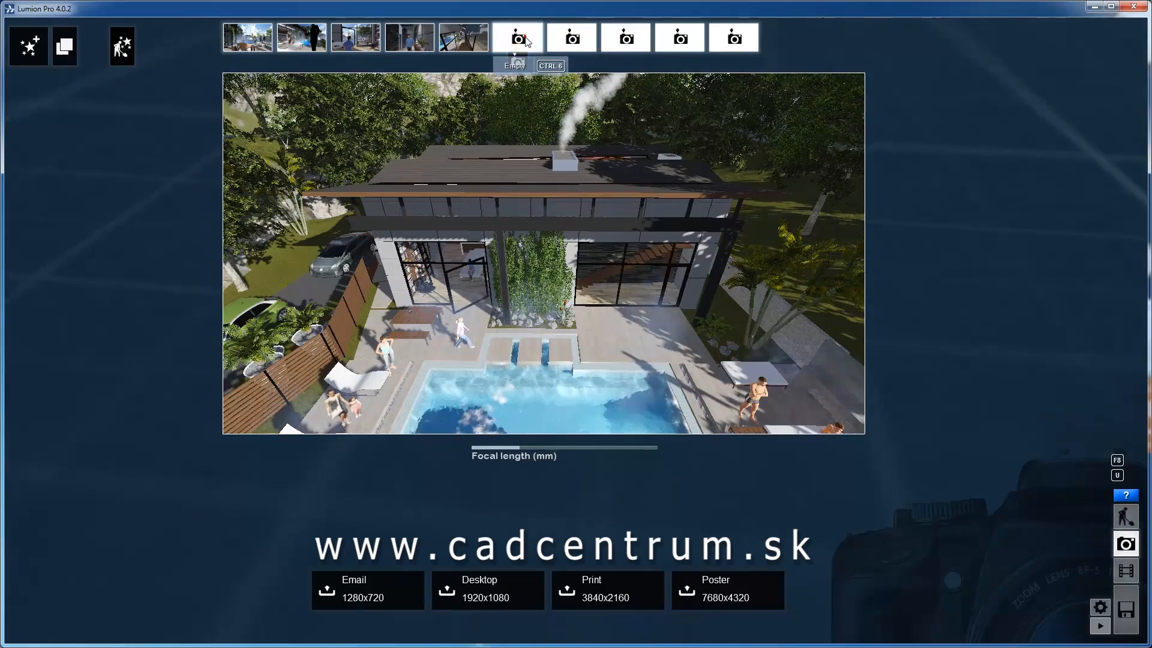
pyautogui.moveTo(609, 239)
pyautogui.mouseDown(button='right')
pyautogui.moveTo(606, 300)
pyautogui.moveTo(603, 255)
pyautogui.moveTo(679, 249)
pyautogui.moveTo(613, 232)
pyautogui.mouseUp(button='right')
pyautogui.press('e')
pyautogui.press('e')
pyautogui.press('w')
pyautogui.press('a')
pyautogui.press('s')
pyautogui.press('w')
pyautogui.press('e')
pyautogui.moveTo(516, 49)
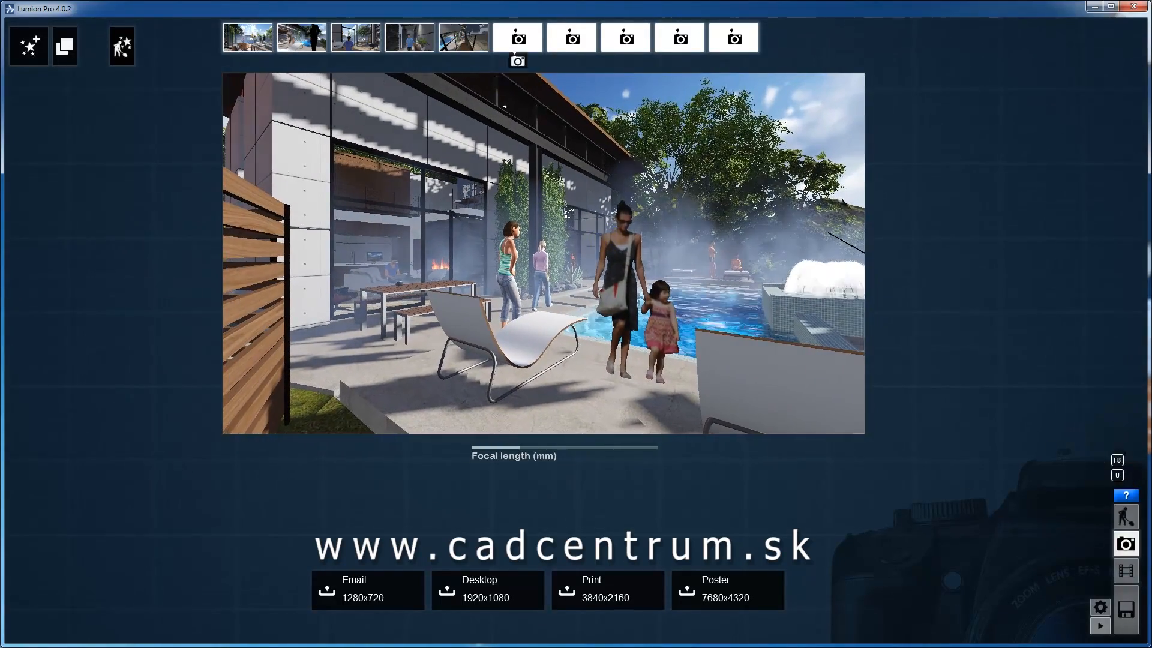
pyautogui.click(518, 62)
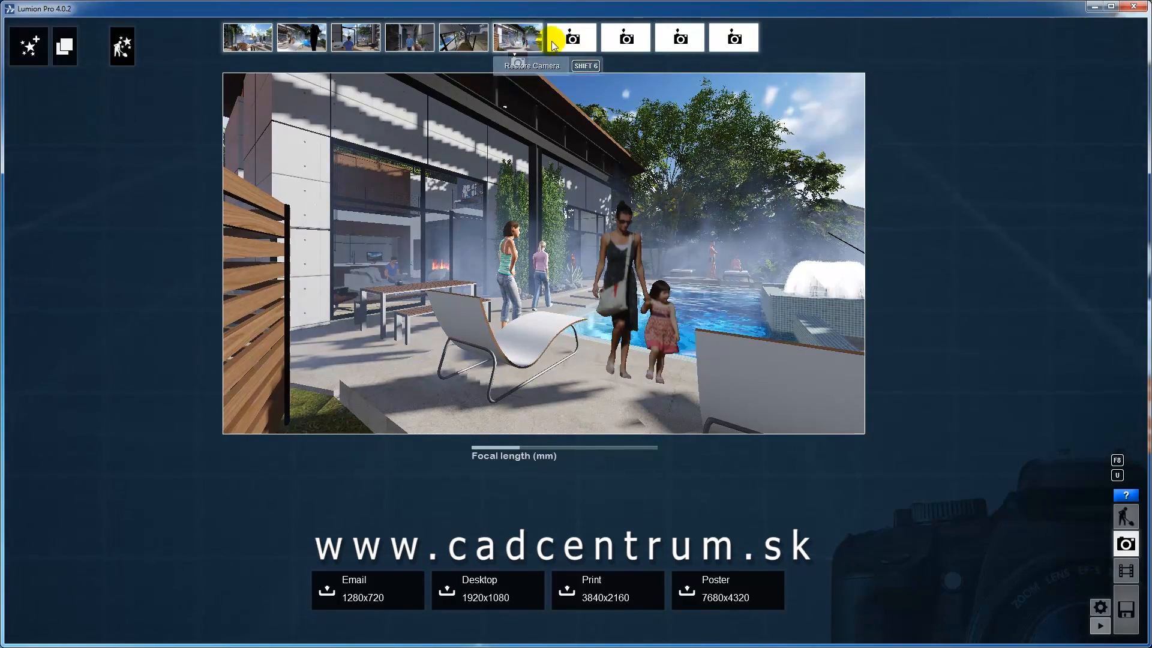
# - Frame the house across the pool with a shorter focal length and store the view in photo slot 7
pyautogui.press('w')
pyautogui.press('d')
pyautogui.moveTo(600, 252); pyautogui.dragTo(561, 245, button='right')
pyautogui.press('s')
pyautogui.moveTo(520, 453); pyautogui.dragTo(495, 448)
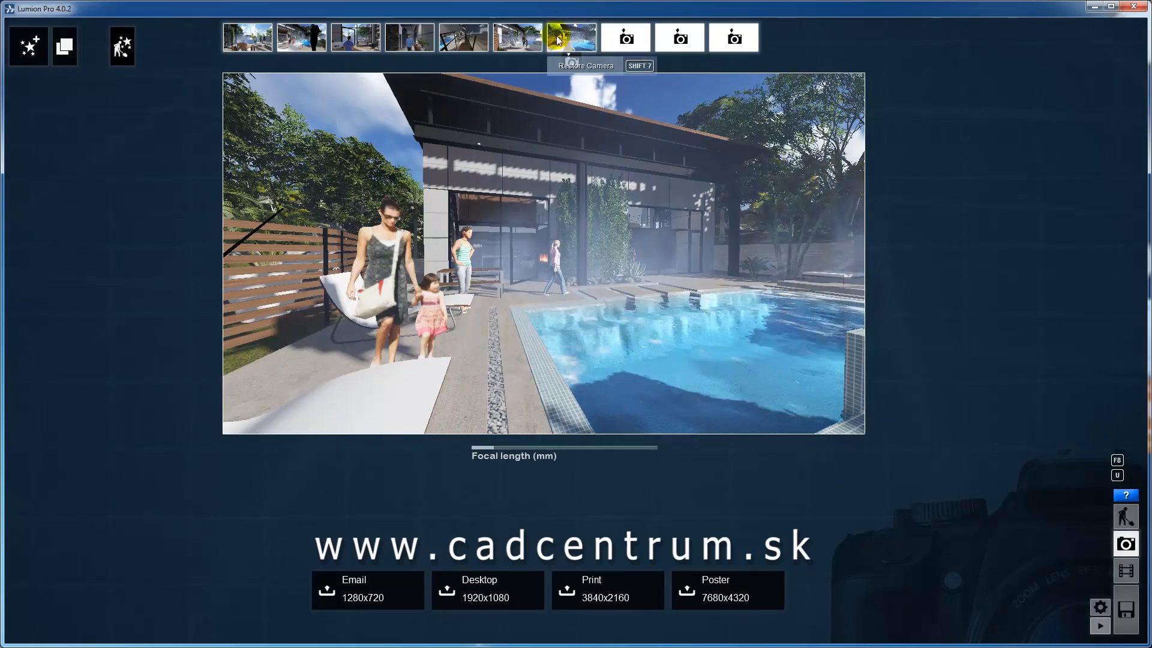
# - Review the stored photo views in slots 1 to 7 by restoring them one after another
pyautogui.click(578, 39)
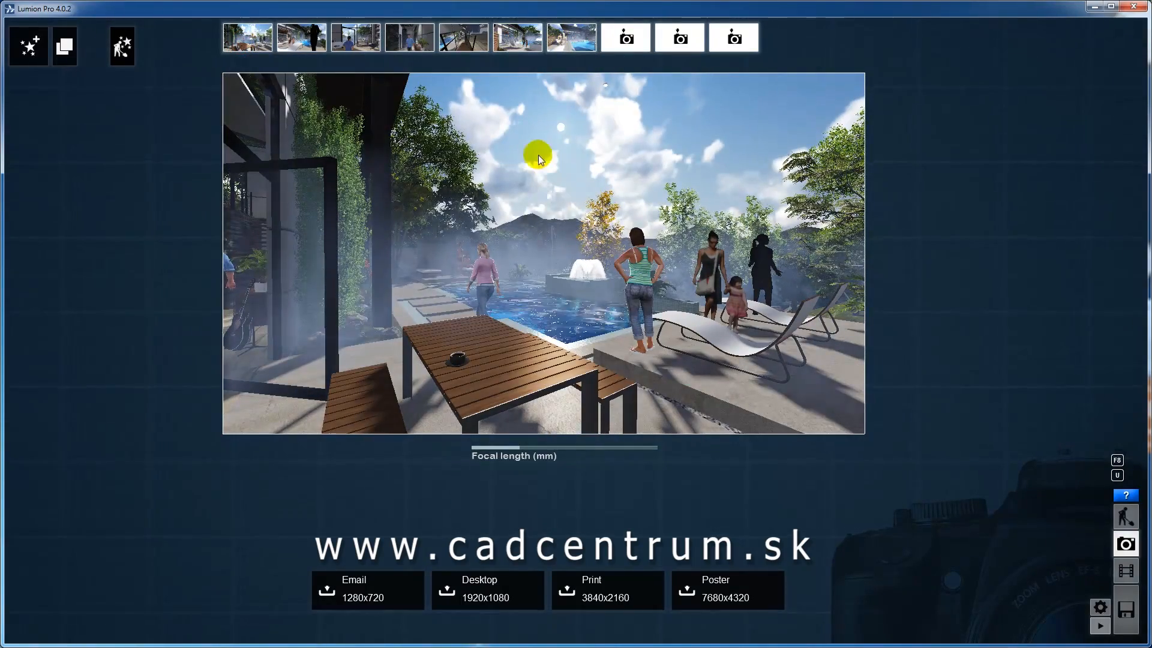
pyautogui.click(313, 37)
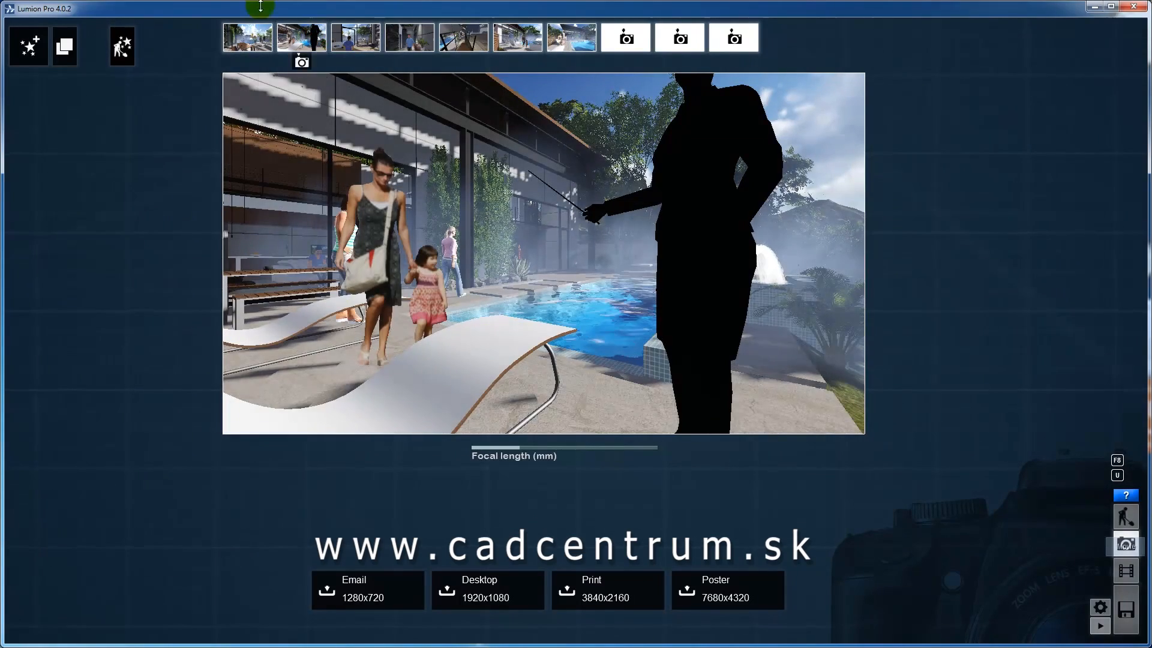
pyautogui.click(340, 42)
pyautogui.click(407, 38)
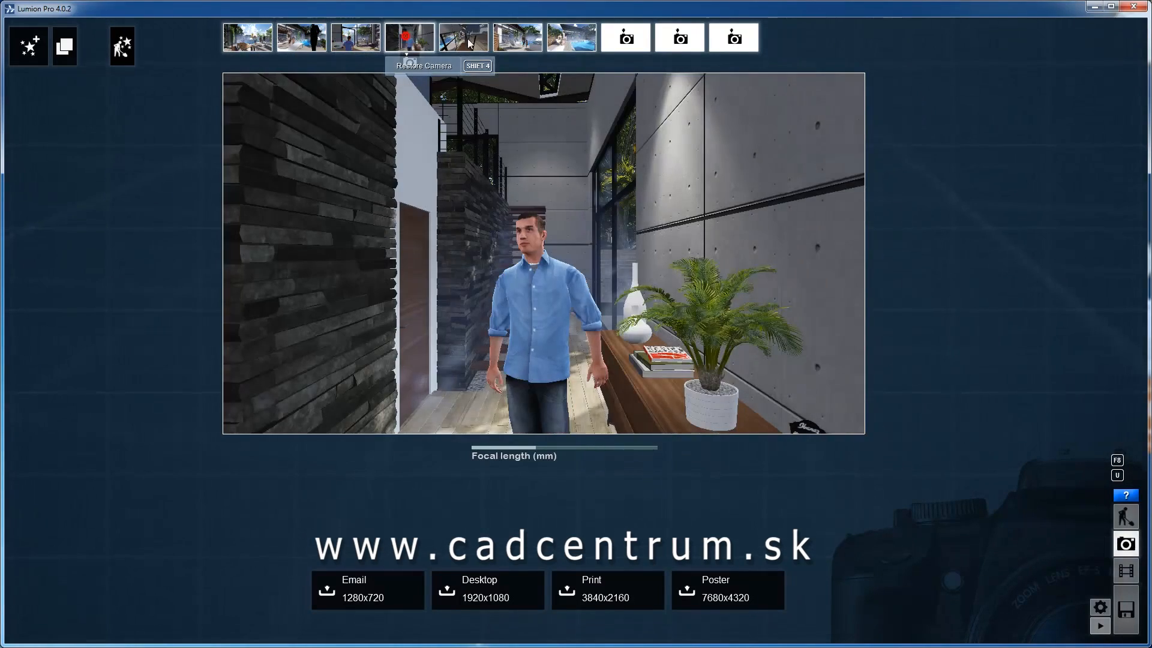
pyautogui.click(458, 39)
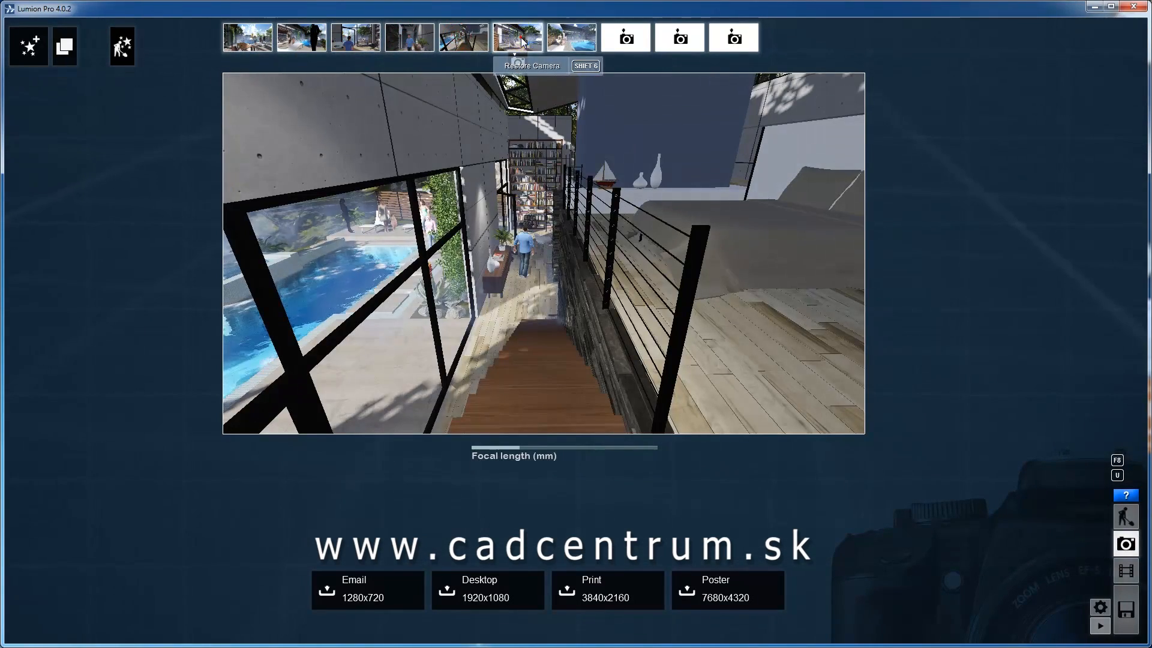
pyautogui.click(521, 40)
pyautogui.click(585, 41)
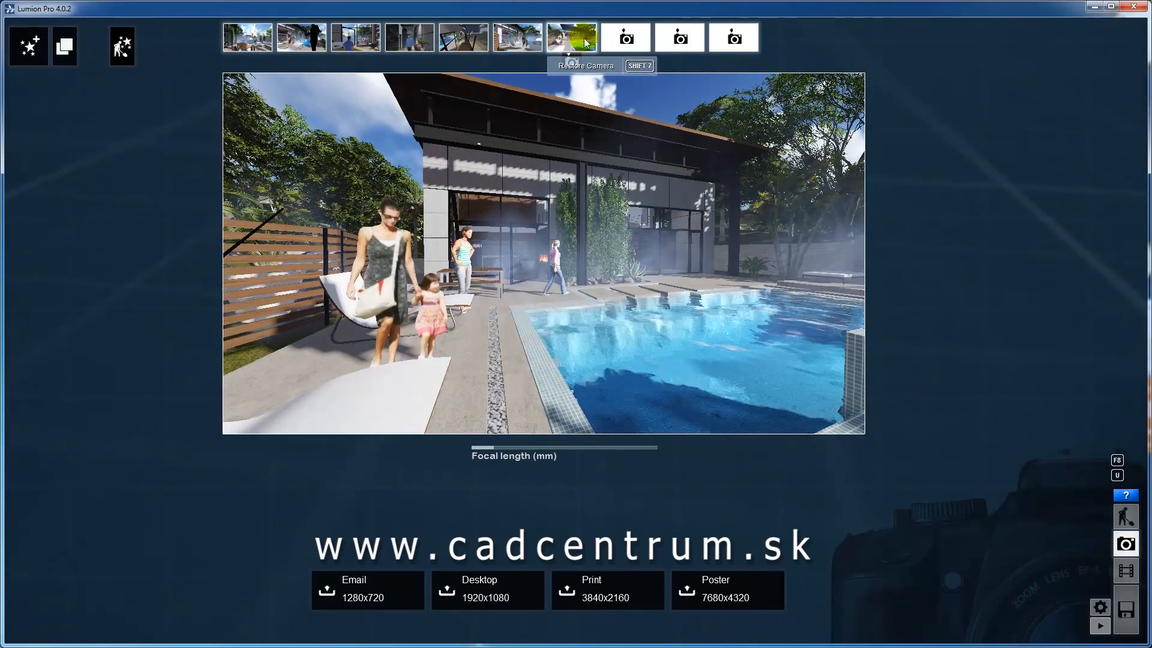
pyautogui.click(260, 37)
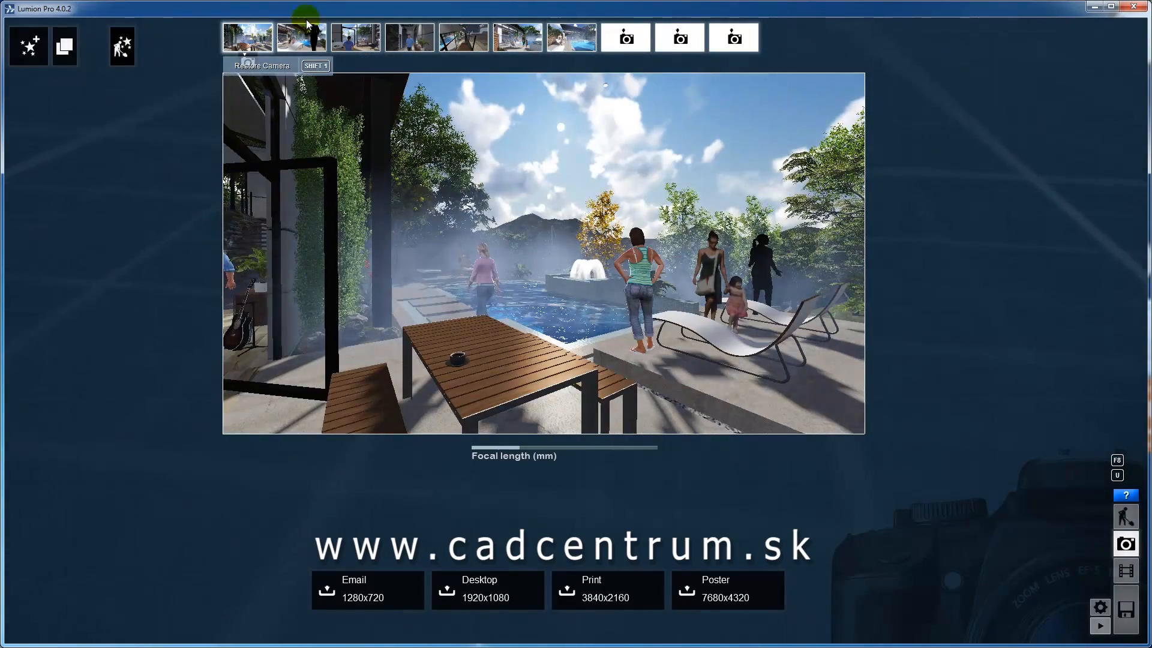
pyautogui.click(586, 40)
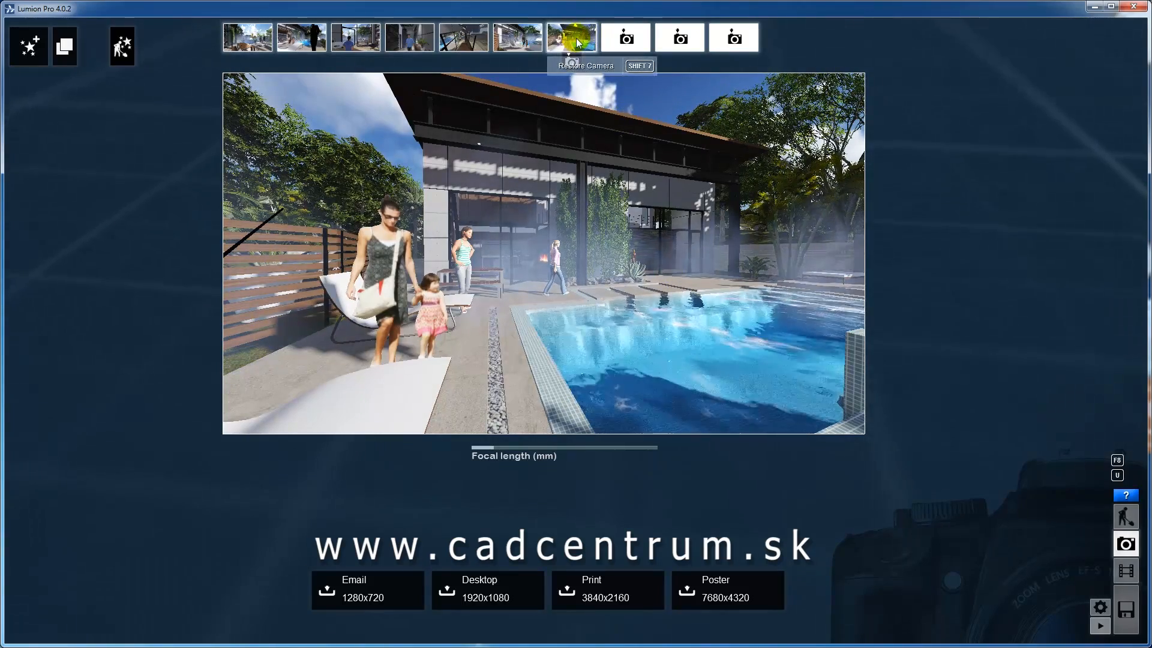
pyautogui.click(517, 37)
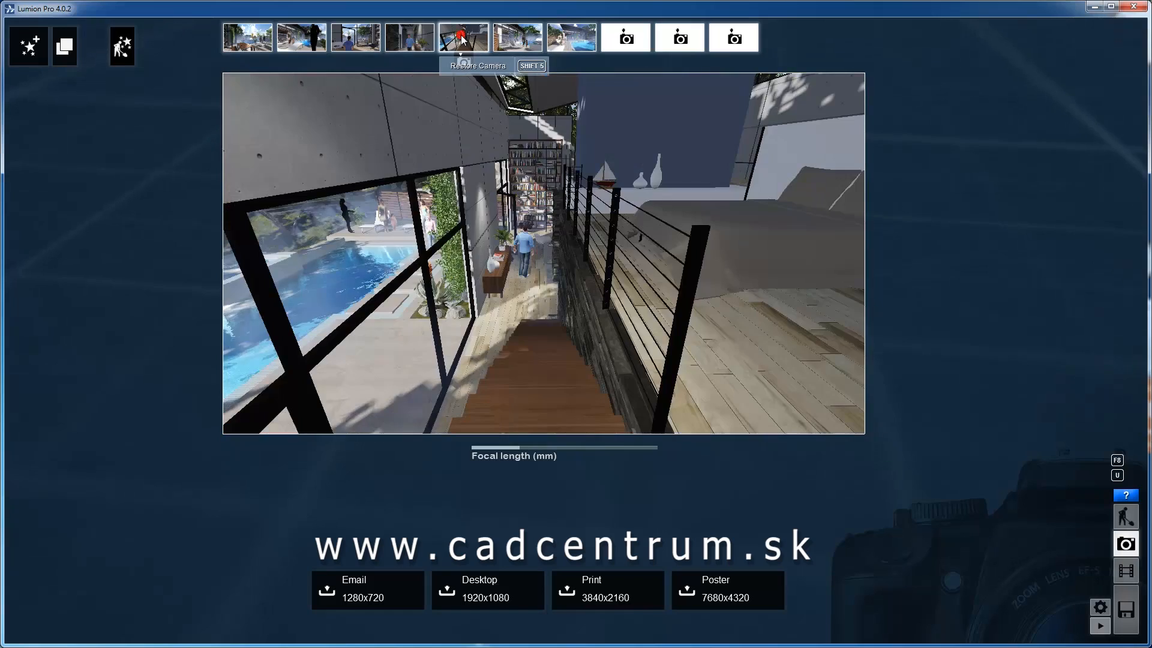
pyautogui.click(409, 39)
pyautogui.click(356, 38)
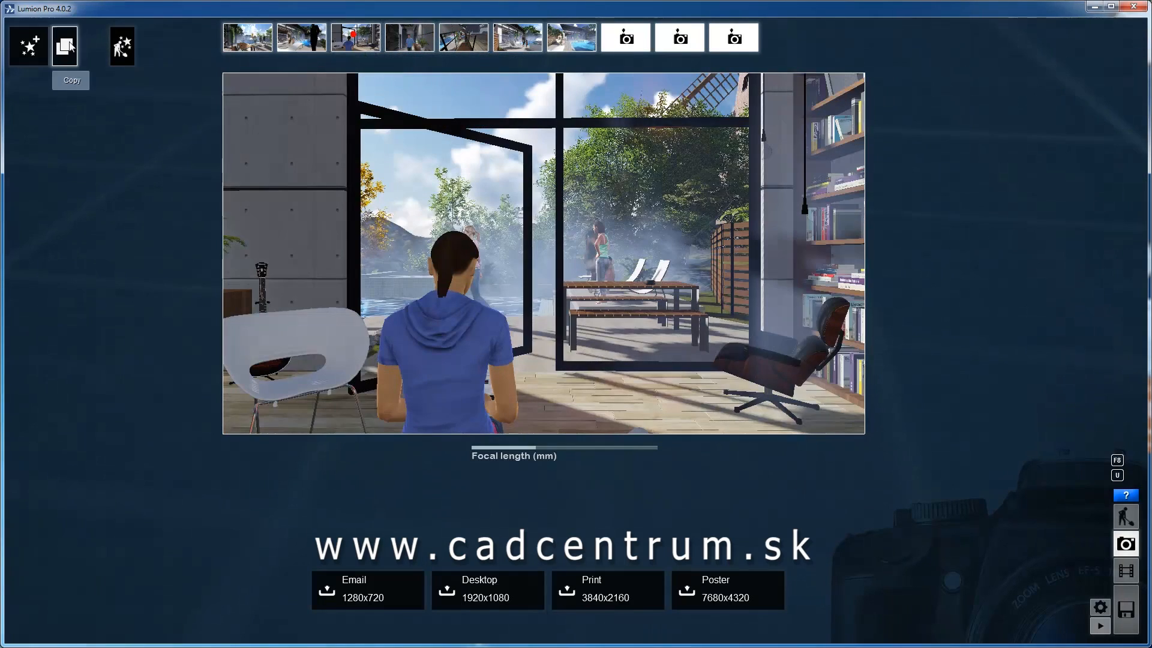
# - Look through the photo effect categories and close the effect library without adding an effect
pyautogui.click(37, 40)
pyautogui.click(308, 123)
pyautogui.click(350, 123)
pyautogui.click(393, 122)
pyautogui.click(437, 123)
pyautogui.click(322, 120)
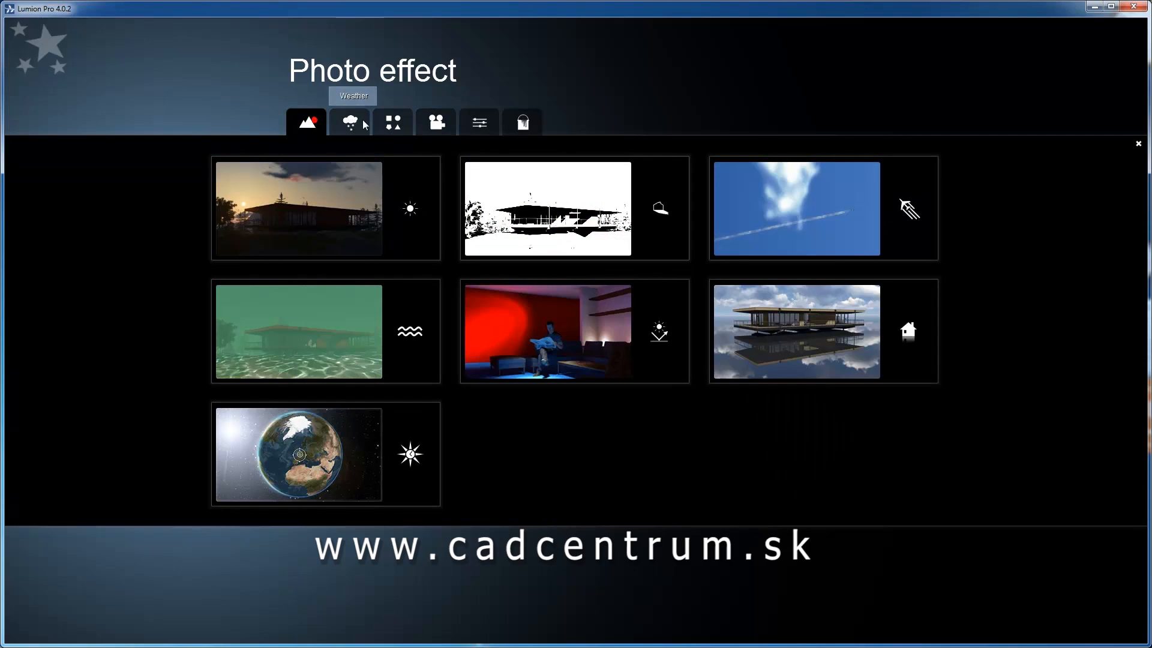
pyautogui.click(1138, 144)
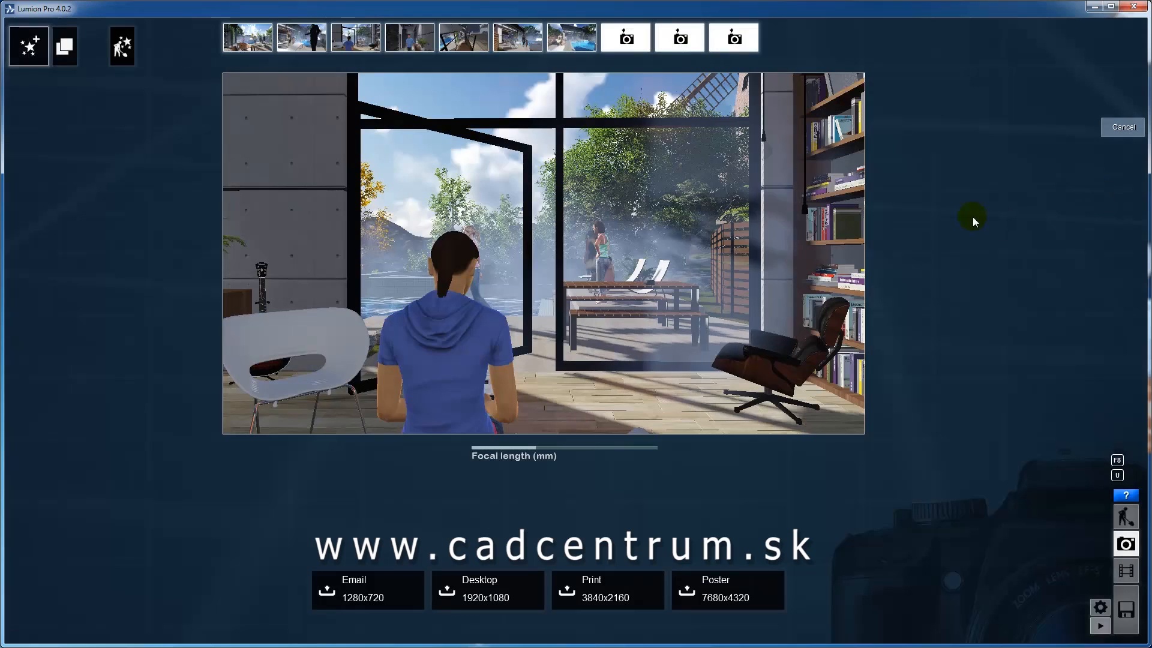
# - Restore the first and second stored photo views to review them again
pyautogui.click(250, 39)
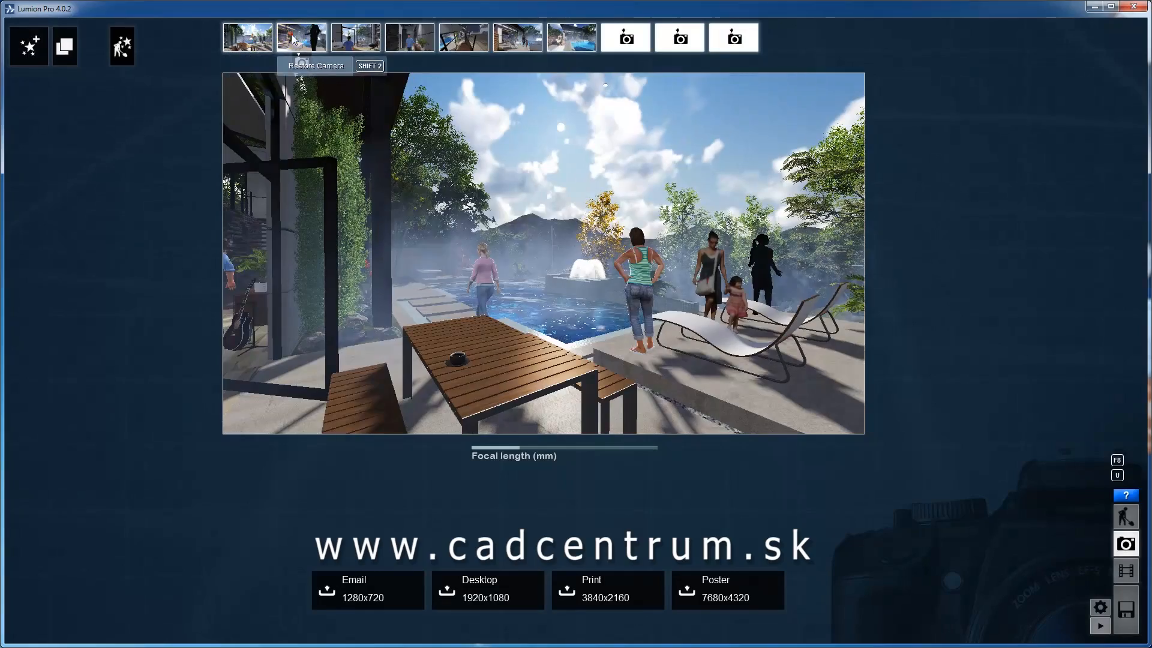
pyautogui.click(301, 37)
pyautogui.click(247, 37)
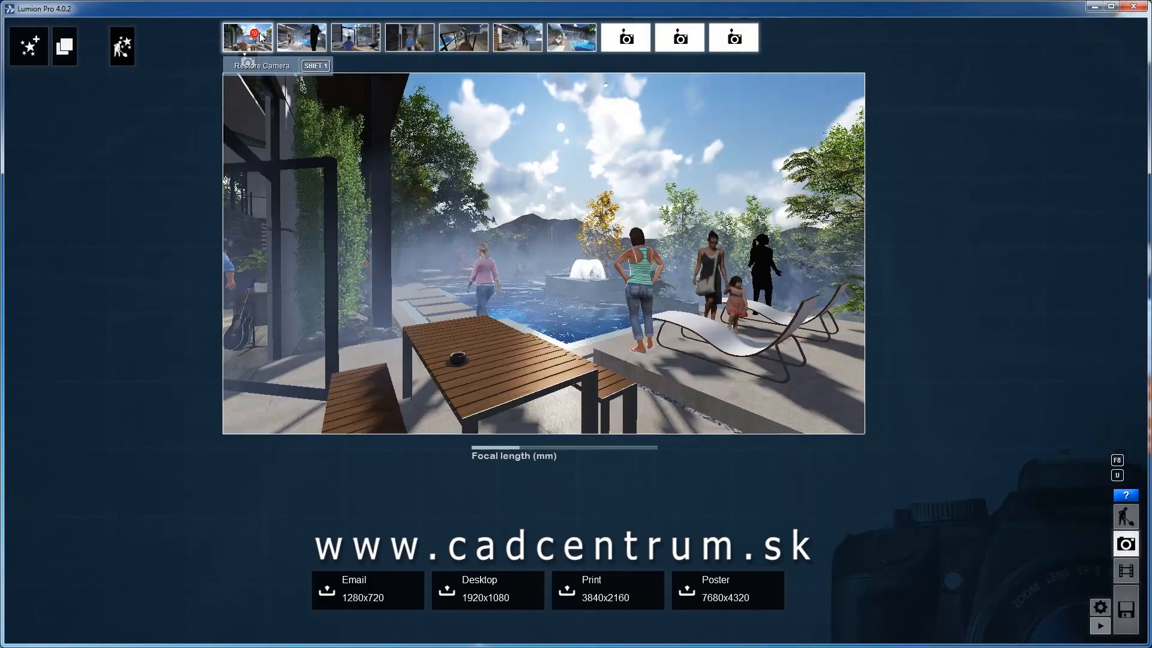
# - Return to movie mode, record a new clip in slot 11 and capture a first aerial view along the house, terrace and pool
pyautogui.click(1126, 571)
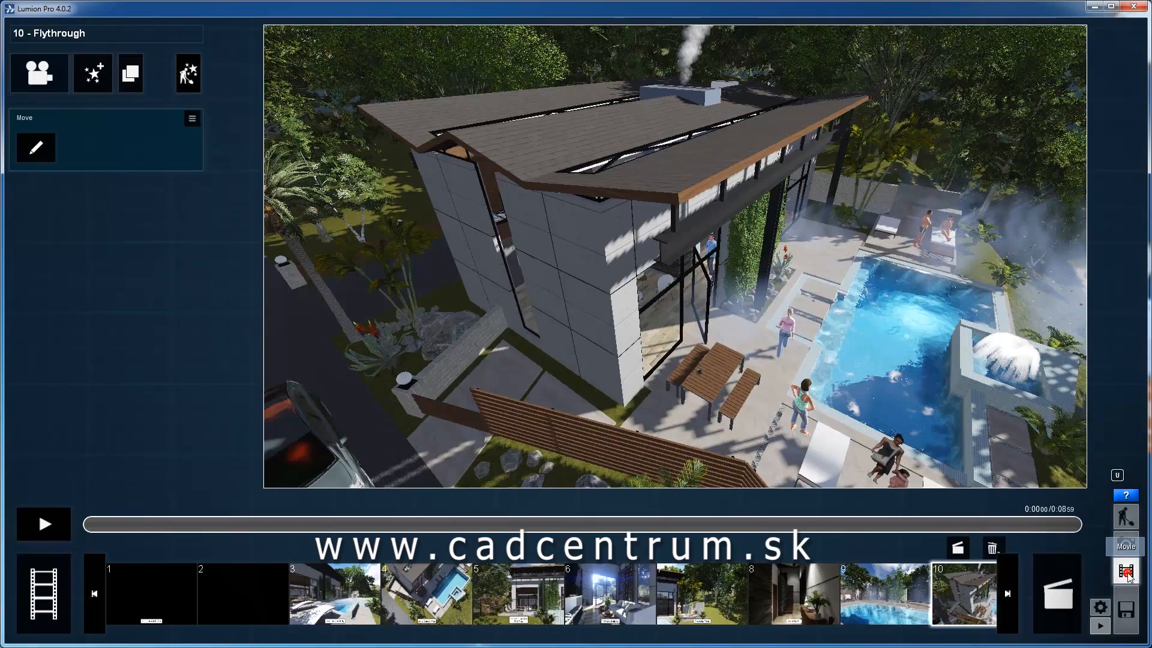
pyautogui.click(1010, 593)
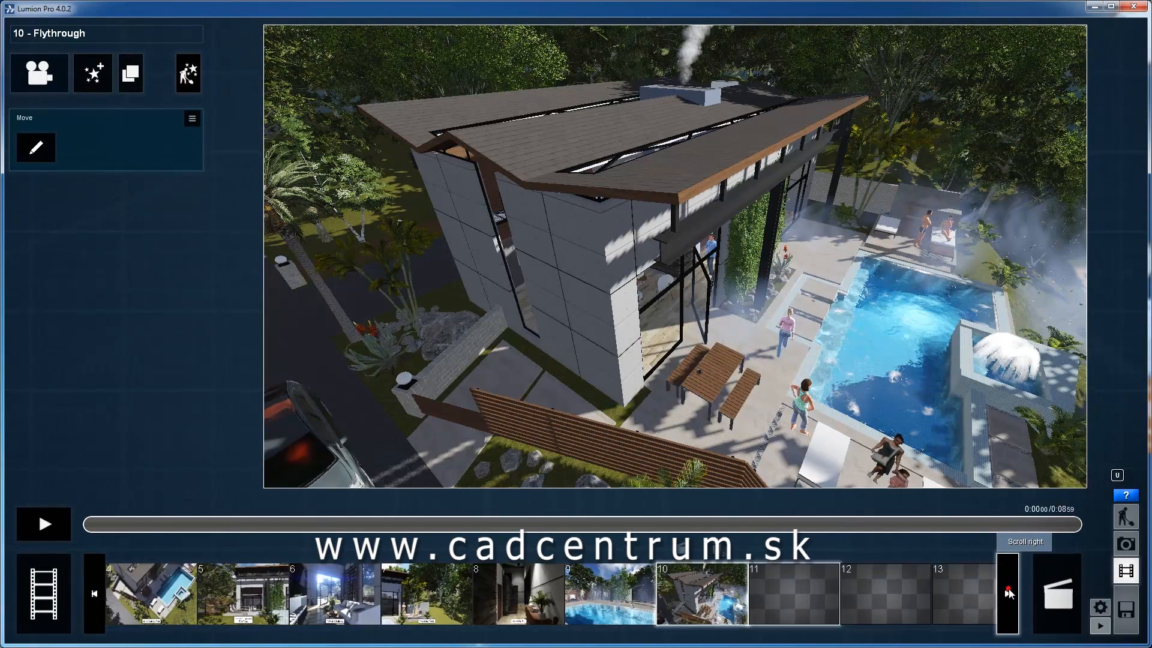
pyautogui.click(1009, 589)
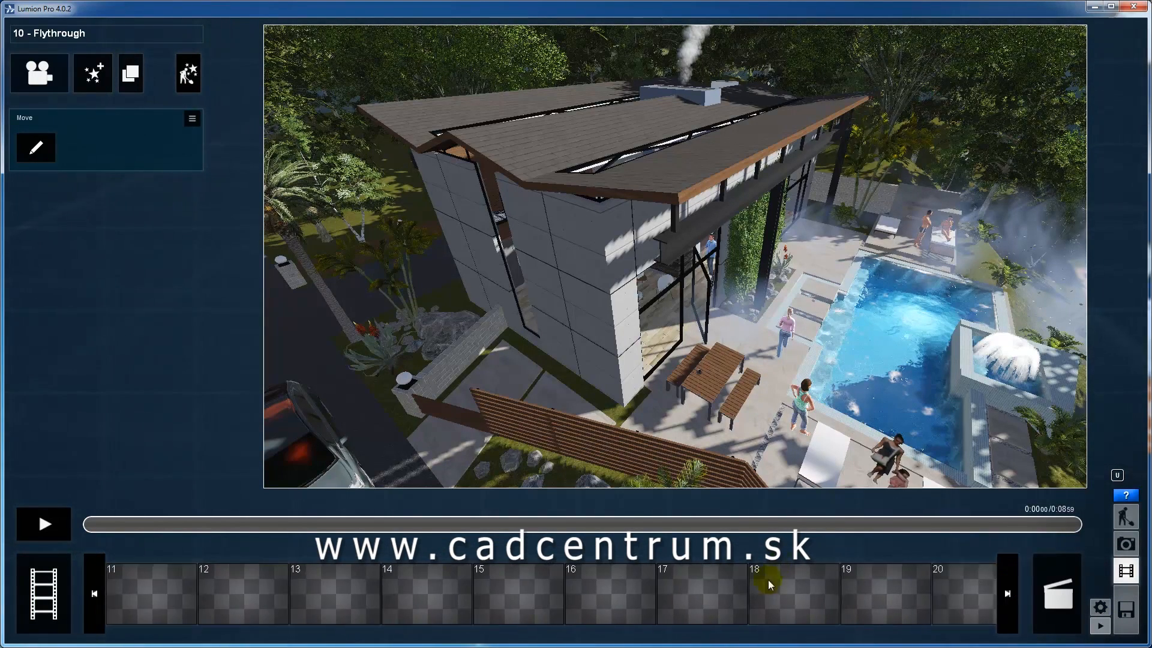
pyautogui.click(95, 594)
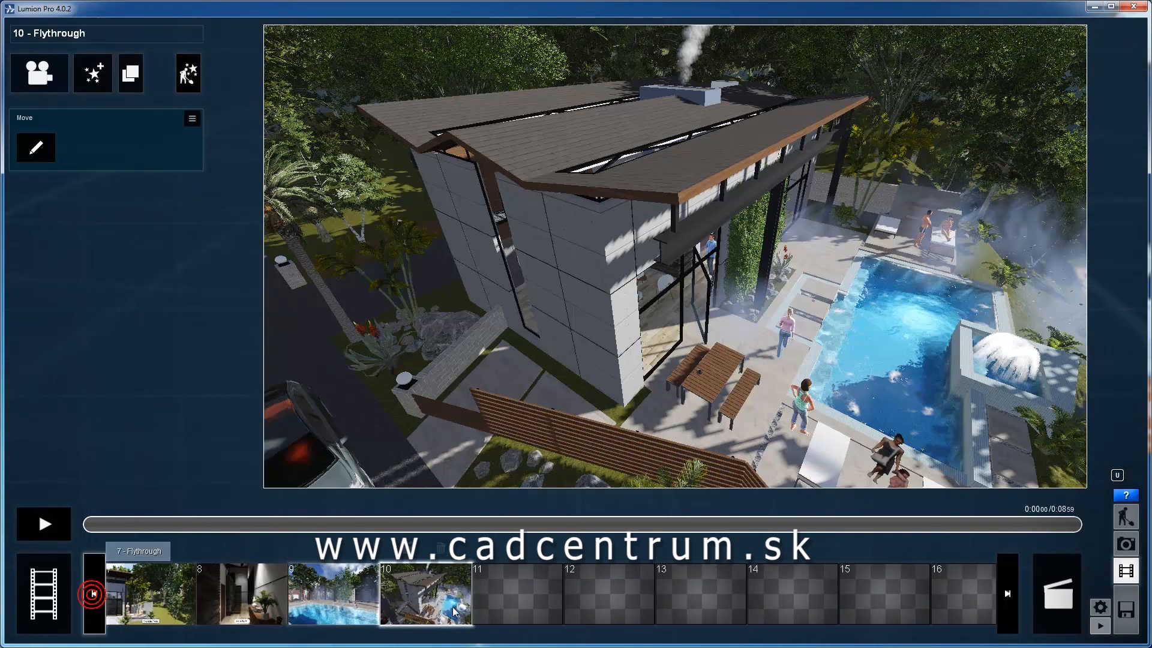
pyautogui.click(522, 606)
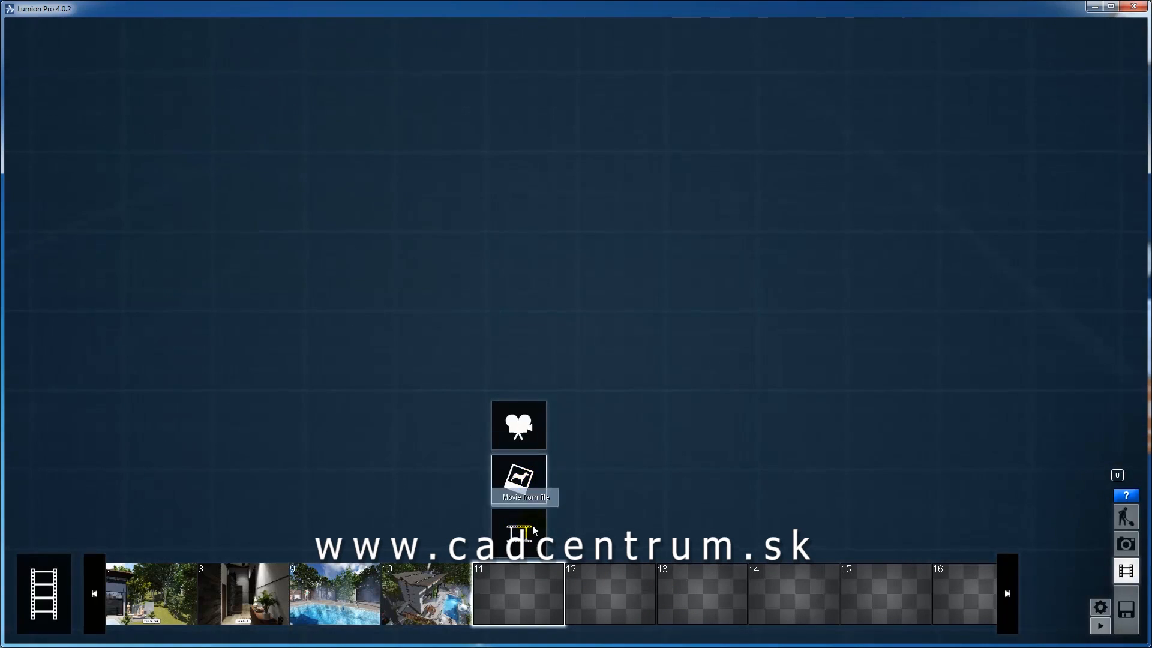
pyautogui.click(526, 436)
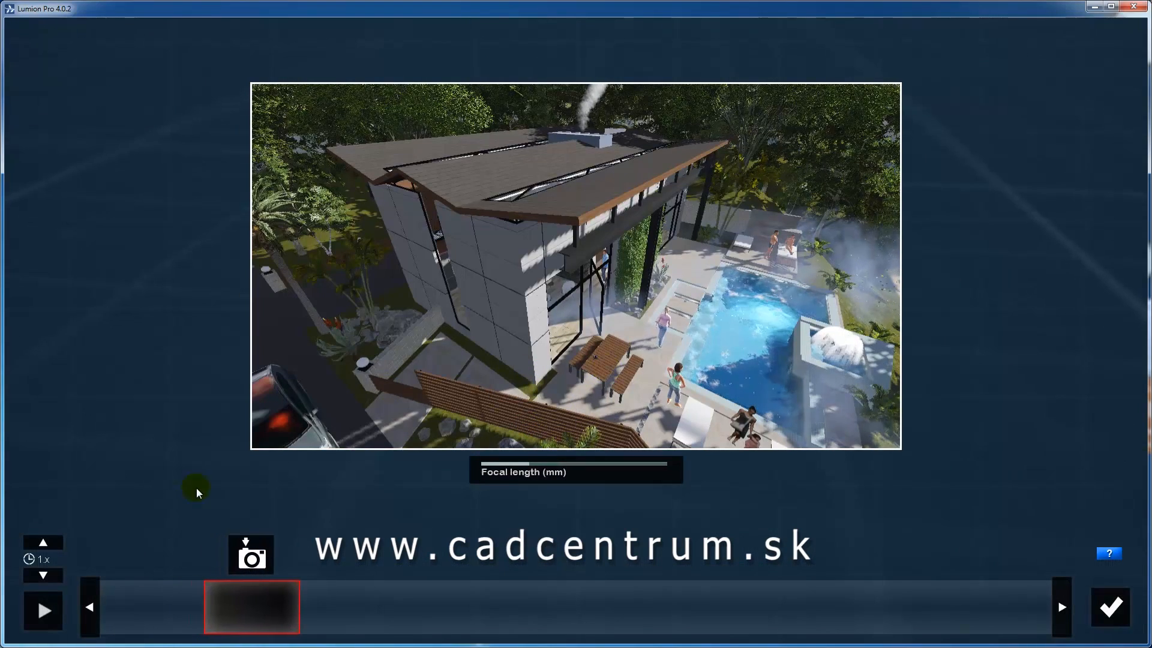
pyautogui.press('d')
pyautogui.moveTo(627, 311); pyautogui.dragTo(571, 247, button='right')
pyautogui.press('a')
pyautogui.click(258, 555)
# - Capture two more camera views for the new clip, circling the pool until the house is seen from beyond the fountain
pyautogui.press('d')
pyautogui.press('e')
pyautogui.click(254, 548)
pyautogui.press('d')
pyautogui.moveTo(689, 260); pyautogui.dragTo(558, 393, button='right')
pyautogui.click(258, 555)
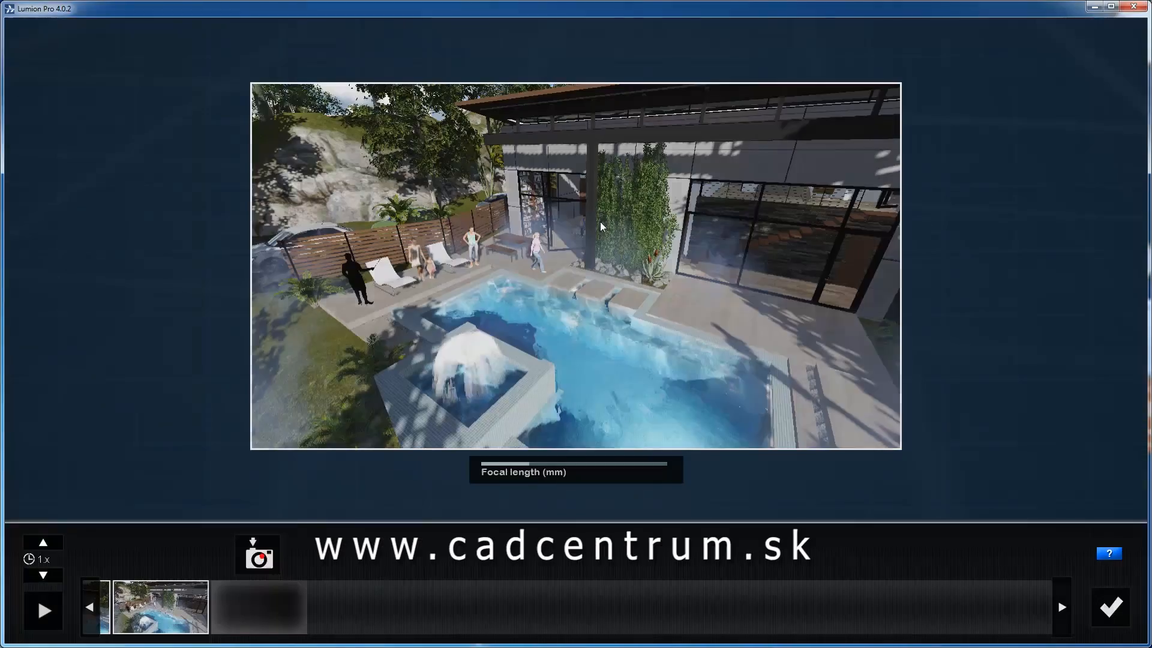
# - Capture a fourth view pulled back from the pool and a fifth low view from the lawn, and save the flythrough
pyautogui.moveTo(576, 267)
pyautogui.mouseDown(button='right')
pyautogui.moveTo(602, 244)
pyautogui.moveTo(563, 236)
pyautogui.moveTo(606, 270)
pyautogui.moveTo(624, 264)
pyautogui.moveTo(576, 259)
pyautogui.moveTo(576, 227)
pyautogui.moveTo(576, 248)
pyautogui.mouseUp(button='right')
pyautogui.press('s')
pyautogui.click(275, 555)
pyautogui.press('s')
pyautogui.press('a')
pyautogui.press('e')
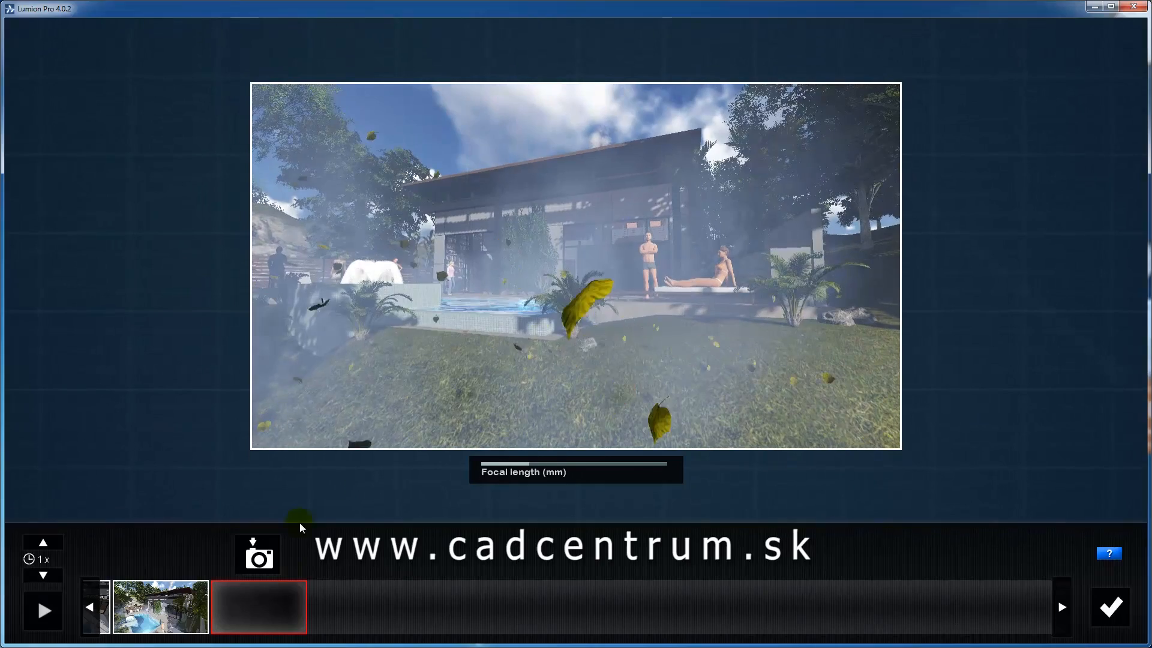
pyautogui.click(258, 555)
pyautogui.click(1107, 608)
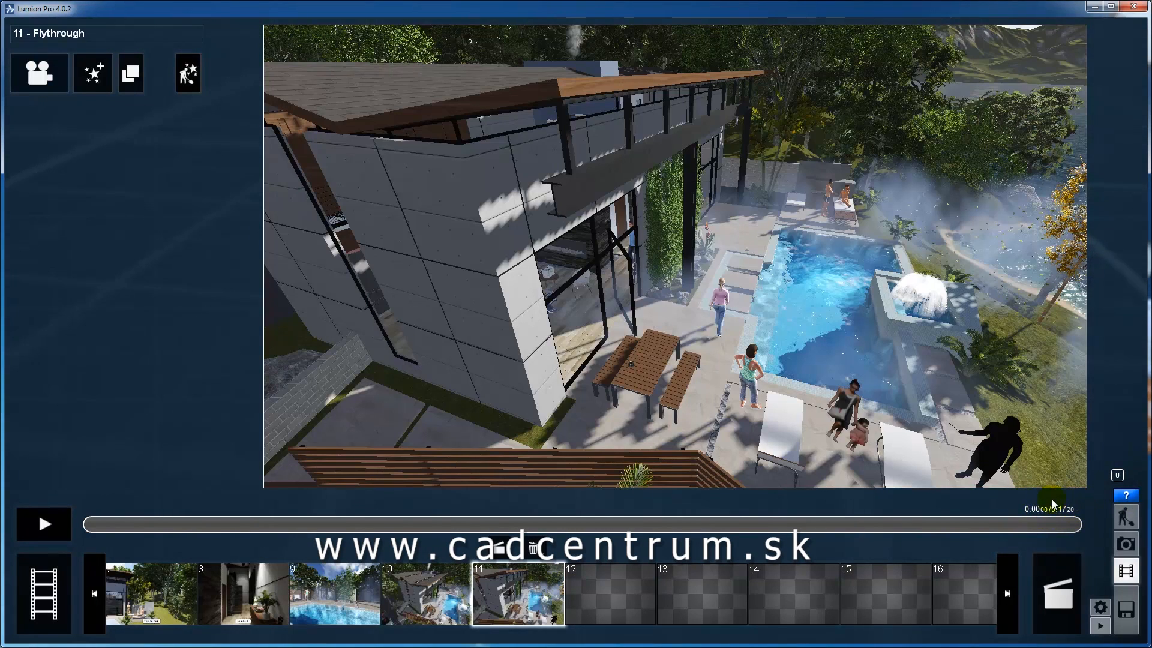
# - Reopen the clip 11 flythrough, retake its last camera view closer to the sunbathers and palms on the lawn side, and save it
pyautogui.click(520, 598)
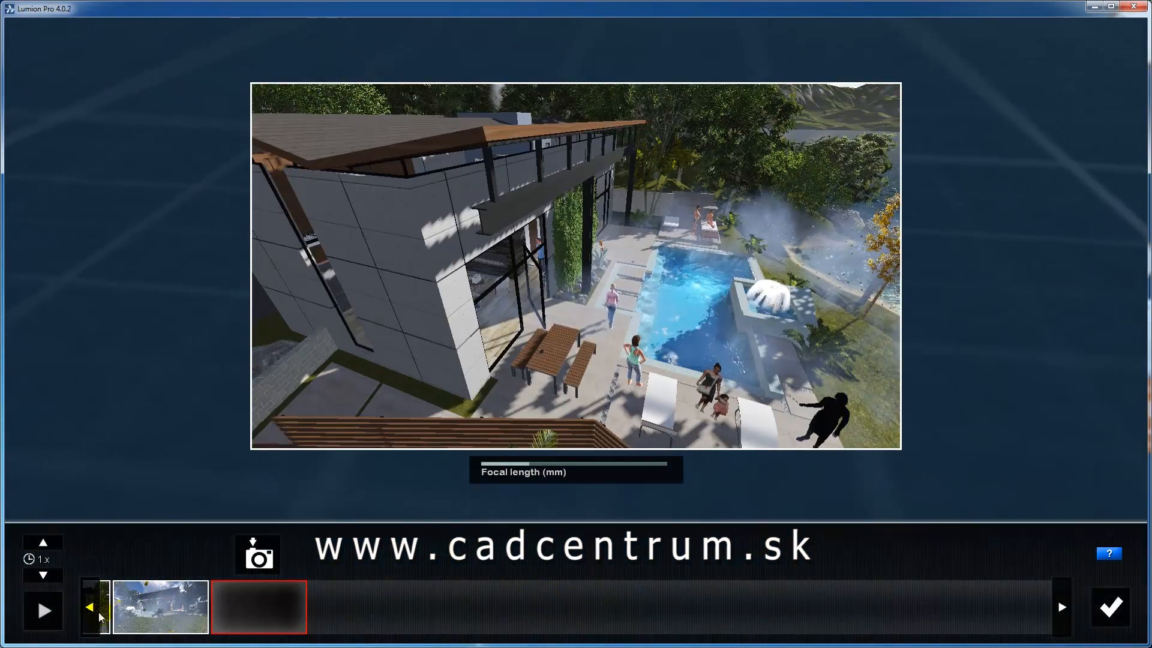
pyautogui.click(98, 615)
pyautogui.click(585, 618)
pyautogui.click(654, 608)
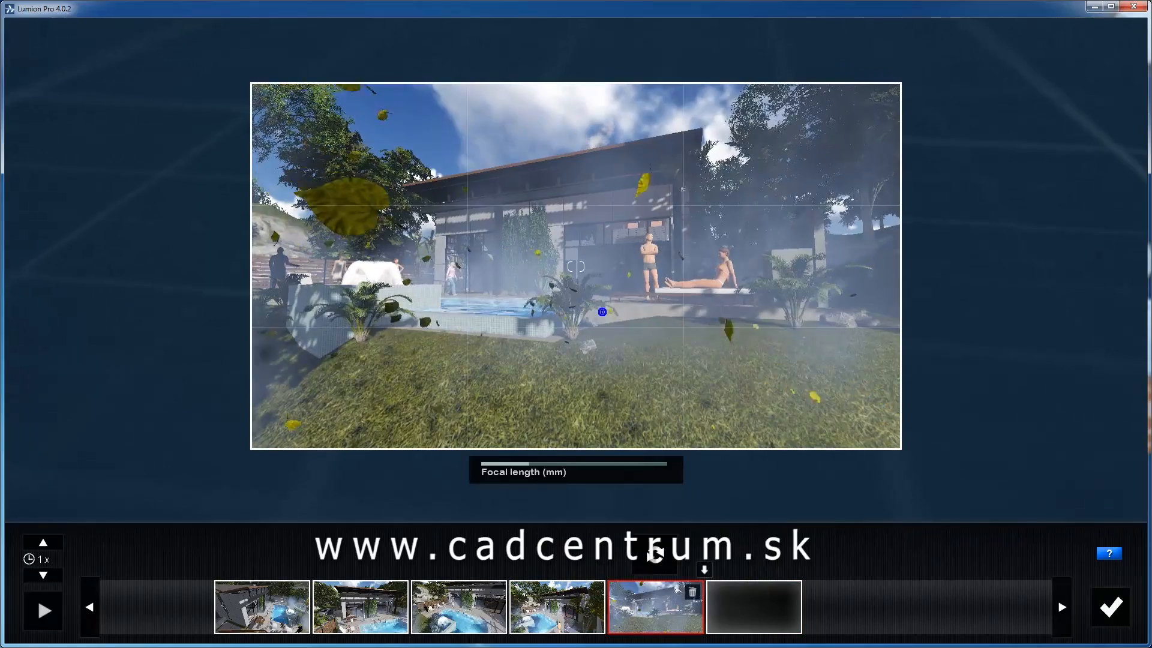
pyautogui.press('d')
pyautogui.moveTo(602, 312); pyautogui.dragTo(537, 312, button='right')
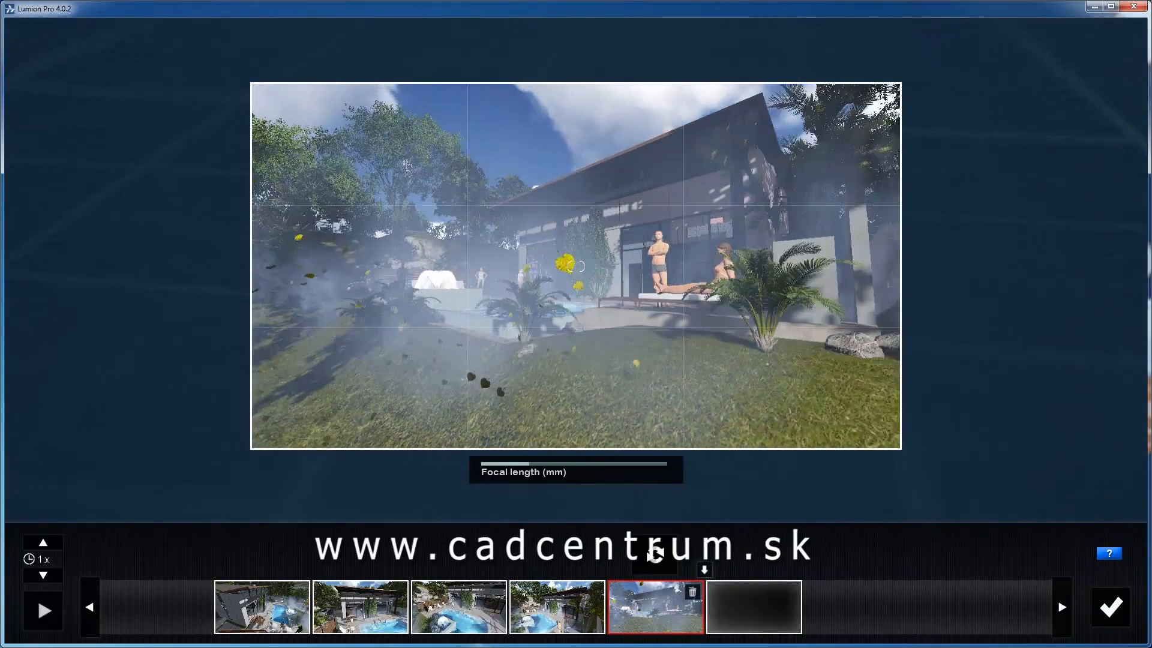
pyautogui.press('w')
pyautogui.press('q')
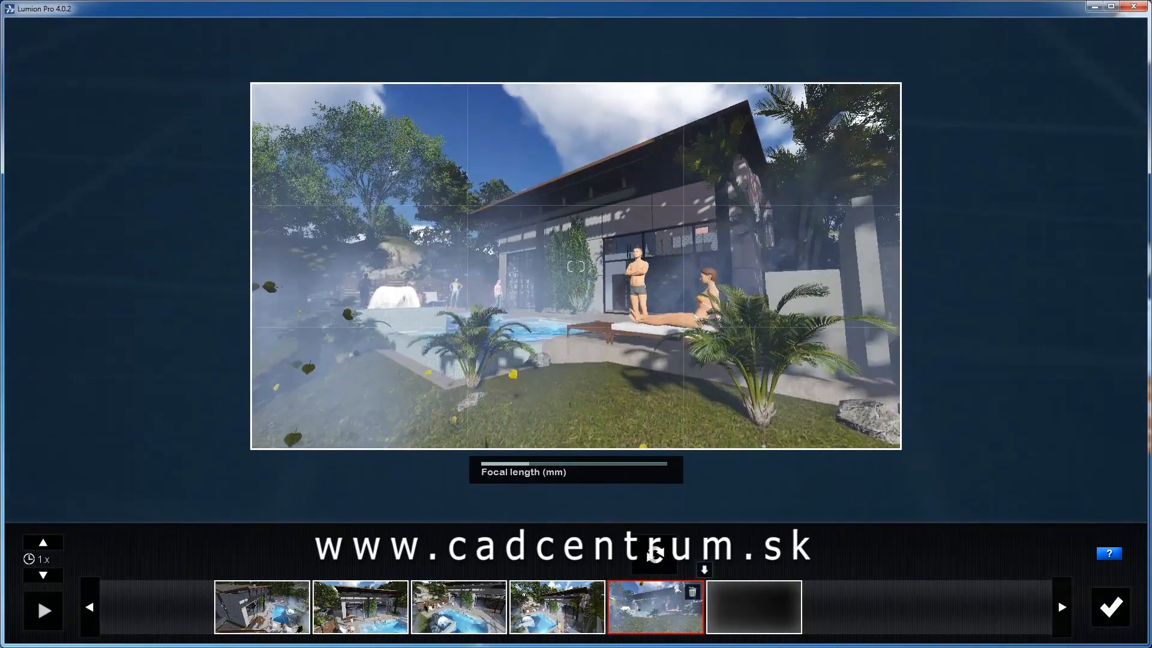
pyautogui.click(657, 555)
pyautogui.click(1112, 608)
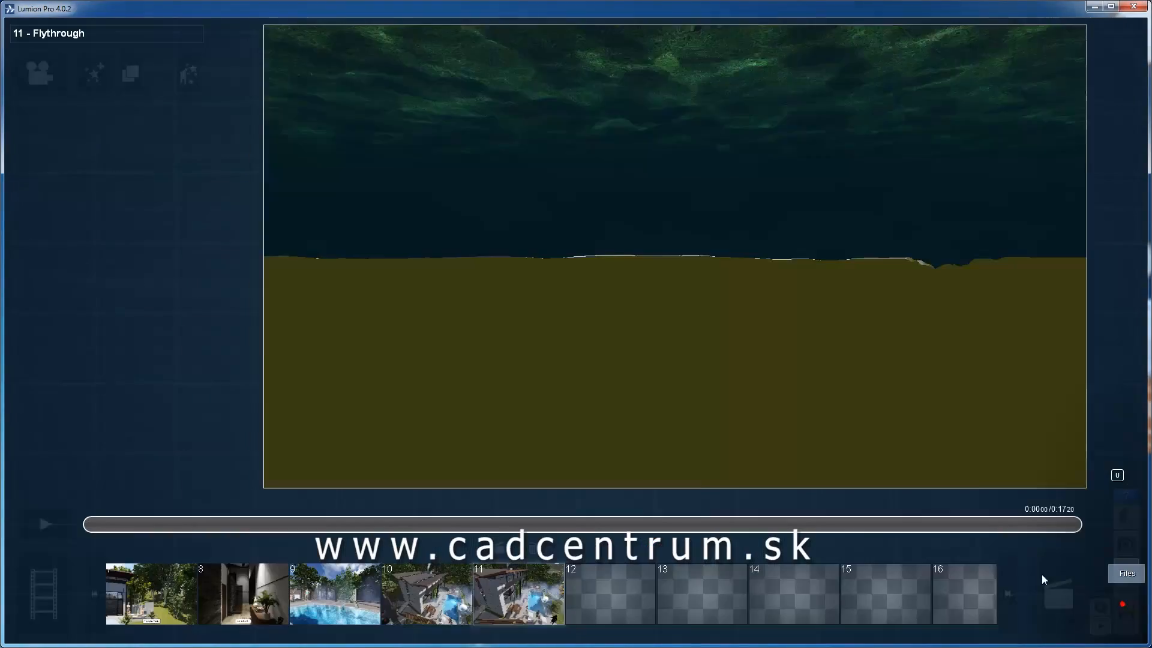
# - Play the clip 11 flythrough and return to photo mode
pyautogui.click(46, 528)
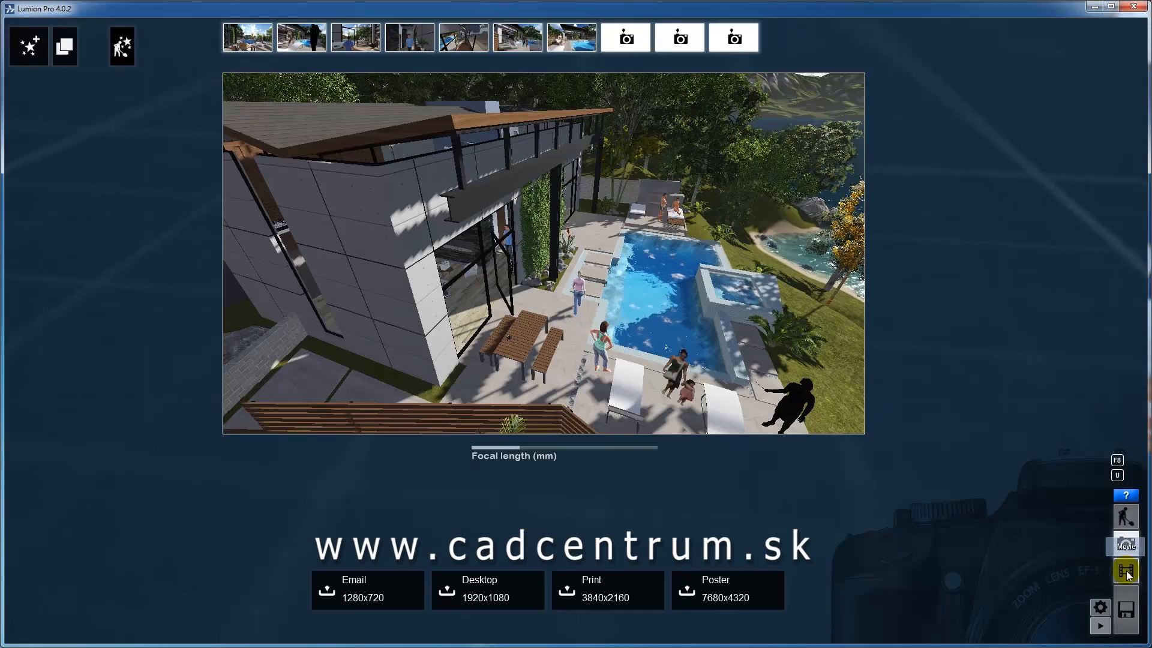
pyautogui.click(1126, 571)
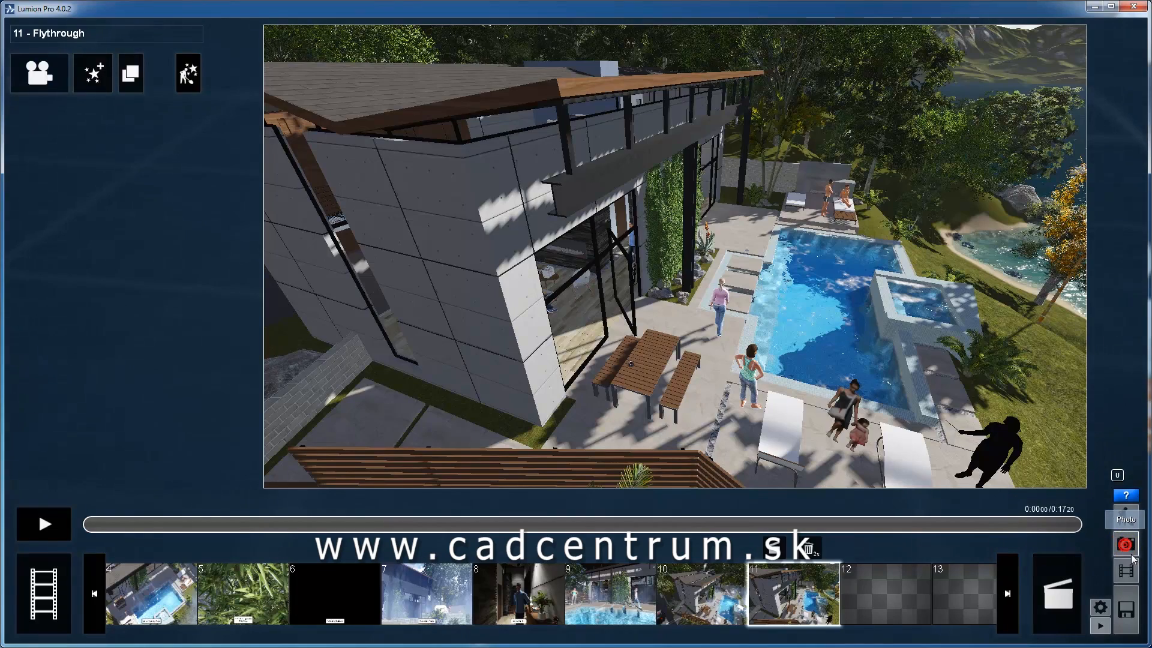
pyautogui.click(1131, 553)
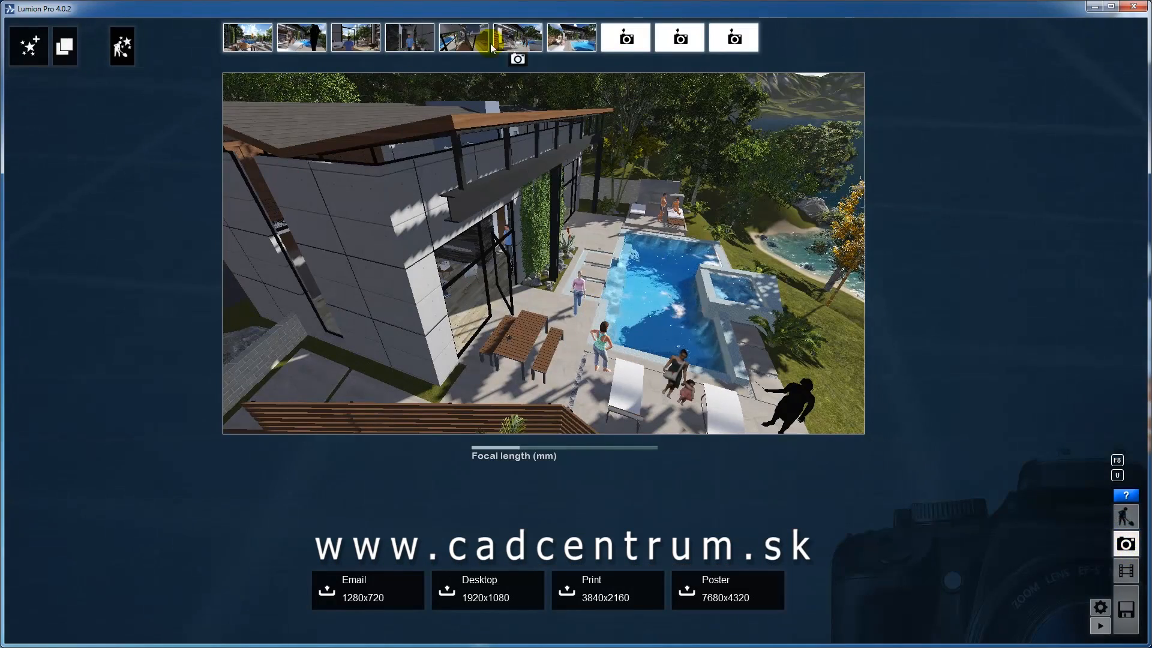
# - Compare the stored photo views 2 to 6 of the interior, staircase and pool terrace
pyautogui.click(359, 41)
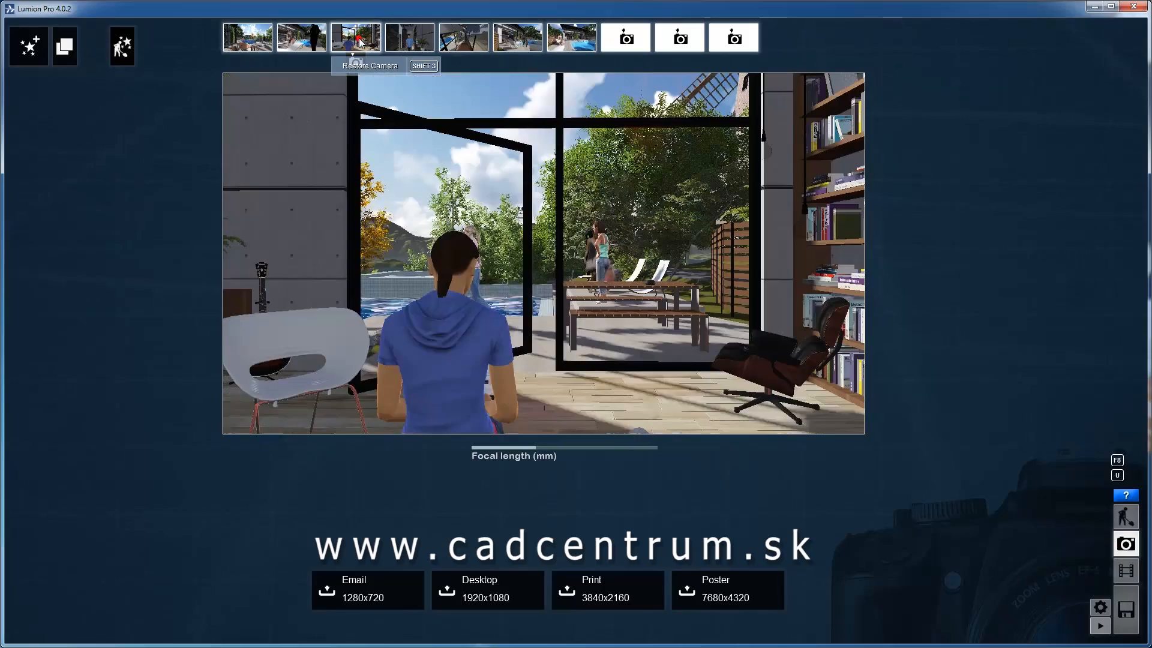
pyautogui.click(410, 40)
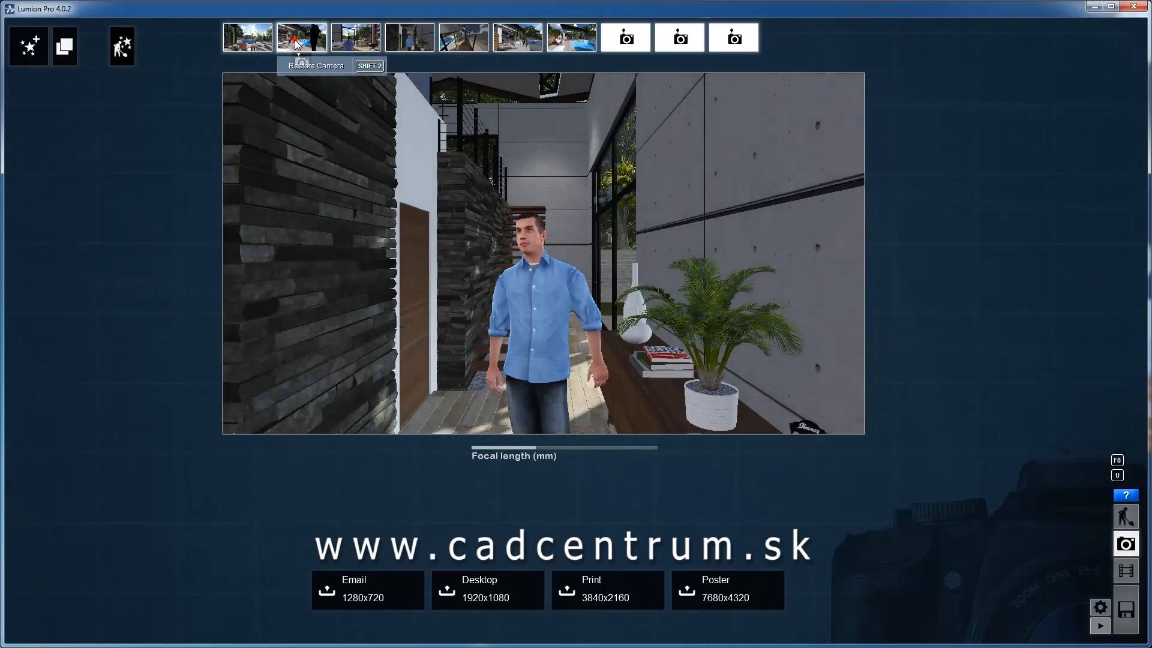
pyautogui.click(296, 41)
pyautogui.click(462, 40)
pyautogui.click(515, 41)
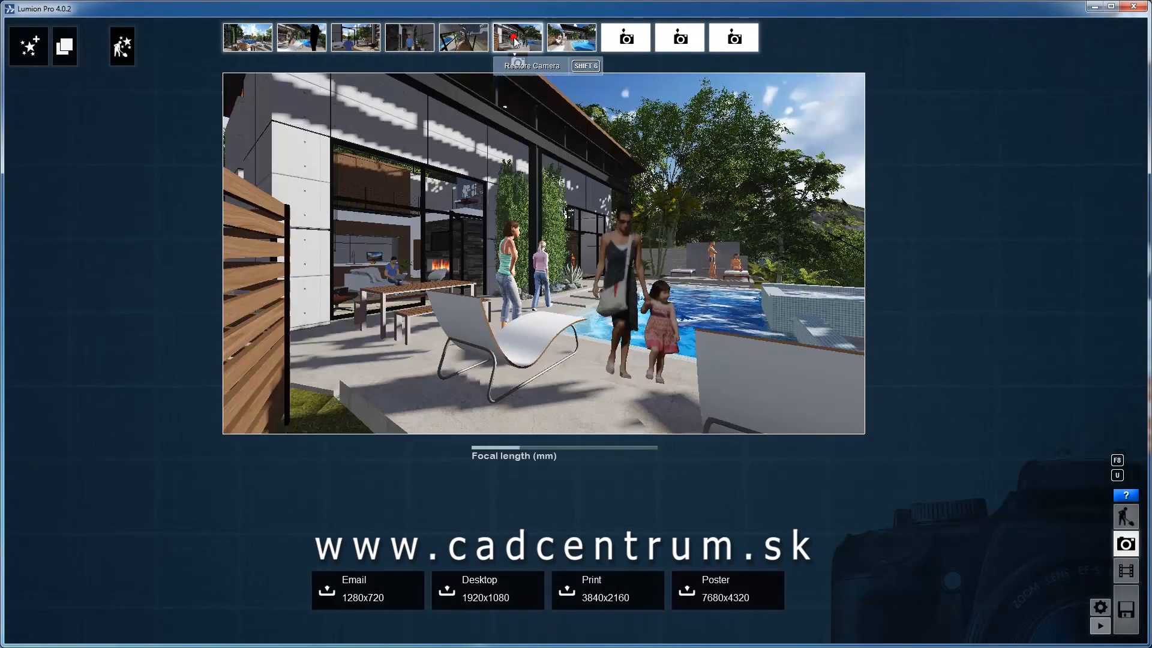
pyautogui.click(463, 39)
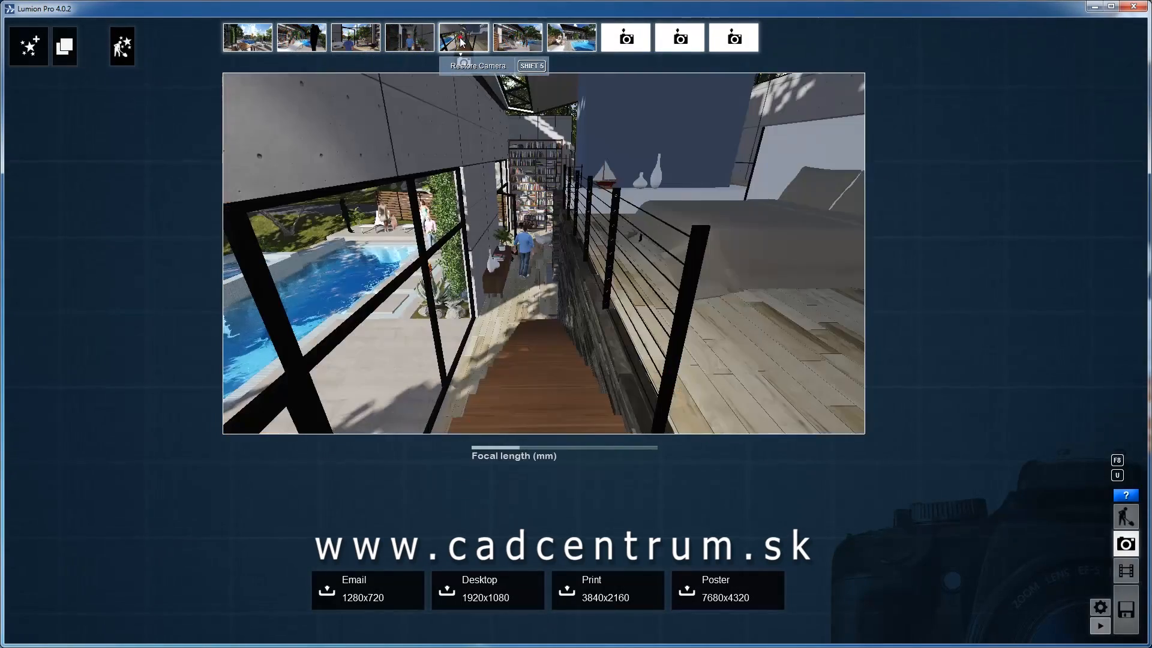
# - Restore the stored poolside view facing the house and render it at Desktop 1920x1080, overwriting 1.bmp in the Vizualizacie folder
pyautogui.click(530, 40)
pyautogui.click(475, 593)
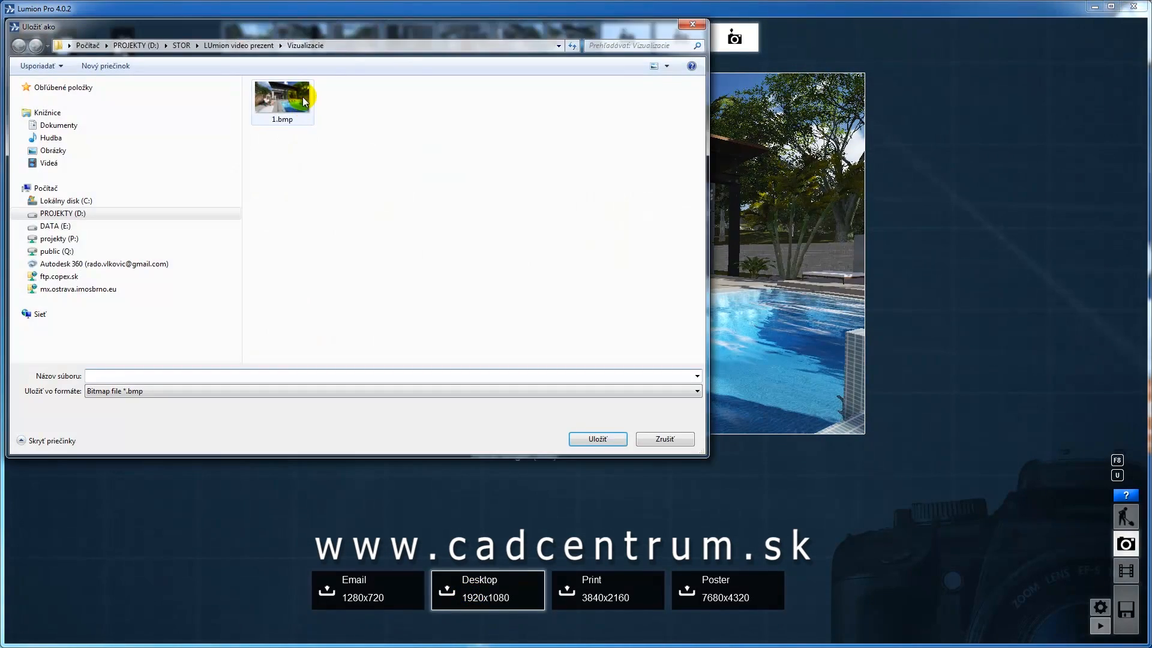
pyautogui.click(603, 439)
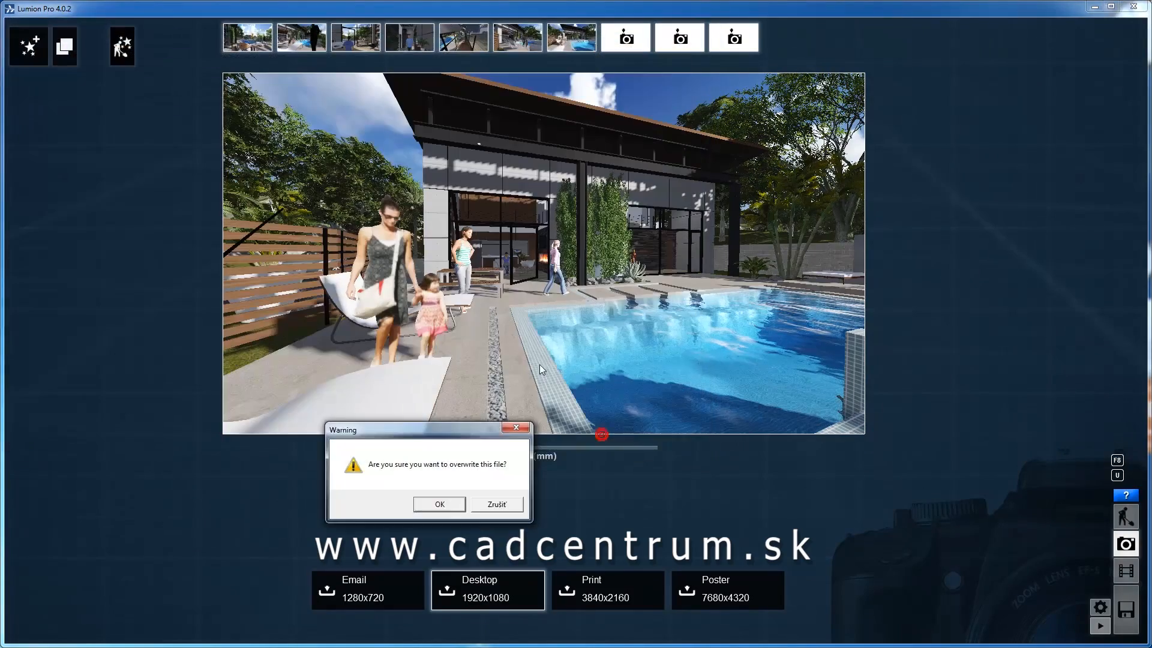
pyautogui.click(440, 504)
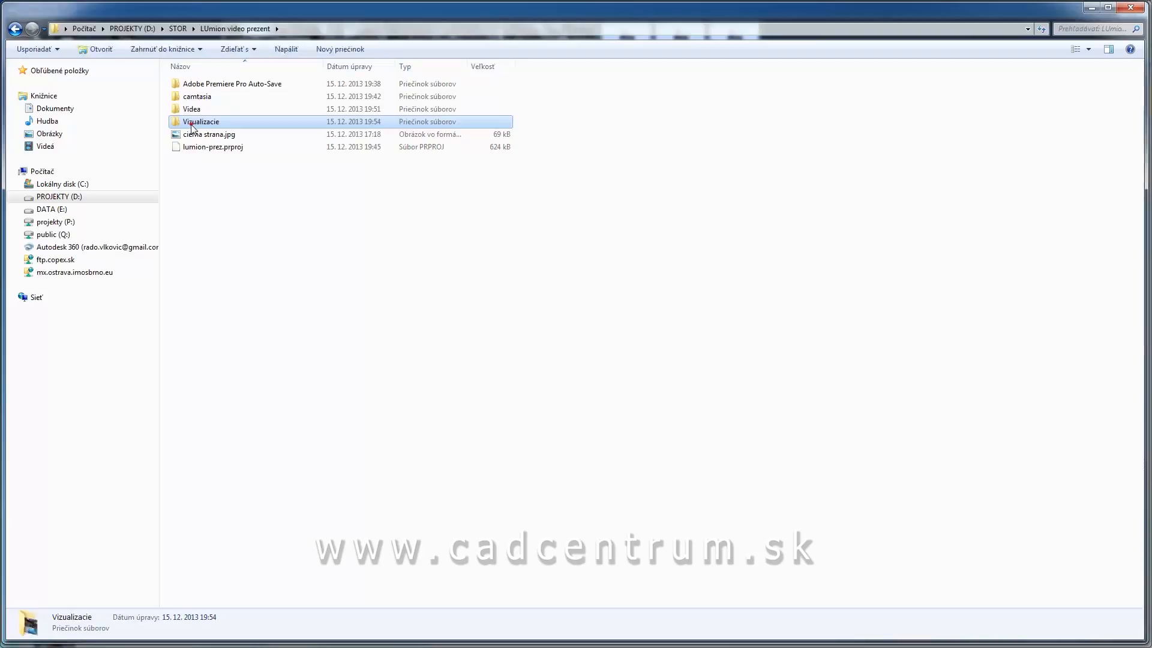
# - Switch to Windows Explorer, open the Vizualizacie folder and view the rendered image 1.bmp
pyautogui.doubleClick(190, 123)
pyautogui.doubleClick(204, 89)
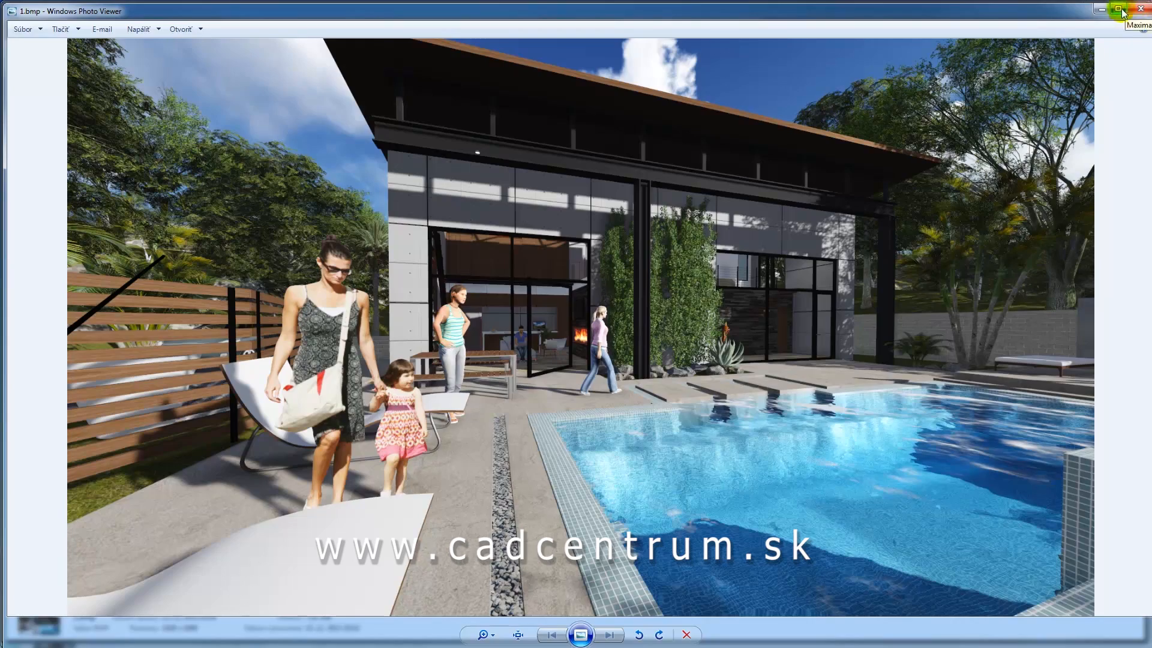
pyautogui.click(1140, 10)
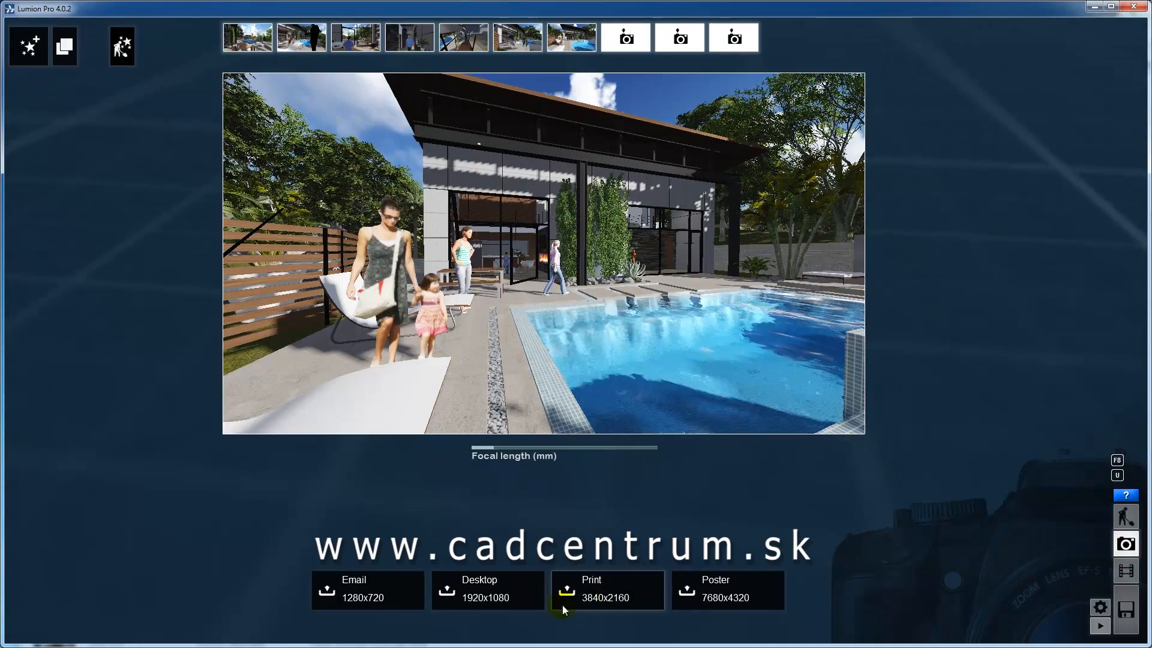
# - Render the same poolside view at Print 3840x2160 as 2.bmp in the Vizualizacie folder
pyautogui.click(612, 598)
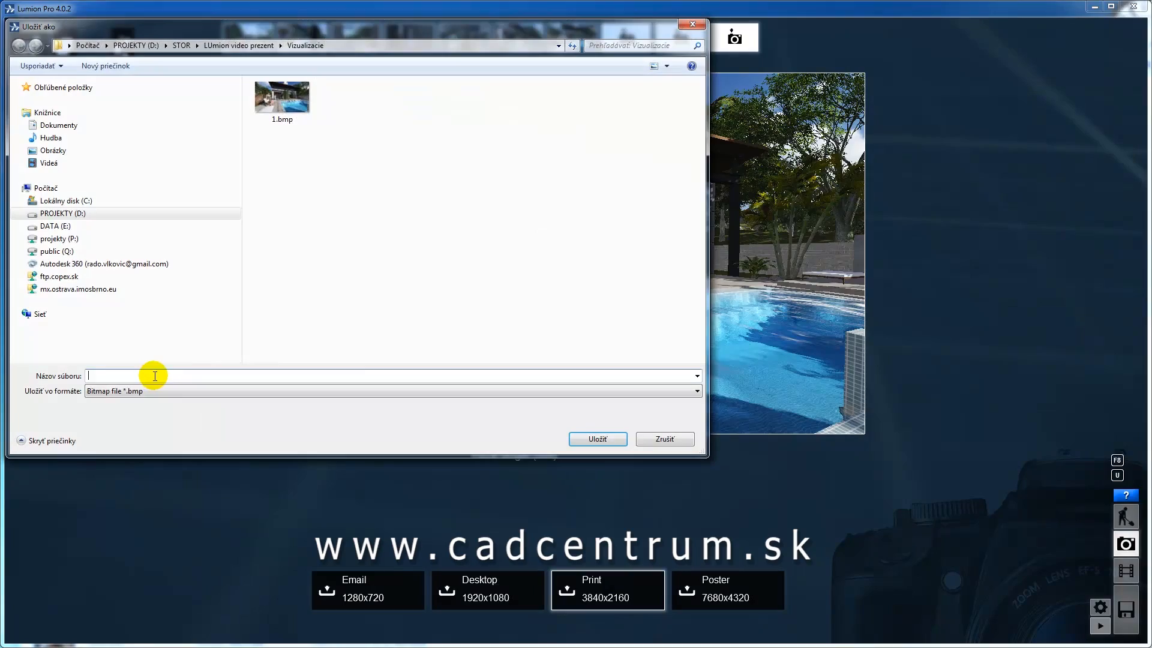
pyautogui.click(597, 439)
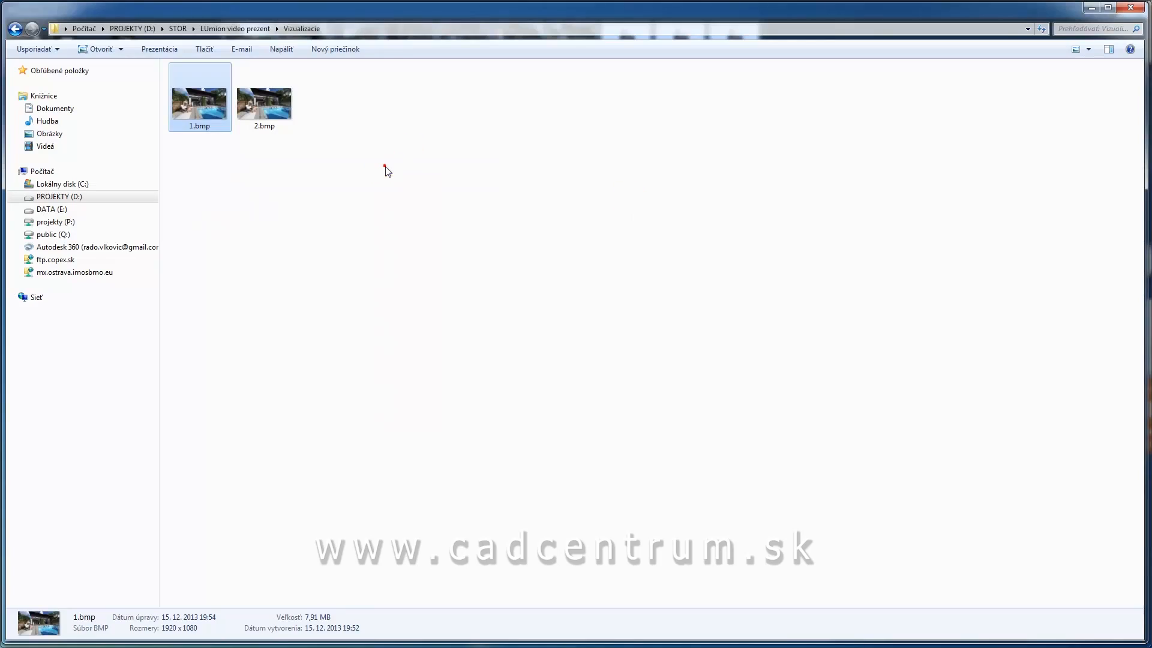
# - View the rendered image 2.bmp in the Vizualizacie folder and check its pixel dimensions
pyautogui.click(384, 168)
pyautogui.click(268, 107)
pyautogui.doubleClick(268, 106)
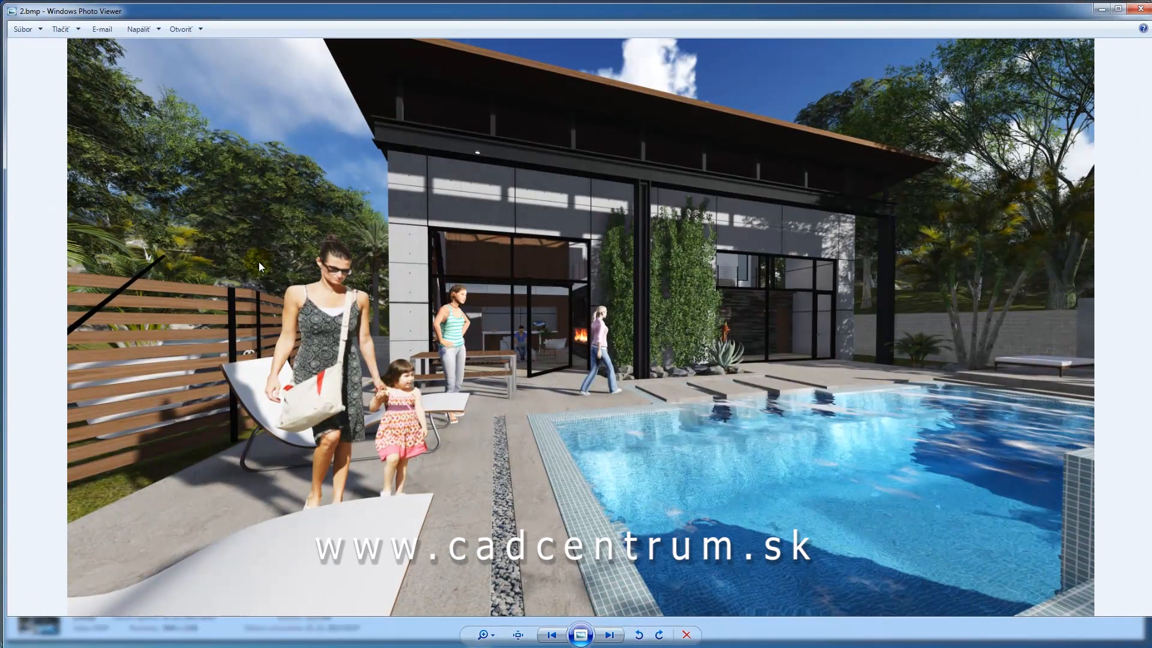
pyautogui.click(1141, 11)
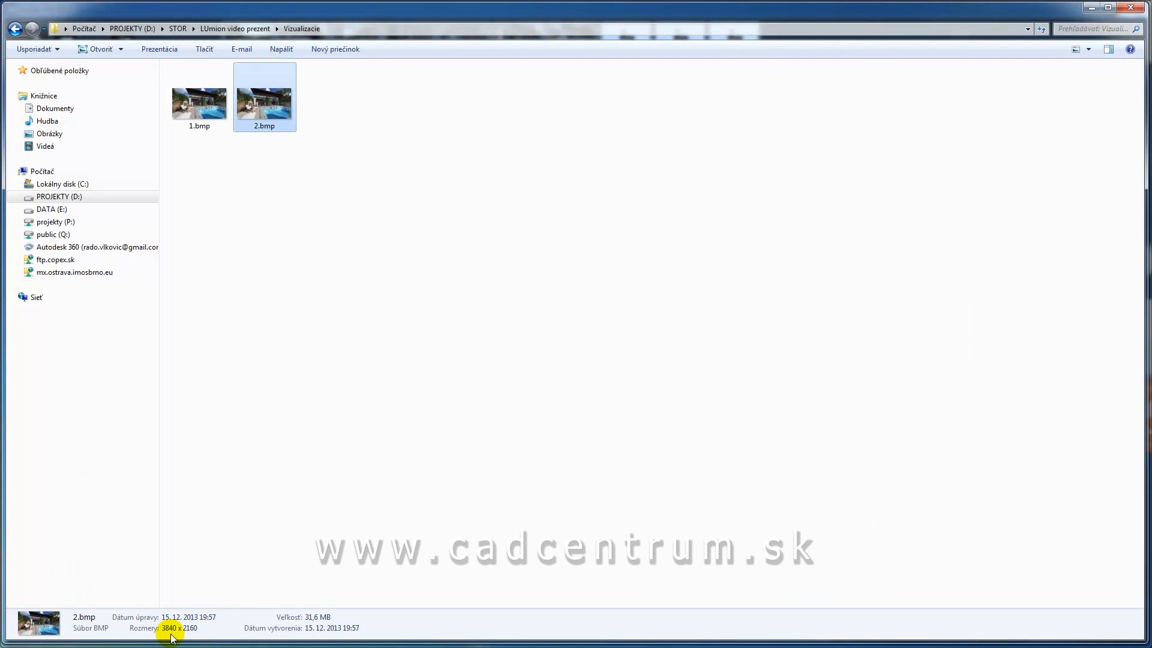
pyautogui.click(1090, 8)
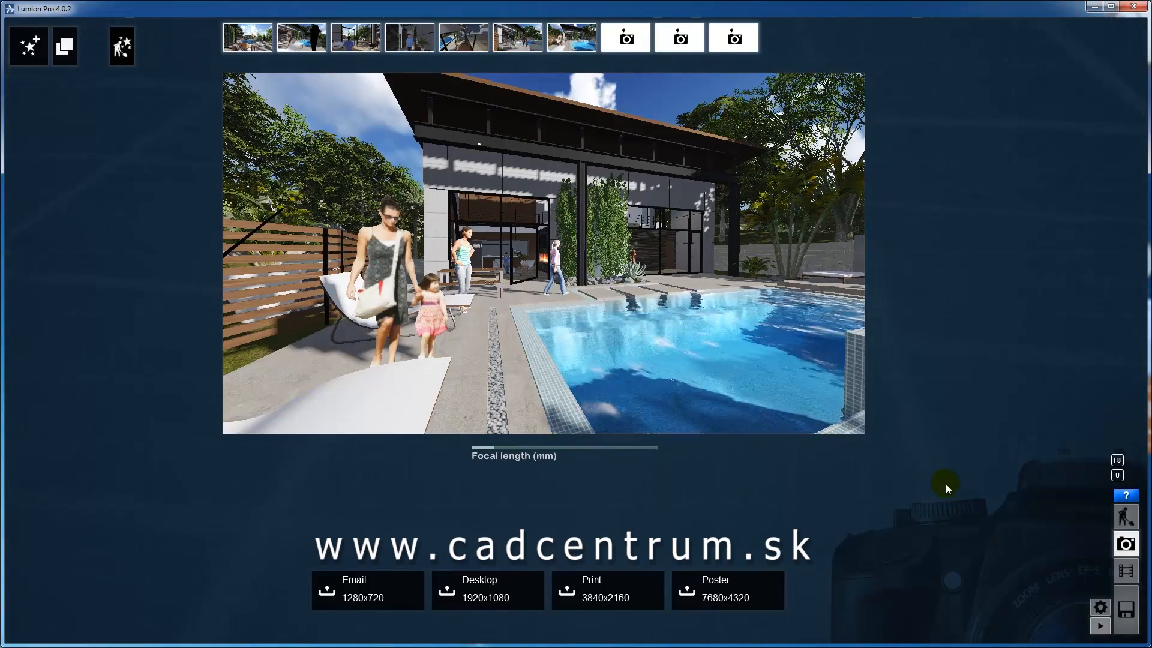
# - Return to movie mode and preview the 2 - Flythrough clip flying over the pool, pausing at the sunbathers
pyautogui.click(1126, 571)
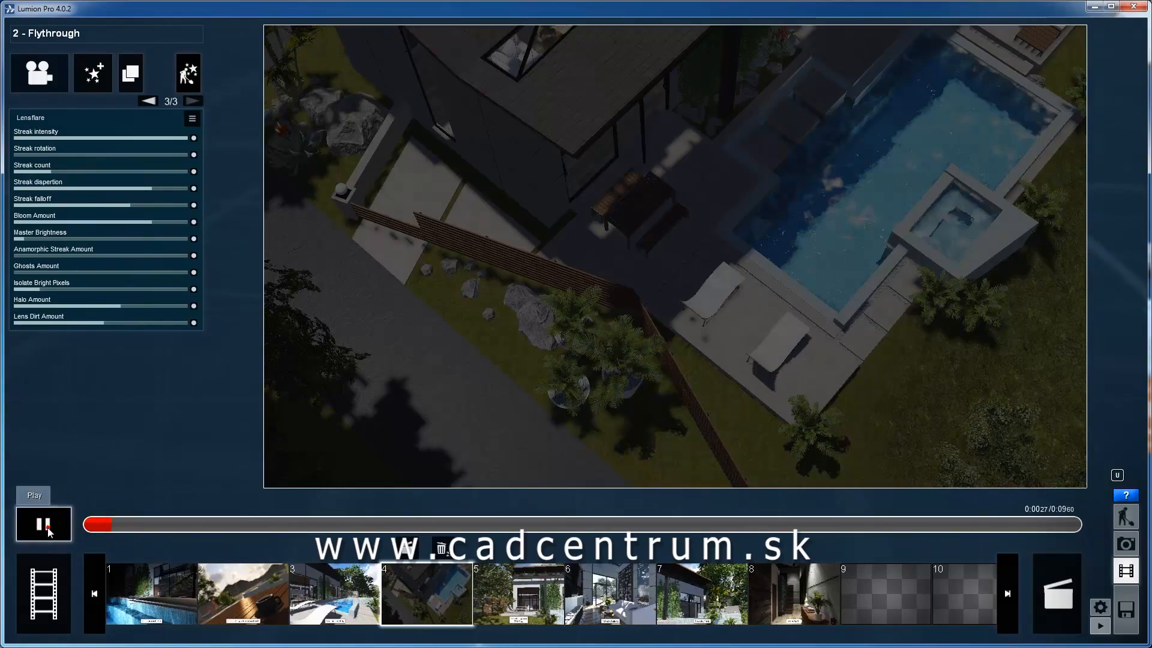
pyautogui.click(50, 532)
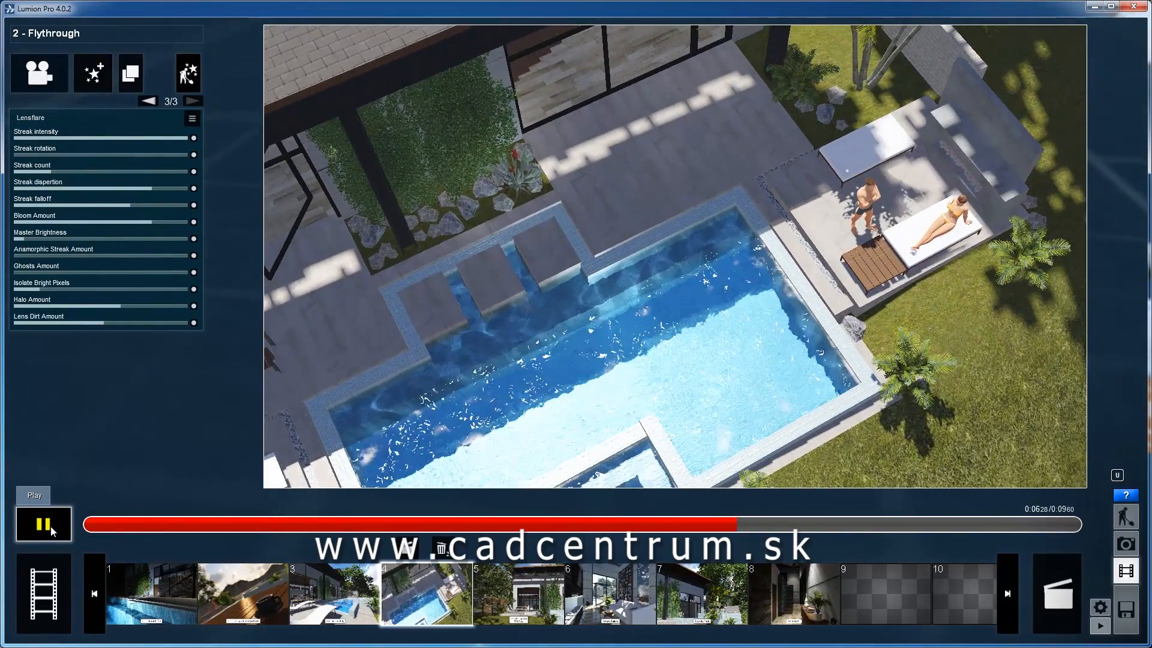
pyautogui.click(51, 527)
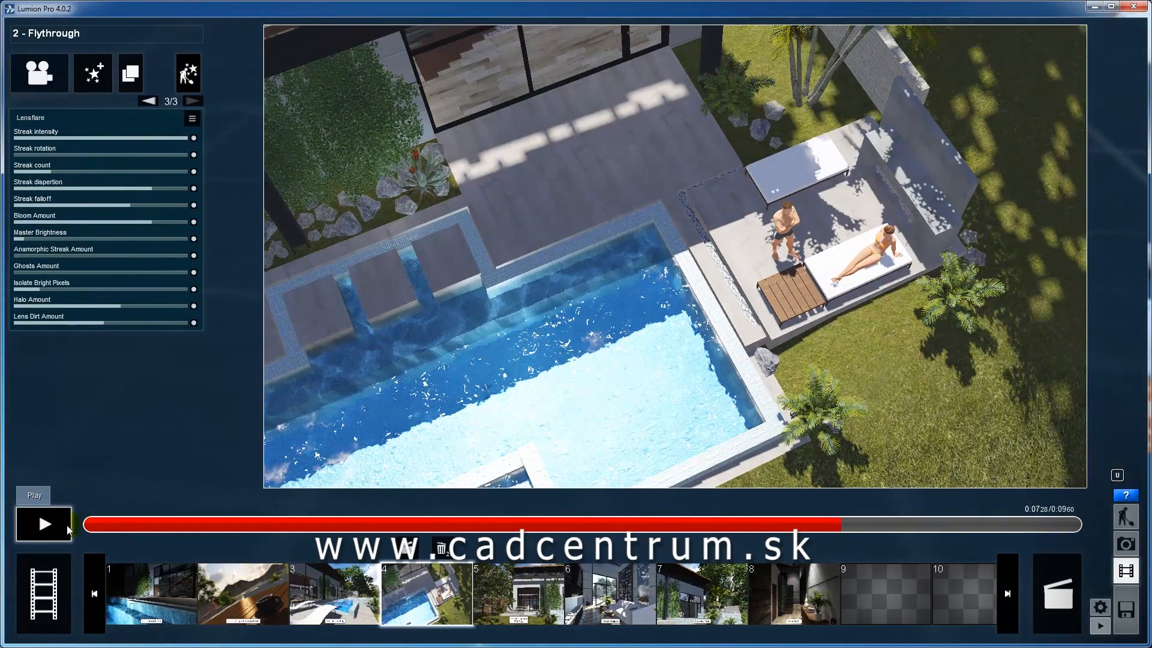
pyautogui.click(52, 525)
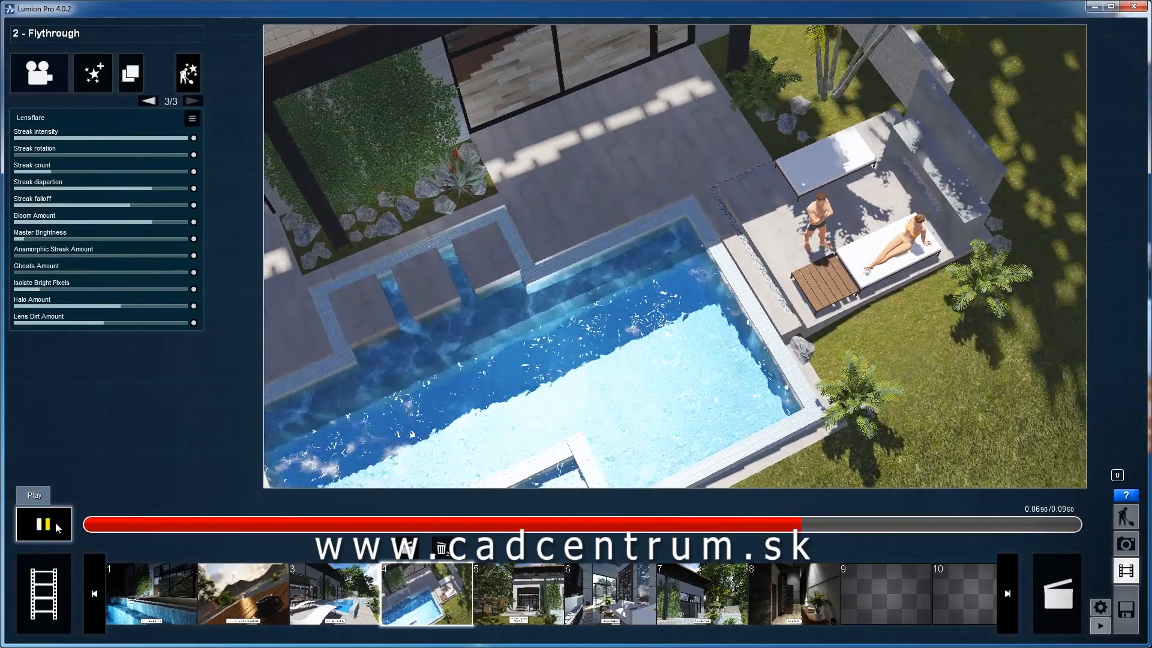
pyautogui.click(58, 526)
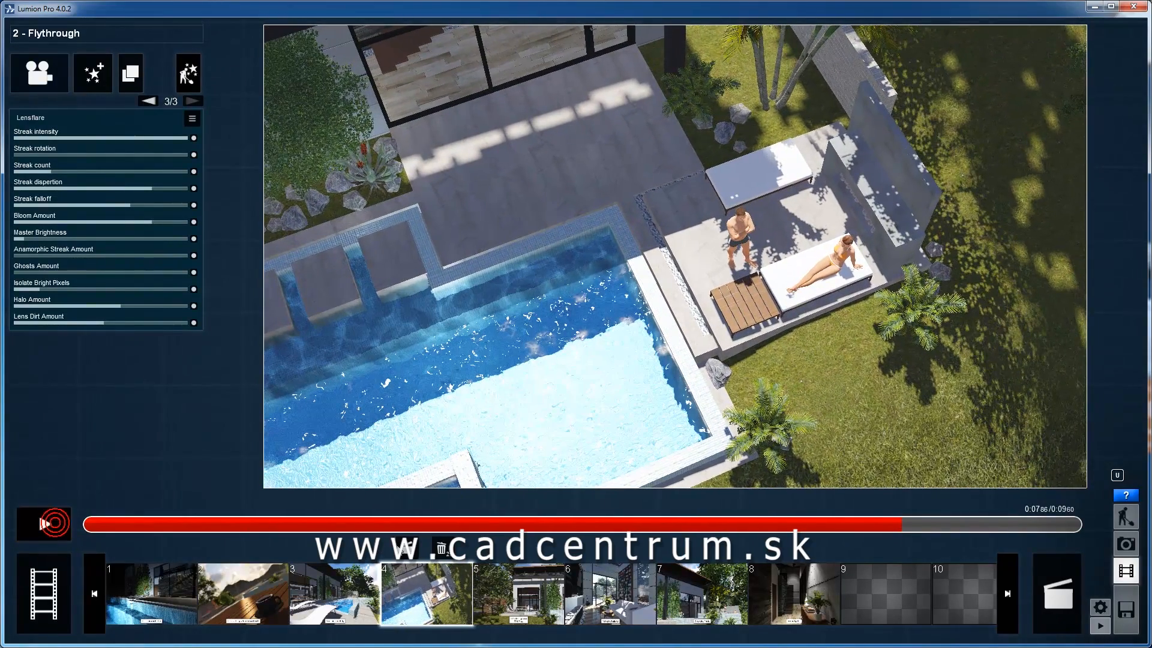
# - Configure the current clip's MP4 export to 30 frames per second, two-star output quality and 360p resolution
pyautogui.click(411, 548)
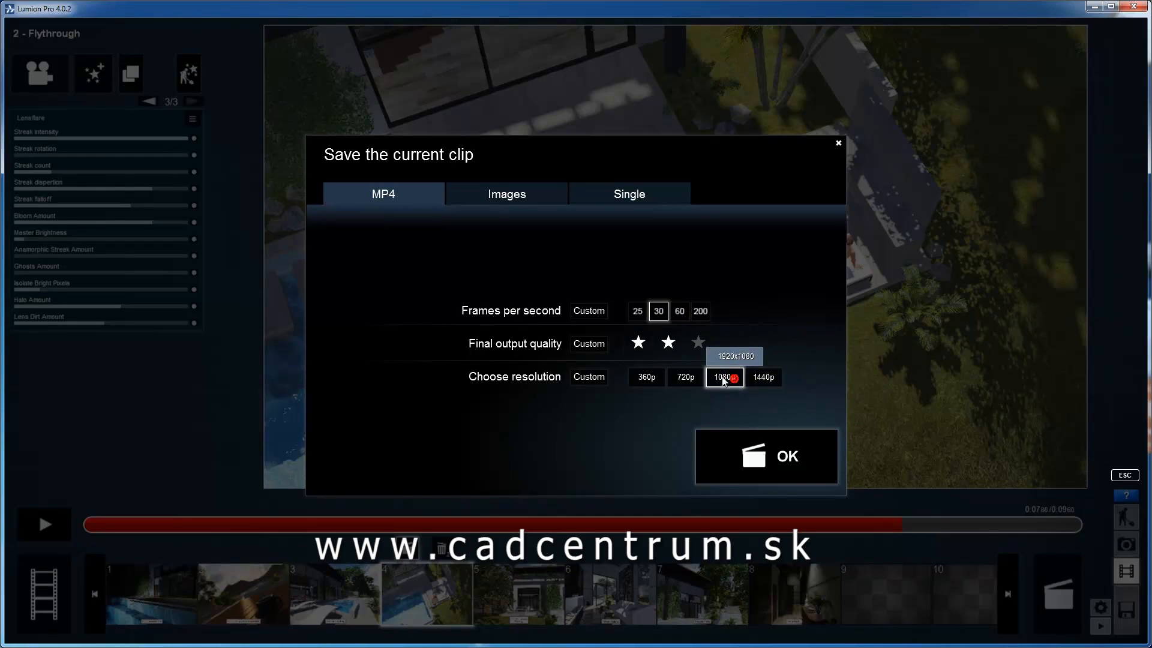
pyautogui.click(698, 342)
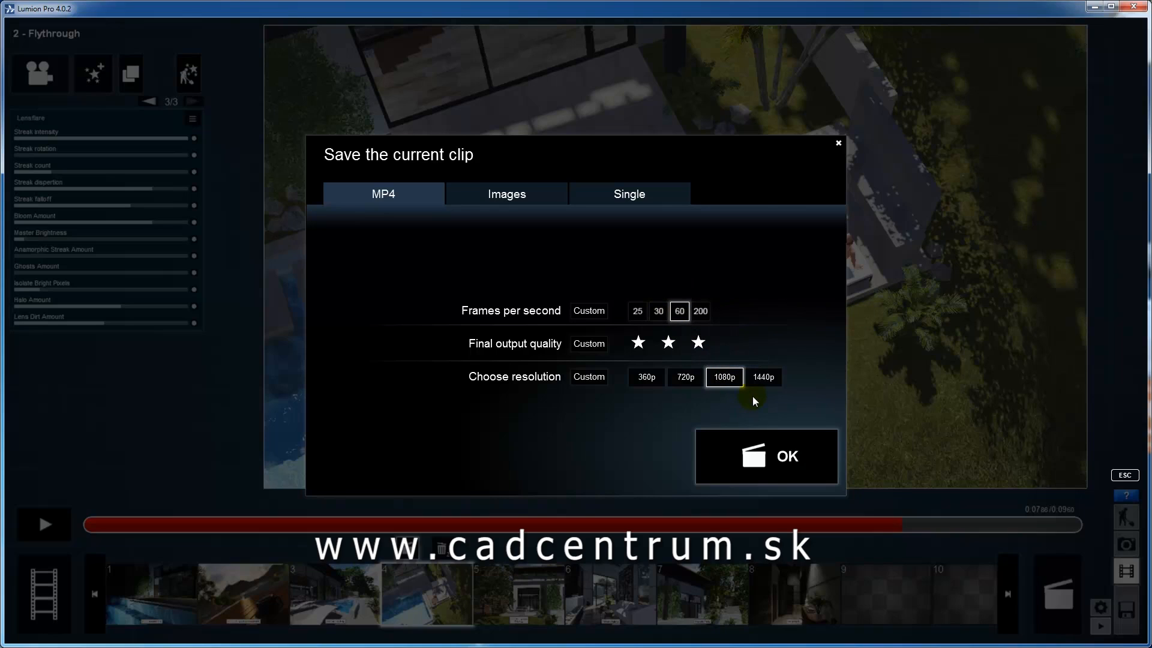
pyautogui.click(666, 341)
pyautogui.click(646, 376)
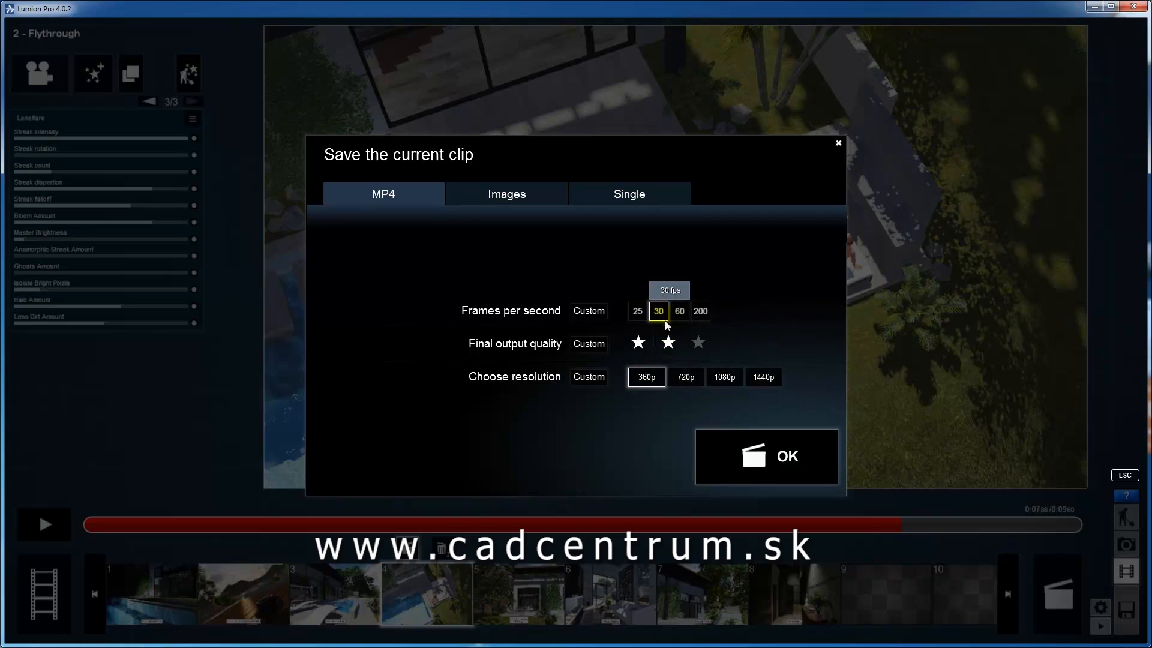
pyautogui.click(754, 456)
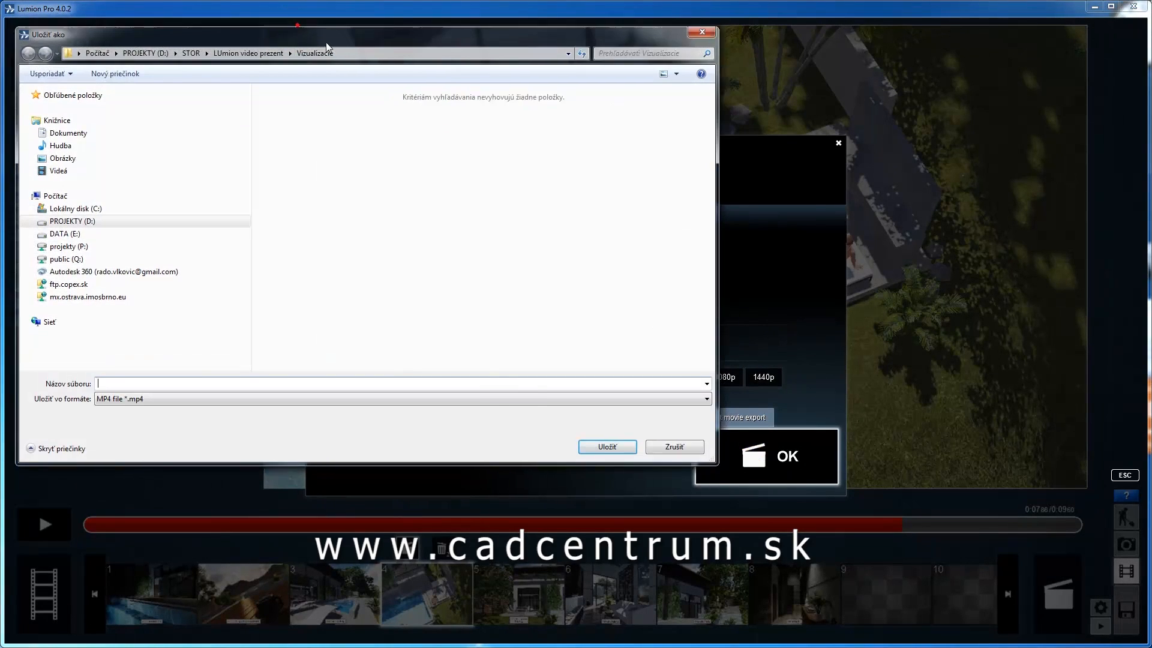
# - Save the clip's MP4 in the Videa folder as 1.mp4, overwriting the existing file
pyautogui.click(336, 86)
pyautogui.click(380, 168)
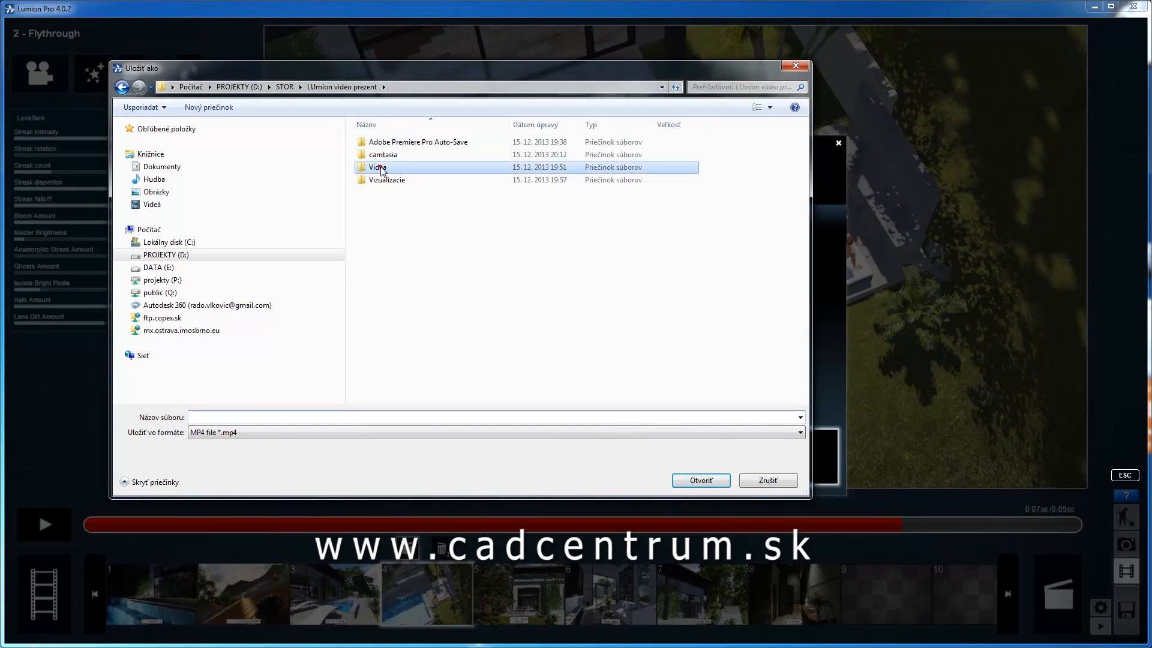
pyautogui.doubleClick(380, 168)
pyautogui.click(693, 479)
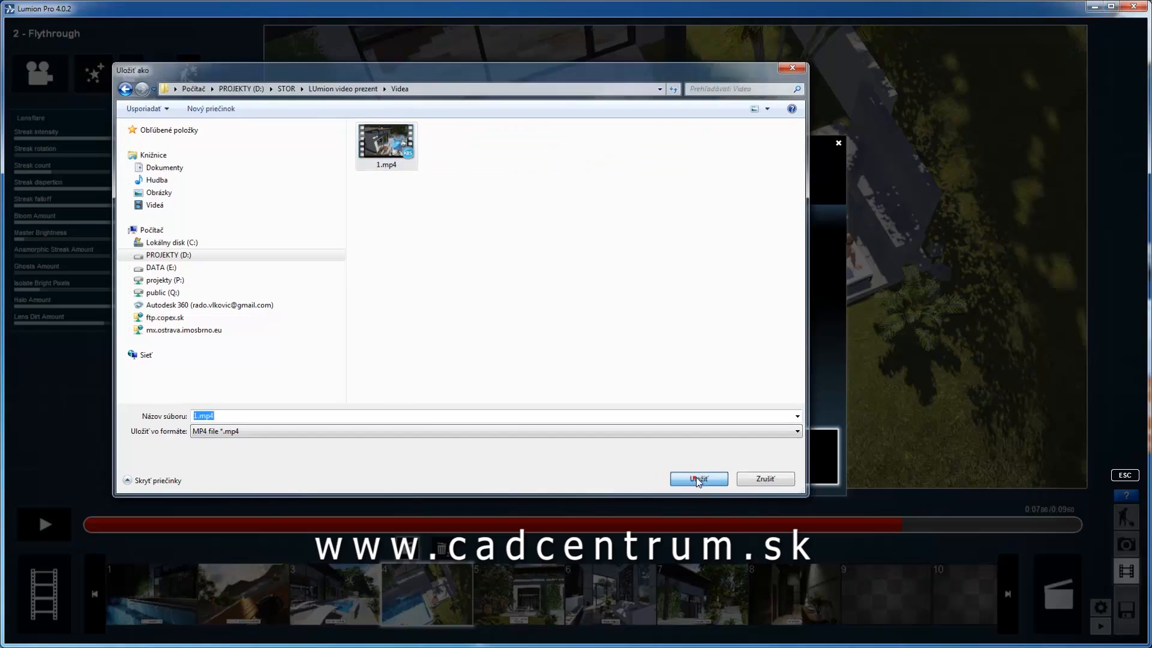
pyautogui.click(441, 505)
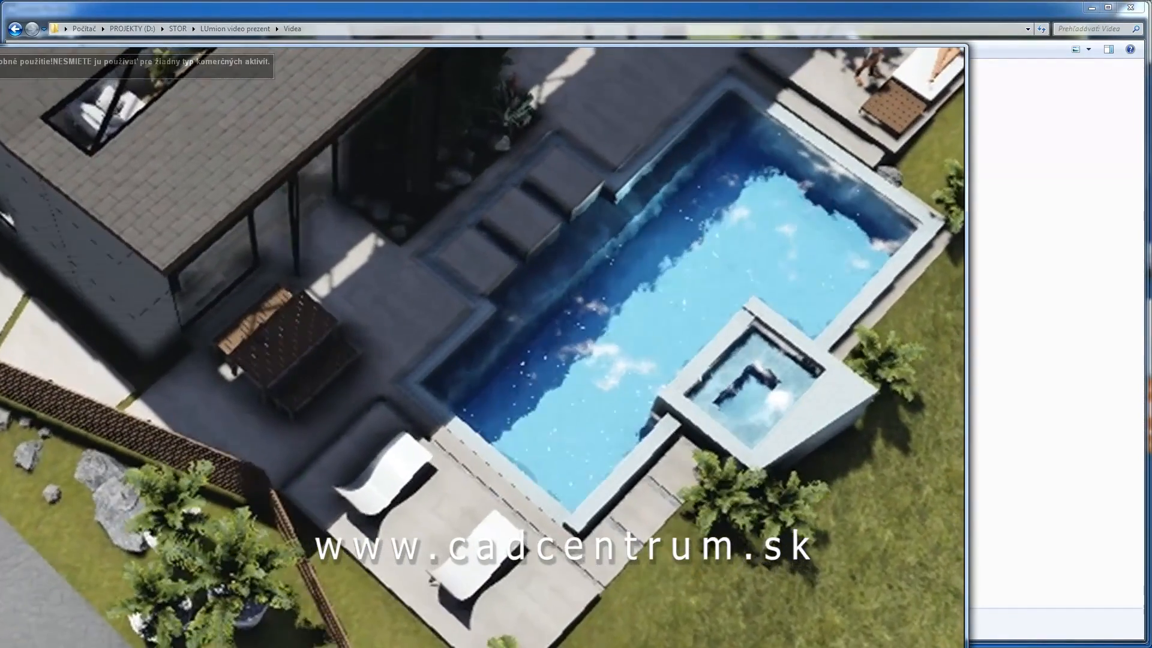
# - Watch the exported 1.mp4 in a reduced BS.Player window to check the flythrough
pyautogui.moveTo(0, 647); pyautogui.dragTo(326, 481)
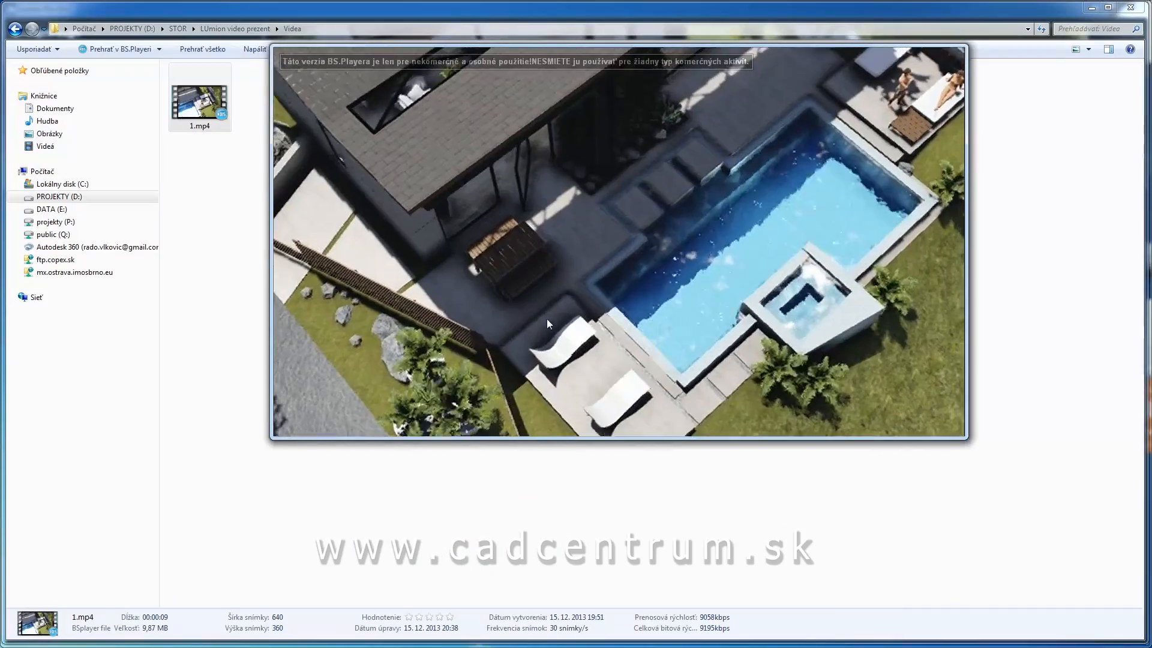
pyautogui.moveTo(562, 89); pyautogui.dragTo(512, 166)
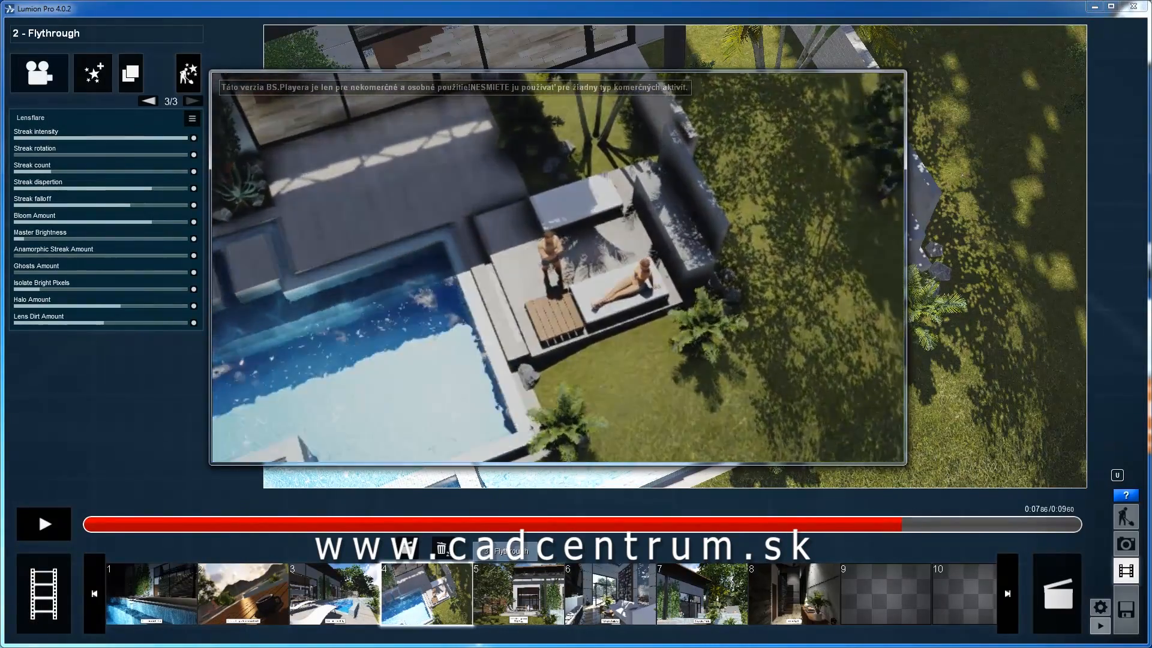
pyautogui.press('space')
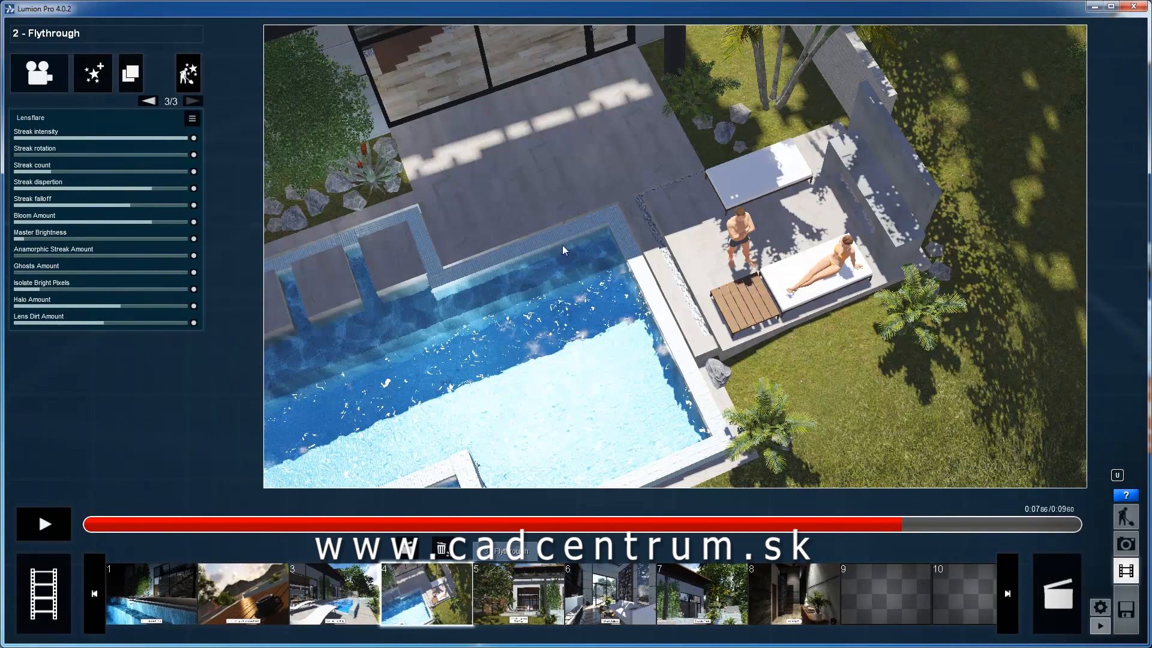
# - Export the current clip again as MP4 at 30 frames per second, three-star quality and 720p into the Videa folder
pyautogui.click(410, 548)
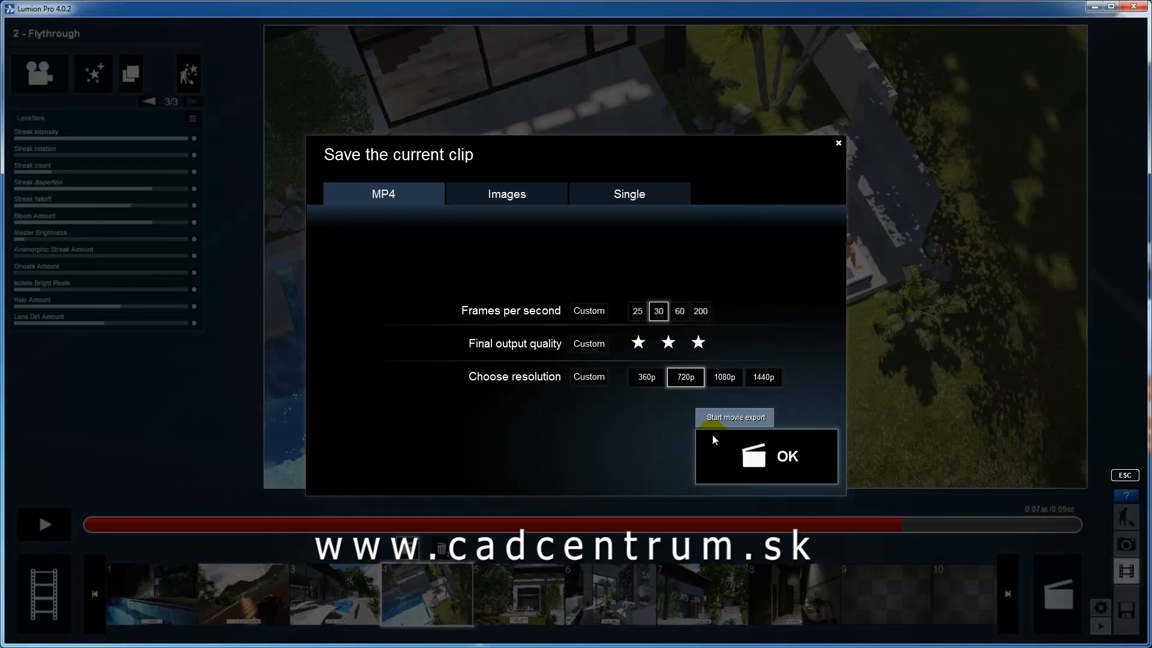
pyautogui.click(753, 466)
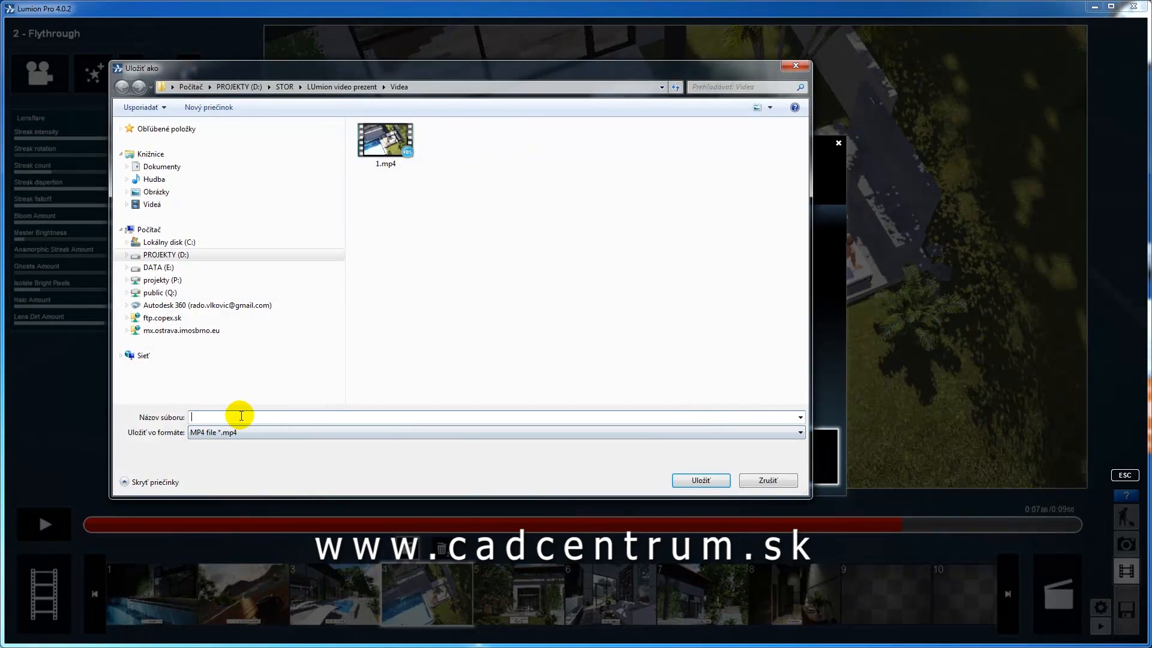
pyautogui.click(700, 482)
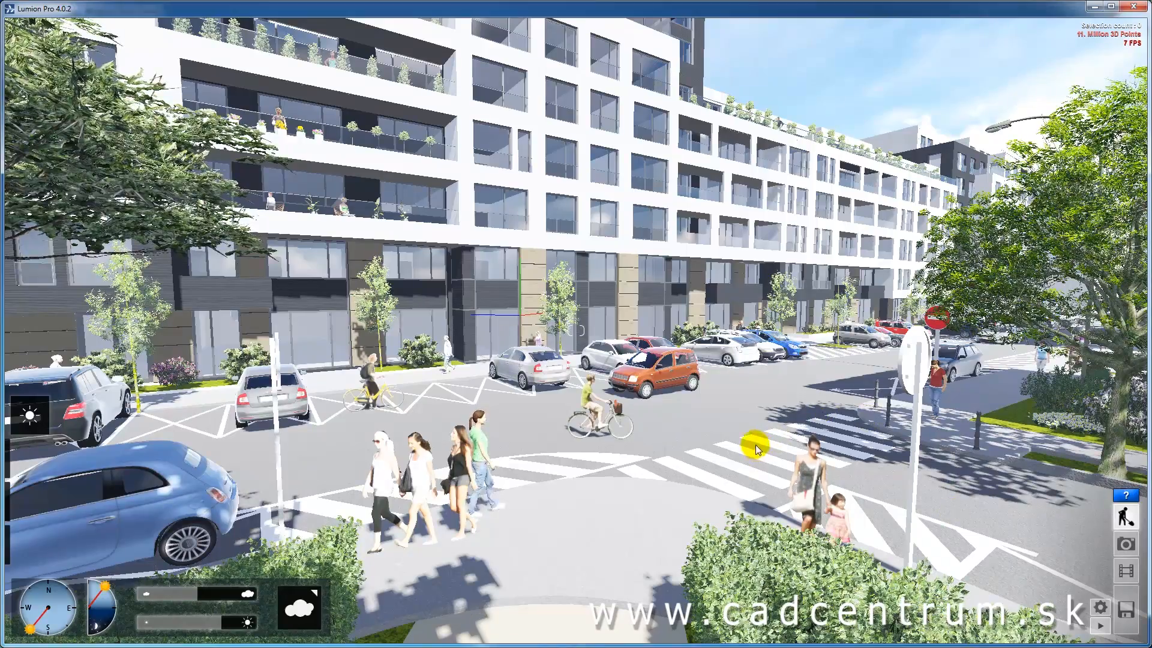
# - Switch the editor display to low quality (one star) while viewing the street side of the apartment block
pyautogui.moveTo(755, 444); pyautogui.dragTo(717, 444, button='right')
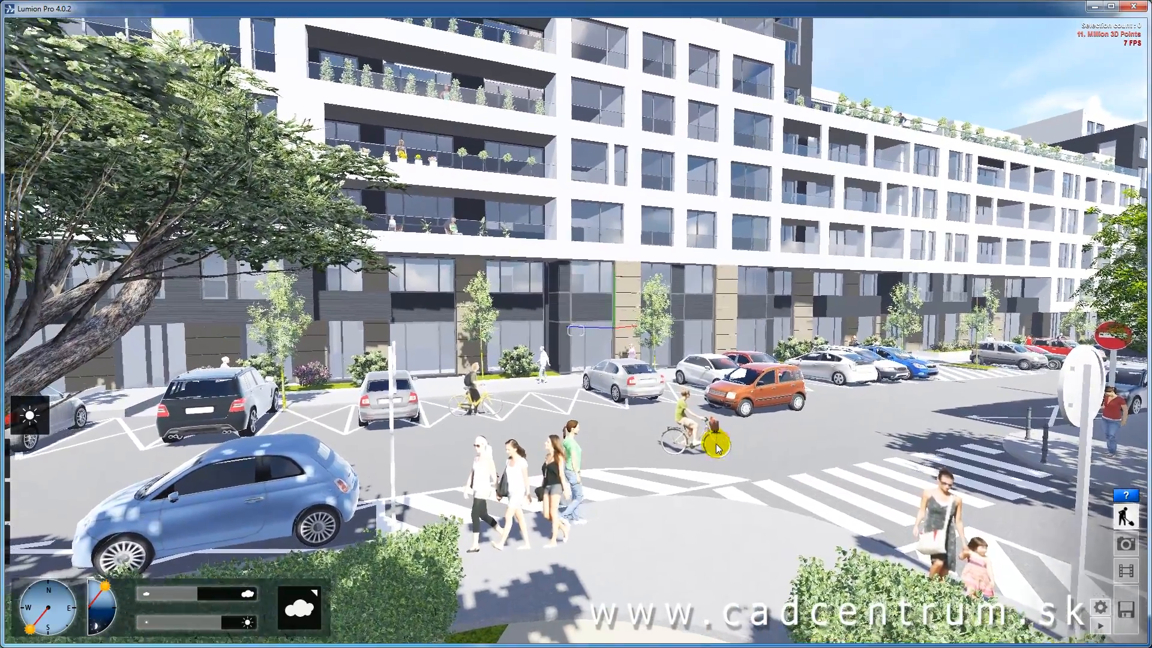
pyautogui.moveTo(715, 439); pyautogui.dragTo(720, 444, button='right')
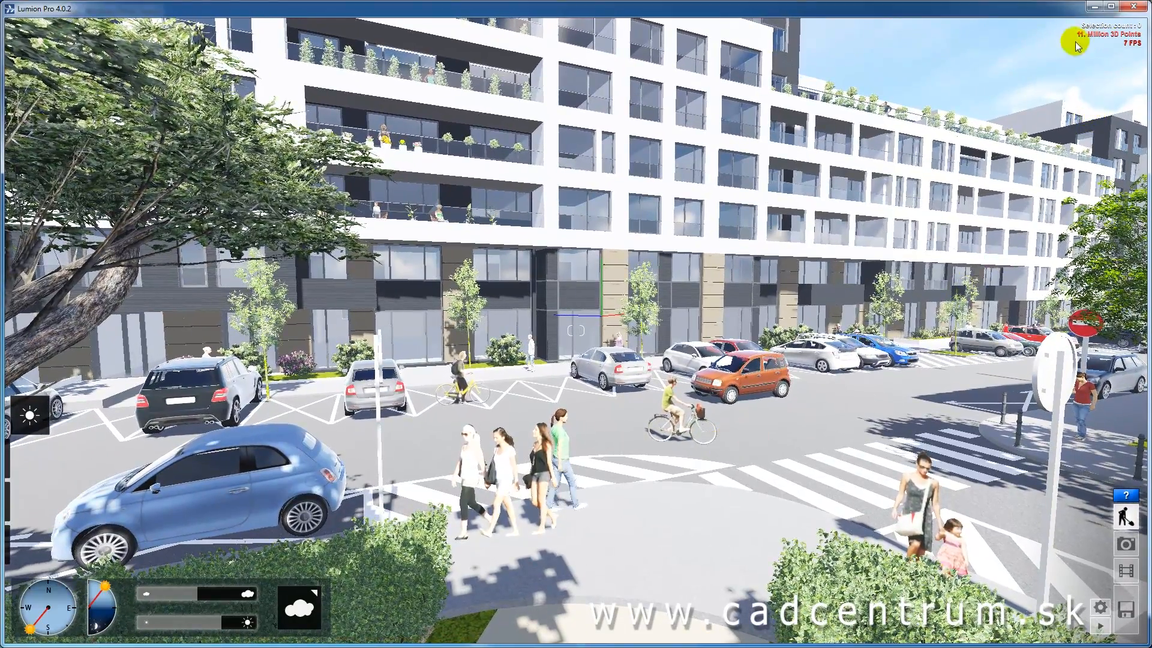
pyautogui.press('F1')
pyautogui.moveTo(820, 408); pyautogui.dragTo(827, 412, button='right')
pyautogui.moveTo(902, 453); pyautogui.dragTo(750, 481, button='right')
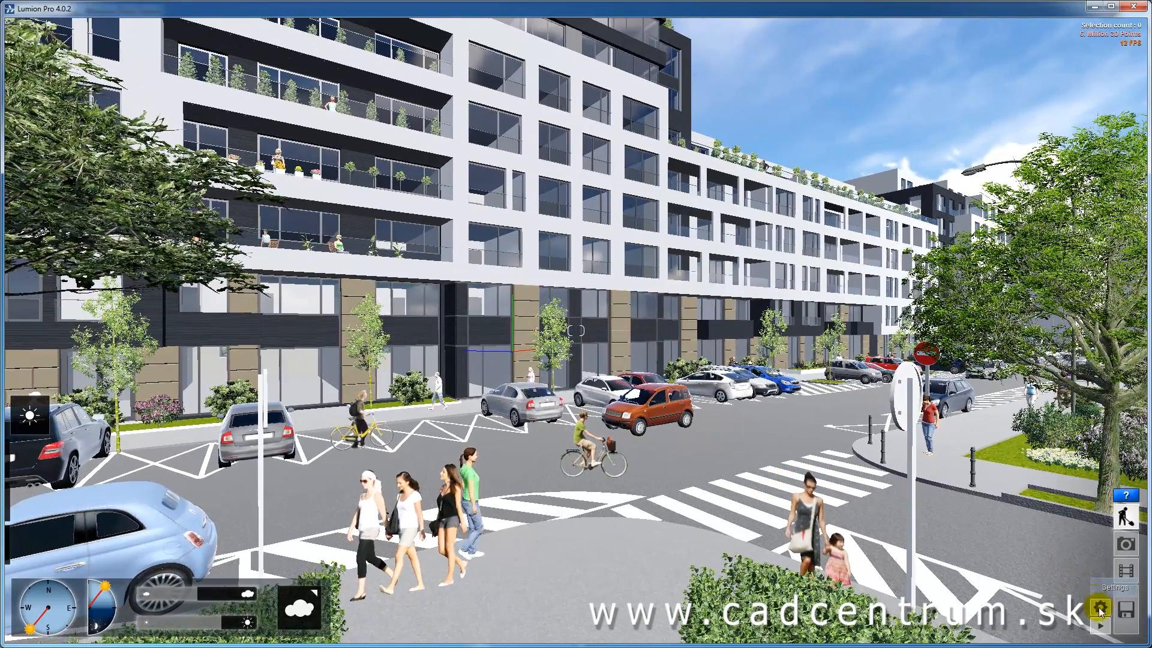
# - Set the editor resolution to 25% in the settings
pyautogui.click(1102, 609)
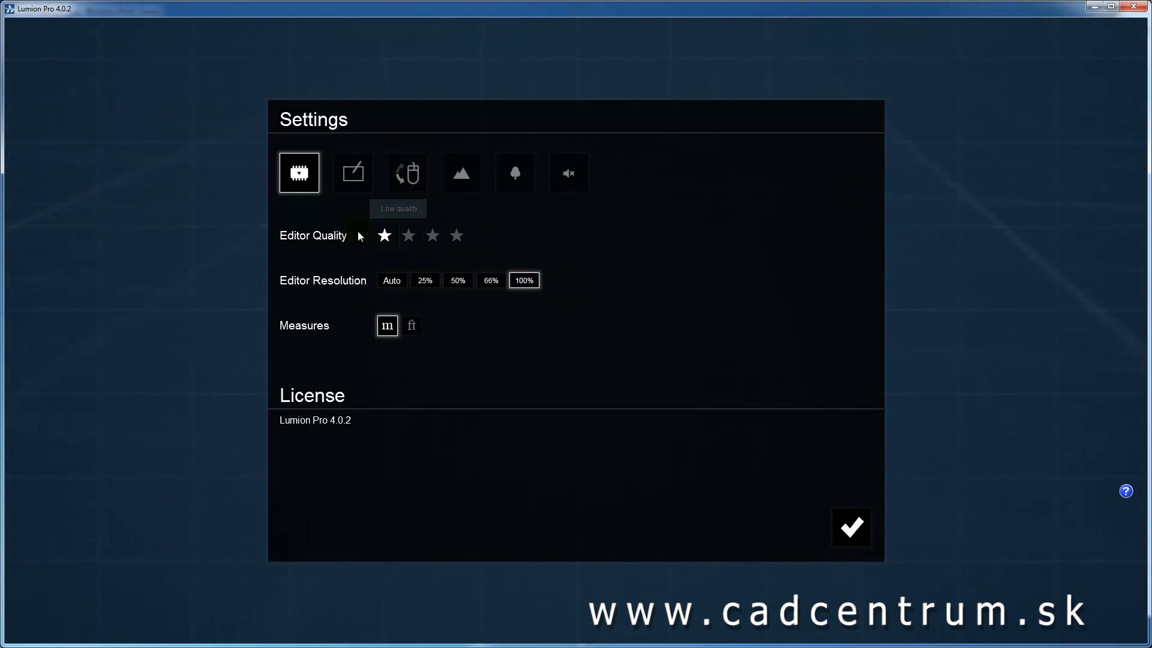
pyautogui.click(458, 236)
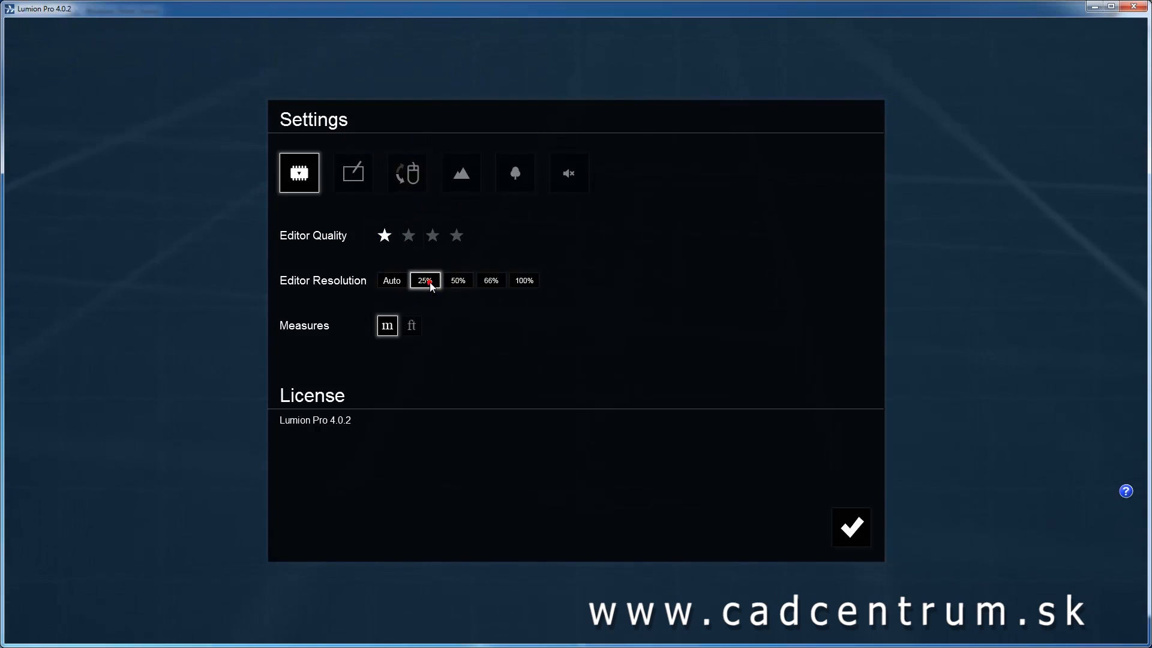
pyautogui.click(852, 528)
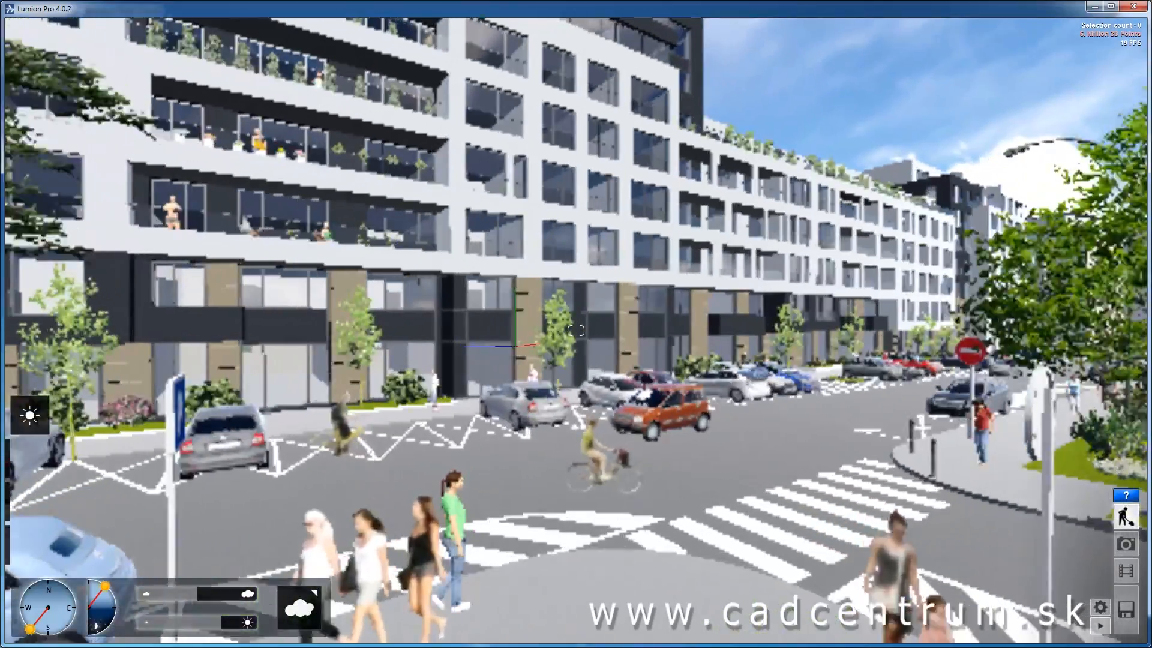
# - Fly up along the balcony facade and over the park to inspect the scene at reduced resolution
pyautogui.press('w')
pyautogui.moveTo(576, 331); pyautogui.dragTo(288, 337, button='right')
pyautogui.press('s')
pyautogui.press('q')
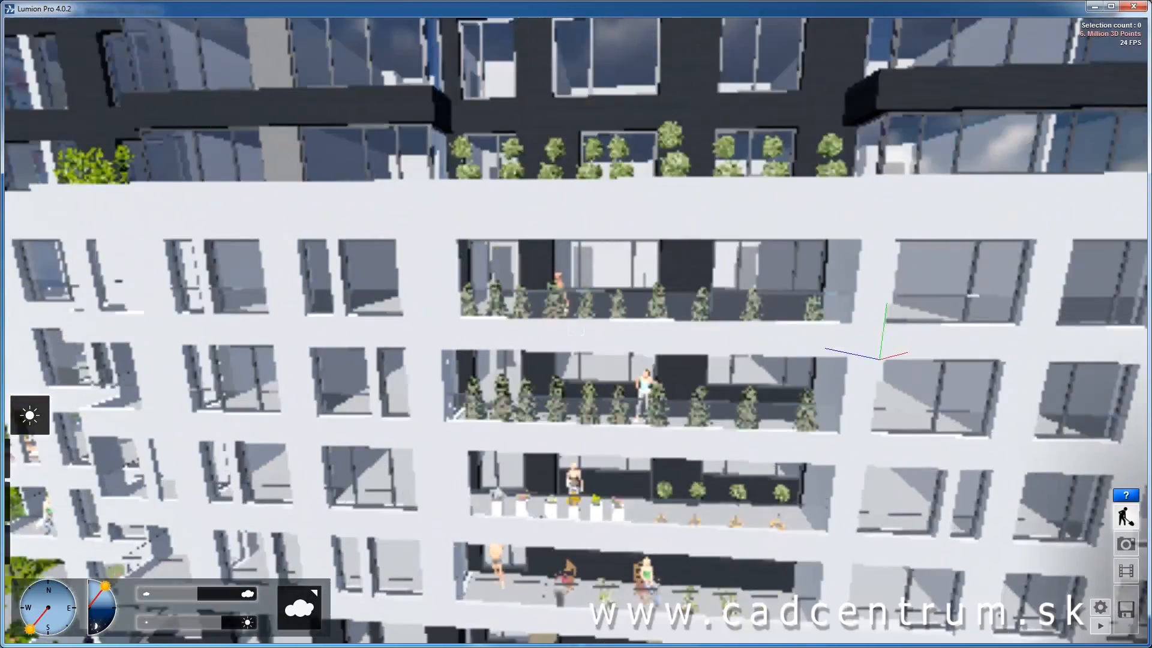
pyautogui.press('q')
pyautogui.moveTo(576, 331); pyautogui.dragTo(510, 435, button='right')
pyautogui.press('q')
pyautogui.press('w')
pyautogui.press('w')
pyautogui.press('w')
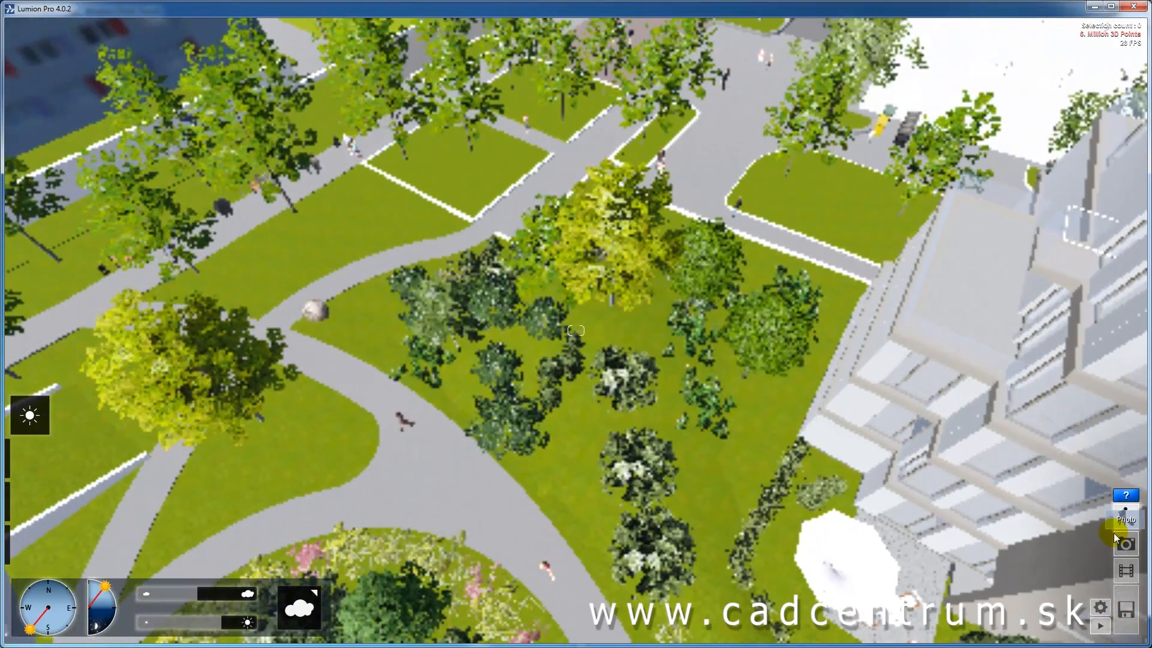
# - Set the editor resolution back to 100% and check the park and its surrounding buildings at ground level
pyautogui.click(1101, 609)
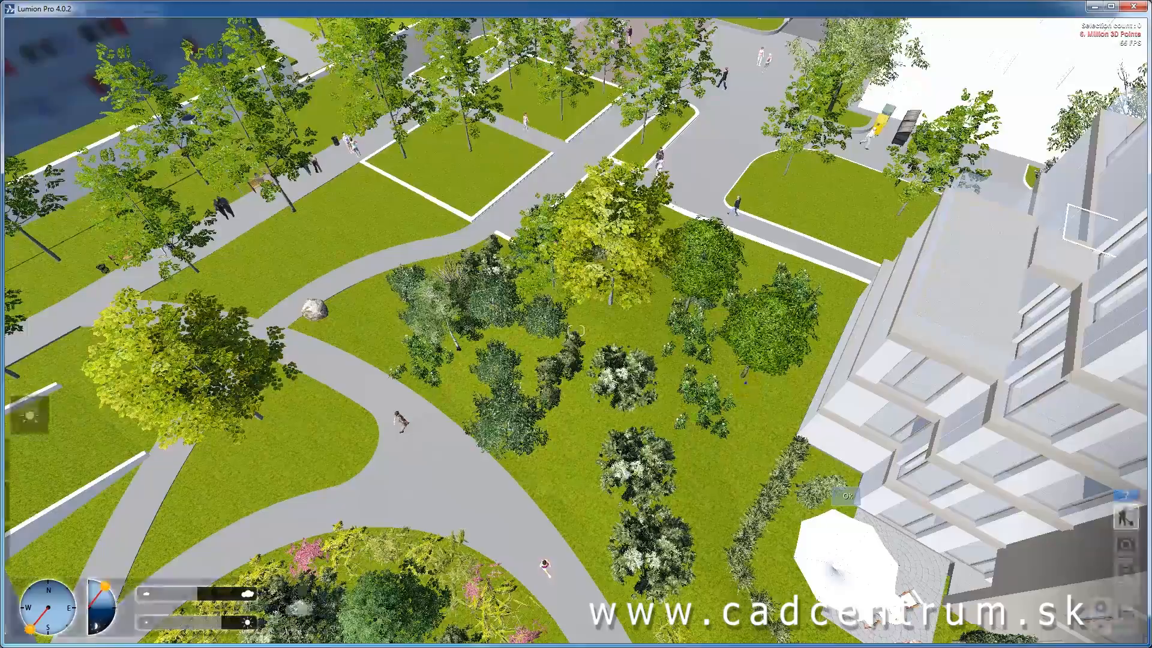
pyautogui.moveTo(745, 384); pyautogui.dragTo(757, 253, button='right')
pyautogui.press('w')
pyautogui.press('a')
pyautogui.press('s')
pyautogui.press('w')
pyautogui.press('w')
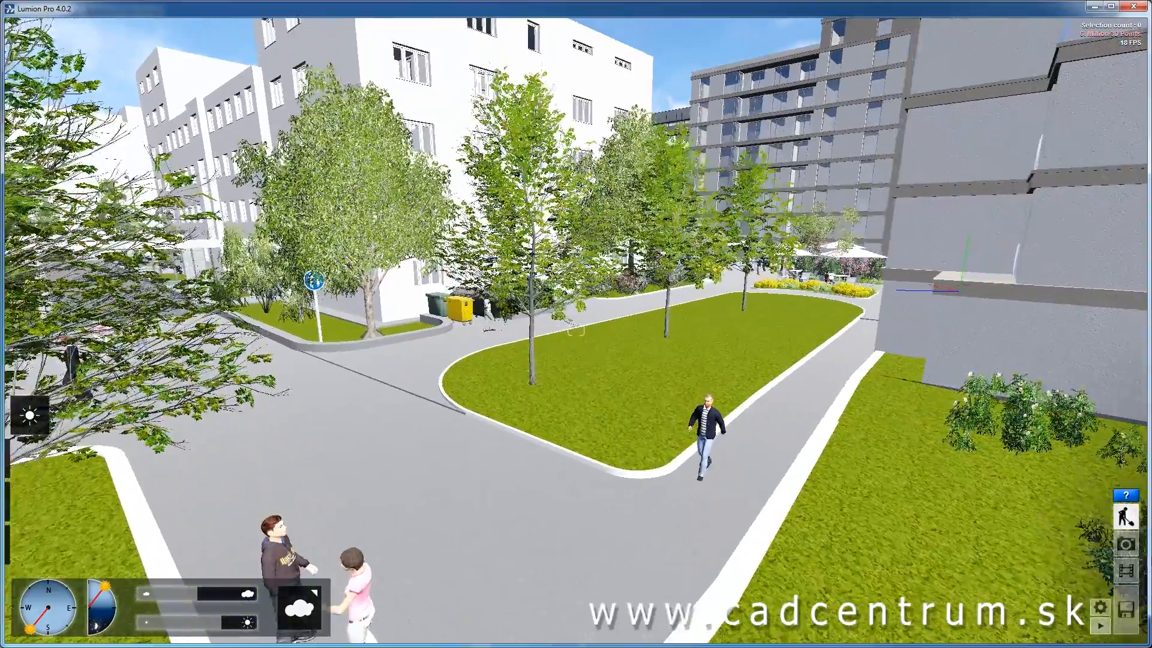
pyautogui.moveTo(576, 330); pyautogui.dragTo(591, 285, button='right')
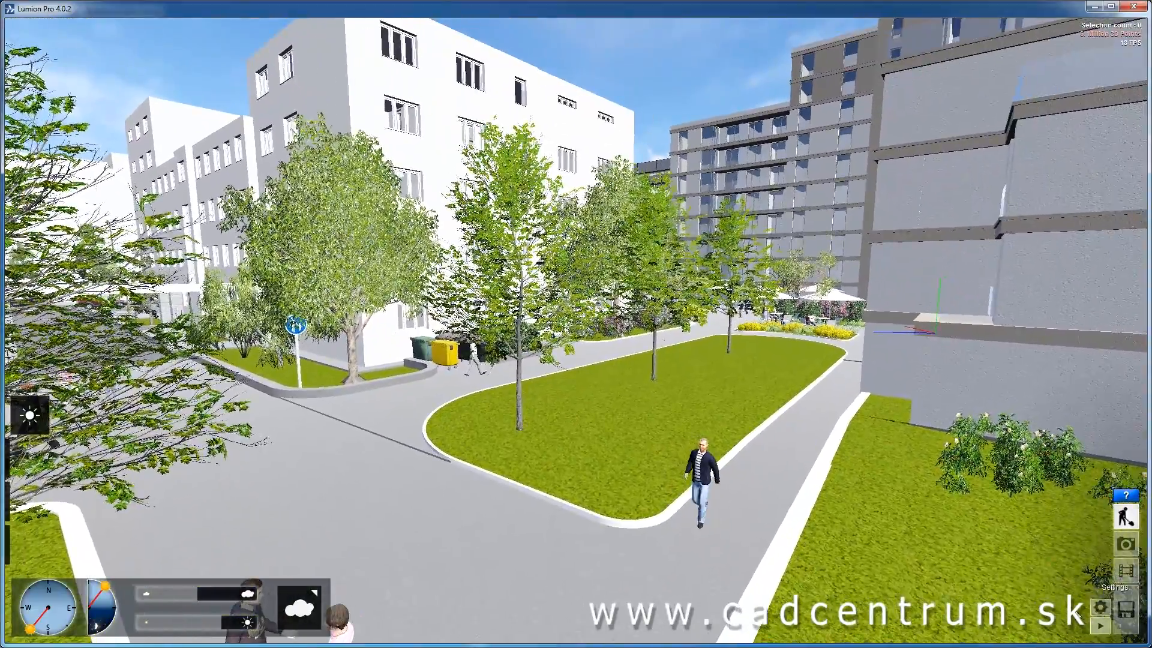
# - Turn the editor's full-quality trees option on and back off to compare how the park's trees display
pyautogui.click(1101, 605)
pyautogui.click(526, 177)
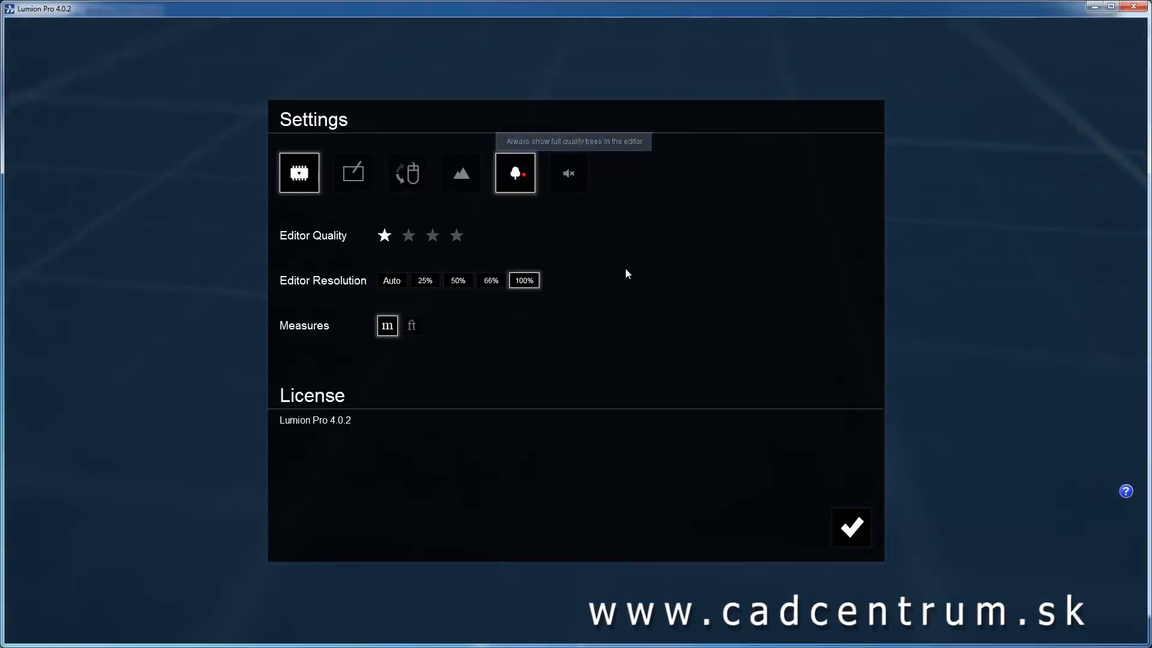
pyautogui.click(852, 527)
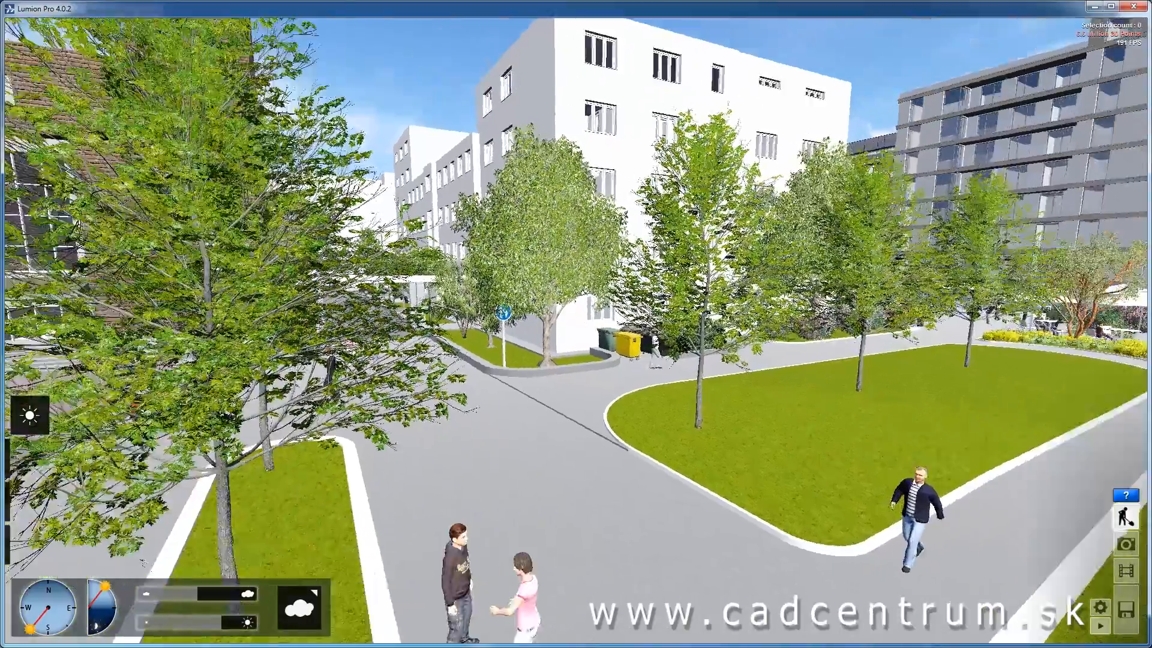
pyautogui.moveTo(576, 331); pyautogui.dragTo(387, 331, button='right')
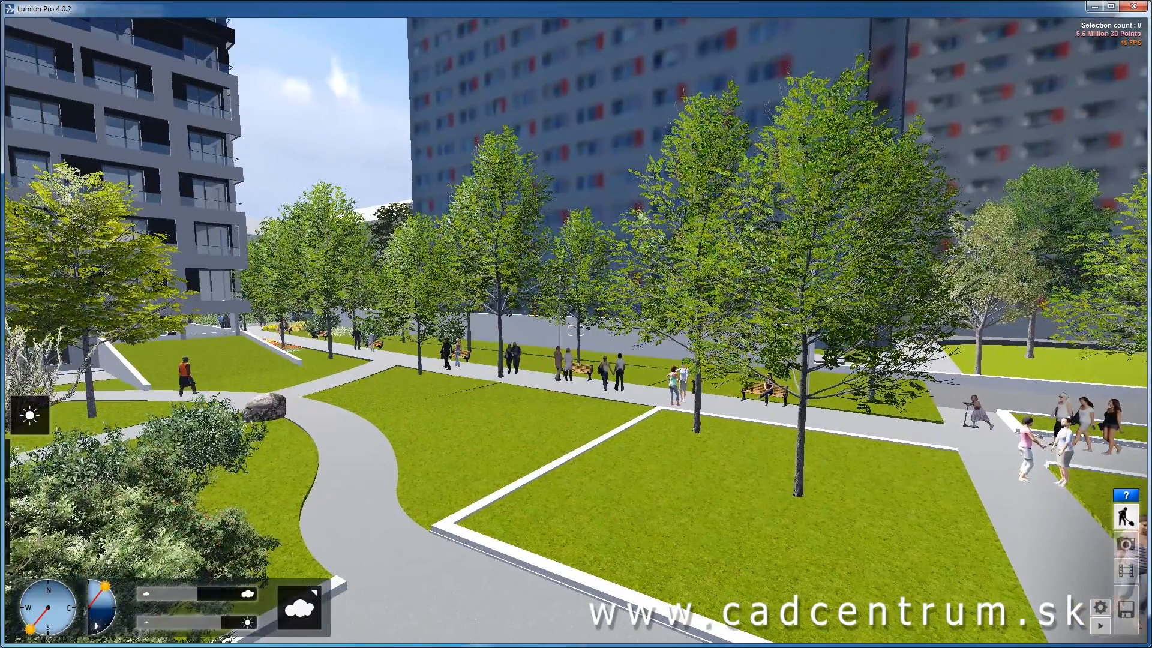
pyautogui.click(1101, 611)
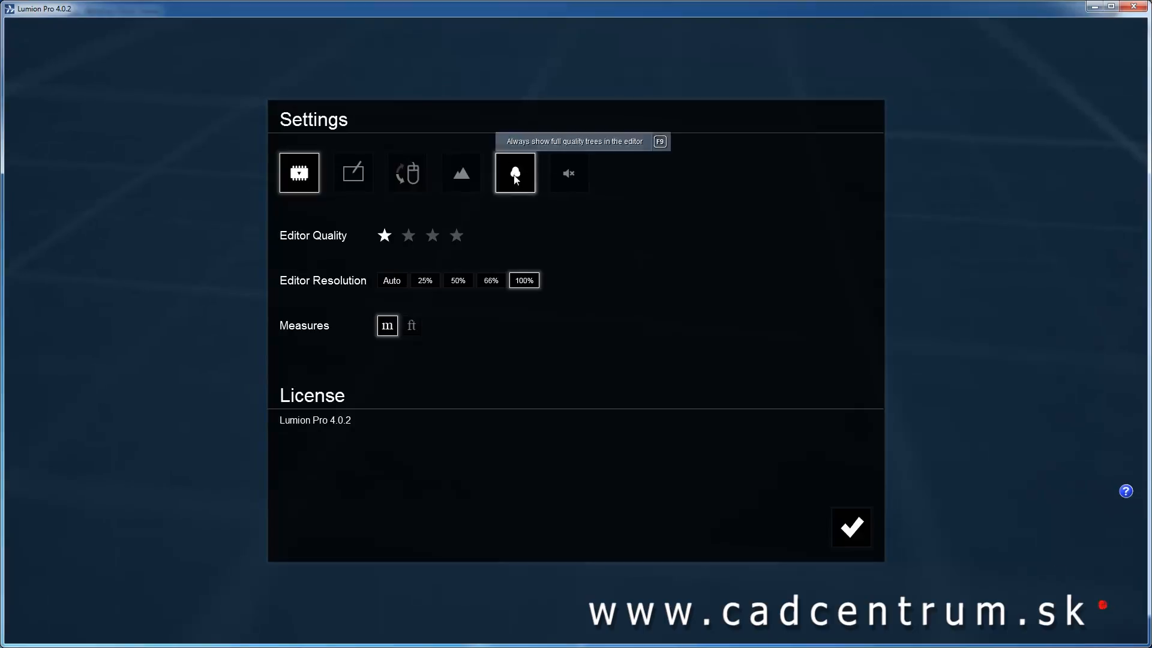
pyautogui.click(856, 535)
# - Fly from the park paths to the courtyard playground to examine the scene at low editor quality
pyautogui.moveTo(856, 536); pyautogui.dragTo(779, 534, button='right')
pyautogui.press('w')
pyautogui.moveTo(576, 331); pyautogui.dragTo(489, 330, button='right')
pyautogui.press('w')
pyautogui.moveTo(576, 330); pyautogui.dragTo(664, 336, button='right')
pyautogui.press('w')
pyautogui.press('w')
pyautogui.press('w')
pyautogui.press('w')
pyautogui.press('w')
pyautogui.press('a')
pyautogui.press('a')
pyautogui.press('a')
pyautogui.press('a')
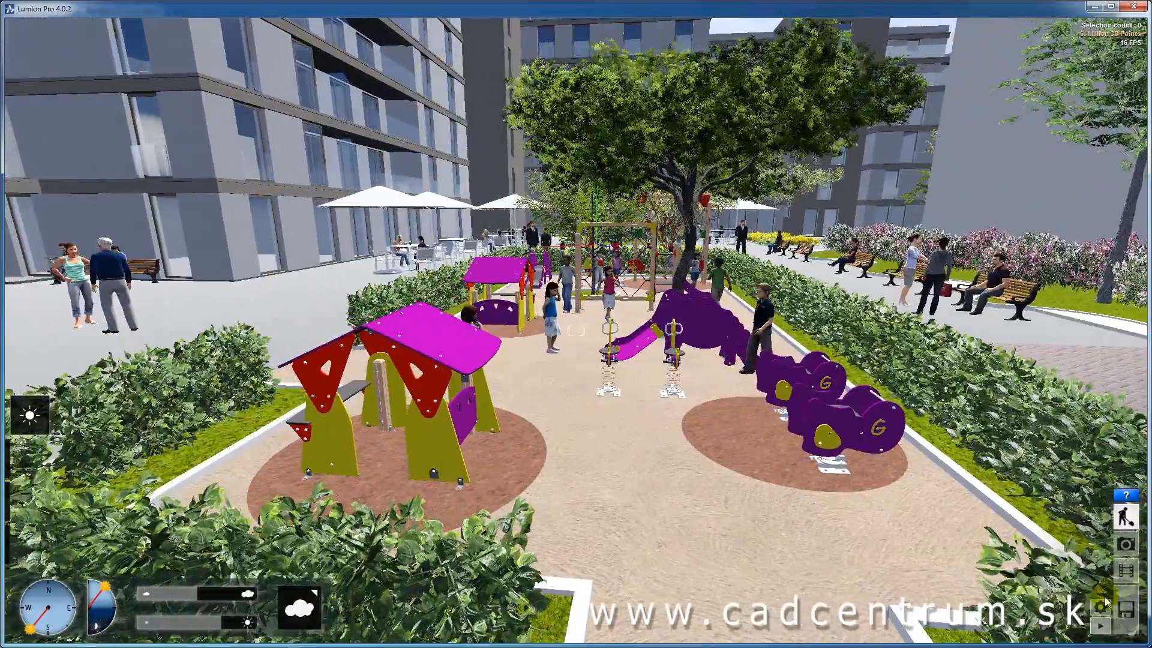
# - Raise the editor quality to two stars (medium) in the settings
pyautogui.click(1101, 607)
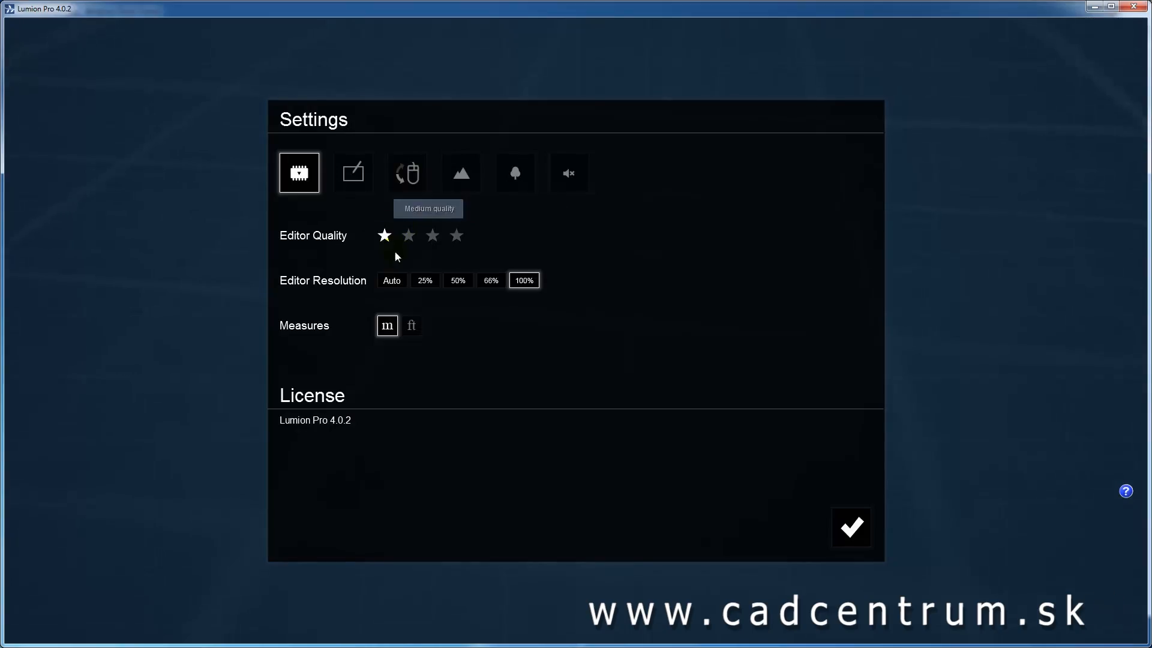
pyautogui.click(851, 528)
pyautogui.press('w')
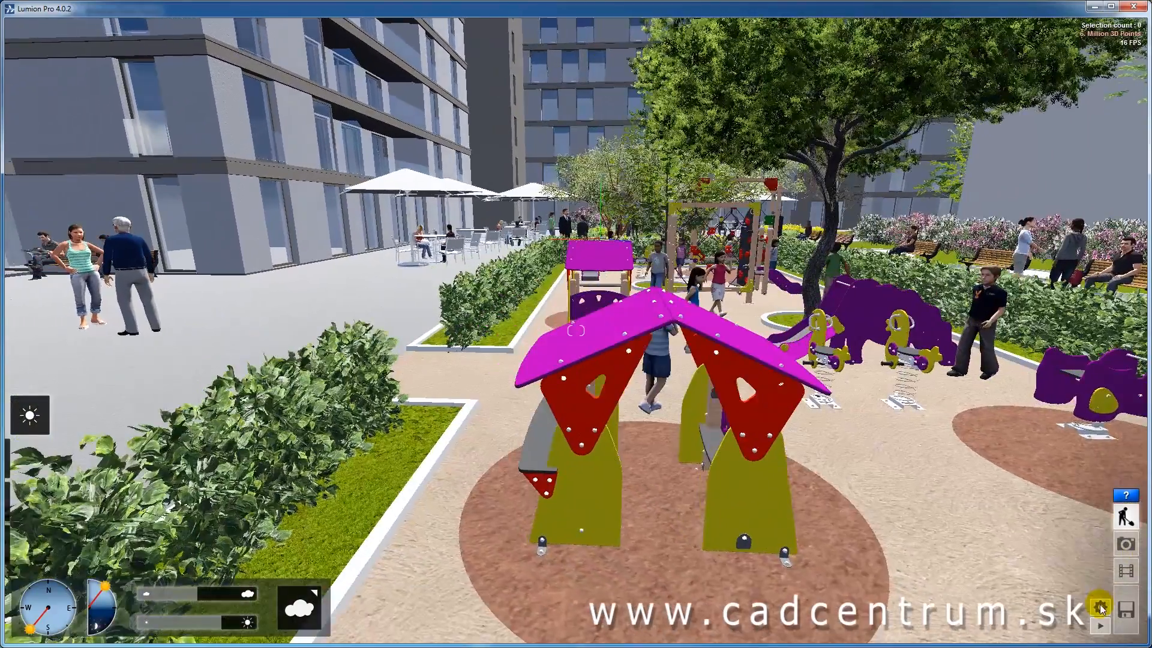
pyautogui.click(1101, 607)
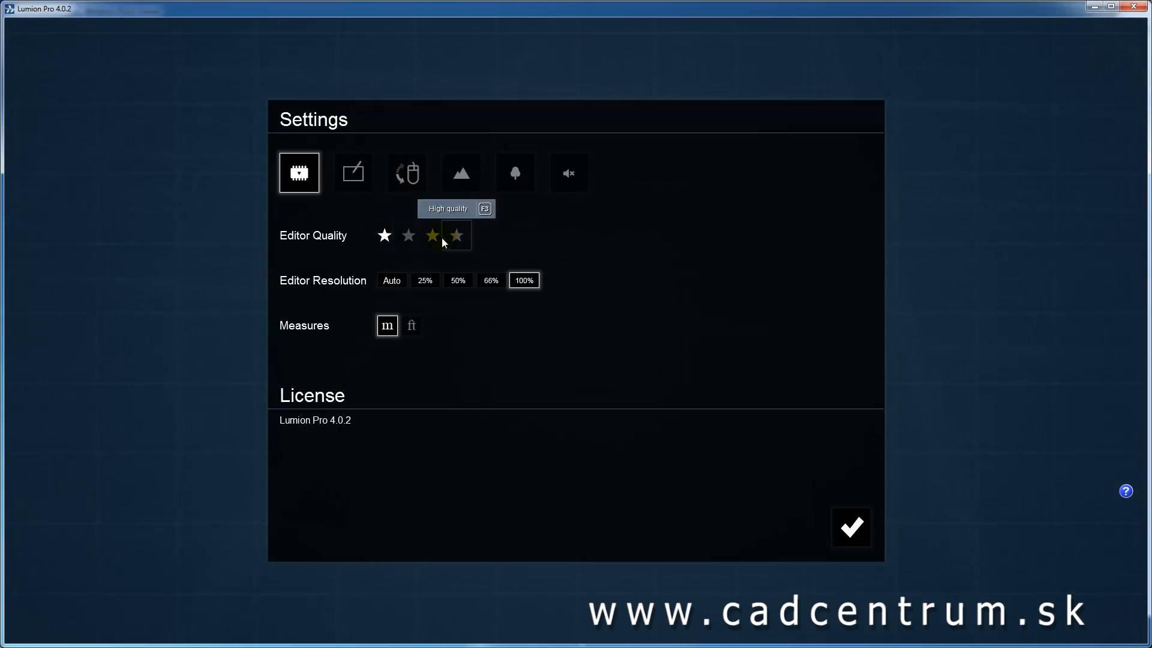
pyautogui.click(410, 237)
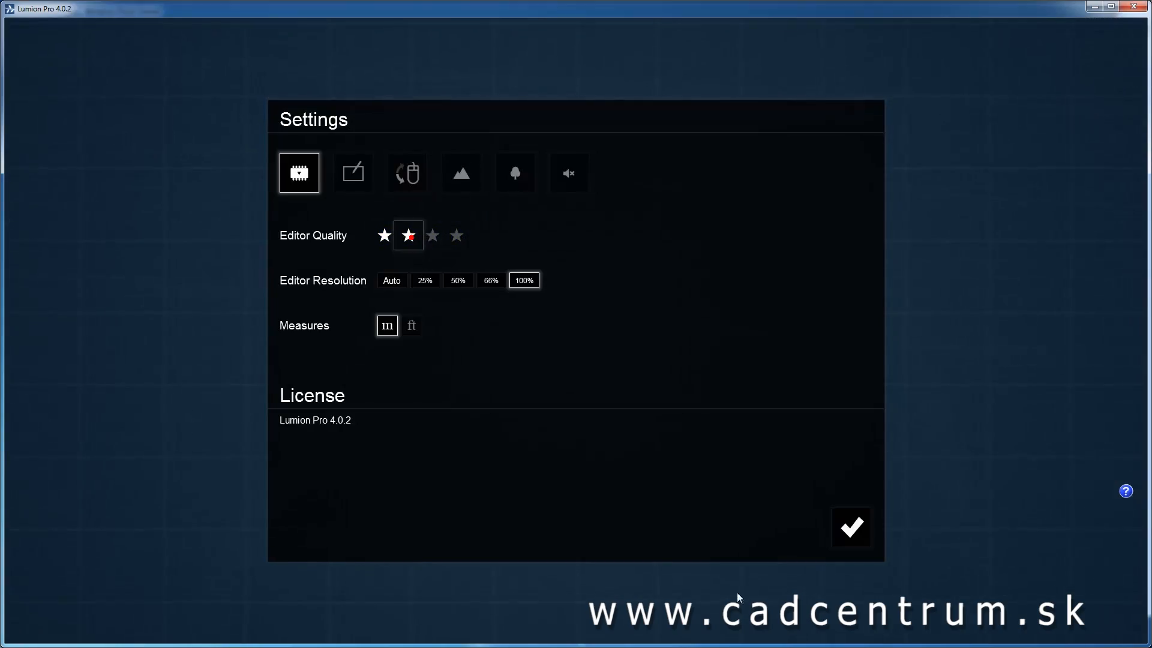
pyautogui.click(851, 527)
# - Circle the courtyard playground and benches to examine shadows and detail at medium editor quality
pyautogui.press('w')
pyautogui.press('a')
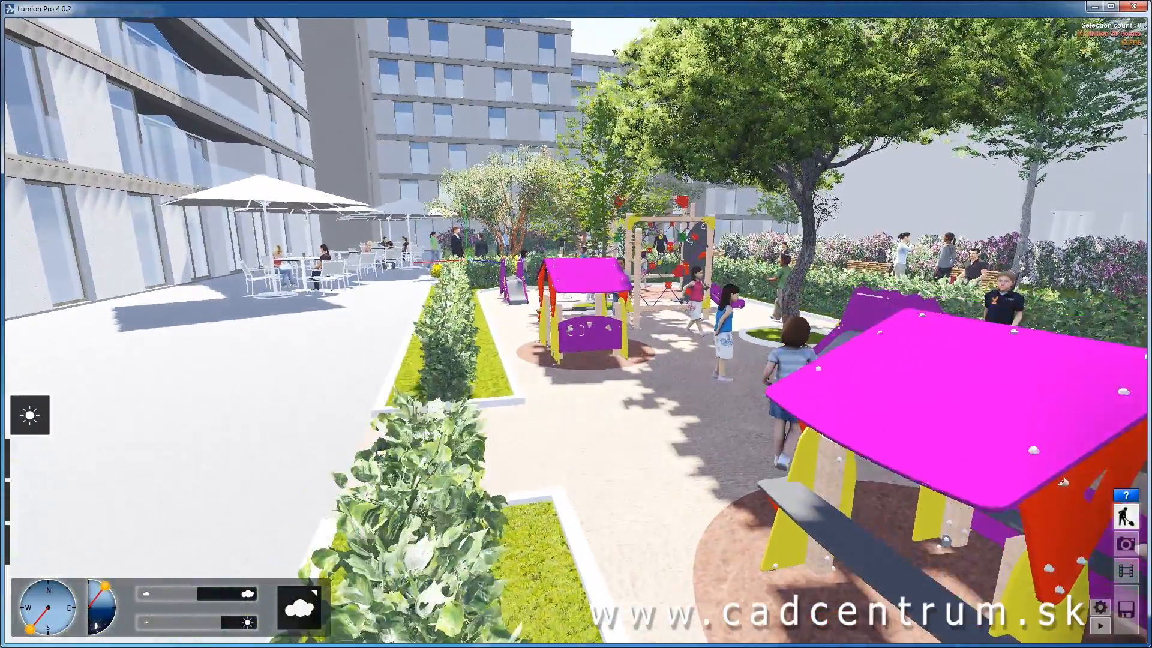
pyautogui.press('q')
pyautogui.press('a')
pyautogui.press('s')
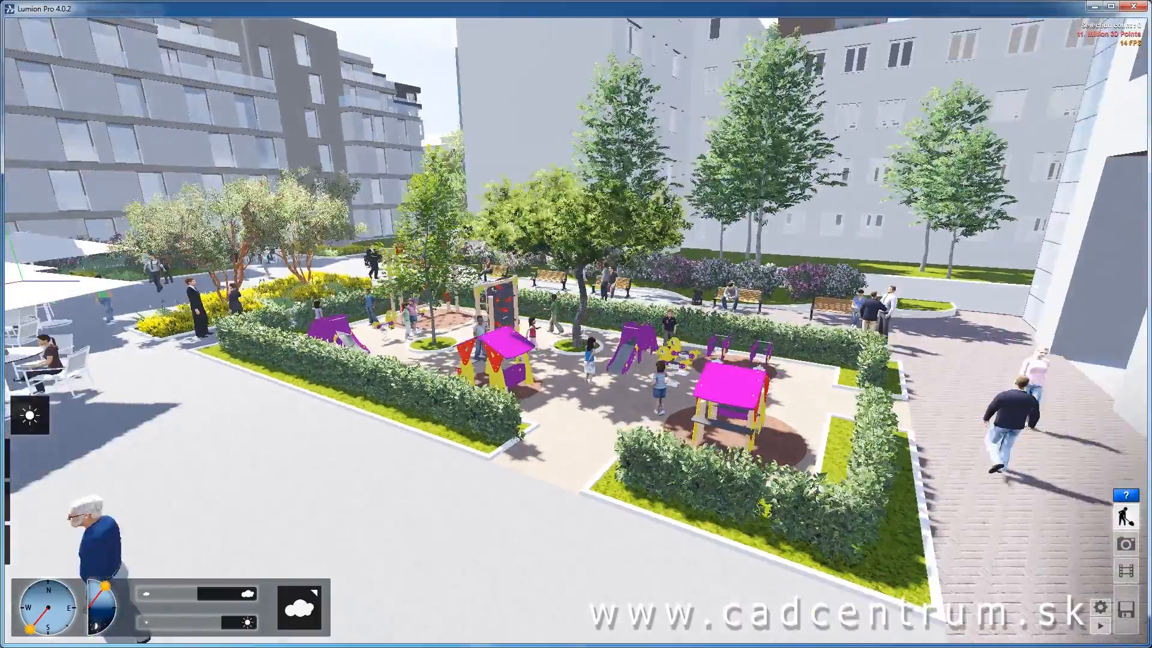
pyautogui.press('w')
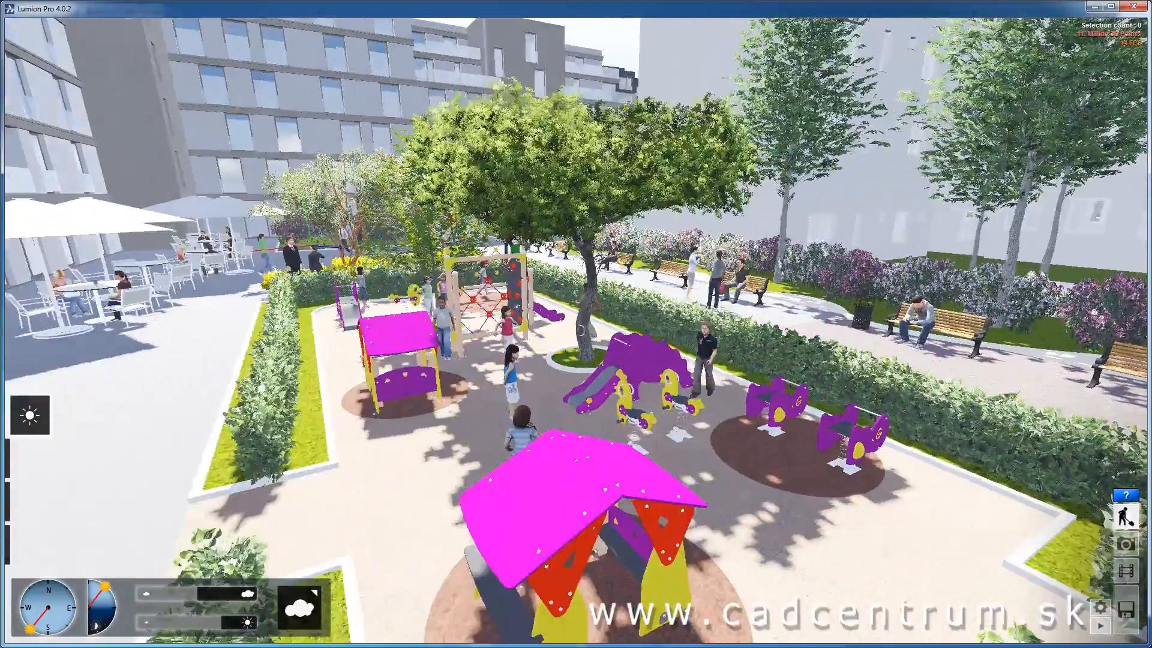
pyautogui.press('d')
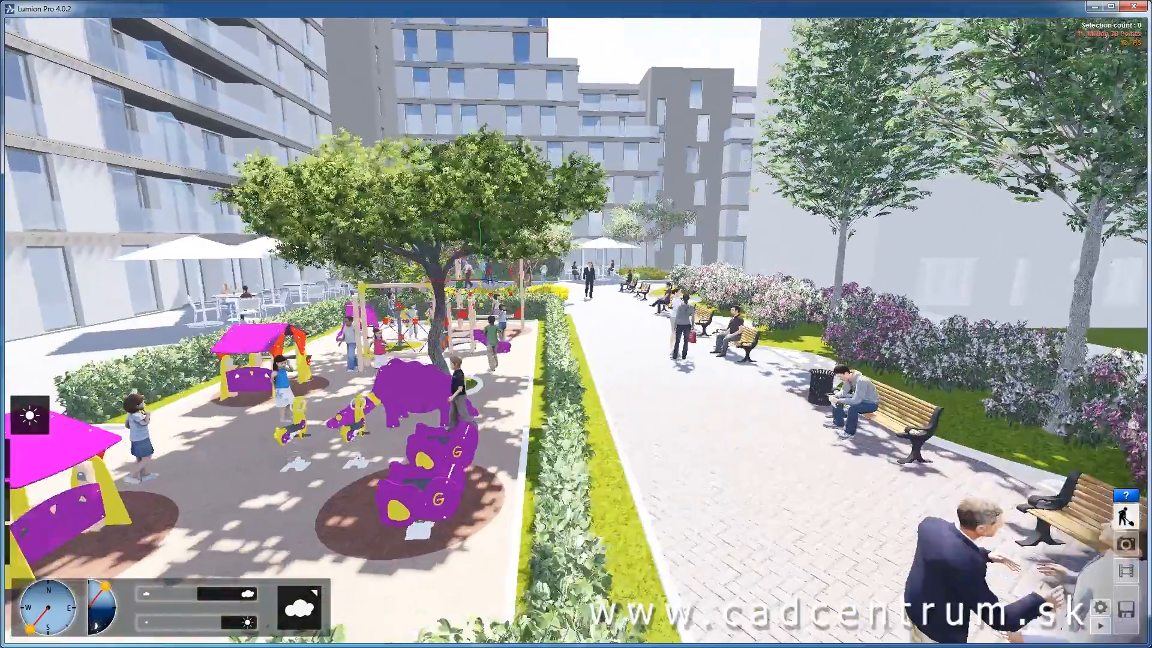
pyautogui.press('w')
pyautogui.press('d')
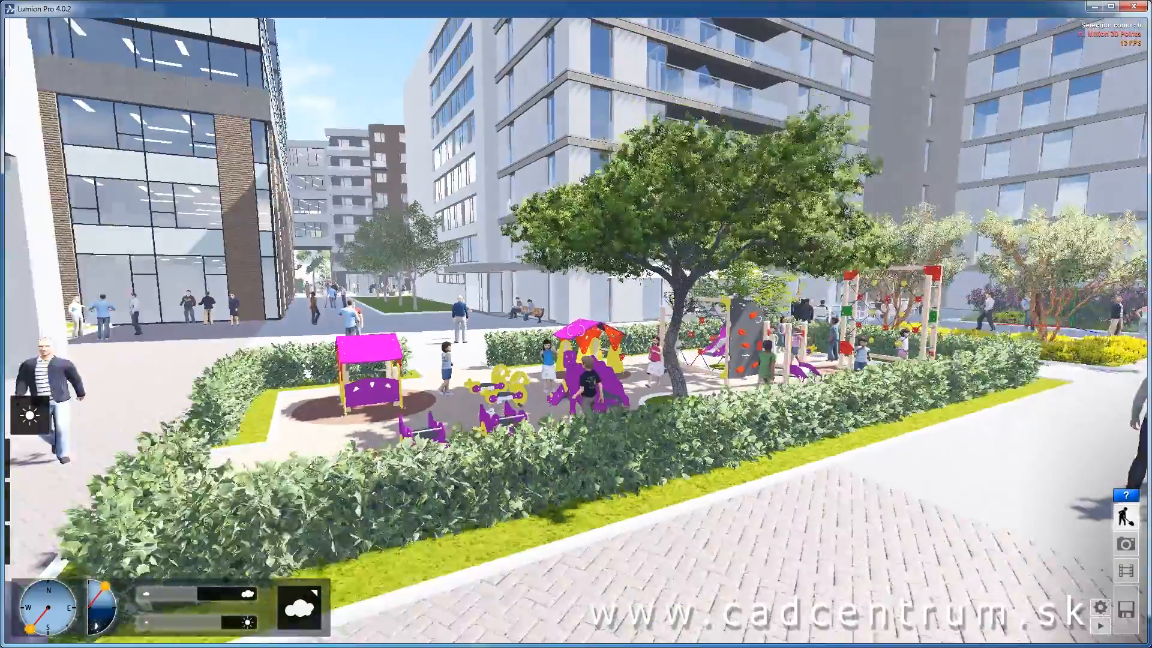
pyautogui.press('s')
pyautogui.press('d')
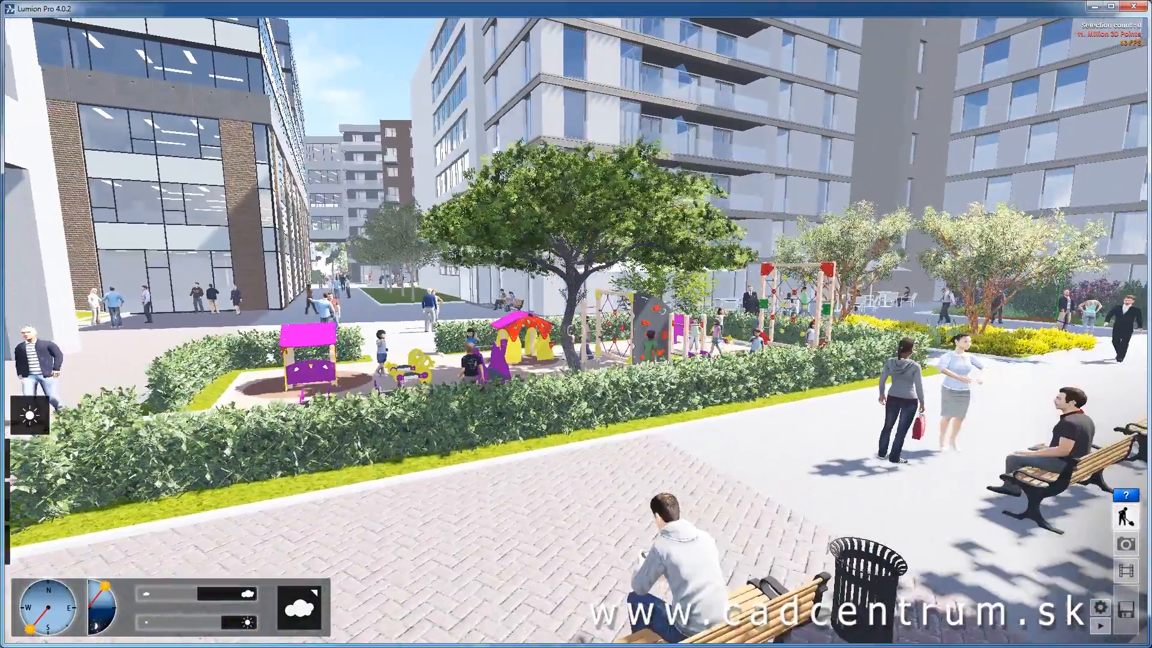
pyautogui.press('w')
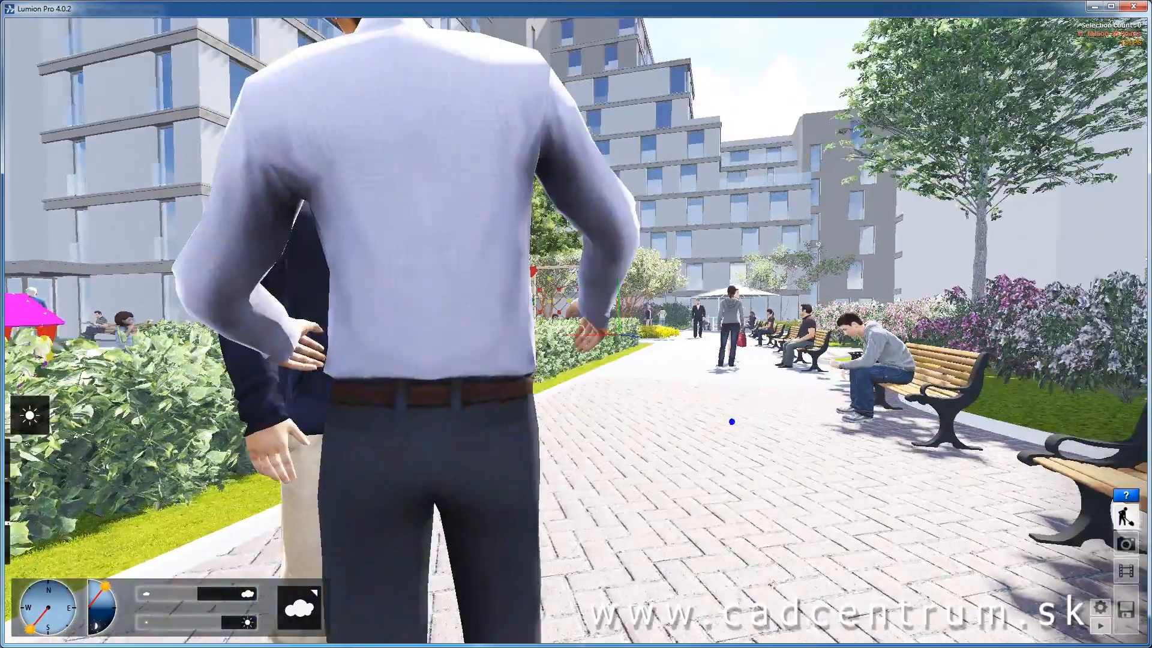
# - Fly along the paved promenade and above the trees for an overview of the park and apartment blocks
pyautogui.moveTo(732, 422); pyautogui.dragTo(526, 397, button='right')
pyautogui.press('w')
pyautogui.press('w')
pyautogui.press('e')
pyautogui.press('w')
pyautogui.press('q')
pyautogui.press('w')
pyautogui.press('q')
pyautogui.press('w')
pyautogui.moveTo(576, 330); pyautogui.dragTo(660, 333, button='right')
pyautogui.press('w')
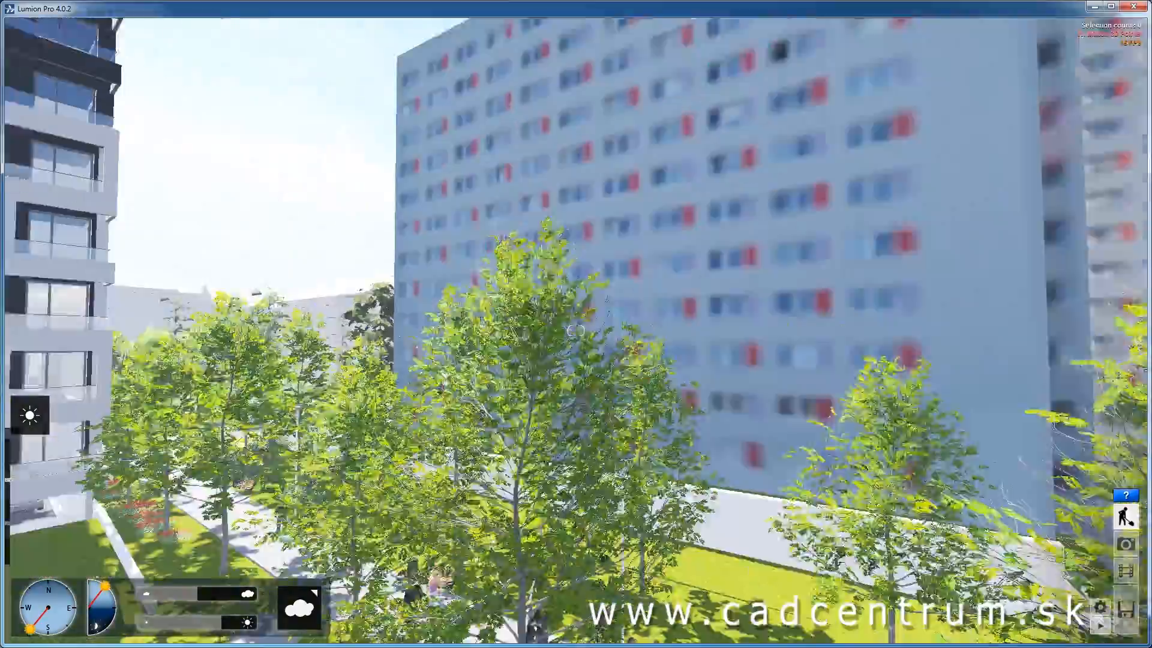
pyautogui.press('w')
pyautogui.moveTo(576, 330); pyautogui.dragTo(516, 378, button='right')
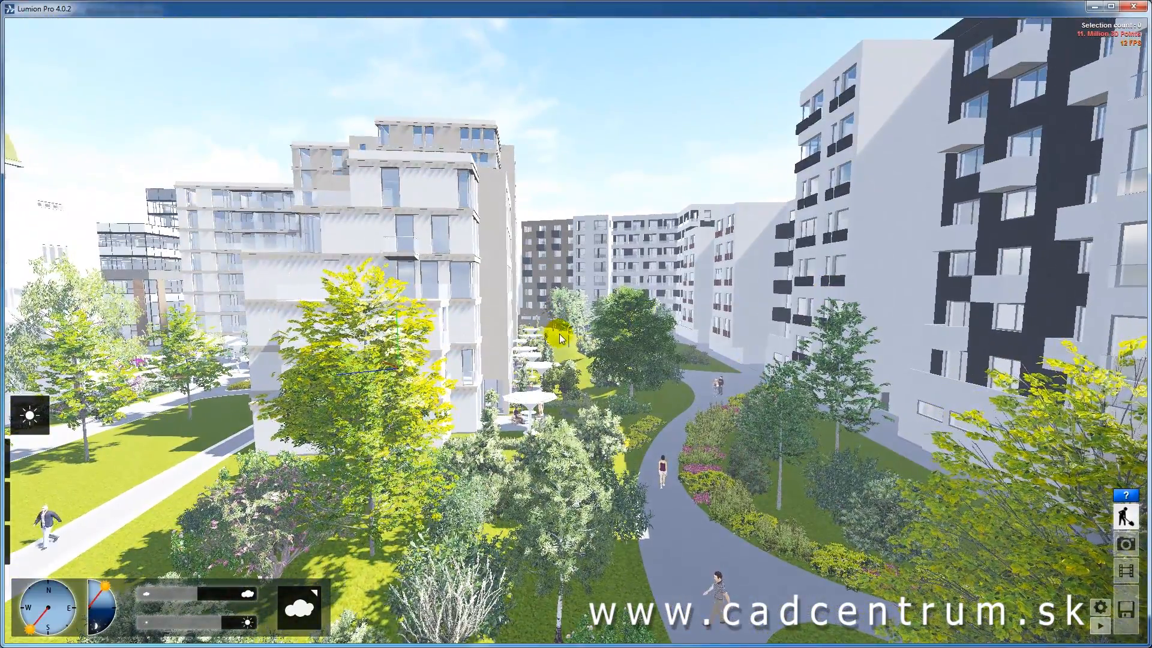
# - Jump to the grassy mound and move on to the office building's plaza to examine its people and planters
pyautogui.rightClick(559, 332)
pyautogui.rightClick(559, 333)
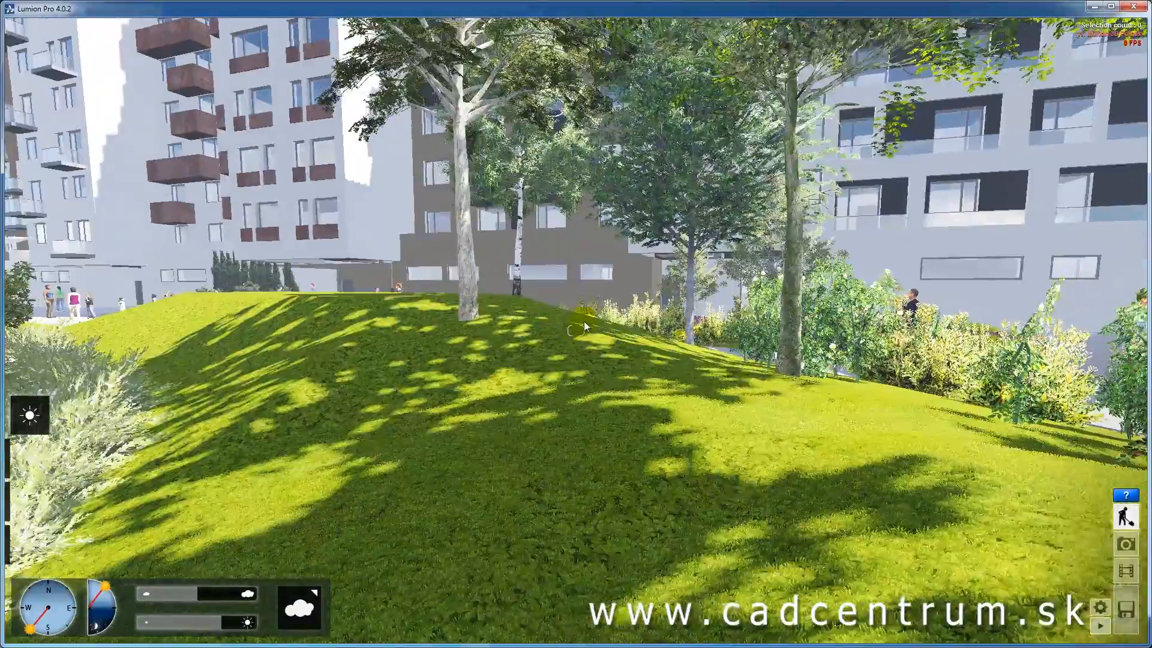
pyautogui.press('w')
pyautogui.moveTo(585, 327); pyautogui.dragTo(372, 252, button='right')
pyautogui.press('s')
pyautogui.press('s')
pyautogui.press('w')
pyautogui.press('w')
pyautogui.press('w')
pyautogui.press('d')
pyautogui.press('s')
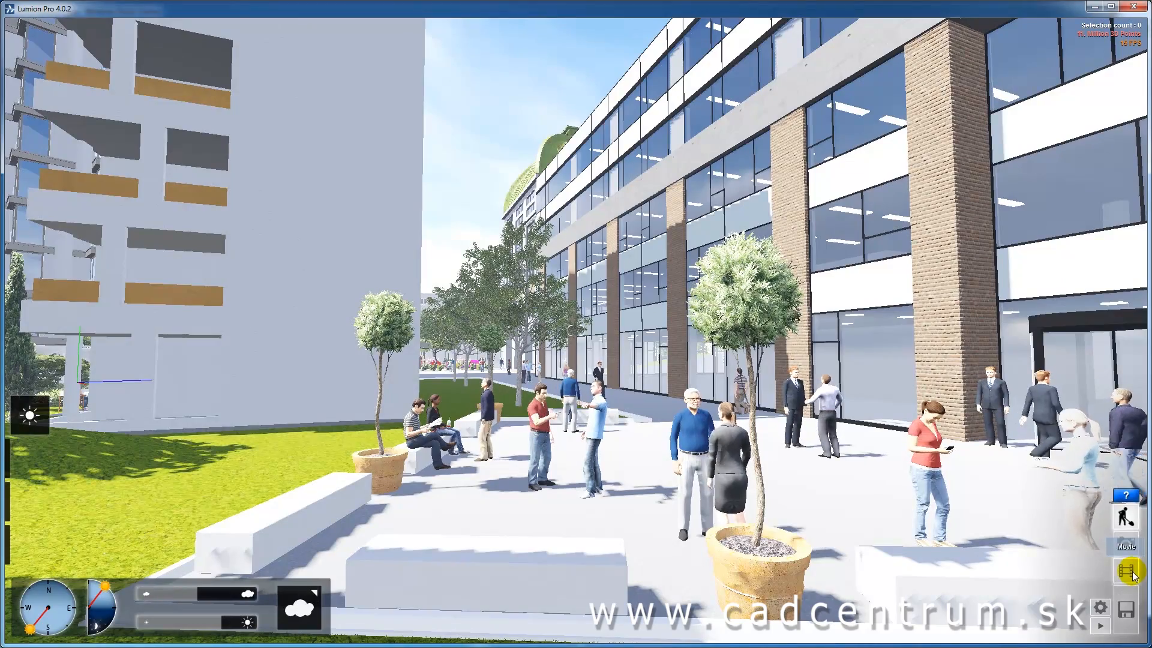
# - Open the movie editor and select the empty clip slot 46 at the end of the clip timeline
pyautogui.click(1130, 573)
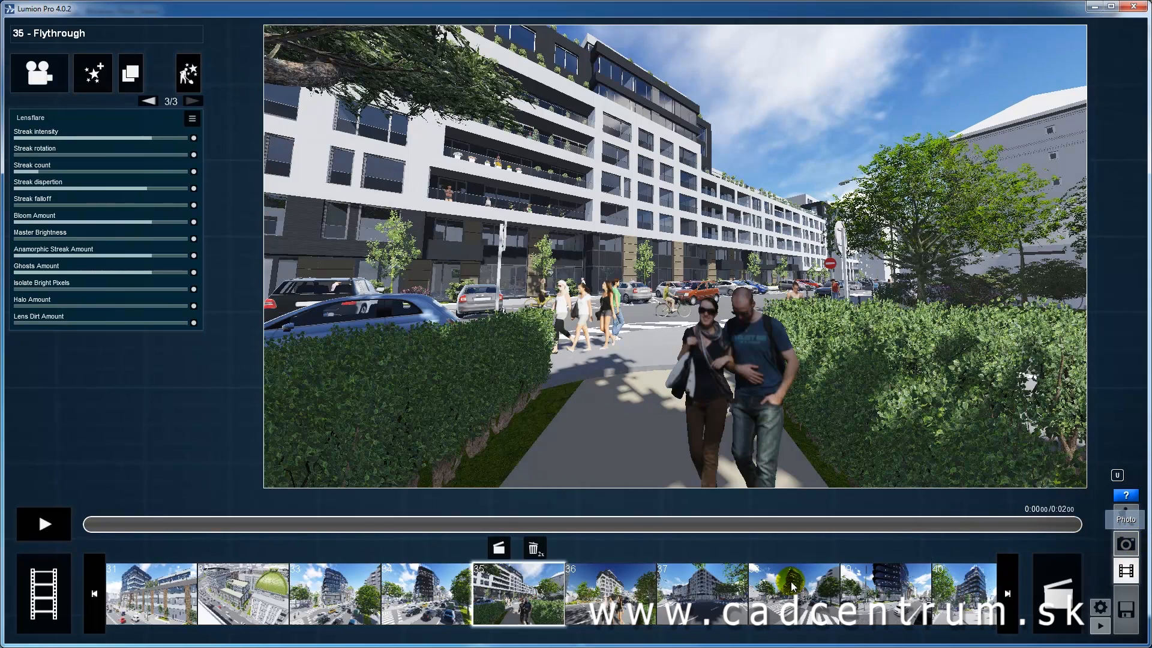
pyautogui.click(1009, 594)
pyautogui.click(1010, 594)
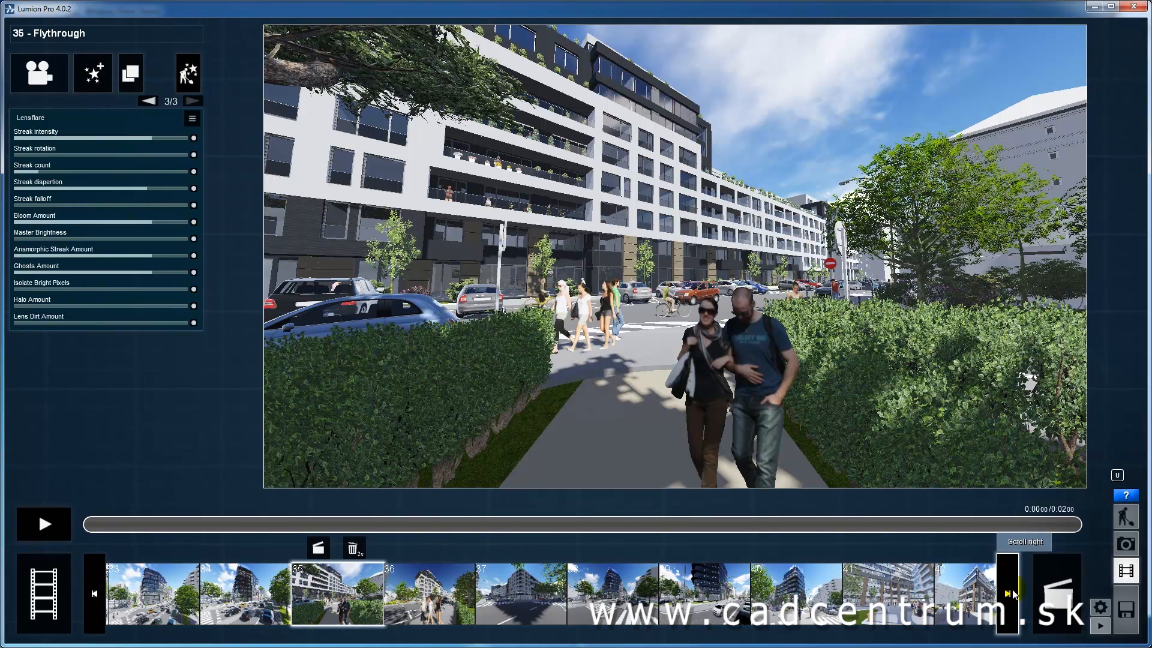
pyautogui.click(1010, 594)
pyautogui.click(1012, 594)
pyautogui.click(1011, 594)
pyautogui.click(1012, 594)
pyautogui.click(1012, 594)
pyautogui.click(1014, 594)
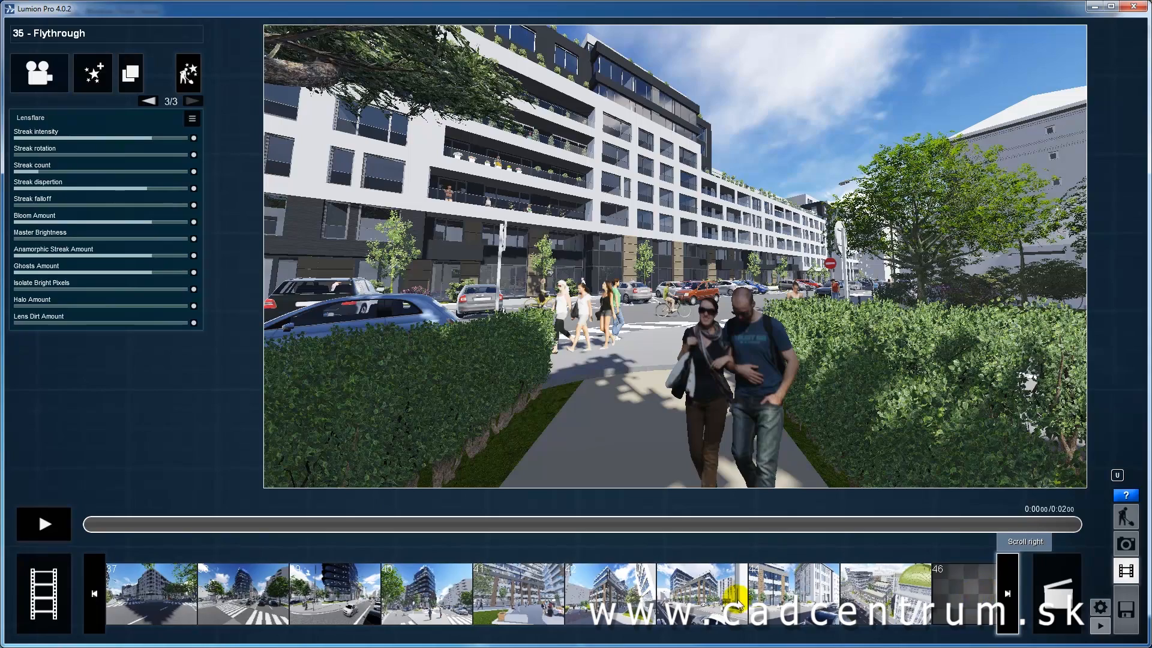
pyautogui.click(852, 600)
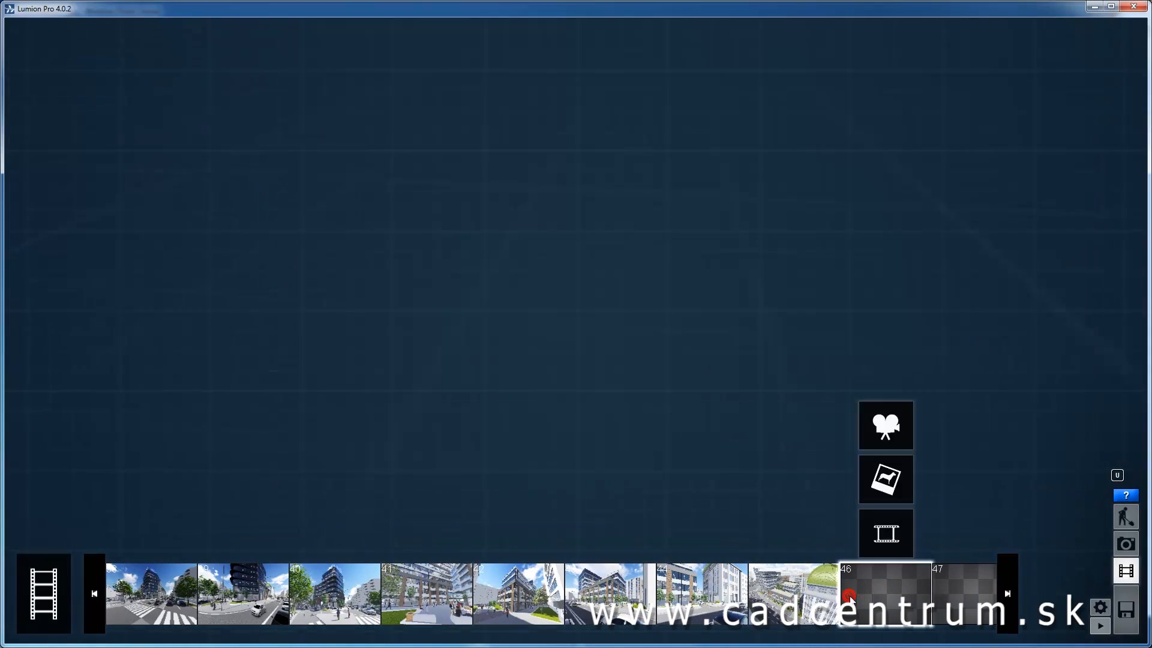
# - Record a new flythrough in clip slot 46 with one camera shot framing the walking couple, hedges and white apartment block
pyautogui.click(887, 427)
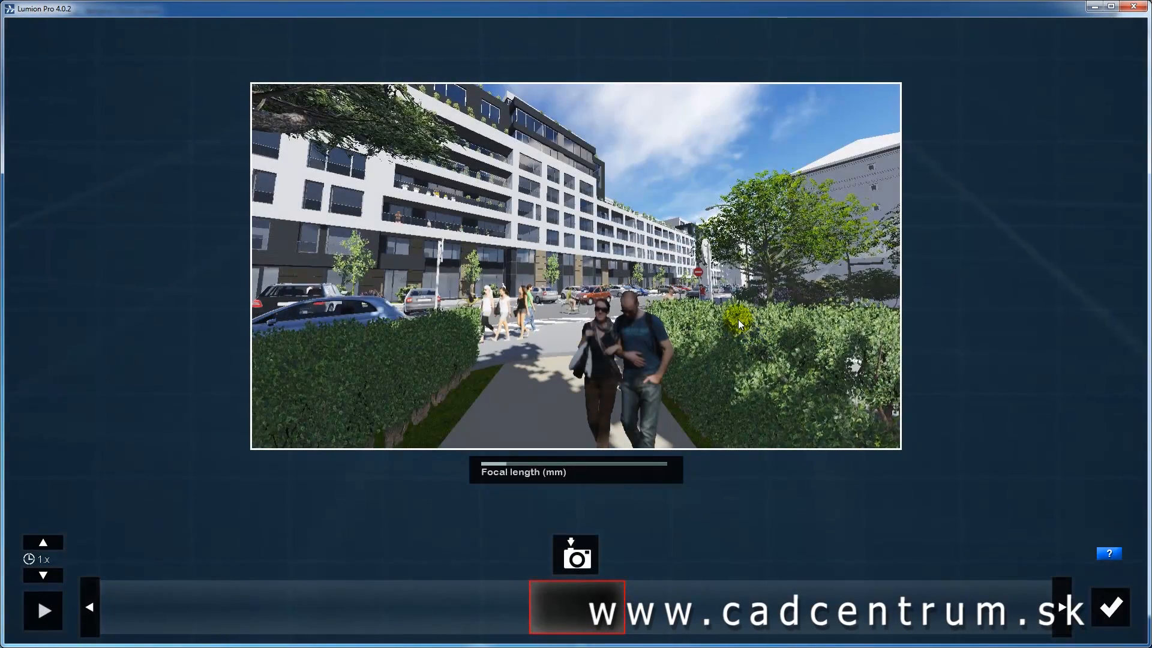
pyautogui.press('w')
pyautogui.moveTo(738, 324); pyautogui.dragTo(664, 317, button='right')
pyautogui.press('s')
pyautogui.press('s')
pyautogui.press('e')
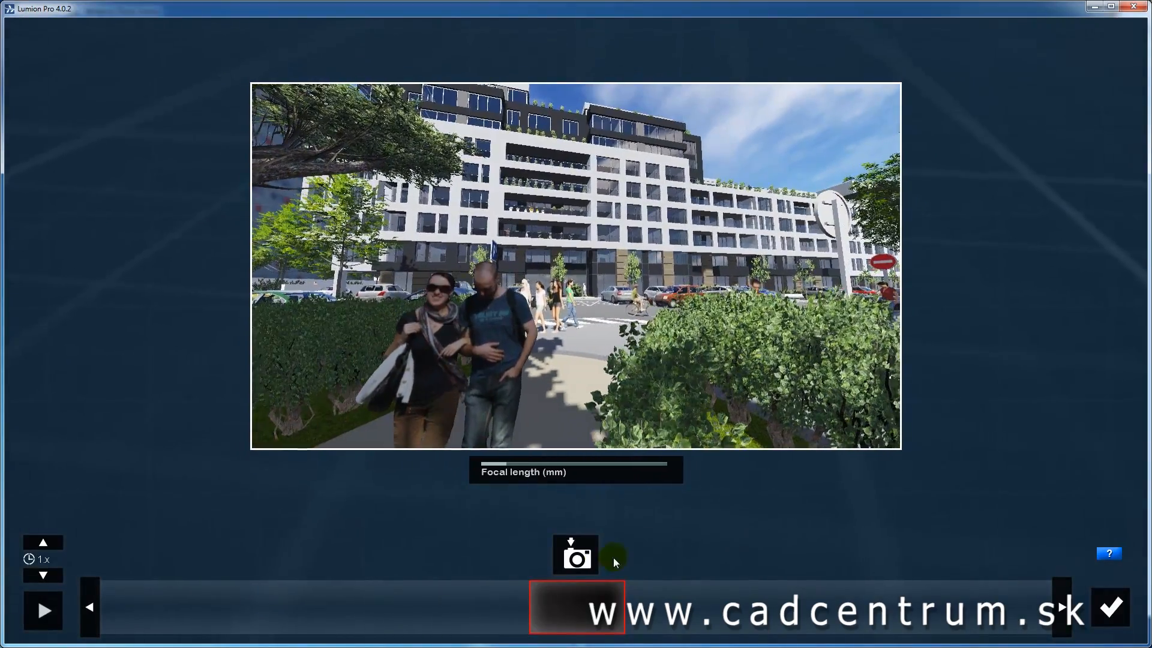
pyautogui.click(583, 556)
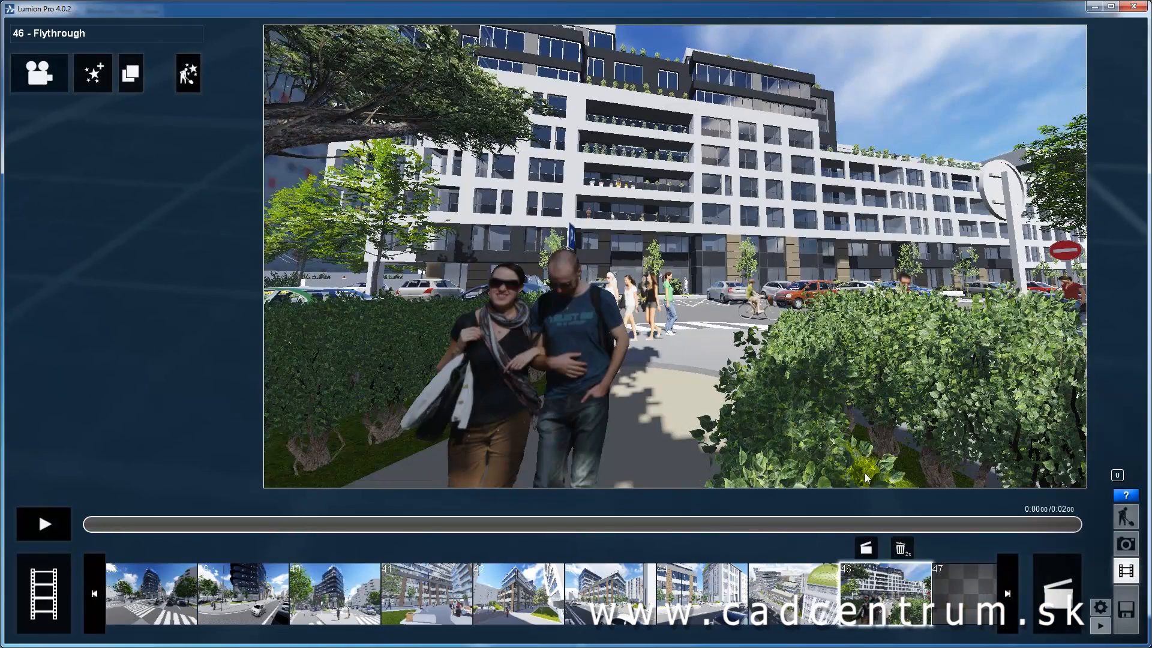
# - Examine the single-shot output sizes for clip 46 and view the finished render bernolakova-1.jpg in Windows Photo Viewer
pyautogui.click(866, 548)
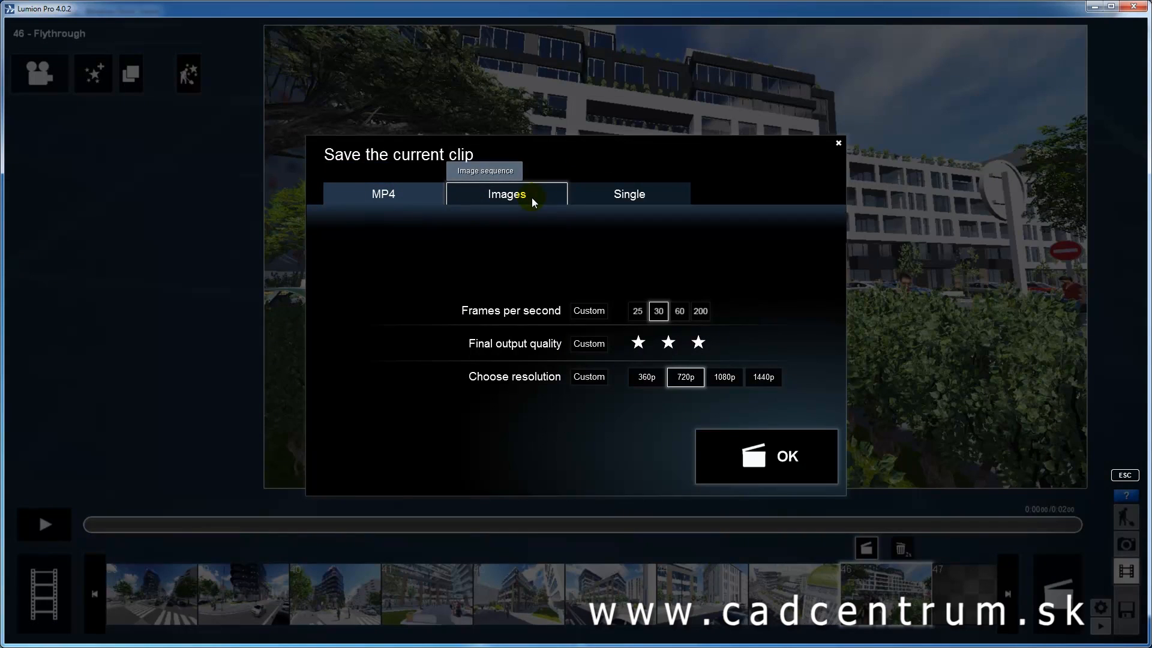
pyautogui.click(660, 197)
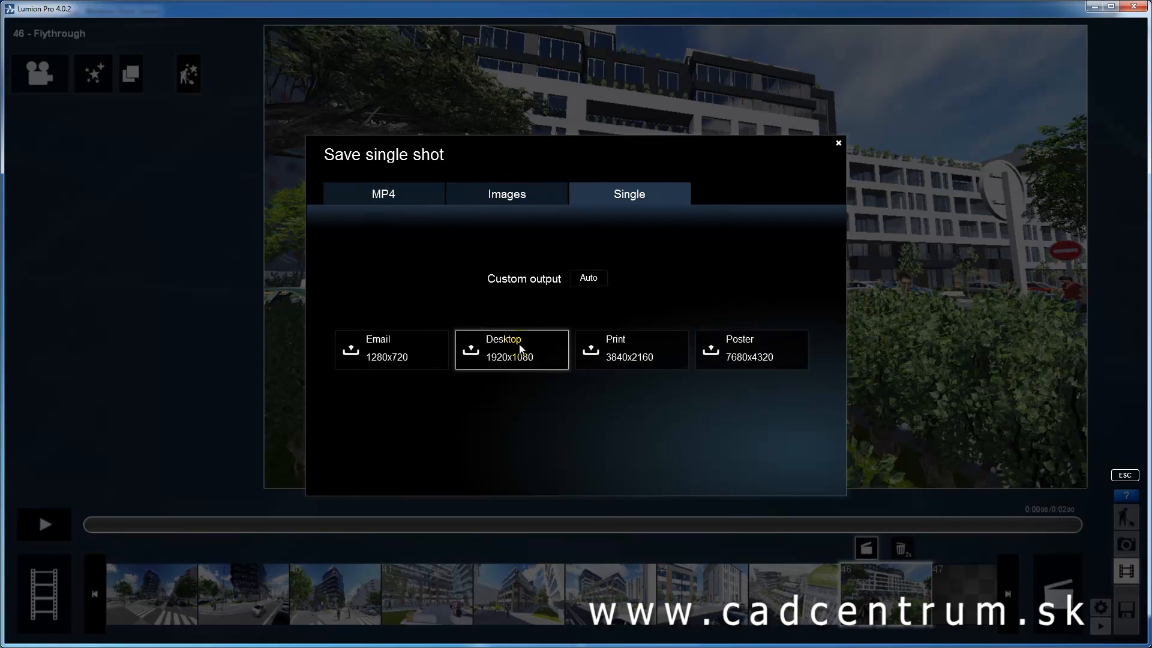
pyautogui.click(838, 143)
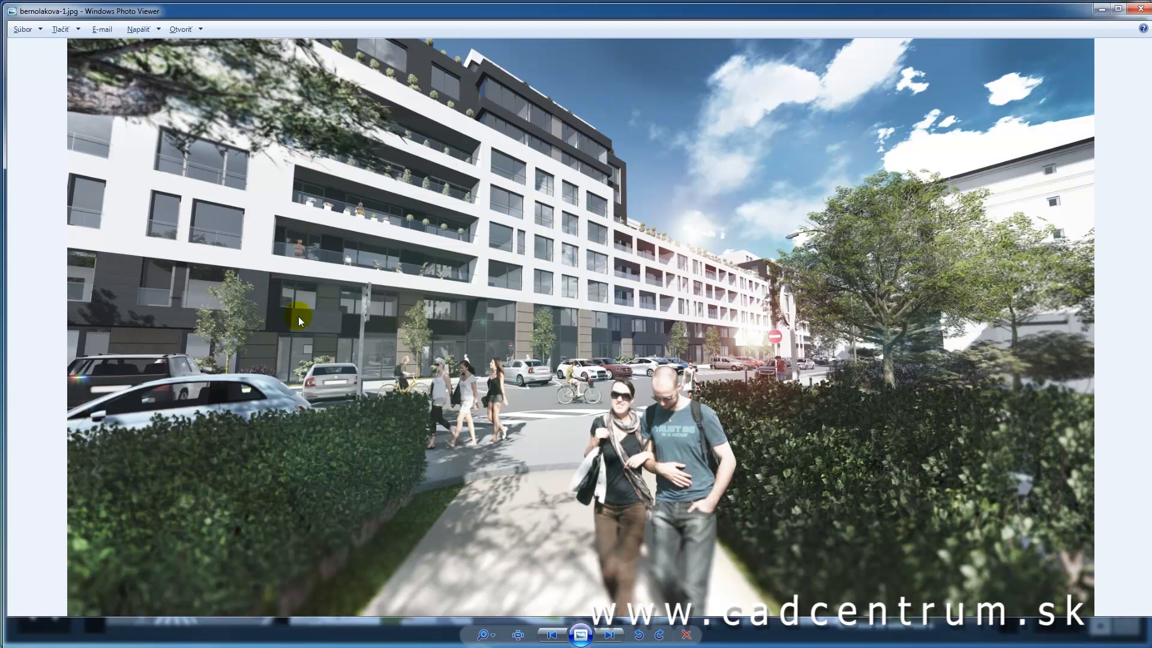
pyautogui.click(1141, 8)
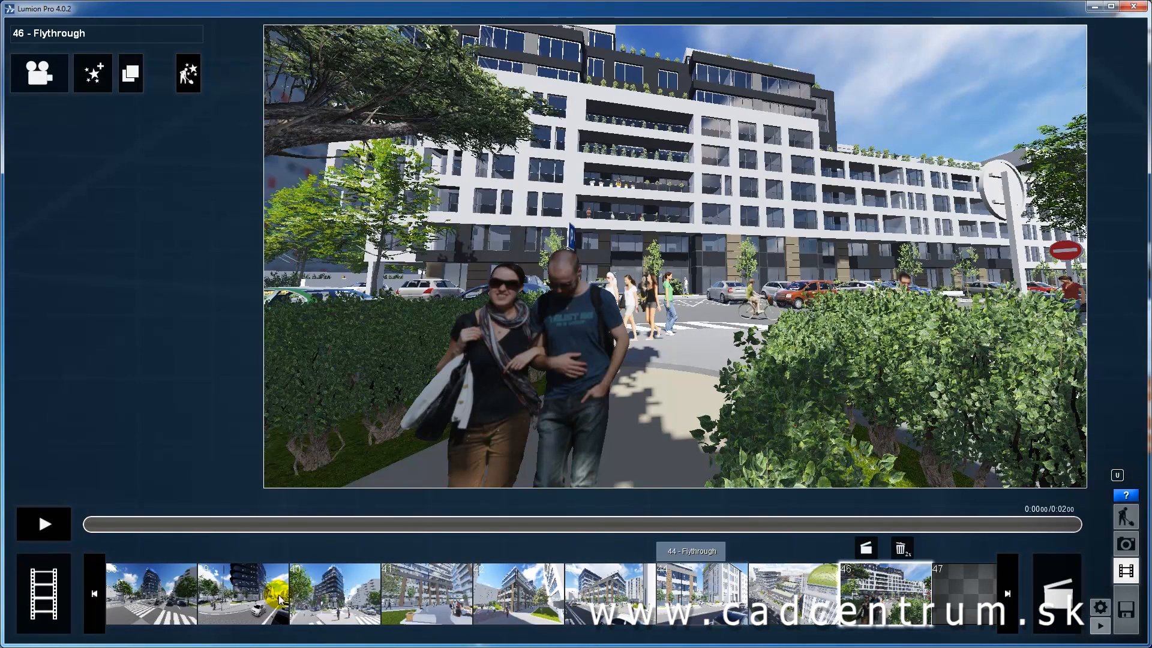
# - Review the Lensflare and Global Illumination effect settings of flythrough clip 35, and open flythrough clip 36
pyautogui.click(98, 597)
pyautogui.click(99, 605)
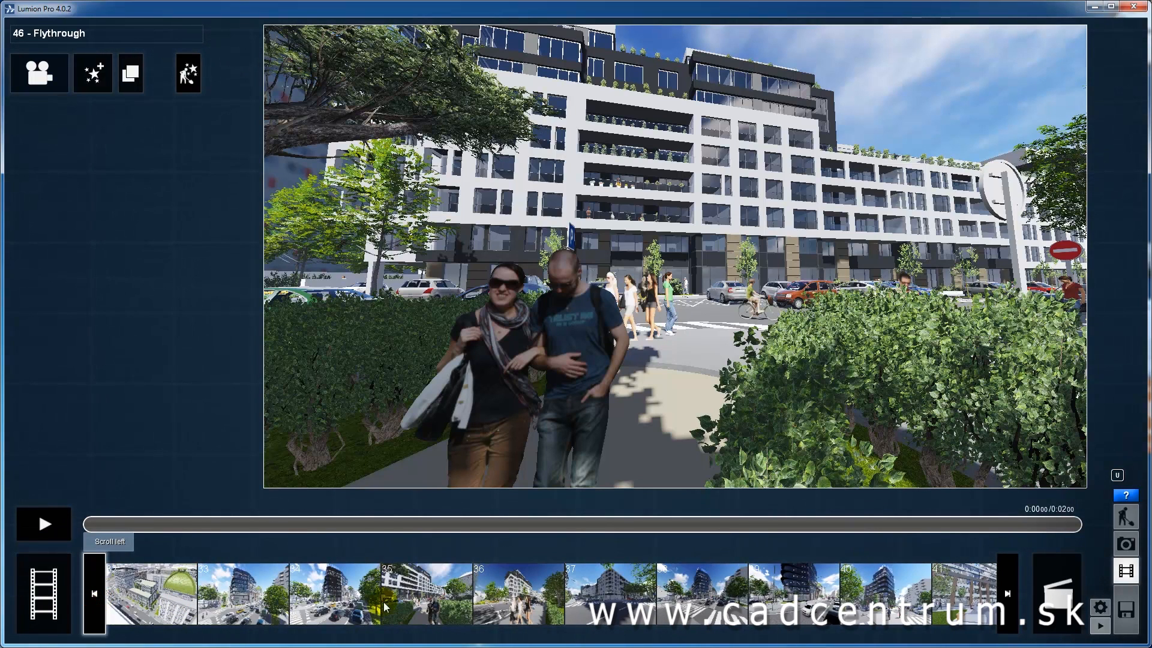
pyautogui.click(449, 603)
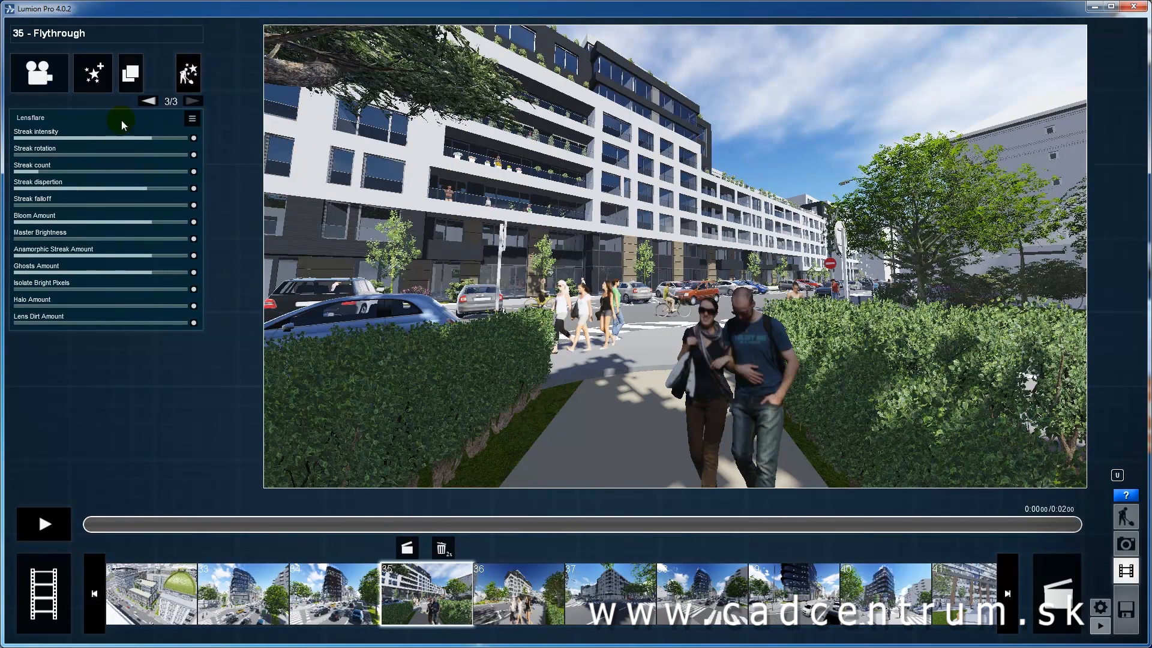
pyautogui.click(153, 100)
pyautogui.click(152, 100)
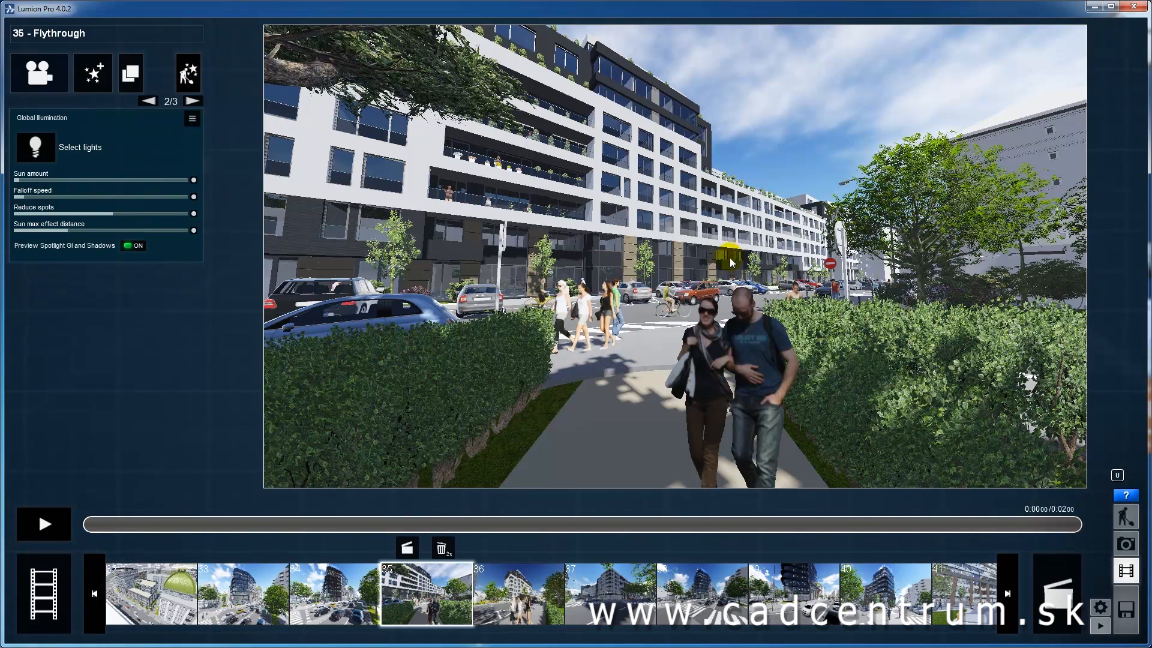
pyautogui.click(190, 102)
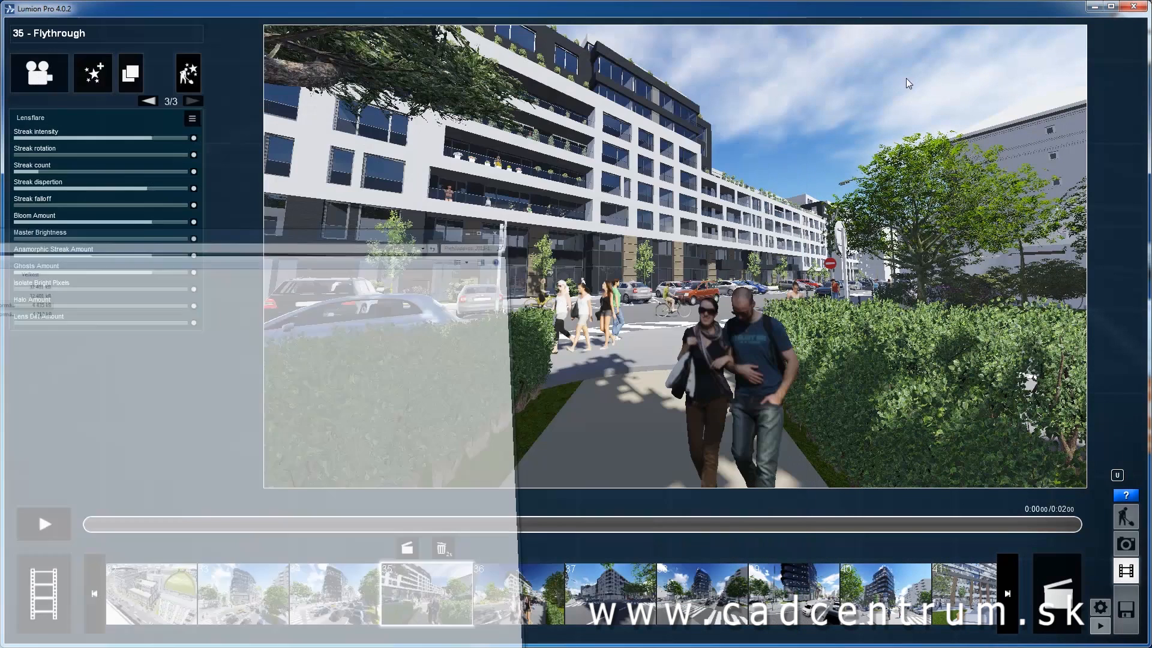
pyautogui.click(532, 596)
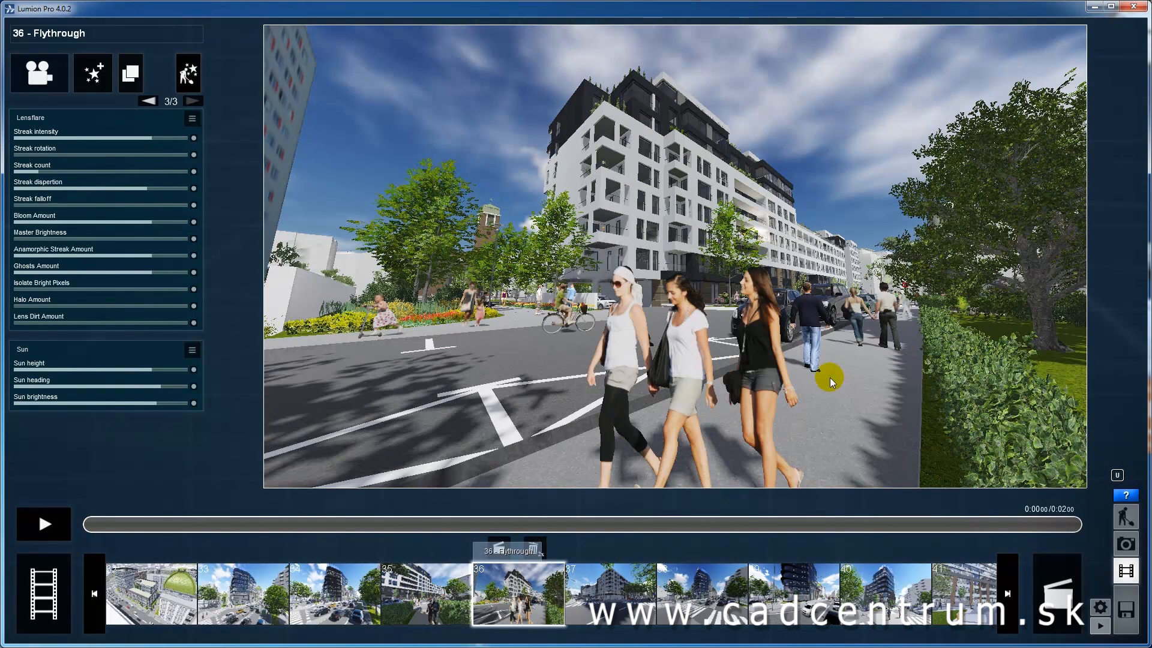